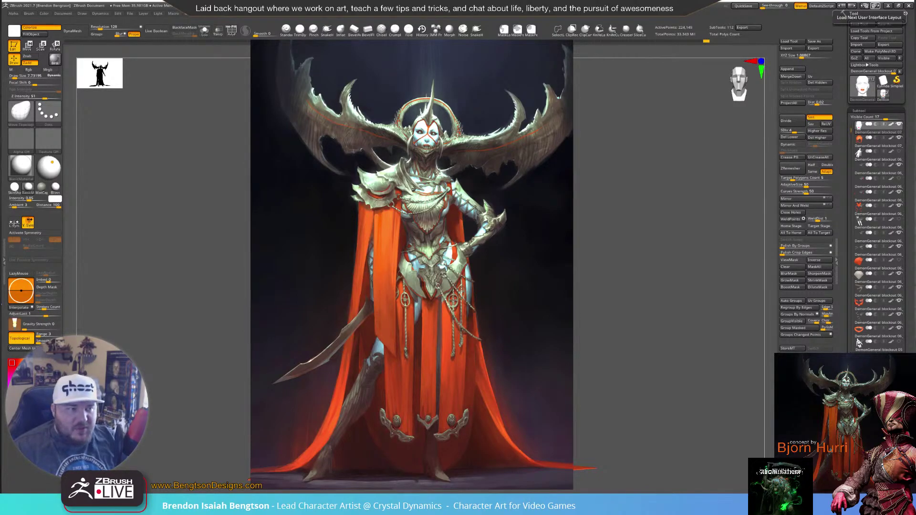
Move the concept art reference off the canvas so the whole sculpted character can be seen
mouse_move(415, 242)
mouse_down()
mouse_move(375, 246)
mouse_move(437, 254)
mouse_move(421, 261)
mouse_move(422, 253)
mouse_up()
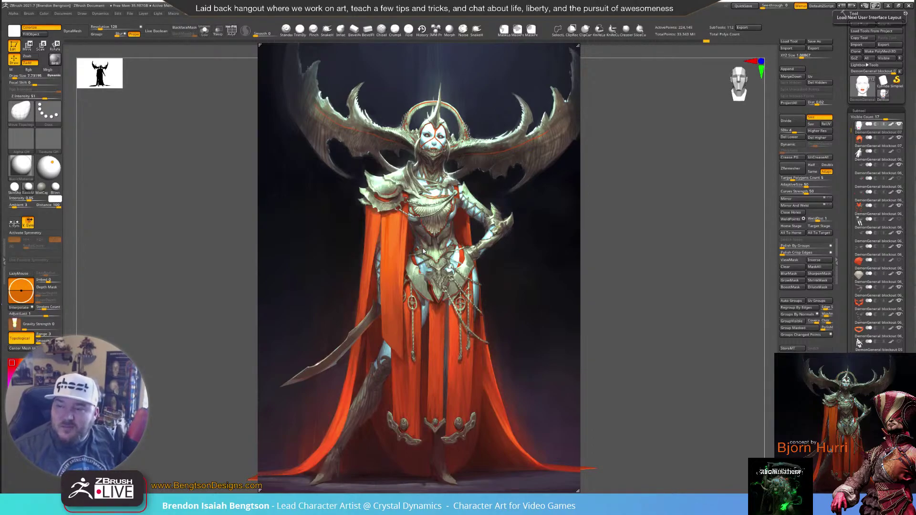
mouse_move(374, 237)
right_down()
mouse_move(396, 243)
mouse_move(378, 239)
right_up()
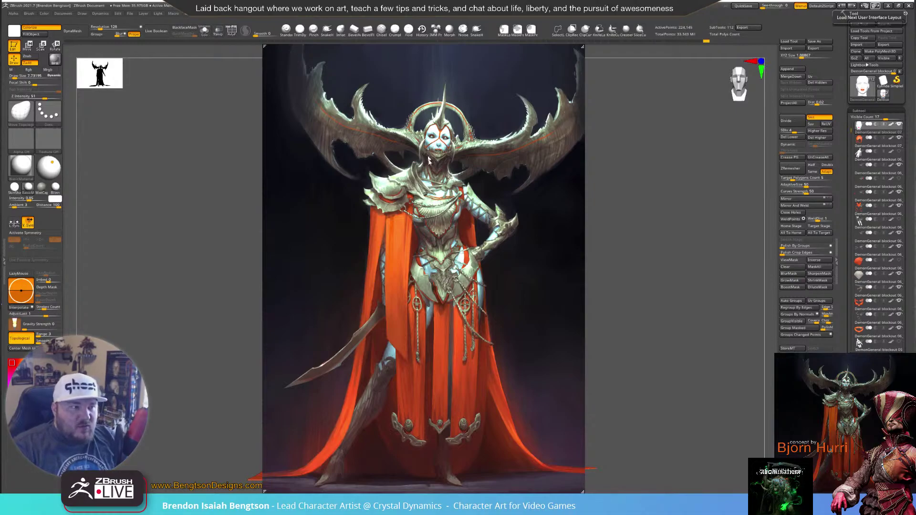
drag(464, 187, 748, 191)
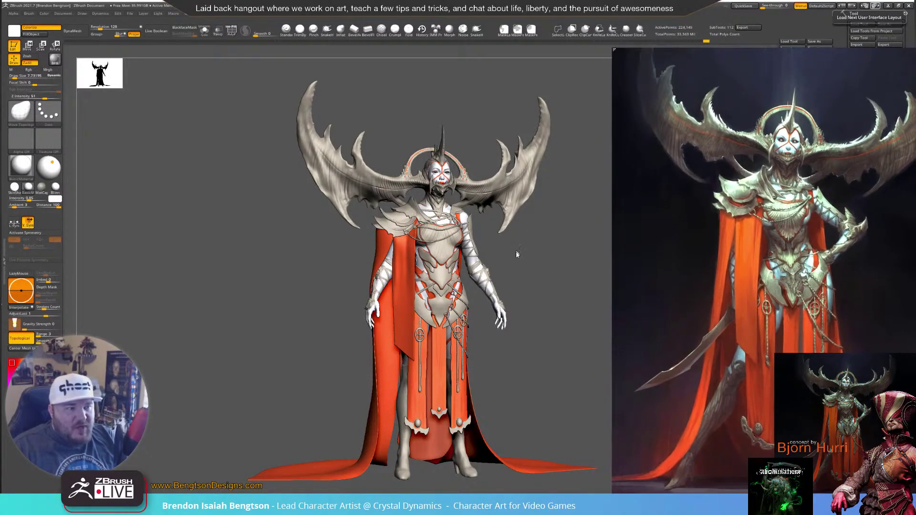
drag(568, 297, 560, 297)
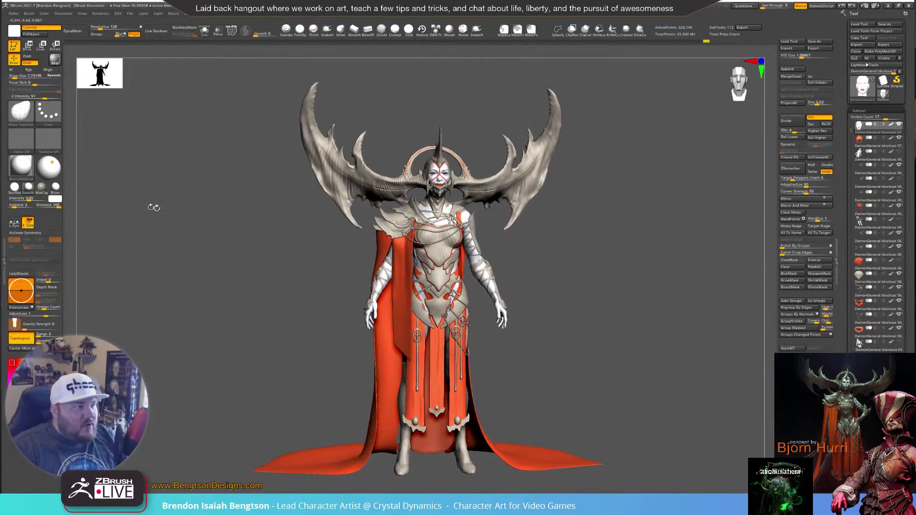
Examine the whole character from the front, sides and back, including the wings, armour, straps, bracers and cape
drag(52, 163, 48, 160)
alt+drag(613, 213, 352, 213)
drag(324, 262, 384, 296)
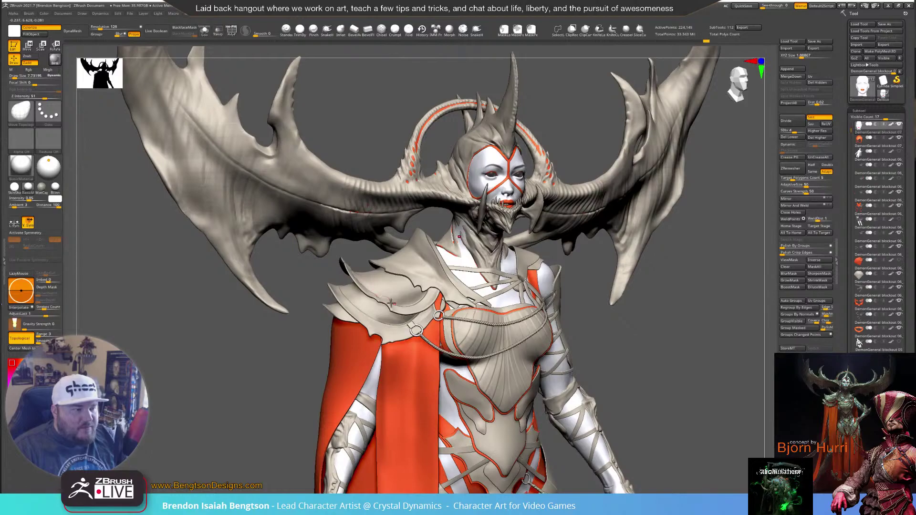
alt+right_drag(467, 327, 408, 265)
right_drag(563, 281, 416, 359)
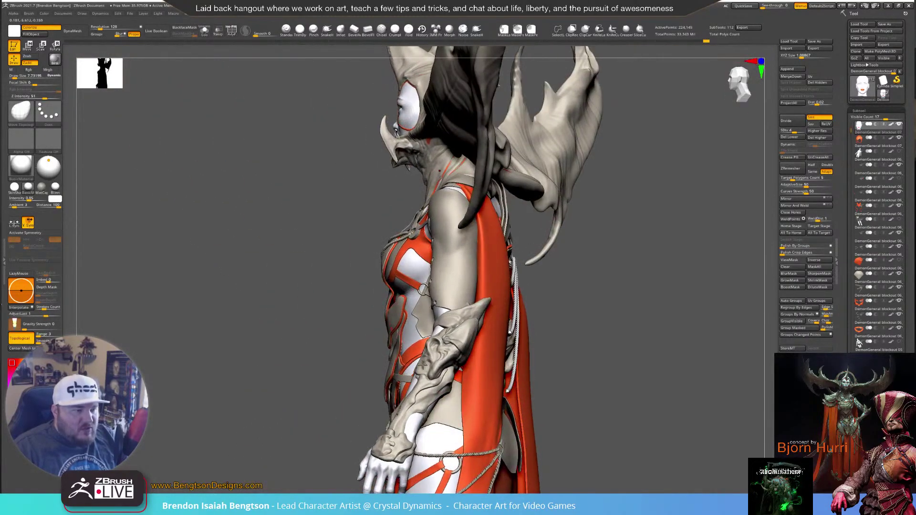
right_drag(453, 333, 471, 230)
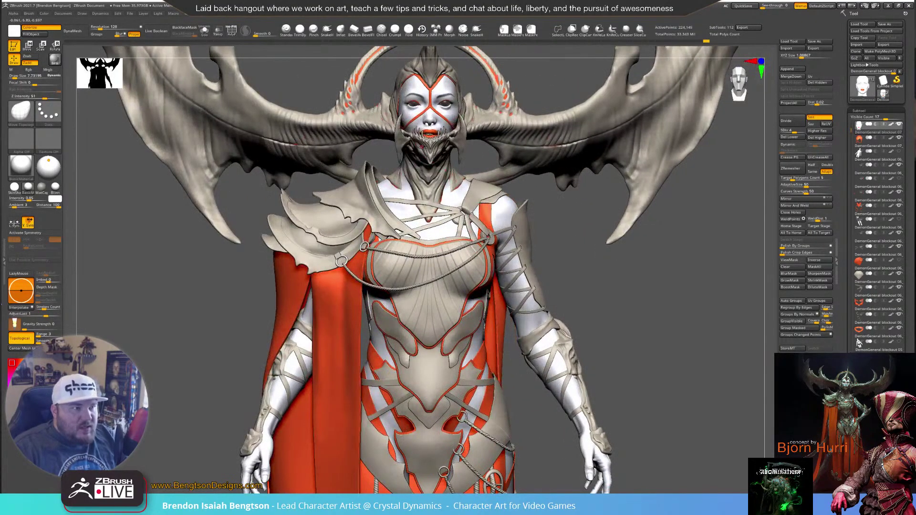
right_drag(440, 171, 444, 143)
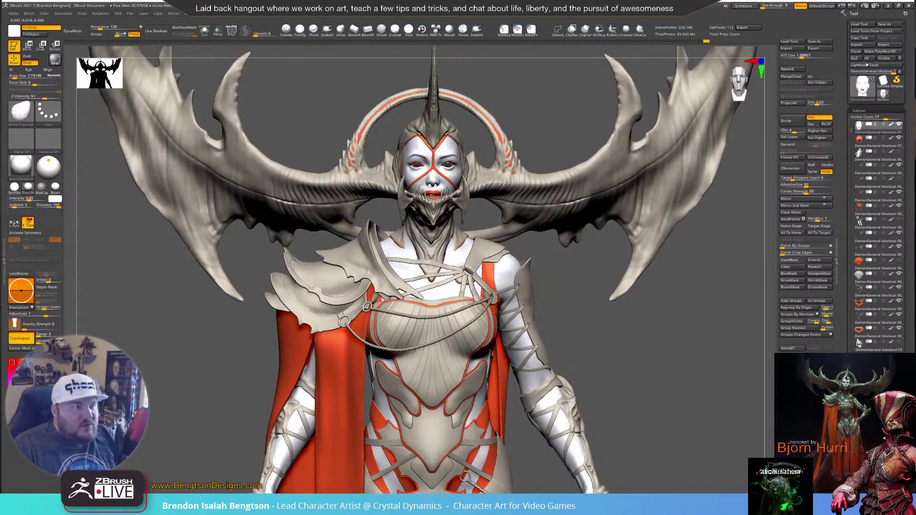
right_drag(548, 99, 546, 121)
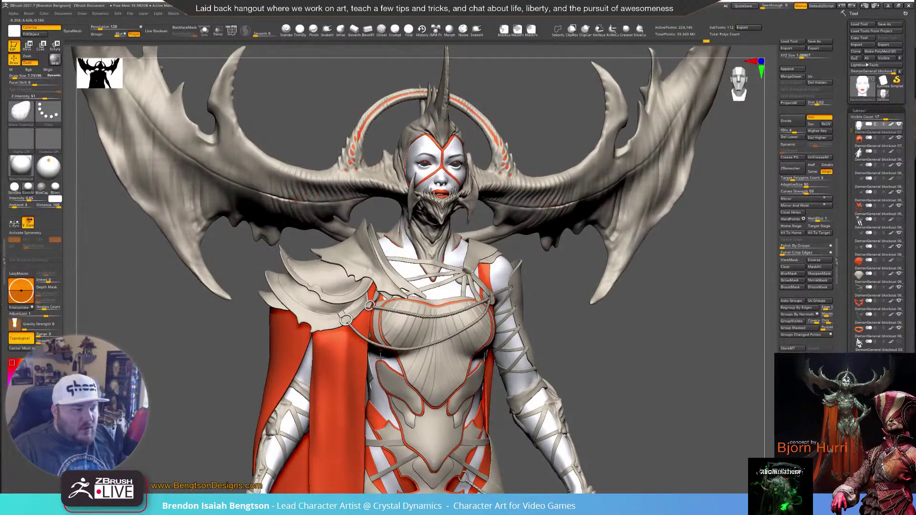
alt+right_drag(463, 351, 400, 272)
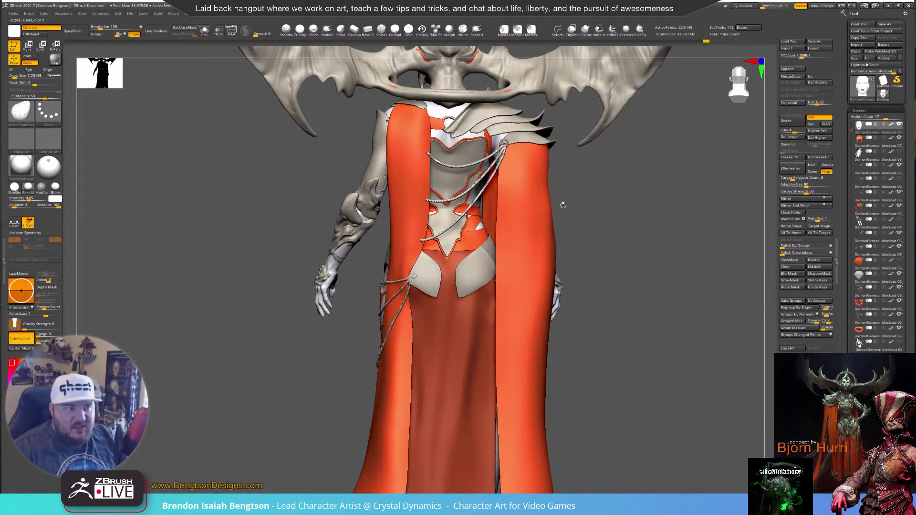
ctrl+right_drag(563, 205, 411, 401)
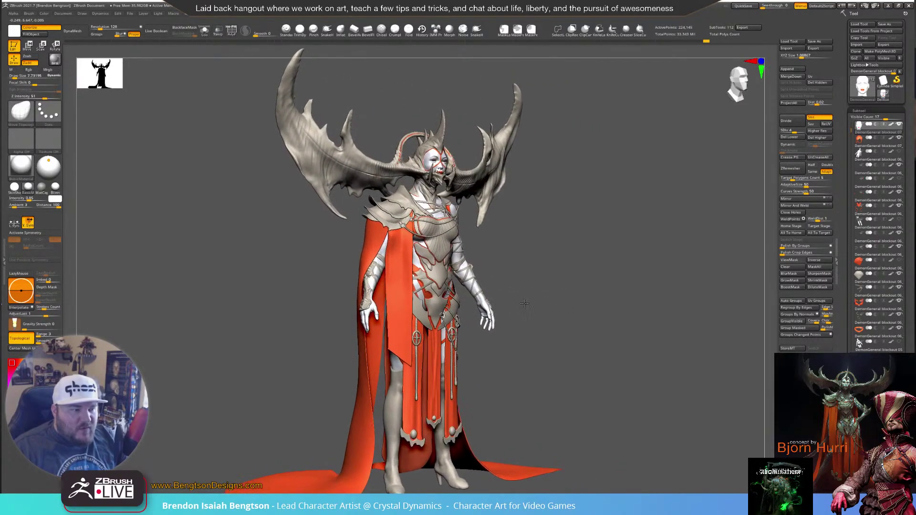
right_drag(484, 365, 592, 262)
right_drag(652, 319, 630, 313)
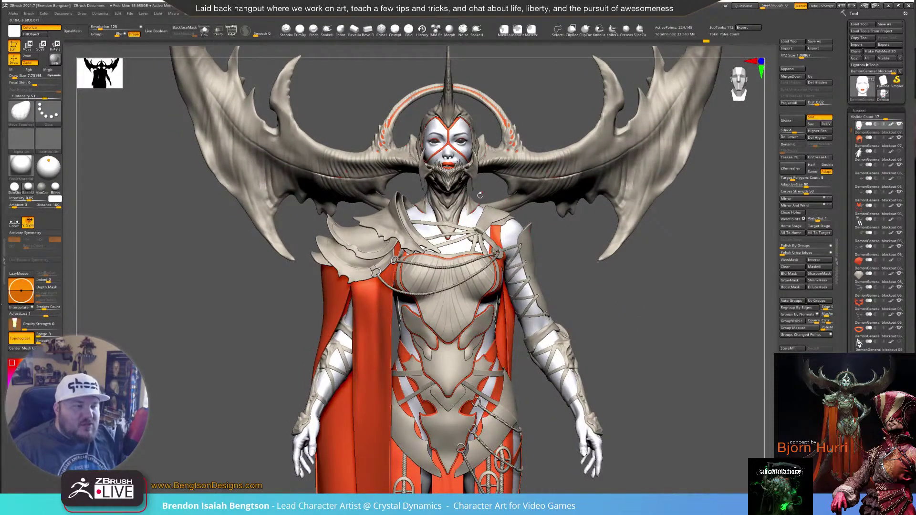
ctrl+right_drag(601, 306, 578, 285)
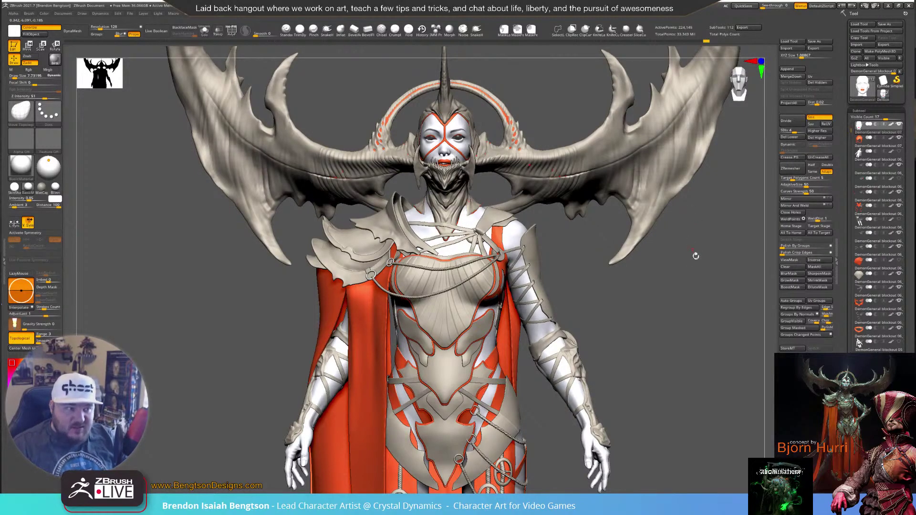
mouse_move(671, 293)
mouse_down()
mouse_move(687, 307)
mouse_move(647, 300)
mouse_move(649, 329)
mouse_up()
Raise the brush's draw size to about 107 and make the Extract10_01 subtool beside the neck active
key(space)
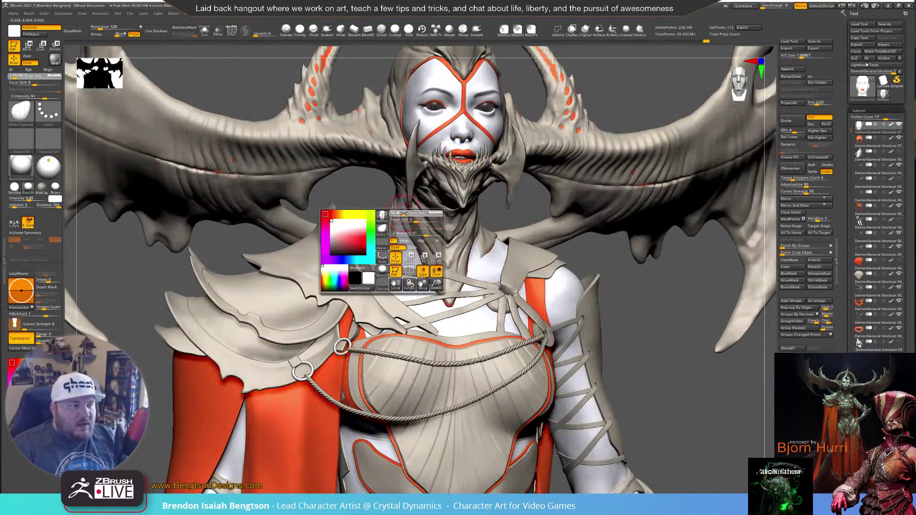
mouse_move(404, 214)
mouse_down()
mouse_move(373, 190)
mouse_move(398, 175)
mouse_up()
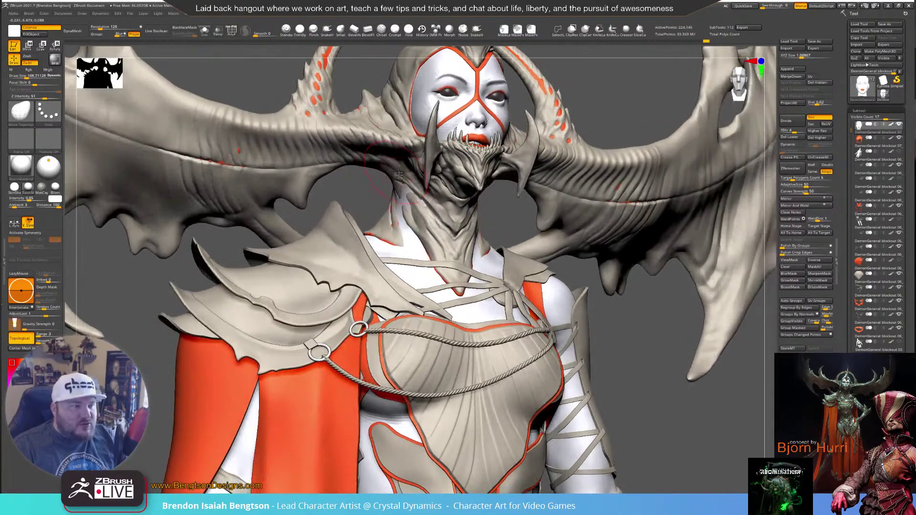
alt+click(405, 205)
right_drag(402, 204, 365, 212)
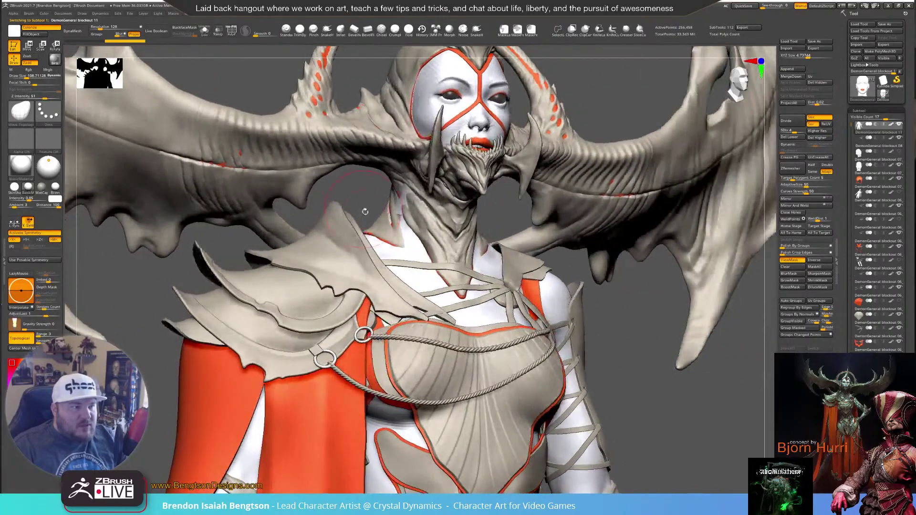
alt+click(410, 206)
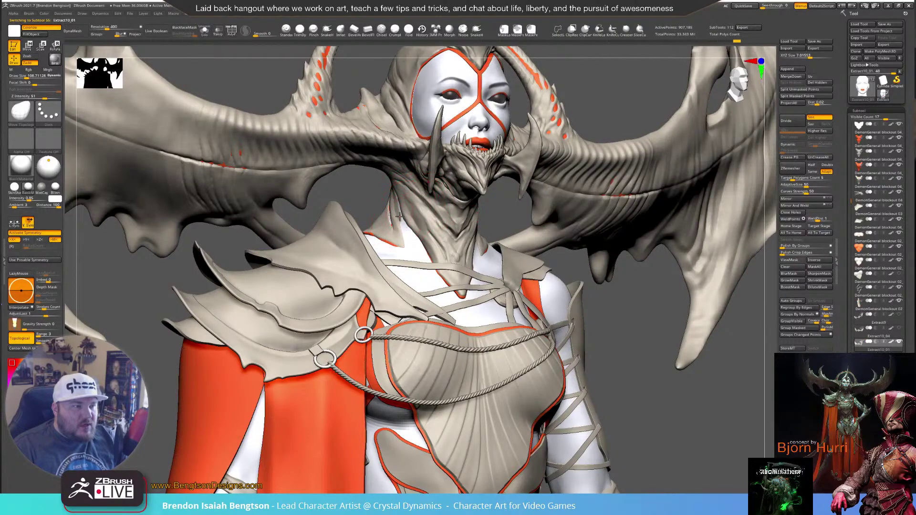
Examine the layered shoulder armour and chest straps up close and in relation to the full torso
right_drag(357, 199, 267, 310)
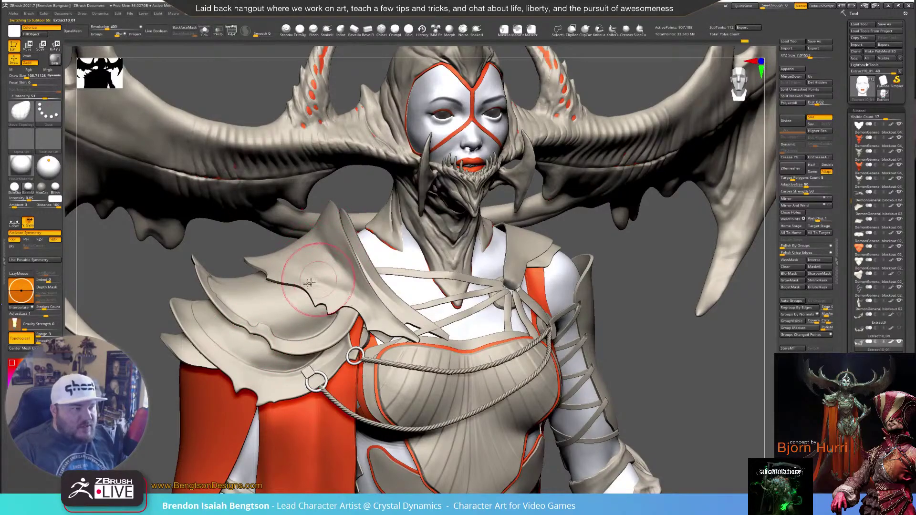
mouse_move(245, 262)
right_down()
mouse_move(227, 258)
mouse_move(265, 350)
right_up()
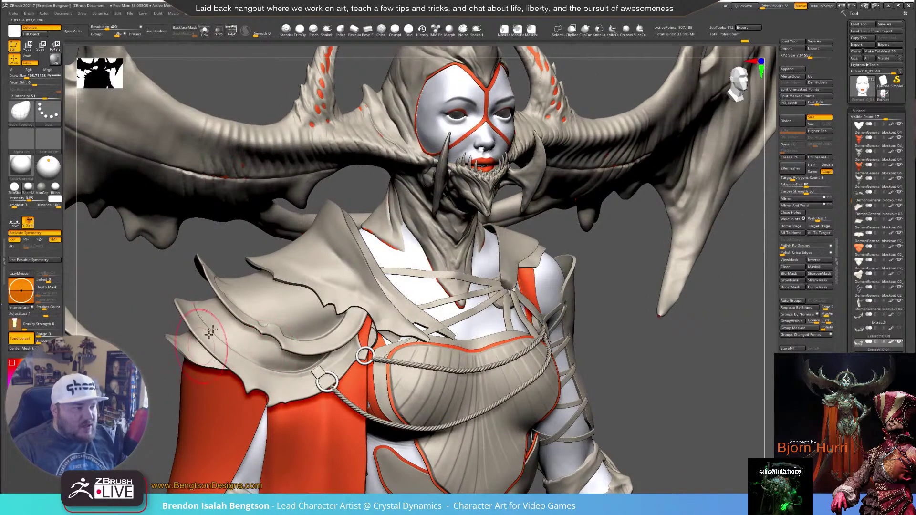
drag(234, 253, 296, 263)
right_drag(299, 263, 302, 267)
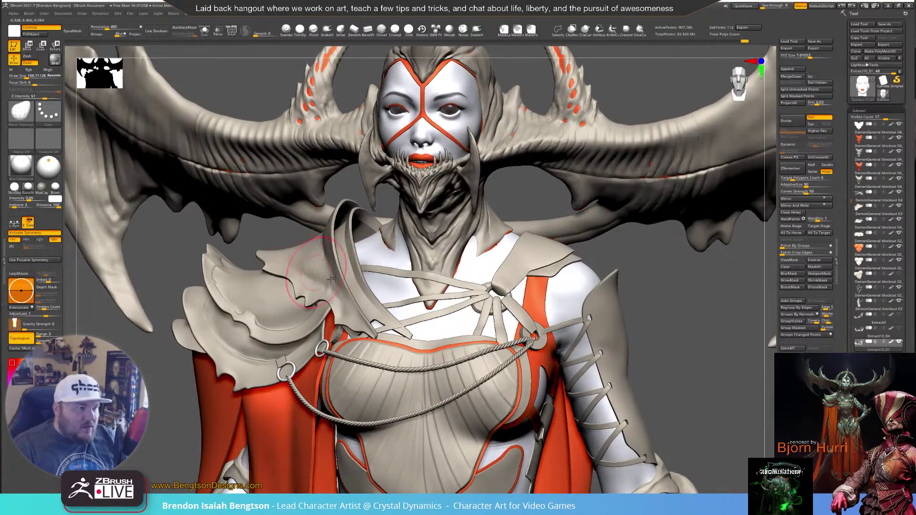
alt+drag(705, 329, 685, 267)
mouse_move(653, 333)
alt+mouse_down()
mouse_move(666, 252)
mouse_move(682, 283)
mouse_move(659, 267)
alt+mouse_up()
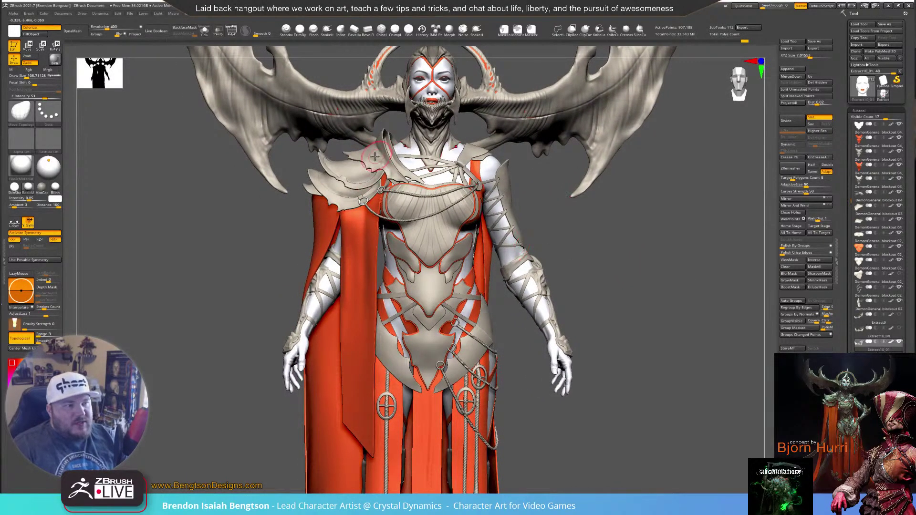
Select the pointed upper shoulder plate, reduce the draw size to about 58, and isolate the plate with its wireframe shown and dynamic subdivision off
alt+right_drag(377, 157, 402, 265)
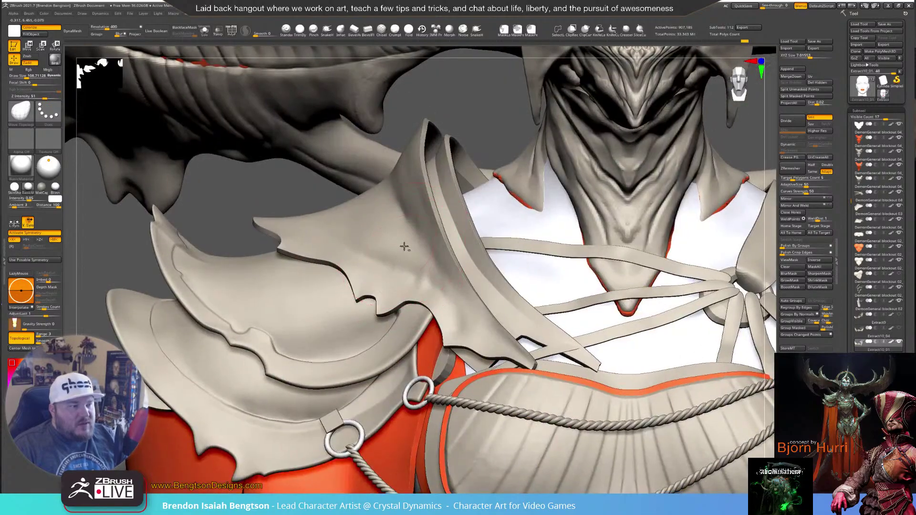
alt+click(403, 246)
key(space)
click(400, 239)
mouse_move(399, 237)
right_down()
mouse_move(465, 286)
mouse_move(415, 268)
mouse_move(417, 280)
mouse_move(403, 257)
mouse_move(696, 257)
mouse_move(655, 286)
mouse_move(613, 275)
mouse_move(595, 231)
mouse_move(621, 258)
mouse_move(763, 334)
right_up()
key(shift+f)
key(shift+d)
right_drag(604, 204, 611, 234)
right_drag(459, 254, 502, 201)
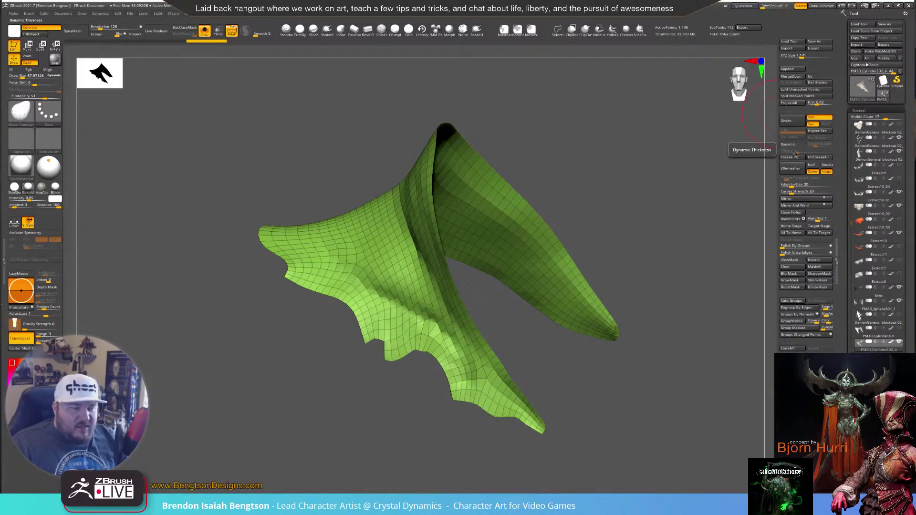
Enable dynamic subdivision on the isolated shoulder plate and inspect its thickened edges from several angles
click(788, 145)
drag(686, 153, 407, 240)
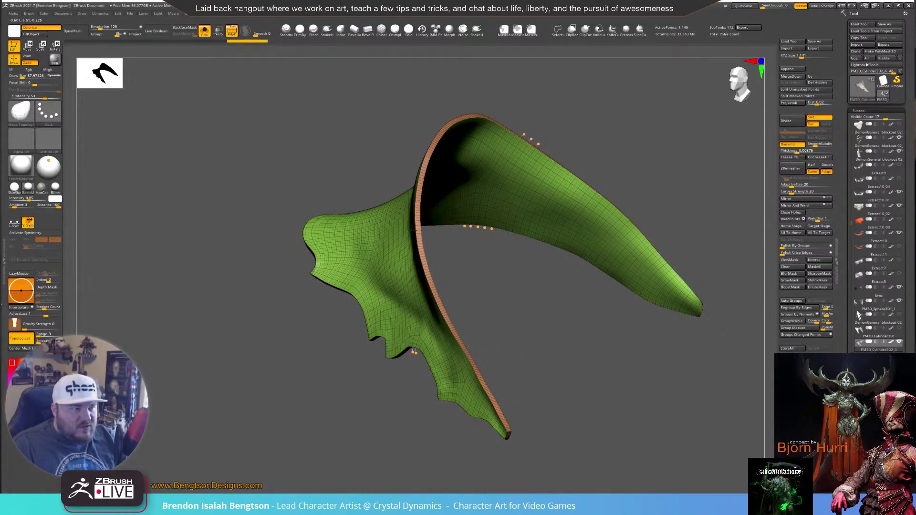
drag(416, 232, 416, 230)
drag(659, 122, 553, 135)
mouse_move(623, 183)
mouse_down()
mouse_move(635, 183)
mouse_move(628, 173)
mouse_move(627, 192)
mouse_up()
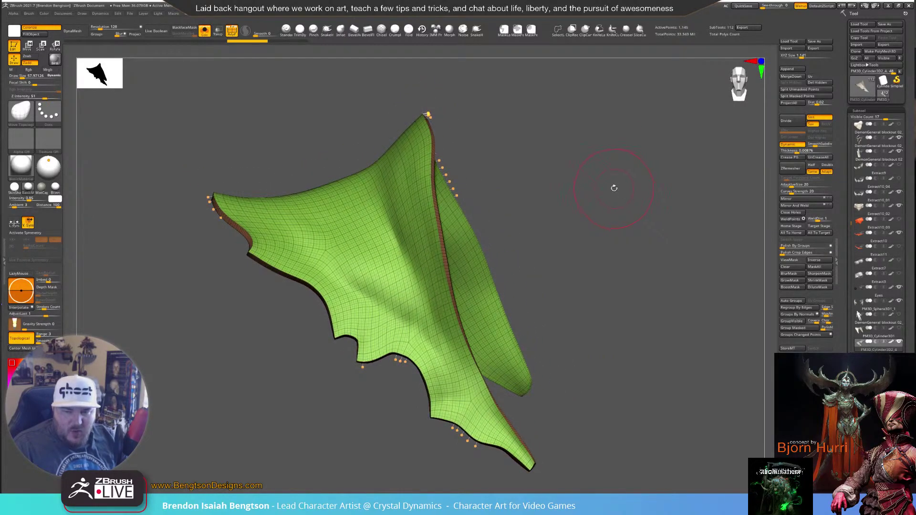
drag(615, 192, 616, 193)
Bring back the other subtools, toggle the plate's dynamic subdivision off and on, hide the wireframe, and frame the full character
key(alt+s)
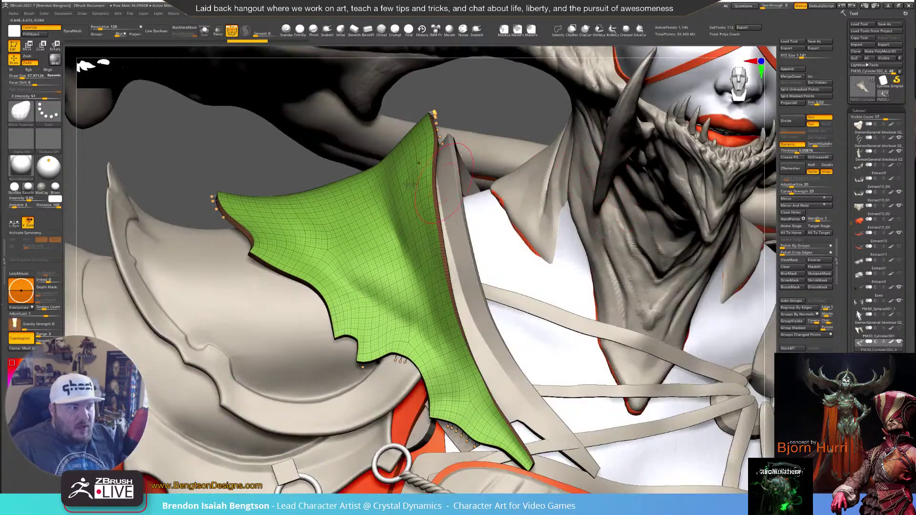
alt+drag(222, 167, 215, 155)
alt+drag(233, 86, 268, 184)
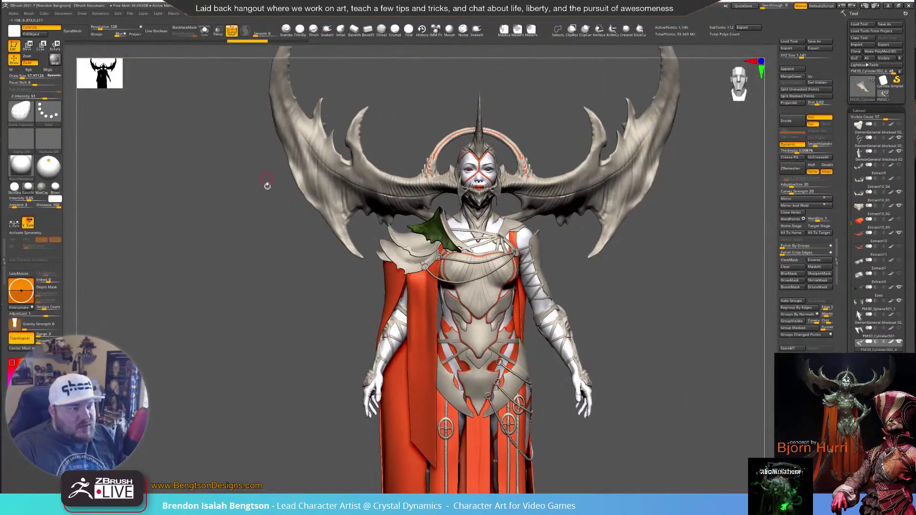
key(shift+d)
mouse_move(278, 289)
mouse_down()
mouse_move(288, 298)
mouse_move(238, 327)
mouse_move(194, 259)
mouse_up()
key(d)
key(shift+f)
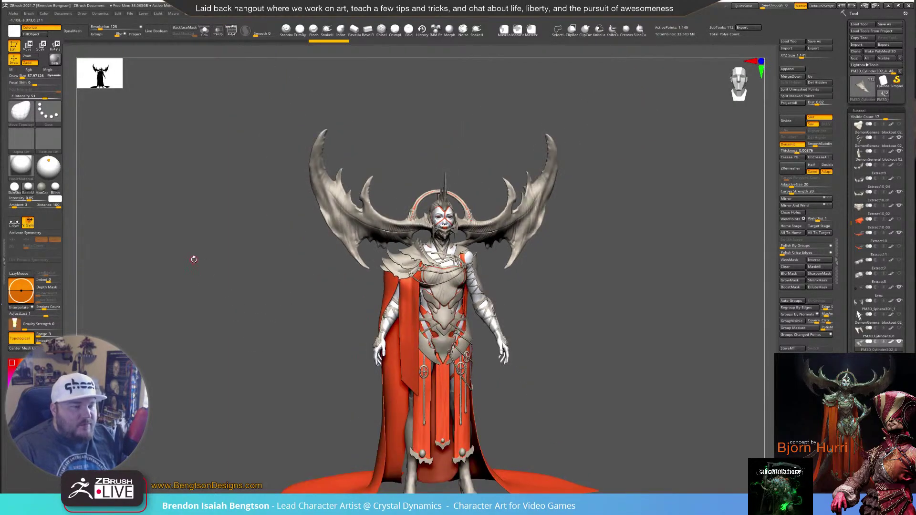
alt+drag(627, 285, 621, 265)
drag(622, 264, 622, 265)
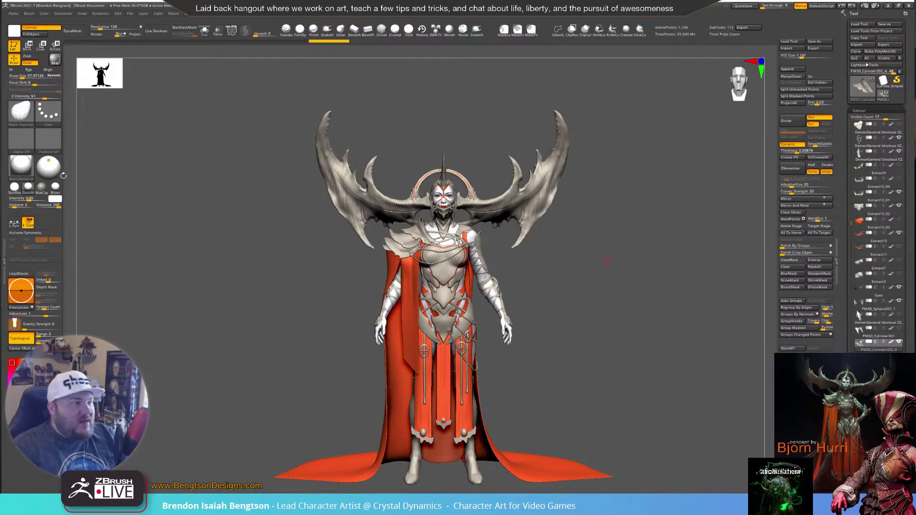
Show the Transpose Master plugin's options for posing the subtools, and put the plugin list away again
click(4, 244)
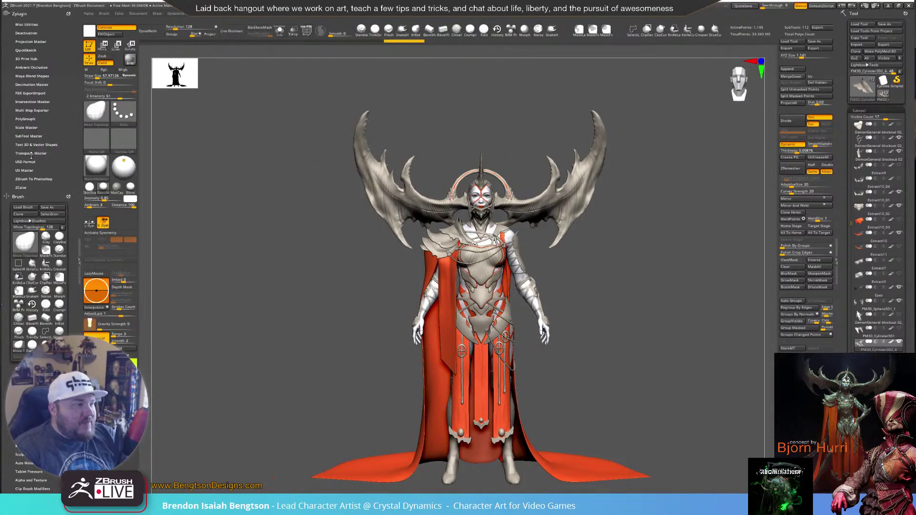
click(43, 153)
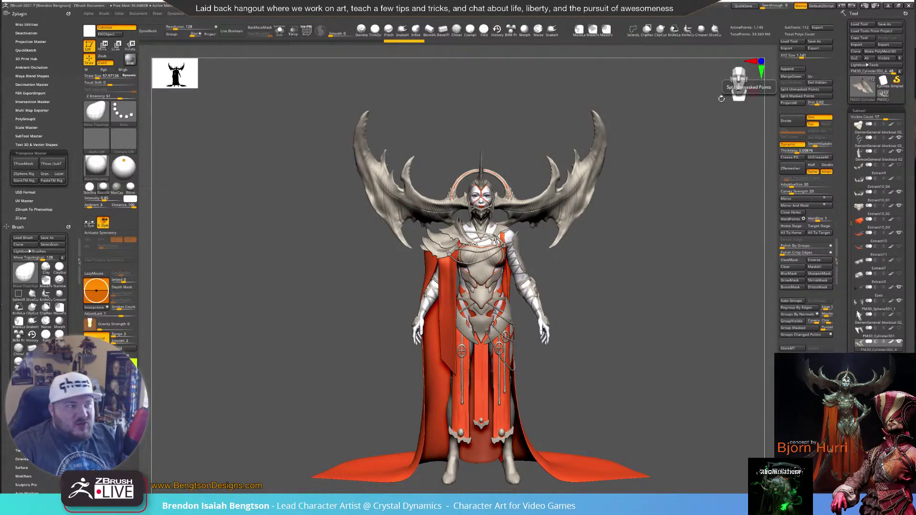
click(81, 238)
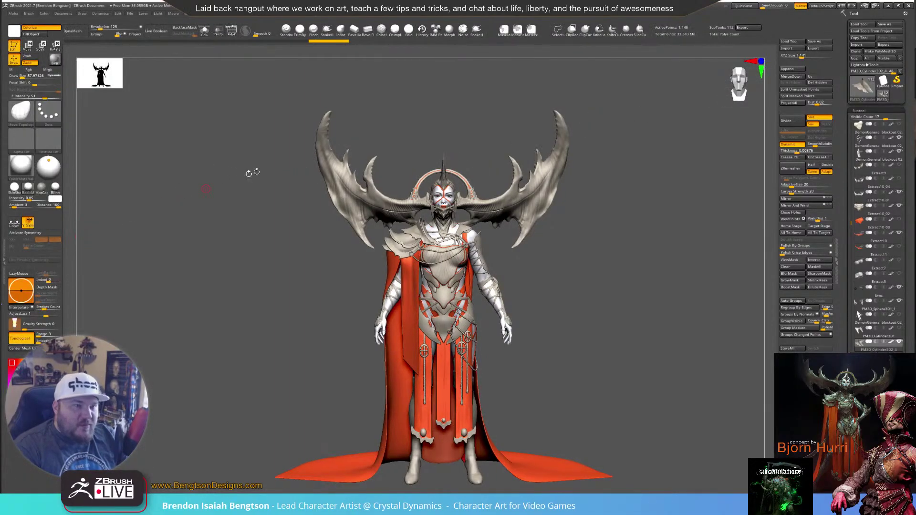
Load the saved tool containing the character posed on the stairs
click(789, 42)
drag(547, 90, 915, 85)
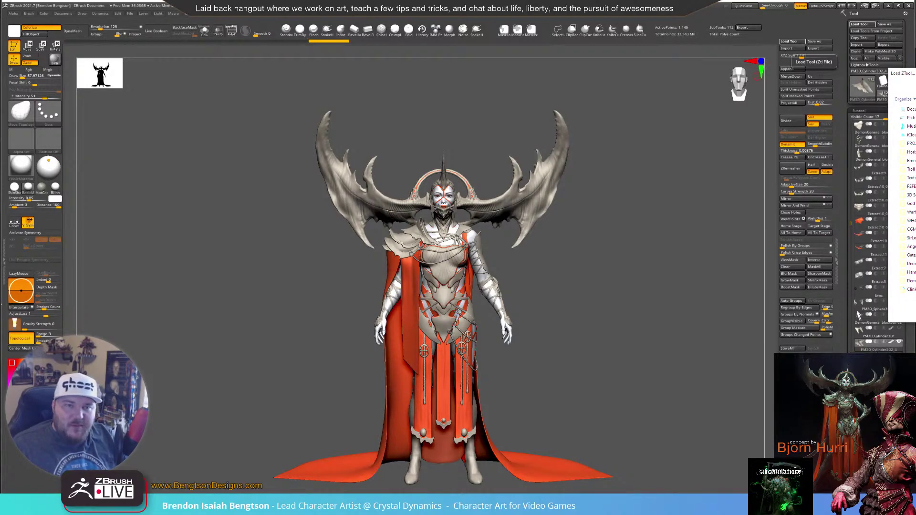
scroll(907, 200, down, 2)
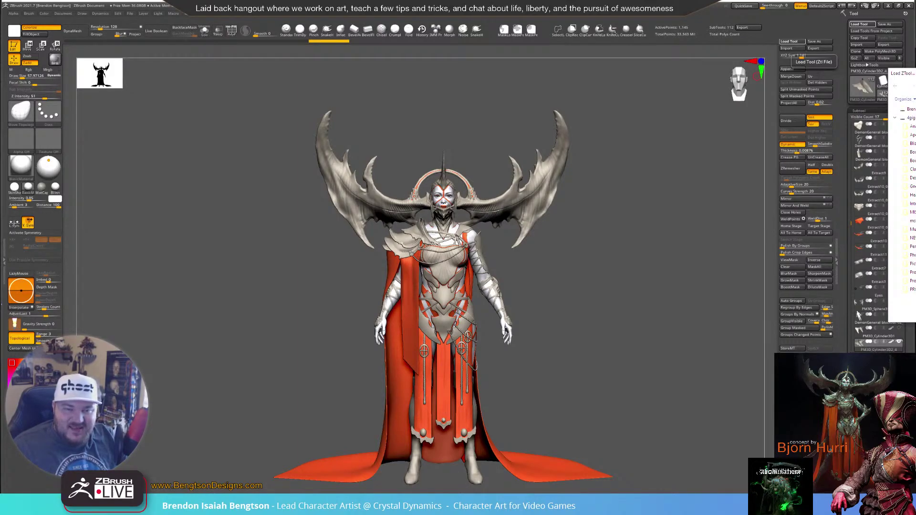
key(Escape)
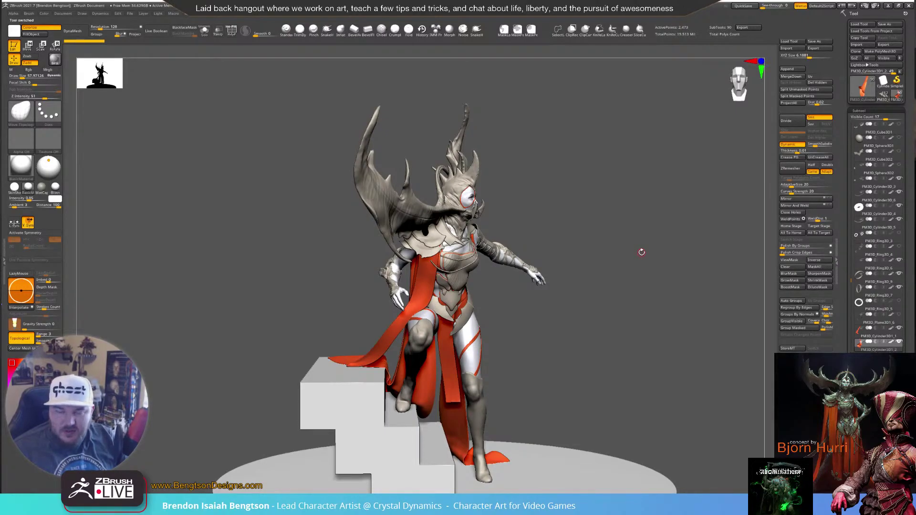
Inspect the posed character on the stairs from several angles, briefly bringing up the Transpose Master plugin options
mouse_move(679, 319)
mouse_down()
mouse_move(650, 317)
mouse_move(708, 323)
mouse_move(661, 319)
mouse_up()
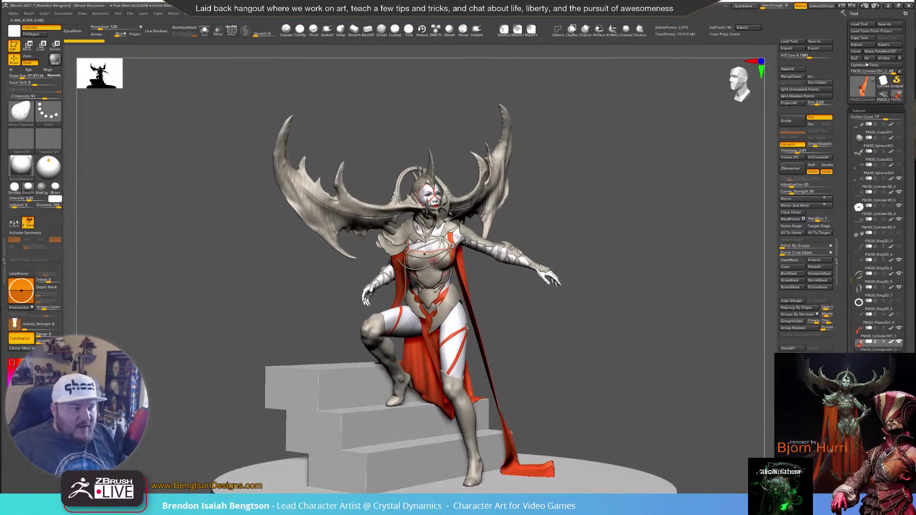
drag(534, 331, 451, 337)
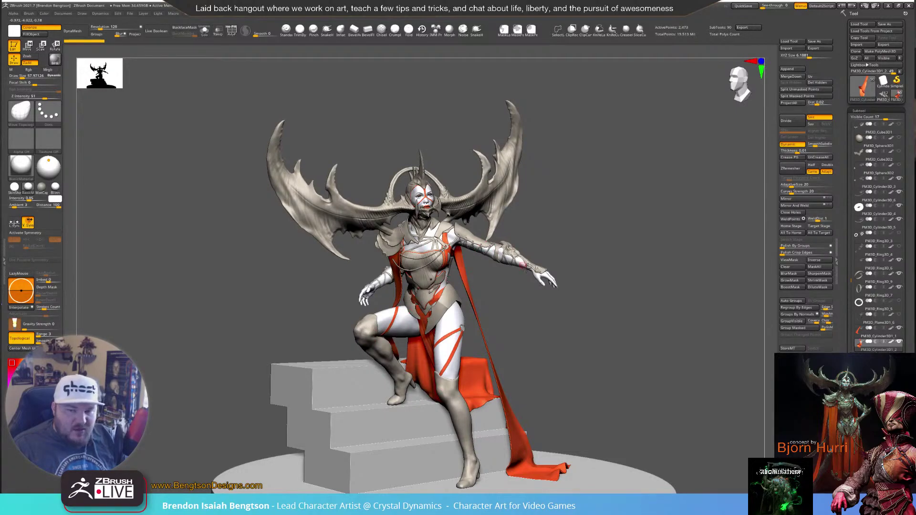
drag(647, 325, 468, 315)
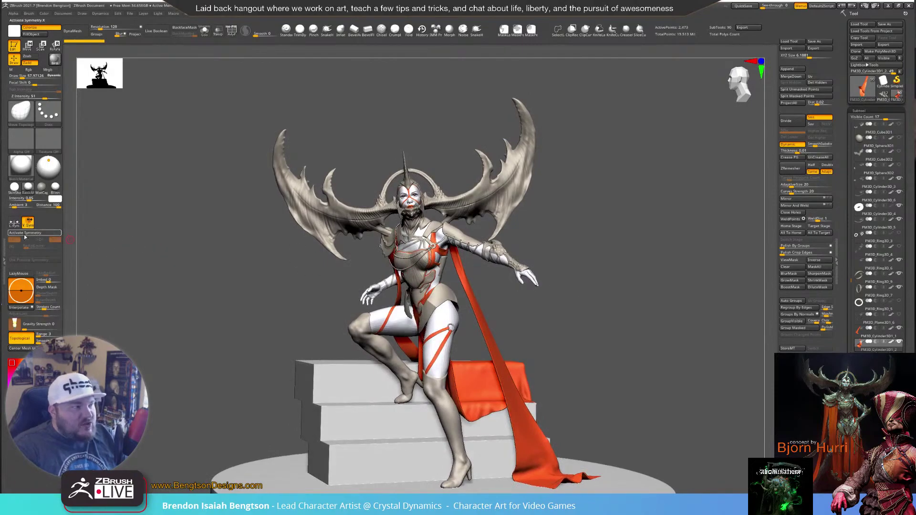
click(3, 247)
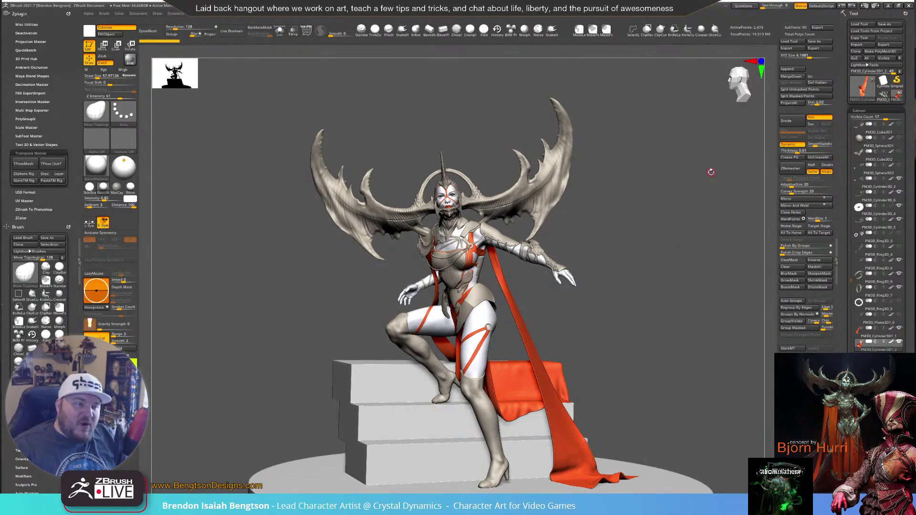
click(78, 246)
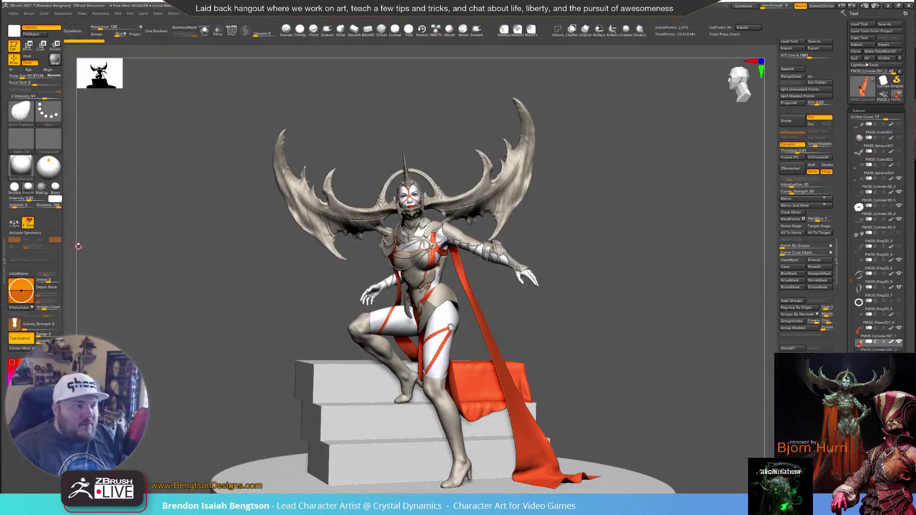
drag(564, 229, 529, 207)
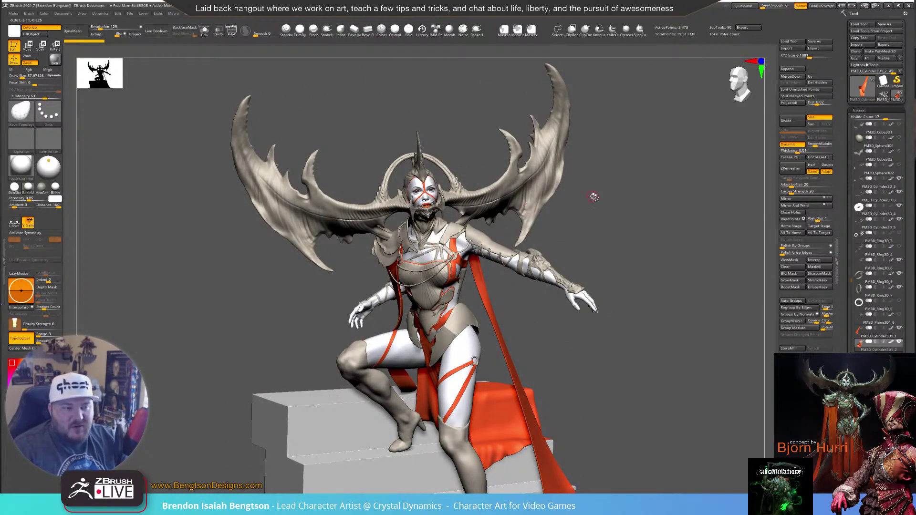
drag(636, 220, 556, 187)
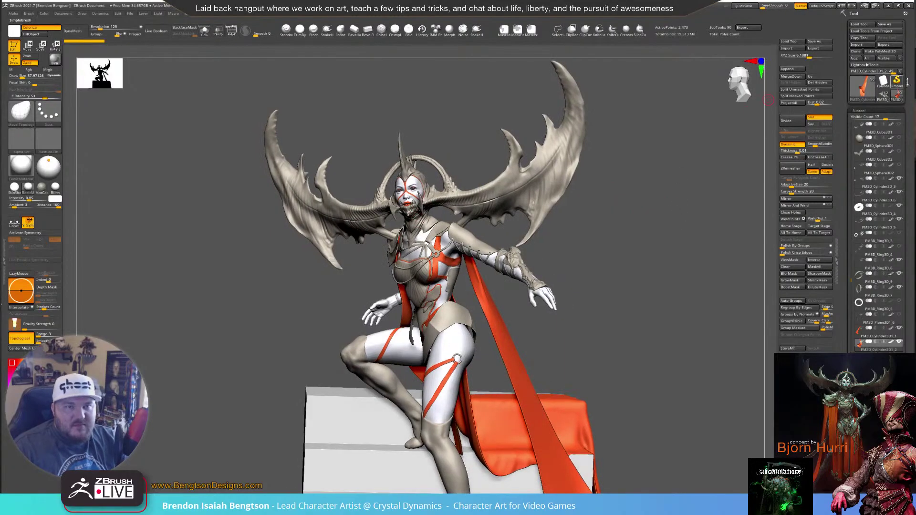
Switch to the standing version of the character and look it over from the front for comparison
click(881, 98)
shift+drag(659, 212, 611, 238)
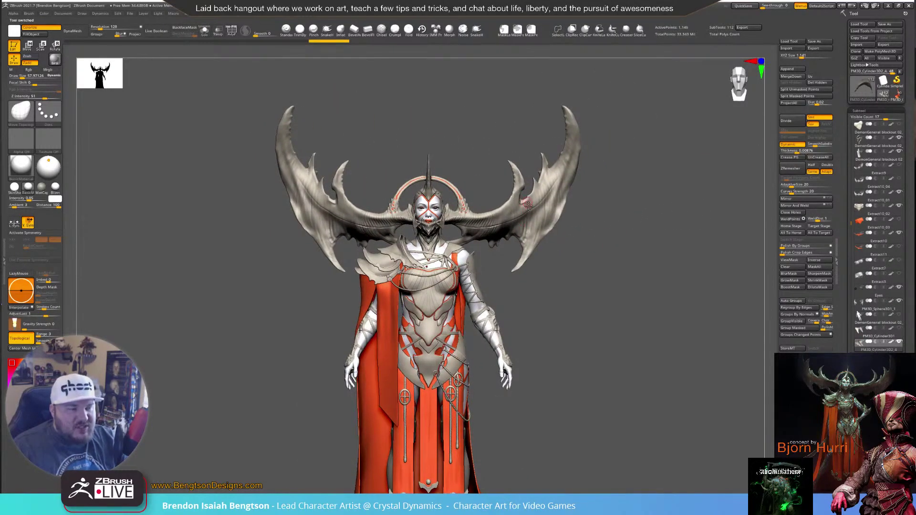
drag(570, 272, 621, 229)
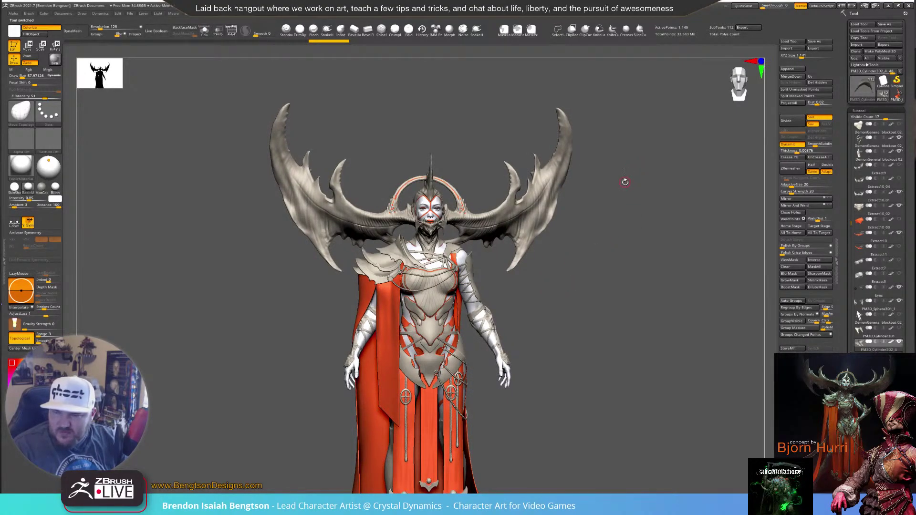
drag(637, 250, 611, 258)
Return to the version posed on the stairs and review its stance, wings and flowing cloth while turning it around
click(897, 95)
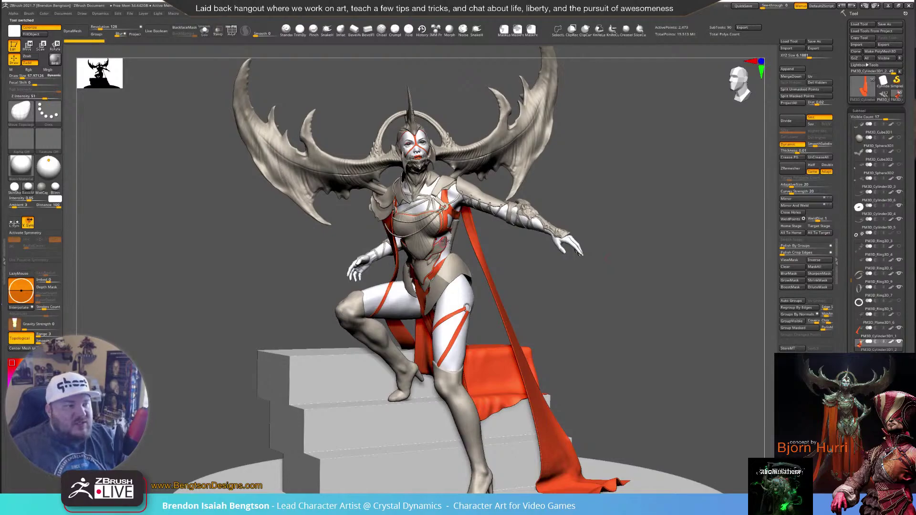
drag(548, 260, 512, 257)
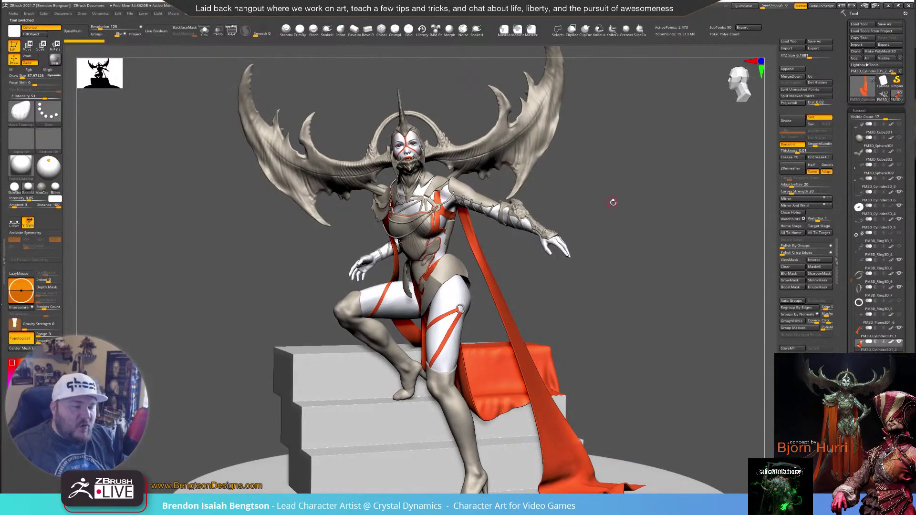
drag(604, 192, 471, 277)
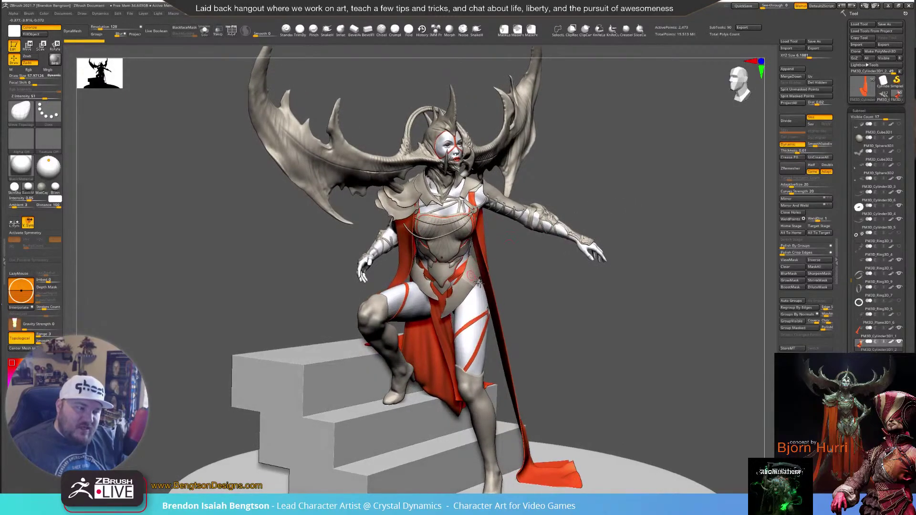
drag(525, 295, 412, 269)
drag(568, 258, 700, 177)
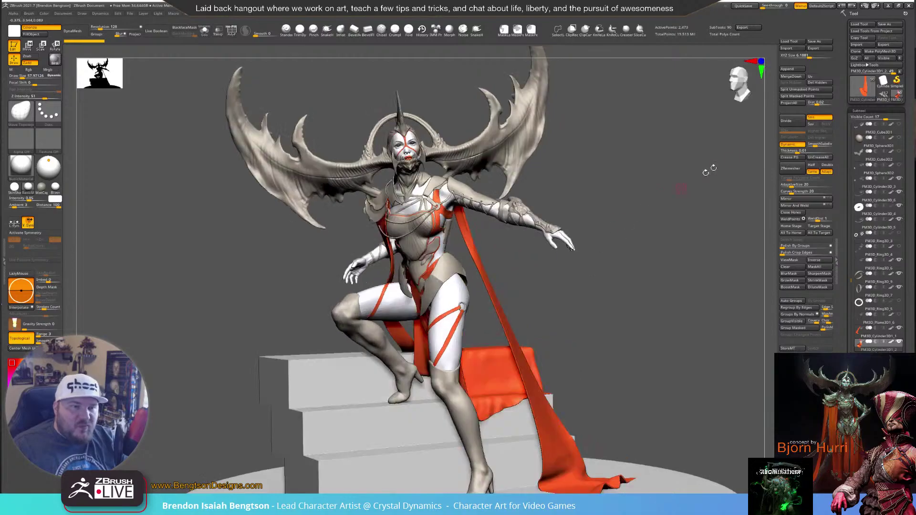
Bring up the standing version again and examine its torso armour, belt cords and headdress, ending on the full figure
click(885, 96)
drag(515, 252, 571, 258)
alt+drag(613, 299, 508, 314)
drag(707, 280, 630, 268)
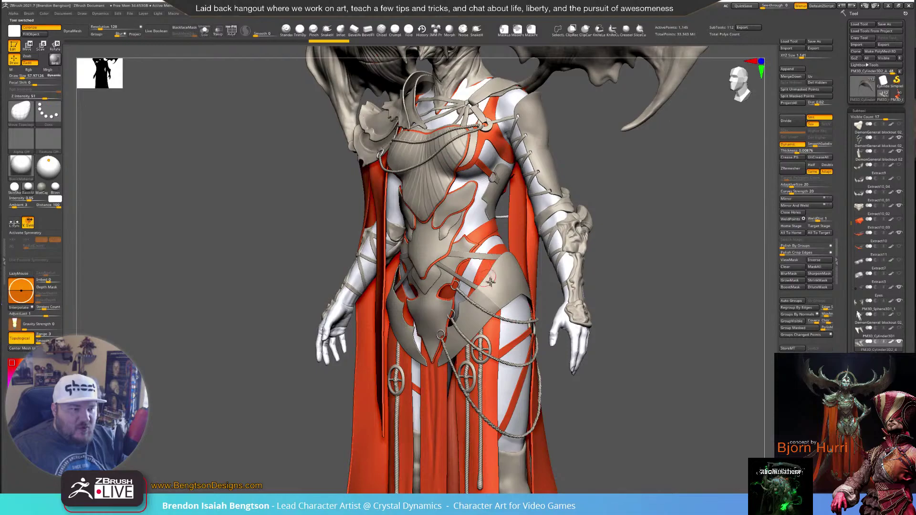
drag(669, 280, 655, 267)
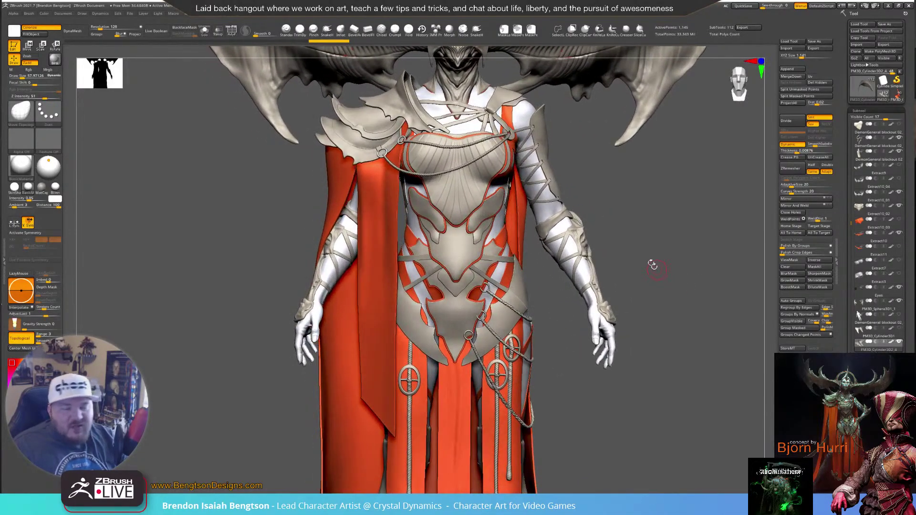
alt+drag(640, 180, 659, 295)
drag(608, 263, 608, 257)
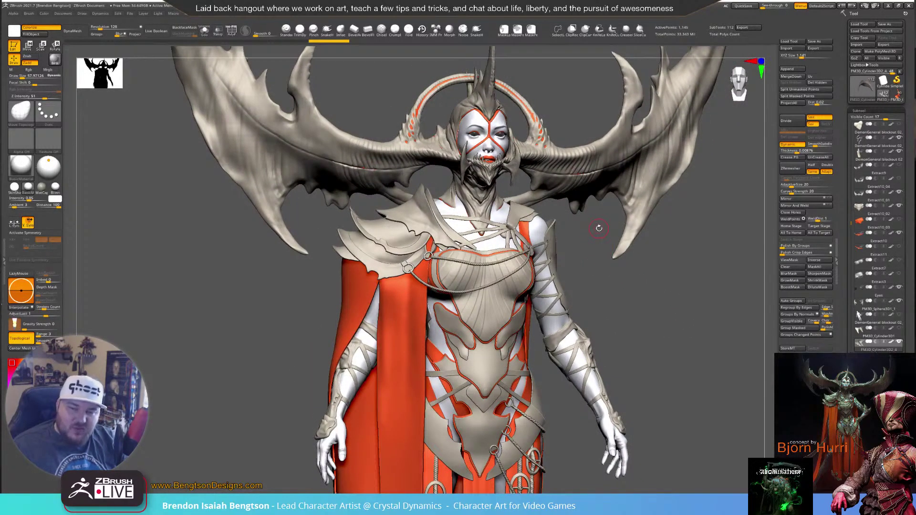
drag(617, 276, 615, 238)
drag(611, 240, 612, 271)
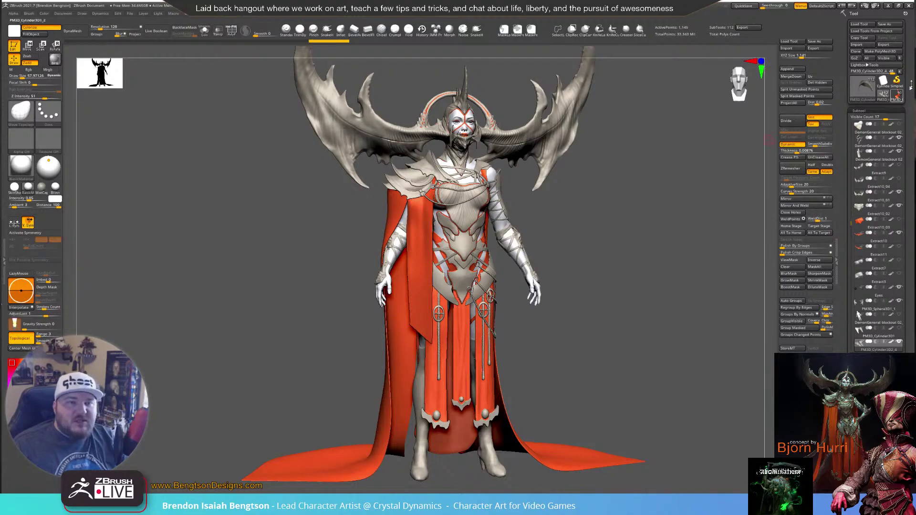
Switch to the stairs pose once more and view it from the side, back and front
click(886, 102)
click(893, 98)
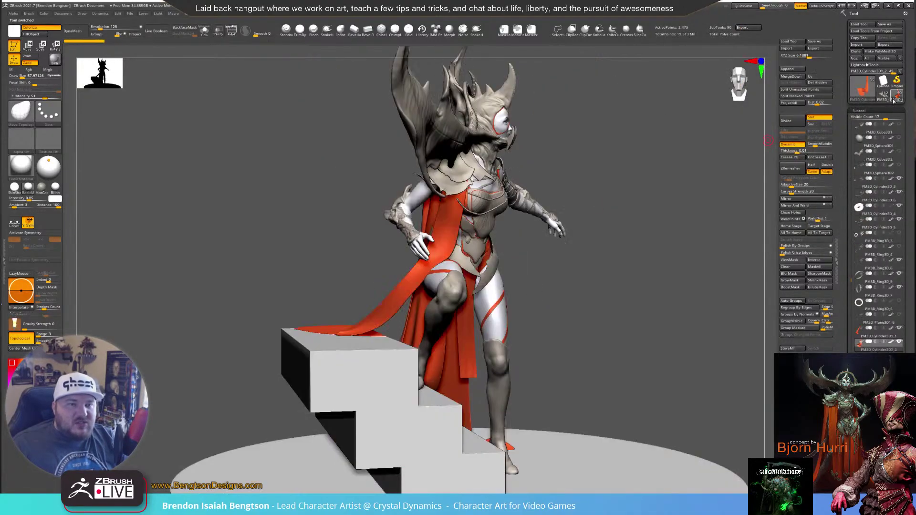
drag(643, 267, 483, 246)
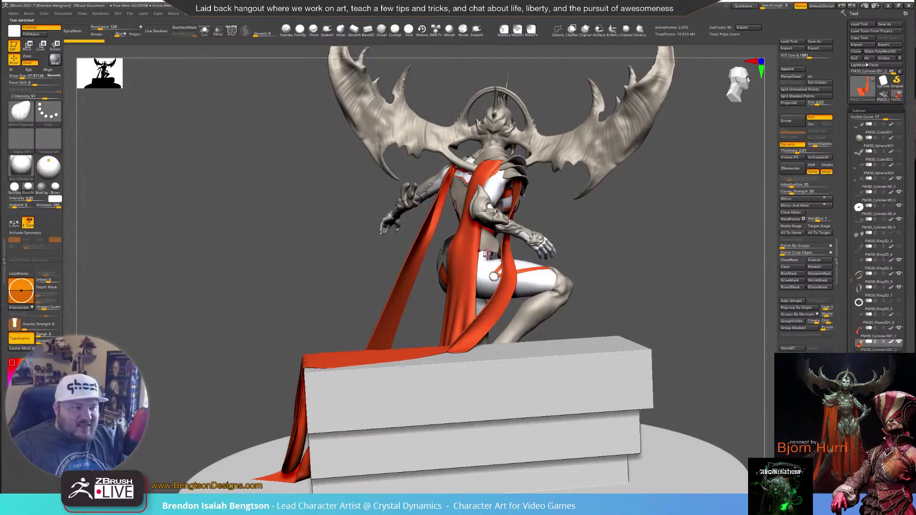
drag(587, 260, 421, 240)
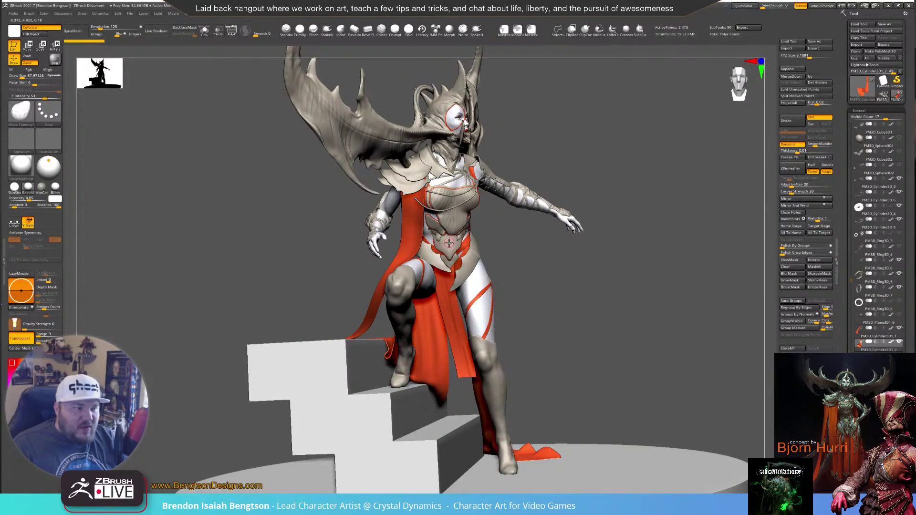
mouse_move(583, 277)
mouse_down()
mouse_move(508, 276)
mouse_move(579, 279)
mouse_up()
Go back to the standing character and duplicate the upper shoulder plate subtool beside the neck
click(881, 97)
drag(634, 204, 433, 199)
alt+right_drag(417, 185, 423, 265)
right_drag(348, 250, 511, 253)
right_drag(392, 253, 528, 122)
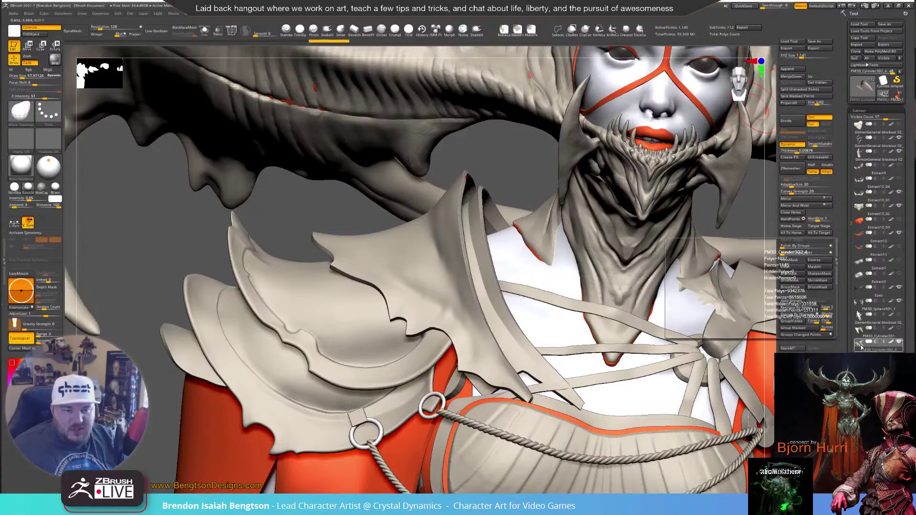
key(ctrl+shift+d)
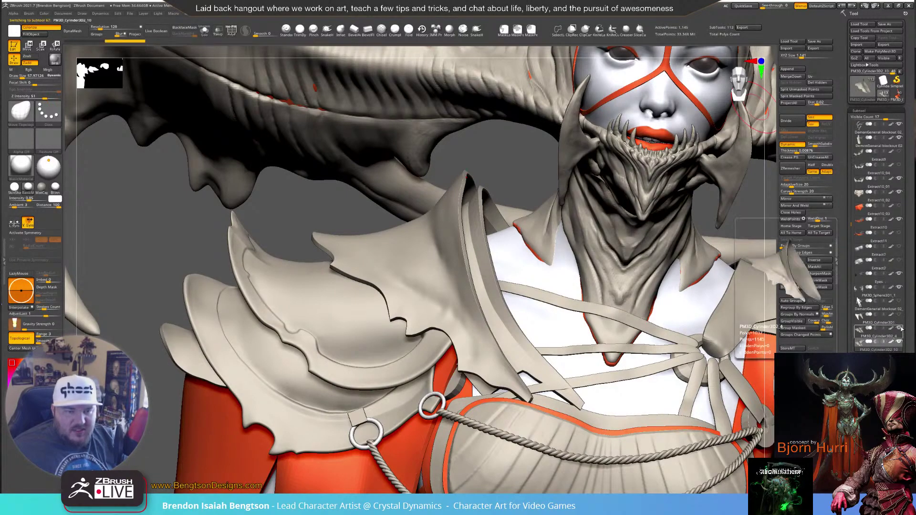
right_drag(416, 266, 745, 270)
Isolate the duplicated shoulder plate with its wireframe shown and adjust its dynamic smooth subdivision level
click(859, 111)
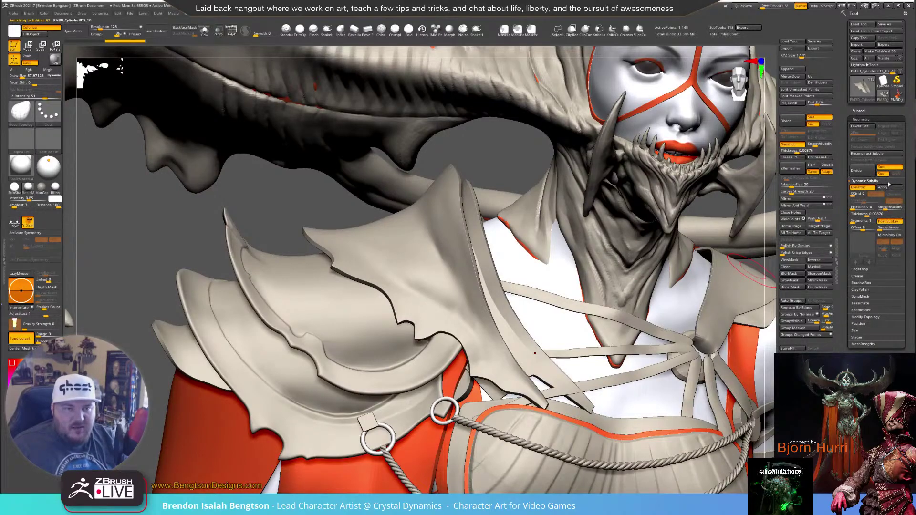
key(shift)
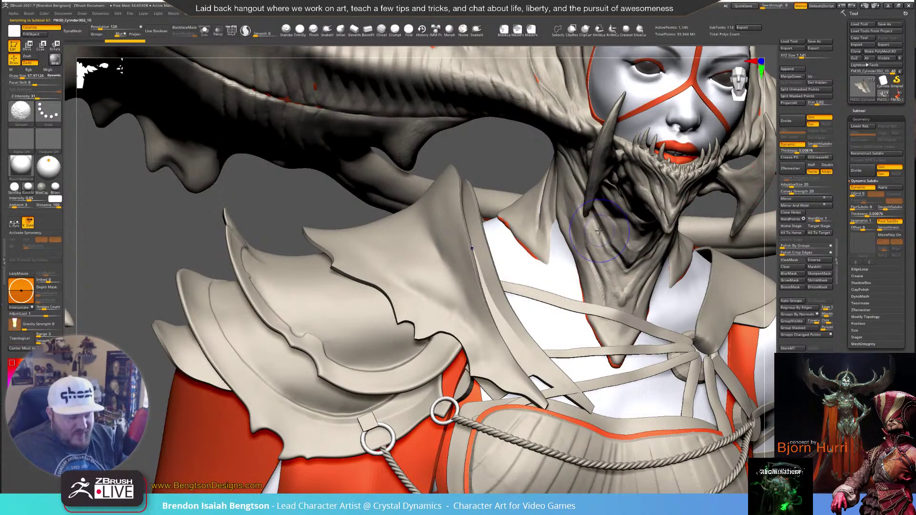
key(shift+f)
key(shift+s)
ctrl+right_drag(435, 257, 751, 188)
right_drag(751, 188, 780, 186)
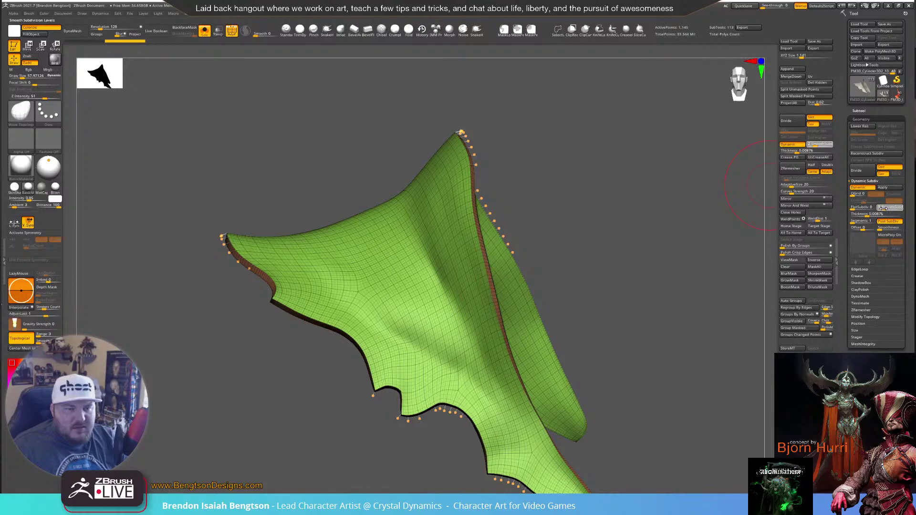
click(884, 208)
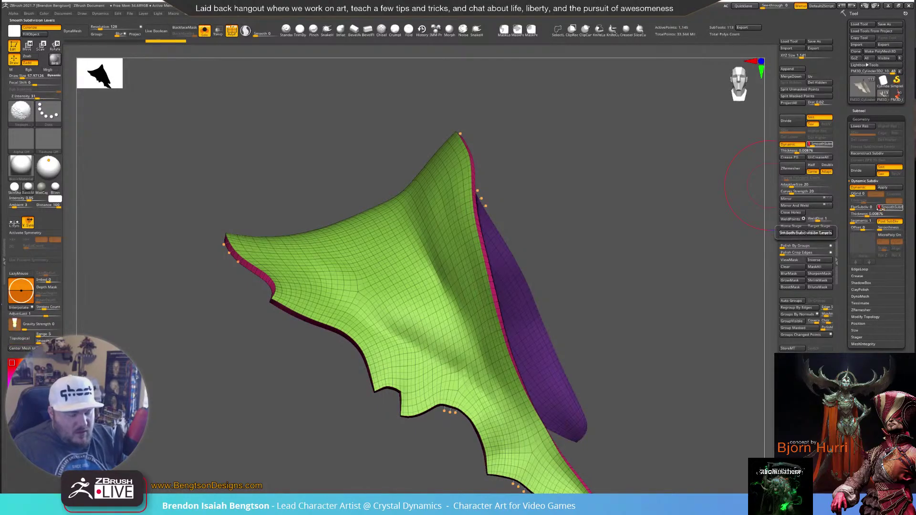
Hide the wireframe, bring back the other subtools, and apply the plate's dynamic subdivision as real geometry
key(shift+f)
key(shift+s)
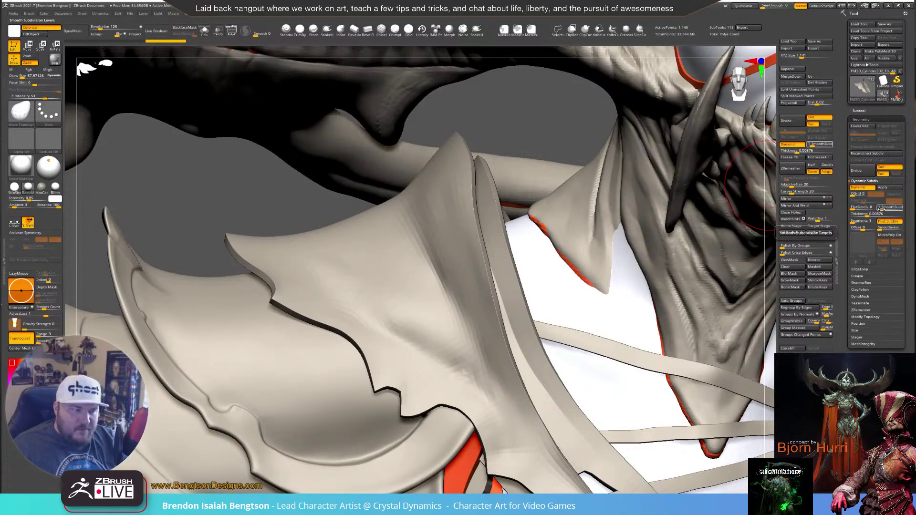
click(884, 208)
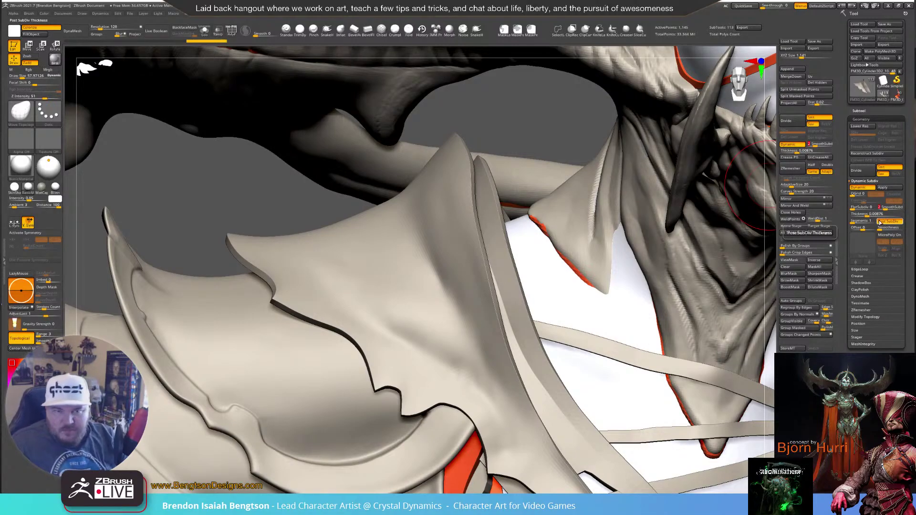
click(883, 188)
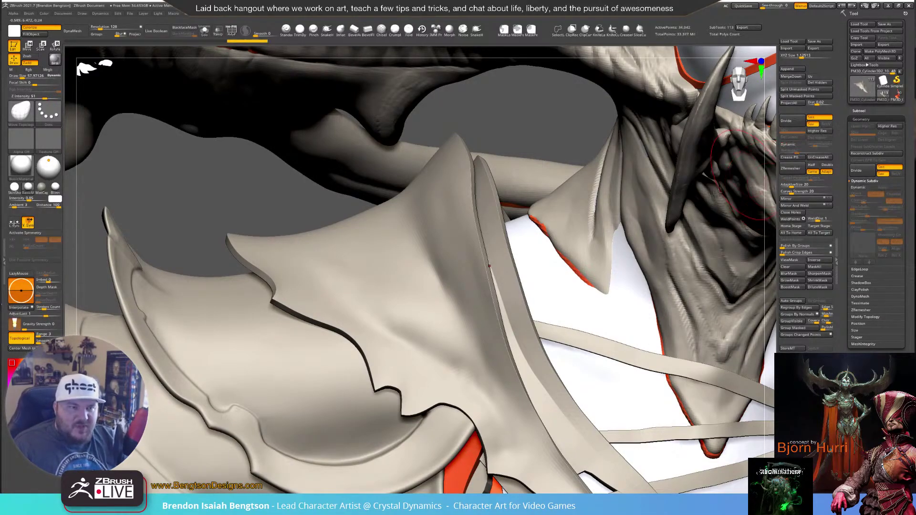
Smooth the jagged lower edge of the shoulder plate
alt+right_drag(280, 260, 350, 275)
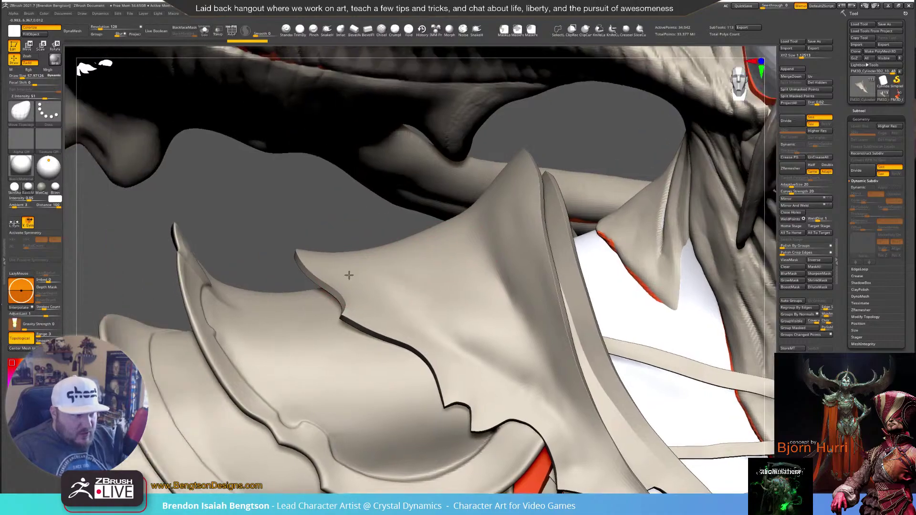
key(space)
key(shift)
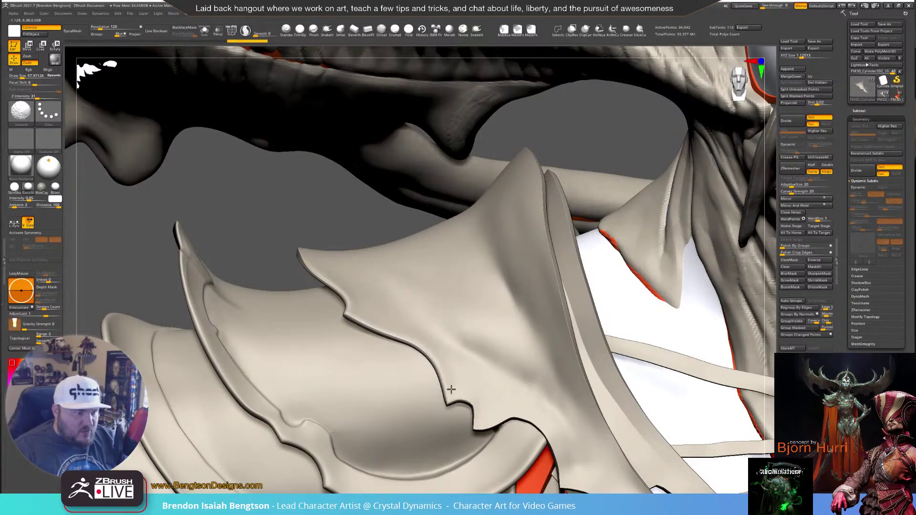
Choose the Move Topological brush and isolate the upper shoulder plate
key(b)
key(m)
key(t)
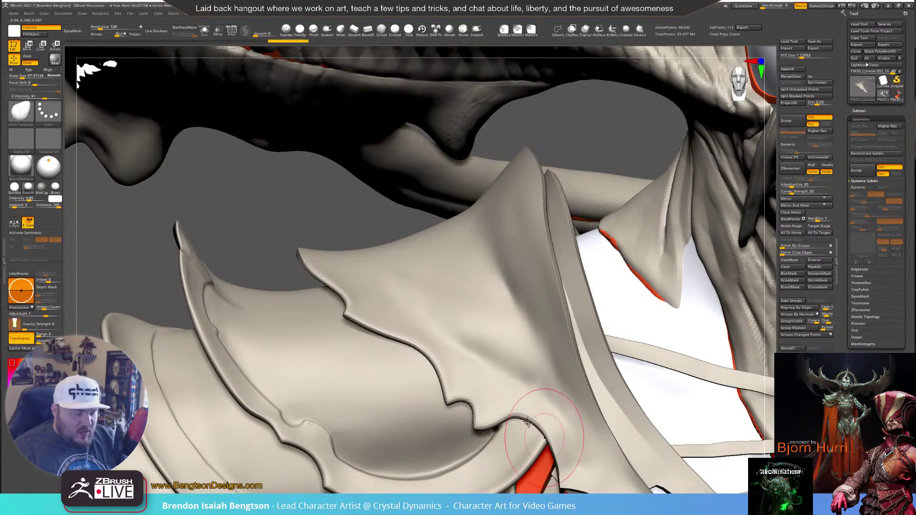
key(ctrl+shift+s)
mouse_move(502, 246)
right_down()
mouse_move(497, 237)
mouse_move(485, 287)
mouse_move(454, 270)
mouse_move(408, 268)
mouse_move(424, 267)
mouse_move(428, 282)
mouse_move(446, 274)
mouse_move(429, 277)
mouse_move(441, 299)
right_up()
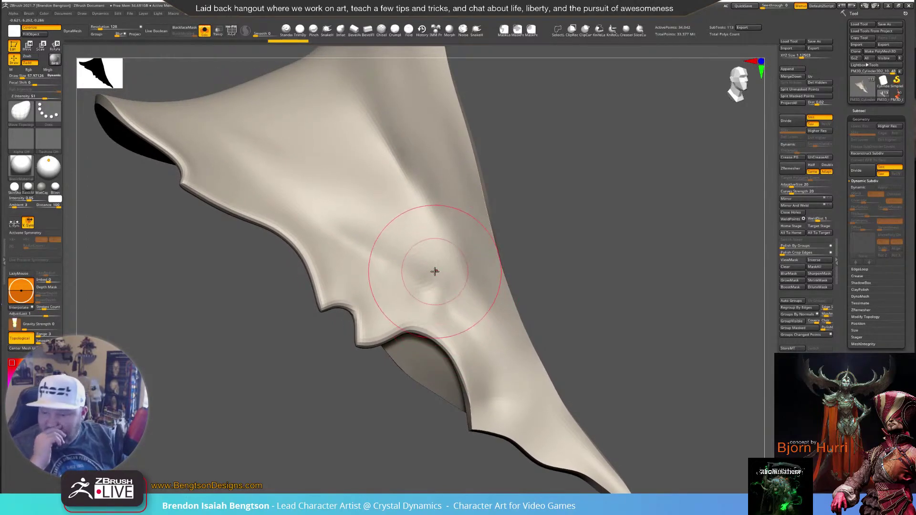
mouse_move(343, 231)
right_down()
mouse_move(438, 299)
mouse_move(332, 248)
mouse_move(322, 259)
right_up()
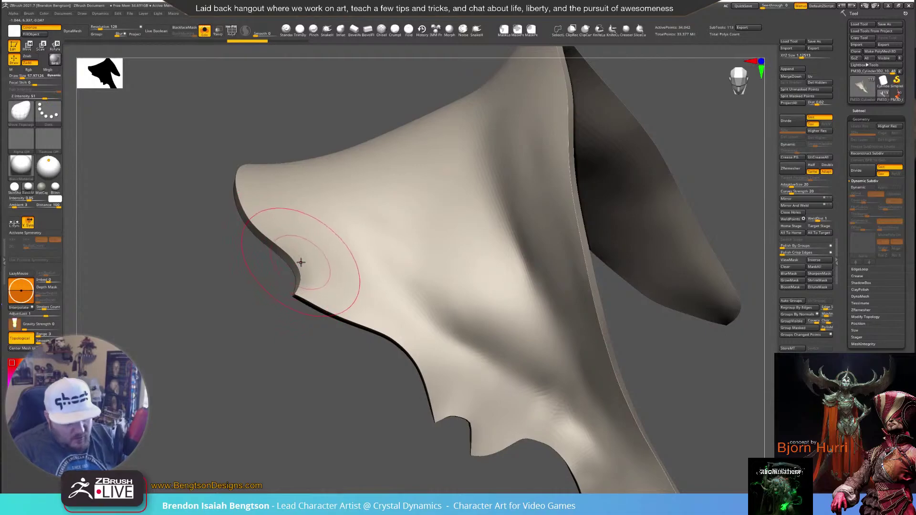
Smooth the plate's scalloped outer edge from the upper corner past the lower notches
key(shift)
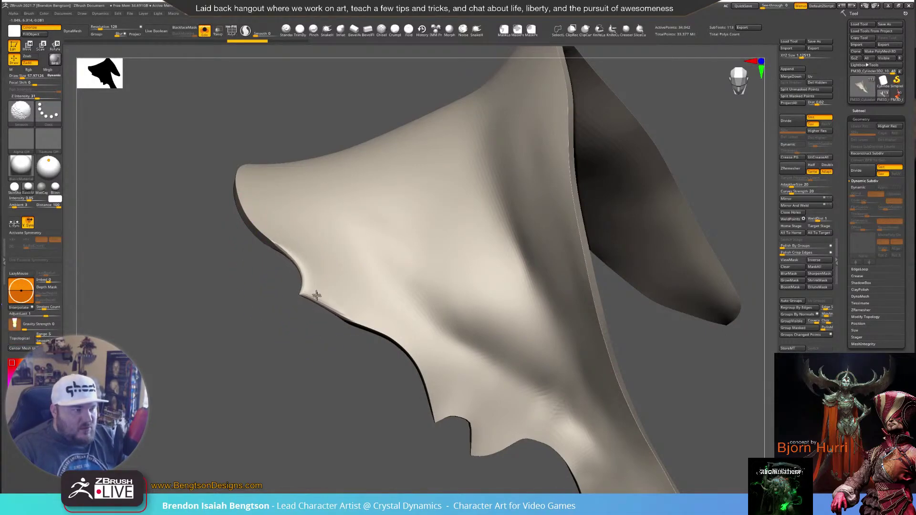
mouse_move(308, 332)
right_down()
mouse_move(334, 315)
mouse_move(325, 329)
mouse_move(304, 327)
mouse_move(317, 340)
right_up()
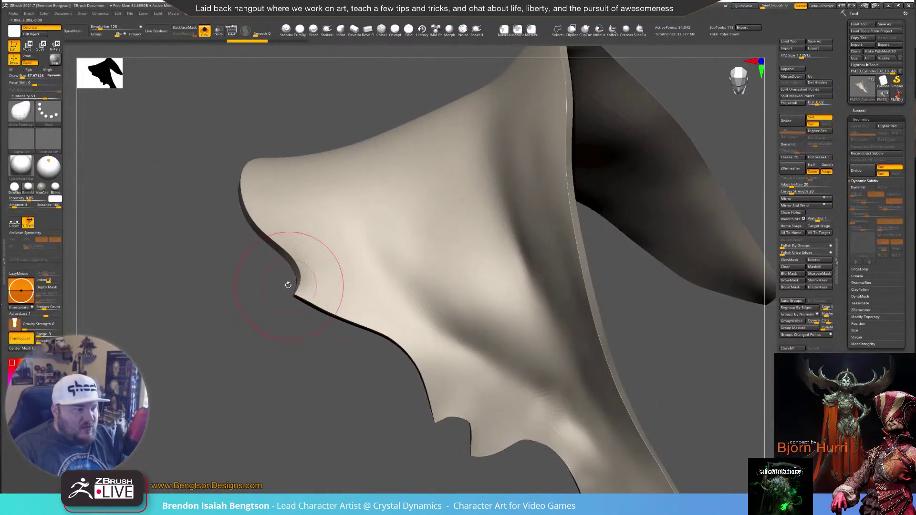
right_drag(273, 301, 289, 309)
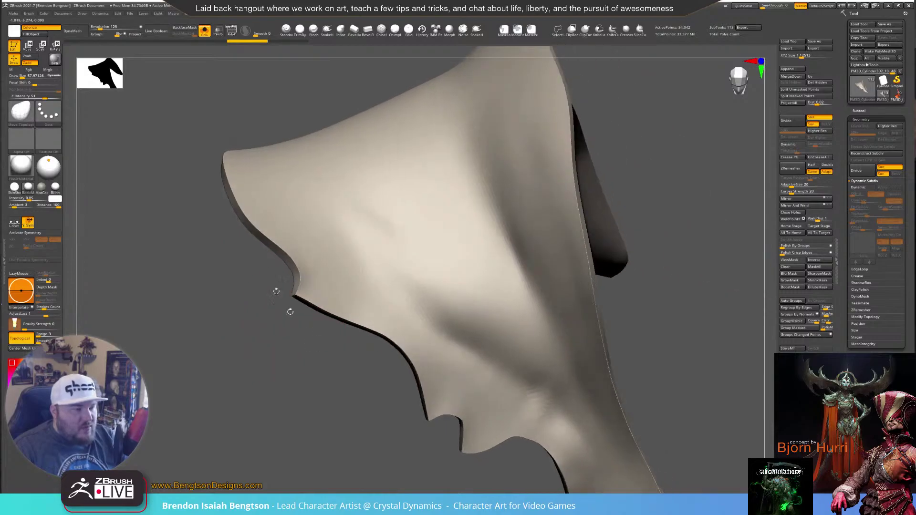
key(shift)
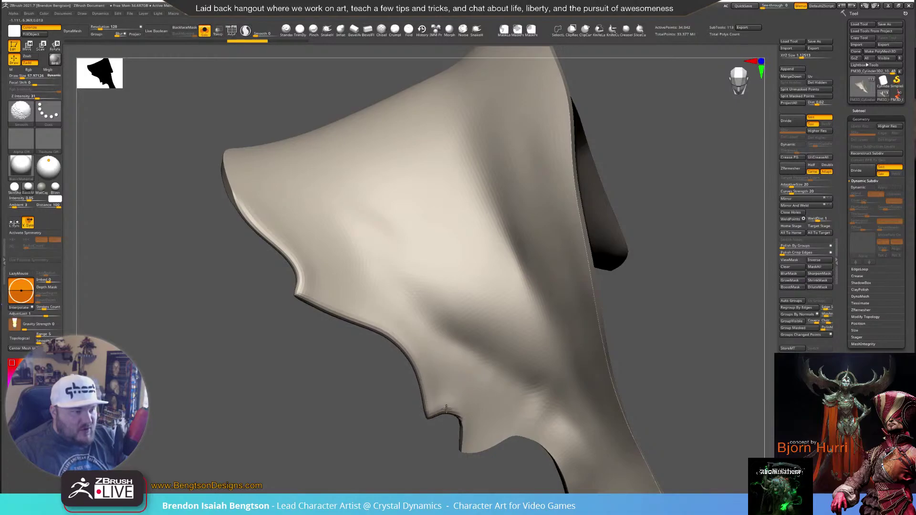
shift+drag(462, 426, 549, 444)
Set the smoothing intensity to 14 and soften the scalloped border down towards the plate's pointed tip
key(b)
key(m)
key(t)
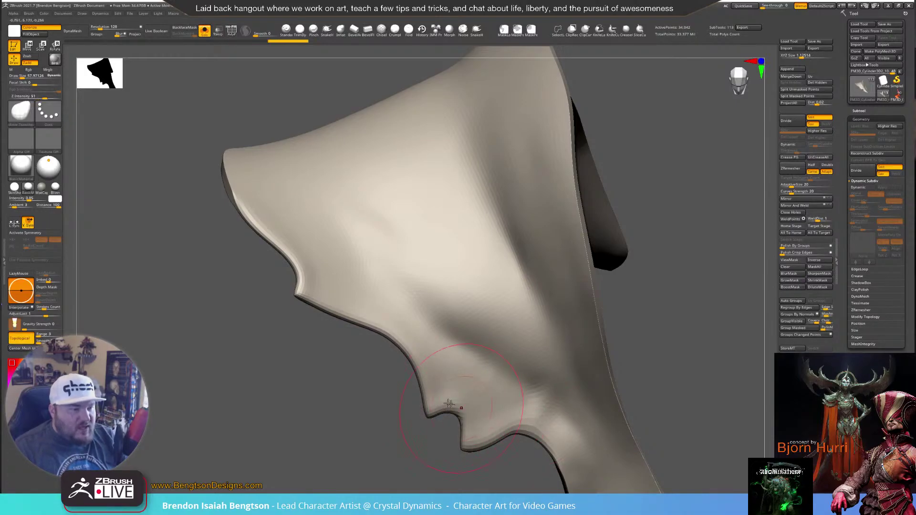
mouse_move(306, 367)
mouse_down()
mouse_move(276, 375)
mouse_move(318, 367)
mouse_move(233, 293)
mouse_move(360, 307)
mouse_move(354, 294)
mouse_up()
key(space)
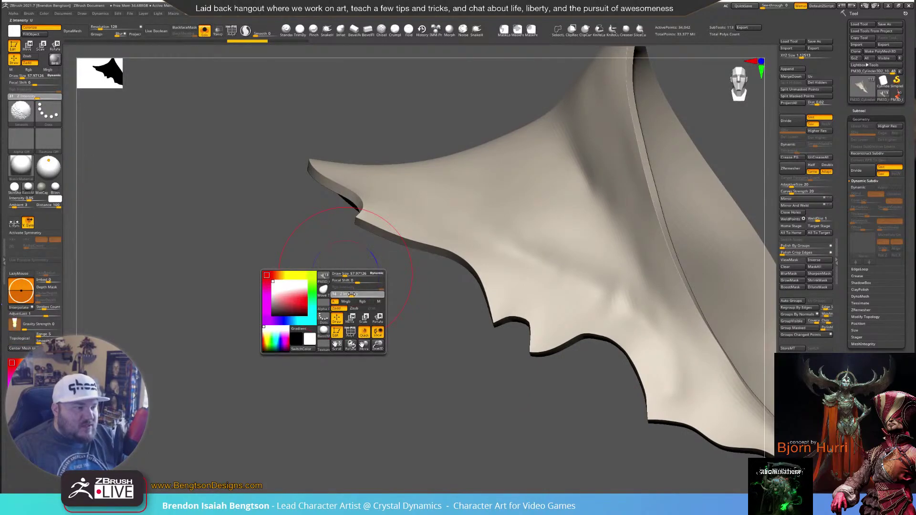
mouse_move(307, 147)
mouse_down()
mouse_move(324, 164)
mouse_move(305, 164)
mouse_move(317, 174)
mouse_move(303, 161)
mouse_up()
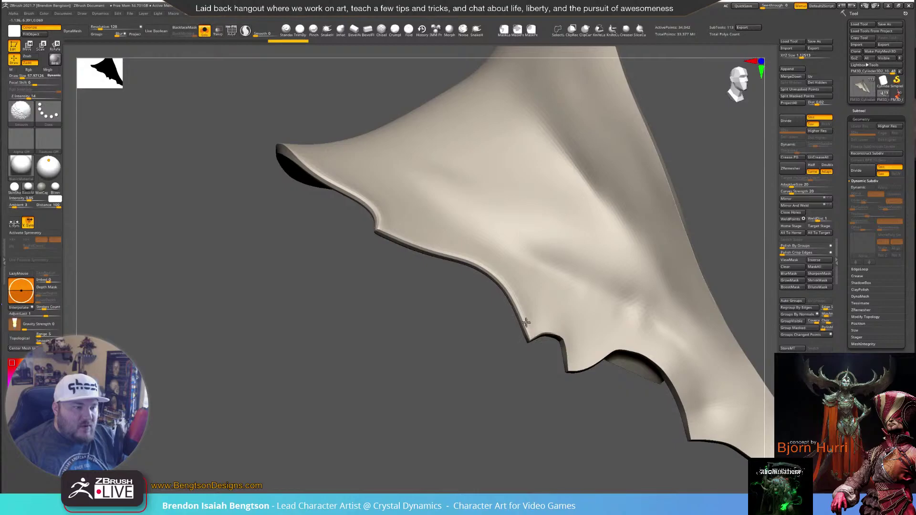
mouse_move(569, 362)
shift+mouse_down()
mouse_move(636, 343)
mouse_move(634, 382)
mouse_move(430, 349)
mouse_move(522, 307)
shift+mouse_up()
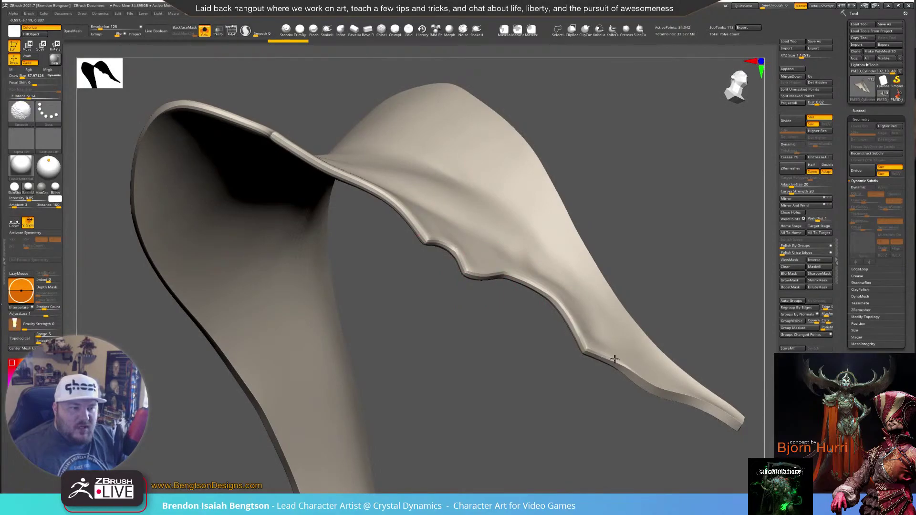
shift+drag(661, 384, 733, 414)
Round off the plate's narrow tip and smooth the long unscalloped edge rising from it
mouse_move(692, 308)
alt+mouse_down()
mouse_move(568, 235)
mouse_move(588, 245)
mouse_move(428, 317)
alt+mouse_up()
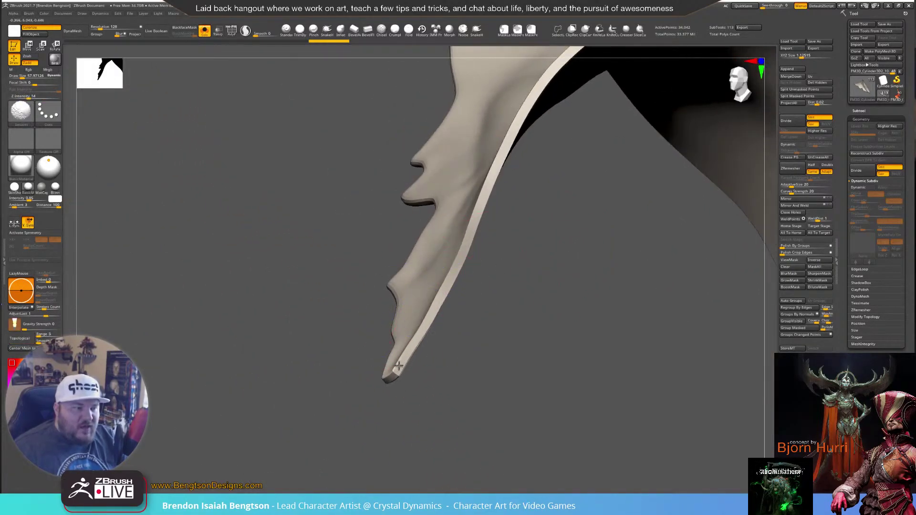
drag(422, 389, 477, 370)
mouse_move(414, 360)
shift+mouse_down()
mouse_move(416, 334)
mouse_move(472, 405)
mouse_move(451, 372)
shift+mouse_up()
key(shift)
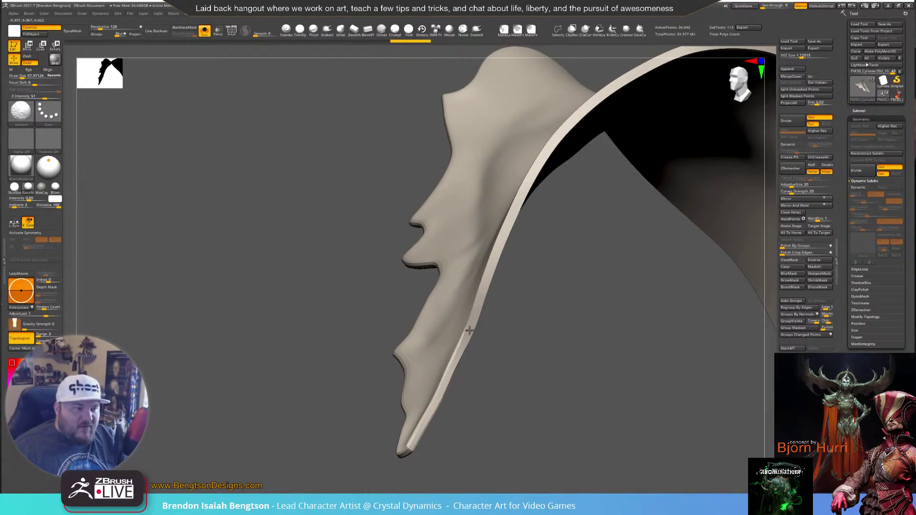
drag(509, 319, 518, 340)
shift+drag(457, 350, 471, 306)
shift+drag(495, 221, 527, 151)
Smooth the sharp border along the arched rim of the plate's opening
drag(534, 262, 527, 290)
mouse_move(524, 197)
alt+mouse_down()
mouse_move(532, 348)
mouse_move(524, 336)
alt+mouse_up()
mouse_move(507, 273)
shift+mouse_down()
mouse_move(587, 201)
mouse_move(471, 344)
mouse_move(474, 303)
mouse_move(461, 272)
mouse_move(429, 290)
shift+mouse_up()
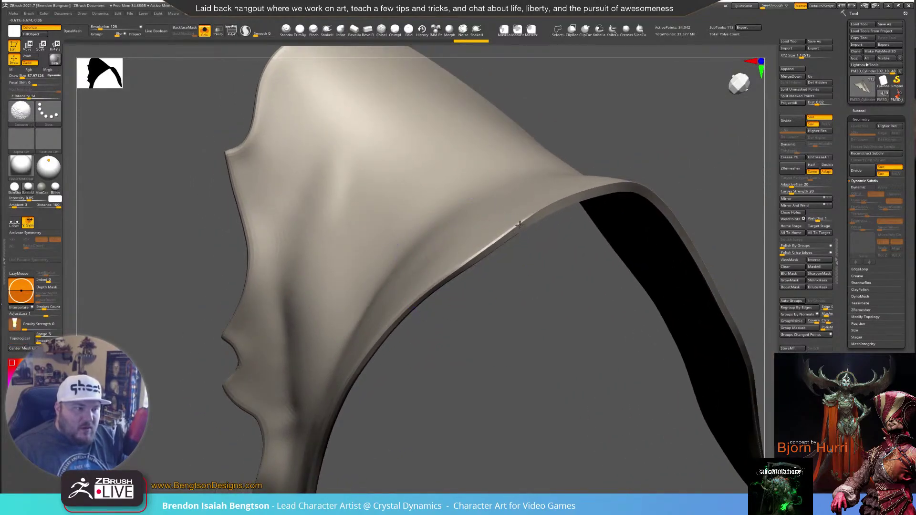
drag(524, 280, 565, 255)
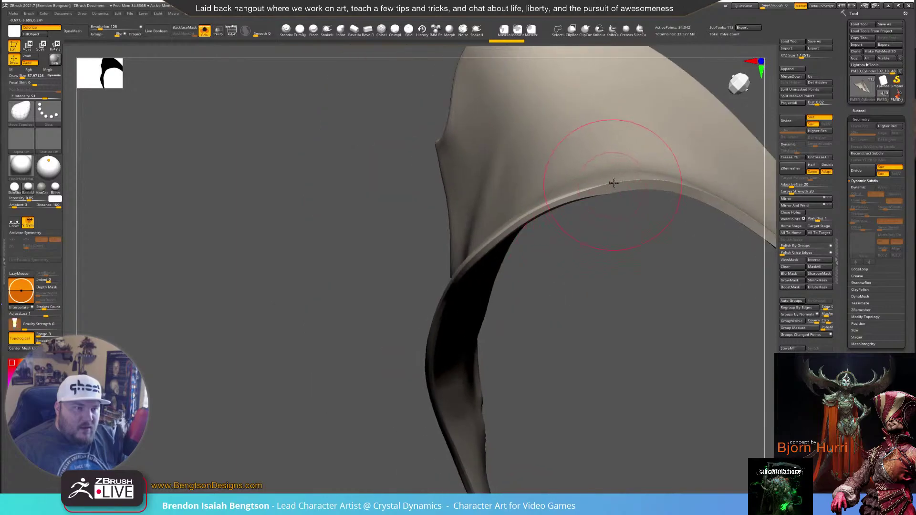
mouse_move(591, 190)
shift+mouse_down()
mouse_move(681, 188)
mouse_move(719, 204)
shift+mouse_up()
Continue softening the rim down the plate's plain far arm to its tip
mouse_move(661, 282)
mouse_down()
mouse_move(466, 331)
mouse_move(473, 310)
mouse_up()
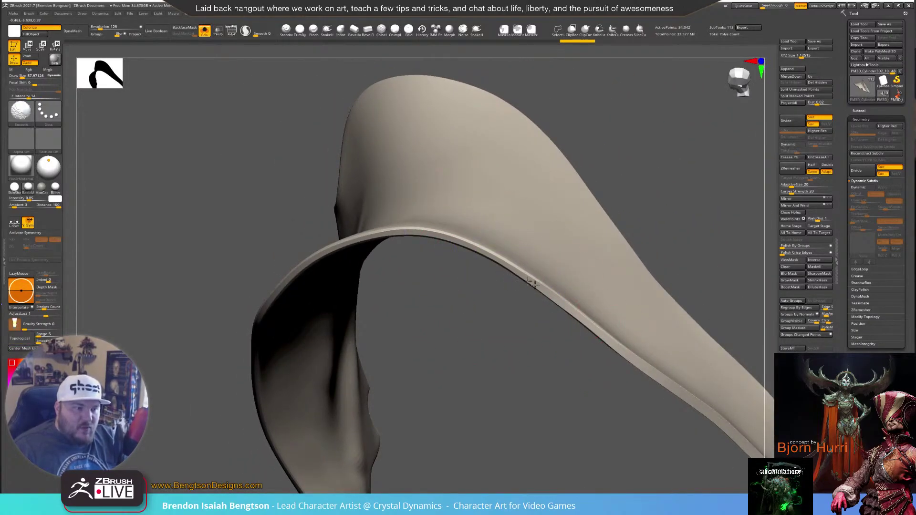
mouse_move(600, 382)
mouse_down()
mouse_move(481, 331)
mouse_move(482, 249)
mouse_up()
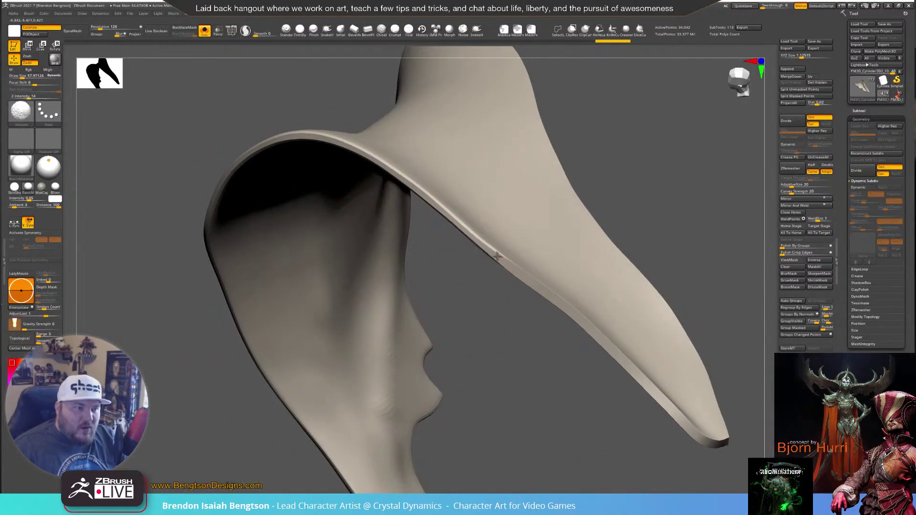
mouse_move(569, 301)
shift+mouse_down()
mouse_move(625, 364)
mouse_move(714, 431)
mouse_move(605, 337)
shift+mouse_up()
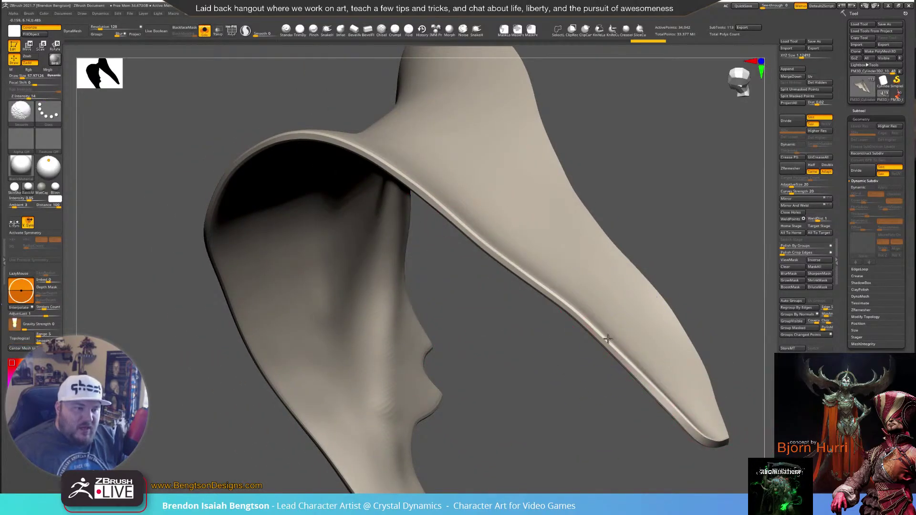
drag(686, 283, 696, 392)
mouse_move(566, 322)
mouse_down()
mouse_move(546, 324)
mouse_move(530, 348)
mouse_move(591, 213)
mouse_move(564, 254)
mouse_up()
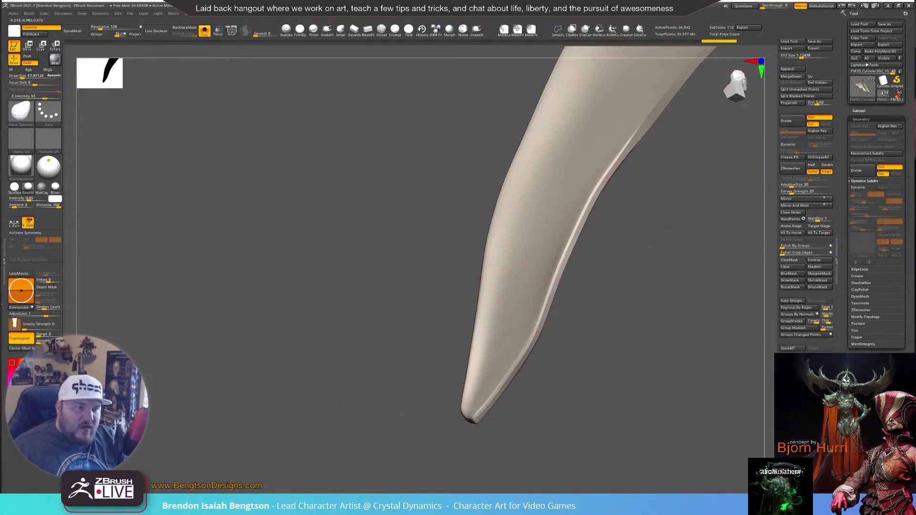
Smooth the remaining hard edge of the far arm, working back up from its tip
drag(640, 245, 527, 262)
mouse_move(662, 125)
mouse_down()
mouse_move(532, 332)
mouse_move(516, 262)
mouse_move(611, 167)
mouse_up()
key(shift)
mouse_move(595, 275)
alt+mouse_down()
mouse_move(515, 352)
mouse_move(516, 343)
alt+mouse_up()
mouse_move(556, 220)
shift+mouse_down()
mouse_move(500, 245)
mouse_move(630, 160)
mouse_move(694, 131)
mouse_move(642, 155)
shift+mouse_up()
mouse_move(548, 298)
mouse_down()
mouse_move(425, 341)
mouse_move(444, 290)
mouse_up()
mouse_move(493, 305)
mouse_down()
mouse_move(583, 252)
mouse_move(517, 261)
mouse_move(502, 293)
mouse_move(535, 317)
mouse_move(608, 291)
mouse_move(518, 304)
mouse_move(534, 288)
mouse_up()
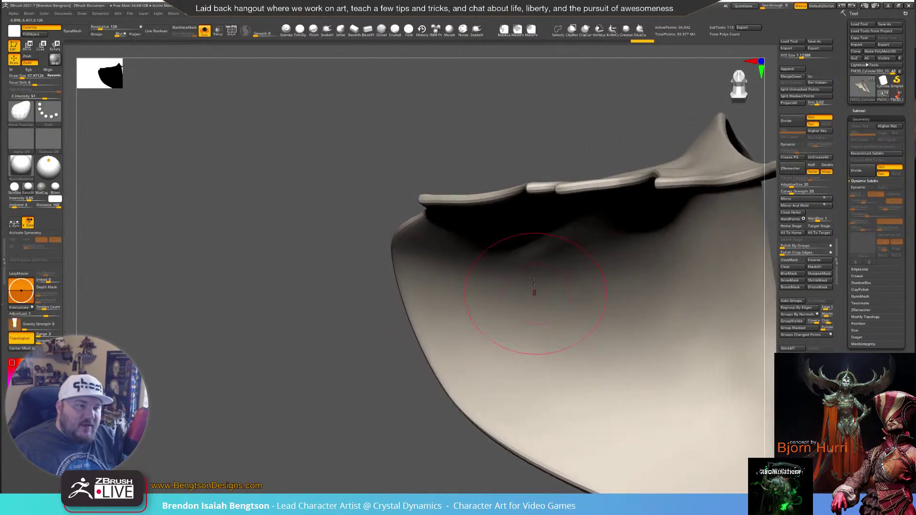
Raise the smoothing intensity and smooth the broad surface above the plate's scalloped edge
mouse_move(535, 144)
mouse_down()
mouse_move(532, 215)
mouse_move(554, 173)
mouse_move(372, 153)
mouse_move(392, 173)
mouse_move(407, 172)
mouse_move(358, 184)
mouse_move(341, 308)
mouse_up()
mouse_move(392, 272)
mouse_down()
mouse_move(358, 263)
mouse_move(380, 324)
mouse_move(374, 297)
mouse_move(382, 317)
mouse_move(348, 327)
mouse_move(382, 321)
mouse_up()
mouse_move(469, 262)
shift+mouse_down()
mouse_move(434, 231)
mouse_move(454, 244)
mouse_move(450, 231)
shift+mouse_up()
key(space)
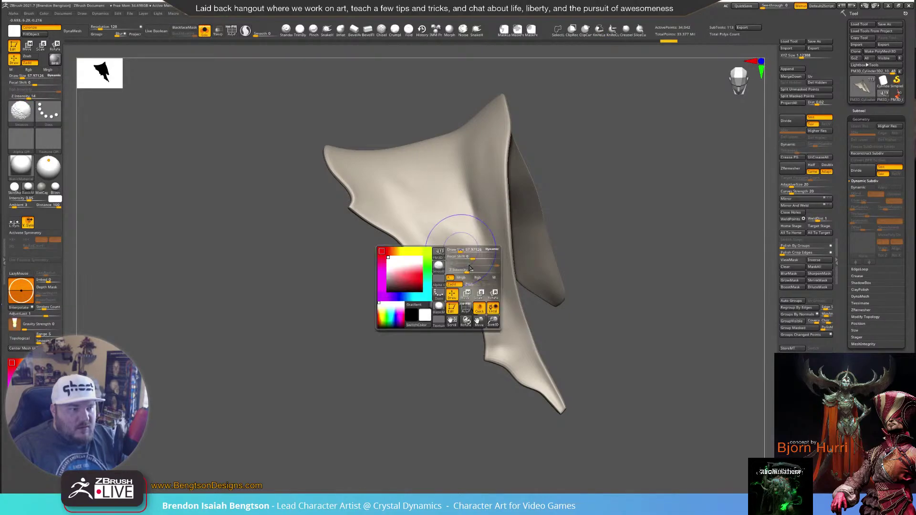
click(479, 270)
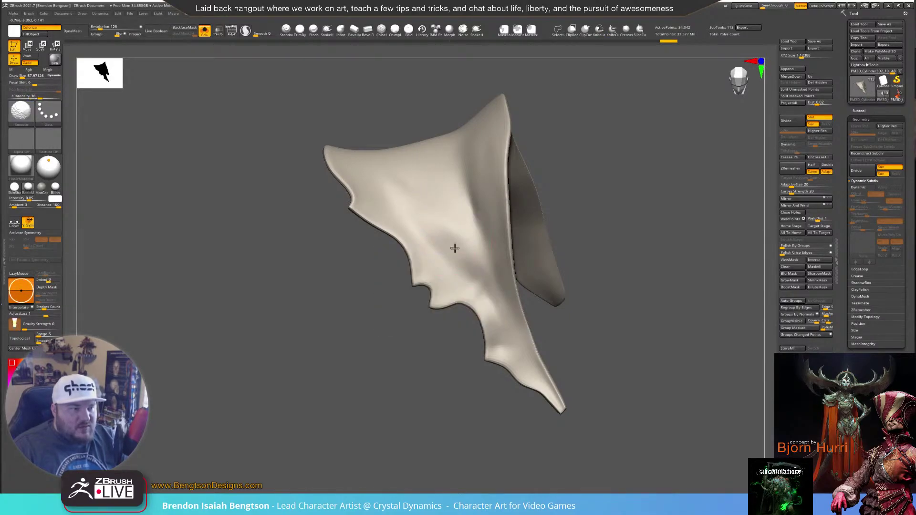
shift+drag(432, 224, 433, 234)
mouse_move(367, 296)
mouse_down()
mouse_move(429, 302)
mouse_move(454, 293)
mouse_up()
Build up the narrow area beside the lower notches with ClayBuildup and smooth the strokes
drag(498, 313, 544, 300)
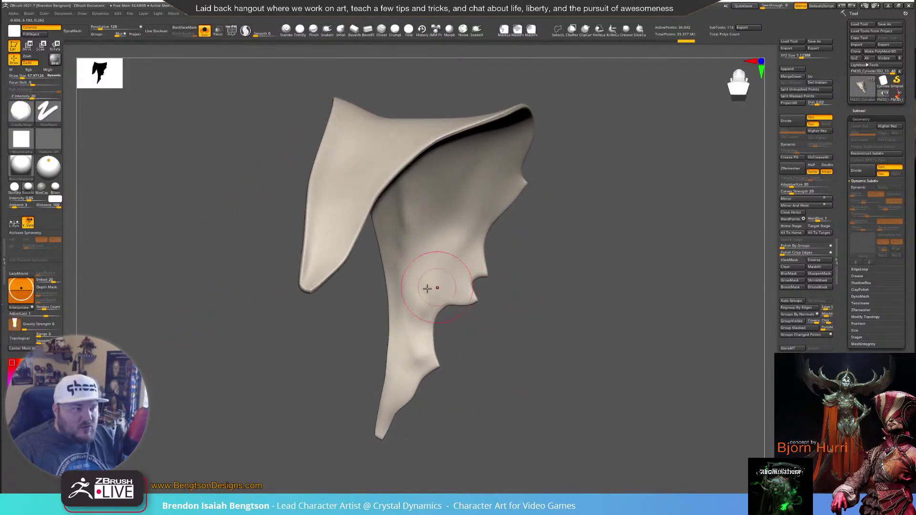
drag(434, 318, 433, 322)
drag(470, 330, 356, 323)
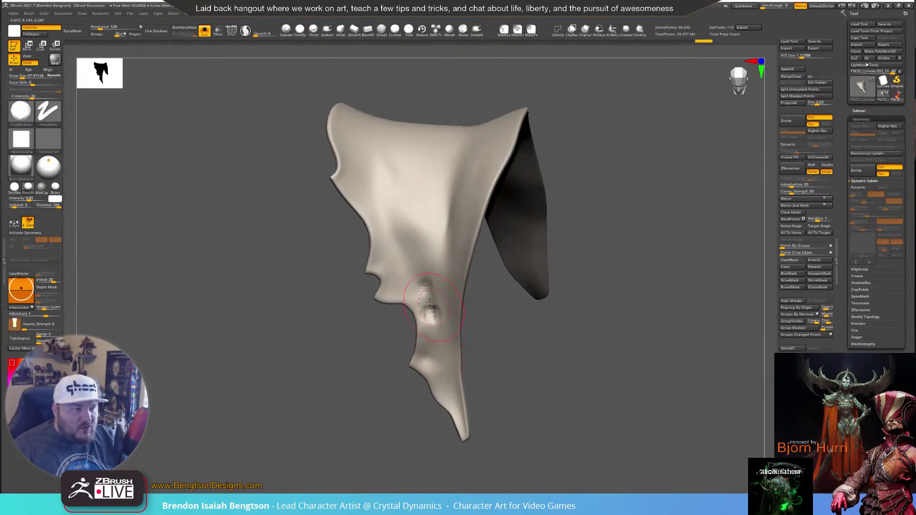
drag(512, 325, 488, 319)
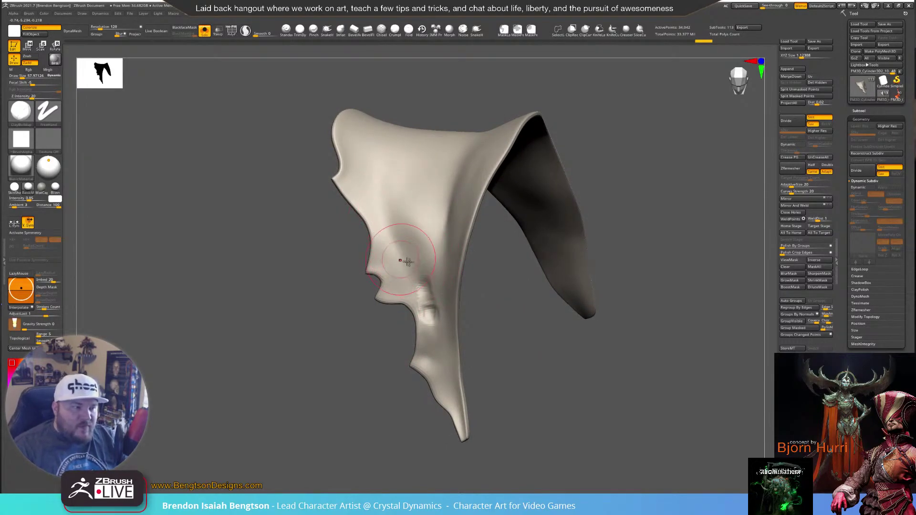
drag(501, 313, 528, 307)
shift+drag(433, 310, 422, 281)
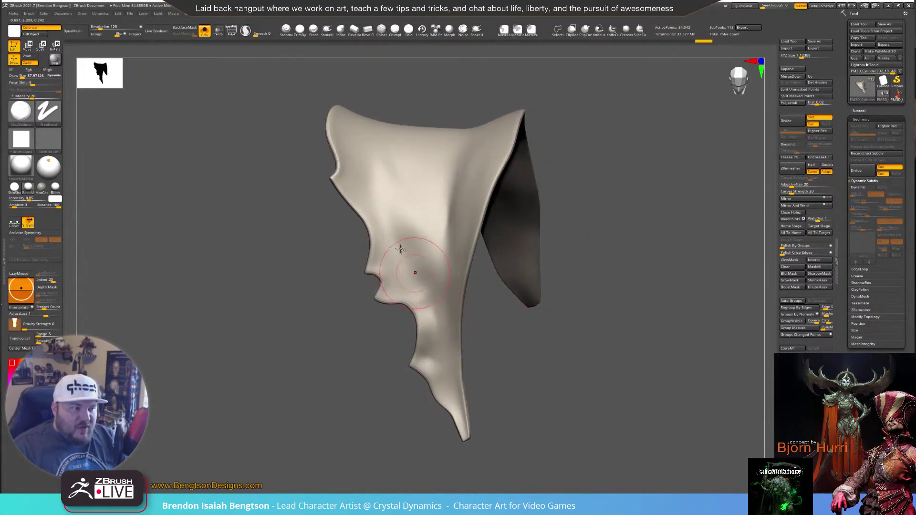
Turn on backface masking for ClayBuildup and add volume to the plate's middle and lower folds
drag(426, 244, 446, 227)
mouse_move(529, 336)
mouse_down()
mouse_move(469, 332)
mouse_move(442, 259)
mouse_up()
drag(491, 312, 370, 264)
click(181, 30)
alt+drag(277, 221, 333, 305)
drag(380, 356, 396, 348)
mouse_move(462, 294)
mouse_down()
mouse_move(454, 277)
mouse_move(476, 330)
mouse_move(439, 240)
mouse_move(462, 311)
mouse_move(466, 301)
mouse_move(474, 311)
mouse_up()
mouse_move(400, 385)
mouse_down()
mouse_move(338, 378)
mouse_move(365, 365)
mouse_move(375, 388)
mouse_move(387, 386)
mouse_move(297, 313)
mouse_move(281, 310)
mouse_up()
key(ctrl+z)
drag(370, 268, 414, 294)
Blend the folds in the plate's middle and lower front by smoothing them
key(shift)
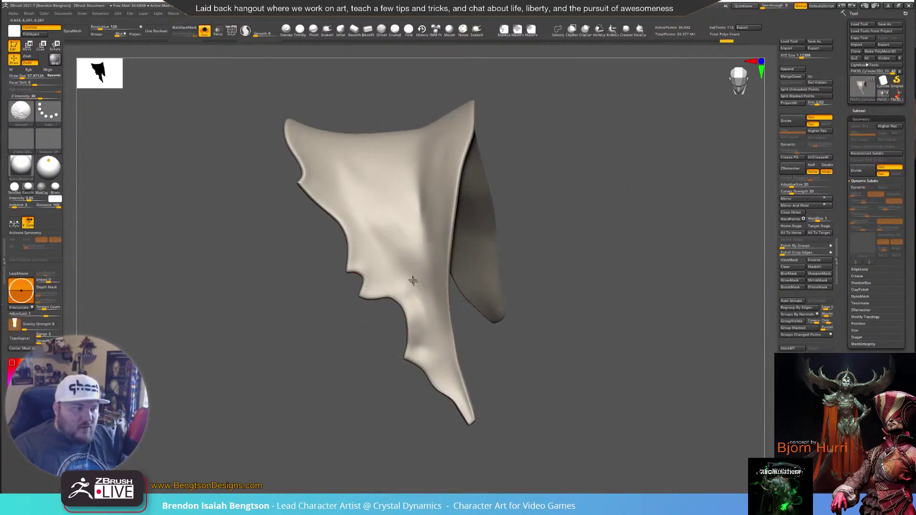
shift+drag(426, 313, 413, 297)
shift+drag(386, 226, 395, 237)
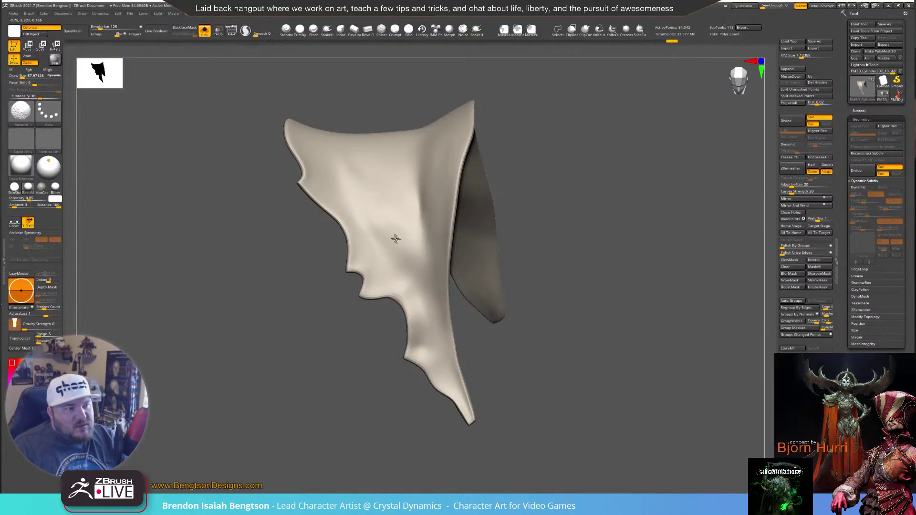
Flatten the plate's middle surface with the hPolish brush and smooth the main fold
key(b)
key(h)
key(p)
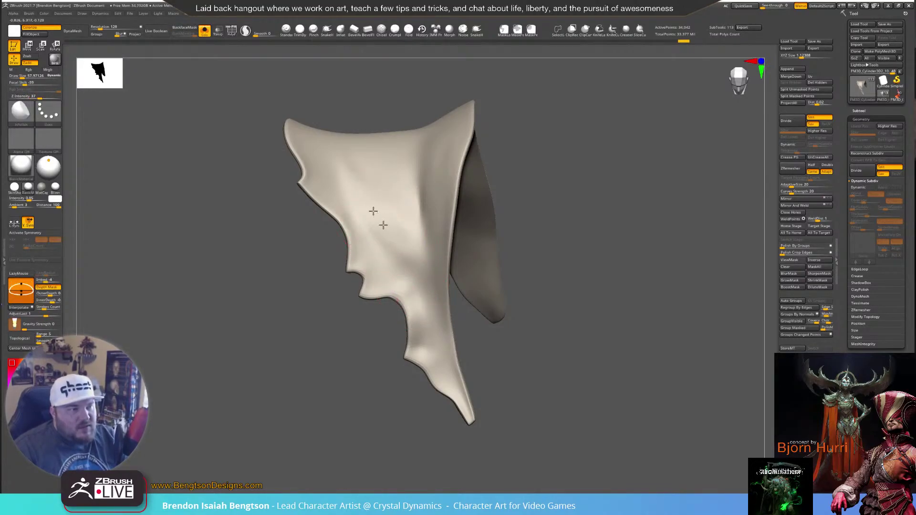
key(shift)
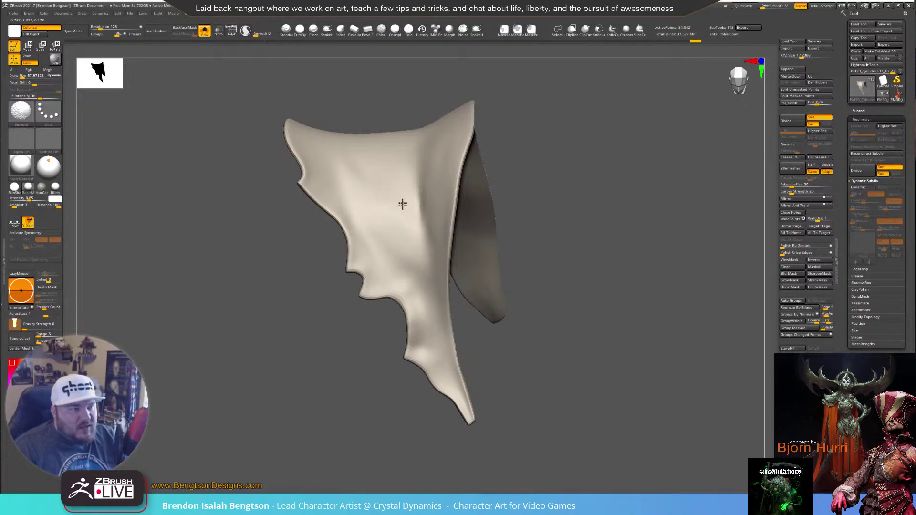
drag(313, 247, 370, 238)
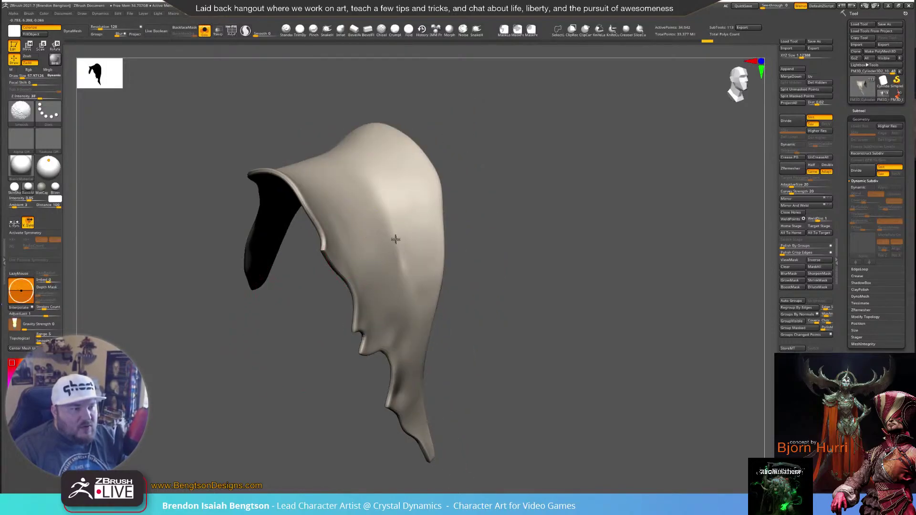
drag(522, 185, 437, 185)
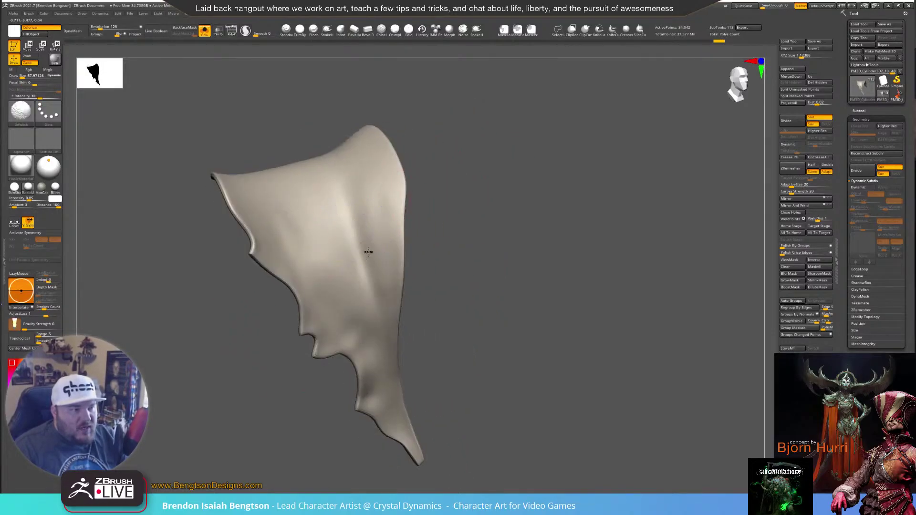
Build up the upper part of the plate beside the main fold with ClayBuildup
key(b)
key(c)
key(b)
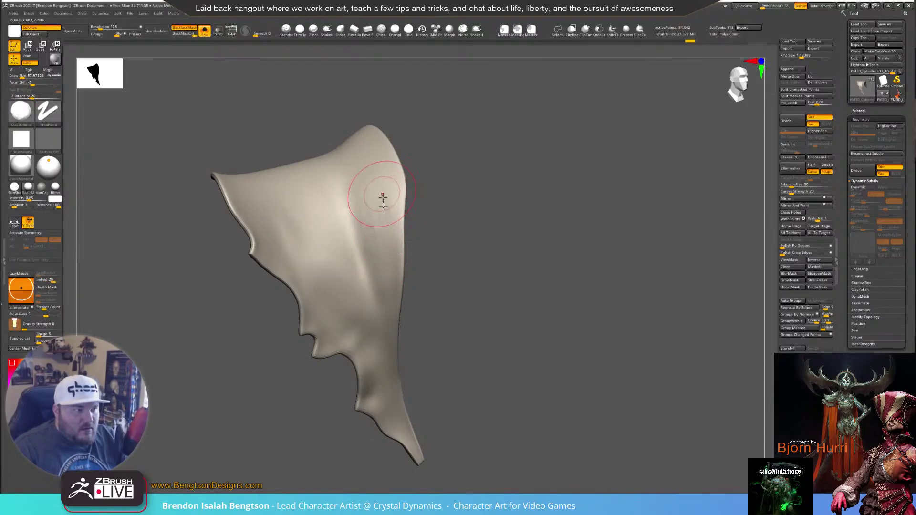
mouse_move(430, 223)
mouse_down()
mouse_move(491, 188)
mouse_move(513, 208)
mouse_move(482, 206)
mouse_move(510, 196)
mouse_move(501, 200)
mouse_up()
Sharpen the main fold's crease from the plate's upper edge downward with the DamStandard brush
key(b)
key(d)
key(s)
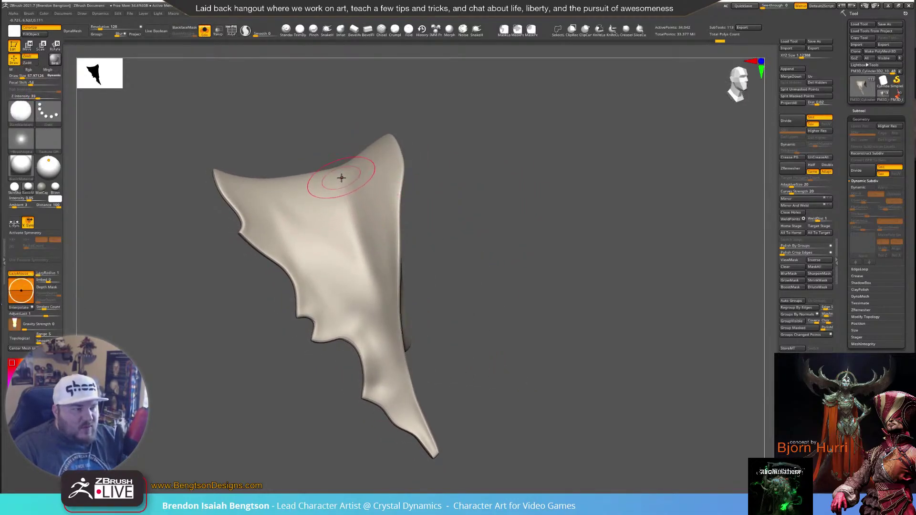
drag(347, 190, 356, 222)
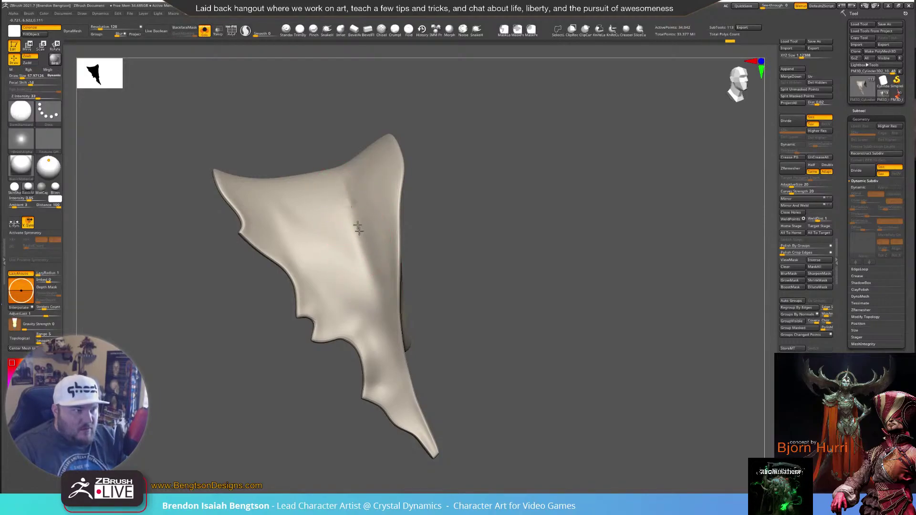
drag(462, 249, 401, 235)
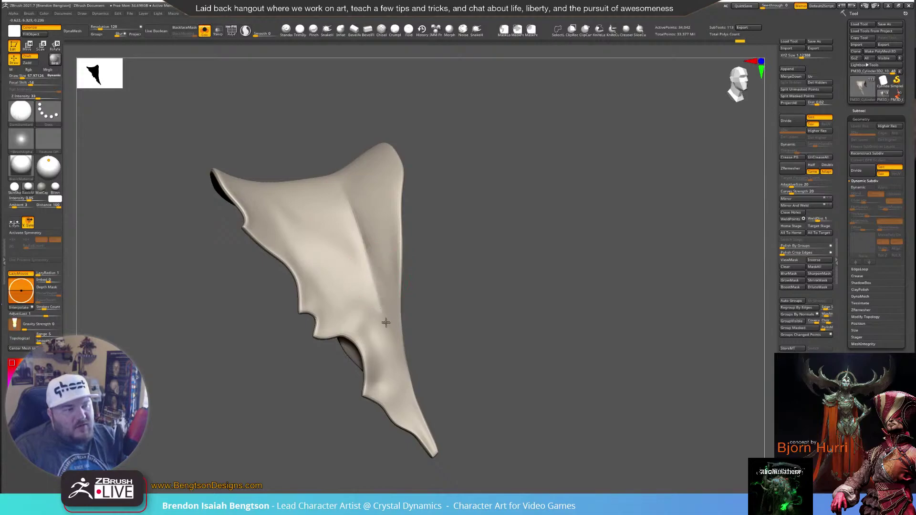
drag(456, 262, 384, 220)
mouse_move(481, 200)
mouse_down()
mouse_move(533, 152)
mouse_move(509, 144)
mouse_move(585, 191)
mouse_move(575, 203)
mouse_up()
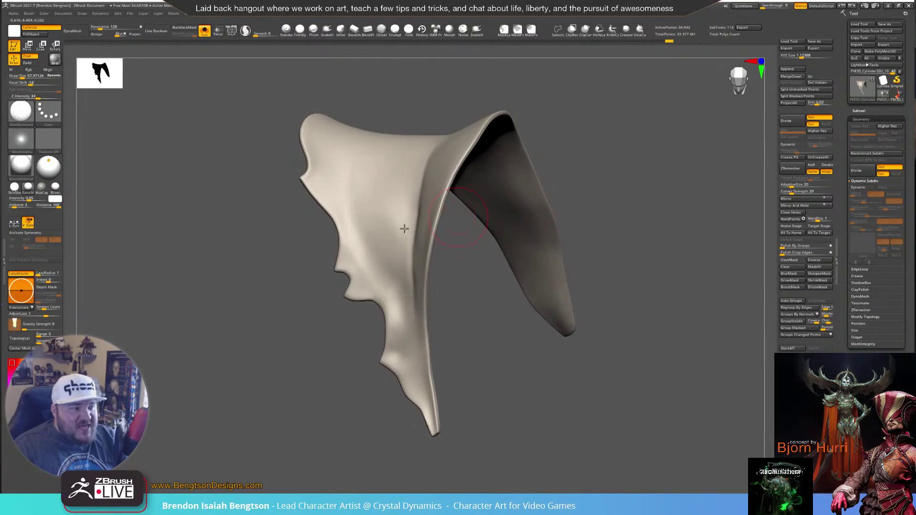
Add volume to the middle of the plate beside the main fold with ClayBuildup and smooth it
key(b)
key(c)
key(b)
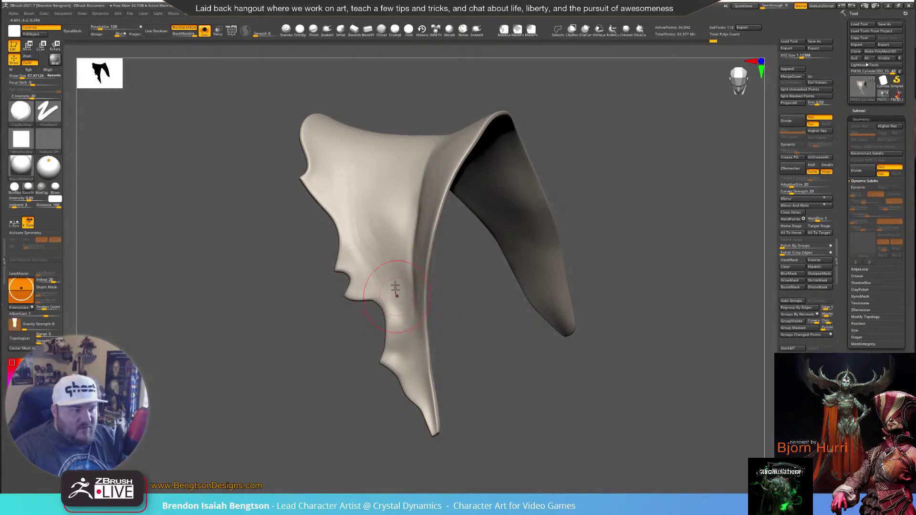
shift+drag(401, 277, 384, 253)
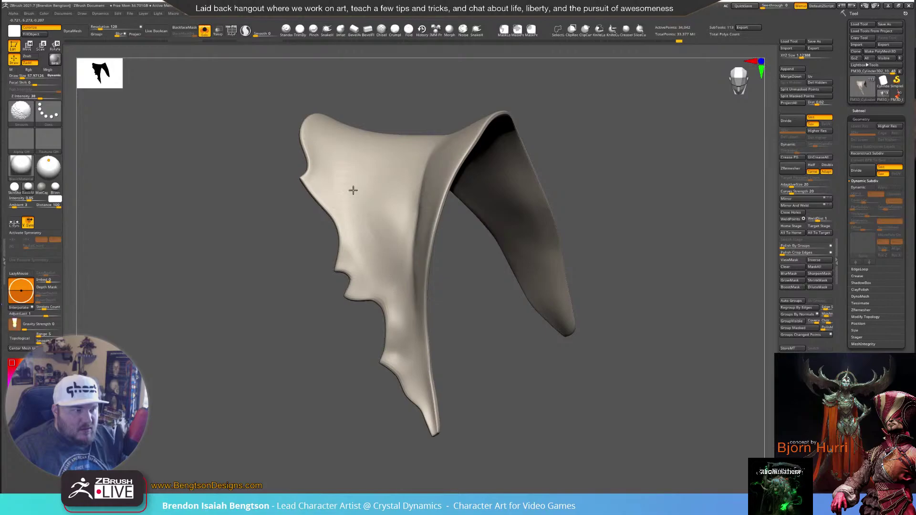
mouse_move(260, 303)
mouse_down()
mouse_move(346, 308)
mouse_move(299, 311)
mouse_move(246, 343)
mouse_move(225, 303)
mouse_up()
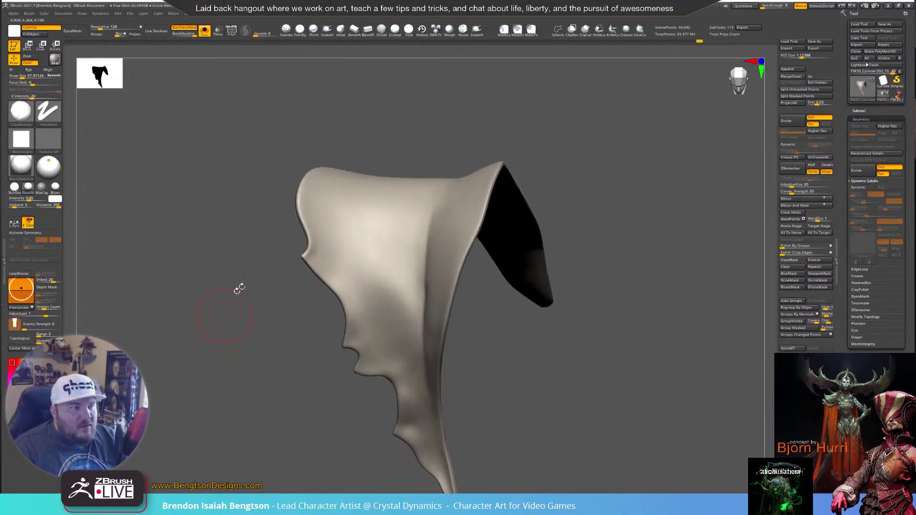
Smooth the surface above the plate's lower point, reducing the draw size to about 30
key(shift)
mouse_move(308, 470)
alt+mouse_down()
mouse_move(282, 315)
mouse_move(280, 291)
mouse_move(291, 289)
alt+mouse_up()
mouse_move(274, 268)
alt+mouse_down()
mouse_move(299, 329)
mouse_move(377, 277)
alt+mouse_up()
key(shift)
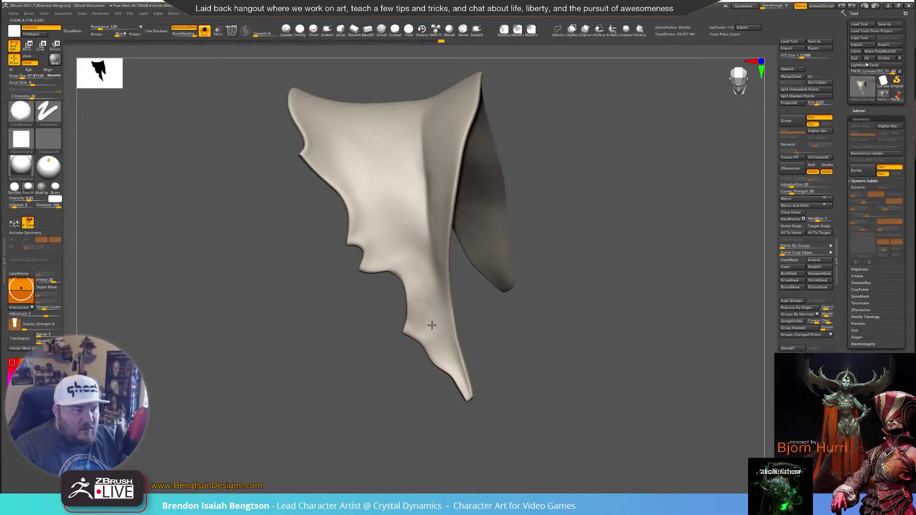
key(space)
key(shift)
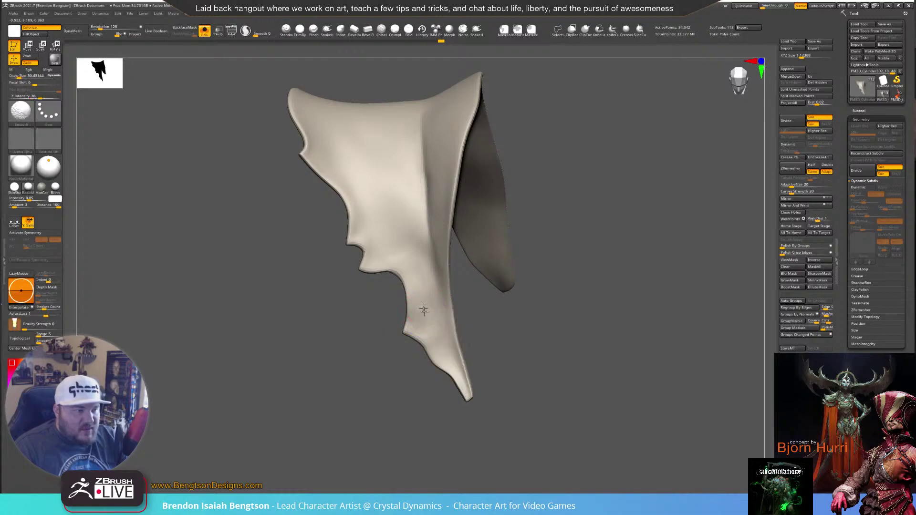
mouse_move(354, 313)
alt+mouse_down()
mouse_move(311, 360)
mouse_move(330, 353)
mouse_move(318, 372)
mouse_move(246, 376)
mouse_move(295, 348)
alt+mouse_up()
drag(295, 348, 305, 337)
Tighten the rim around the scalloped notches on the plate's lower edge with the Pinch brush
key(b)
key(d)
key(s)
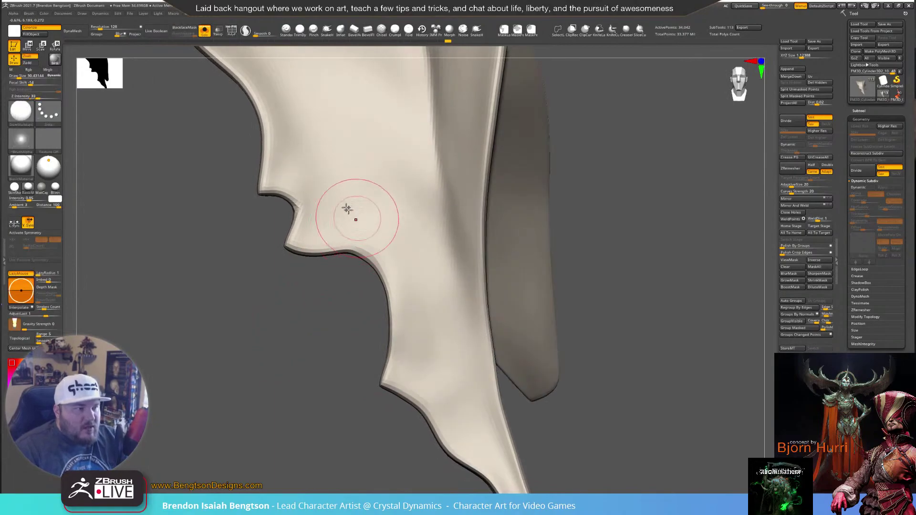
click(332, 33)
click(315, 33)
drag(284, 267, 353, 248)
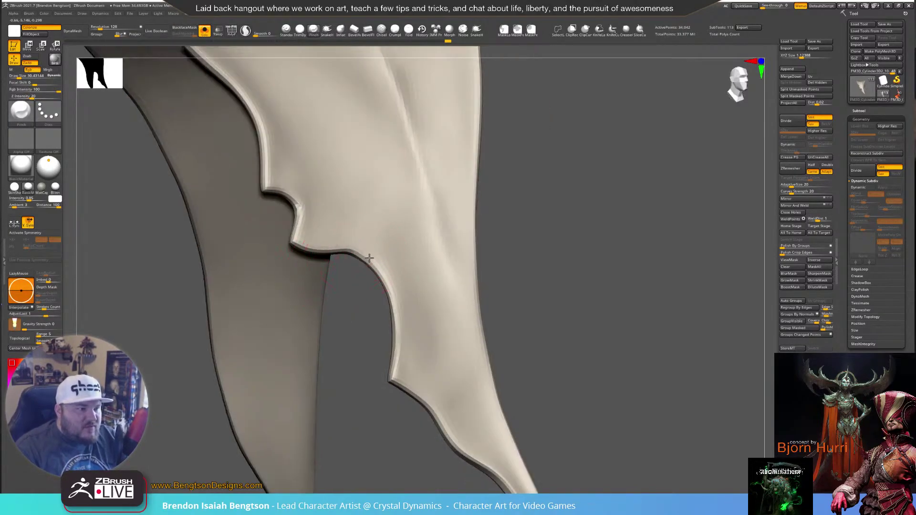
drag(367, 325, 367, 239)
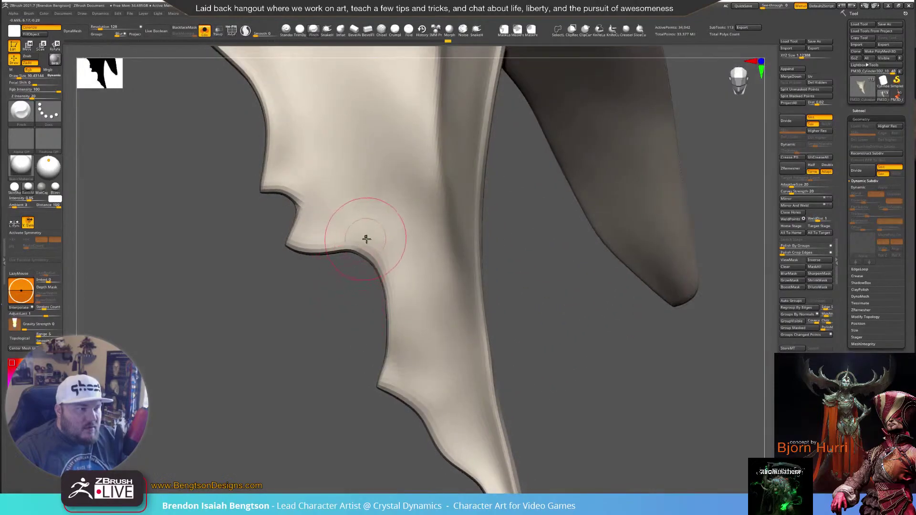
mouse_move(348, 298)
mouse_down()
mouse_move(355, 259)
mouse_move(388, 254)
mouse_move(357, 244)
mouse_up()
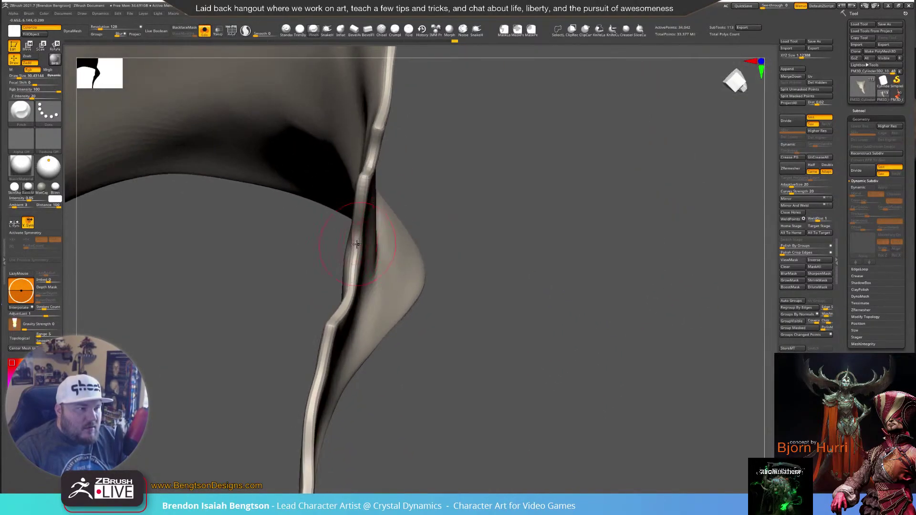
drag(313, 263, 345, 242)
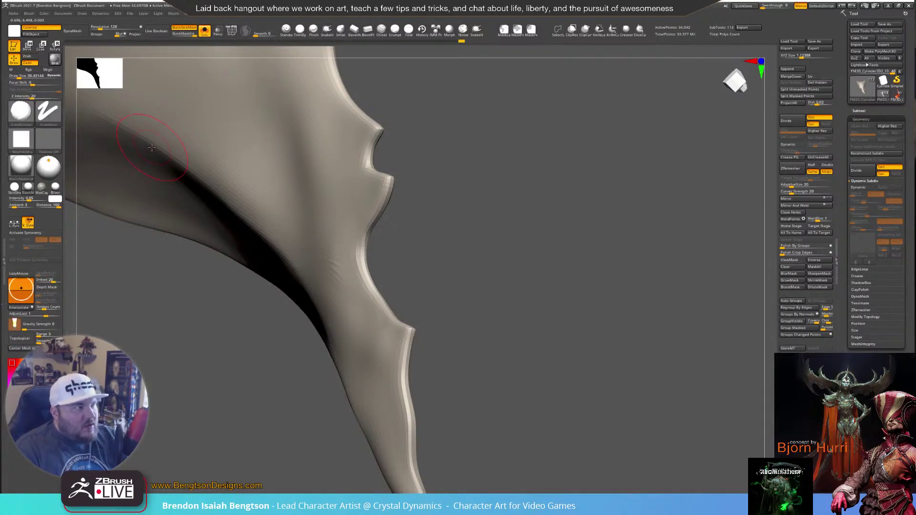
Flatten the plate's inner surface beside the scalloped notches with the hPolish brush
key(b)
key(m)
key(t)
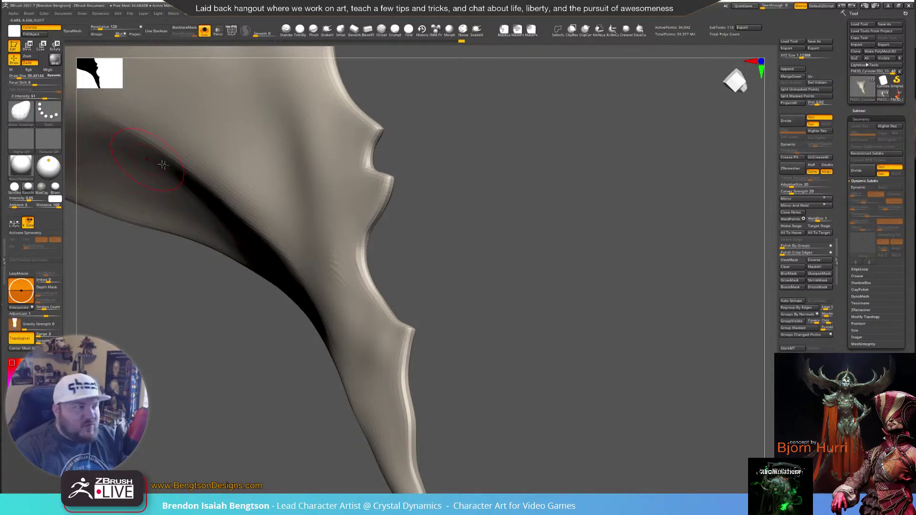
key(b)
key(d)
key(s)
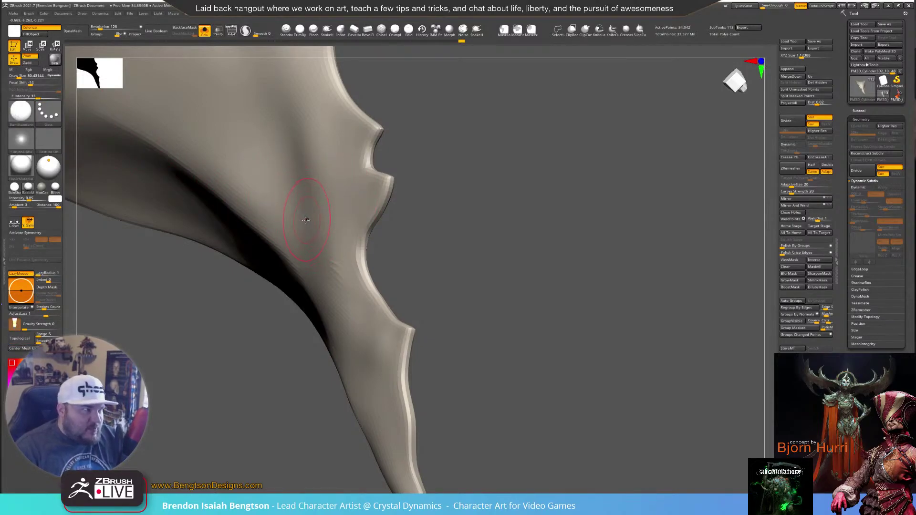
key(b)
key(h)
key(p)
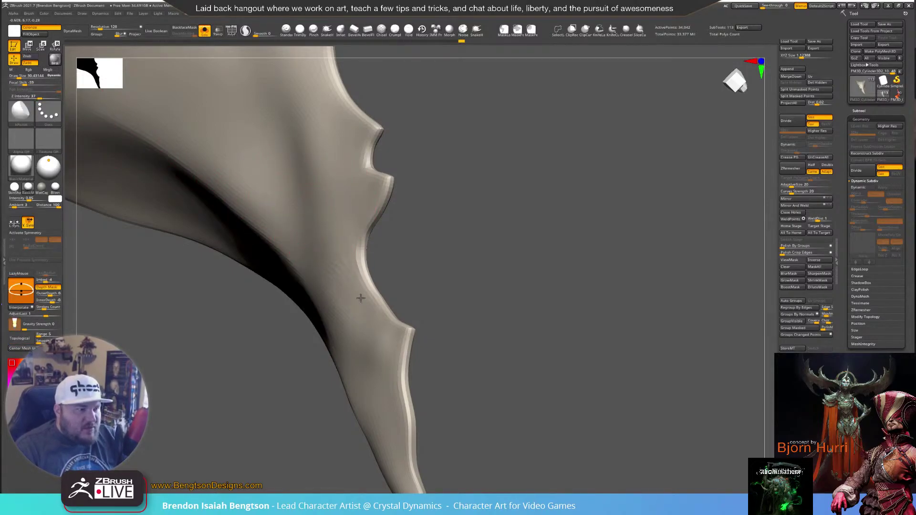
drag(436, 257, 458, 256)
Nudge the inner surface next to the large notch with Move Topological at a draw size of about 21
key(b)
key(m)
key(t)
key(space)
drag(360, 264, 356, 263)
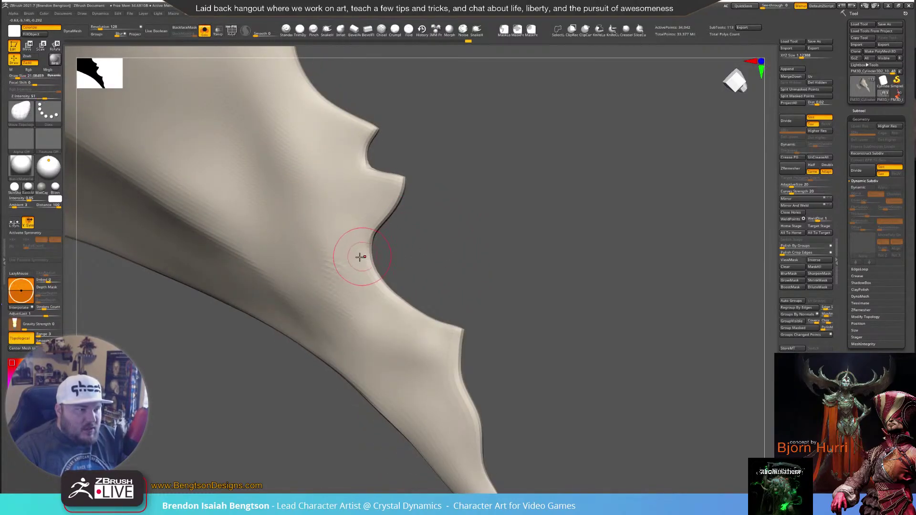
mouse_move(400, 211)
mouse_down()
mouse_move(446, 261)
mouse_move(436, 266)
mouse_move(417, 223)
mouse_move(447, 262)
mouse_move(533, 233)
mouse_move(508, 264)
mouse_move(552, 257)
mouse_move(548, 245)
mouse_up()
Polish the surface around the notches and lower folds with hPolish, and undo the last stroke
key(b)
key(h)
key(p)
alt+drag(310, 328, 298, 300)
drag(358, 265, 354, 300)
mouse_move(353, 368)
mouse_down()
mouse_move(369, 296)
mouse_move(394, 311)
mouse_move(360, 348)
mouse_move(342, 338)
mouse_move(323, 353)
mouse_up()
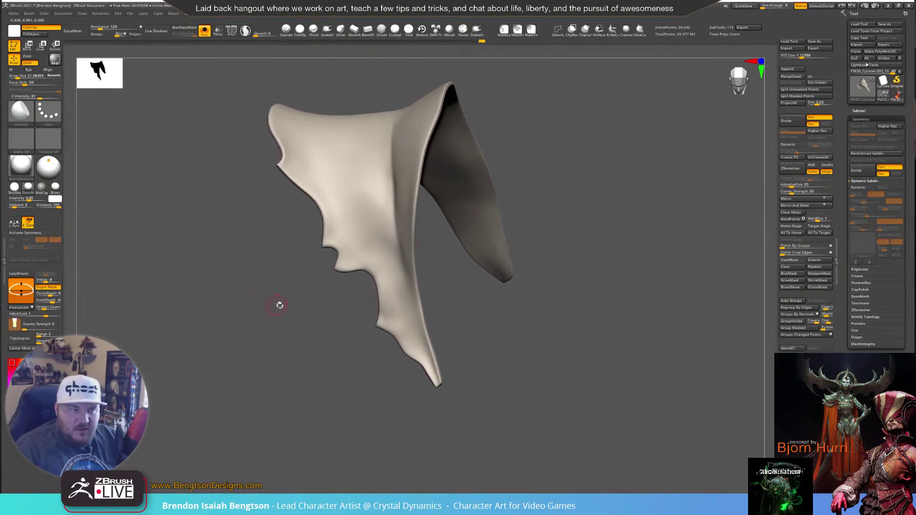
mouse_move(316, 317)
mouse_down()
mouse_move(333, 370)
mouse_move(321, 334)
mouse_move(327, 338)
mouse_move(331, 243)
mouse_up()
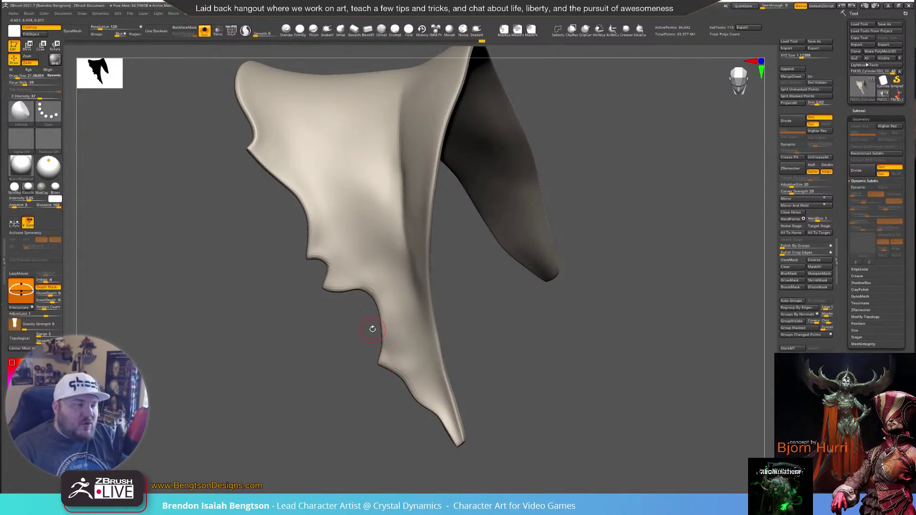
key(ctrl+z)
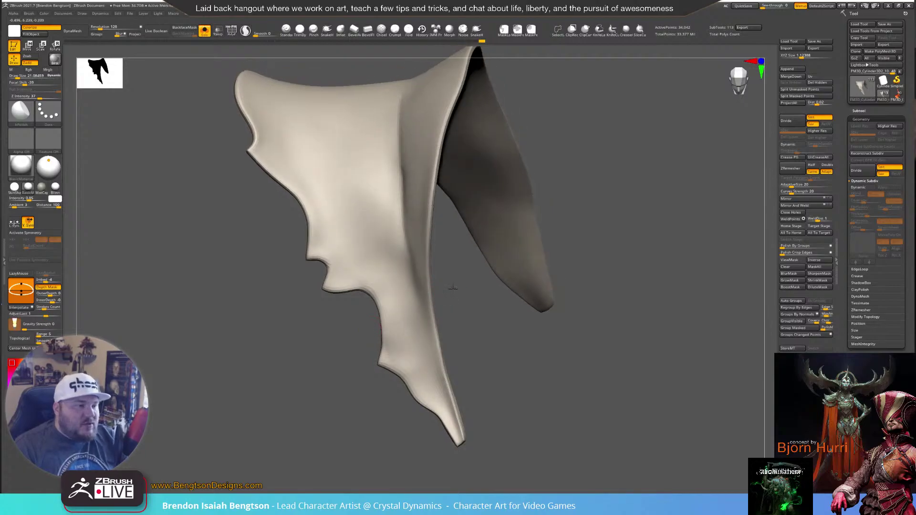
Build up the area beside the lowest notch with ClayBuildup and smooth it into the plate
key(b)
key(c)
key(b)
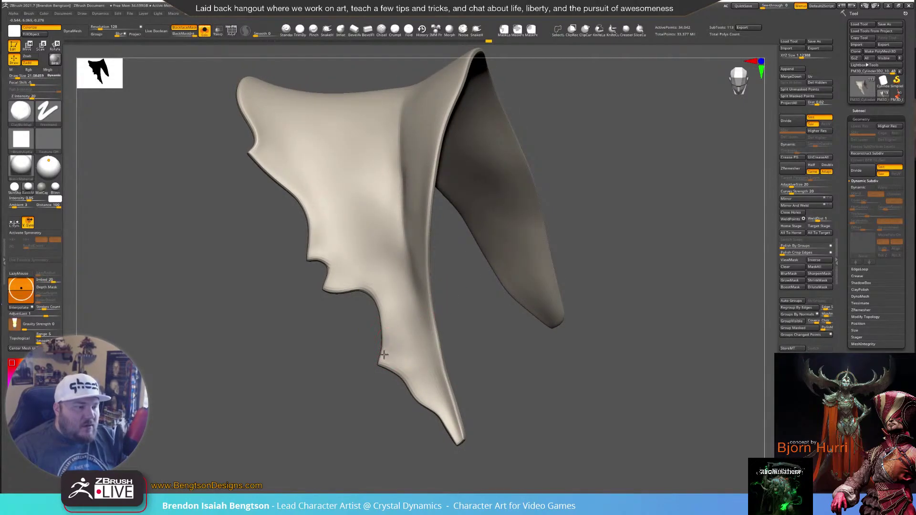
key(shift)
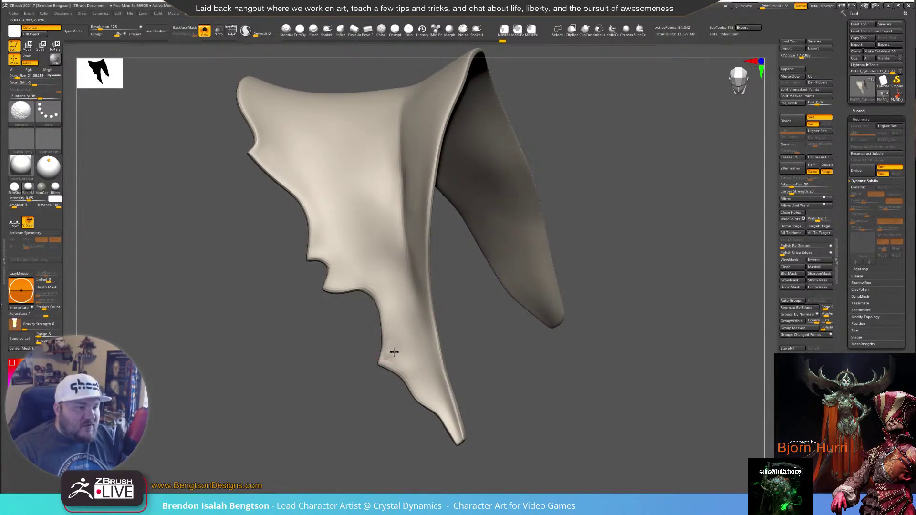
mouse_move(370, 384)
alt+mouse_down()
mouse_move(354, 405)
mouse_move(366, 412)
alt+mouse_up()
Try carving a crease with DamStandard that follows the large notch down toward the plate's lower point
key(b)
key(d)
key(s)
drag(360, 296, 382, 354)
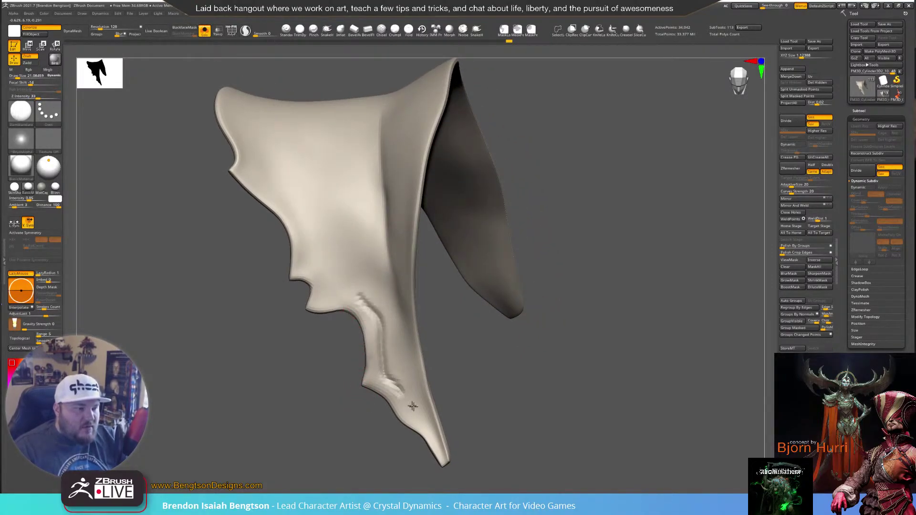
mouse_move(496, 371)
mouse_down()
mouse_move(499, 340)
mouse_move(474, 327)
mouse_move(467, 287)
mouse_move(483, 361)
mouse_up()
drag(198, 315, 239, 334)
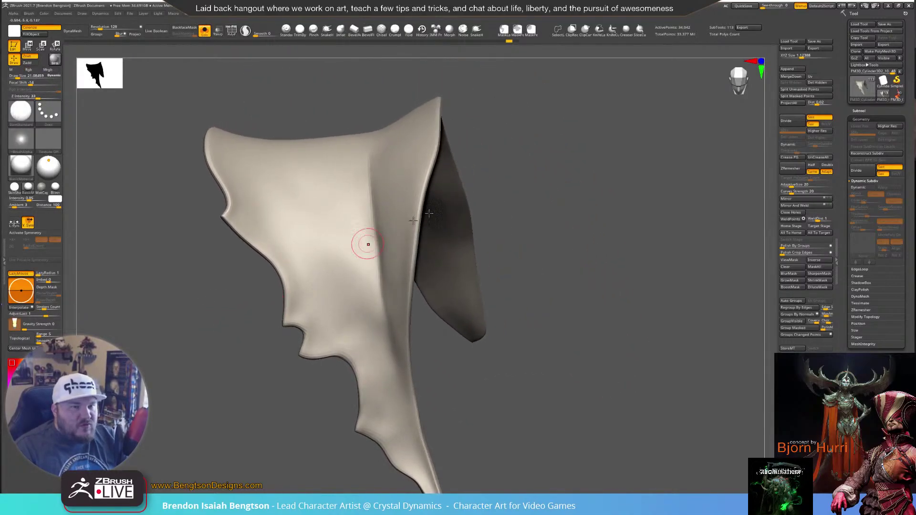
Carve a crease down the outside of the plate's rear flap with DamStandard at a draw size of about 30
drag(671, 184, 449, 282)
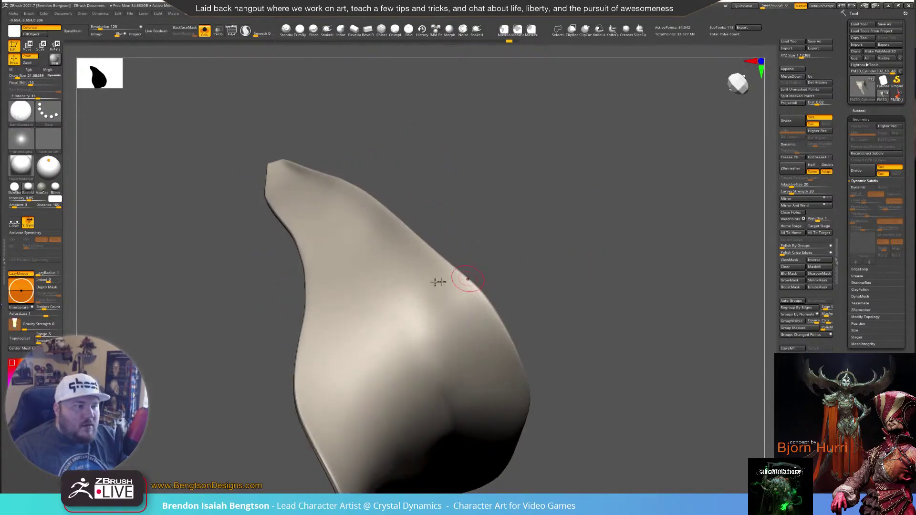
key(space)
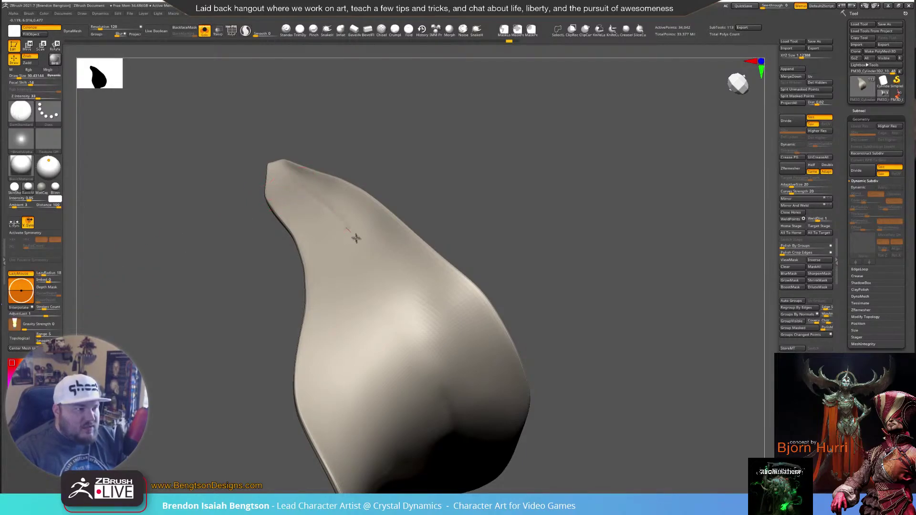
drag(419, 315, 446, 376)
Rework the main fold on the plate's front with the Standard and DamStandard brushes, smoothing its transitions
mouse_move(606, 279)
mouse_down()
mouse_move(594, 231)
mouse_move(622, 302)
mouse_move(556, 220)
mouse_move(415, 230)
mouse_up()
key(b)
key(s)
key(t)
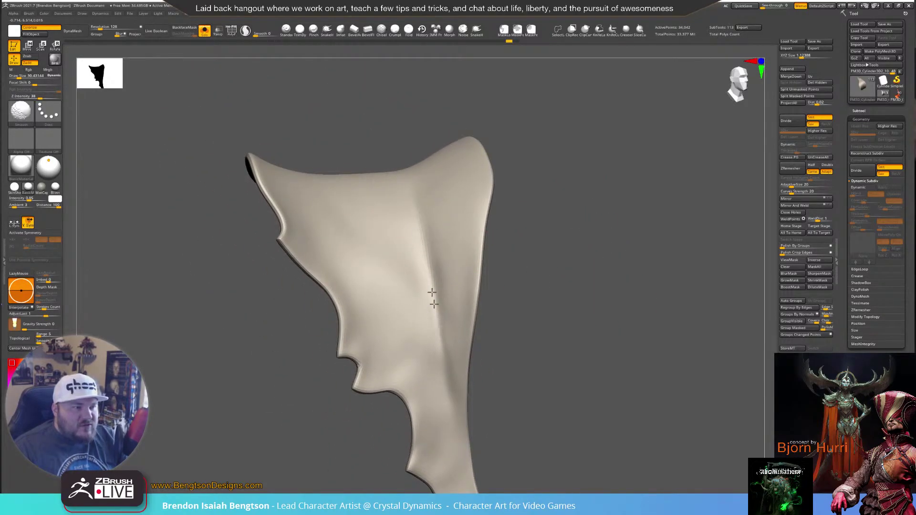
key(b)
key(d)
key(s)
mouse_move(592, 286)
mouse_down()
mouse_move(606, 283)
mouse_move(610, 266)
mouse_move(599, 289)
mouse_move(596, 272)
mouse_move(500, 256)
mouse_move(536, 250)
mouse_up()
Polish the upper front of the plate along the main fold with hPolish
key(b)
key(h)
key(p)
drag(356, 110, 620, 201)
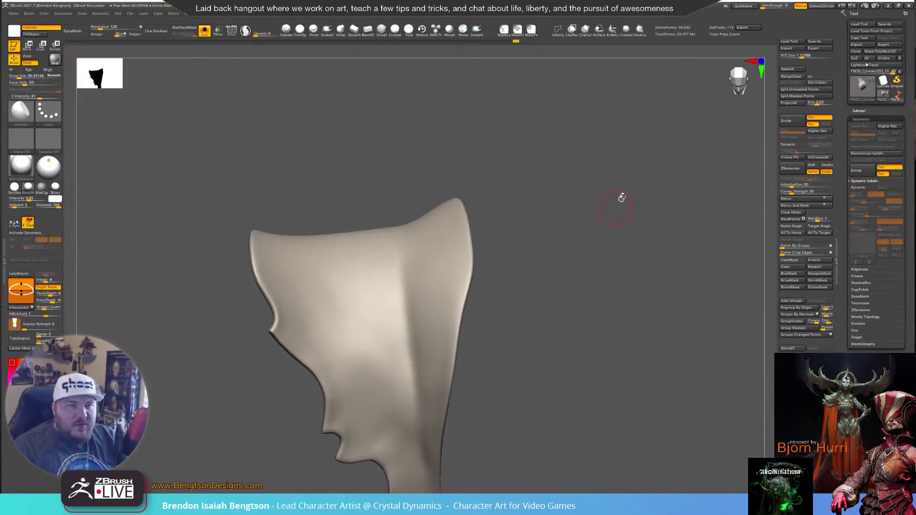
Subdivide the plate up to level 3 and display its polyframe
click(793, 121)
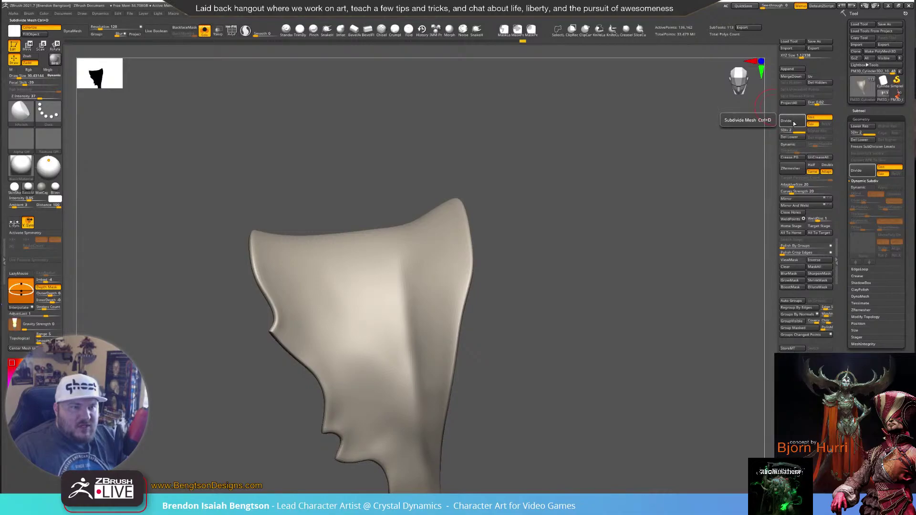
key(shift+f)
alt+drag(571, 239, 695, 147)
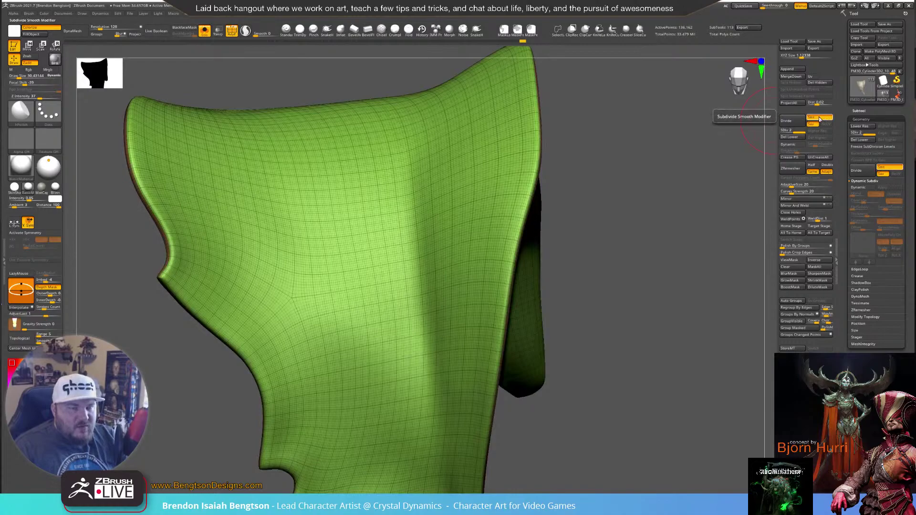
click(788, 123)
drag(706, 143, 661, 176)
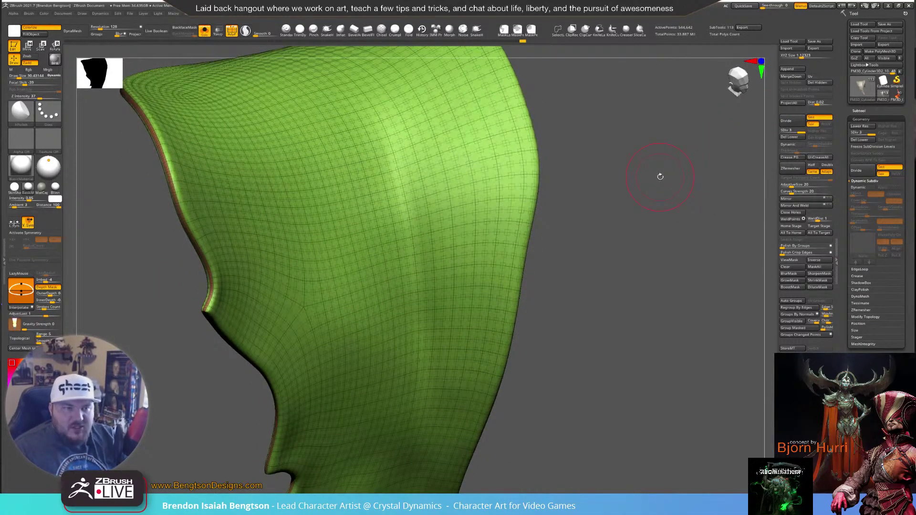
Take the plate down to its base mesh level, bring it back up to subdivision level 3 and hide the polyframe
key(shift+d)
key(shift+d)
drag(614, 165, 654, 175)
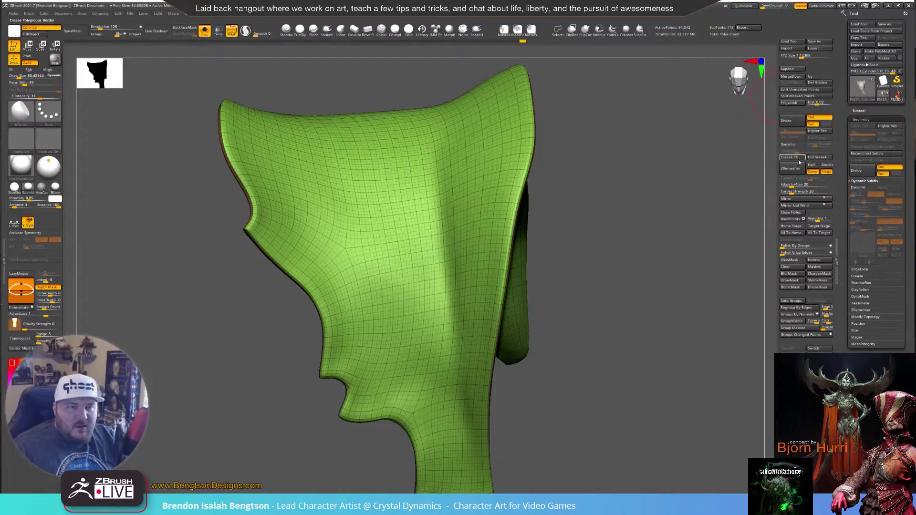
key(d)
key(d)
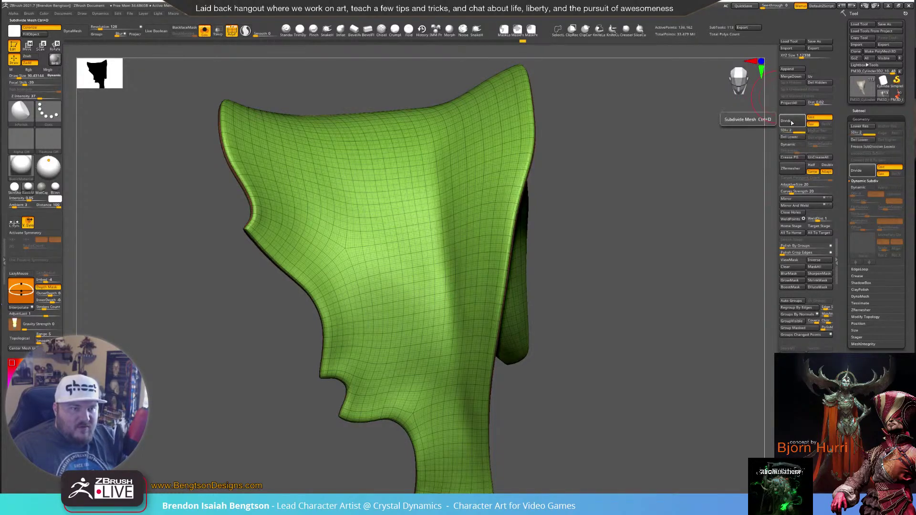
mouse_move(549, 118)
mouse_down()
mouse_move(616, 165)
mouse_move(649, 238)
mouse_move(779, 126)
mouse_up()
key(shift+f)
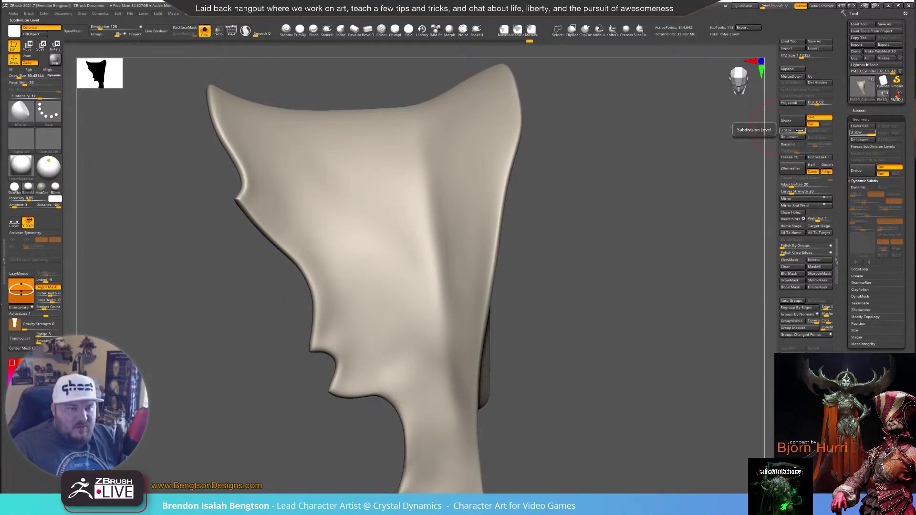
Lower the plate to its lowest subdivision level and switch between its current shape and the stored morph target
click(862, 110)
mouse_move(863, 348)
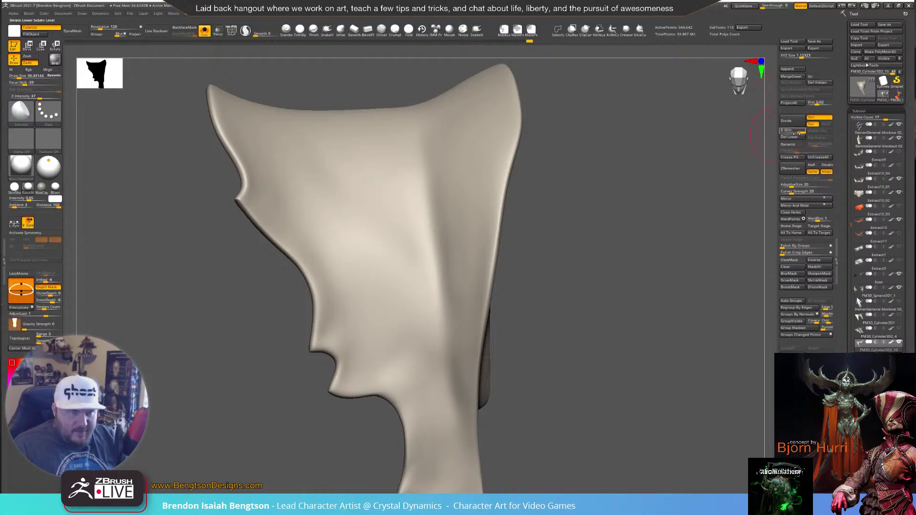
click(783, 131)
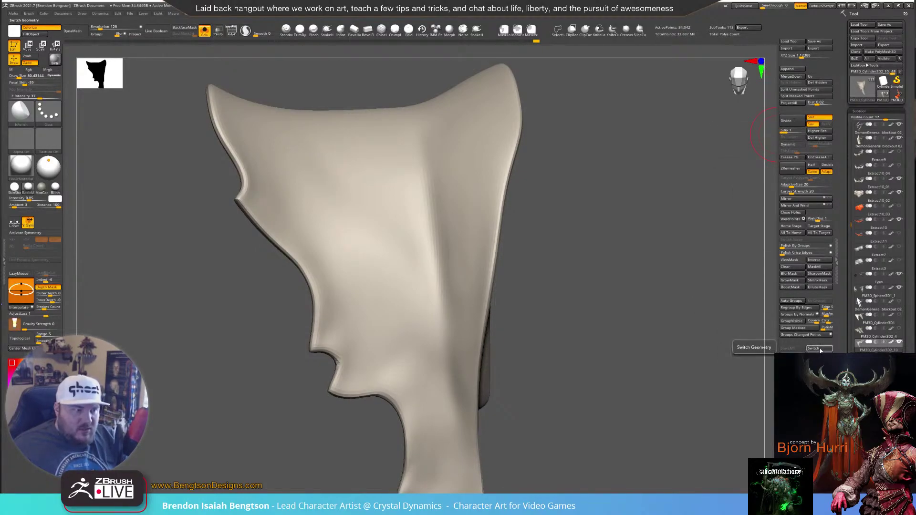
click(820, 349)
click(820, 349)
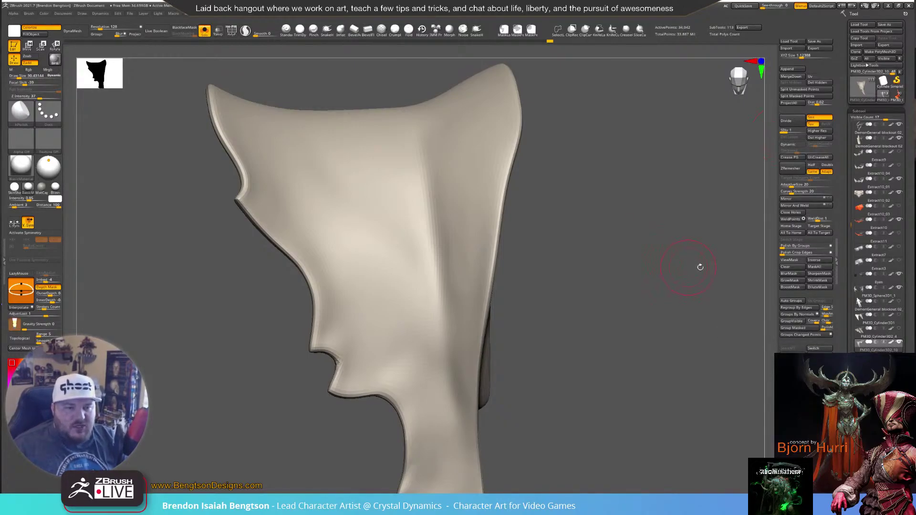
click(821, 349)
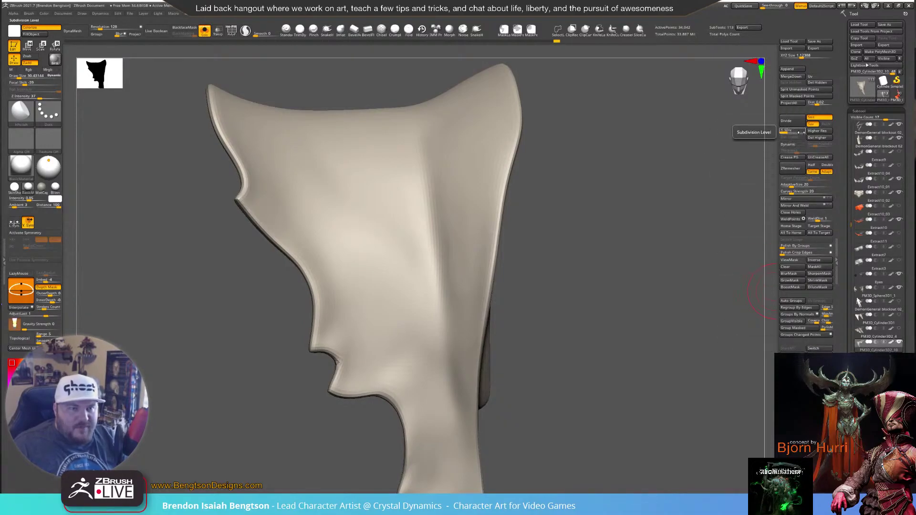
Try sharpening the main fold on the plate's front with long DamStandard strokes at a larger draw size
mouse_move(679, 235)
mouse_down()
mouse_move(608, 233)
mouse_move(685, 232)
mouse_move(658, 225)
mouse_up()
key(b)
key(d)
key(s)
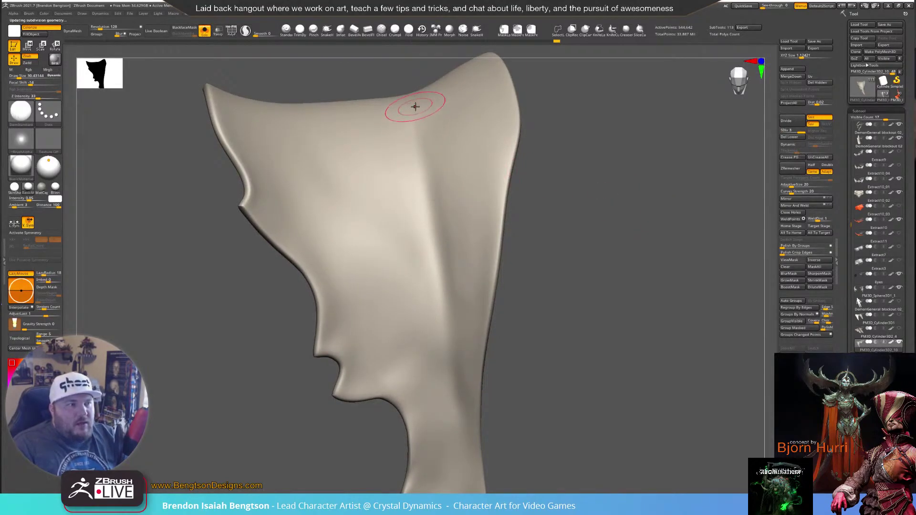
mouse_move(425, 178)
mouse_down()
mouse_move(458, 372)
mouse_move(477, 429)
mouse_up()
mouse_move(603, 354)
mouse_down()
mouse_move(630, 268)
mouse_move(619, 279)
mouse_move(630, 283)
mouse_up()
key(space)
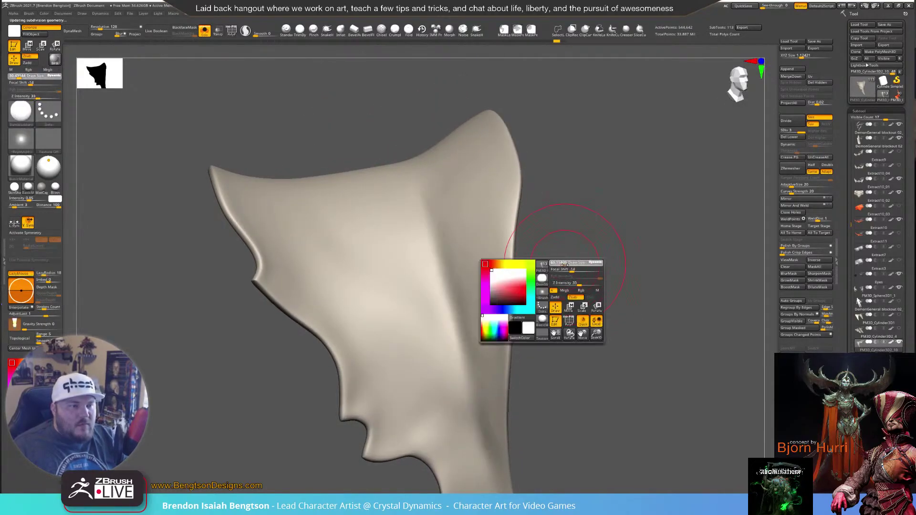
drag(566, 265, 565, 265)
drag(416, 183, 419, 200)
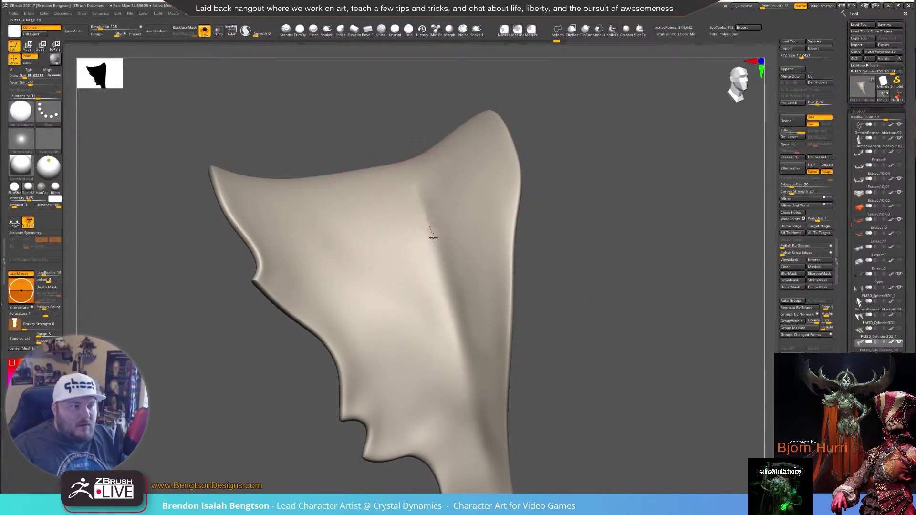
drag(468, 368, 489, 441)
alt+drag(594, 347, 585, 264)
key(ctrl+z)
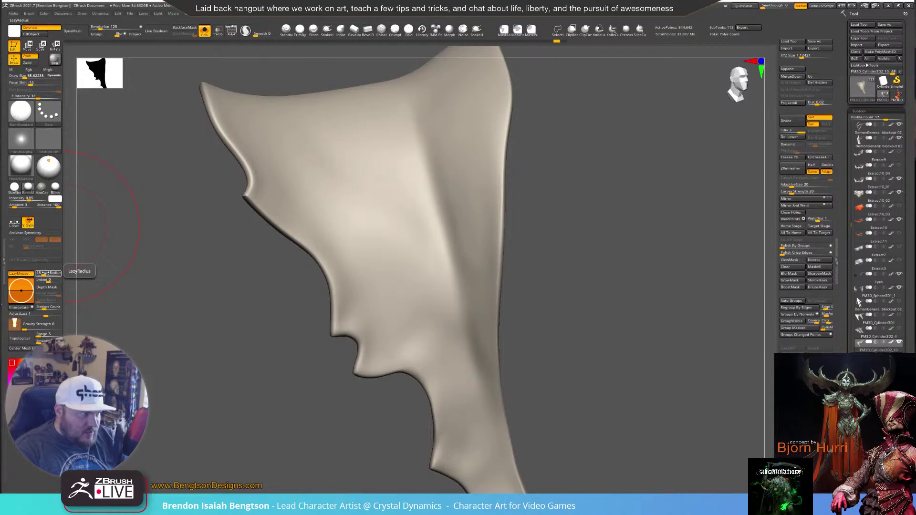
Increase the brush's LazyRadius and try one steady DamStandard stroke down the main fold
drag(48, 273, 52, 273)
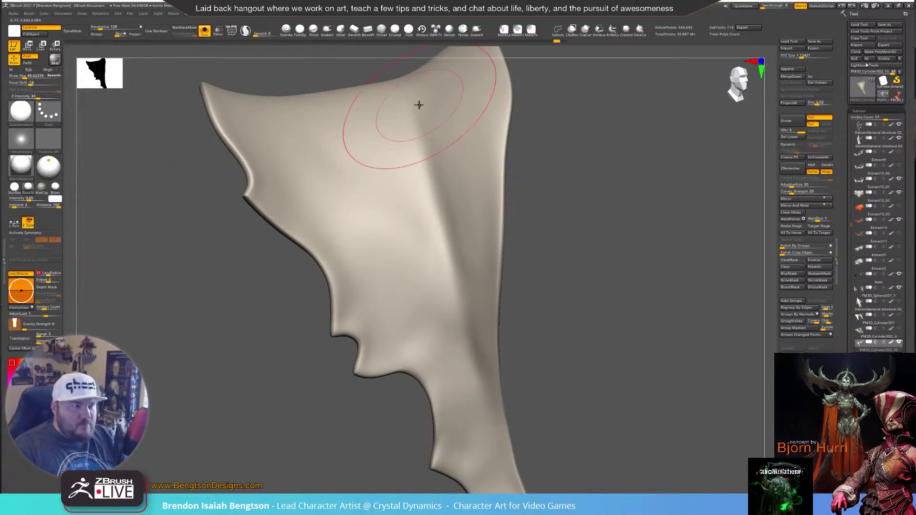
drag(415, 101, 419, 123)
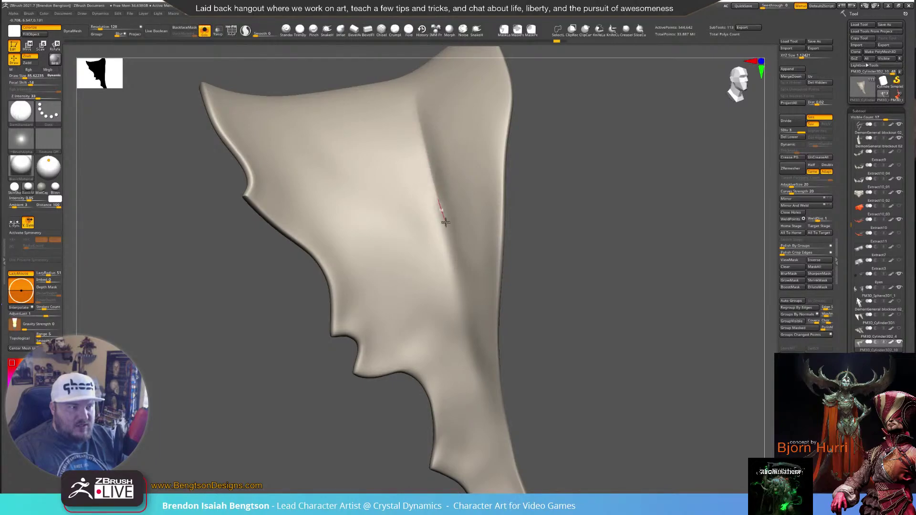
drag(460, 264, 468, 317)
key(ctrl+z)
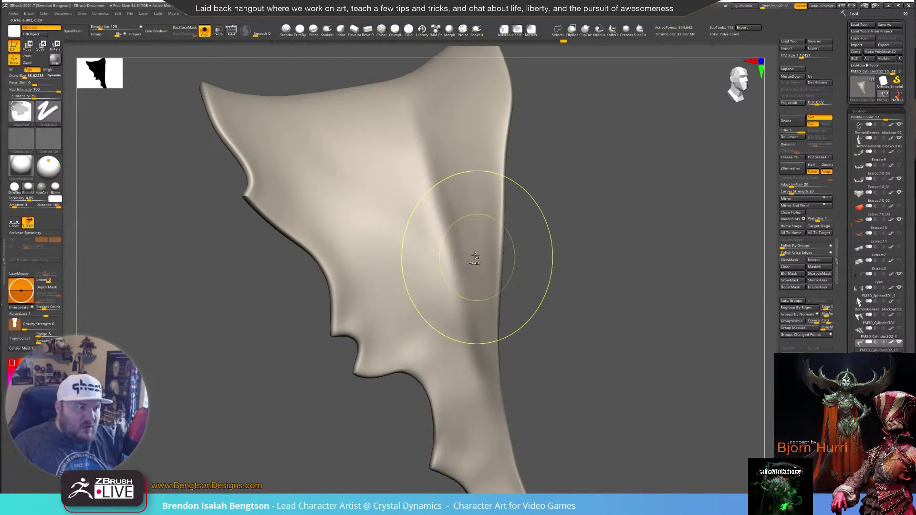
Try carving the main fold in one stroke from the plate's narrow tail toward its upper edge
drag(563, 239, 741, 317)
mouse_move(736, 256)
mouse_down()
mouse_move(634, 226)
mouse_move(583, 172)
mouse_up()
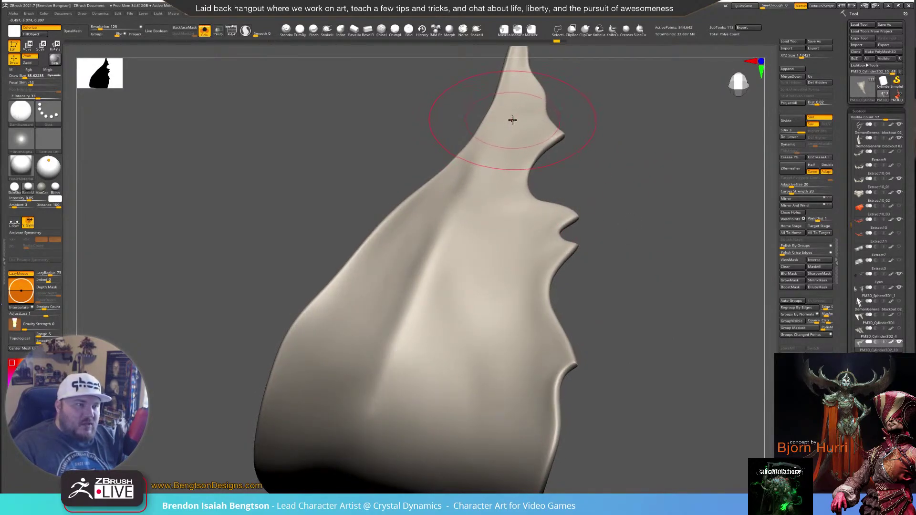
drag(501, 125, 500, 131)
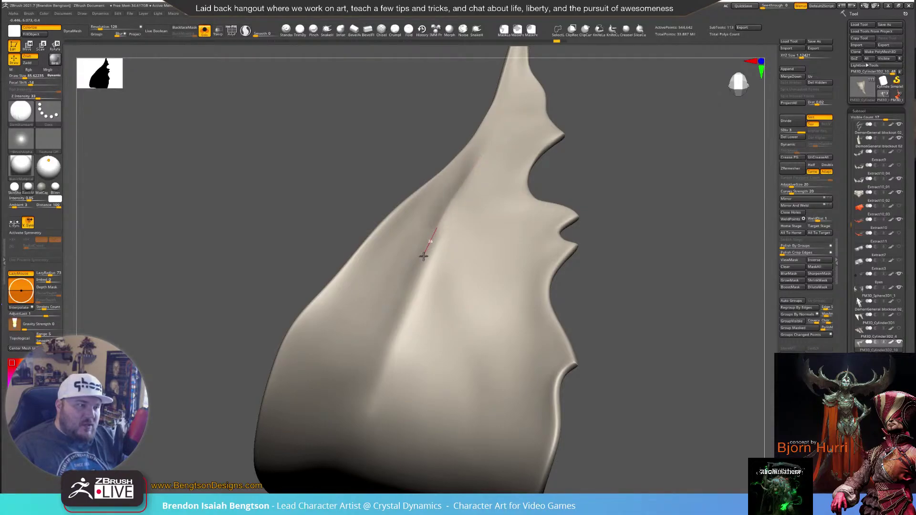
drag(392, 313, 341, 445)
mouse_move(435, 259)
right_down()
mouse_move(692, 190)
mouse_move(678, 216)
right_up()
key(b)
key(s)
key(t)
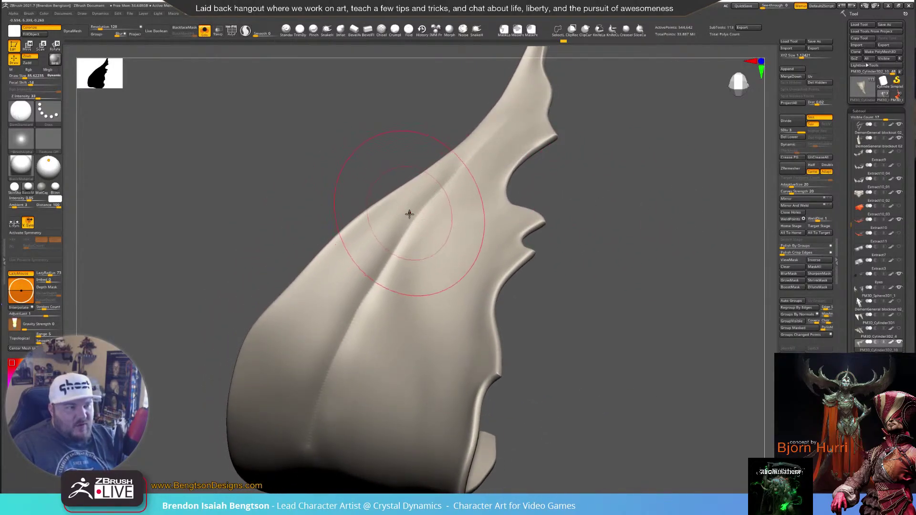
key(ctrl+z)
Try further long strokes from the tail along the main fold with adjusted brush sizes
key(space)
drag(505, 190, 489, 191)
mouse_move(526, 96)
mouse_down()
mouse_move(352, 283)
mouse_move(310, 375)
mouse_up()
key(ctrl+z)
key(b)
key(d)
key(s)
key(space)
mouse_move(451, 166)
mouse_down()
mouse_move(466, 166)
mouse_move(453, 166)
mouse_up()
drag(496, 120, 307, 389)
drag(651, 229, 624, 225)
key(ctrl+z)
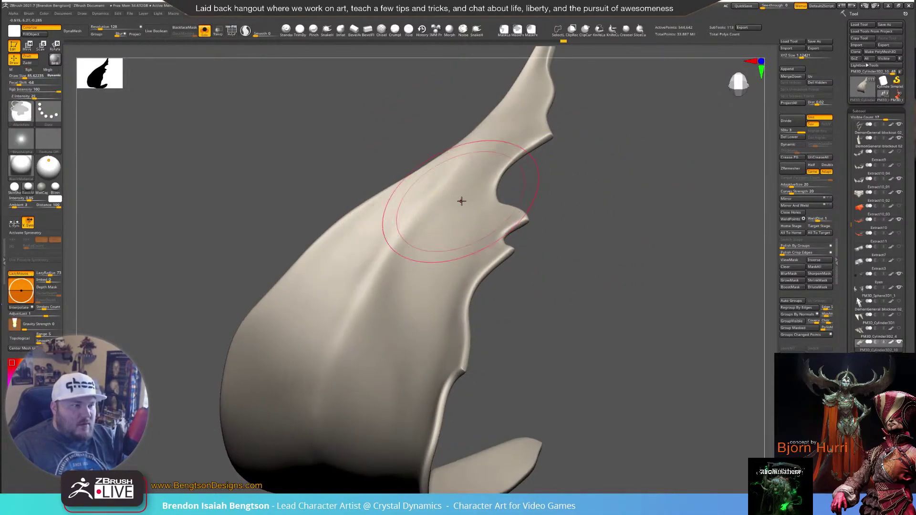
Adjust the DamStandard brush's focal shift and carve the main fold again from the tail
key(space)
drag(456, 203, 494, 210)
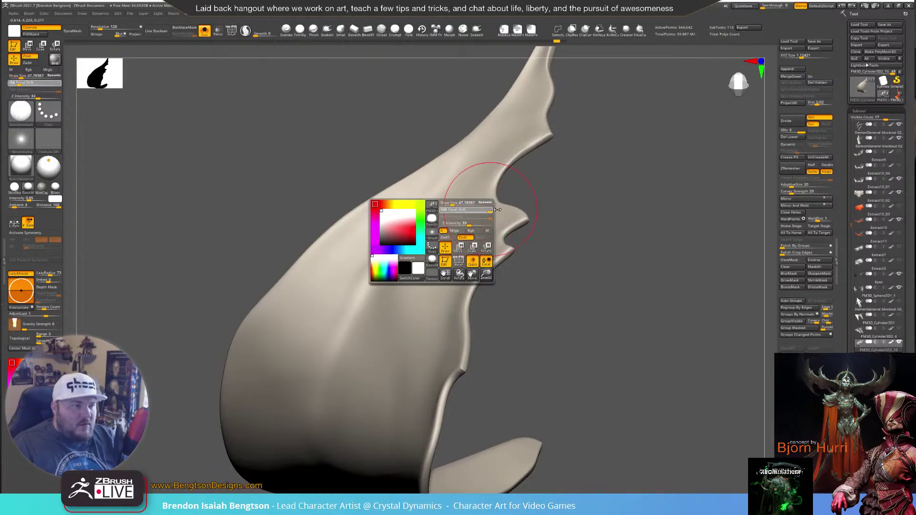
drag(312, 401, 311, 402)
key(ctrl+z)
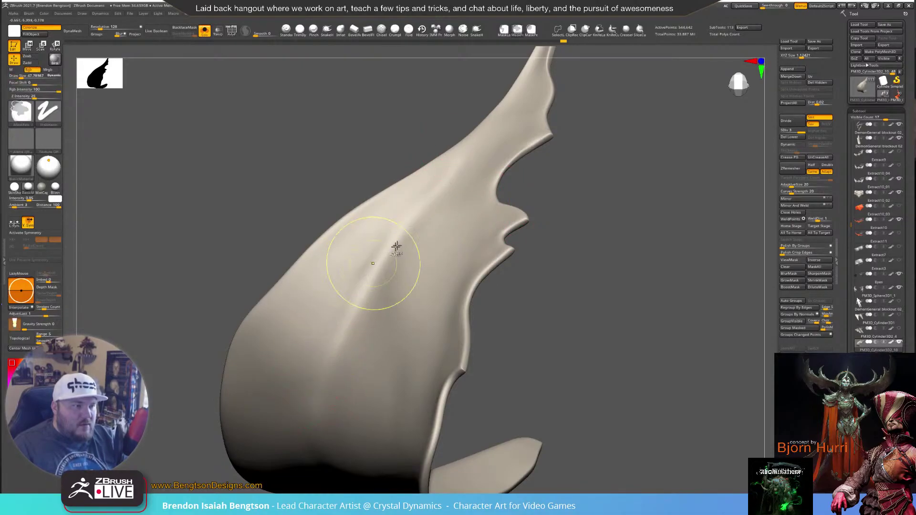
key(space)
drag(415, 247, 424, 246)
mouse_move(448, 180)
mouse_down()
mouse_move(317, 352)
mouse_move(315, 384)
mouse_up()
mouse_move(362, 165)
mouse_down()
mouse_move(365, 145)
mouse_move(378, 237)
mouse_up()
Define the main fold's full length with repeated DamStandard strokes at a focal shift of -100
key(space)
mouse_move(456, 169)
mouse_down()
mouse_move(337, 311)
mouse_move(307, 405)
mouse_up()
drag(367, 165, 436, 170)
key(space)
drag(582, 178, 602, 207)
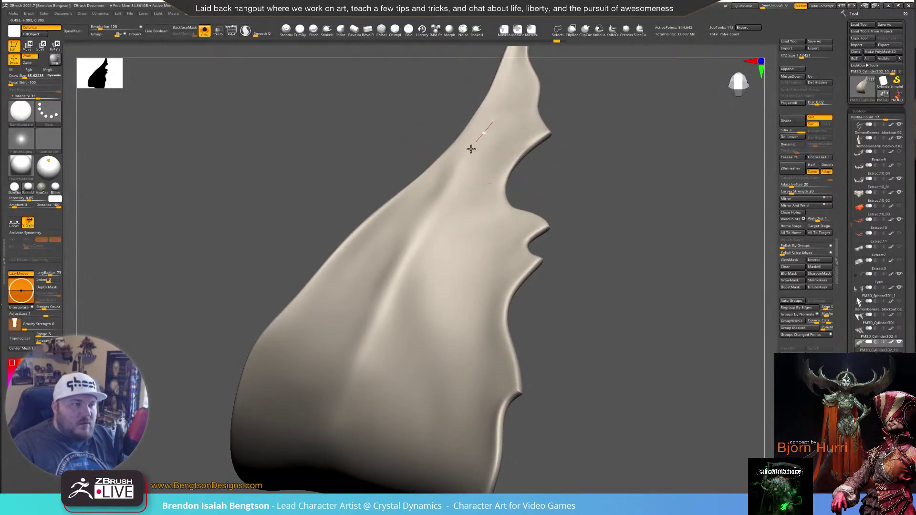
drag(375, 310, 315, 460)
Frame the plate and show the whole character to check the plate against the surrounding armor
mouse_move(594, 329)
alt+mouse_down()
mouse_move(595, 311)
mouse_move(624, 272)
mouse_move(595, 245)
mouse_move(688, 227)
mouse_move(656, 178)
alt+mouse_up()
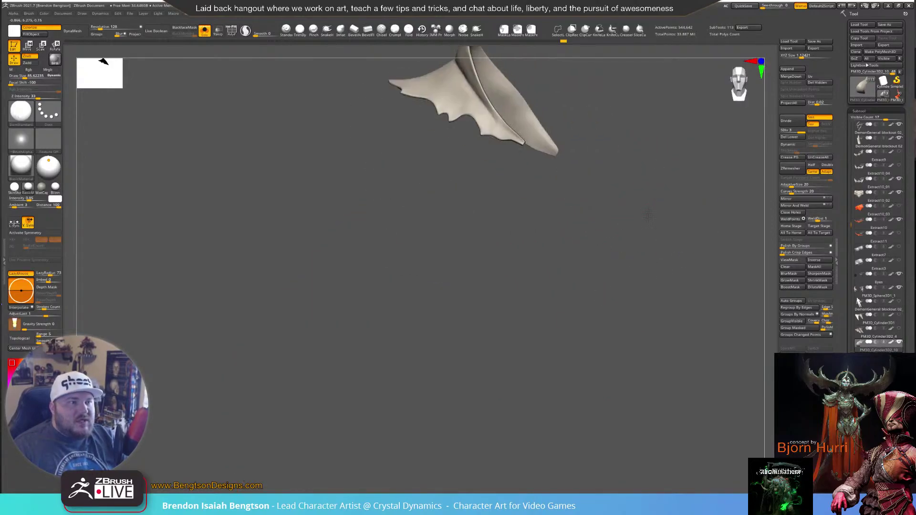
key(f)
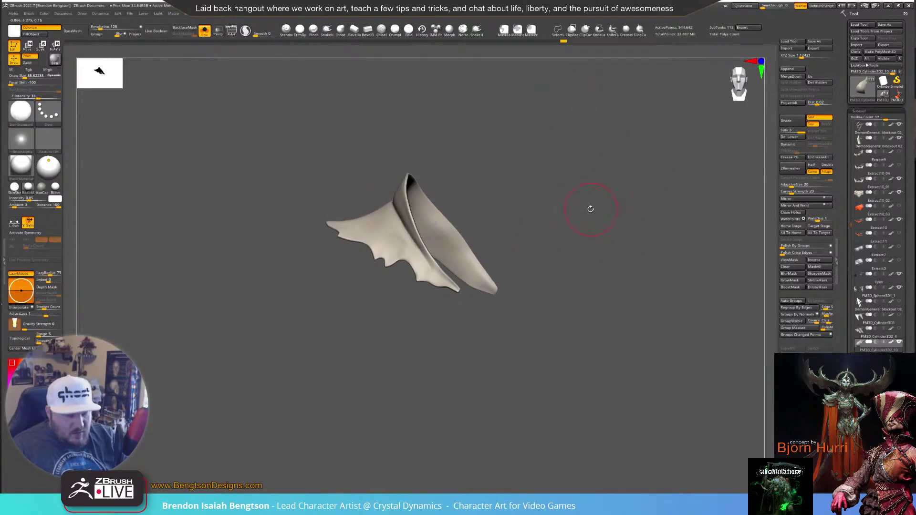
key(alt+s)
alt+drag(733, 274, 706, 318)
mouse_move(707, 318)
mouse_down()
mouse_move(678, 301)
mouse_move(731, 378)
mouse_up()
key(ctrl)
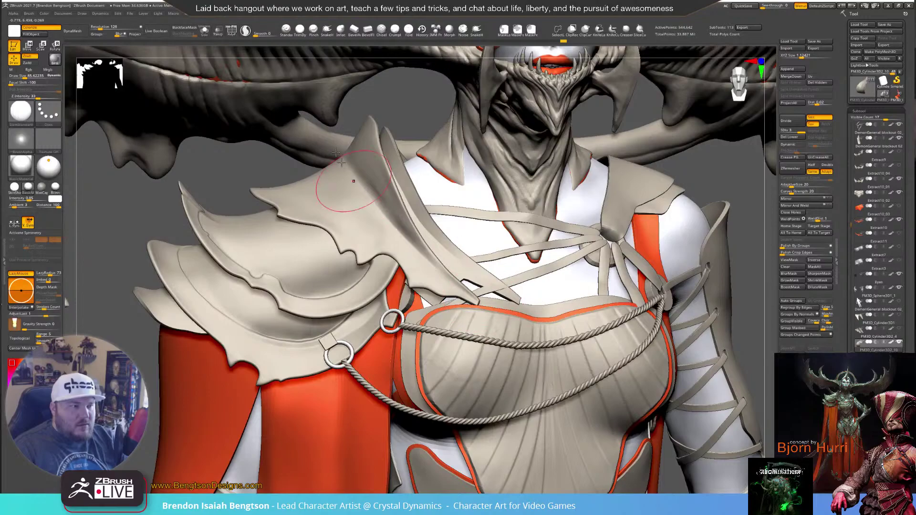
Polish the upper front of the shoulder plate beside the main fold with hPolish
key(ctrl)
key(b)
key(h)
key(p)
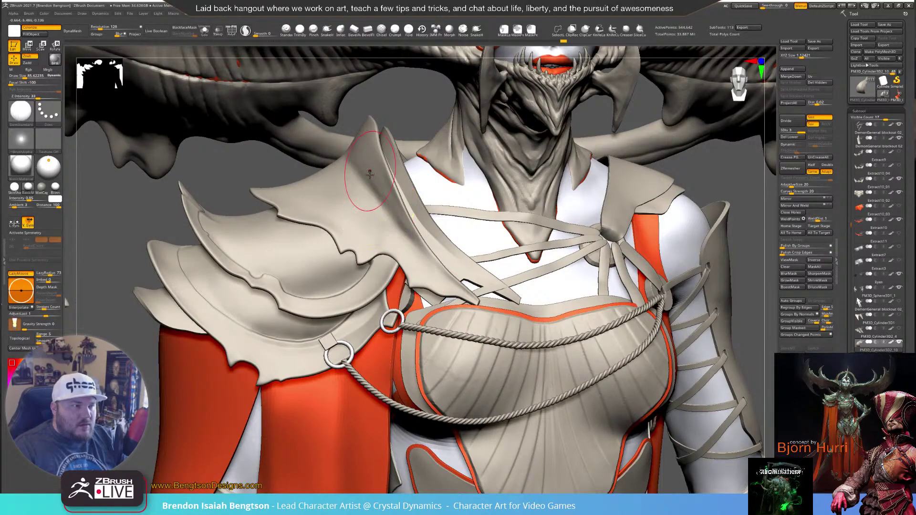
mouse_move(365, 179)
mouse_down()
mouse_move(385, 211)
mouse_move(381, 189)
mouse_up()
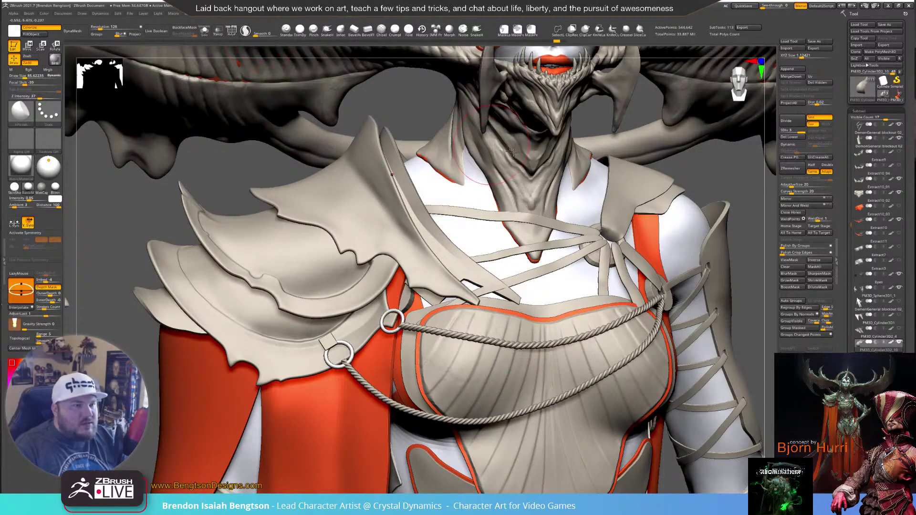
drag(733, 173, 690, 179)
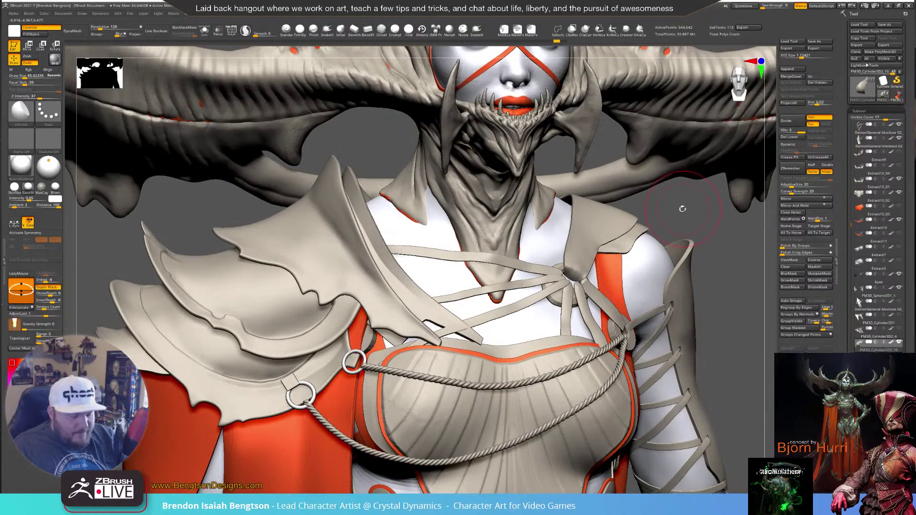
Isolate the plate and undo its edits back to the early low-polygon stage with dynamic thickness
key(ctrl+shift+s)
key(shift+d)
key(shift+d)
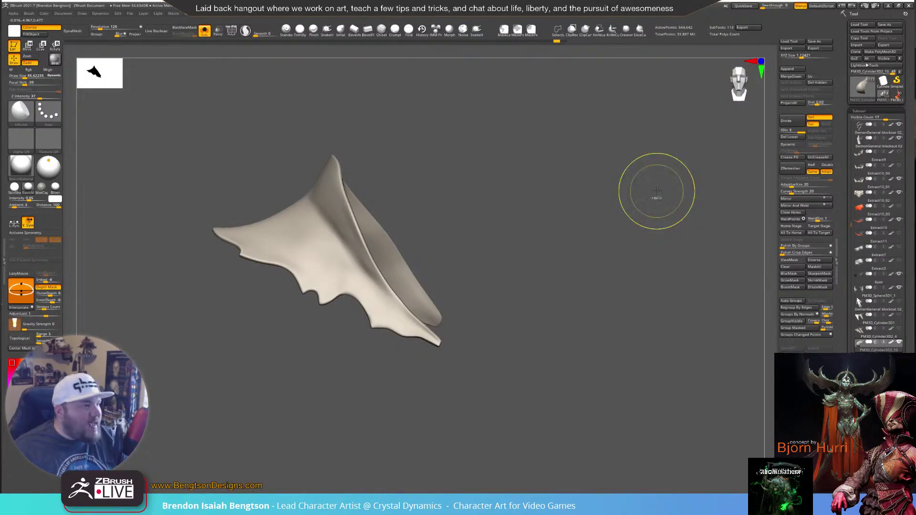
key(ctrl+z)
key(ctrl+z)
key(ctrl+z)
key(ctrl+z)
key(ctrl+z)
key(ctrl+z)
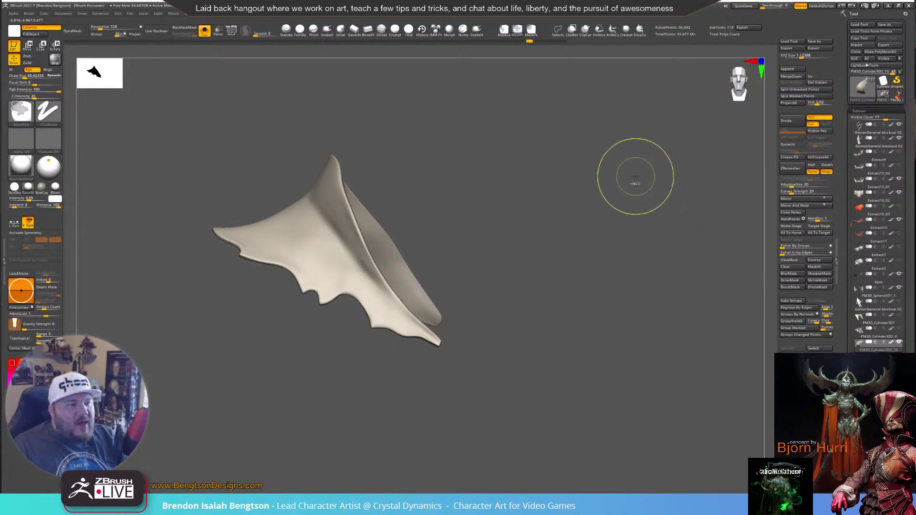
key(ctrl+z)
key(ctrl+z)
key(ctrl+z)
key(ctrl+z)
key(ctrl+z)
key(ctrl+z)
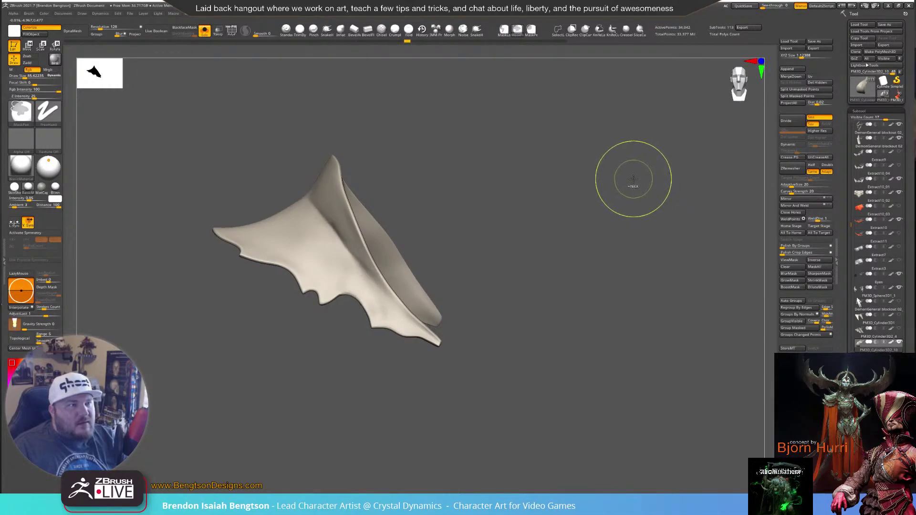
key(ctrl+z)
key(ctrl+z)
key(ctrl+z)
key(ctrl+z)
key(ctrl+z)
key(ctrl+z)
key(ctrl+z)
key(ctrl+z)
key(ctrl+z)
key(ctrl+z)
key(ctrl+z)
key(b)
key(h)
key(p)
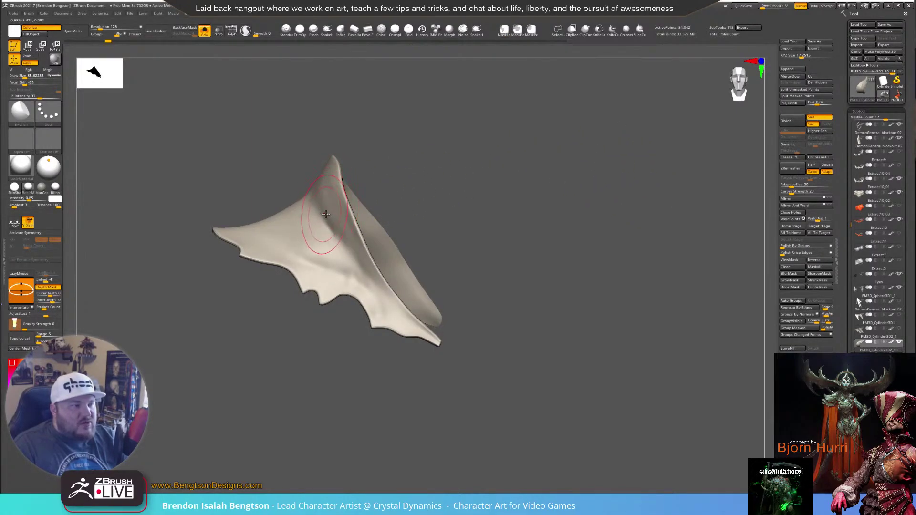
key(ctrl+z)
key(ctrl+z)
key(ctrl+z)
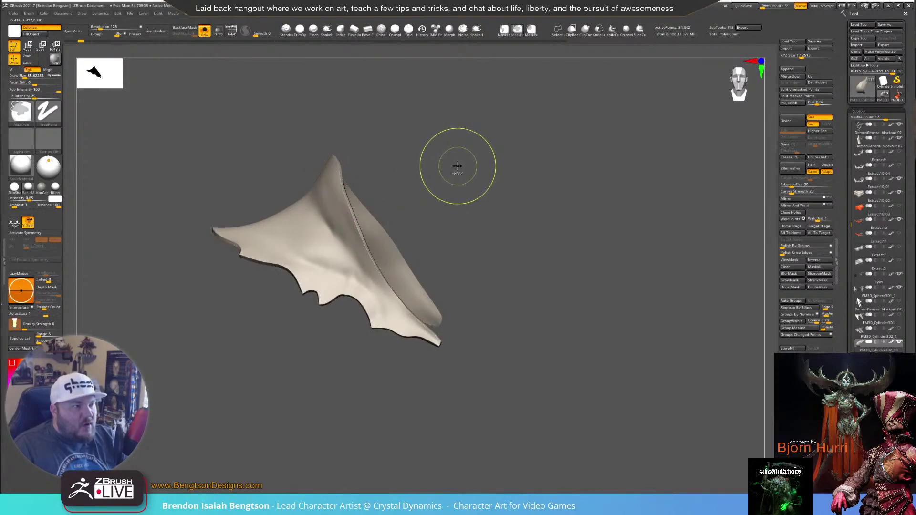
key(ctrl+z)
key(ctrl+z)
Display the plate's polyframe and redo edits up to the thin low-polygon mesh with subdivision levels
drag(505, 150, 577, 153)
key(shift+f)
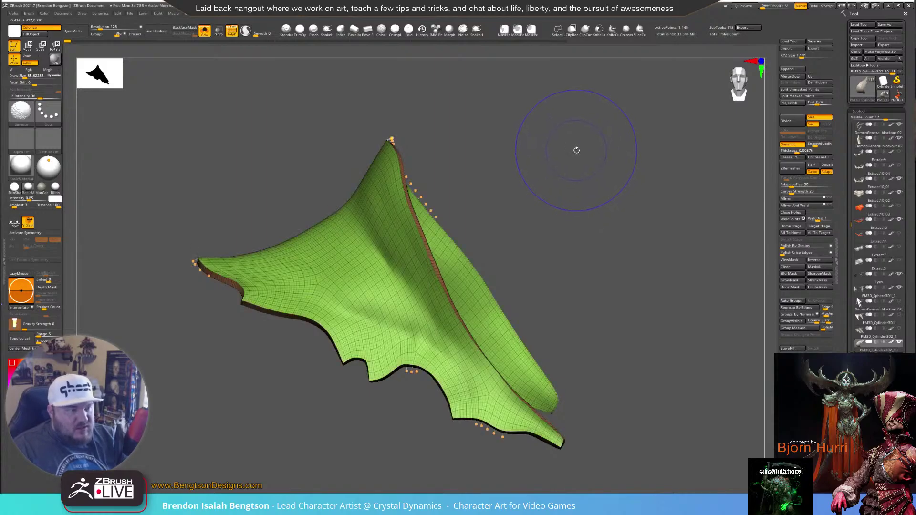
key(ctrl+shift+z)
key(ctrl+shift+z)
key(ctrl+shift+z)
key(ctrl+shift+z)
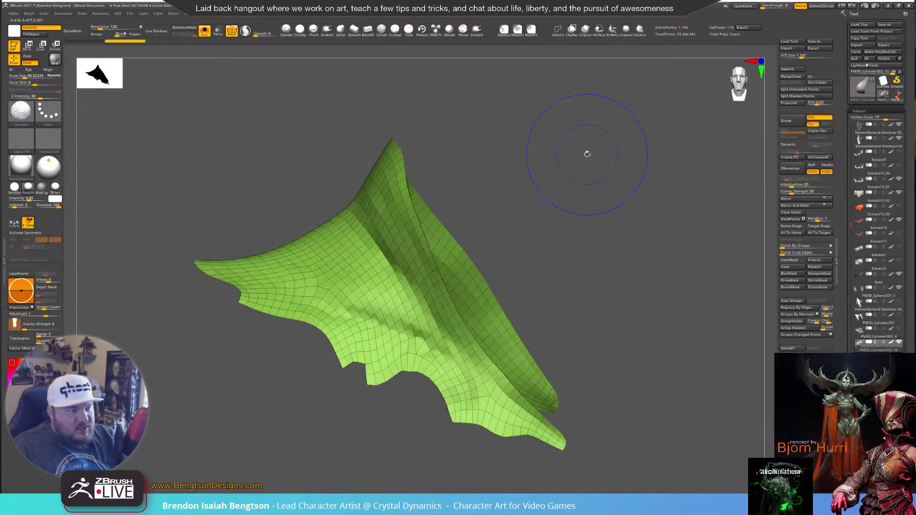
Smooth the main fold and the bumps below it on the low-polygon plate, and hide the polyframe
mouse_move(586, 154)
mouse_down()
mouse_move(499, 215)
mouse_move(557, 220)
mouse_up()
mouse_move(474, 205)
mouse_down()
mouse_move(526, 218)
mouse_move(512, 215)
mouse_up()
key(shift)
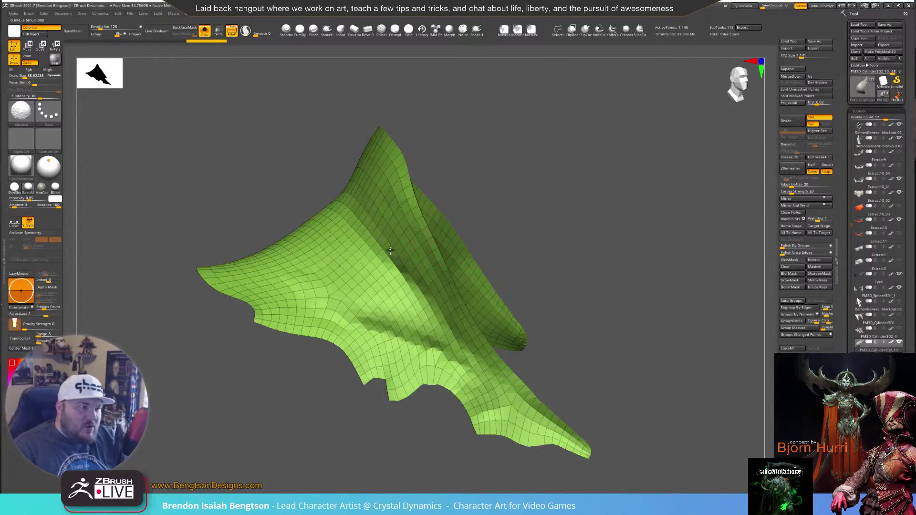
shift+drag(399, 240, 407, 259)
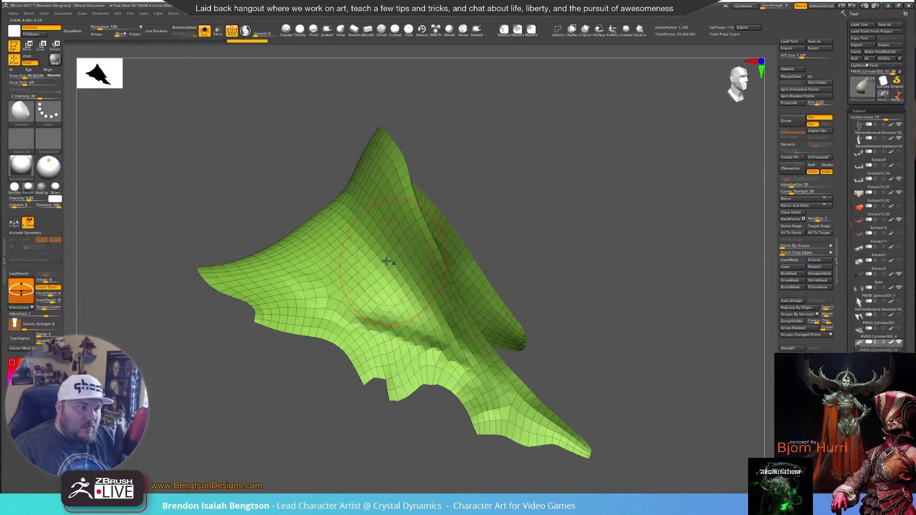
shift+drag(405, 311, 372, 302)
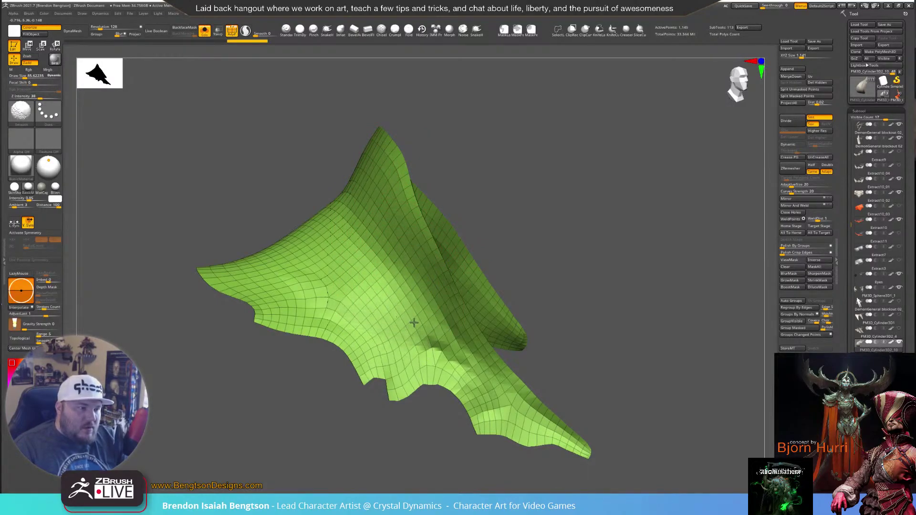
shift+drag(414, 322, 428, 327)
mouse_move(557, 209)
mouse_down()
mouse_move(538, 205)
mouse_move(569, 179)
mouse_up()
key(shift+f)
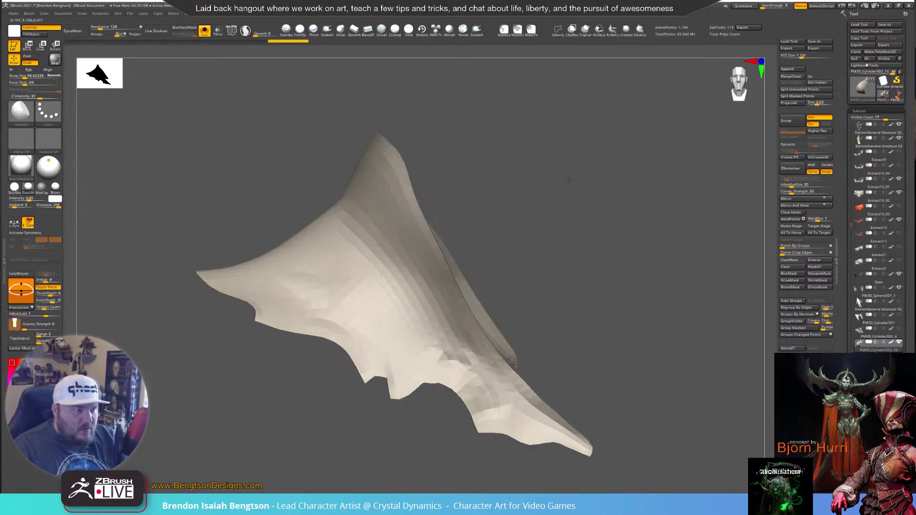
Smooth the plate's front surface between the main fold and the lower scalloped edge
mouse_move(501, 191)
mouse_down()
mouse_move(415, 332)
mouse_move(418, 342)
mouse_up()
key(space)
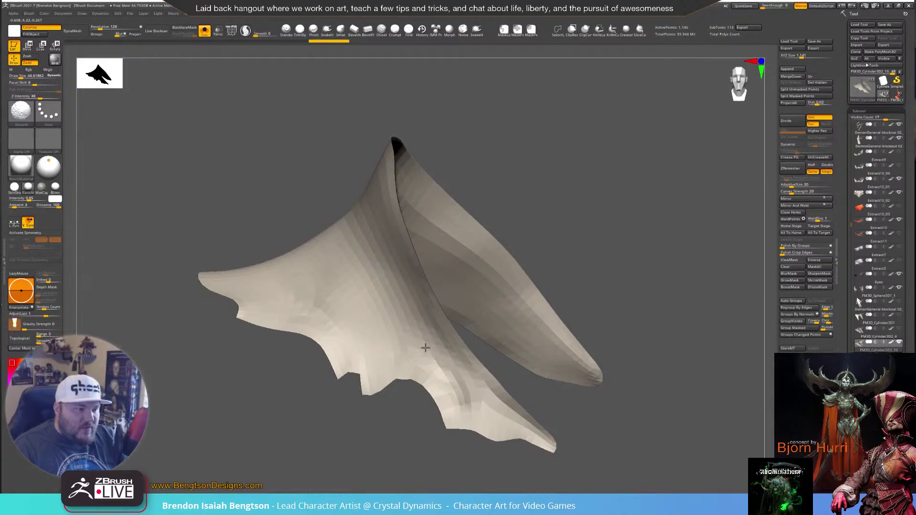
mouse_move(571, 198)
mouse_down()
mouse_move(422, 368)
mouse_move(415, 430)
mouse_up()
drag(405, 395, 420, 413)
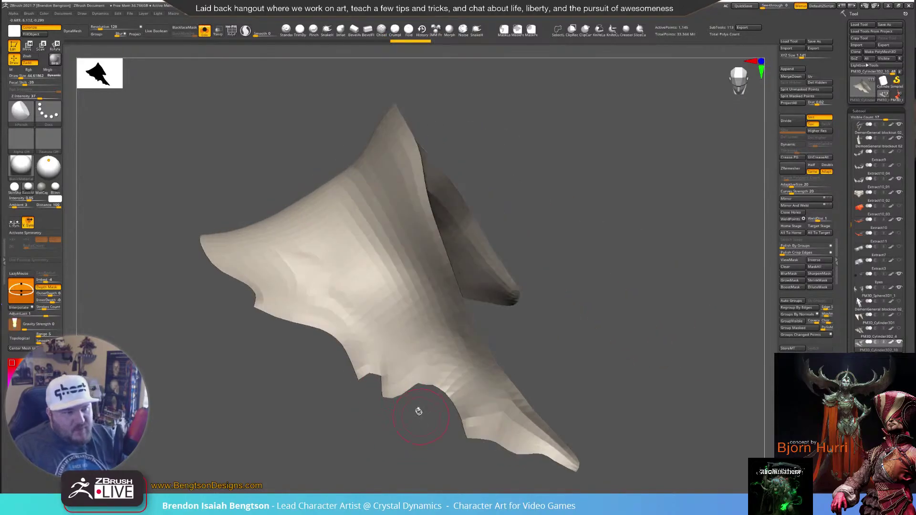
Reshape the plate's front surface below the fold with the Move Topological brush
key(b)
key(m)
key(t)
key(space)
drag(428, 375, 424, 373)
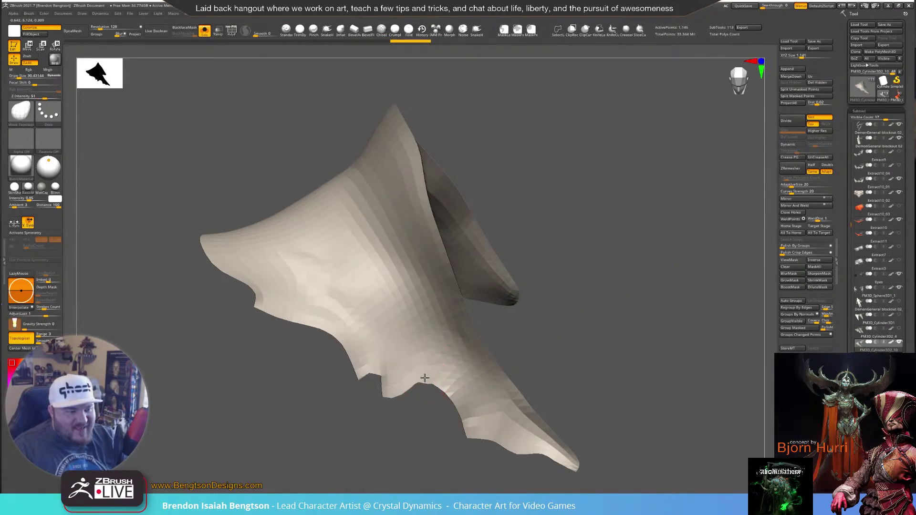
key(space)
drag(352, 245, 394, 244)
mouse_move(282, 149)
mouse_down()
mouse_move(365, 274)
mouse_move(403, 304)
mouse_move(379, 343)
mouse_up()
drag(341, 178, 348, 203)
Adjust the brush size, then reshape and smooth the bumpy area above the lower scalloped edge
key(space)
mouse_move(364, 300)
mouse_down()
mouse_move(350, 298)
mouse_move(365, 324)
mouse_up()
shift+drag(414, 367, 424, 381)
mouse_move(328, 161)
mouse_down()
mouse_move(351, 217)
mouse_move(364, 216)
mouse_up()
Even out the faceted bulge on the plate's rounded outer side
mouse_move(485, 138)
mouse_down()
mouse_move(548, 225)
mouse_move(571, 205)
mouse_move(533, 234)
mouse_move(640, 86)
mouse_move(608, 190)
mouse_move(587, 205)
mouse_move(621, 201)
mouse_move(651, 210)
mouse_up()
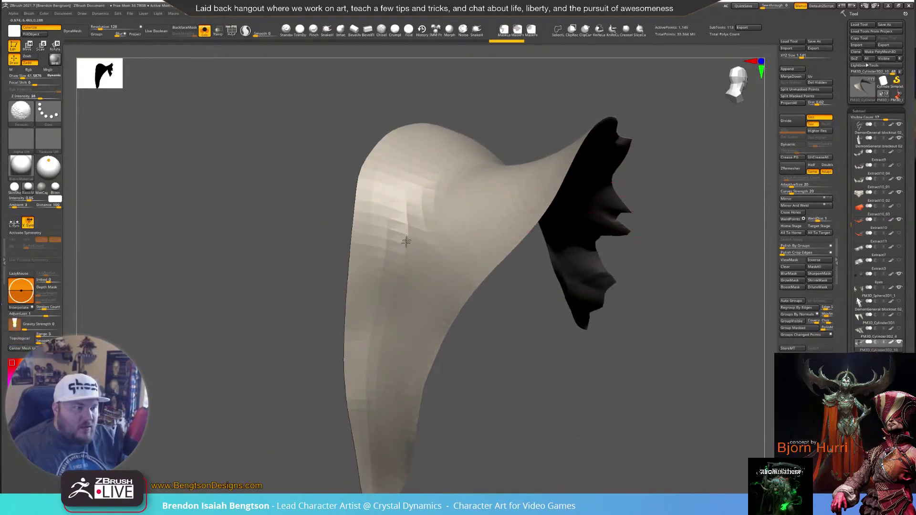
alt+drag(470, 403, 409, 204)
drag(436, 327, 434, 248)
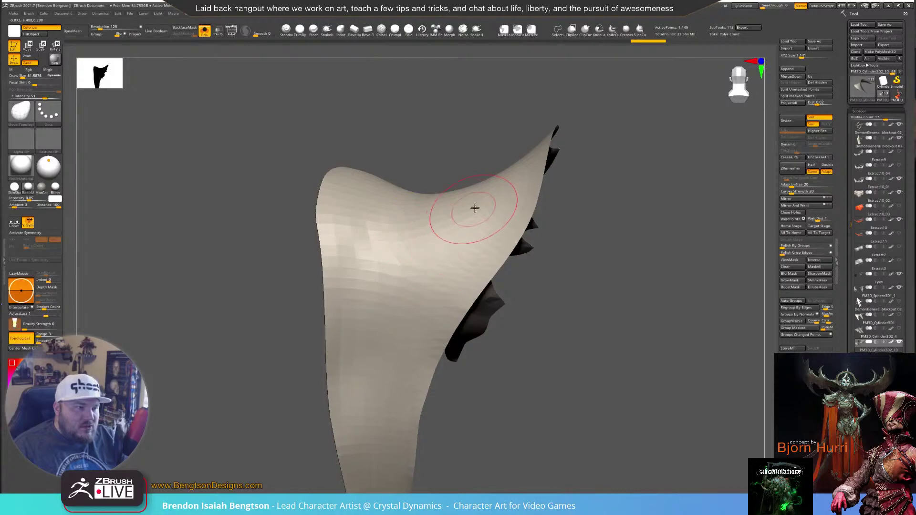
drag(587, 286, 477, 272)
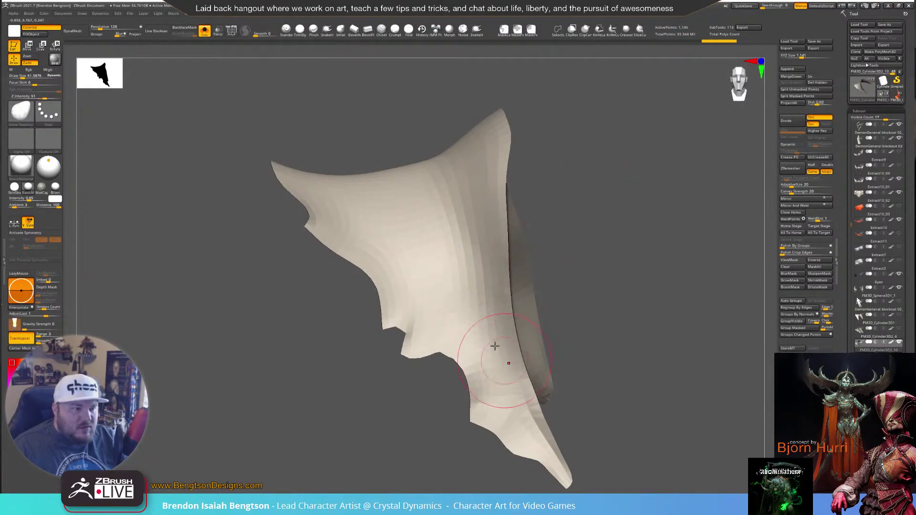
Refine the lower strip and the middle notch of the scalloped edge with smaller Move Topological brush sizes
key(space)
mouse_move(510, 392)
mouse_down()
mouse_move(550, 448)
mouse_move(489, 383)
mouse_up()
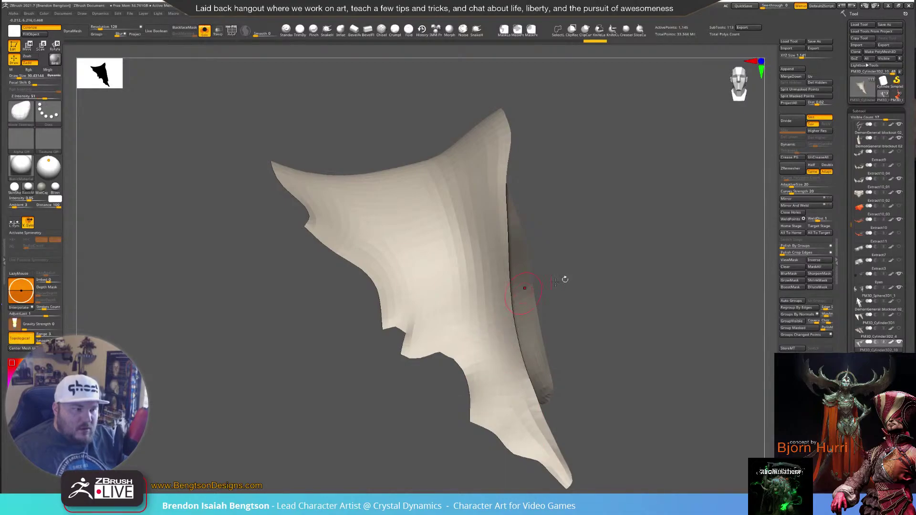
drag(561, 396, 529, 282)
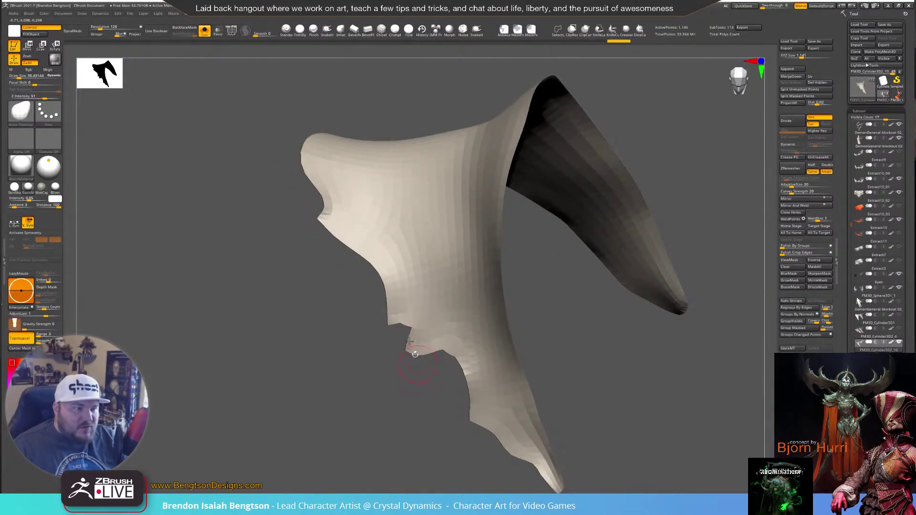
key(space)
drag(407, 317, 404, 317)
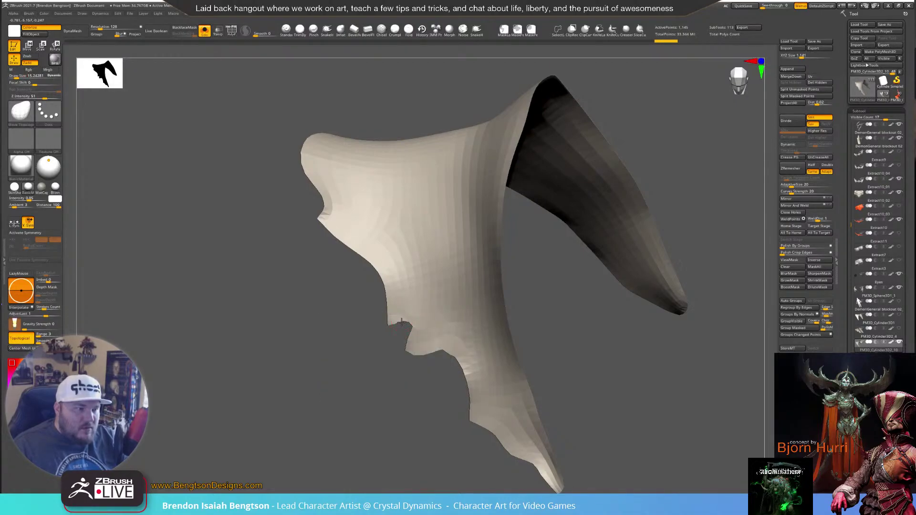
mouse_move(368, 352)
mouse_down()
mouse_move(404, 349)
mouse_move(377, 357)
mouse_up()
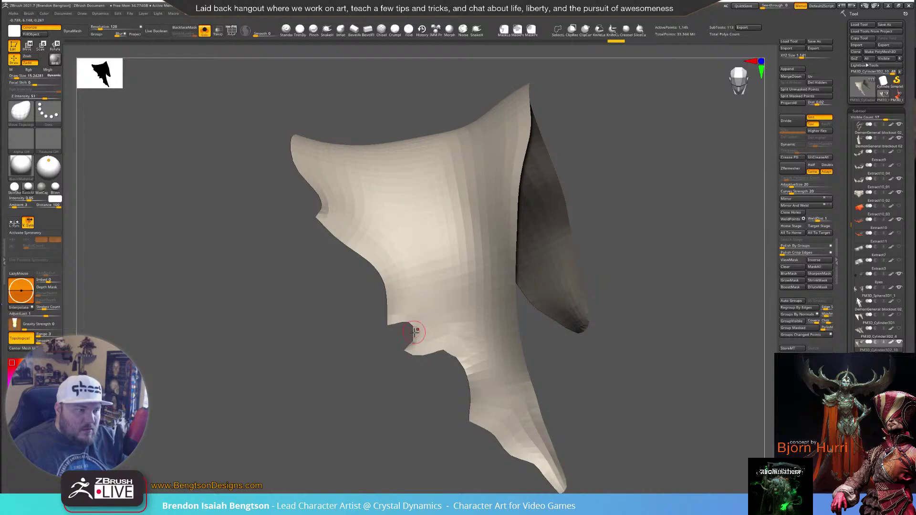
Check the polyframe around the middle notch, adjust the notch, and compare the edit by undoing and redoing it
key(shift+f)
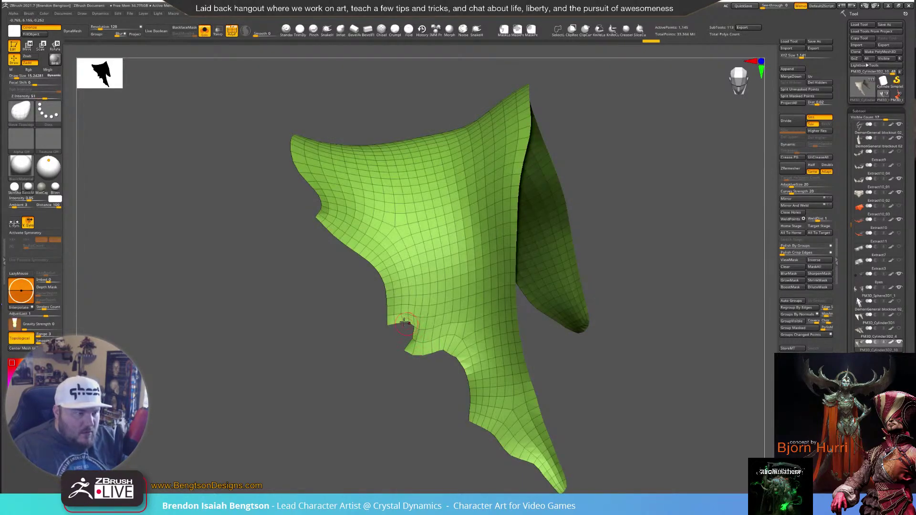
key(shift+f)
mouse_move(640, 217)
mouse_down()
mouse_move(682, 205)
mouse_move(424, 321)
mouse_up()
key(ctrl+z)
key(ctrl+shift+z)
mouse_move(726, 194)
mouse_down()
mouse_move(688, 205)
mouse_move(664, 232)
mouse_move(673, 168)
mouse_up()
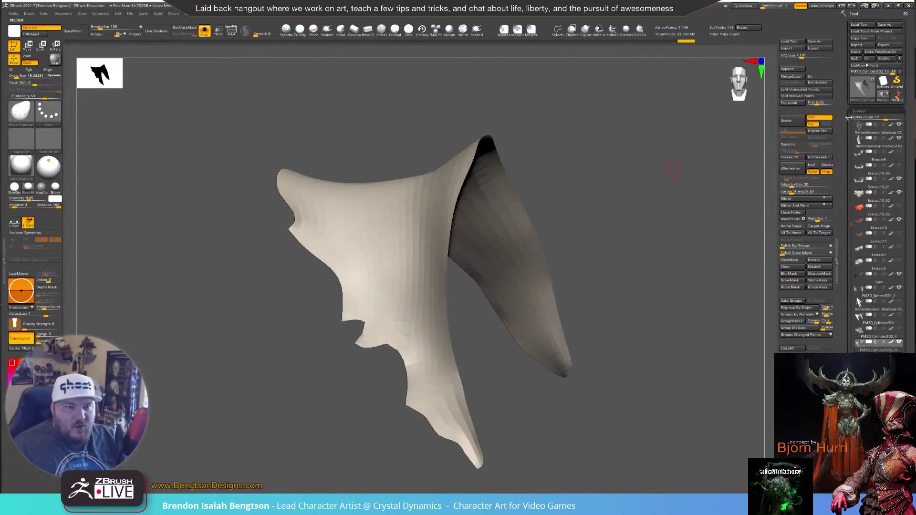
Review the plate's polyframe, then turn on its dynamic subdivision with thickness and hide the polyframe
key(shift+f)
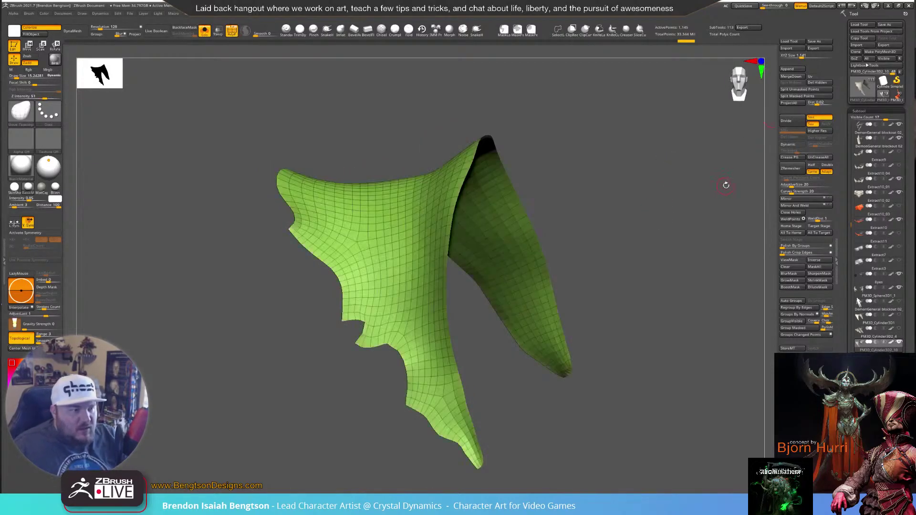
drag(725, 187, 488, 297)
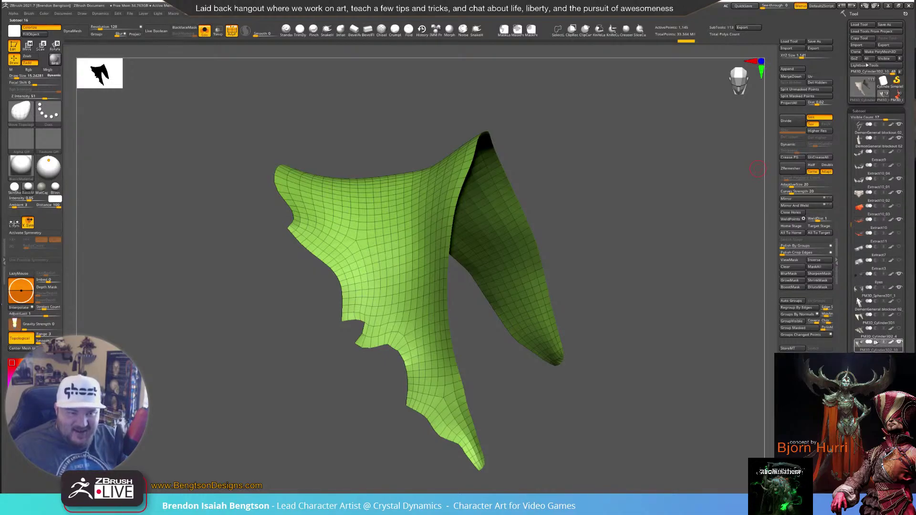
key(shift)
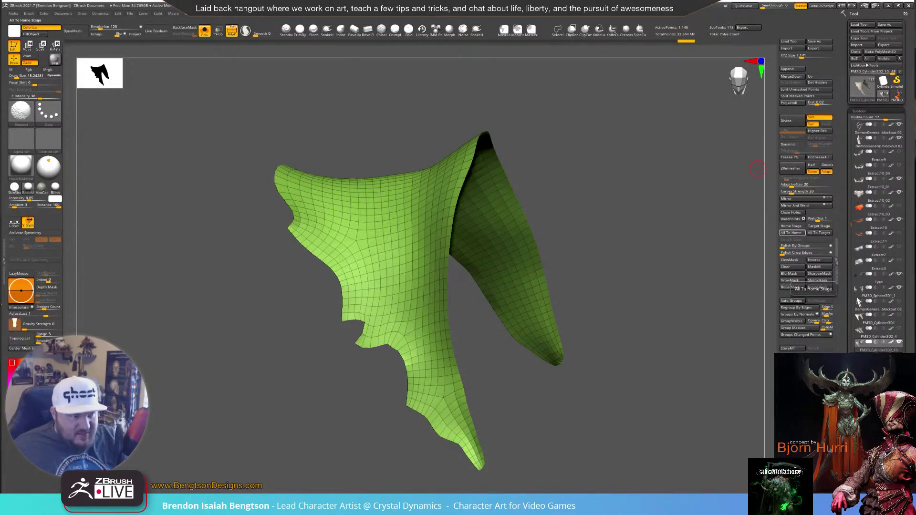
key(d)
key(shift+f)
mouse_move(673, 374)
alt+mouse_down()
mouse_move(623, 266)
mouse_move(627, 297)
mouse_move(651, 302)
mouse_move(634, 304)
mouse_move(636, 292)
alt+mouse_up()
key(f)
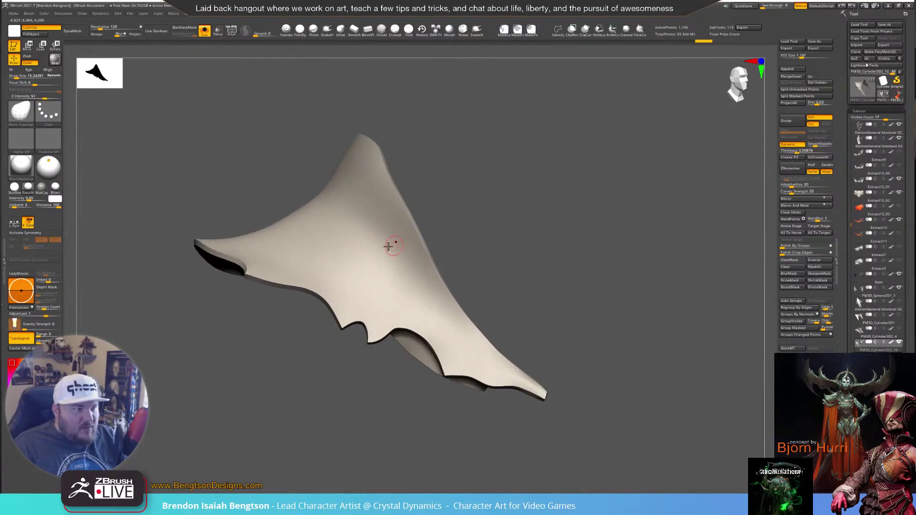
Refine the thickened plate's broad surfaces using Move Topological at a brush size of about 58
key(space)
drag(392, 246, 387, 233)
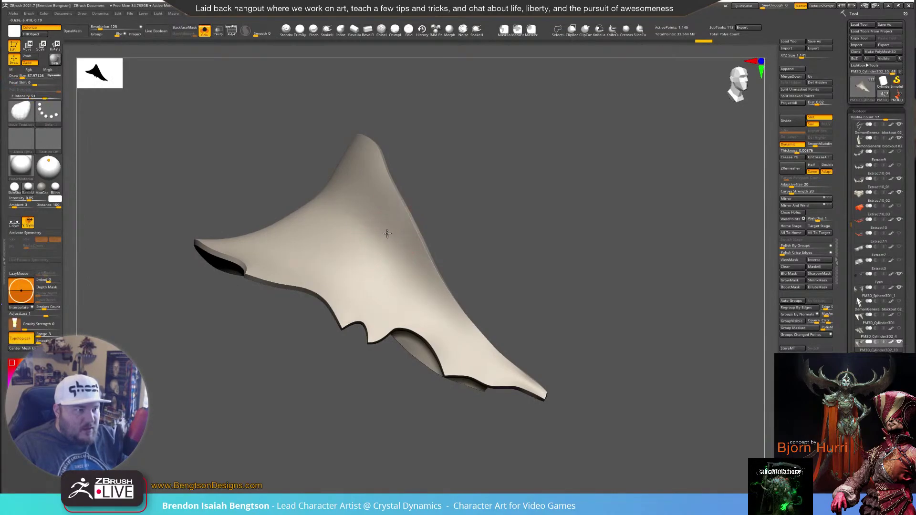
key(ctrl+shift)
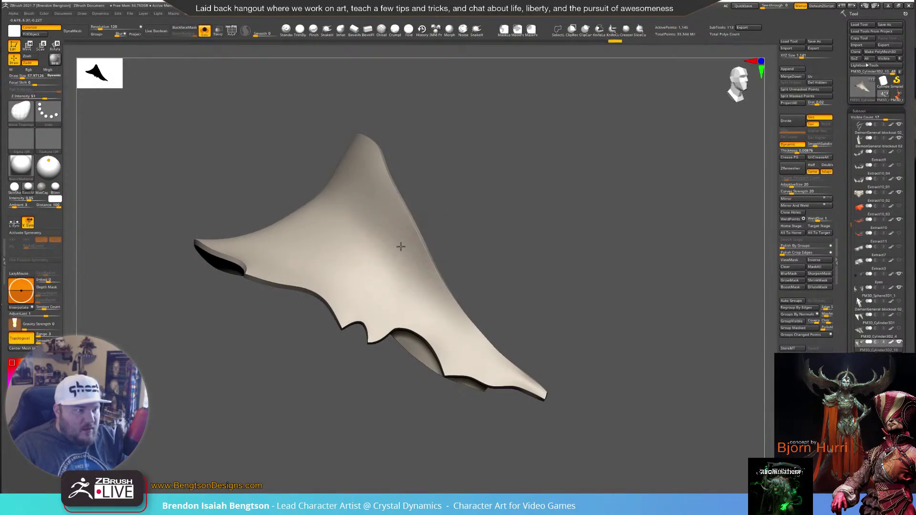
key(ctrl+shift)
mouse_move(423, 282)
alt+mouse_down()
mouse_move(406, 256)
mouse_move(389, 259)
alt+mouse_up()
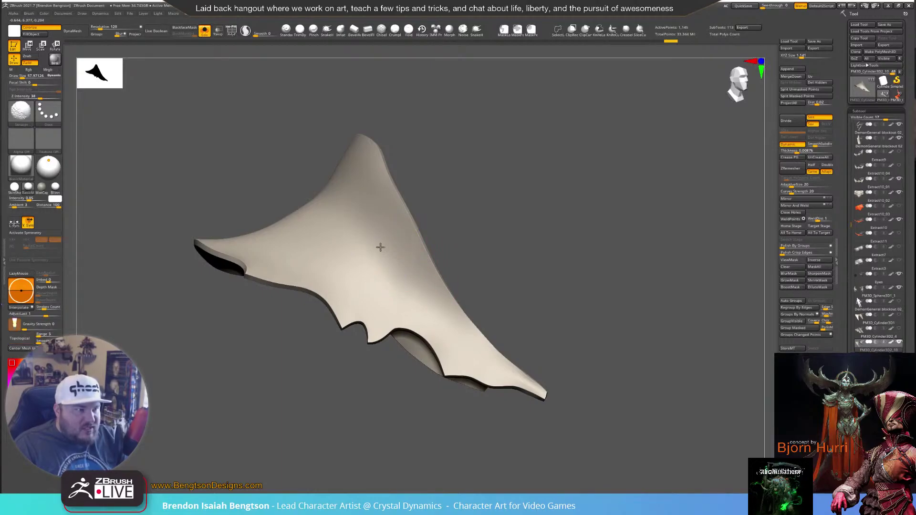
mouse_move(383, 255)
right_down()
mouse_move(530, 206)
mouse_move(477, 215)
mouse_move(548, 211)
mouse_move(521, 220)
mouse_move(579, 203)
right_up()
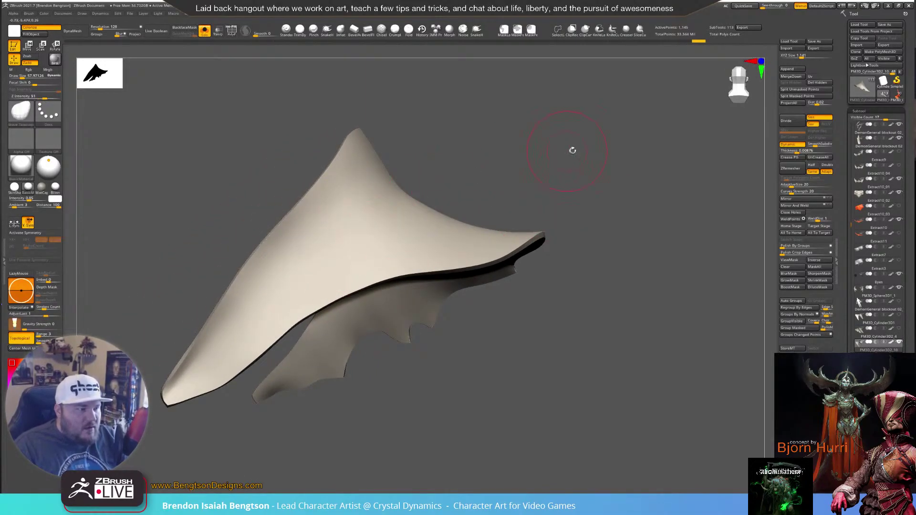
right_drag(558, 154, 370, 225)
right_drag(651, 178, 599, 145)
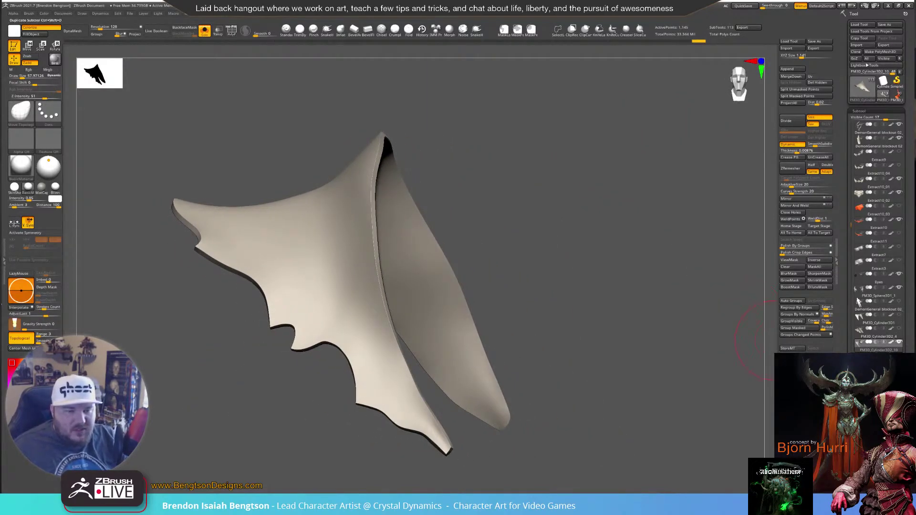
Duplicate the plate as a backup subtool and apply dynamic subdivision to the original PM3D_Cylinder3D2_10
mouse_move(902, 332)
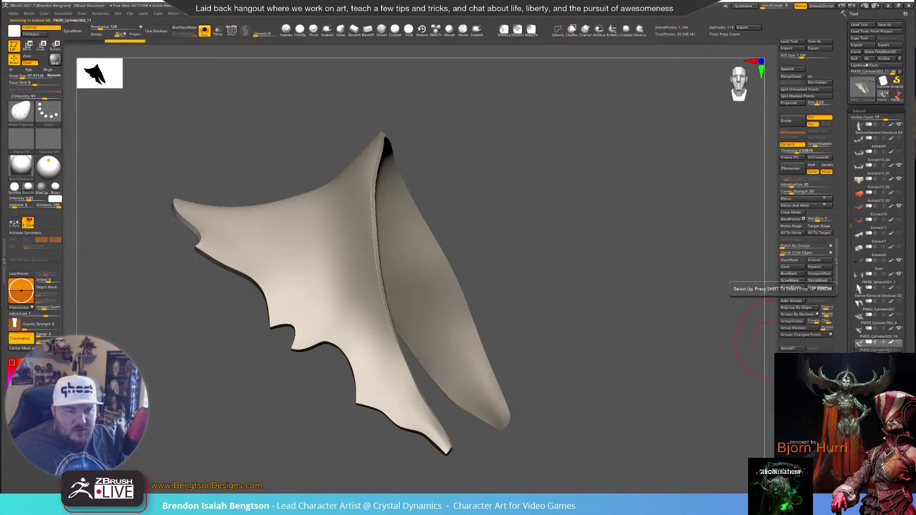
click(858, 288)
drag(459, 191, 532, 168)
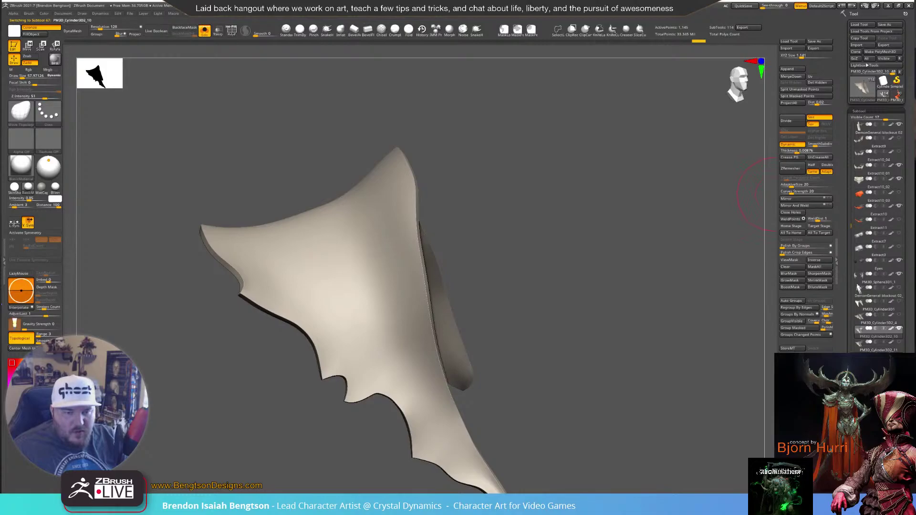
click(862, 497)
click(870, 175)
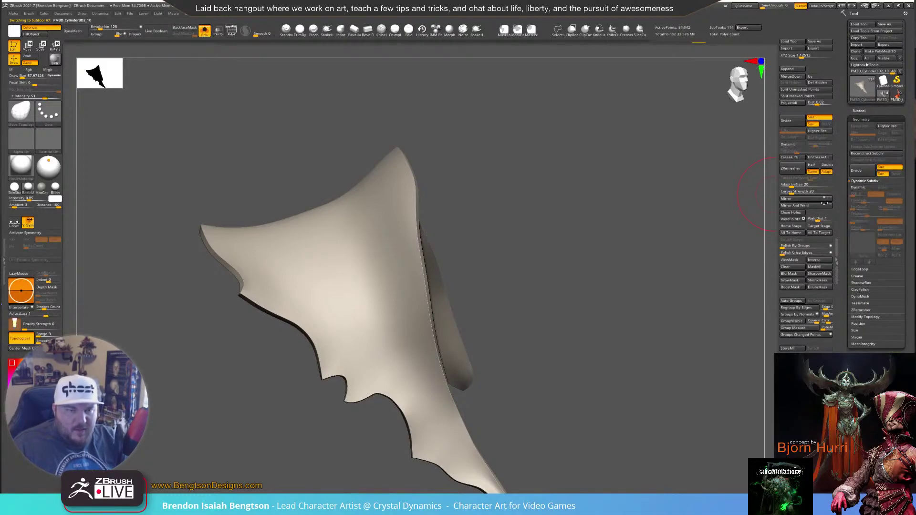
Reduce the brush size to about 26 and smooth the hard rim along the scalloped edge
drag(579, 211, 572, 204)
key(space)
drag(344, 248, 337, 248)
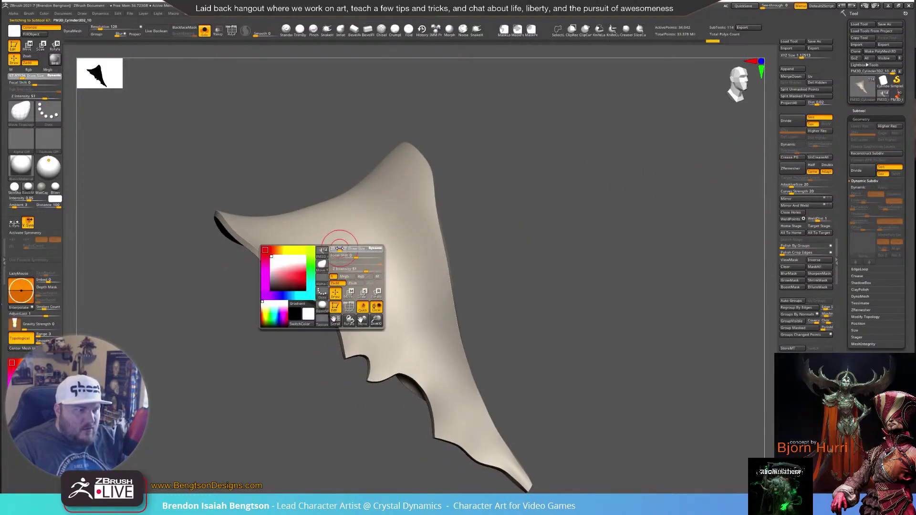
key(shift)
shift+drag(274, 277, 307, 298)
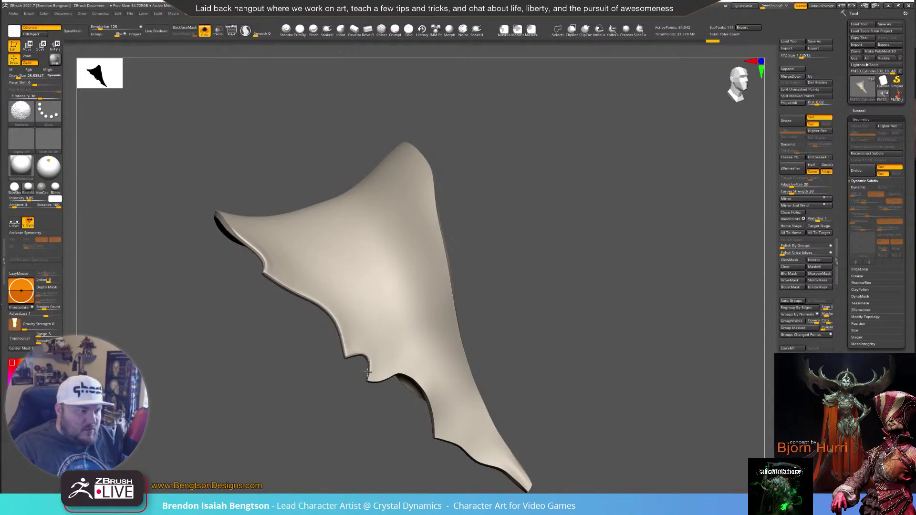
drag(372, 387, 372, 253)
shift+drag(408, 291, 463, 381)
Smooth the thick rim from the plate's pointed lower tip up along the inner arch
mouse_move(580, 403)
mouse_down()
mouse_move(518, 382)
mouse_move(513, 432)
mouse_up()
mouse_move(639, 396)
mouse_down()
mouse_move(525, 373)
mouse_move(467, 431)
mouse_up()
mouse_move(452, 463)
shift+mouse_down()
mouse_move(454, 443)
mouse_move(491, 400)
shift+mouse_up()
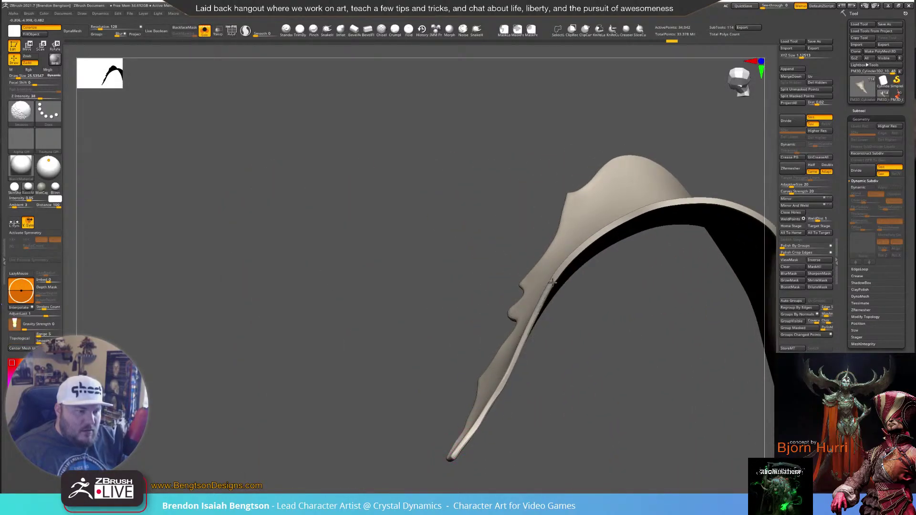
shift+drag(656, 209, 694, 202)
mouse_move(610, 352)
mouse_down()
mouse_move(514, 340)
mouse_move(499, 356)
mouse_move(504, 386)
mouse_move(531, 351)
mouse_up()
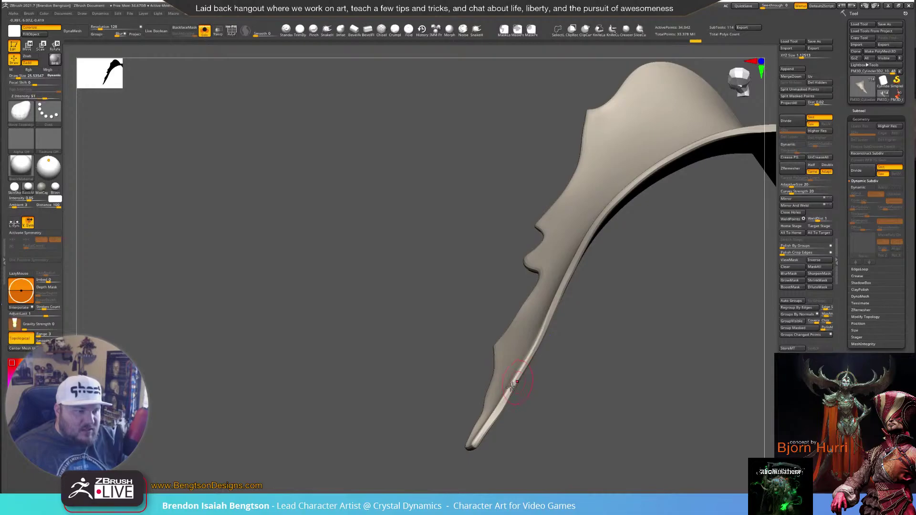
Adjust the rim near the lower tip and smooth the long edge curving around the plate's opening
mouse_move(595, 340)
mouse_down()
mouse_move(477, 368)
mouse_move(506, 344)
mouse_up()
drag(561, 338, 463, 280)
key(shift)
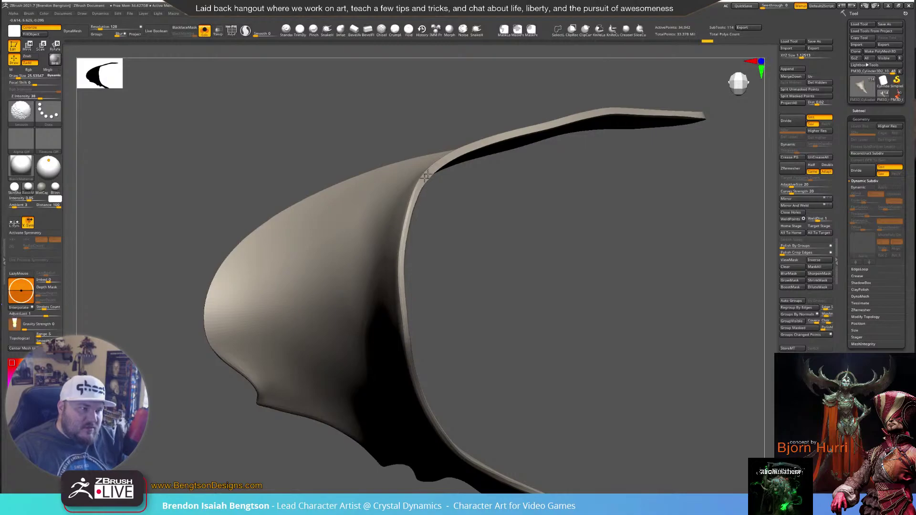
mouse_move(434, 188)
mouse_down()
mouse_move(455, 313)
mouse_move(377, 310)
mouse_move(464, 248)
mouse_up()
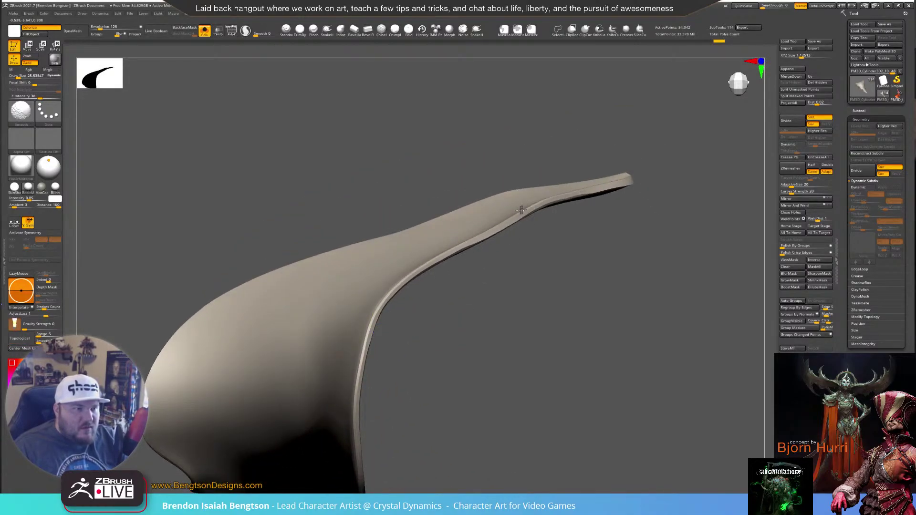
mouse_move(528, 213)
mouse_down()
mouse_move(511, 268)
mouse_move(565, 224)
mouse_move(509, 292)
mouse_move(496, 336)
mouse_up()
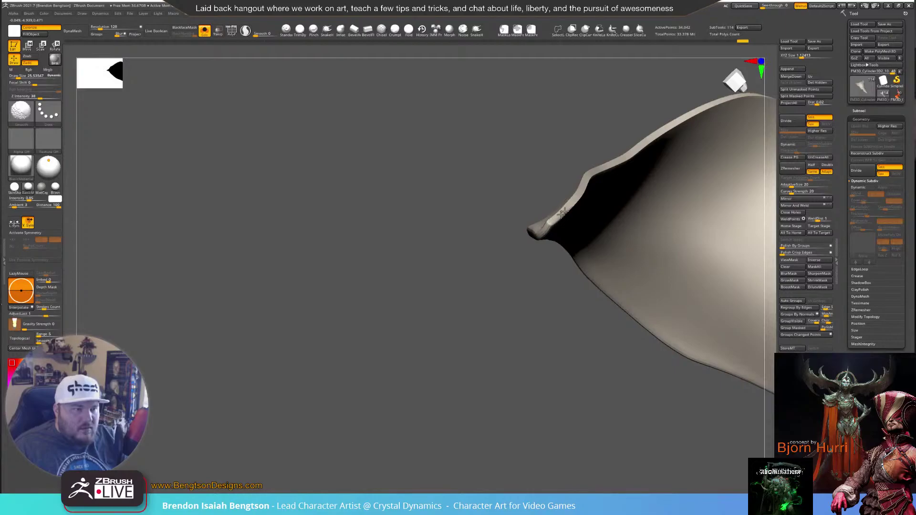
Soften the kink in the rim near the tip and smooth the edge on the fold's opposite side
mouse_move(624, 123)
mouse_down()
mouse_move(458, 187)
mouse_move(468, 219)
mouse_up()
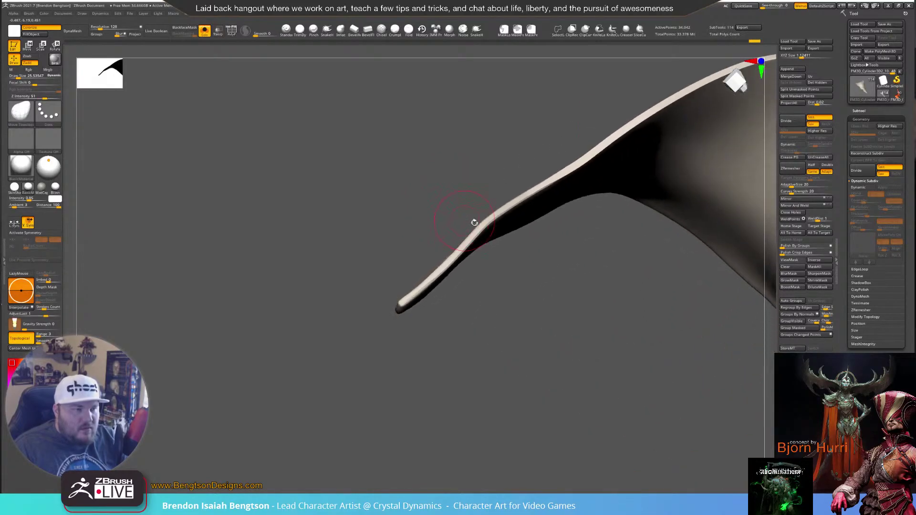
shift+drag(568, 171, 674, 98)
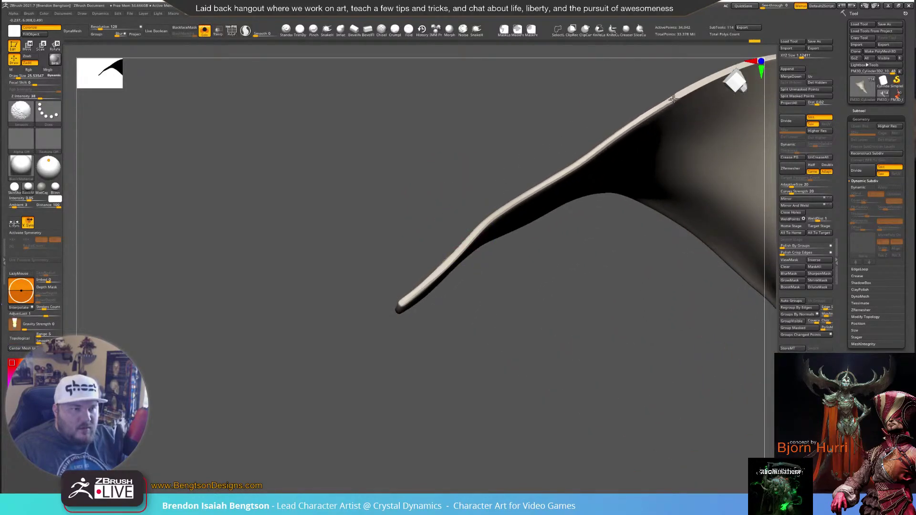
alt+drag(536, 286, 468, 368)
mouse_move(494, 189)
mouse_down()
mouse_move(589, 296)
mouse_move(485, 260)
mouse_up()
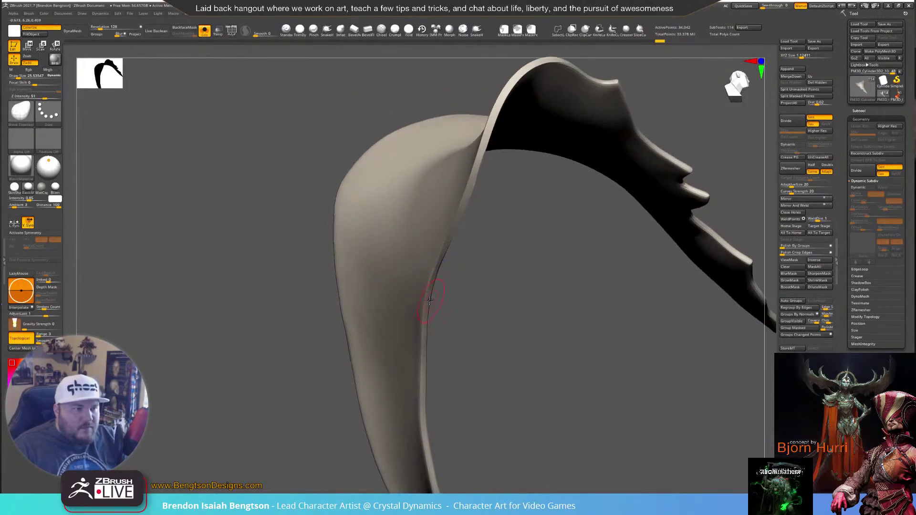
shift+drag(473, 168, 487, 138)
mouse_move(460, 241)
mouse_down()
mouse_move(505, 311)
mouse_move(498, 342)
mouse_up()
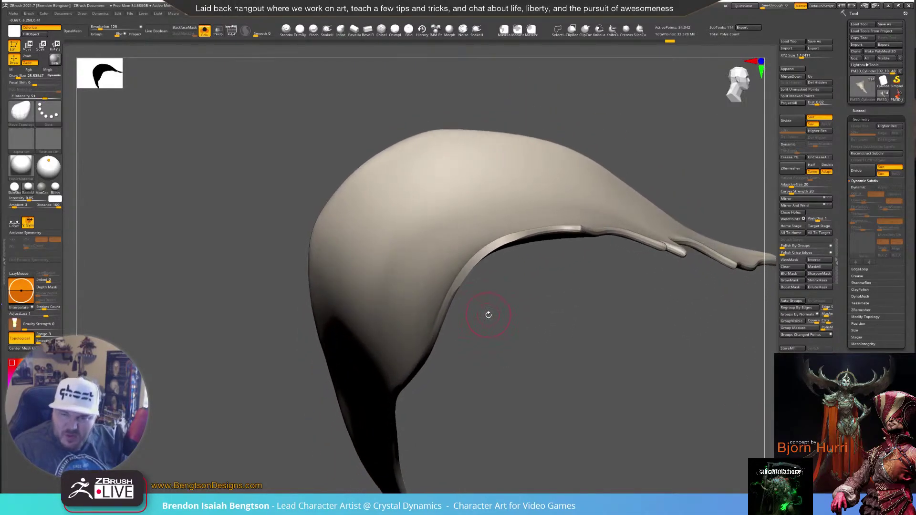
Smooth the thin rim along the plate's inner arch up toward the scalloped edge
drag(518, 345, 523, 352)
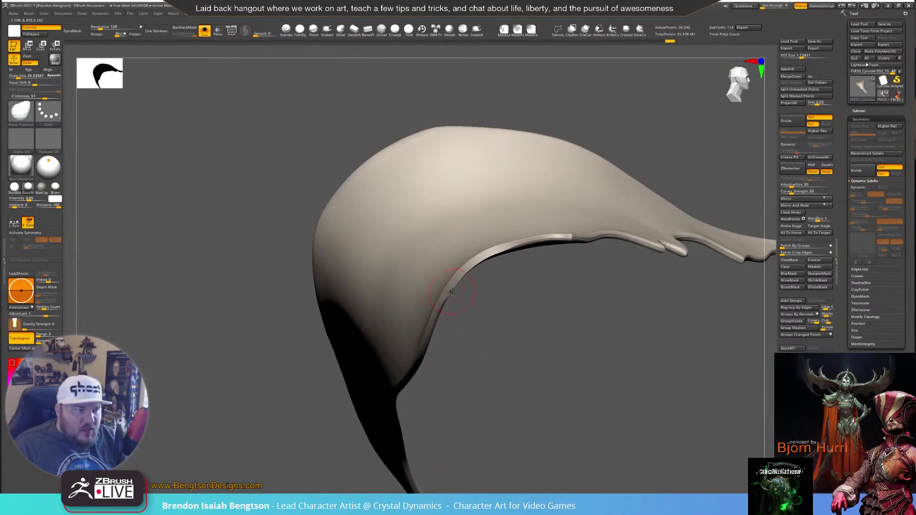
key(shift)
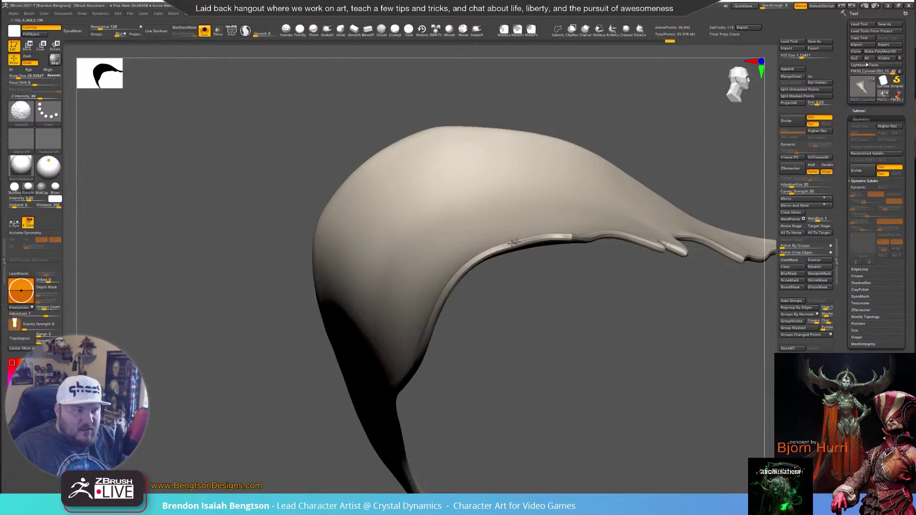
mouse_move(569, 253)
mouse_down()
mouse_move(507, 307)
mouse_move(485, 299)
mouse_up()
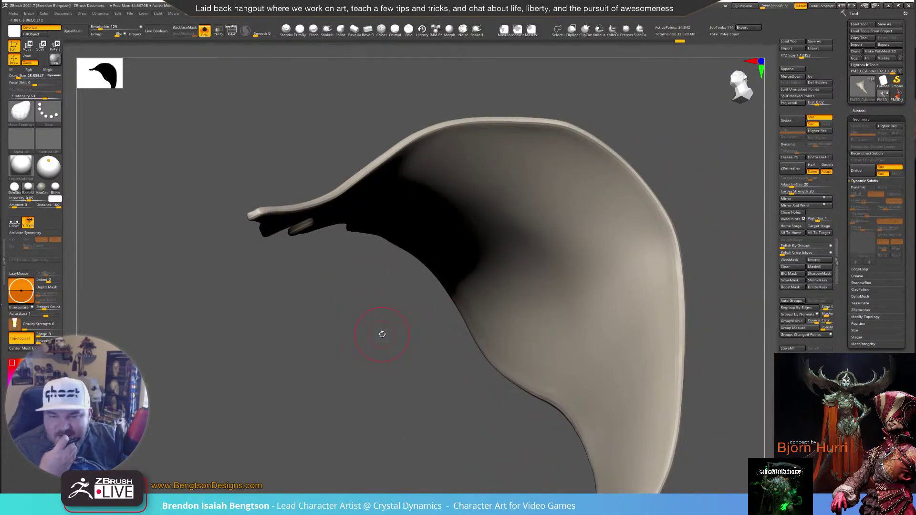
drag(422, 293, 305, 271)
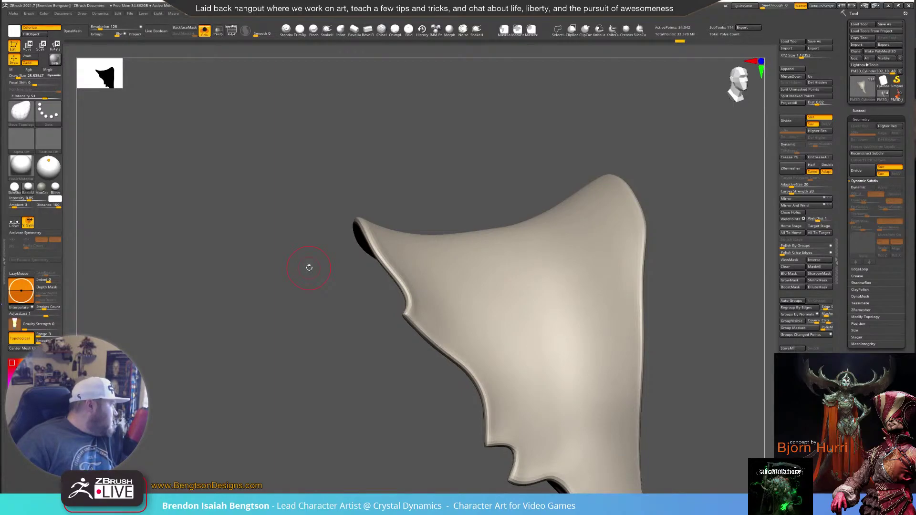
Choose the DamStandard brush and enlarge it to about 66
mouse_move(535, 149)
mouse_down()
mouse_move(498, 154)
mouse_move(510, 173)
mouse_up()
key(b)
key(d)
key(s)
key(space)
drag(541, 223, 547, 223)
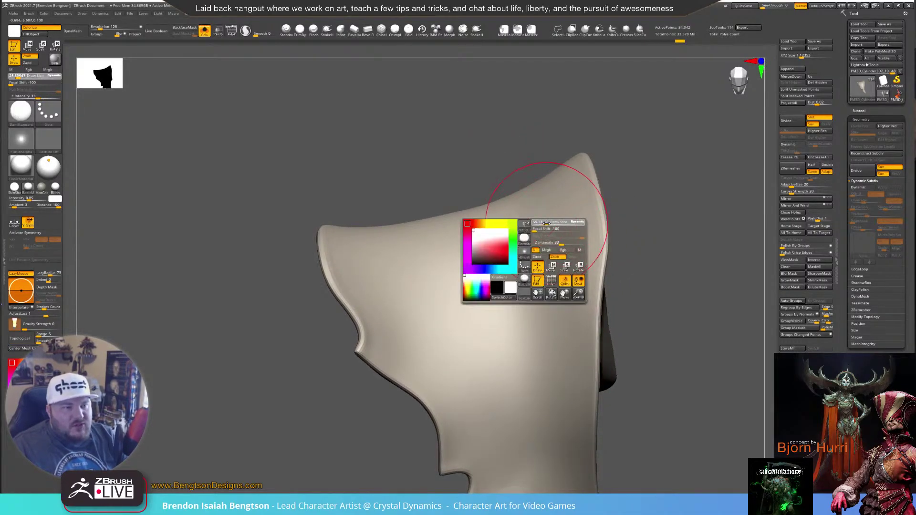
alt+drag(697, 298, 606, 203)
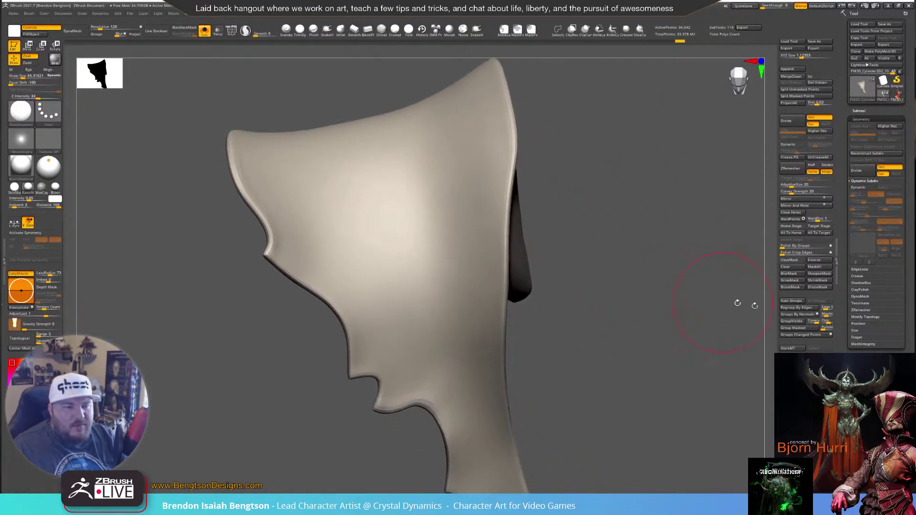
Store a morph target for the shoulder plate and divide the mesh up to subdivision level 3
click(793, 350)
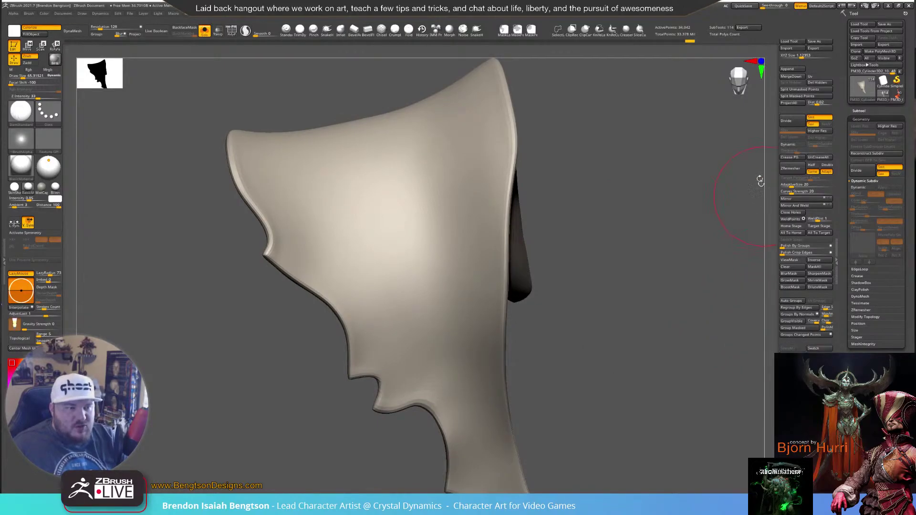
click(791, 123)
click(791, 124)
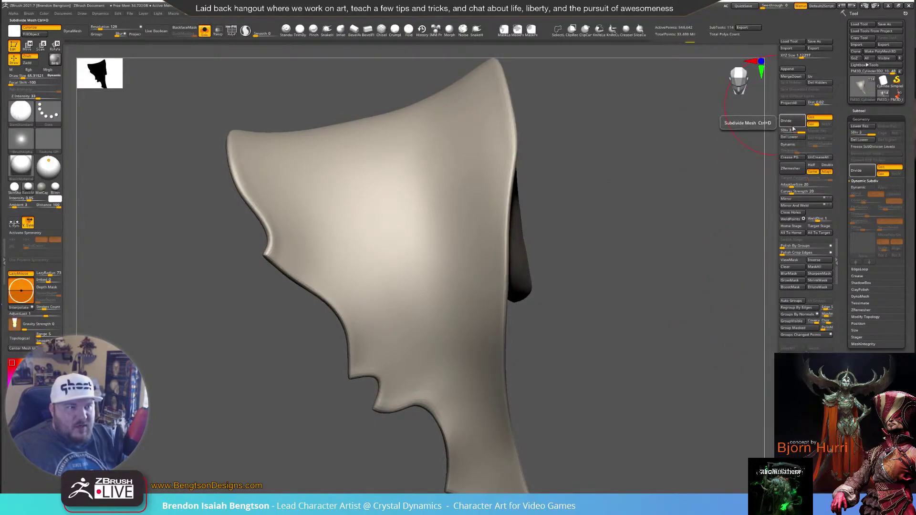
drag(793, 131, 768, 141)
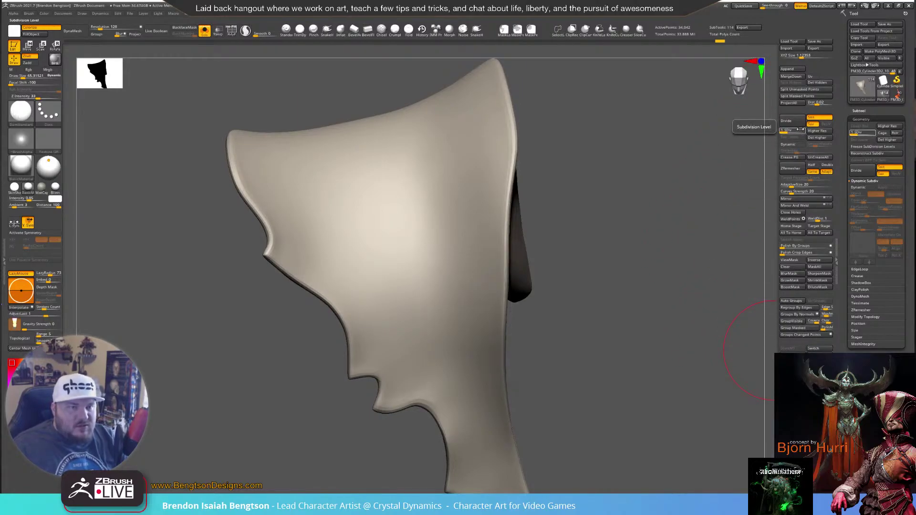
click(803, 131)
Enlarge the DamStandard brush further and carve a long crease down the scalloped side of the shoulder plate
drag(641, 316, 619, 250)
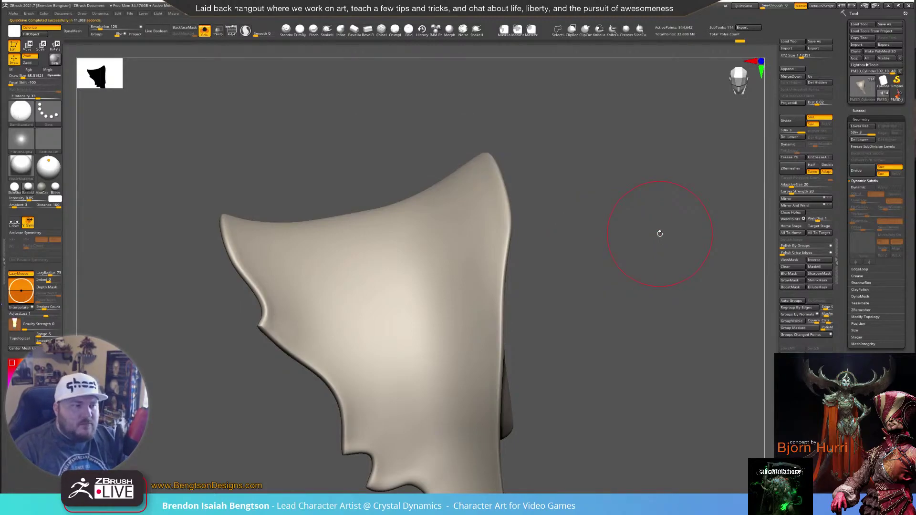
key(space)
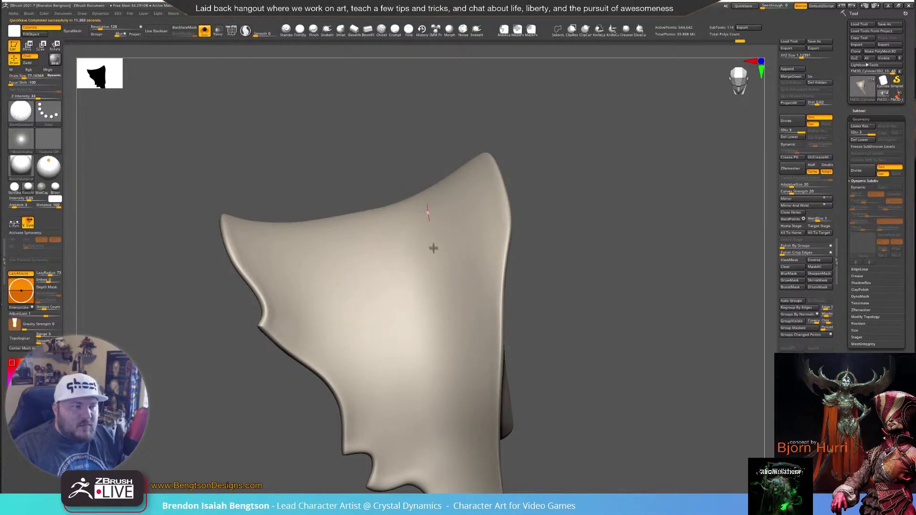
mouse_move(603, 359)
mouse_down()
mouse_move(607, 253)
mouse_move(618, 241)
mouse_up()
key(space)
key(space)
mouse_move(544, 206)
mouse_down()
mouse_move(548, 199)
mouse_move(606, 292)
mouse_move(595, 451)
mouse_move(679, 194)
mouse_move(670, 158)
mouse_up()
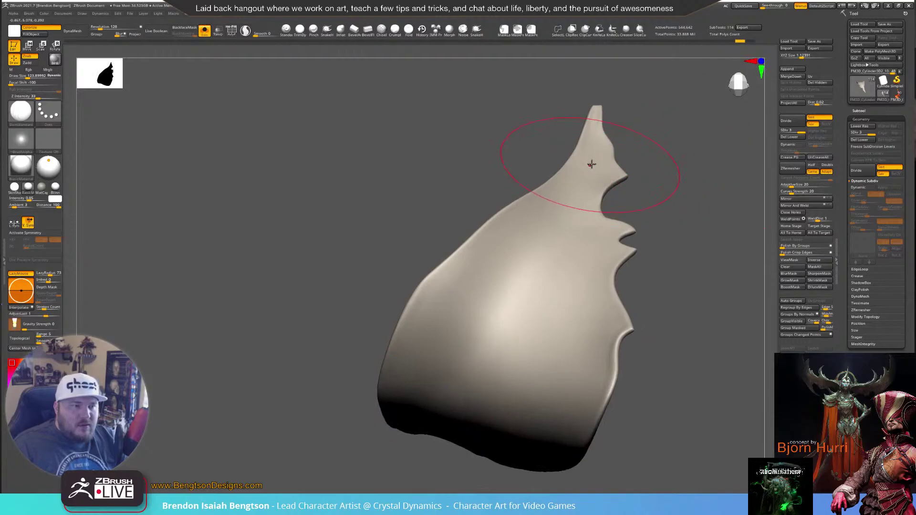
mouse_move(547, 219)
mouse_down()
mouse_move(473, 328)
mouse_move(426, 459)
mouse_up()
drag(335, 397, 411, 298)
alt+drag(641, 368, 595, 291)
Show the whole character and examine the creased shoulder plate in place from the front
key(ctrl+shift+s)
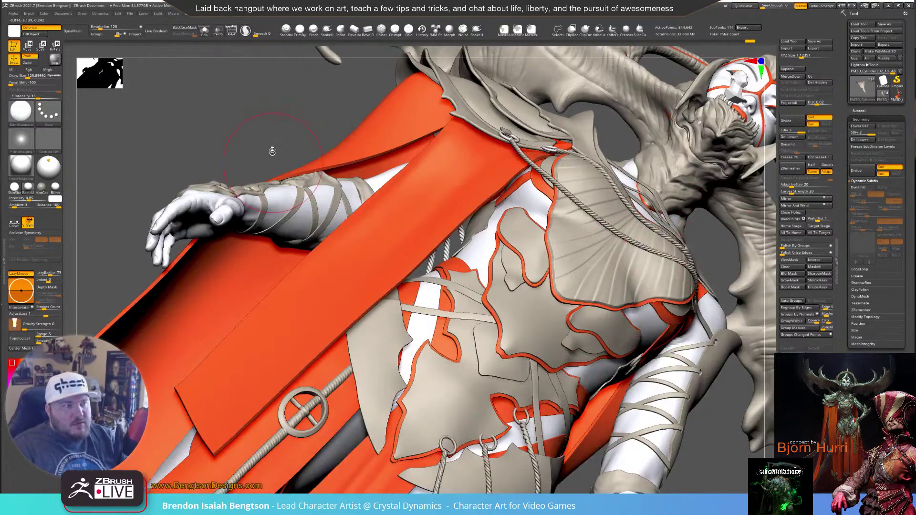
drag(272, 156, 287, 224)
drag(280, 365, 334, 270)
alt+drag(296, 298, 162, 356)
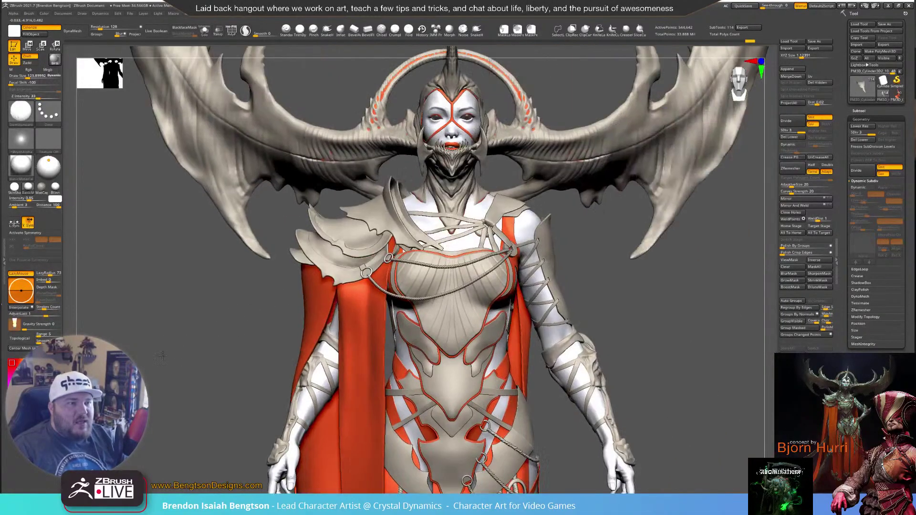
mouse_move(391, 232)
right_down()
mouse_move(406, 235)
mouse_move(387, 234)
mouse_move(444, 321)
right_up()
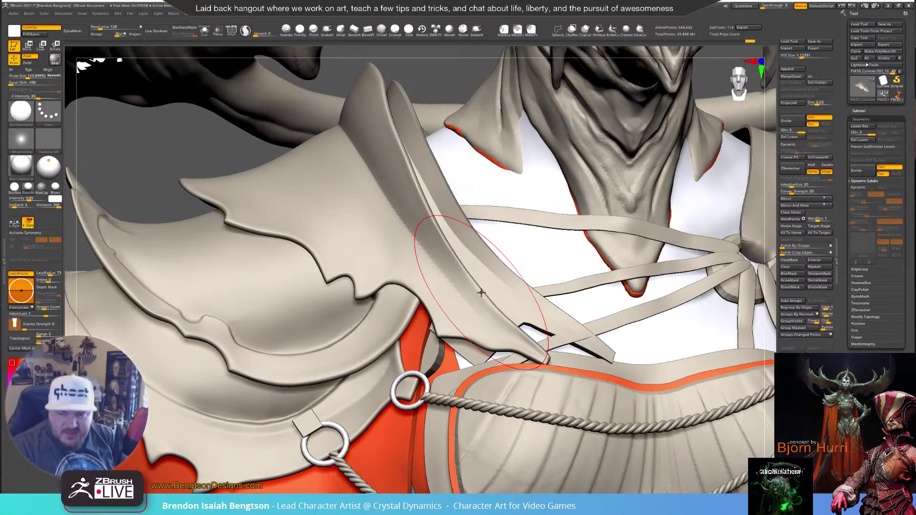
alt+right_drag(371, 191, 432, 303)
Isolate the shoulder plate and carve a crease down its rear flap from the raised fold toward the tip
key(alt+s)
right_drag(428, 253, 529, 213)
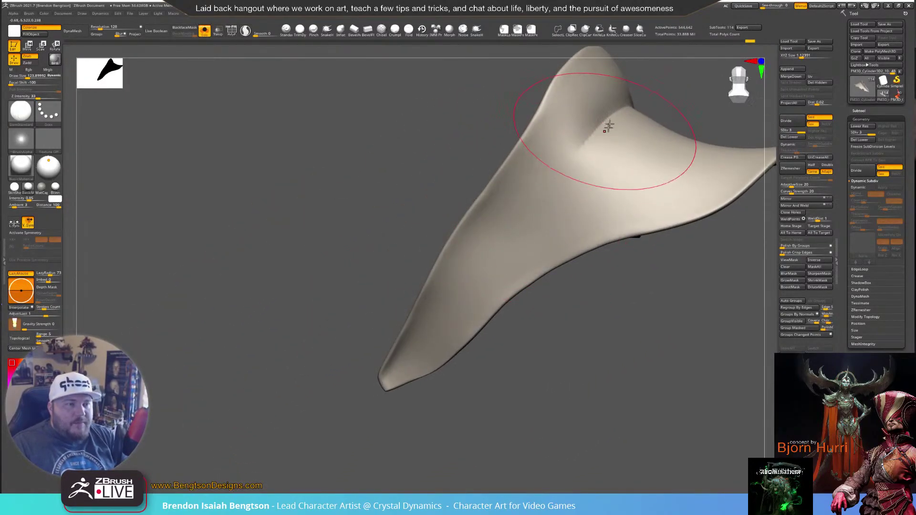
mouse_move(560, 166)
mouse_down()
mouse_move(449, 288)
mouse_move(406, 351)
mouse_up()
Reduce the brush size to about 25, undo the last stroke and smooth the jagged crease along the rear flap
mouse_move(490, 405)
right_down()
mouse_move(507, 392)
mouse_move(465, 184)
right_up()
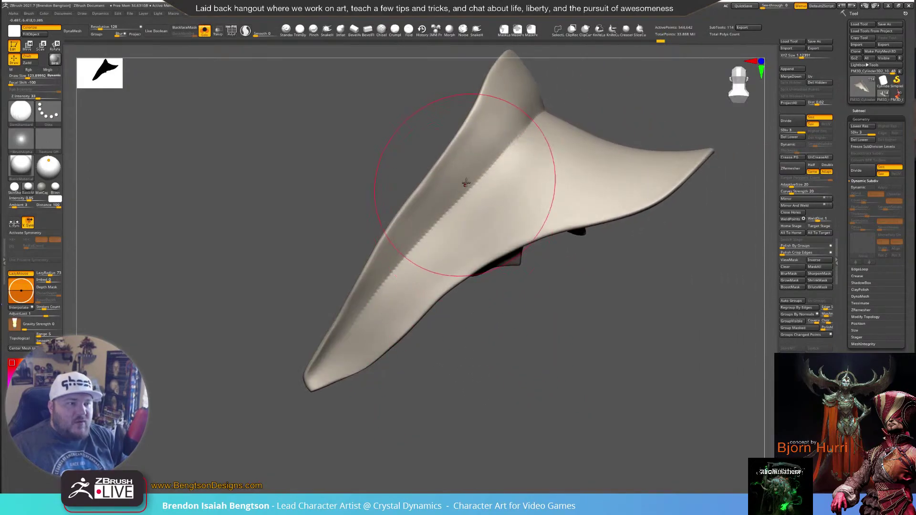
key(space)
drag(474, 192, 461, 192)
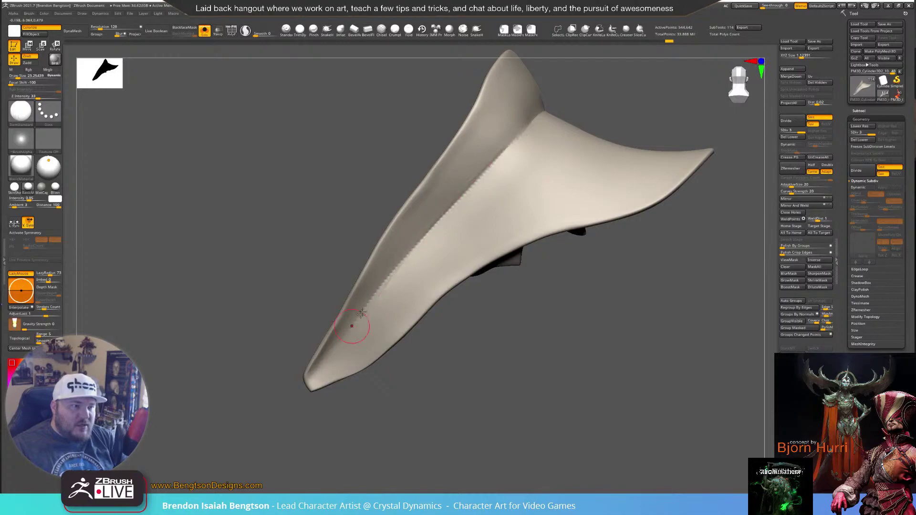
key(ctrl+z)
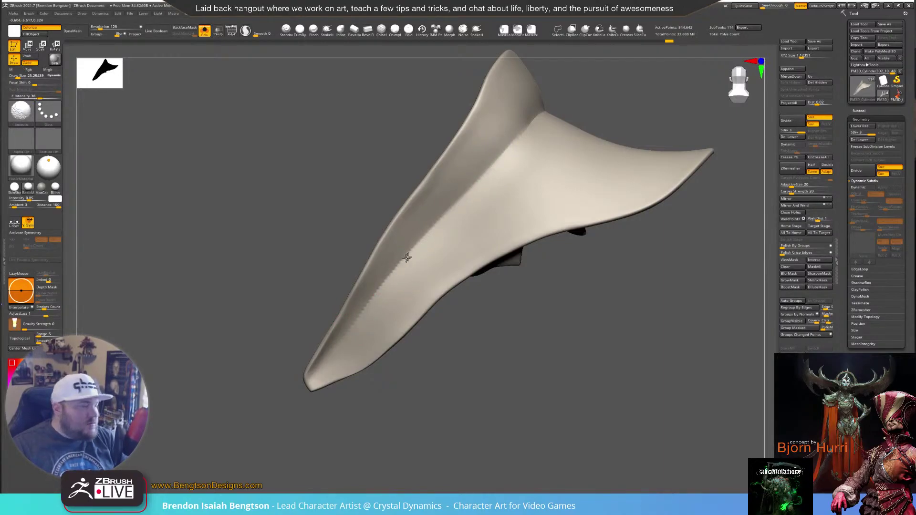
shift+drag(404, 262, 409, 254)
drag(469, 341, 482, 323)
shift+drag(421, 230, 406, 246)
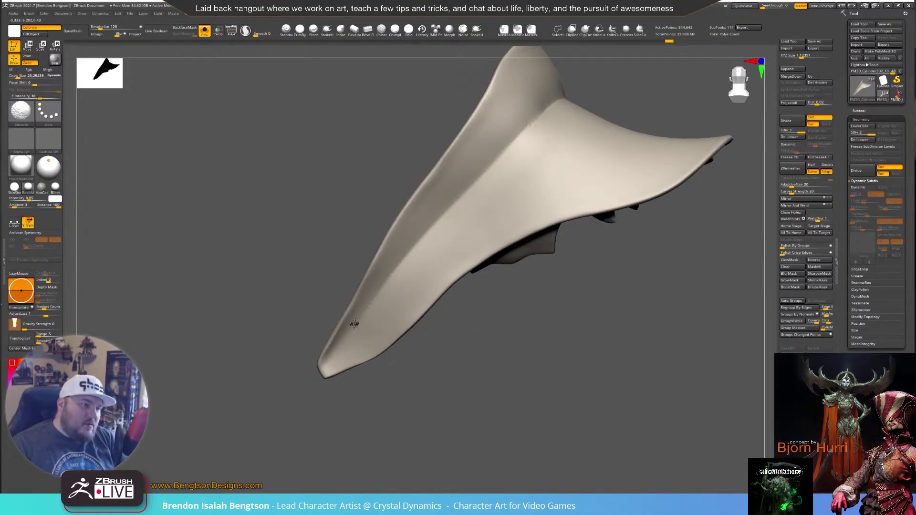
Smooth the upper part of the jagged crease on the plate's scalloped side, below the raised collar
mouse_move(542, 316)
mouse_down()
mouse_move(525, 334)
mouse_move(516, 376)
mouse_move(489, 362)
mouse_move(529, 220)
mouse_move(594, 156)
mouse_move(414, 241)
mouse_up()
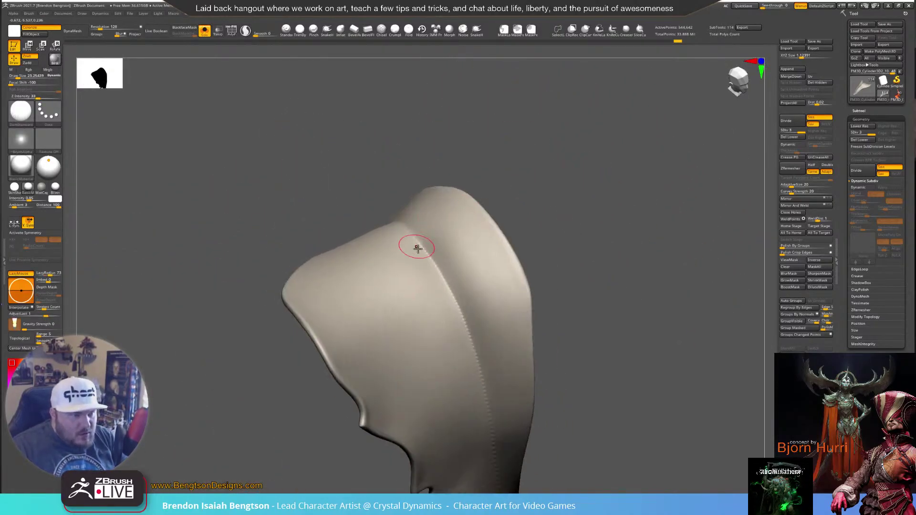
key(shift)
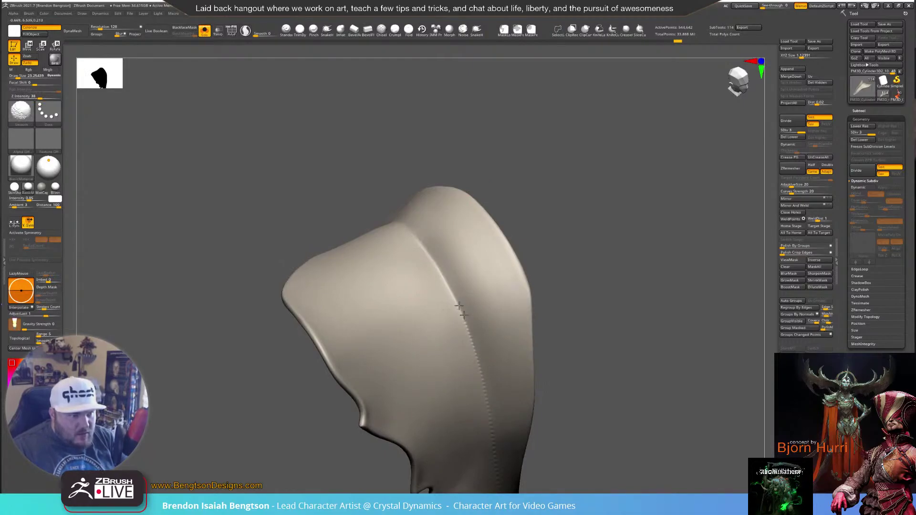
shift+drag(458, 309, 467, 330)
mouse_move(575, 286)
alt+mouse_down()
mouse_move(568, 191)
mouse_move(561, 206)
alt+mouse_up()
shift+drag(426, 213, 439, 239)
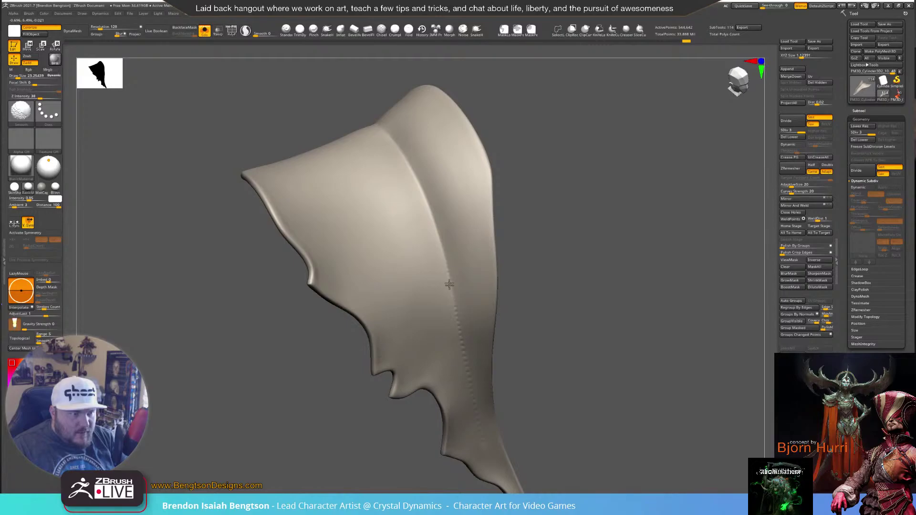
Smooth the rest of the crease down toward the pointed lower tip of the scalloped side
alt+drag(585, 291, 561, 234)
drag(603, 276, 603, 253)
shift+drag(462, 229, 442, 270)
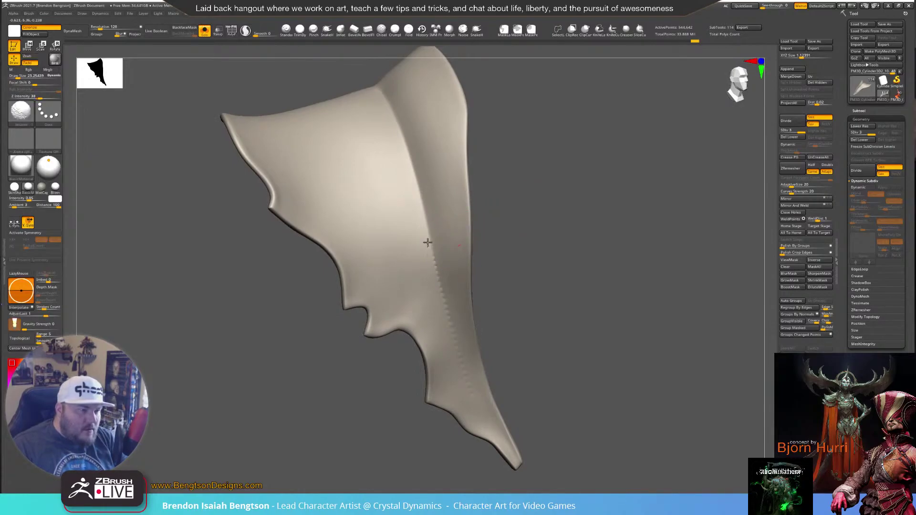
drag(519, 313, 482, 268)
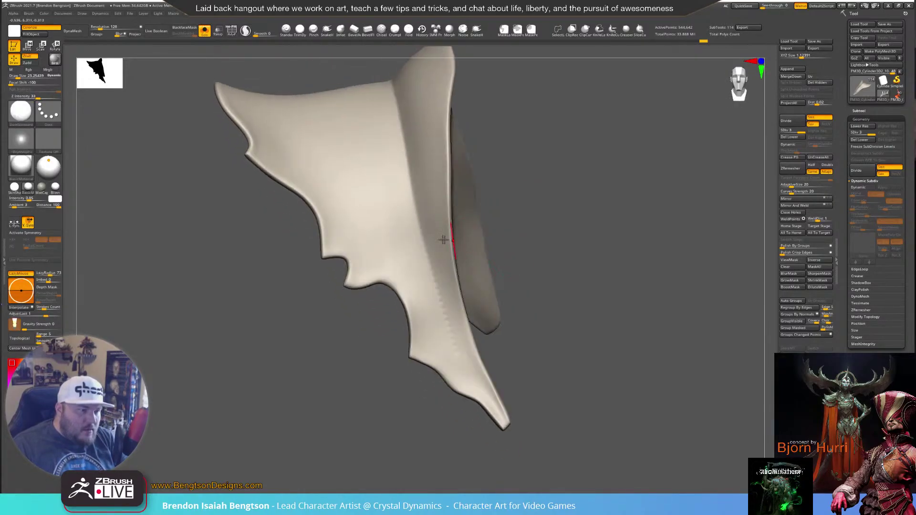
shift+drag(418, 232, 429, 264)
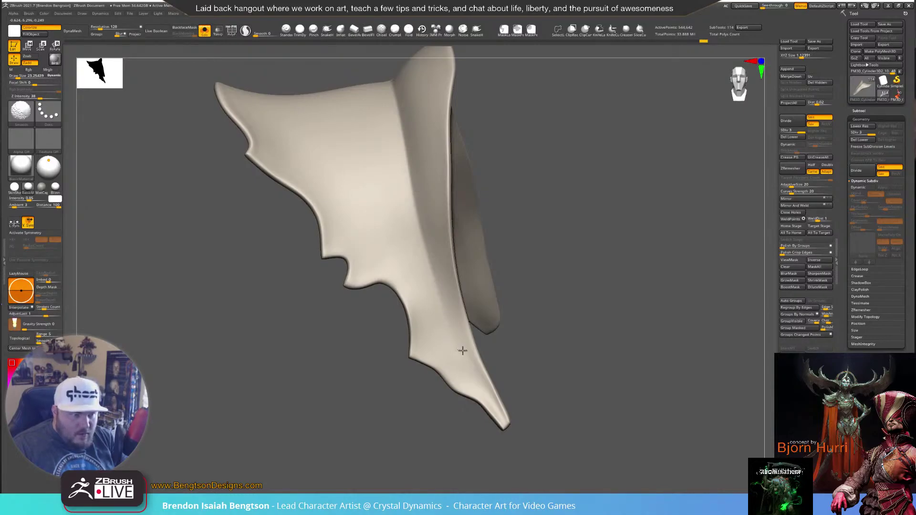
alt+drag(595, 282, 580, 210)
mouse_move(580, 210)
mouse_down()
mouse_move(564, 191)
mouse_move(588, 235)
mouse_move(599, 219)
mouse_move(593, 212)
mouse_up()
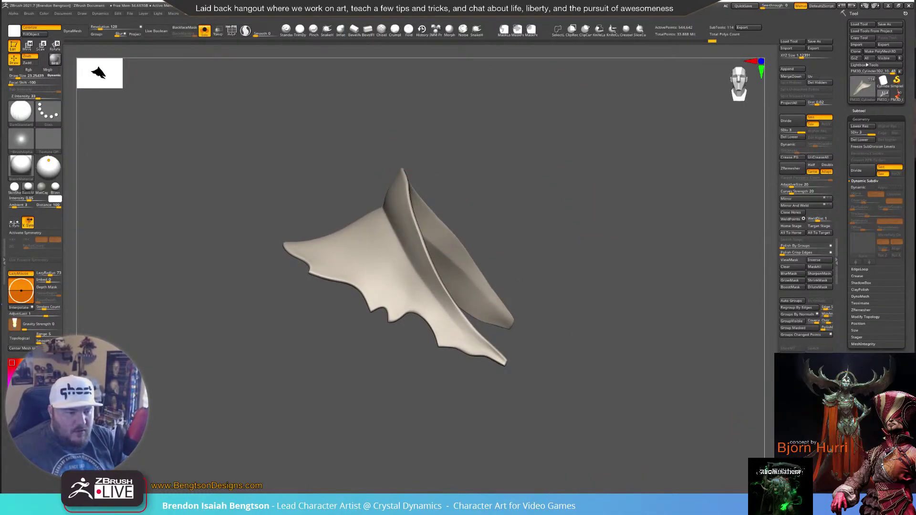
Bring up the concept painting and examine the layered shoulder armor up close, then put it away
mouse_move(456, 501)
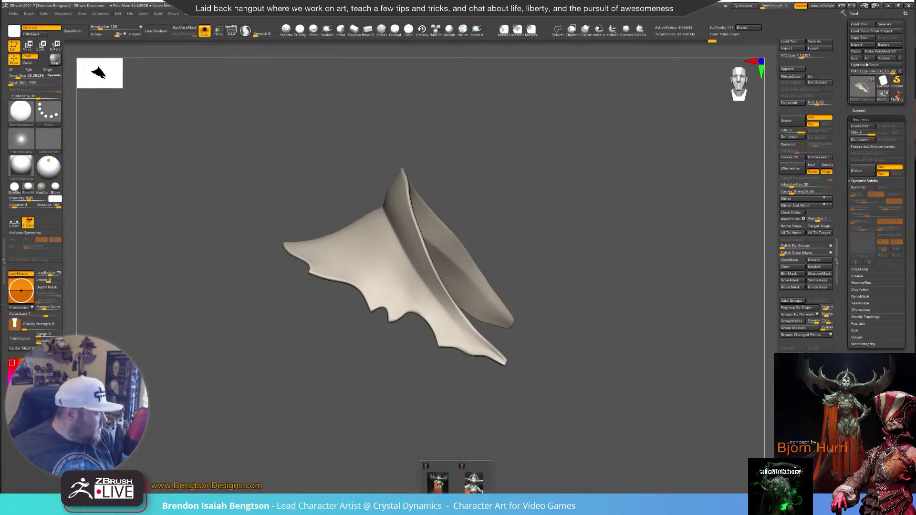
mouse_move(474, 490)
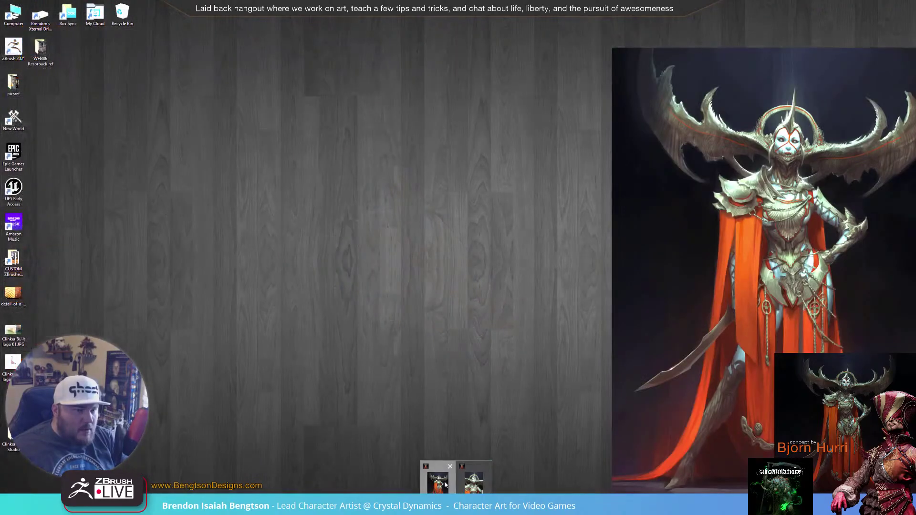
click(446, 484)
scroll(719, 167, up, 5)
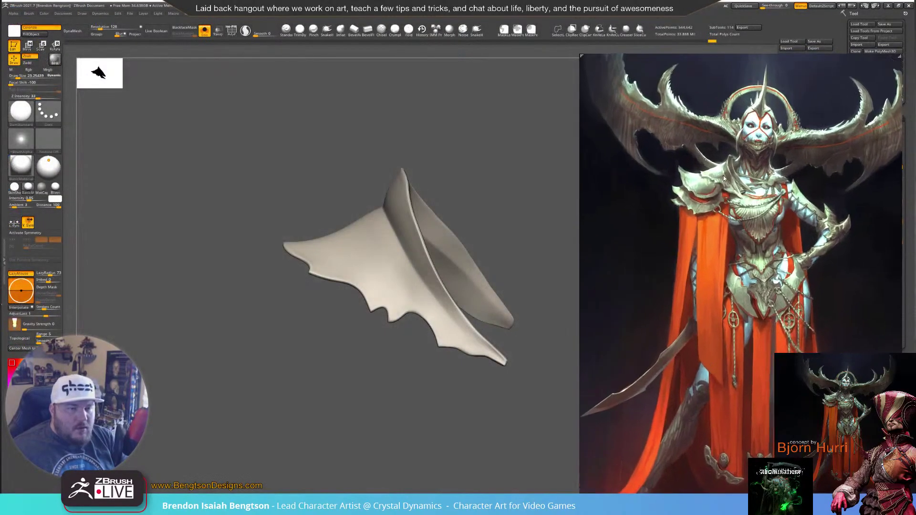
scroll(716, 157, up, 3)
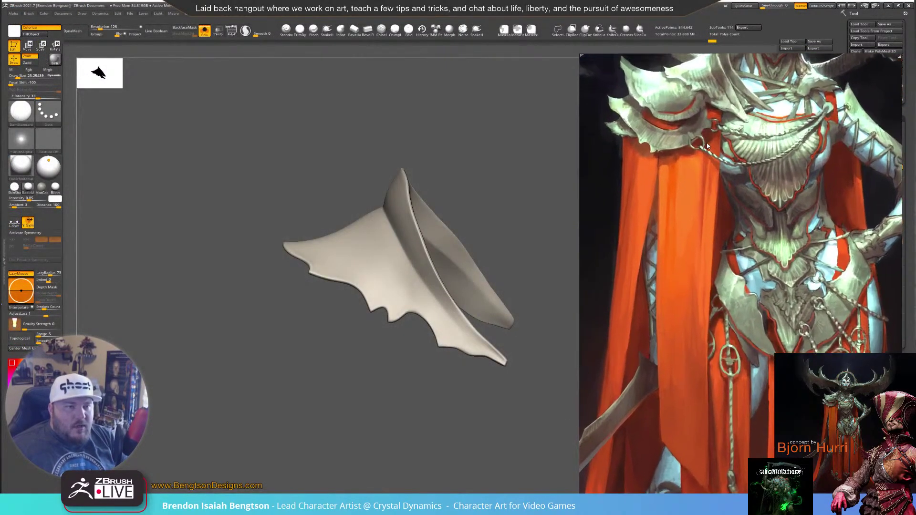
drag(709, 149, 710, 329)
scroll(710, 329, up, 2)
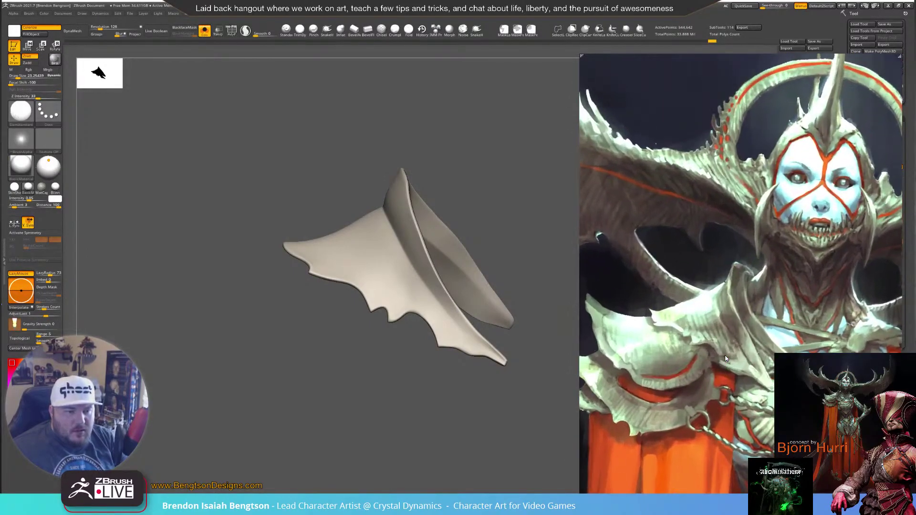
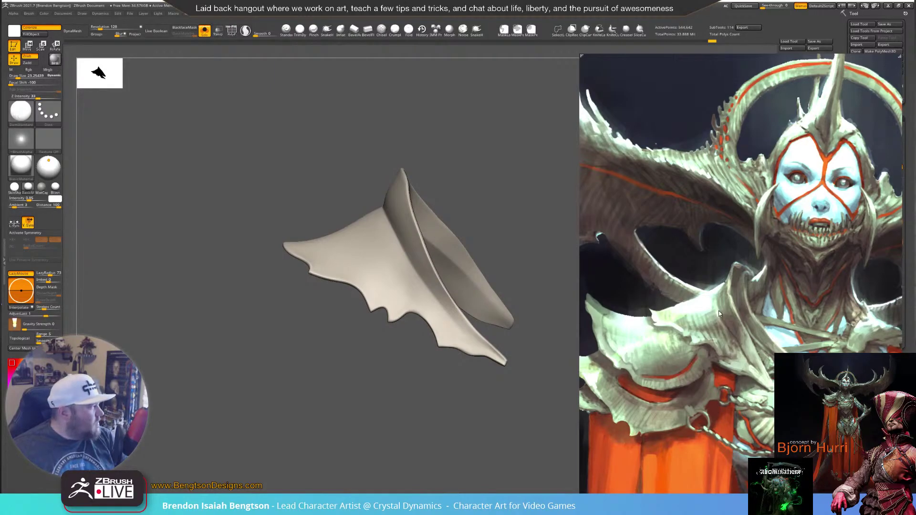
right_drag(779, 302, 792, 284)
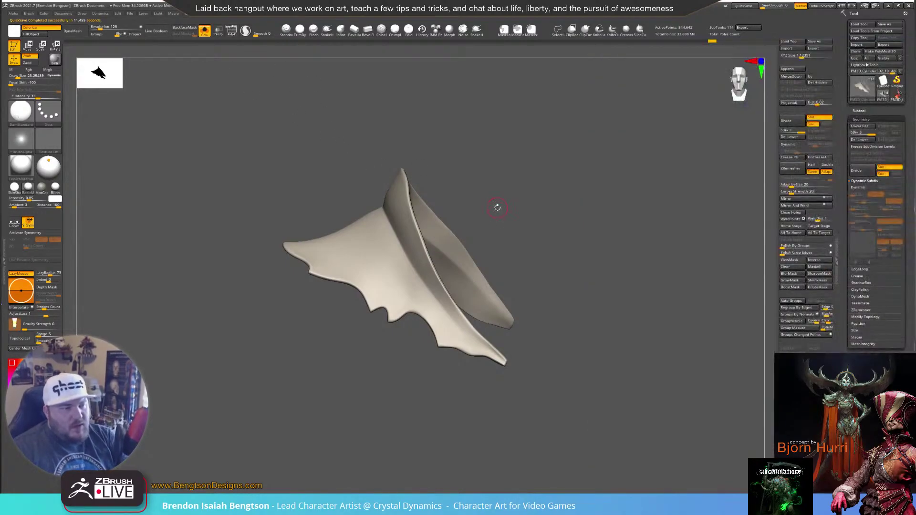
Enlarge the brush to about 42 and refine the crease along the inside of the plate's rear flap
mouse_move(614, 201)
mouse_down()
mouse_move(591, 203)
mouse_move(565, 177)
mouse_move(600, 174)
mouse_move(610, 212)
mouse_up()
key(space)
click(669, 179)
drag(669, 179, 671, 179)
mouse_move(591, 357)
alt+mouse_down()
mouse_move(452, 381)
mouse_move(461, 315)
alt+mouse_up()
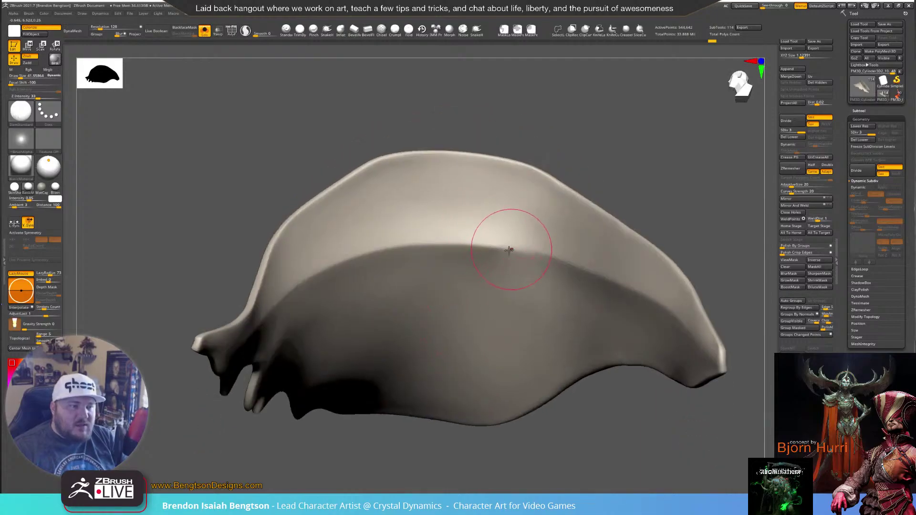
mouse_move(624, 148)
mouse_down()
mouse_move(359, 152)
mouse_move(317, 173)
mouse_move(354, 142)
mouse_up()
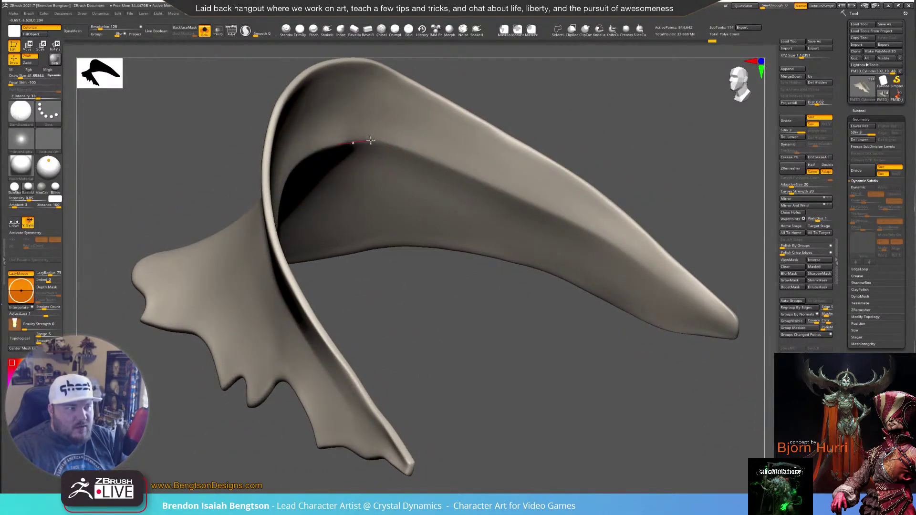
drag(458, 302, 401, 206)
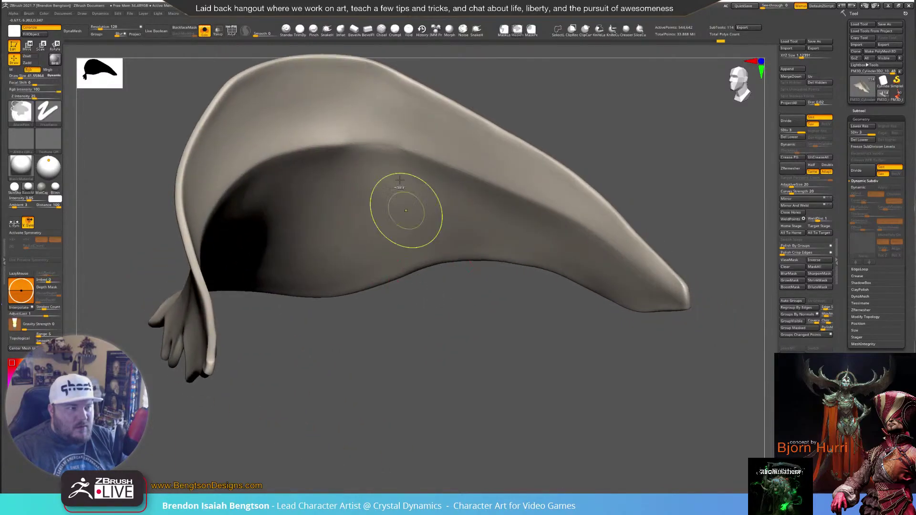
drag(347, 143, 421, 152)
Refine the crease on the outer side of the rear flap and smooth its upper section
right_drag(470, 193, 389, 174)
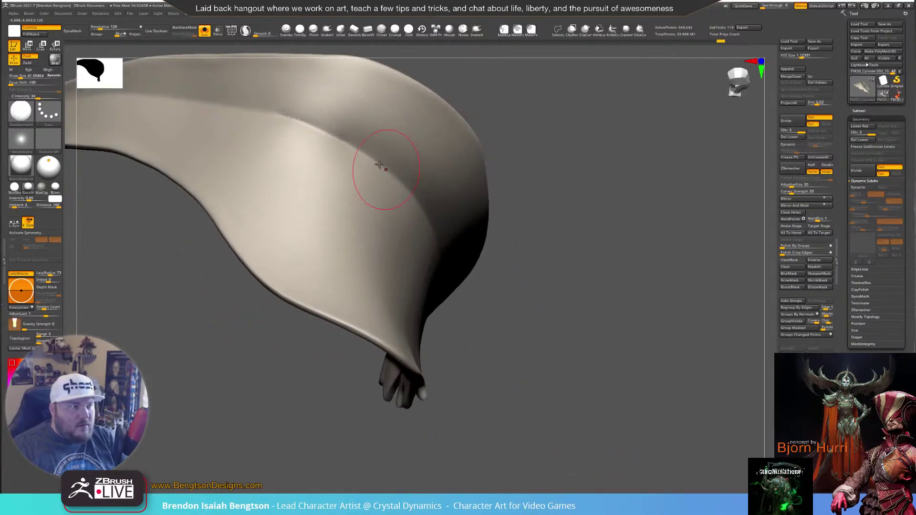
right_click(336, 145)
drag(345, 150, 342, 150)
shift+drag(266, 116, 305, 124)
Reduce the brush size to about 21 and smooth the rim near the outer tip of the scalloped side
mouse_move(696, 296)
right_down()
mouse_move(643, 202)
mouse_move(647, 225)
mouse_move(620, 246)
mouse_move(747, 204)
mouse_move(702, 206)
right_up()
key(space)
drag(324, 265, 330, 264)
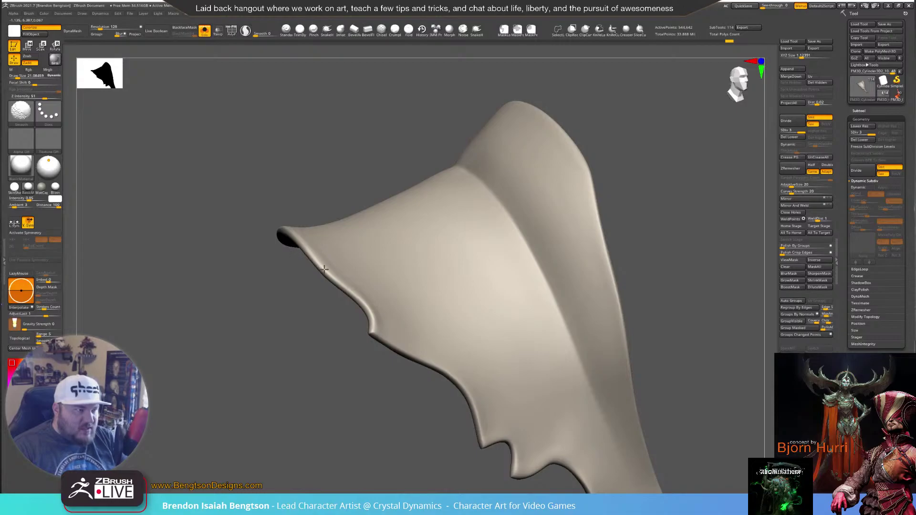
right_drag(319, 264, 295, 219)
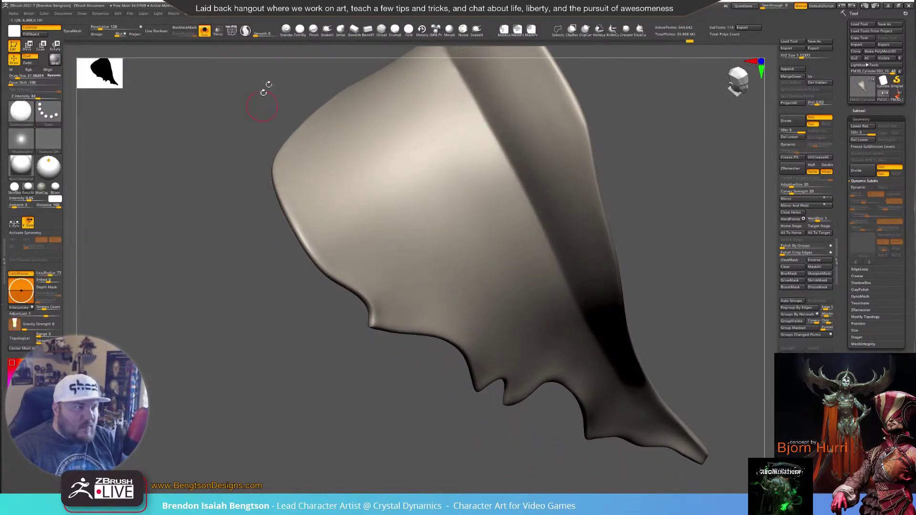
Sharpen the upper rim of the scalloped side with the Pinch brush, from the outer tip toward the first notch
click(313, 30)
mouse_move(294, 227)
right_down()
mouse_move(266, 254)
mouse_move(278, 274)
right_up()
mouse_move(300, 256)
mouse_down()
mouse_move(289, 230)
mouse_move(377, 337)
mouse_move(399, 343)
mouse_move(427, 387)
mouse_up()
mouse_move(366, 382)
alt+right_down()
mouse_move(302, 302)
mouse_move(306, 225)
alt+right_up()
mouse_move(334, 269)
mouse_down()
mouse_move(350, 282)
mouse_move(367, 337)
mouse_up()
mouse_move(407, 401)
alt+right_down()
mouse_move(402, 349)
mouse_move(350, 252)
alt+right_up()
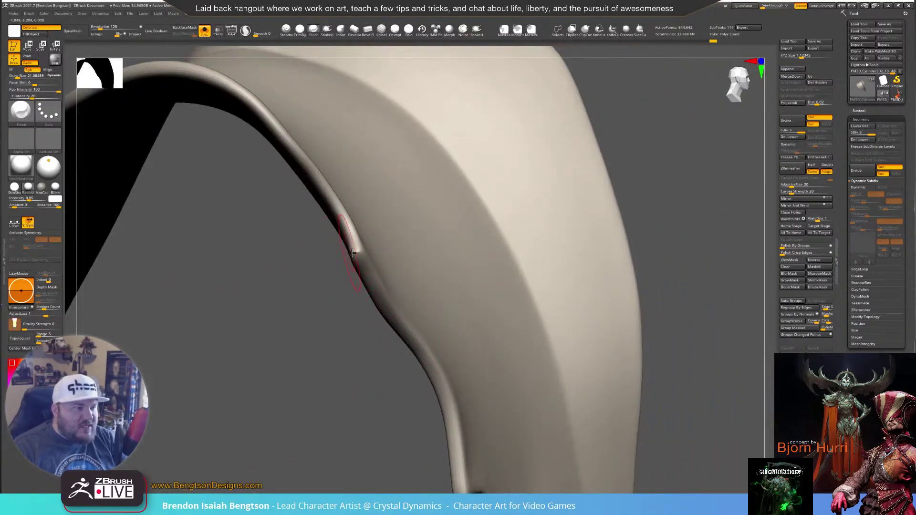
Continue pinching the scalloped rim around and beyond the first notch to tighten its edge
right_drag(344, 317, 305, 251)
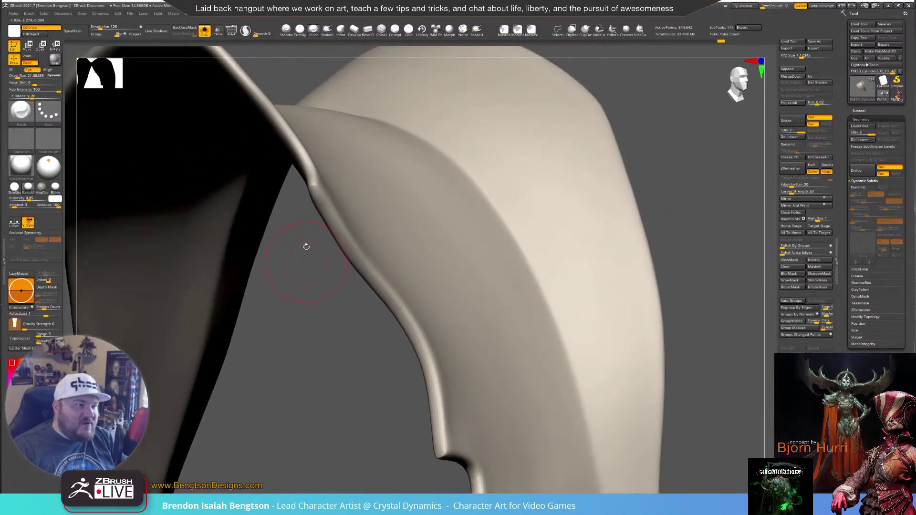
mouse_move(317, 192)
mouse_down()
mouse_move(423, 369)
mouse_move(429, 403)
mouse_up()
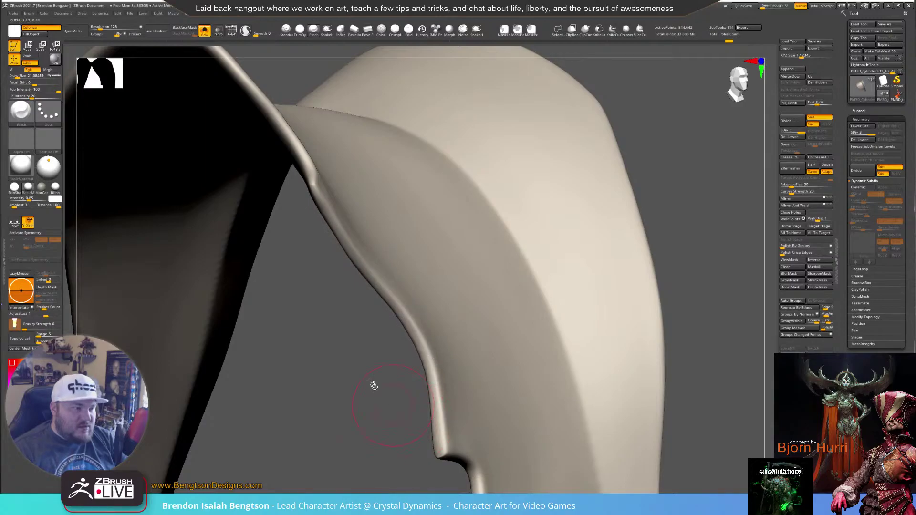
key(f)
mouse_move(333, 280)
mouse_down()
mouse_move(289, 262)
mouse_move(274, 266)
mouse_move(292, 304)
mouse_move(270, 288)
mouse_move(272, 248)
mouse_move(283, 292)
mouse_move(342, 287)
mouse_move(328, 250)
mouse_move(176, 159)
mouse_move(320, 241)
mouse_move(376, 319)
mouse_move(411, 441)
mouse_up()
mouse_move(334, 399)
mouse_down()
mouse_move(300, 317)
mouse_move(286, 307)
mouse_up()
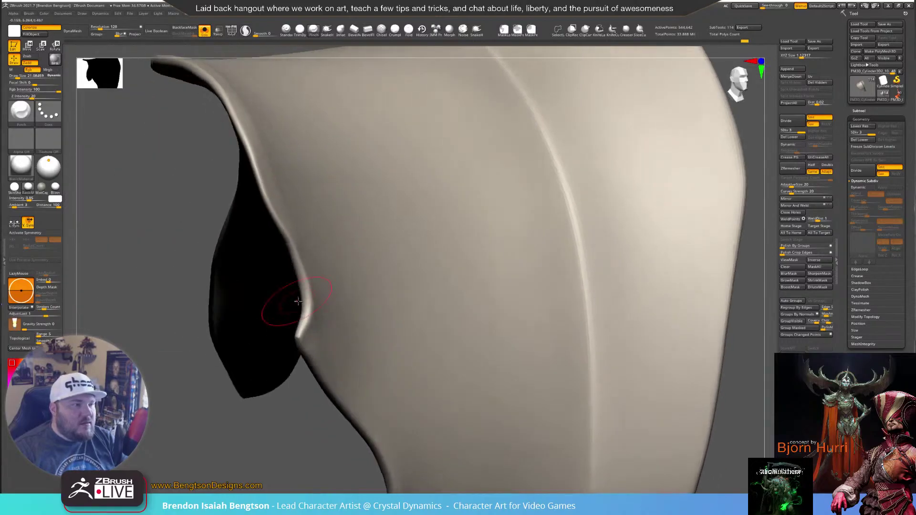
mouse_move(282, 408)
mouse_down()
mouse_move(311, 266)
mouse_move(357, 296)
mouse_move(355, 317)
mouse_move(324, 341)
mouse_move(261, 365)
mouse_move(333, 237)
mouse_up()
Reduce the brush size to about 12 and smooth the surface just inside the outer rim down to the first notch
key(shift)
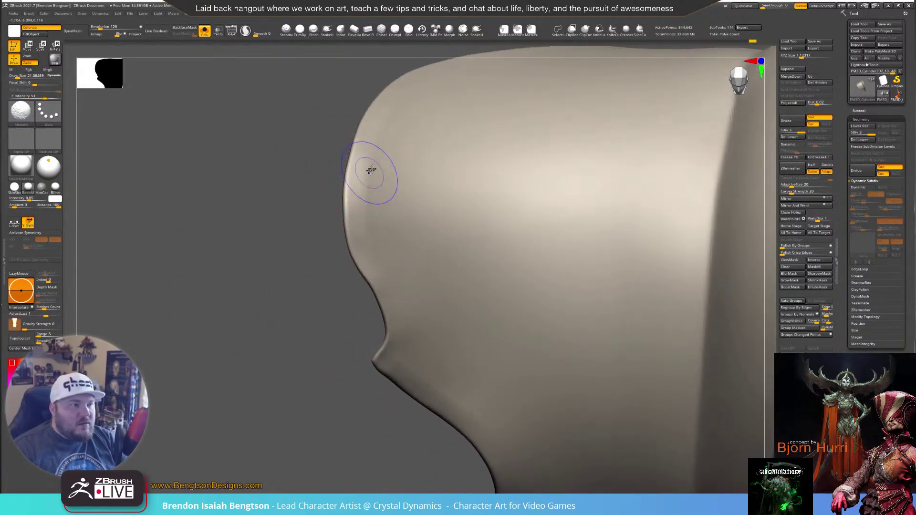
key(space)
drag(378, 167, 385, 187)
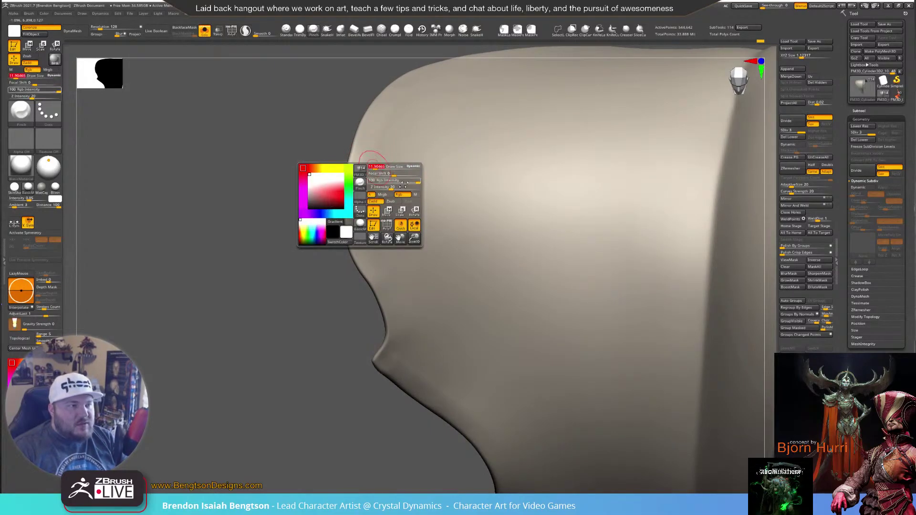
mouse_move(388, 156)
shift+mouse_down()
mouse_move(370, 176)
mouse_move(404, 100)
mouse_move(374, 239)
shift+mouse_up()
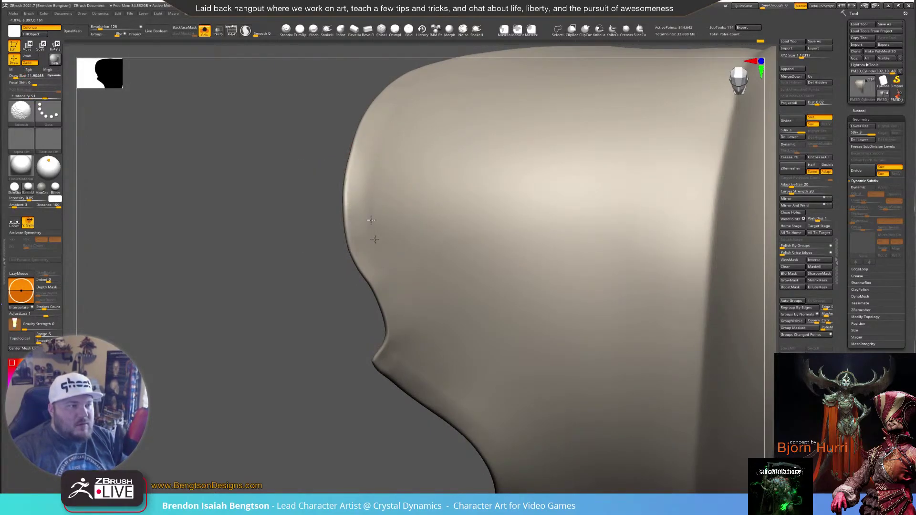
drag(307, 282, 337, 304)
drag(278, 337, 234, 282)
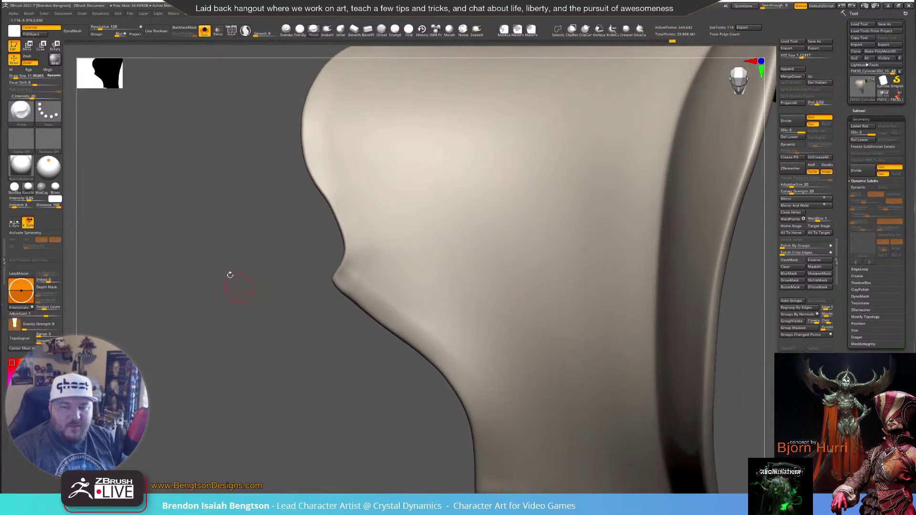
shift+drag(345, 174, 365, 283)
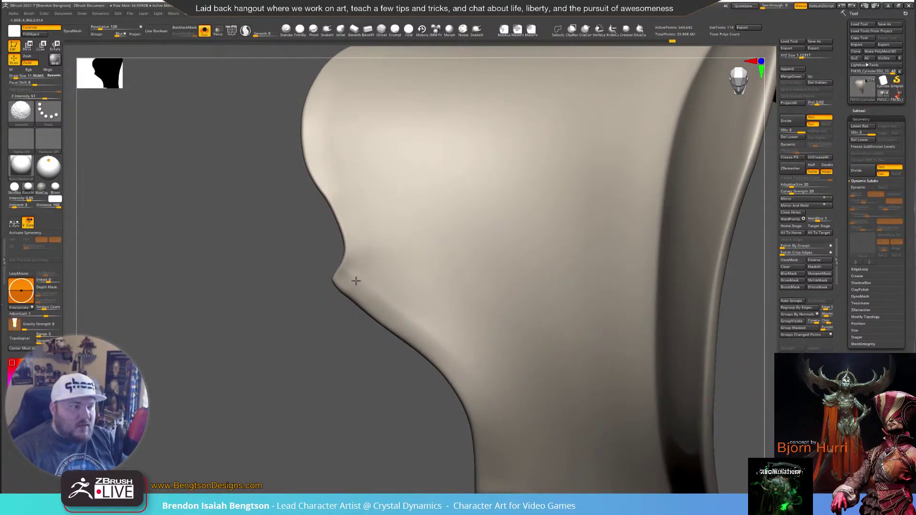
Flatten the surface along the outer rim near the first notch with the hPolish brush
alt+right_drag(411, 312, 345, 249)
right_drag(340, 293, 311, 296)
key(b)
key(h)
key(p)
mouse_move(292, 232)
mouse_down()
mouse_move(317, 248)
mouse_move(289, 266)
mouse_up()
mouse_move(290, 266)
right_down()
mouse_move(328, 220)
mouse_move(344, 172)
right_up()
mouse_move(397, 200)
right_down()
mouse_move(405, 213)
mouse_move(354, 286)
mouse_move(260, 372)
right_up()
Show the full character and compare the layered shoulder armor with the concept painting, then put the painting away
key(f)
right_drag(222, 277, 248, 291)
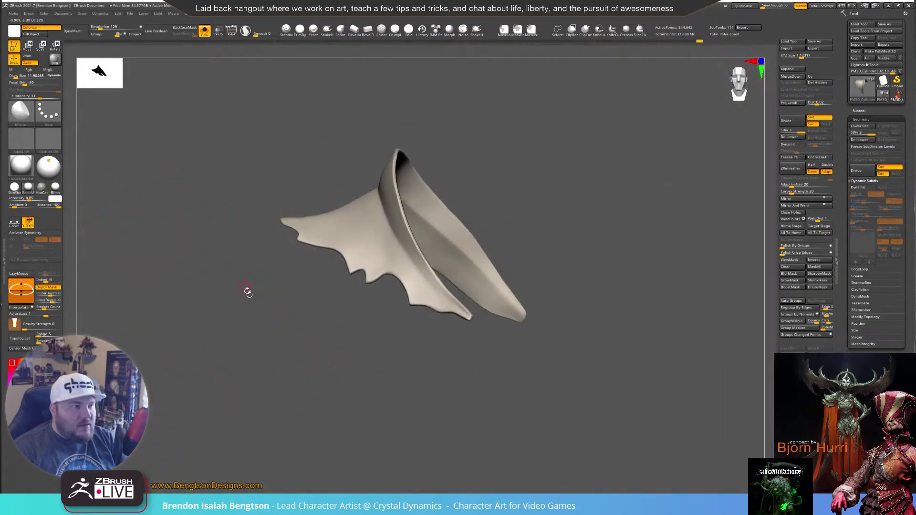
key(b)
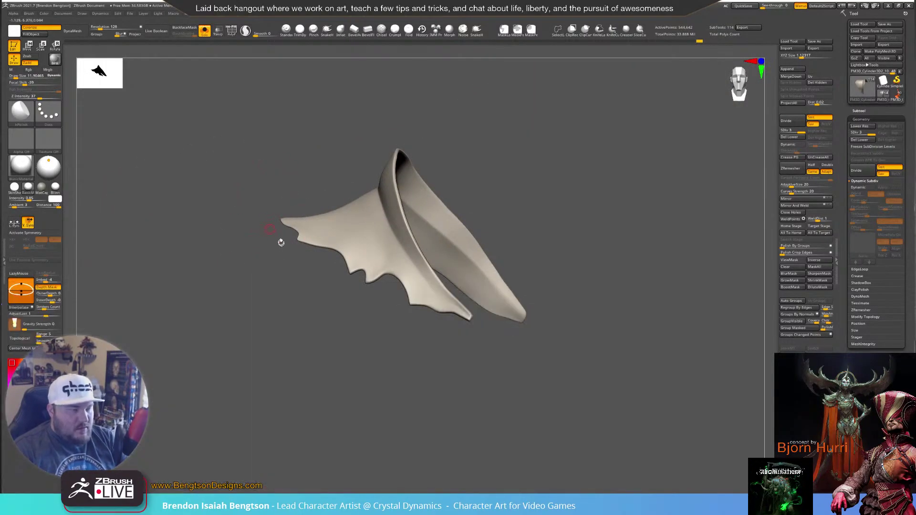
key(v)
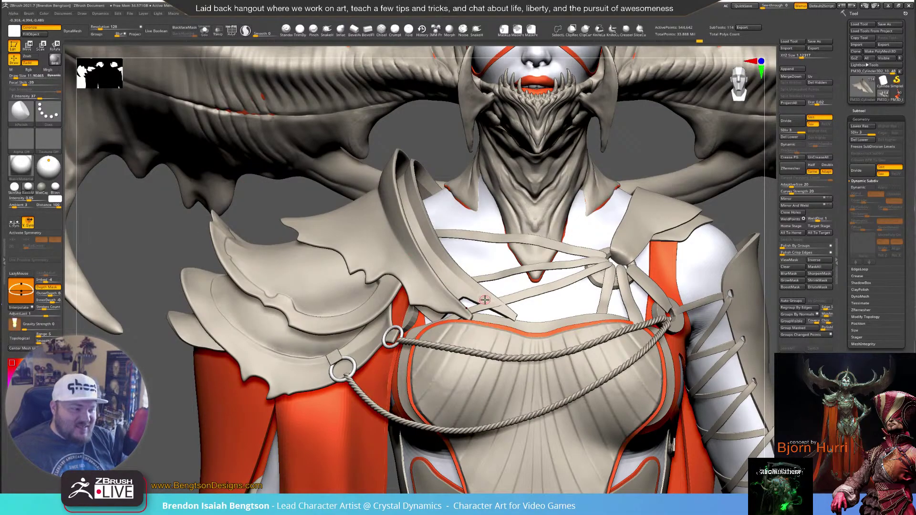
mouse_move(232, 506)
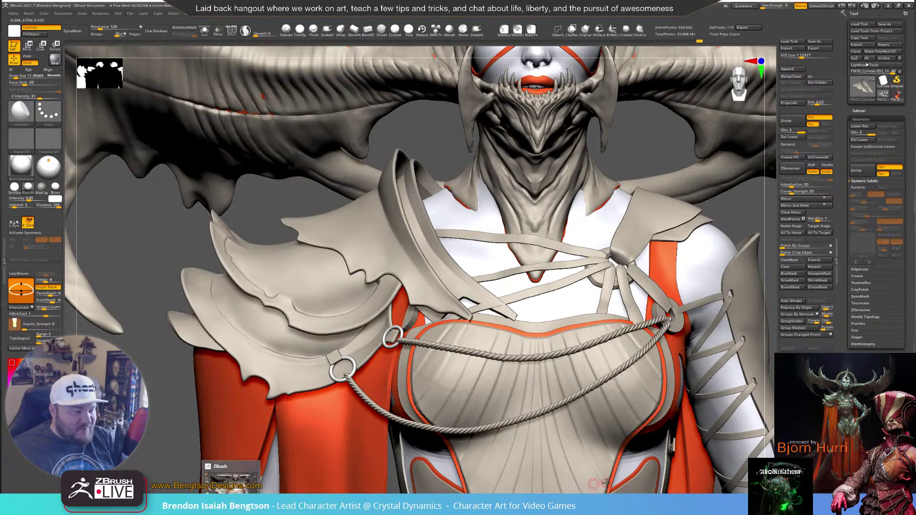
click(438, 482)
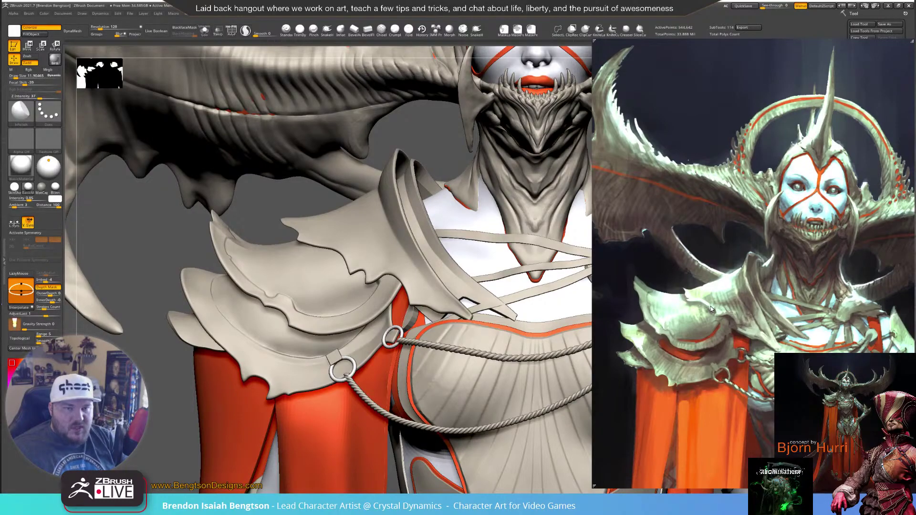
click(661, 6)
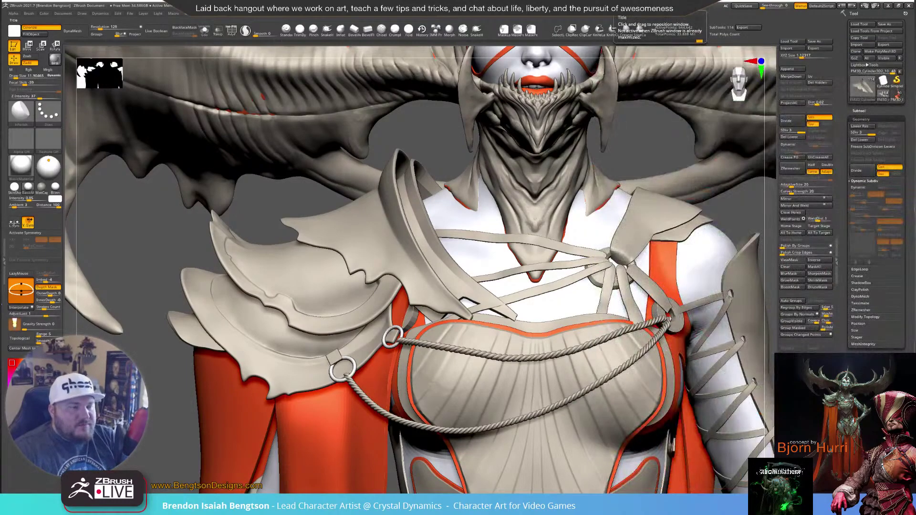
Lower the shoulder plate to subdivision level 1, isolate it and smooth the edge of its outer lobe
key(shift+d)
key(shift+d)
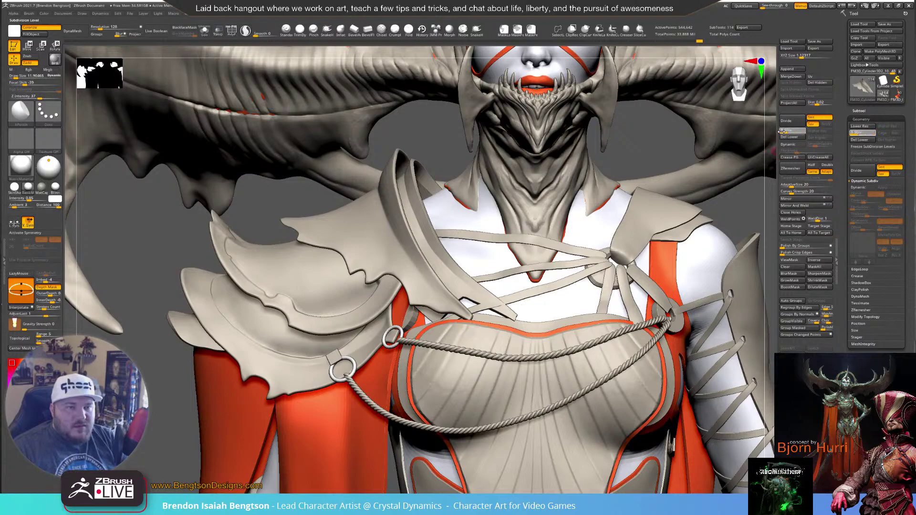
key(alt+s)
key(f)
mouse_move(334, 248)
alt+right_down()
mouse_move(351, 277)
mouse_move(332, 256)
mouse_move(340, 254)
mouse_move(338, 311)
mouse_move(323, 300)
alt+right_up()
shift+drag(278, 214, 275, 249)
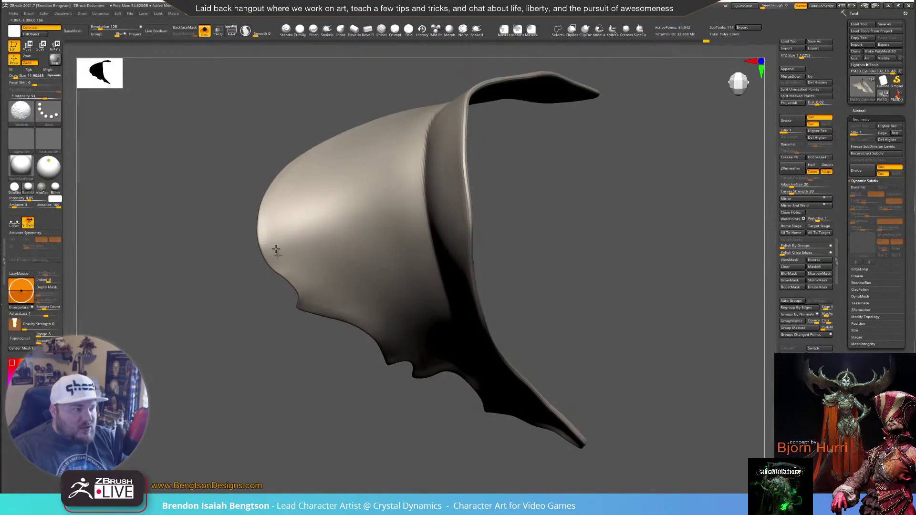
right_drag(232, 245, 321, 260)
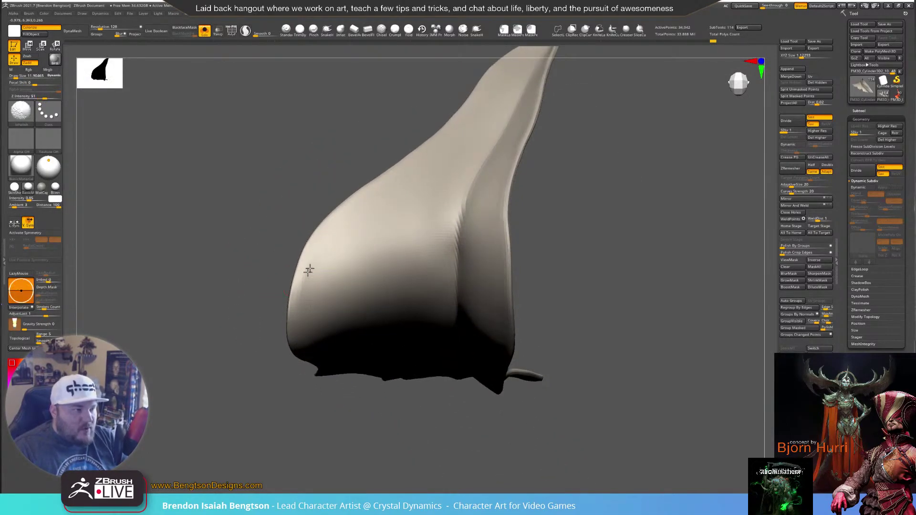
mouse_move(306, 292)
right_down()
mouse_move(265, 318)
mouse_move(267, 281)
mouse_move(233, 219)
right_up()
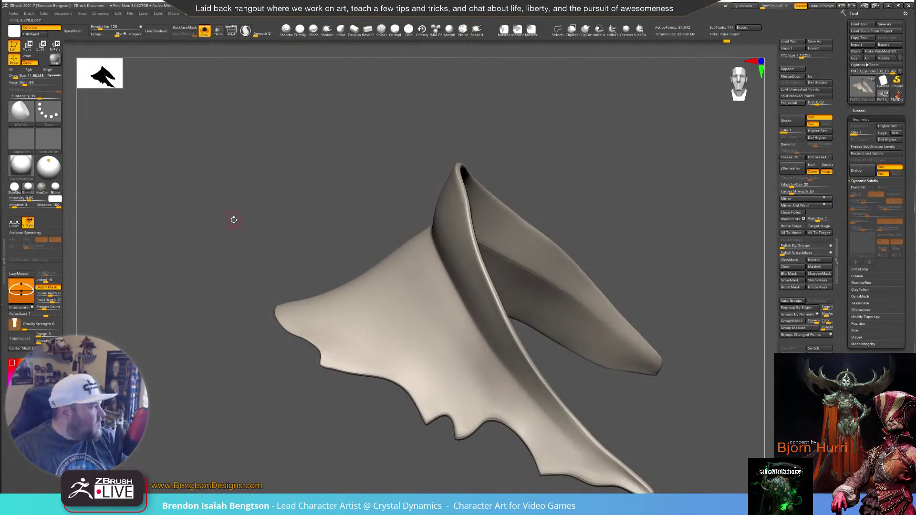
Enlarge the brush to about 39 and check the plate's outer lobe from several angles
right_drag(307, 212, 315, 296)
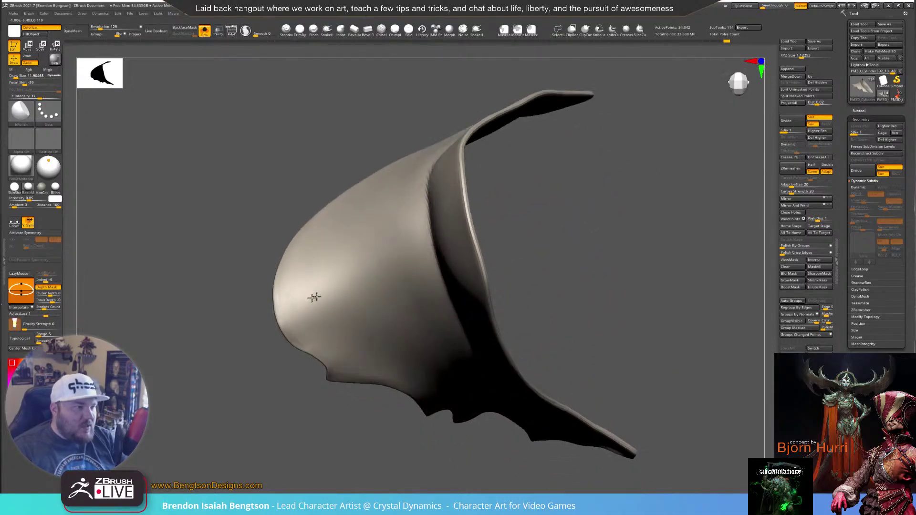
right_drag(269, 344, 384, 203)
mouse_move(296, 313)
right_down()
mouse_move(272, 344)
mouse_move(287, 305)
mouse_move(292, 323)
mouse_move(281, 318)
mouse_move(348, 239)
right_up()
key(shift)
key(space)
drag(315, 286, 332, 287)
right_drag(331, 287, 316, 293)
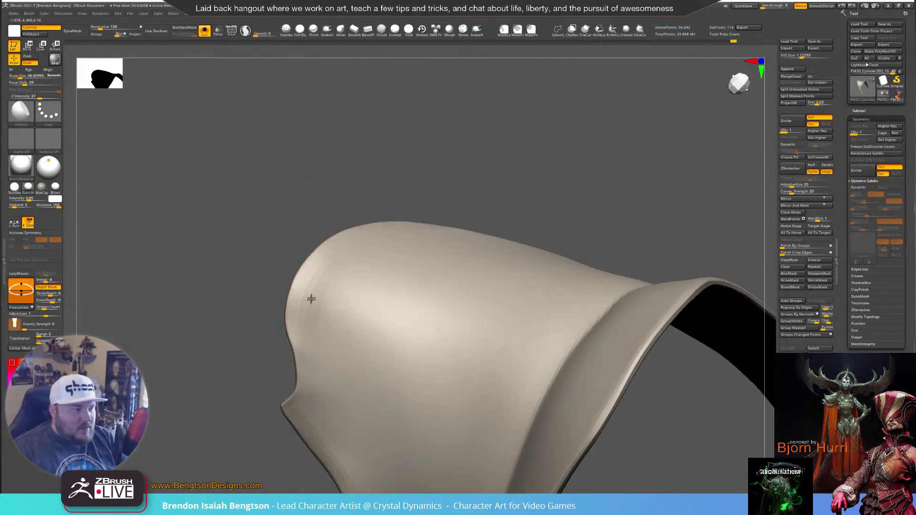
right_drag(348, 207, 366, 117)
right_drag(404, 210, 373, 172)
Switch from the move gizmo to the transpose line and lay it across the outer lobe toward its edge
key(w)
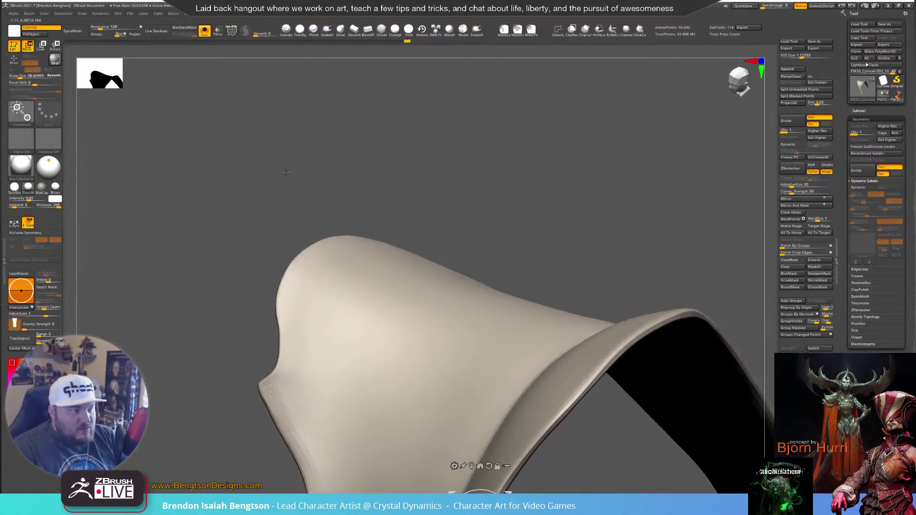
click(382, 273)
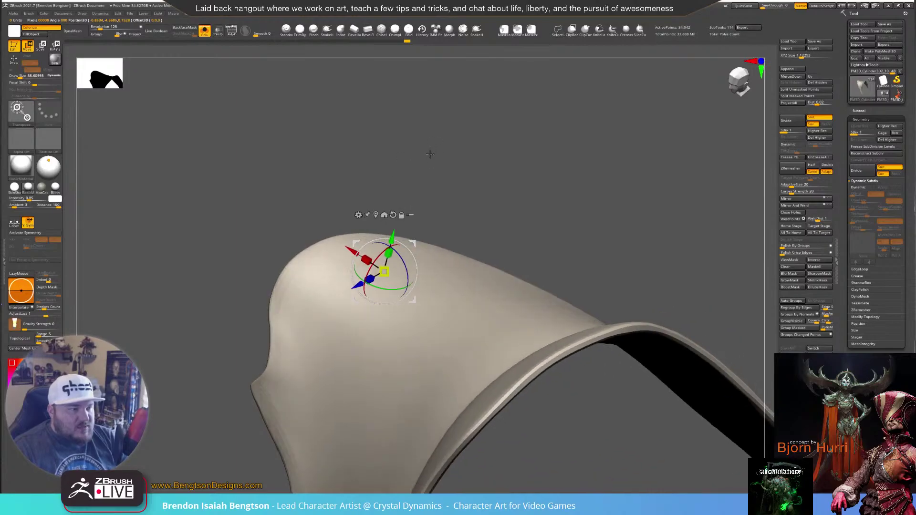
right_drag(415, 181, 424, 146)
key(y)
right_drag(477, 167, 477, 161)
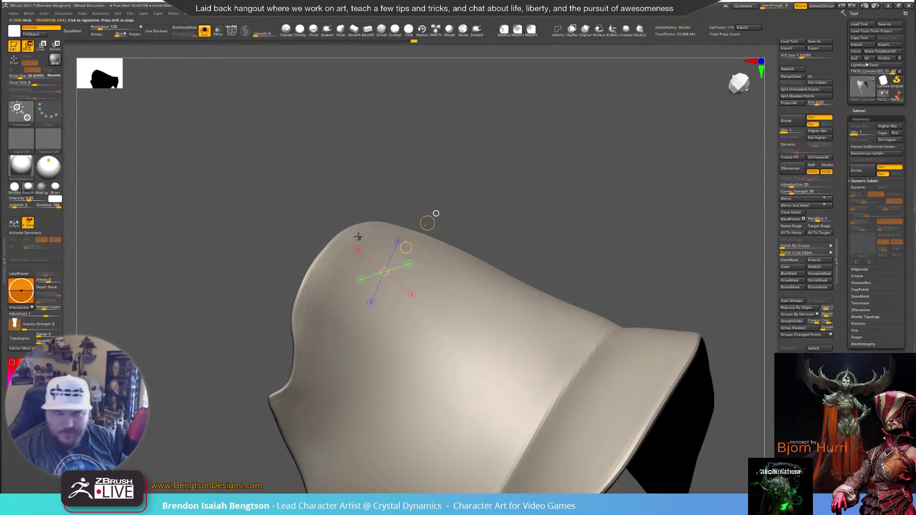
right_drag(424, 199, 527, 247)
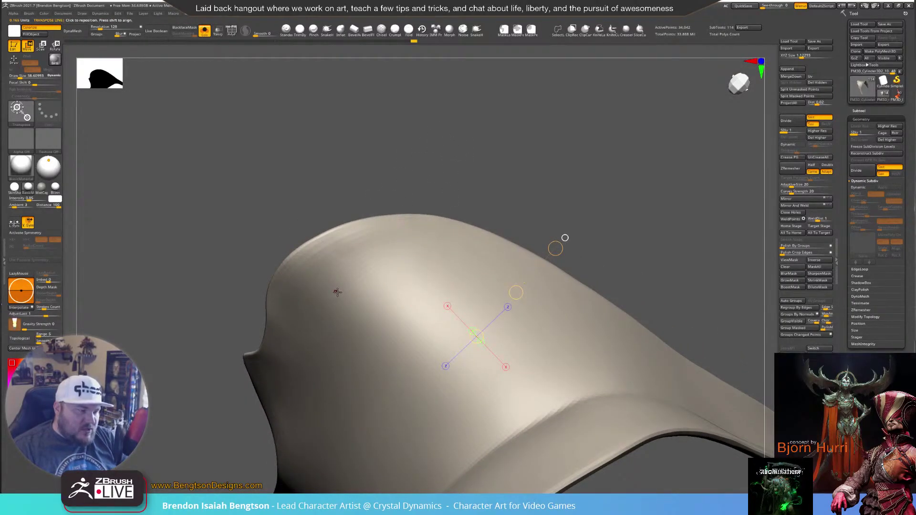
drag(337, 297, 293, 252)
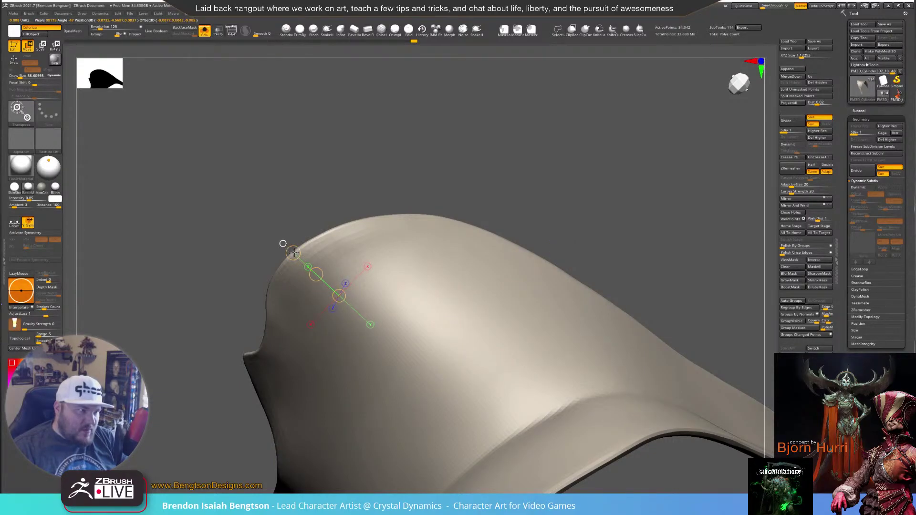
Extend the transpose line out past the shoulder plate's outer tip and bend the tip with it
right_drag(517, 171, 435, 168)
right_drag(282, 240, 360, 204)
right_drag(275, 256, 274, 255)
drag(274, 255, 216, 223)
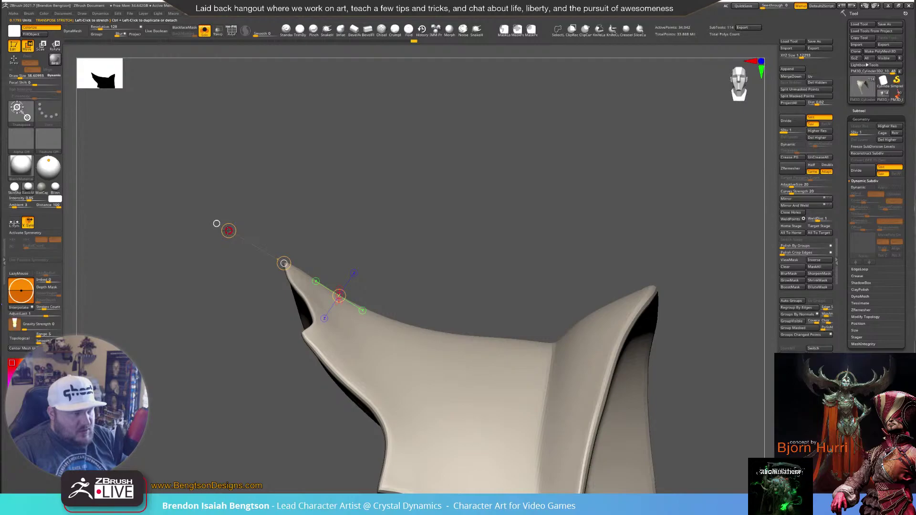
drag(229, 231, 368, 149)
drag(446, 143, 432, 156)
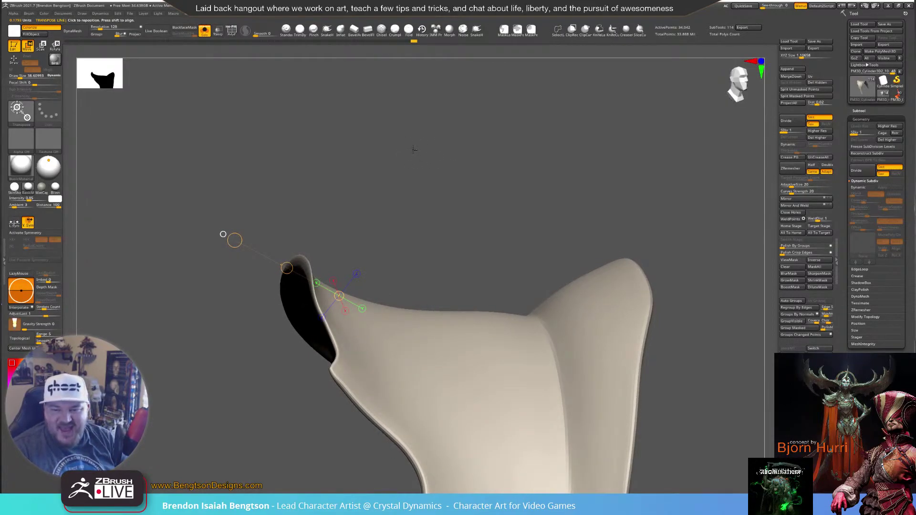
mouse_move(472, 169)
mouse_down()
mouse_move(492, 156)
mouse_move(484, 145)
mouse_move(481, 164)
mouse_move(467, 164)
mouse_up()
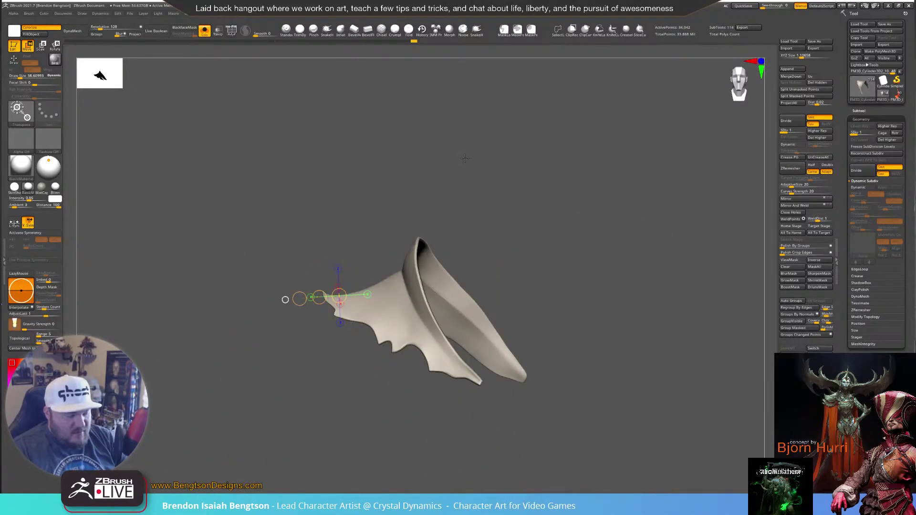
Show the full character to check the bent tip against the neighbouring shoulder armor, then isolate the plate again
key(q)
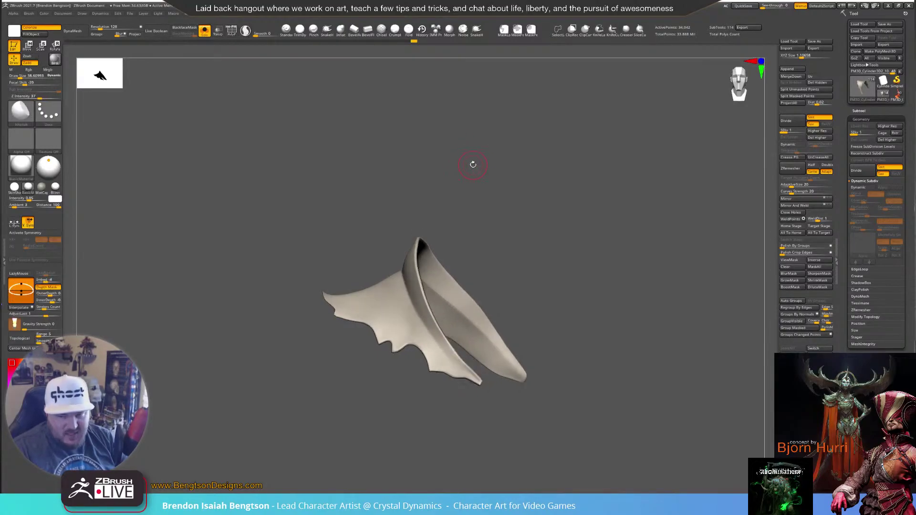
key(alt+s)
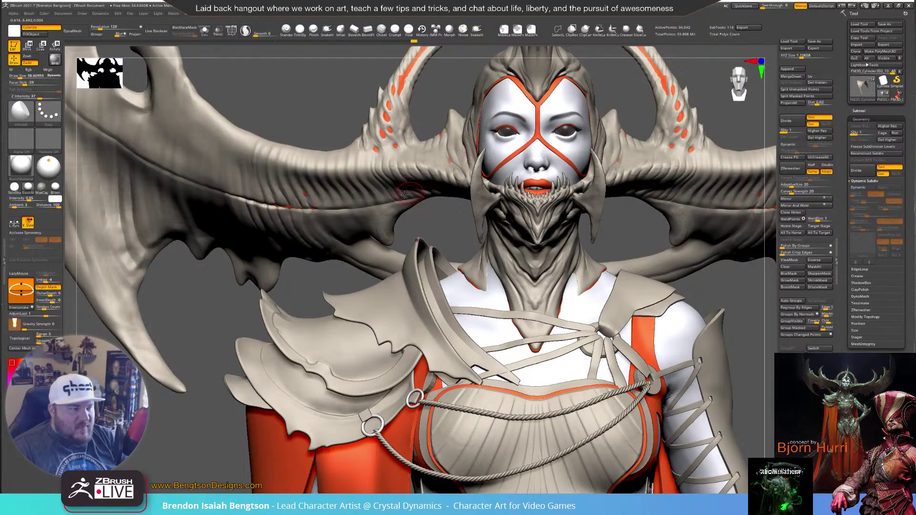
mouse_move(337, 300)
alt+right_down()
mouse_move(348, 310)
mouse_move(350, 300)
mouse_move(364, 307)
mouse_move(348, 292)
alt+right_up()
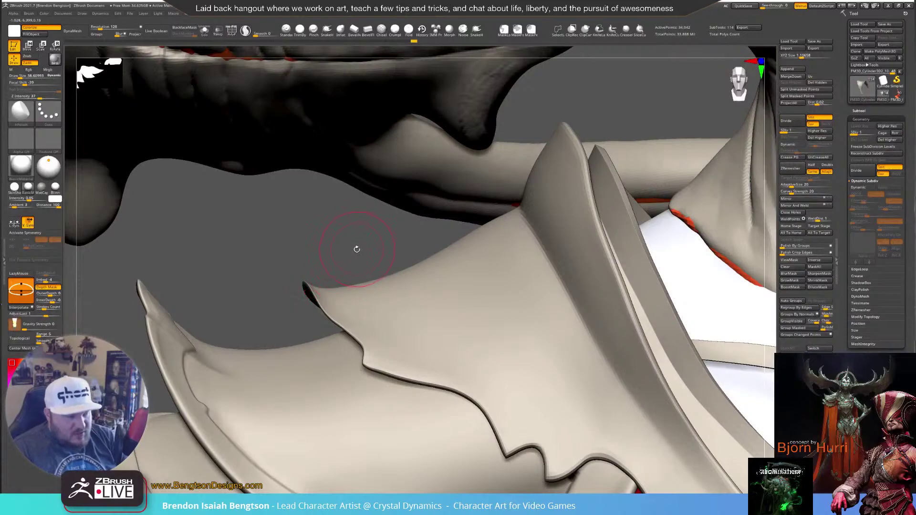
key(alt+s)
Lay a transpose line across the outer lobe, extend it past the edge and bend the tip into an upward curl
mouse_move(344, 241)
right_down()
mouse_move(406, 184)
mouse_move(390, 265)
mouse_move(414, 260)
right_up()
key(w)
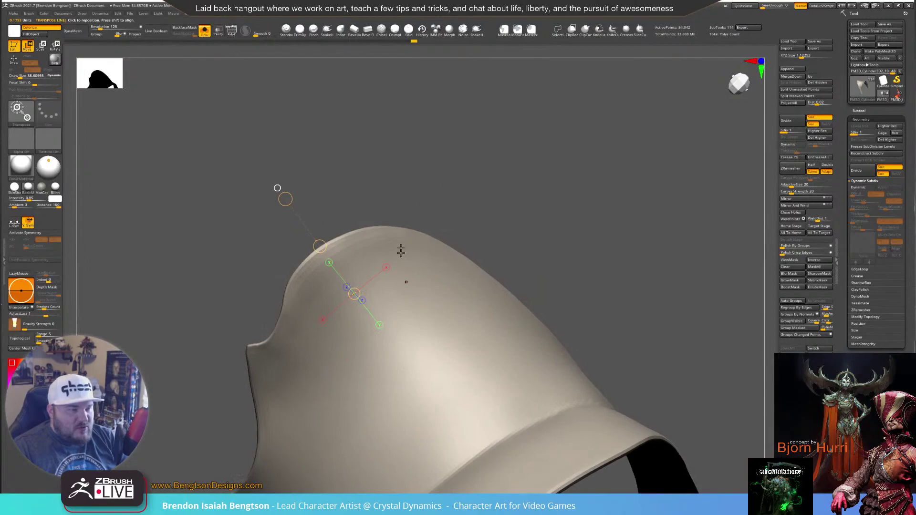
drag(420, 333, 364, 353)
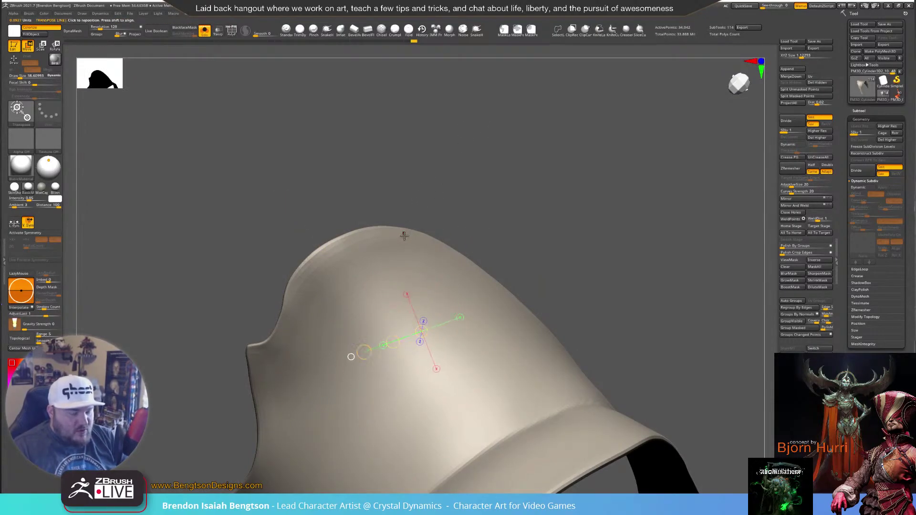
key(y)
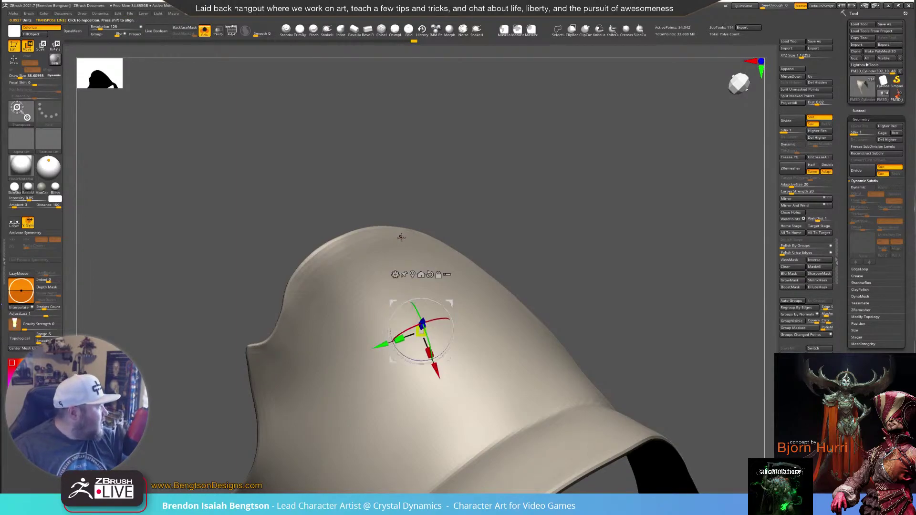
key(y)
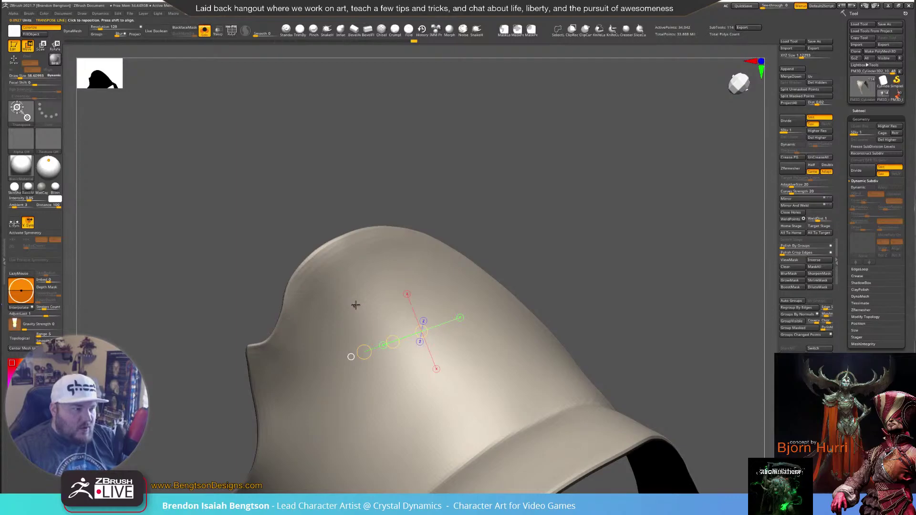
click(366, 291)
drag(367, 290, 333, 241)
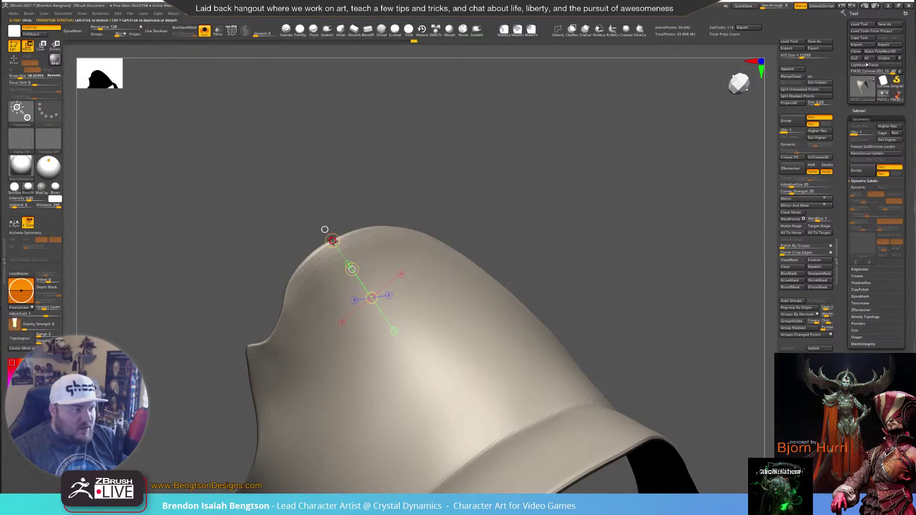
drag(534, 206, 337, 226)
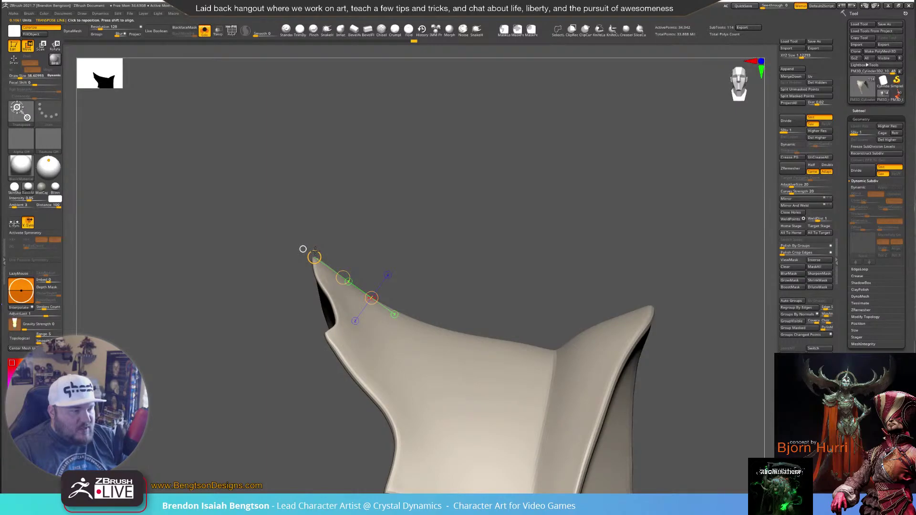
drag(303, 249, 257, 210)
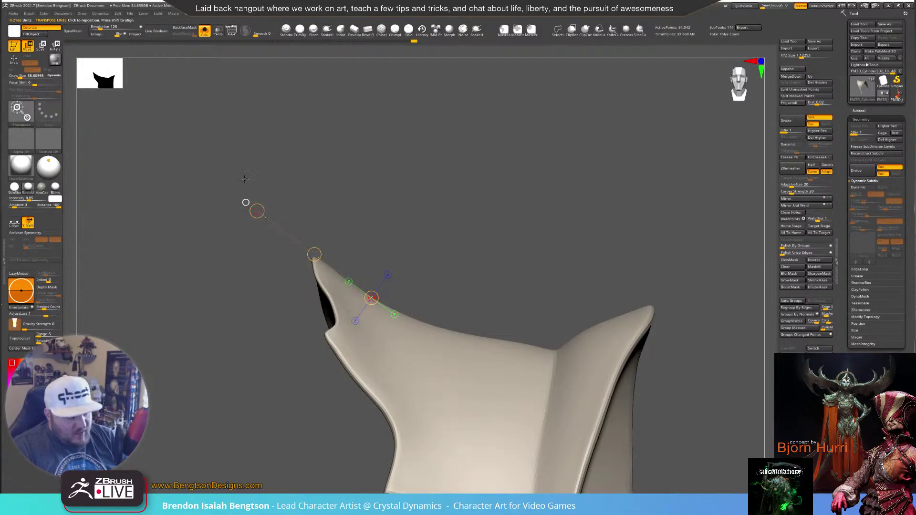
mouse_move(257, 211)
mouse_down()
mouse_move(281, 191)
mouse_move(418, 138)
mouse_move(518, 120)
mouse_move(162, 400)
mouse_move(157, 375)
mouse_move(464, 101)
mouse_move(203, 213)
mouse_move(173, 398)
mouse_move(349, 161)
mouse_move(242, 202)
mouse_up()
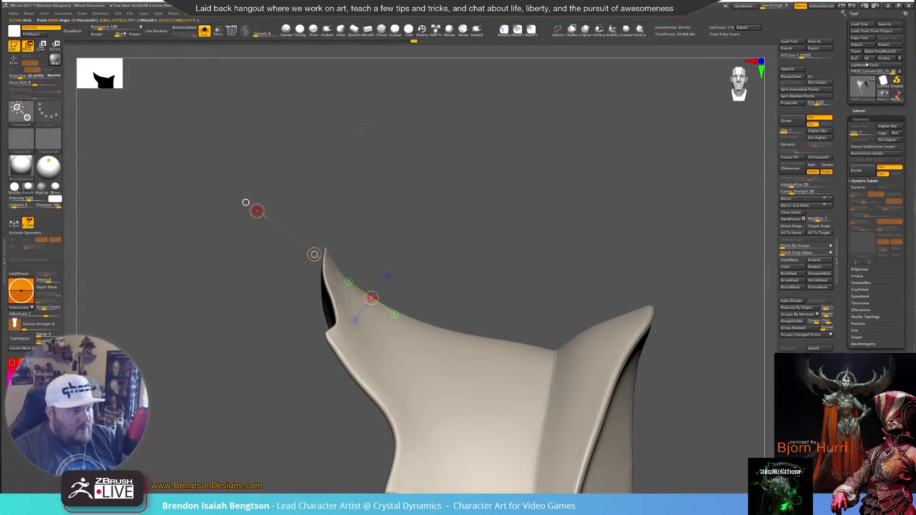
drag(396, 121, 491, 140)
drag(483, 139, 477, 160)
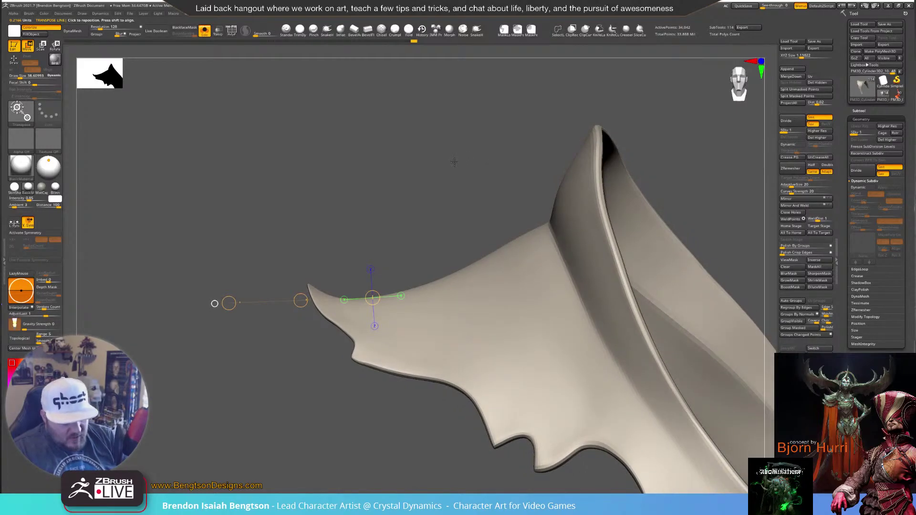
Reshape the curled outer tip with the Move Topological brush, at a draw size of about 55
key(q)
key(b)
key(m)
key(t)
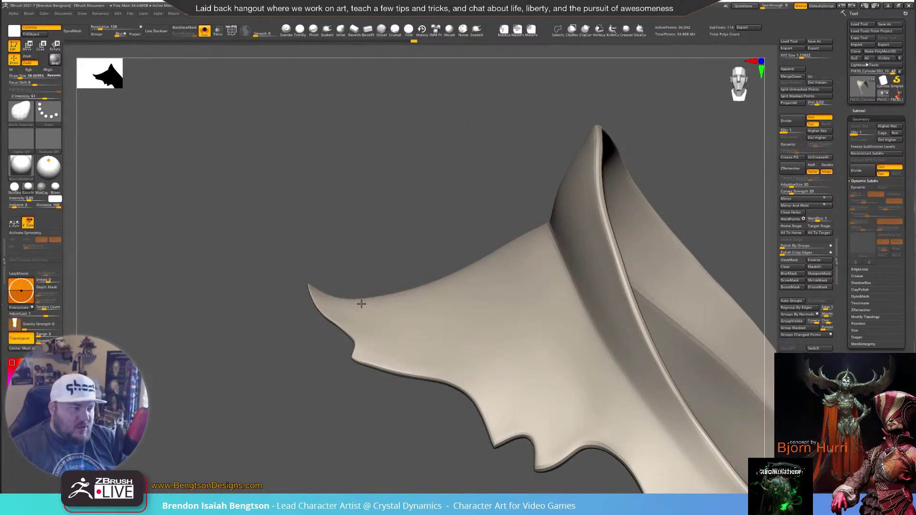
mouse_move(362, 304)
mouse_down()
mouse_move(367, 315)
mouse_move(368, 303)
mouse_move(383, 299)
mouse_up()
key(space)
drag(384, 253, 375, 308)
mouse_move(293, 364)
alt+mouse_down()
mouse_move(278, 271)
mouse_move(328, 348)
alt+mouse_up()
drag(424, 222, 550, 154)
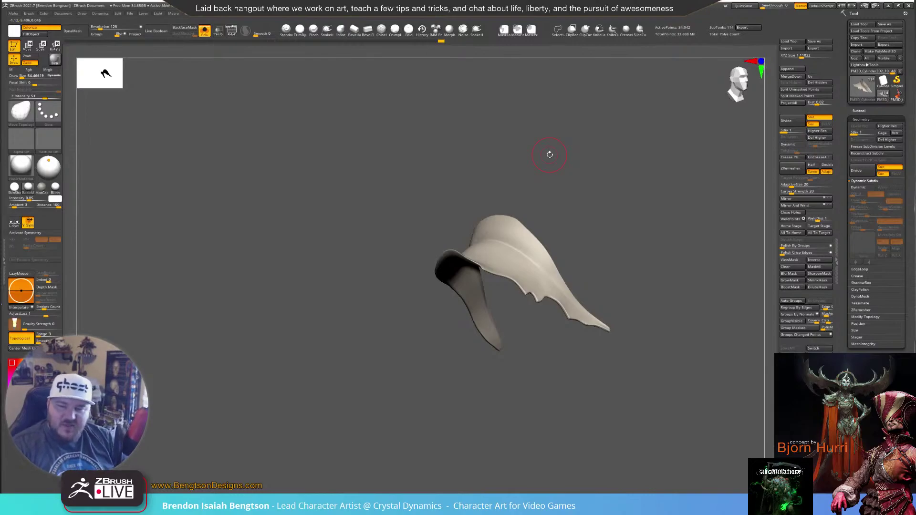
drag(575, 200, 432, 273)
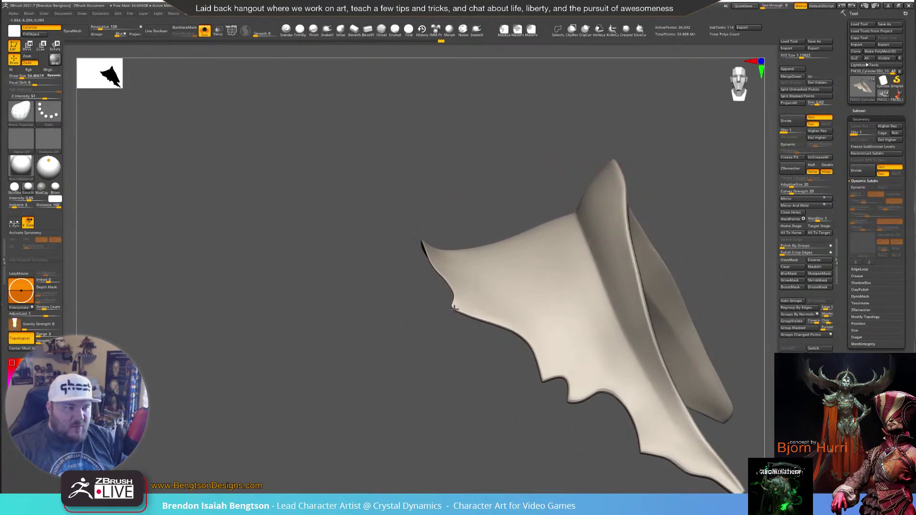
Try pulling the small point below the outer tip inward, and undo that stroke
drag(484, 288, 497, 266)
mouse_move(429, 329)
alt+mouse_down()
mouse_move(455, 401)
mouse_move(442, 412)
mouse_move(450, 408)
mouse_move(441, 400)
alt+mouse_up()
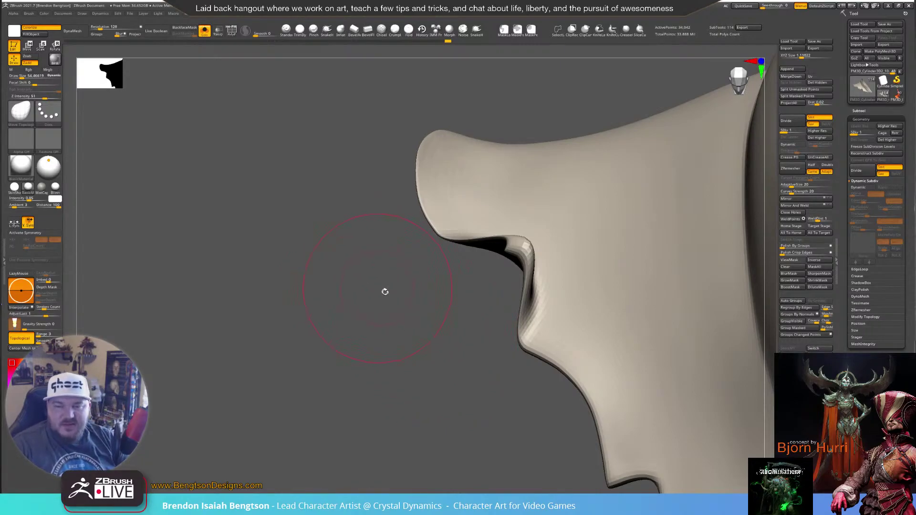
key(ctrl+z)
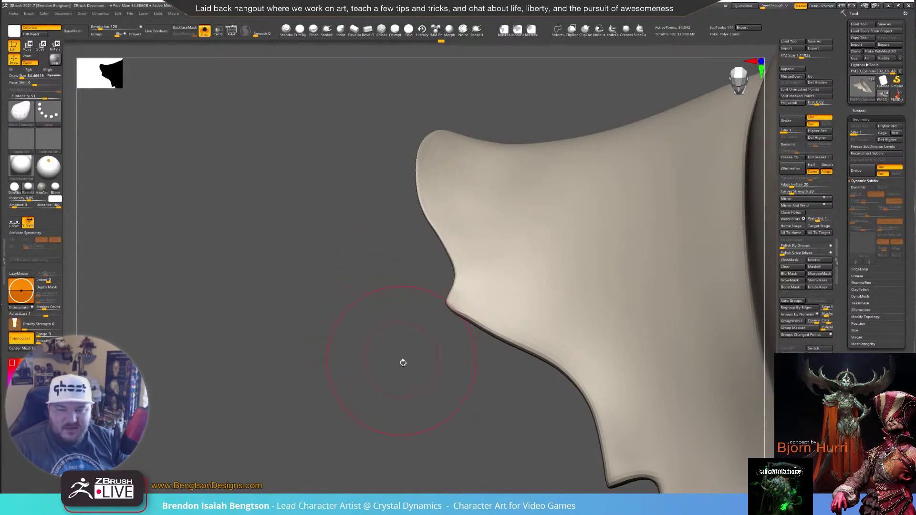
Enlarge the Move Topological brush to about 99 and adjust the overall flow of the plate's upper edge and scalloped side
mouse_move(406, 378)
mouse_down()
mouse_move(362, 376)
mouse_move(358, 351)
mouse_up()
key(space)
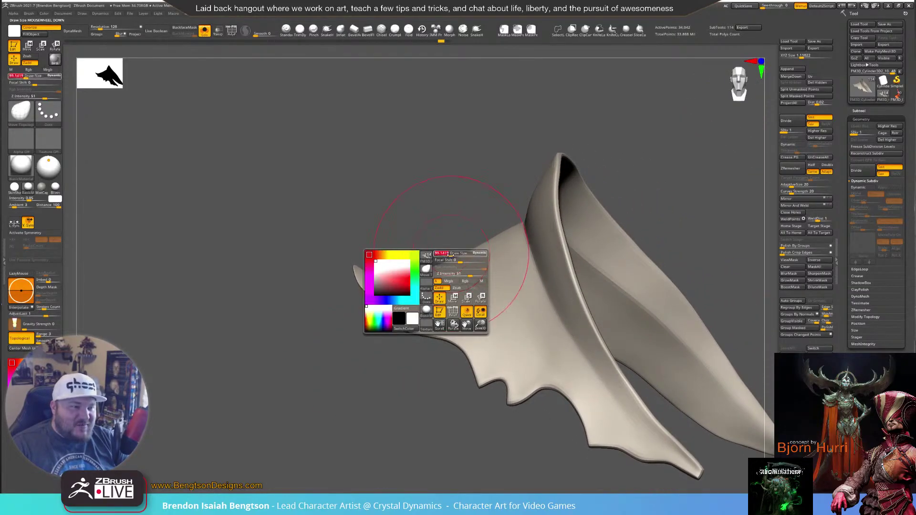
drag(460, 256, 461, 253)
drag(457, 211, 469, 262)
drag(408, 318, 403, 328)
drag(380, 401, 381, 365)
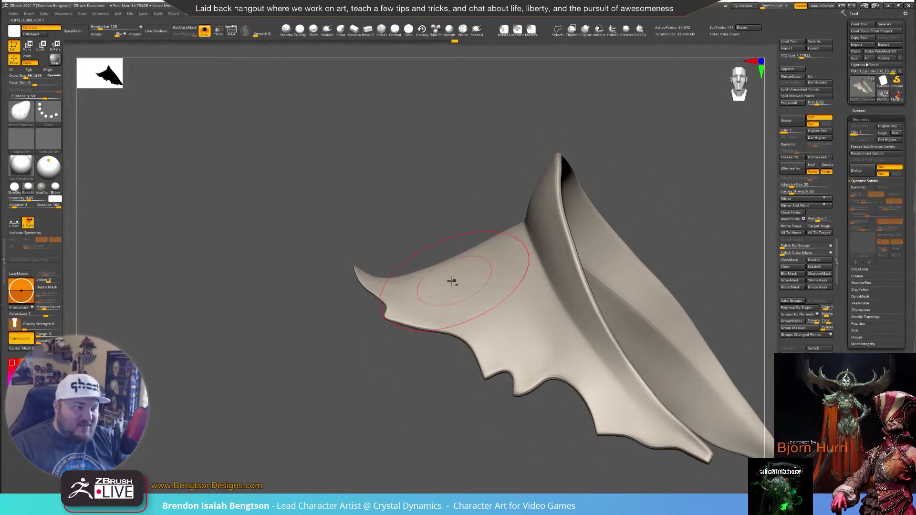
drag(478, 269, 477, 264)
alt+drag(470, 216, 453, 180)
mouse_move(614, 144)
mouse_down()
mouse_move(614, 153)
mouse_move(661, 150)
mouse_move(668, 200)
mouse_up()
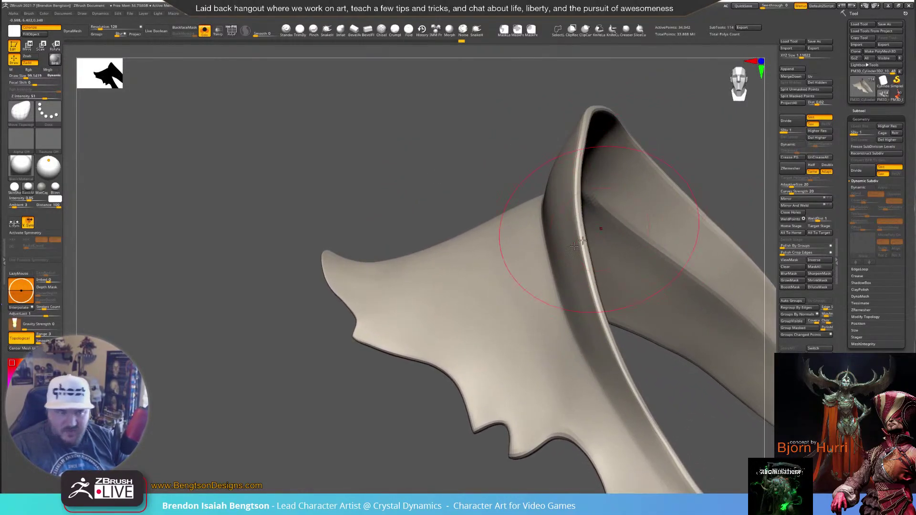
Thicken the thin rim around the outer tip with the Inflat brush, at a draw size of about 26
mouse_move(364, 426)
mouse_down()
mouse_move(467, 311)
mouse_move(456, 309)
mouse_move(438, 337)
mouse_move(419, 398)
mouse_move(427, 181)
mouse_up()
key(space)
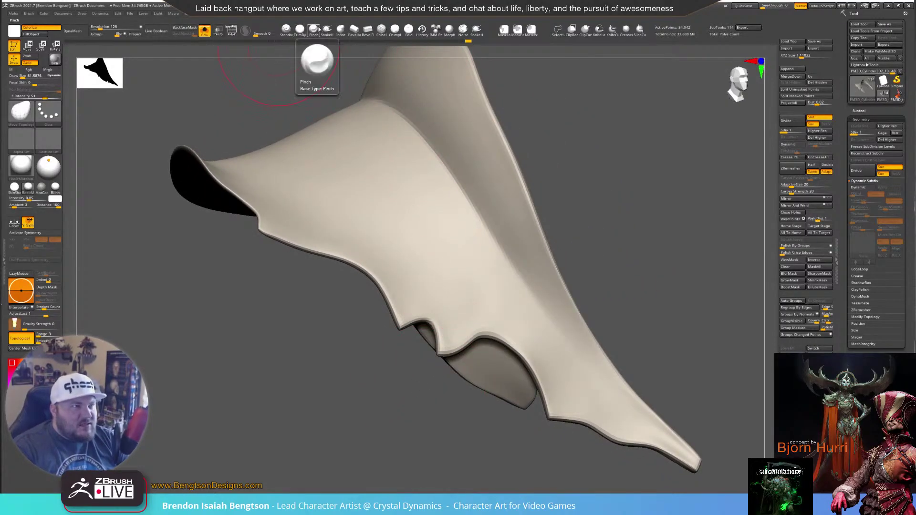
mouse_move(184, 174)
mouse_down()
mouse_move(259, 327)
mouse_move(322, 392)
mouse_move(317, 178)
mouse_up()
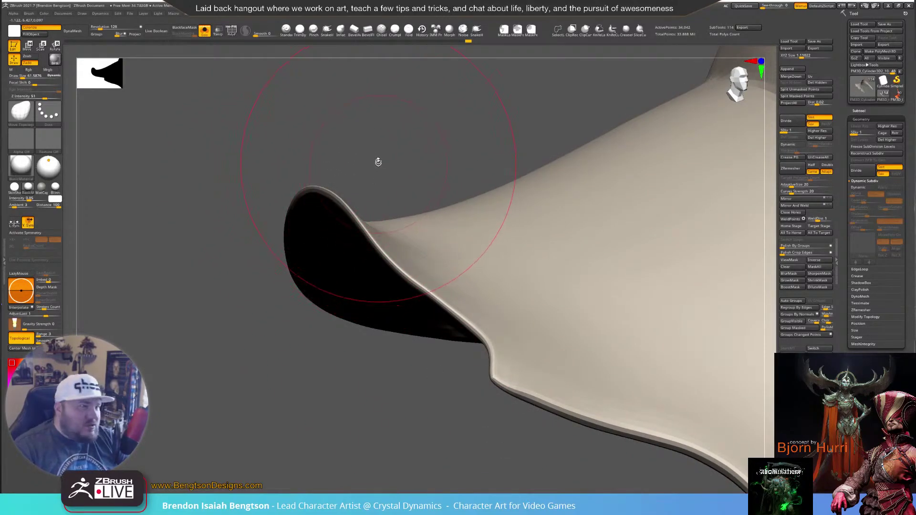
click(340, 30)
key(space)
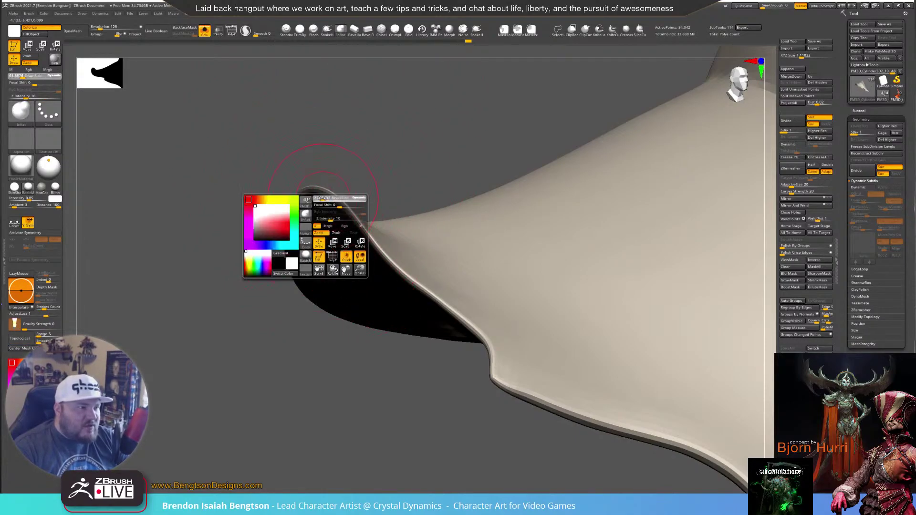
drag(322, 199, 323, 198)
mouse_move(322, 156)
mouse_down()
mouse_move(332, 192)
mouse_move(249, 166)
mouse_move(215, 169)
mouse_up()
mouse_move(273, 341)
alt+mouse_down()
mouse_move(240, 256)
mouse_move(257, 291)
mouse_move(233, 266)
mouse_move(277, 307)
mouse_move(250, 313)
mouse_move(317, 194)
alt+mouse_up()
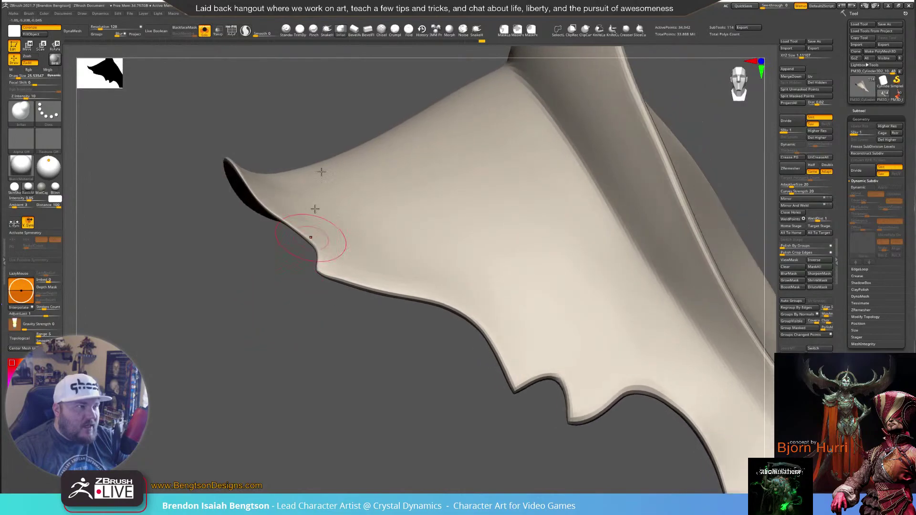
Sharpen the scalloped rim and its points with the Pinch brush, reducing the draw size to about 21
click(314, 30)
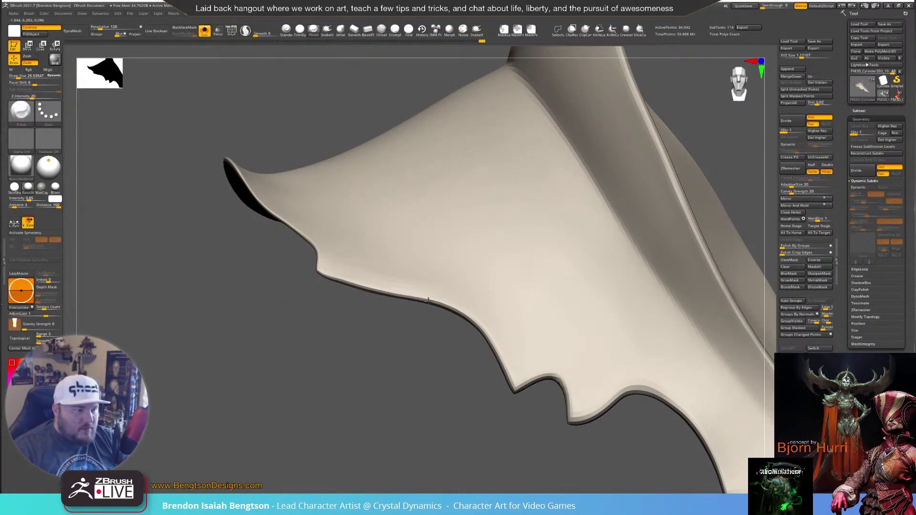
mouse_move(437, 370)
mouse_down()
mouse_move(408, 323)
mouse_move(432, 336)
mouse_up()
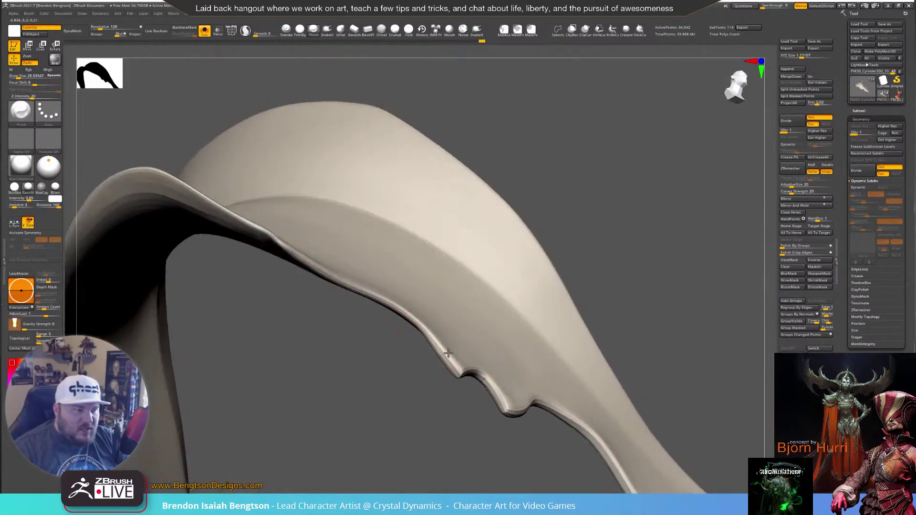
key(space)
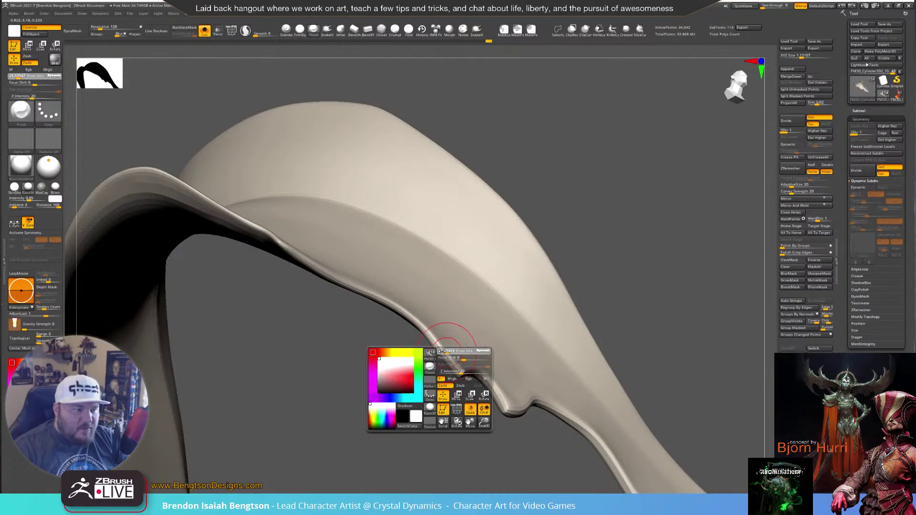
drag(440, 349, 408, 316)
alt+drag(449, 413, 364, 305)
drag(462, 356, 422, 314)
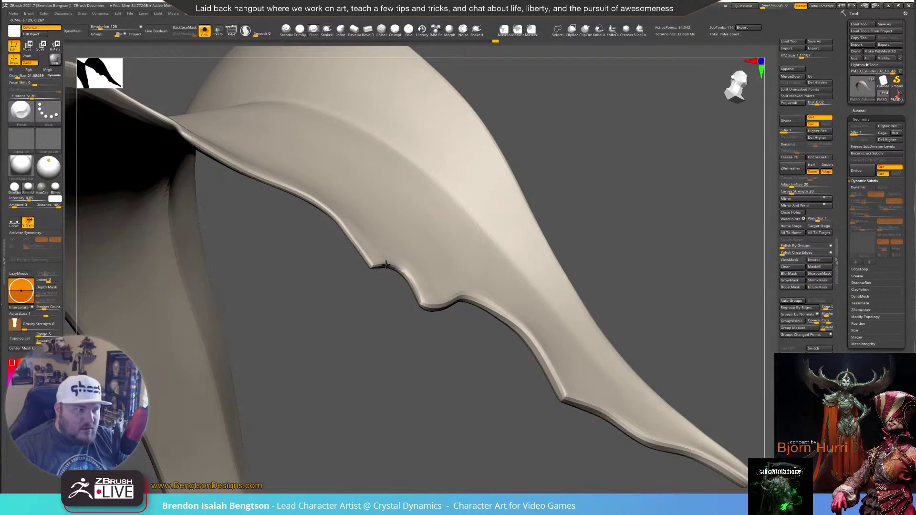
drag(436, 306, 441, 311)
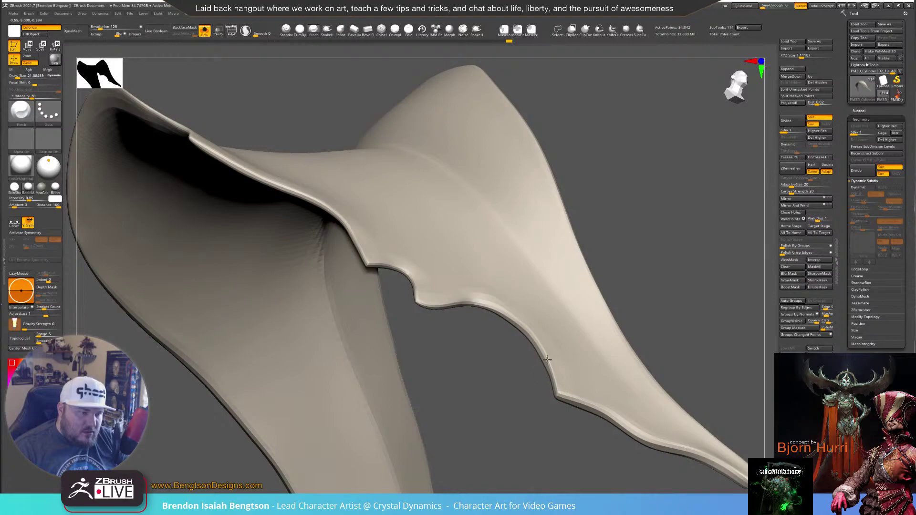
mouse_move(540, 365)
mouse_down()
mouse_move(482, 388)
mouse_move(455, 358)
mouse_up()
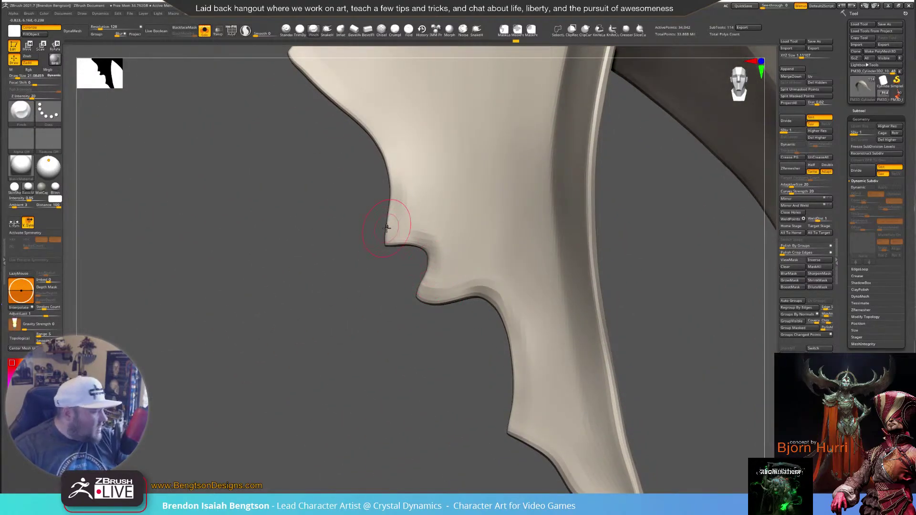
Flatten the surface beside the middle scallop points with the hPolish brush
key(b)
key(h)
key(p)
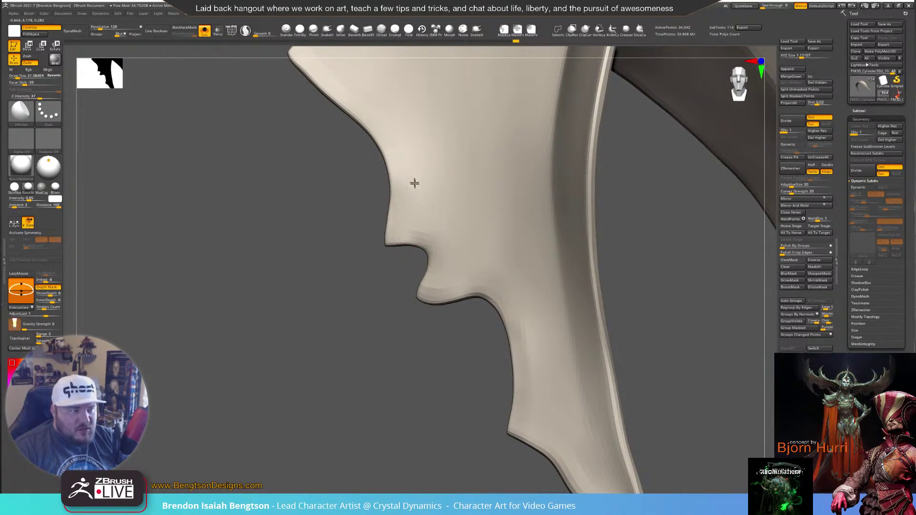
right_drag(442, 244, 415, 311)
Refine the shape of the middle scallop points with the Move Topological brush, at a draw size of about 25
key(b)
key(m)
key(t)
key(space)
mouse_move(420, 276)
mouse_down()
mouse_move(433, 280)
mouse_move(420, 245)
mouse_up()
mouse_move(413, 315)
right_down()
mouse_move(465, 296)
mouse_move(458, 332)
right_up()
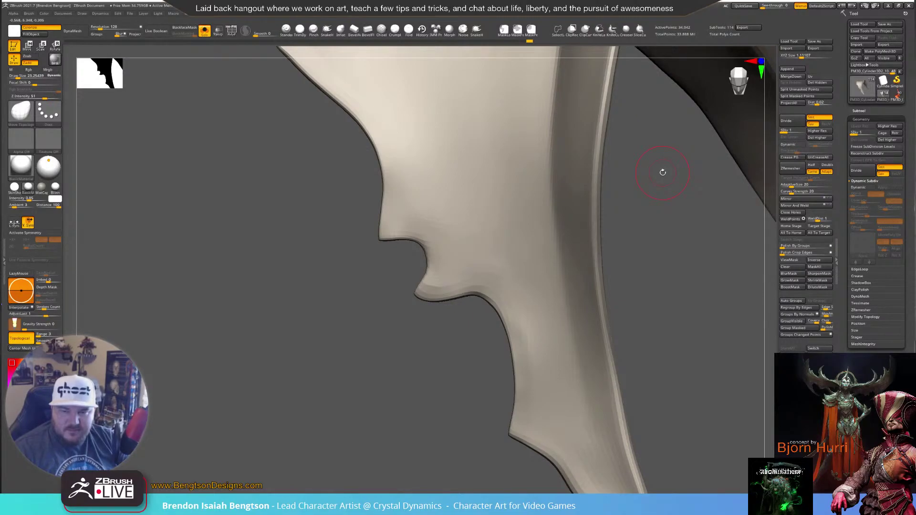
Sharpen the notched edge of the isolated armour plate using the Pinch brush at a smaller draw size
mouse_move(445, 328)
mouse_down()
mouse_move(415, 334)
mouse_move(457, 326)
mouse_move(431, 325)
mouse_up()
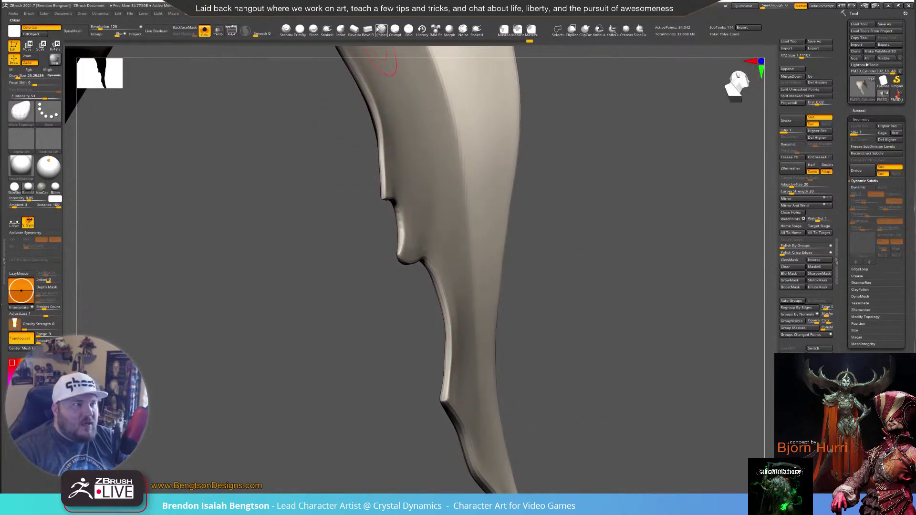
click(313, 31)
mouse_move(386, 217)
mouse_down()
mouse_move(375, 309)
mouse_move(396, 330)
mouse_move(387, 323)
mouse_up()
key(space)
drag(462, 271, 459, 268)
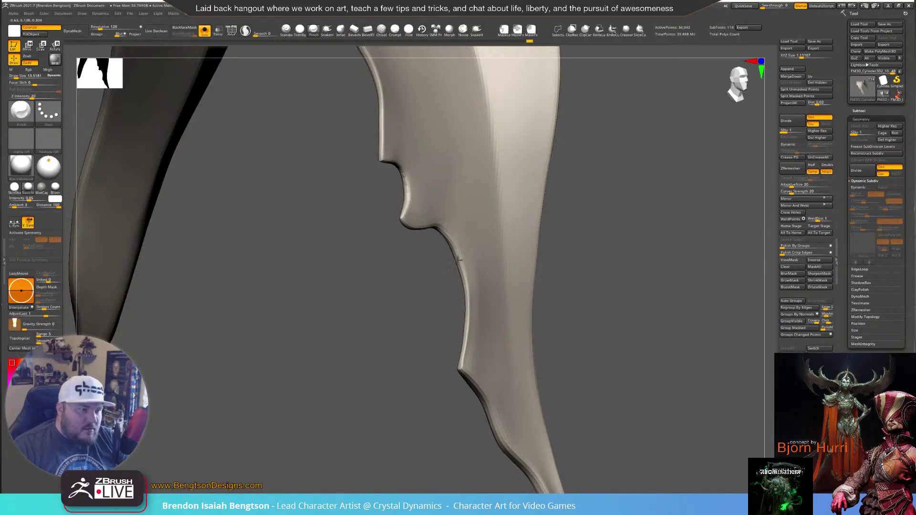
drag(436, 279, 406, 259)
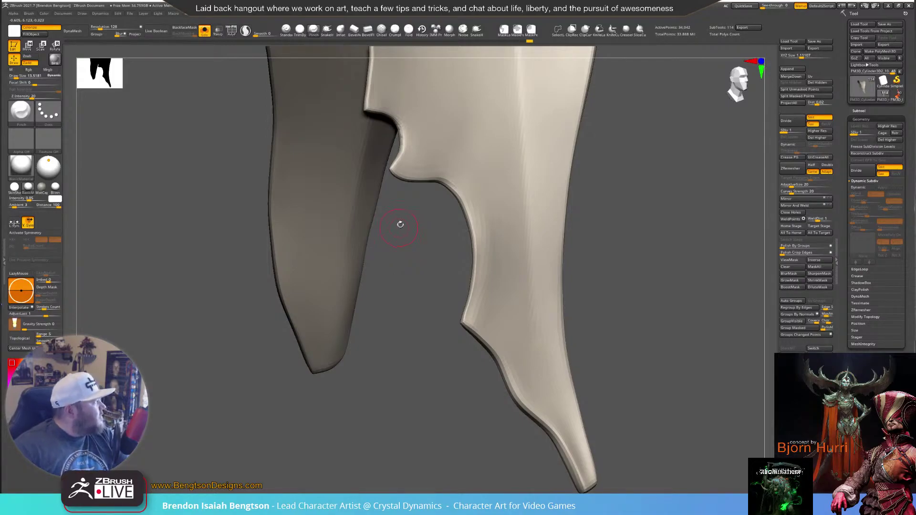
Pinch the plate's jagged lower edge from the last notch down to the narrow tip
drag(668, 234, 623, 239)
key(shift)
mouse_move(386, 325)
mouse_down()
mouse_move(401, 368)
mouse_move(385, 342)
mouse_up()
drag(599, 253, 592, 220)
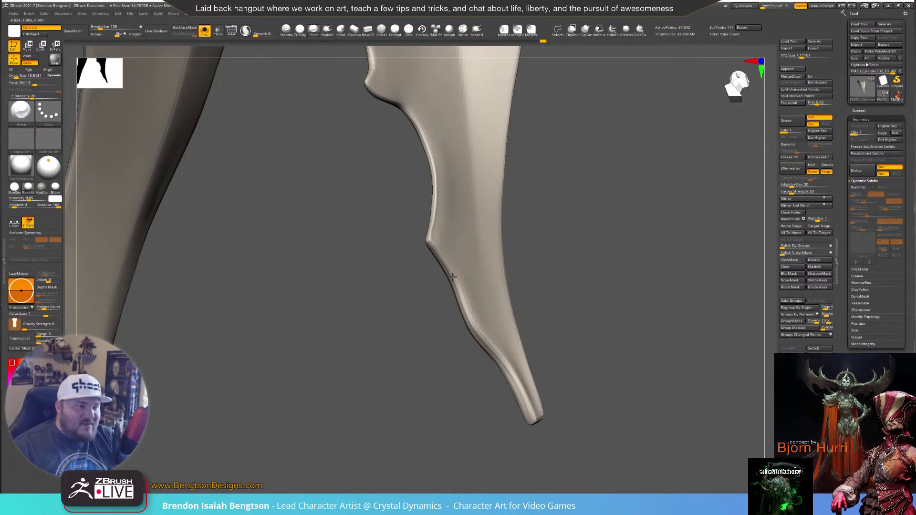
drag(453, 275, 466, 312)
drag(501, 362, 496, 351)
drag(532, 416, 532, 409)
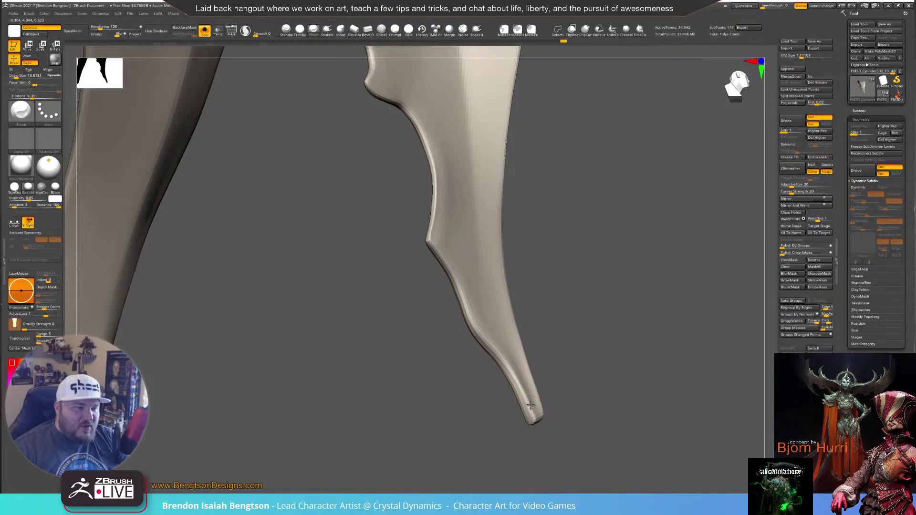
drag(415, 224, 349, 325)
mouse_move(377, 350)
mouse_down()
mouse_move(409, 313)
mouse_move(368, 333)
mouse_move(372, 374)
mouse_move(368, 366)
mouse_up()
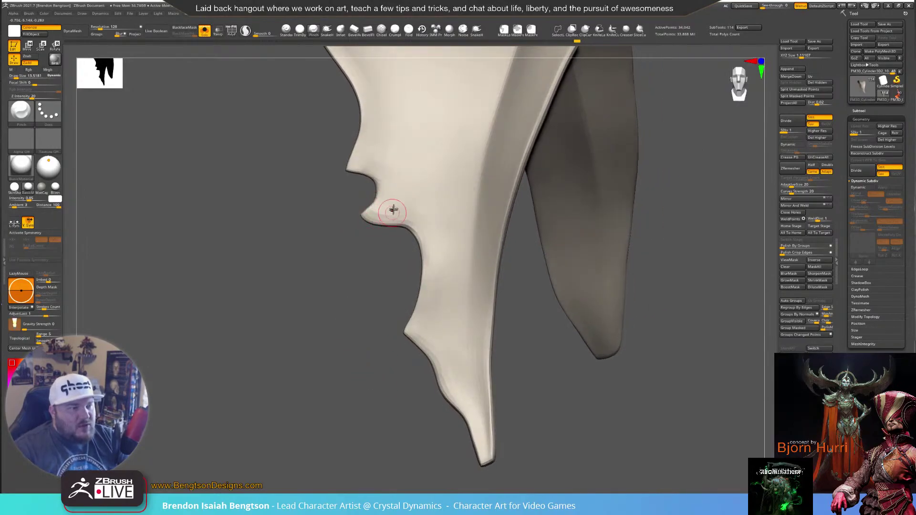
Flatten the surface along the notched edge and lower spike with a resized hPolish brush
key(b)
key(h)
key(p)
key(space)
drag(376, 198, 381, 199)
drag(336, 265, 340, 247)
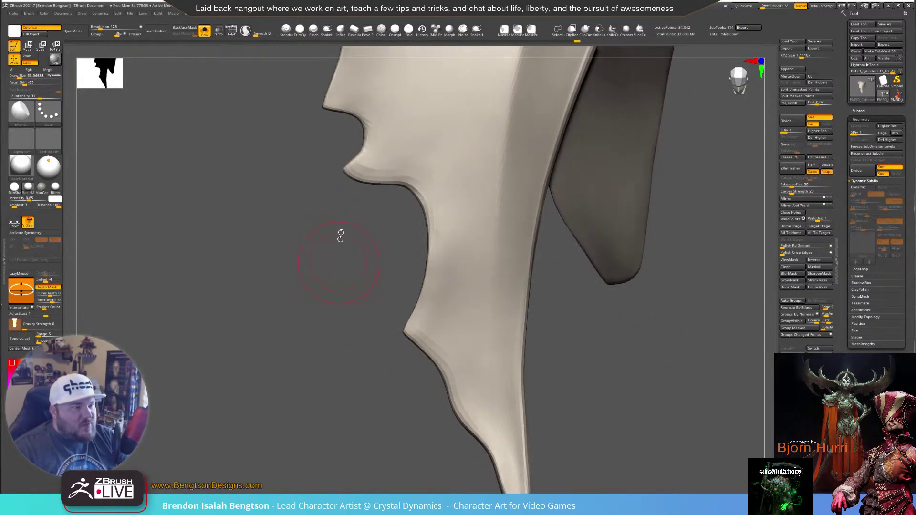
drag(352, 278, 399, 204)
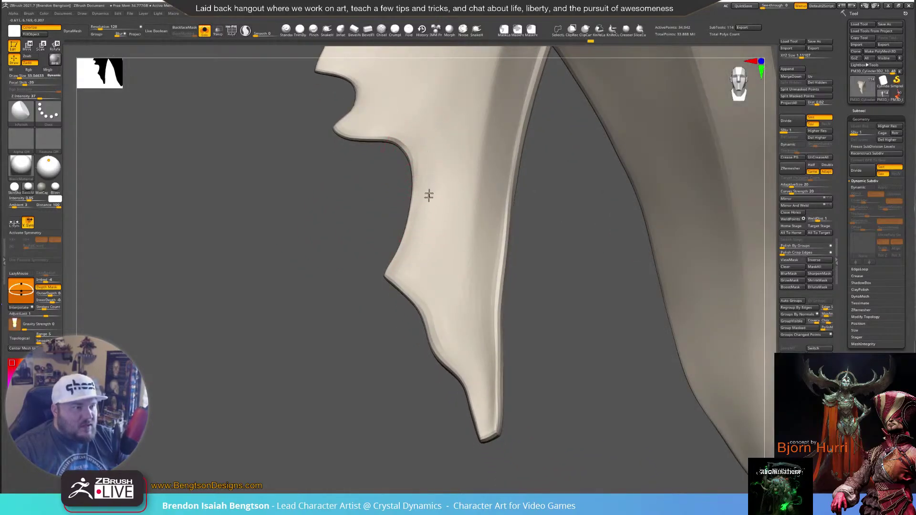
drag(371, 251, 377, 415)
key(f)
alt+drag(282, 359, 399, 334)
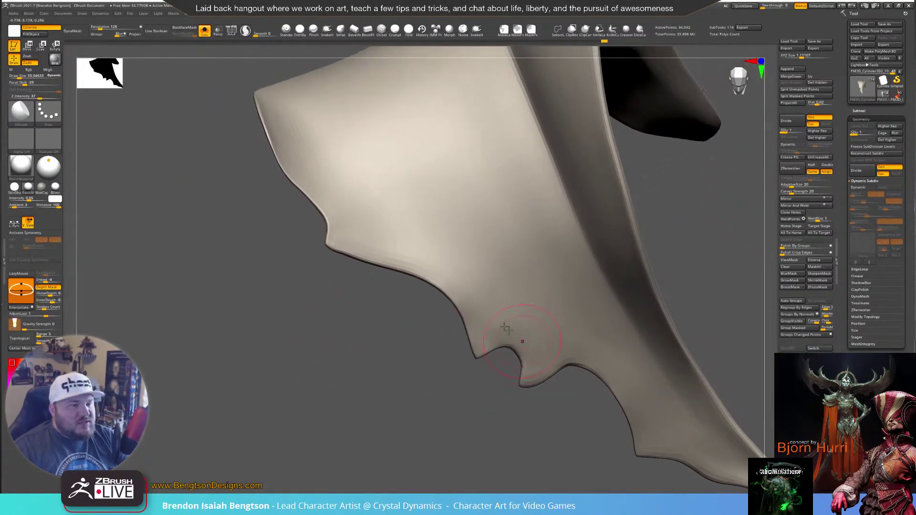
Pinch the thin rim around the plate's curved opening using the Pinch brush at draw size about 19
drag(450, 266, 447, 234)
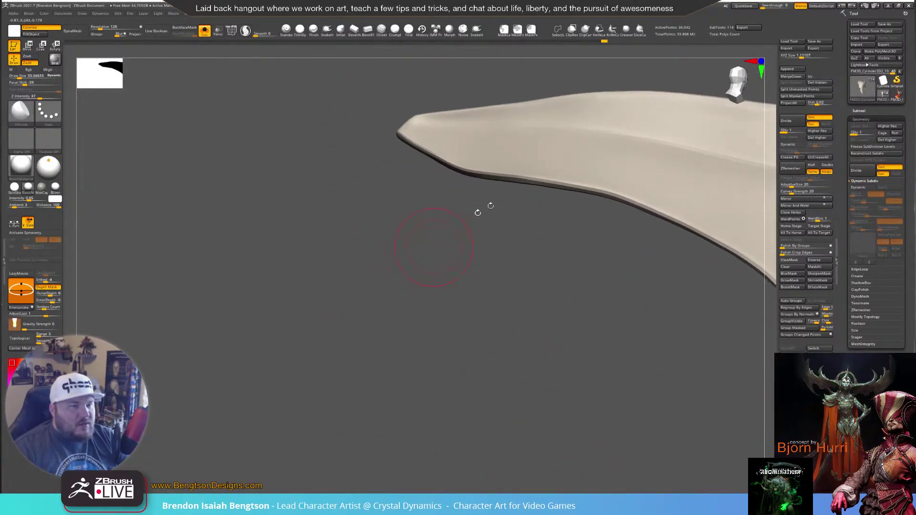
click(313, 30)
mouse_move(730, 184)
right_down()
mouse_move(724, 167)
mouse_move(668, 260)
mouse_move(639, 273)
mouse_move(679, 209)
mouse_move(563, 262)
mouse_move(680, 326)
mouse_move(675, 216)
mouse_move(482, 162)
right_up()
key(space)
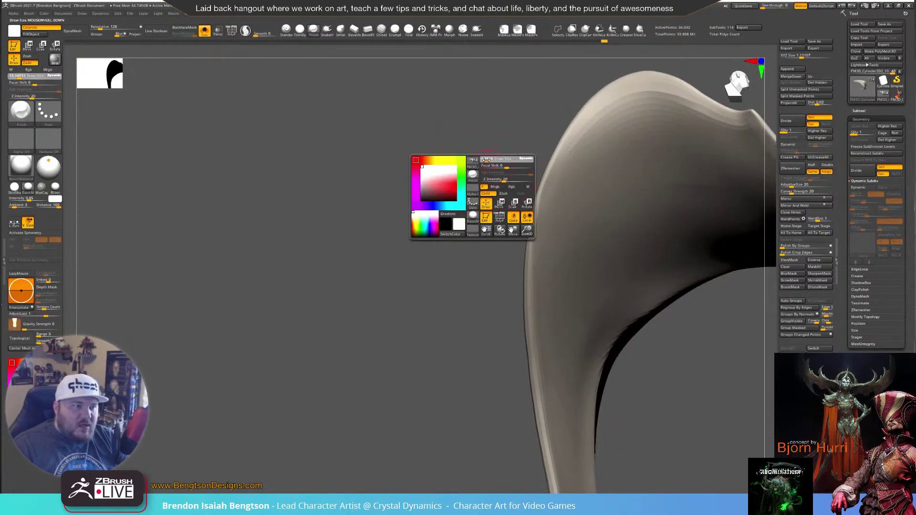
right_drag(536, 253, 474, 178)
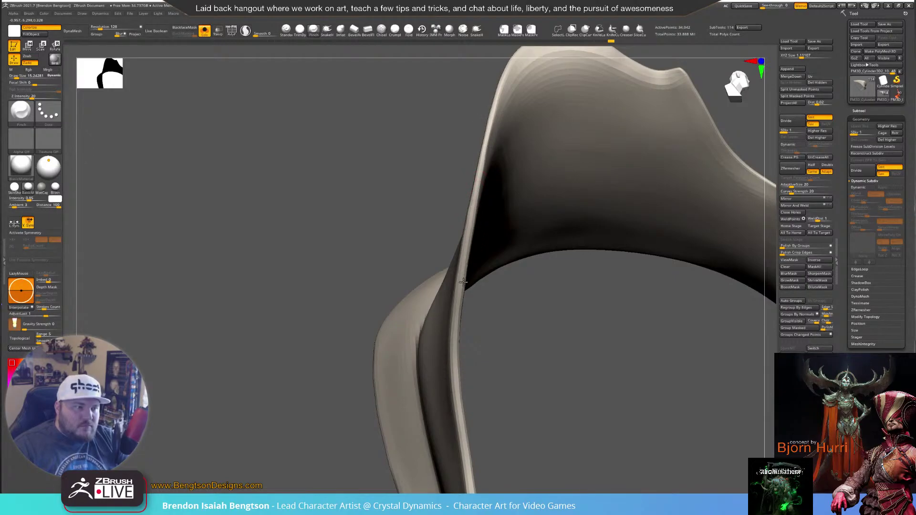
right_drag(457, 329, 477, 208)
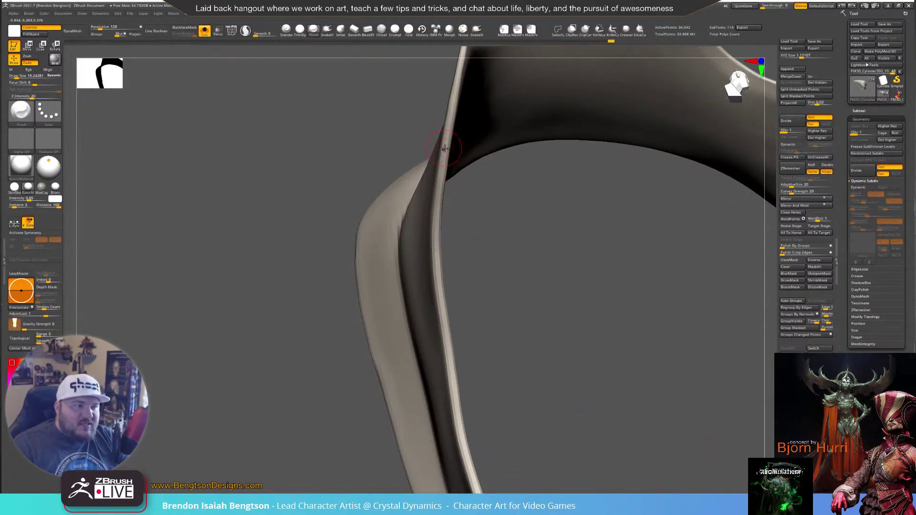
right_drag(445, 304, 459, 206)
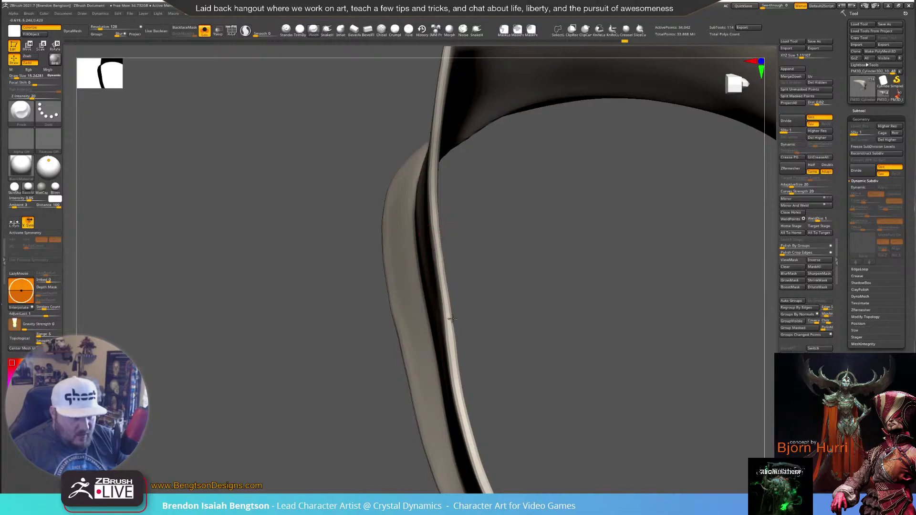
right_drag(461, 384, 478, 184)
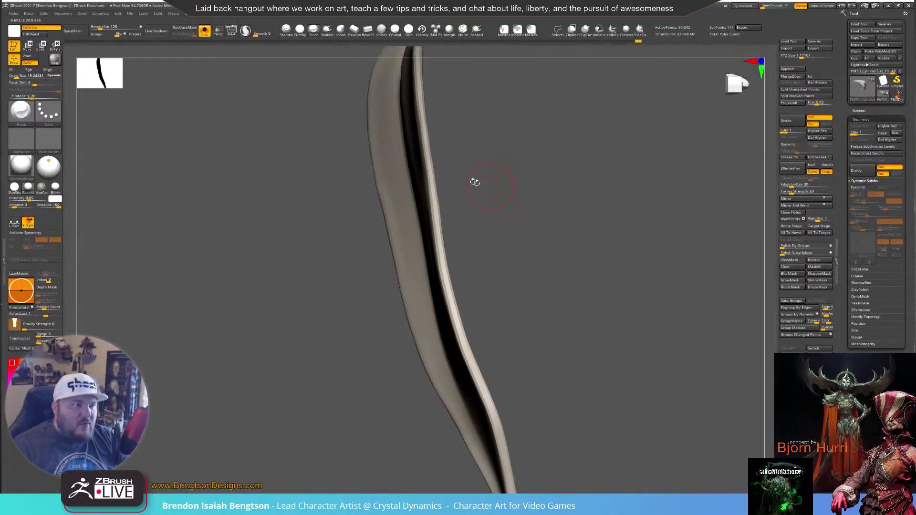
Continue pinching the thin rim along the lower half of the plate toward its pointed end
mouse_move(435, 231)
mouse_down()
mouse_move(444, 281)
mouse_move(441, 267)
mouse_up()
mouse_move(462, 330)
mouse_down()
mouse_move(446, 269)
mouse_move(447, 301)
mouse_move(434, 211)
mouse_up()
right_drag(430, 156, 457, 243)
drag(432, 256, 455, 311)
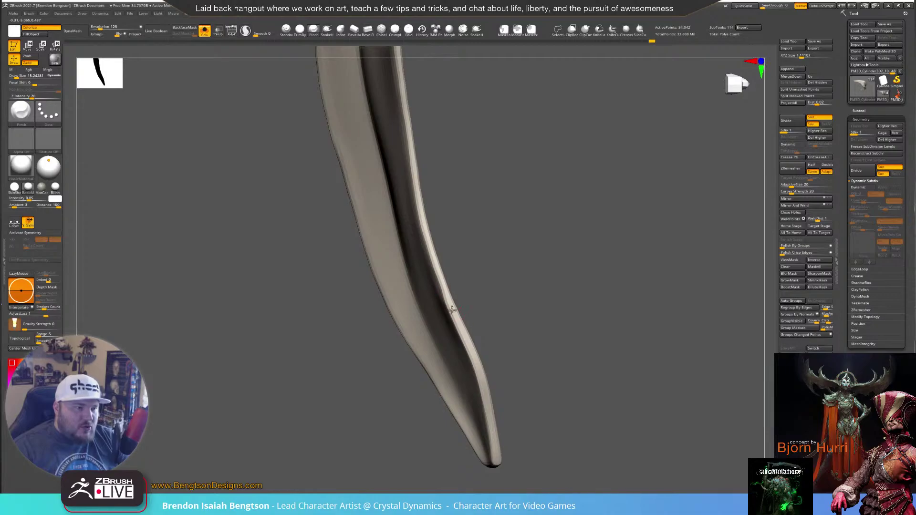
drag(459, 325, 476, 359)
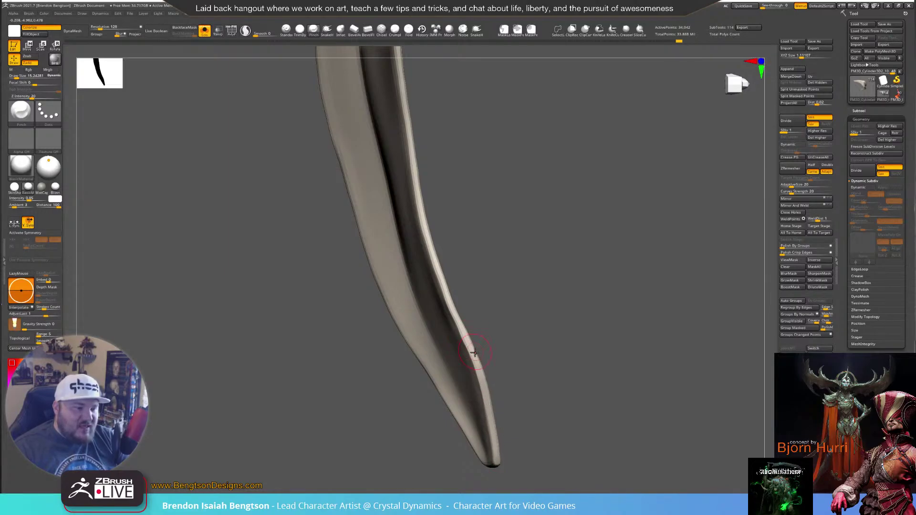
drag(430, 236, 470, 241)
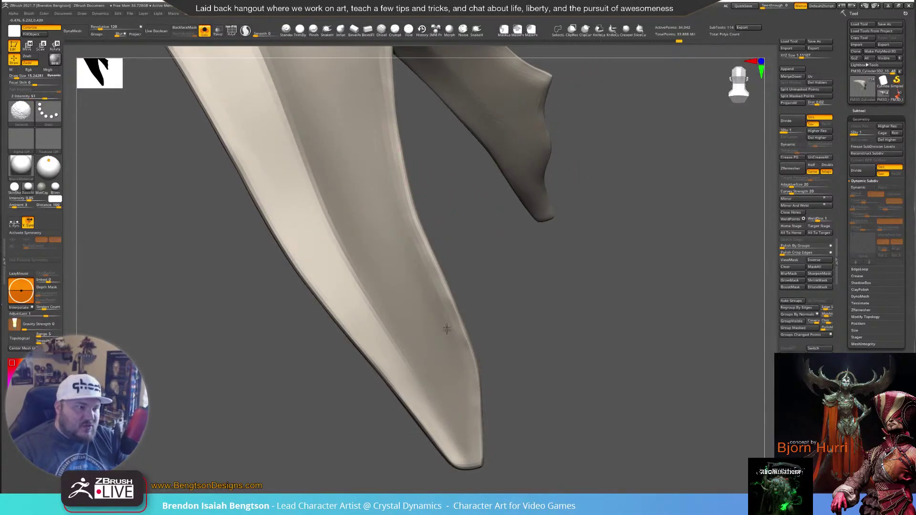
Smooth the surface beside the rim near the pointed end, and flatten it with hPolish at a slightly larger draw size
drag(449, 320, 416, 295)
drag(474, 311, 420, 301)
key(b)
key(h)
key(p)
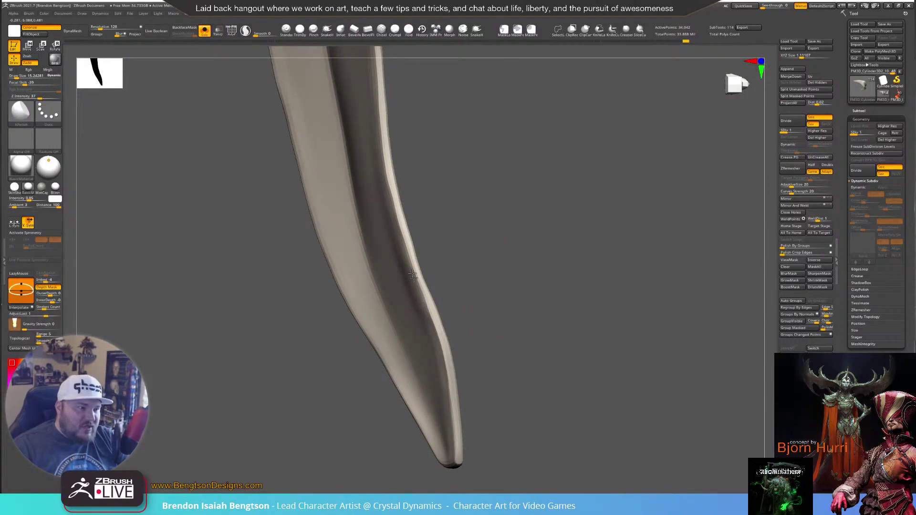
drag(425, 242, 465, 252)
key(space)
drag(376, 207, 384, 208)
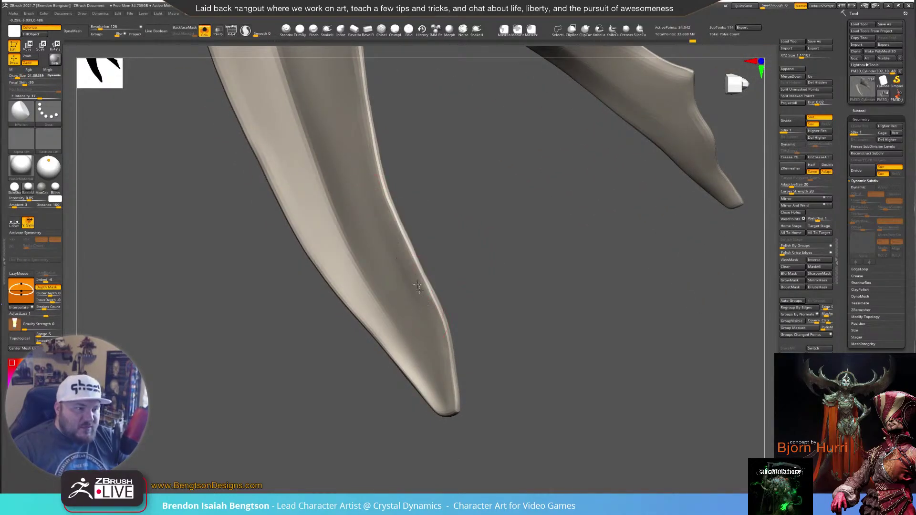
drag(409, 289, 531, 175)
Bring back the full character and select the collar plate at the top of the layered shoulder armour
key(alt+s)
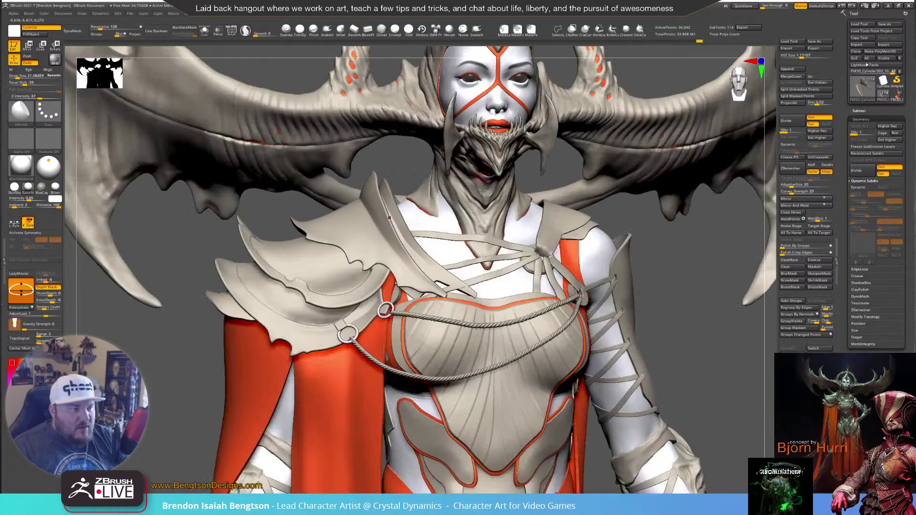
alt+click(429, 263)
key(alt+s)
drag(482, 197, 498, 207)
key(alt+s)
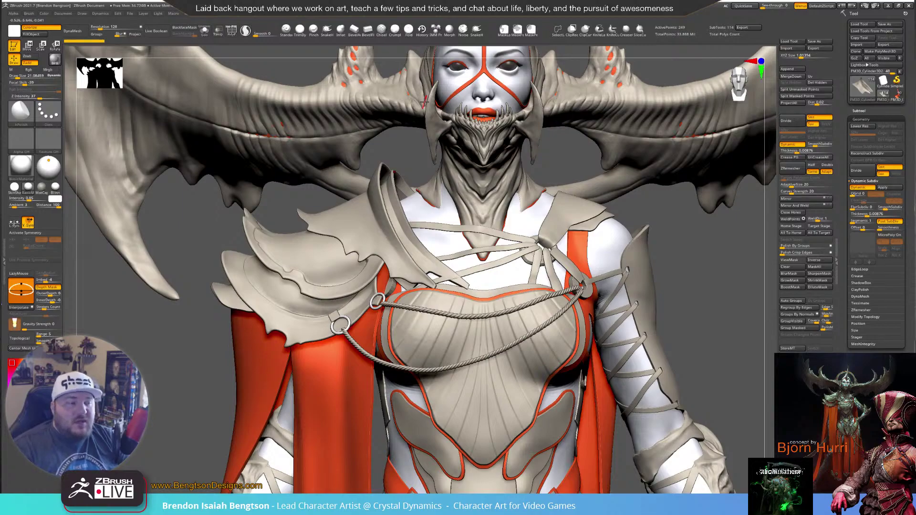
alt+right_drag(387, 215, 426, 261)
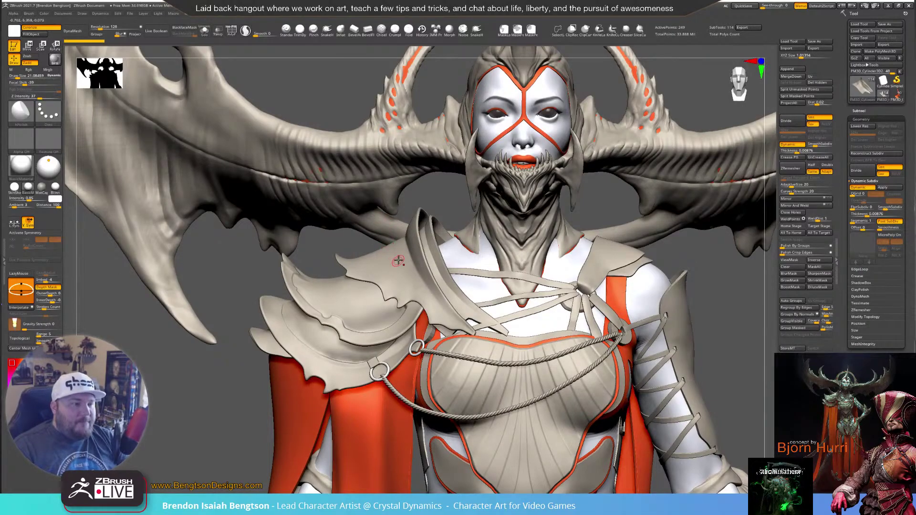
drag(433, 249, 434, 275)
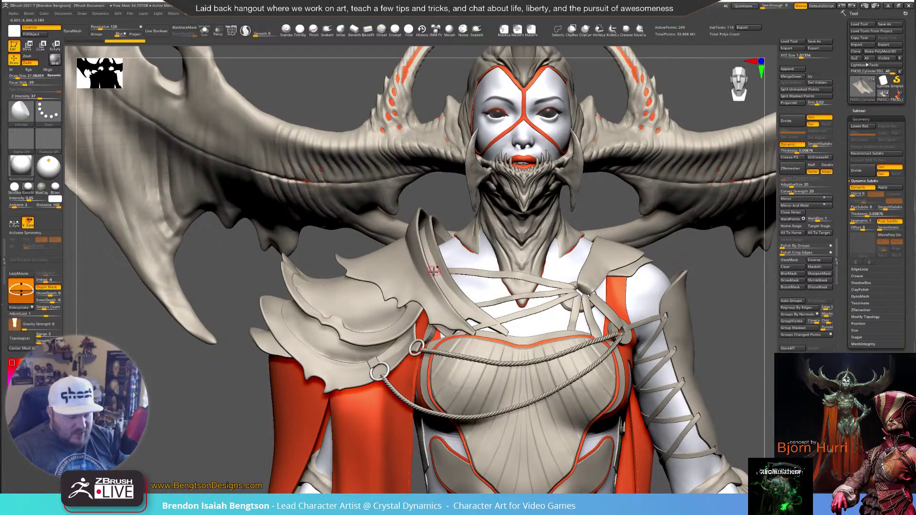
Isolate the collar plate, check its wireframe, and turn off its dynamic subdivision
key(ctrl+shift+s)
ctrl+right_drag(416, 259, 429, 295)
right_drag(609, 171, 660, 201)
key(shift+f)
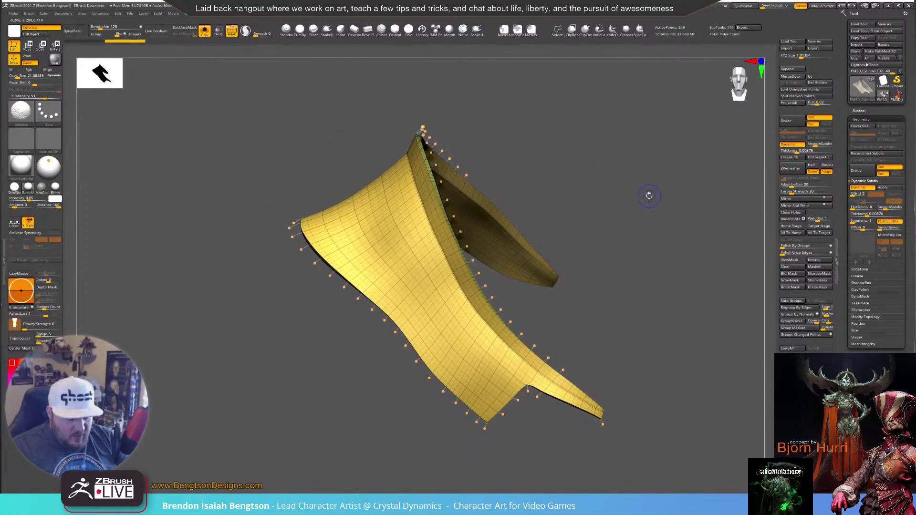
key(shift+f)
key(shift+d)
Smooth the low-poly collar plate's front surface down to its lower pointed flap with an enlarged brush
key(space)
drag(410, 233, 414, 233)
right_drag(590, 152, 521, 167)
mouse_move(411, 206)
shift+mouse_down()
mouse_move(400, 243)
mouse_move(463, 335)
mouse_move(450, 299)
mouse_move(507, 376)
shift+mouse_up()
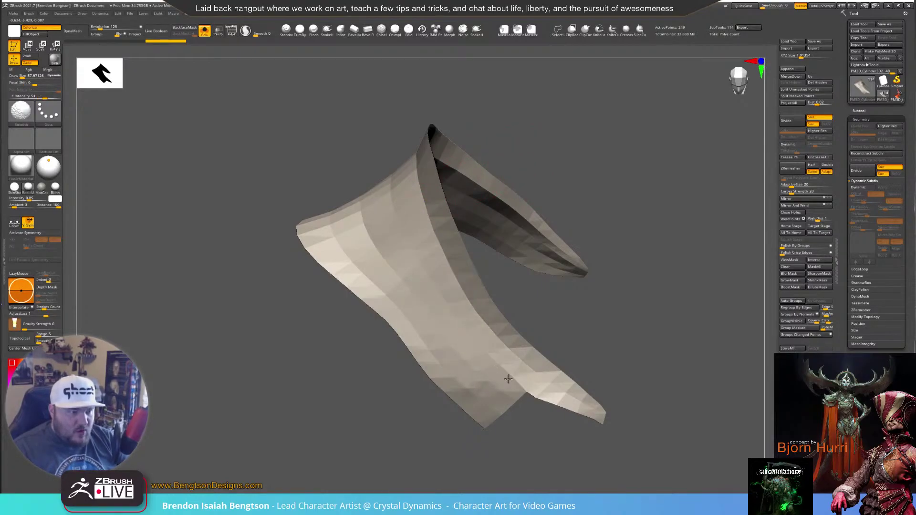
drag(652, 309, 633, 311)
mouse_move(379, 283)
shift+mouse_down()
mouse_move(445, 341)
mouse_move(462, 373)
shift+mouse_up()
right_click(531, 364)
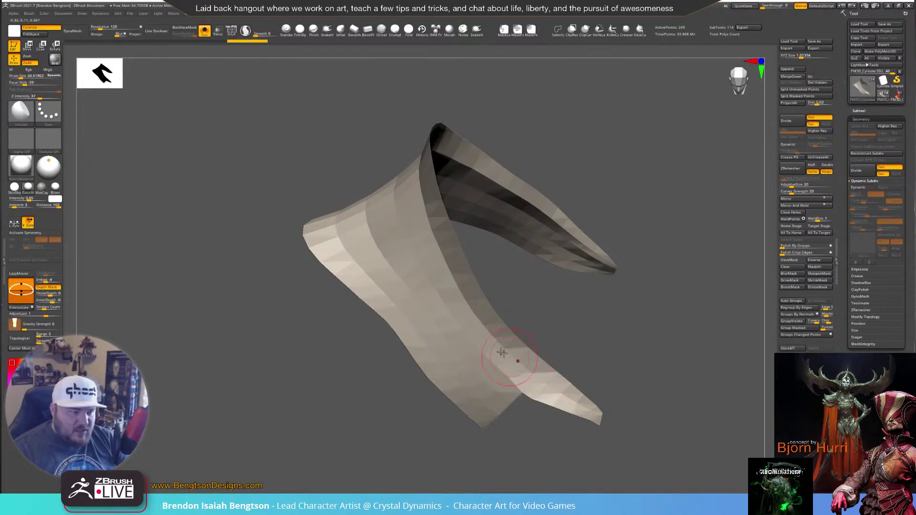
key(shift)
mouse_move(517, 364)
shift+mouse_down()
mouse_move(525, 397)
mouse_move(539, 389)
mouse_move(520, 394)
mouse_move(555, 404)
shift+mouse_up()
Switch to the Move Topological brush and set its draw size to about 33
key(b)
key(m)
key(t)
key(s)
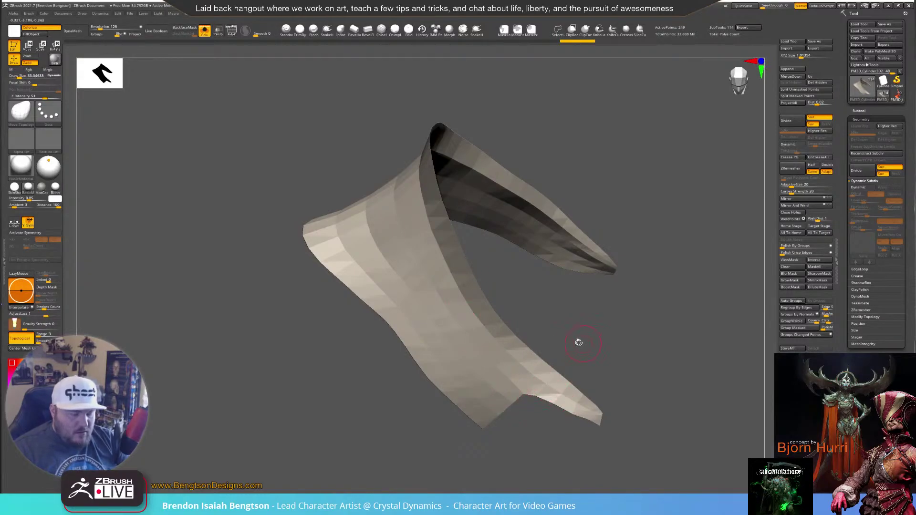
key(alt+s)
key(alt+s)
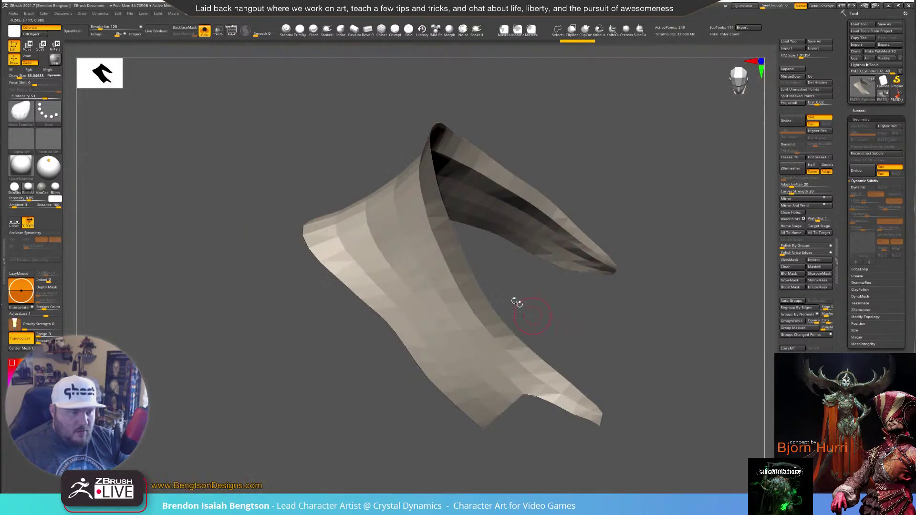
Smooth the faceted polygons across the outer side and front face of the collar plate
mouse_move(407, 239)
right_down()
mouse_move(454, 287)
mouse_move(635, 325)
right_up()
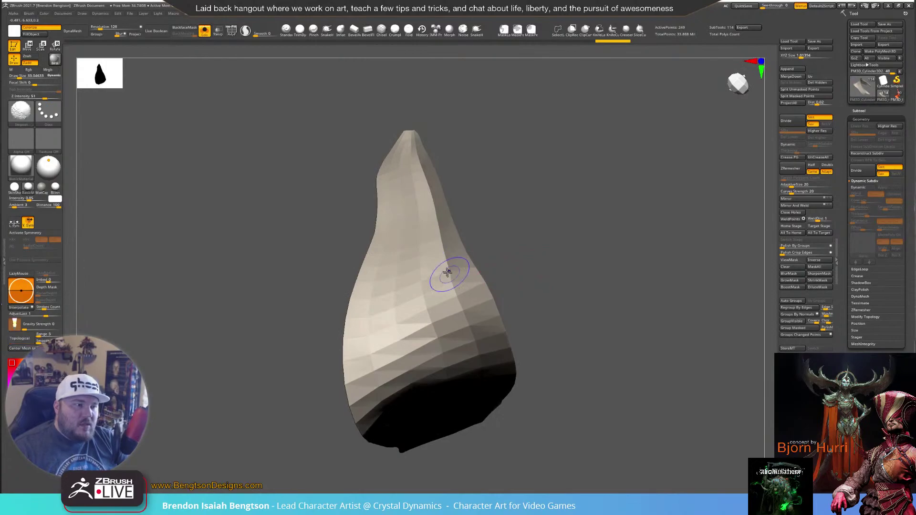
mouse_move(445, 271)
shift+mouse_down()
mouse_move(409, 155)
mouse_move(456, 286)
shift+mouse_up()
key(shift)
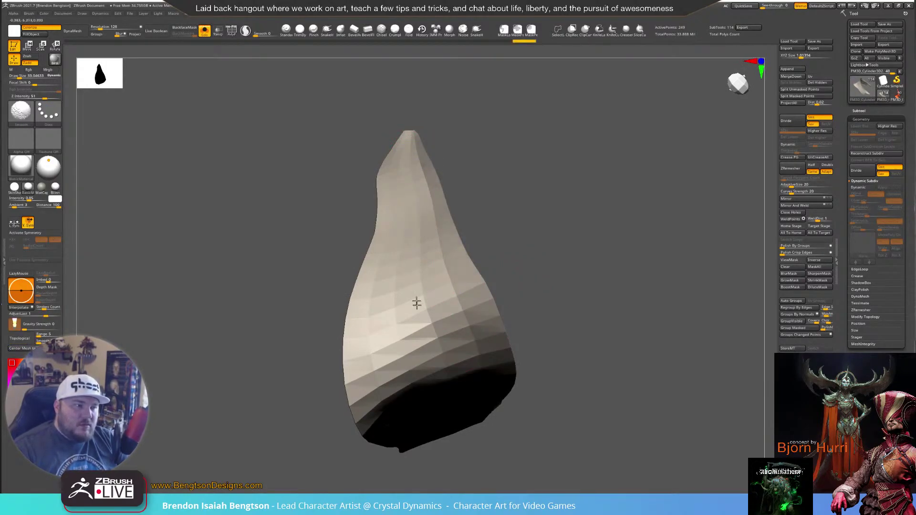
mouse_move(536, 296)
mouse_down()
mouse_move(367, 234)
mouse_move(382, 296)
mouse_move(353, 311)
mouse_move(372, 322)
mouse_up()
mouse_move(524, 258)
mouse_down()
mouse_move(557, 174)
mouse_move(532, 133)
mouse_up()
key(shift)
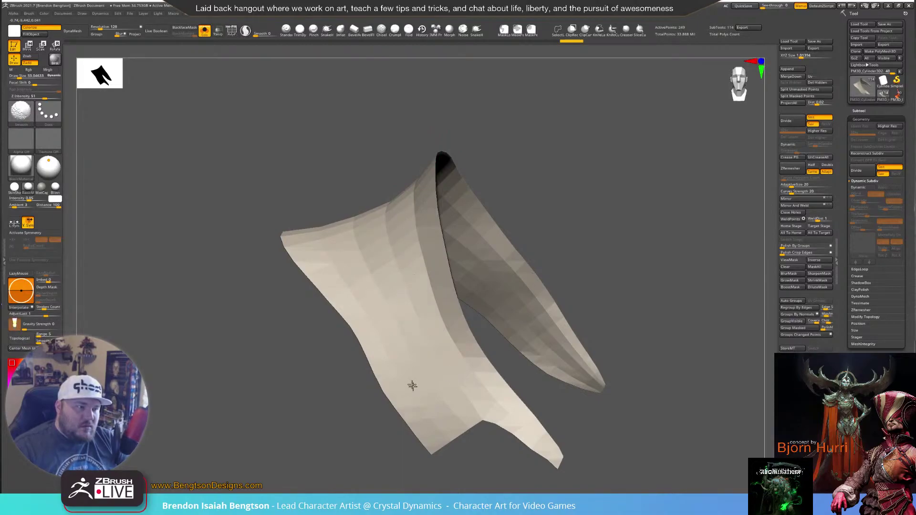
Smooth the collar plate's back face and its curved upper surface
mouse_move(610, 180)
mouse_down()
mouse_move(539, 266)
mouse_move(718, 168)
mouse_up()
key(shift)
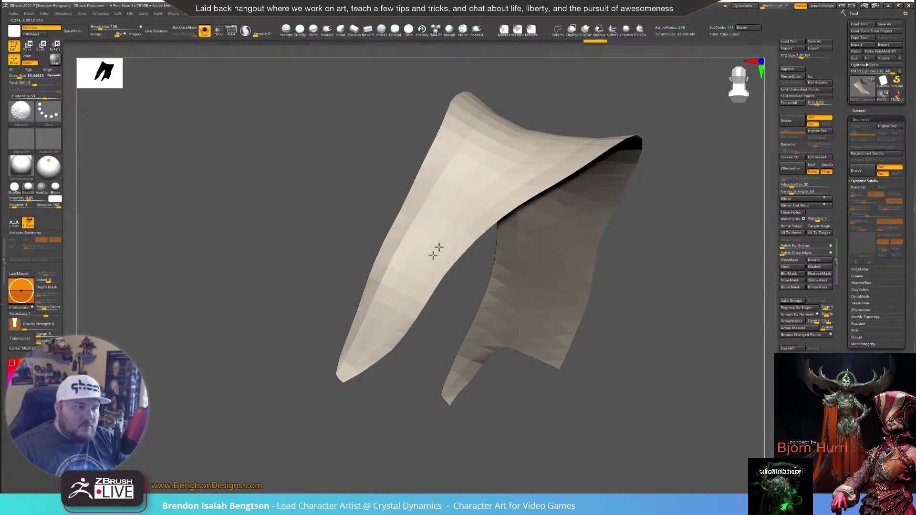
shift+drag(421, 272, 495, 166)
drag(355, 179, 338, 268)
shift+drag(524, 222, 543, 211)
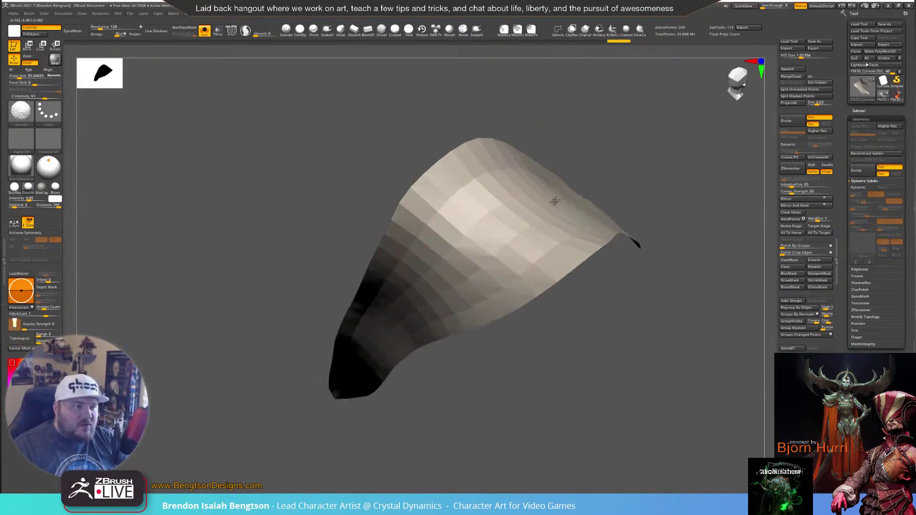
mouse_move(628, 395)
mouse_down()
mouse_move(661, 357)
mouse_move(640, 331)
mouse_move(479, 213)
mouse_move(524, 249)
mouse_move(587, 229)
mouse_move(407, 293)
mouse_up()
drag(523, 335, 650, 257)
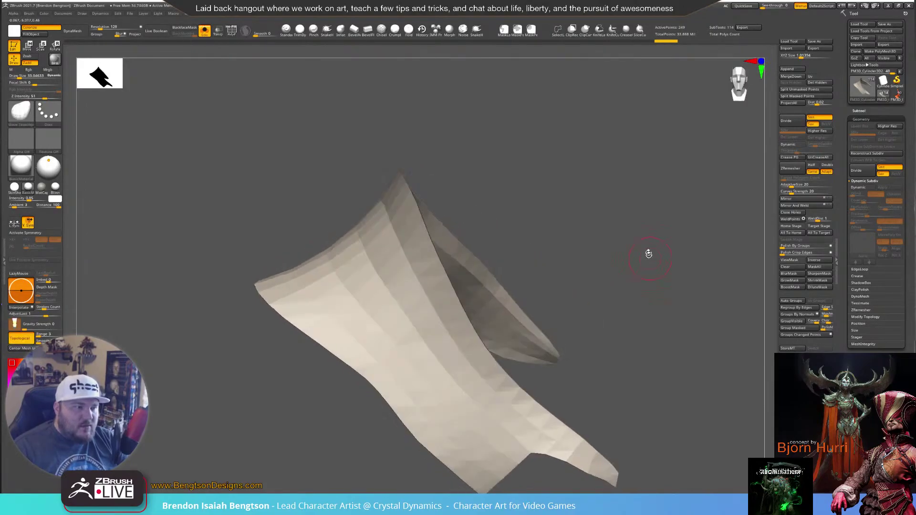
Turn on the Dynamic Subdiv preview for the isolated collar plate and inspect its edge thickness with the wireframe shown
key(ctrl+shift+s)
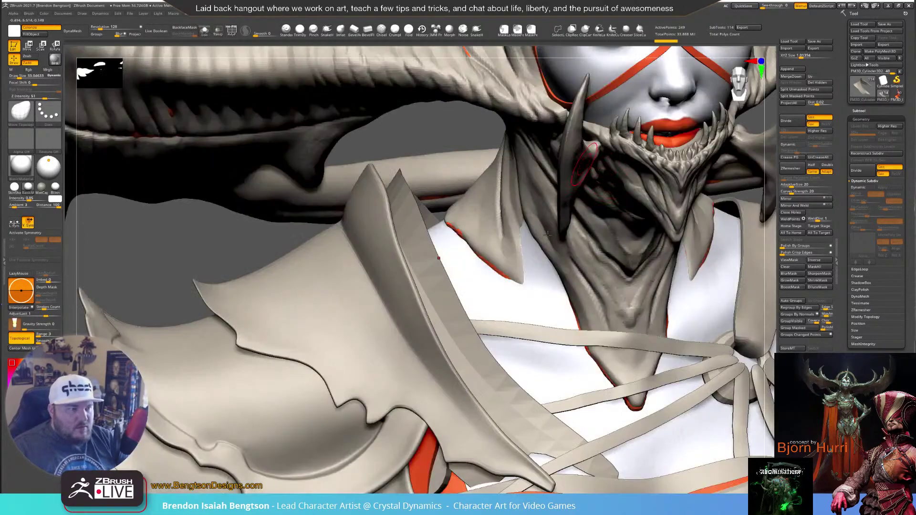
key(ctrl+shift+s)
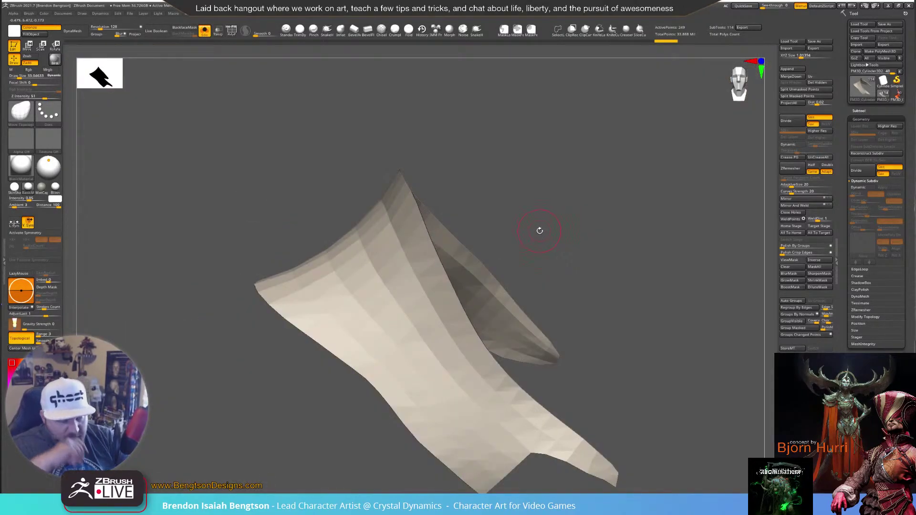
key(d)
drag(540, 231, 559, 206)
drag(649, 201, 670, 417)
key(shift+f)
alt+right_drag(670, 417, 678, 429)
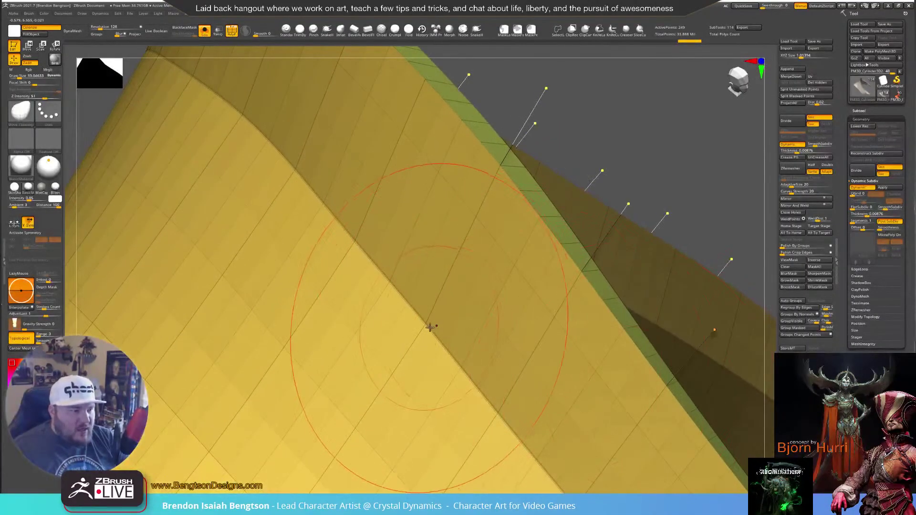
right_drag(394, 290, 407, 285)
alt+right_drag(420, 332, 437, 370)
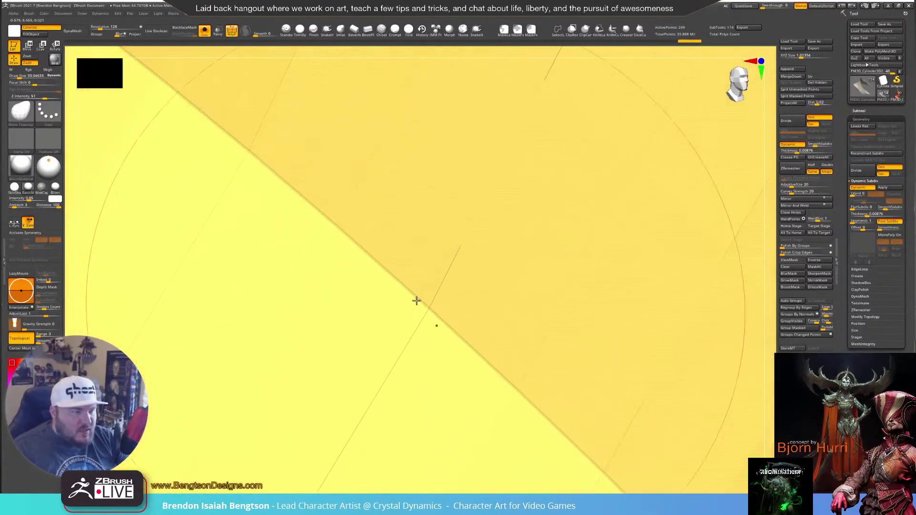
alt+right_drag(428, 314, 624, 158)
Hide the wireframe and refine the collar plate's front surface, reducing the Move Topological brush's draw size to about 69
key(space)
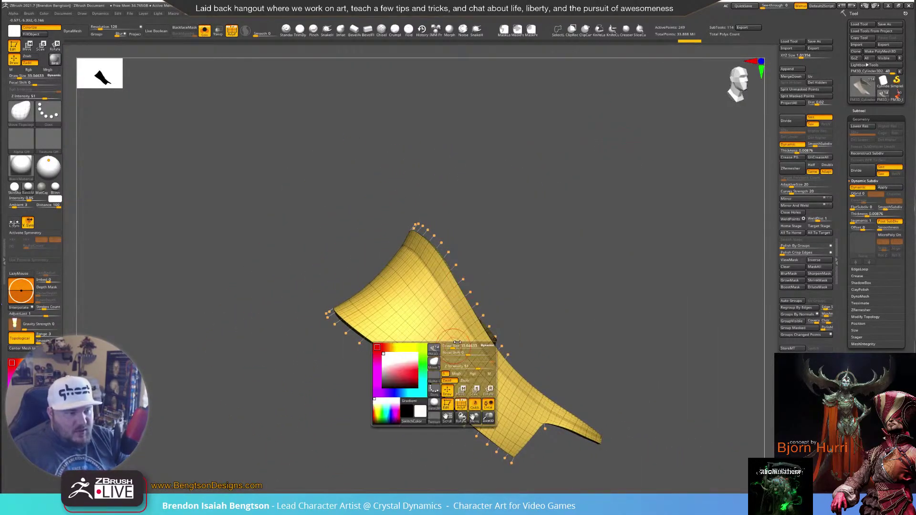
key(shift)
key(shift+f)
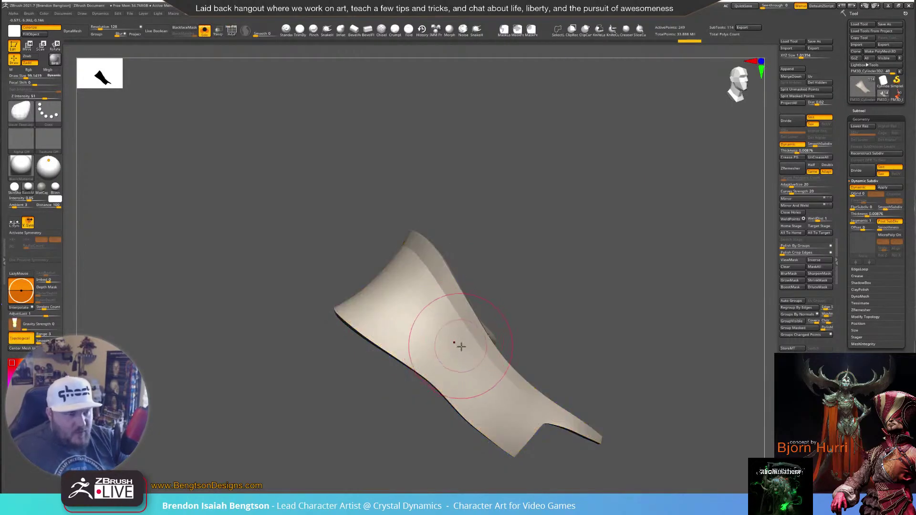
key(space)
drag(474, 339, 472, 339)
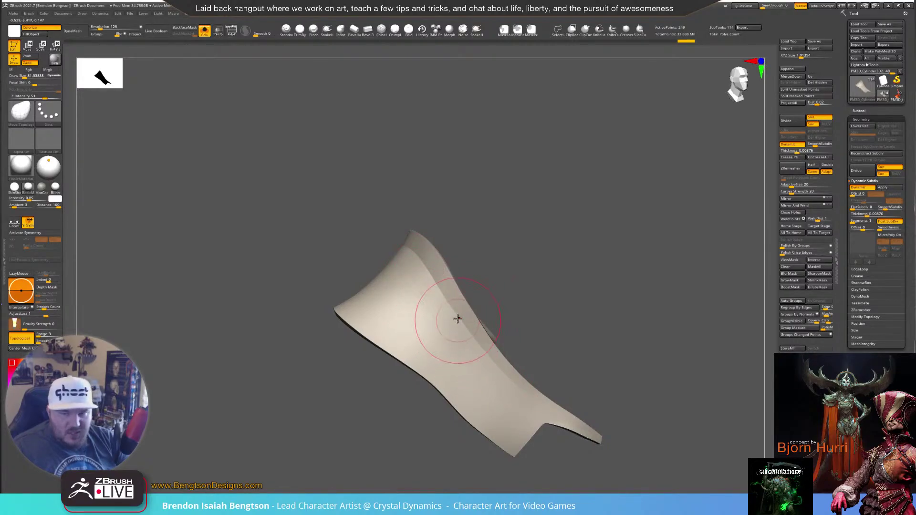
drag(659, 241, 620, 204)
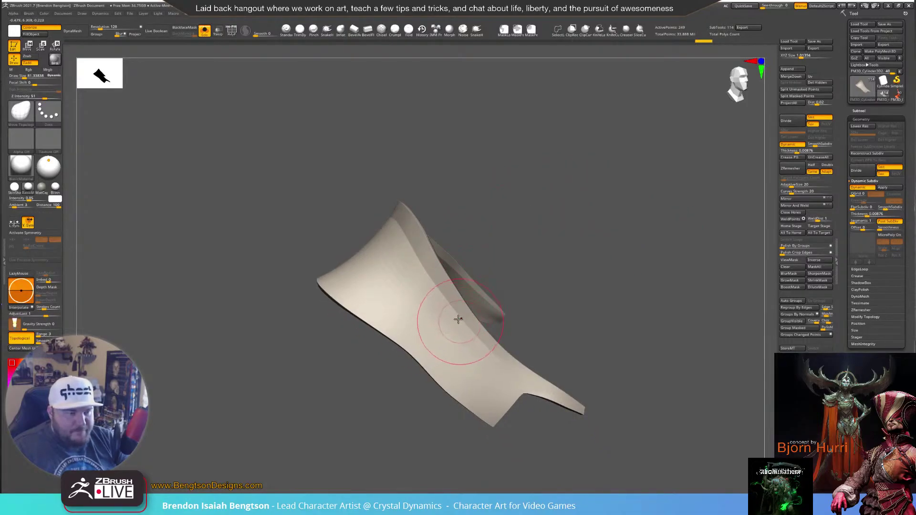
key(space)
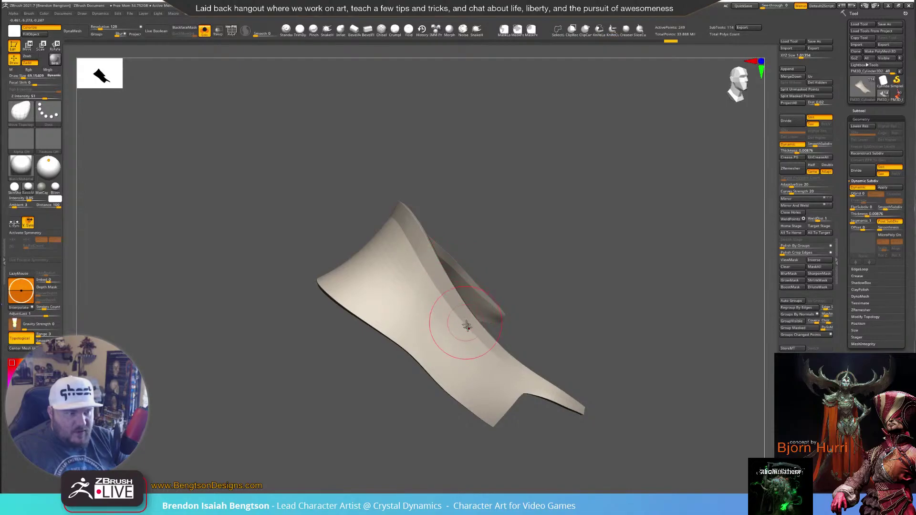
drag(661, 275, 597, 224)
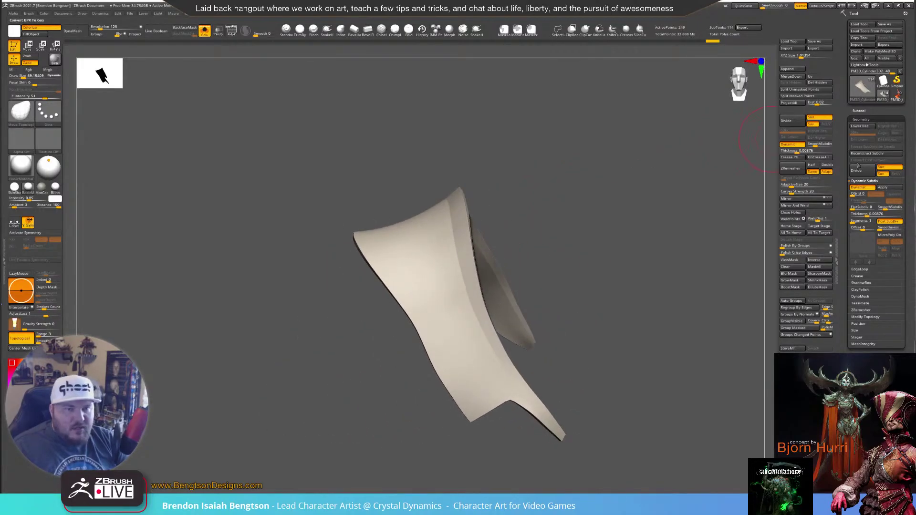
Duplicate the collar plate subtool as a backup copy and reselect the original
click(867, 111)
click(869, 343)
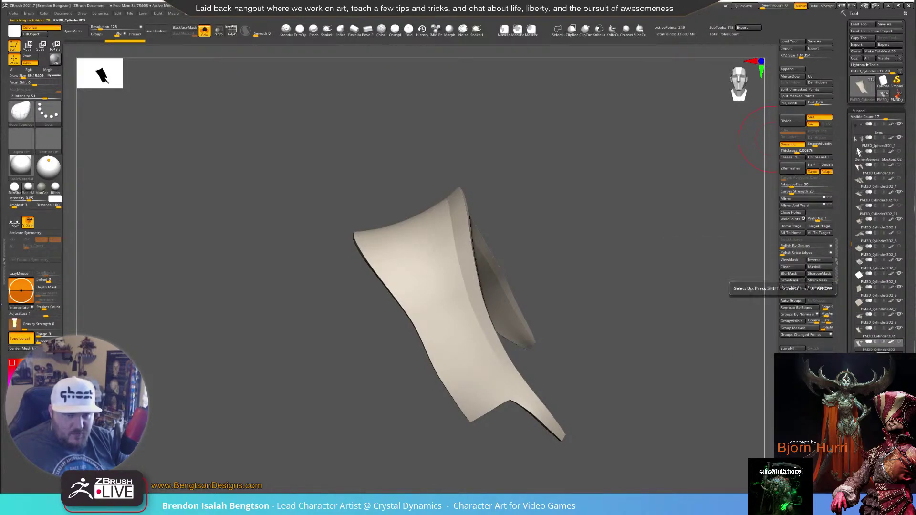
click(872, 321)
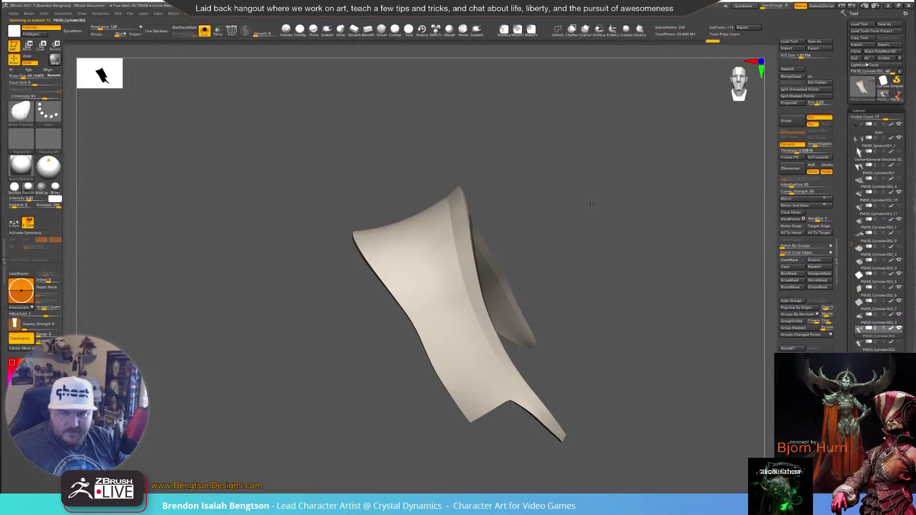
Smooth the collar plate's outer curve and adjust its upper rim with the Move Topological brush
drag(591, 205, 589, 212)
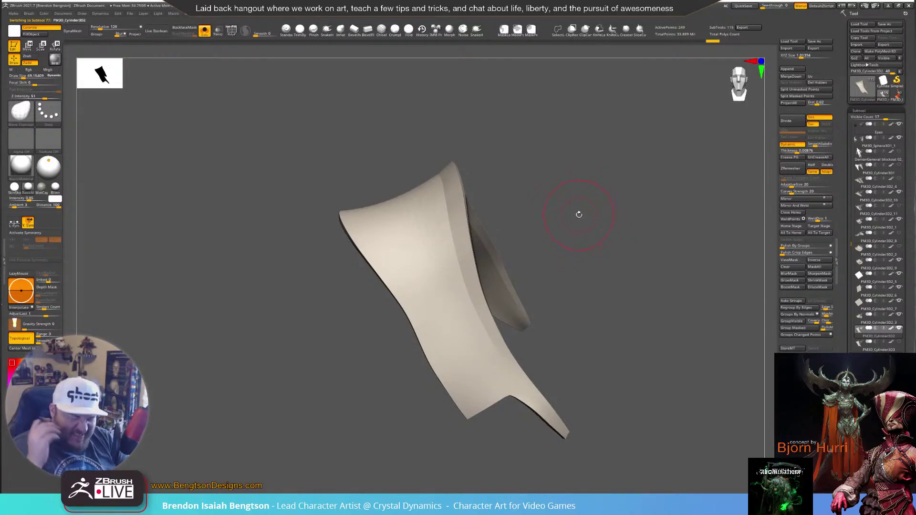
drag(604, 220, 579, 211)
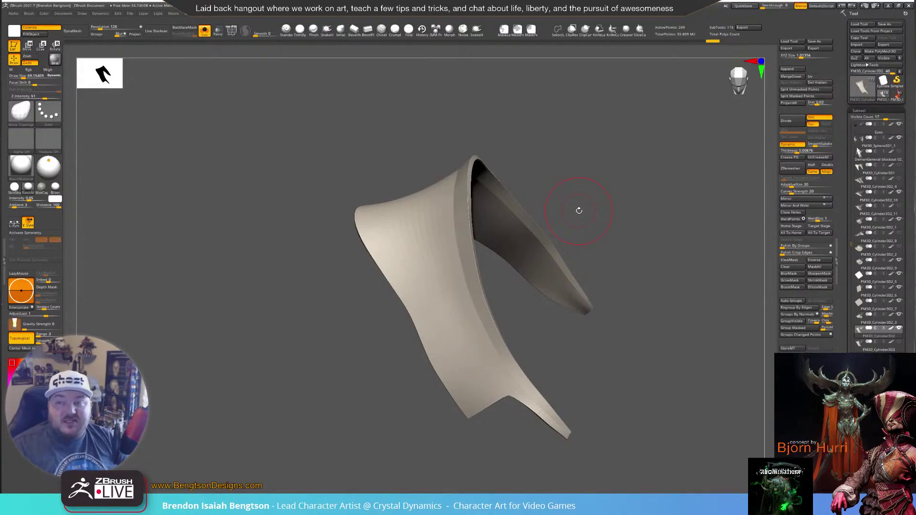
mouse_move(570, 174)
mouse_down()
mouse_move(589, 186)
mouse_move(591, 161)
mouse_move(612, 235)
mouse_move(600, 210)
mouse_move(591, 217)
mouse_up()
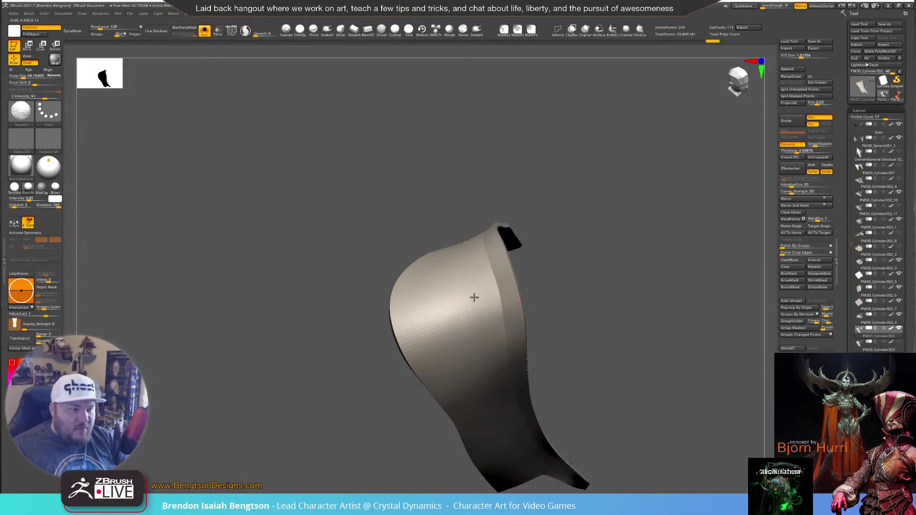
drag(654, 233, 625, 194)
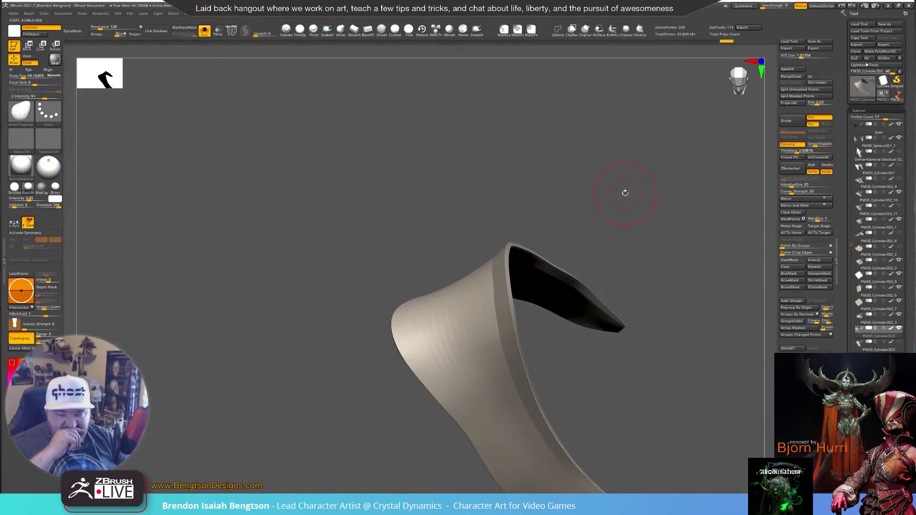
mouse_move(617, 220)
mouse_down()
mouse_move(608, 190)
mouse_move(545, 197)
mouse_up()
key(space)
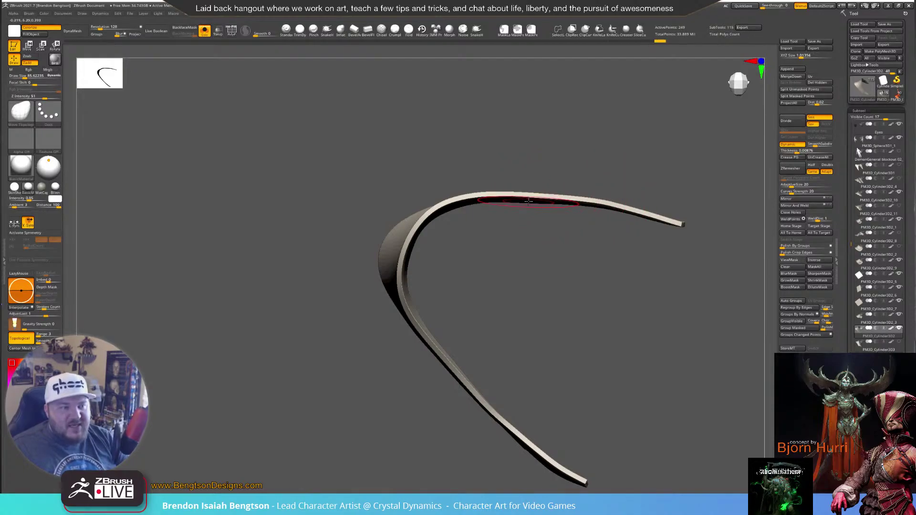
drag(521, 239, 623, 190)
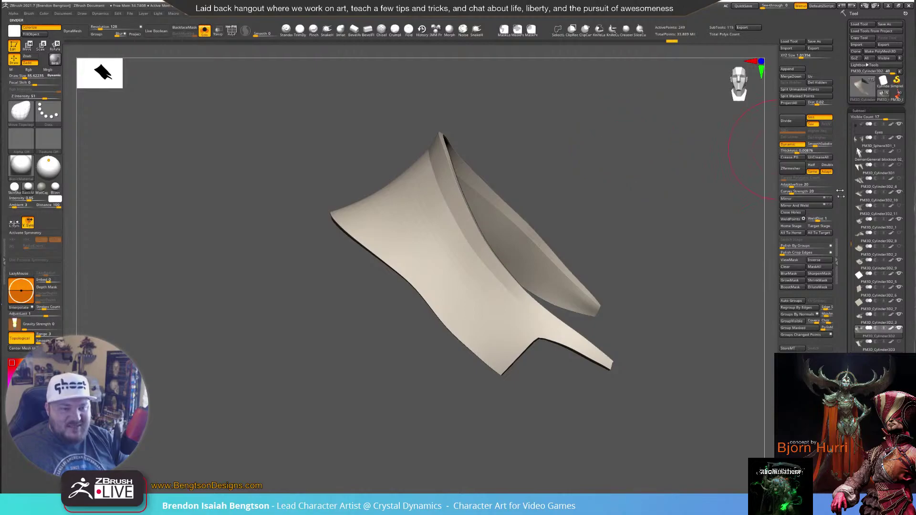
Apply Dynamic Subdiv to convert the collar plate's previewed thickness and smoothing into real geometry
click(862, 490)
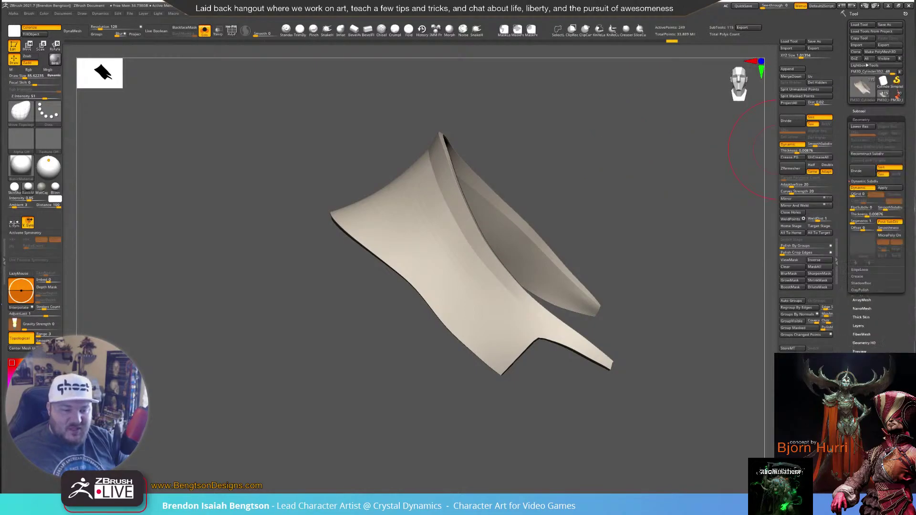
click(889, 188)
drag(661, 239, 670, 279)
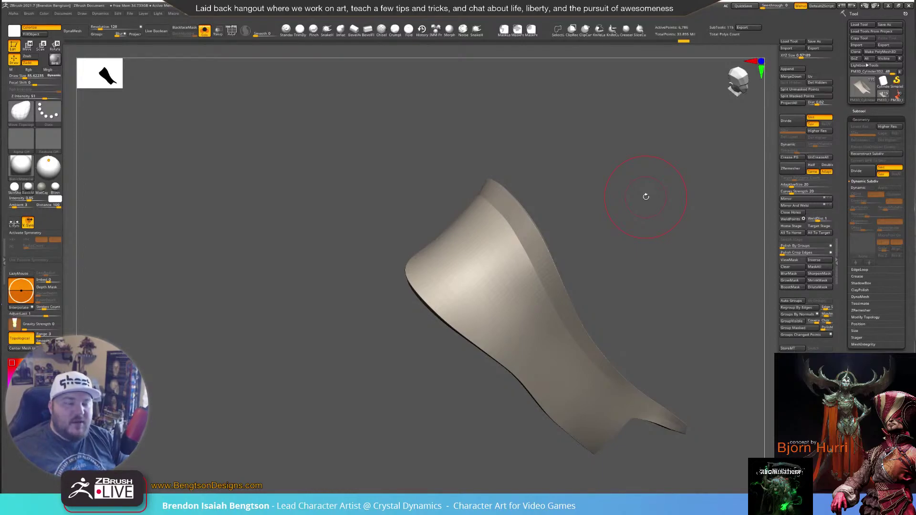
mouse_move(668, 215)
mouse_down()
mouse_move(649, 188)
mouse_move(652, 172)
mouse_move(660, 198)
mouse_move(644, 183)
mouse_move(775, 150)
mouse_up()
key(space)
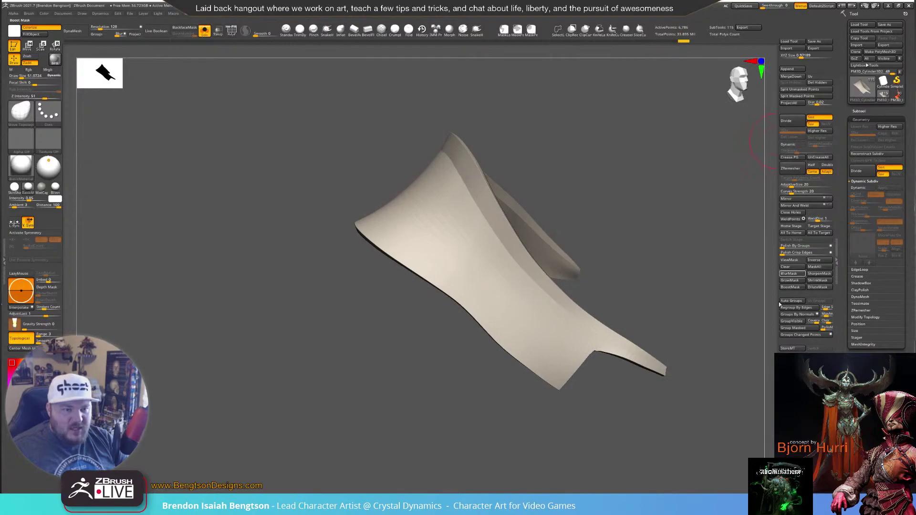
Store a morph target for the collar plate, divide it up to subdivision level 3, and return to level 1
click(788, 348)
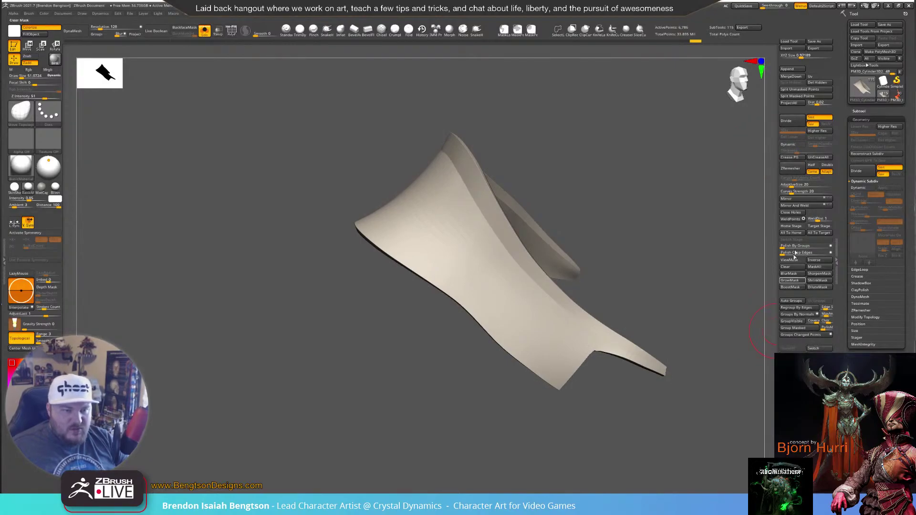
click(802, 120)
click(800, 125)
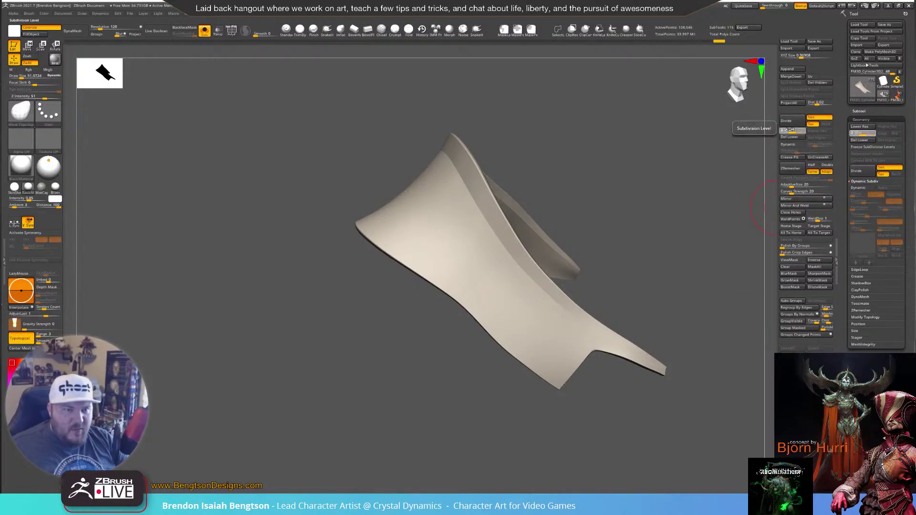
drag(790, 130, 782, 130)
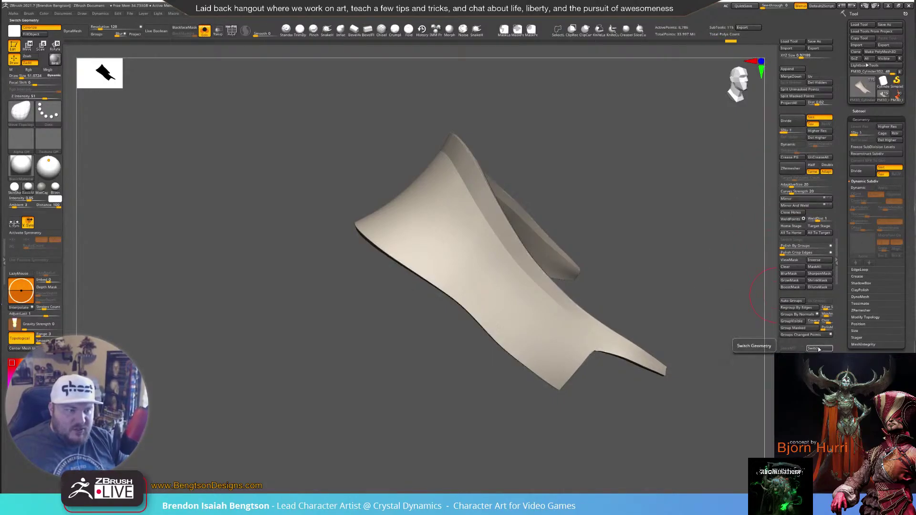
Switch repeatedly between the stored morph target and the current shape to compare the collar plate's surface
drag(639, 260, 429, 216)
drag(534, 293, 702, 234)
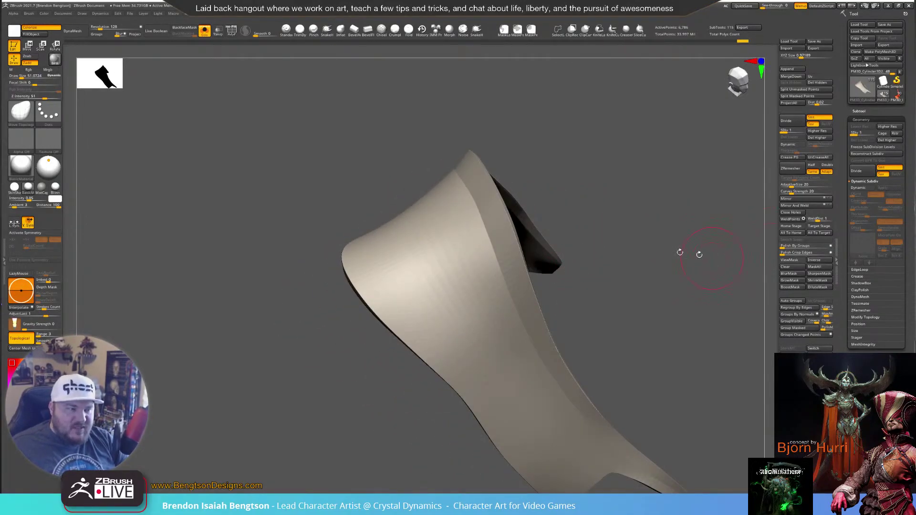
drag(652, 215, 735, 282)
click(820, 349)
click(821, 349)
click(821, 349)
click(821, 349)
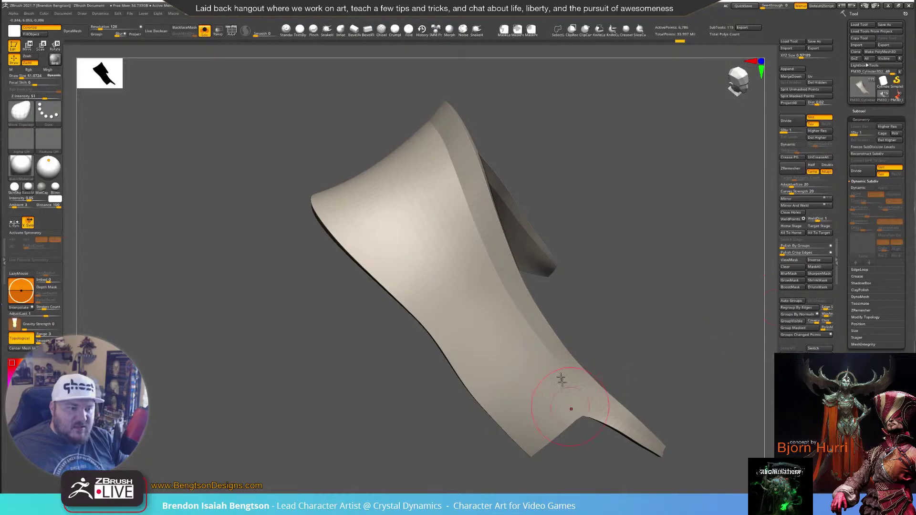
drag(697, 294, 720, 292)
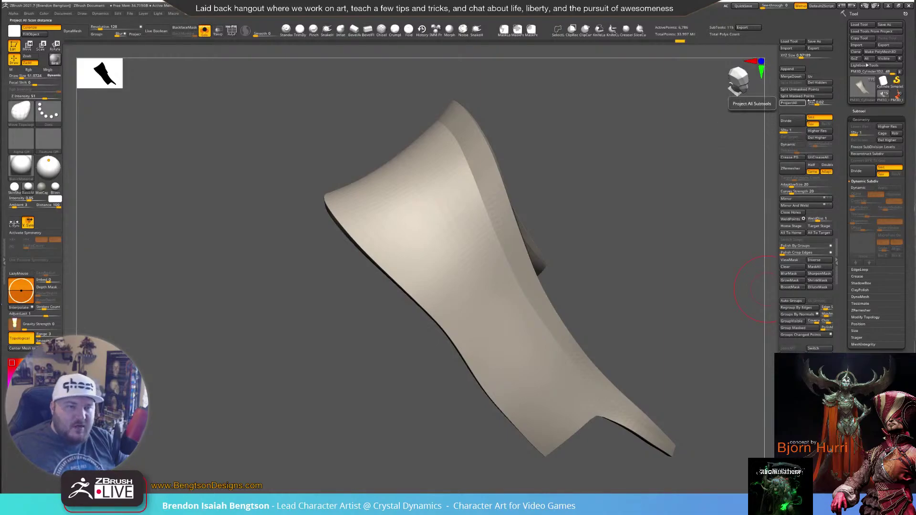
Examine the collar plate's wireframe and edges at subdivision level 3 with the Move Topological brush active
drag(640, 231, 661, 229)
key(shift+f)
drag(668, 191, 691, 174)
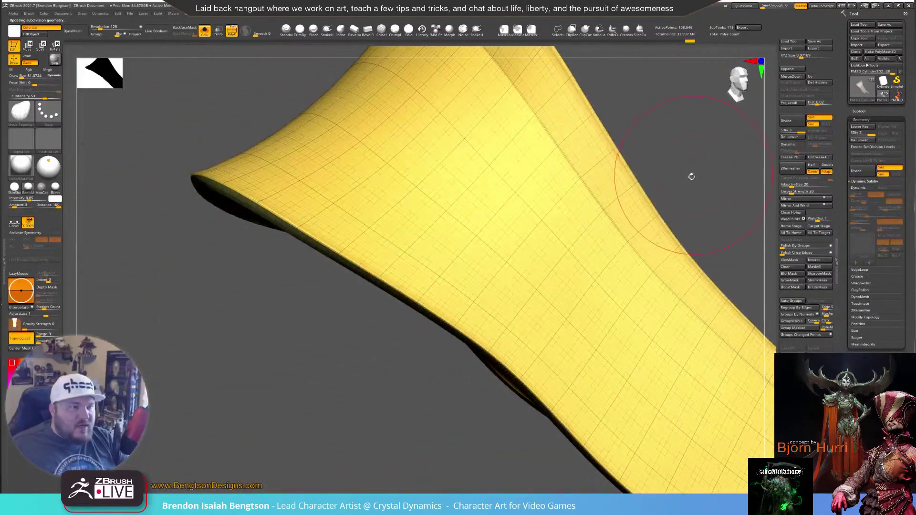
mouse_move(631, 178)
alt+mouse_down()
mouse_move(646, 270)
mouse_move(639, 239)
mouse_move(644, 262)
mouse_move(633, 277)
mouse_move(571, 241)
mouse_move(575, 260)
alt+mouse_up()
key(shift+f)
key(b)
key(m)
key(t)
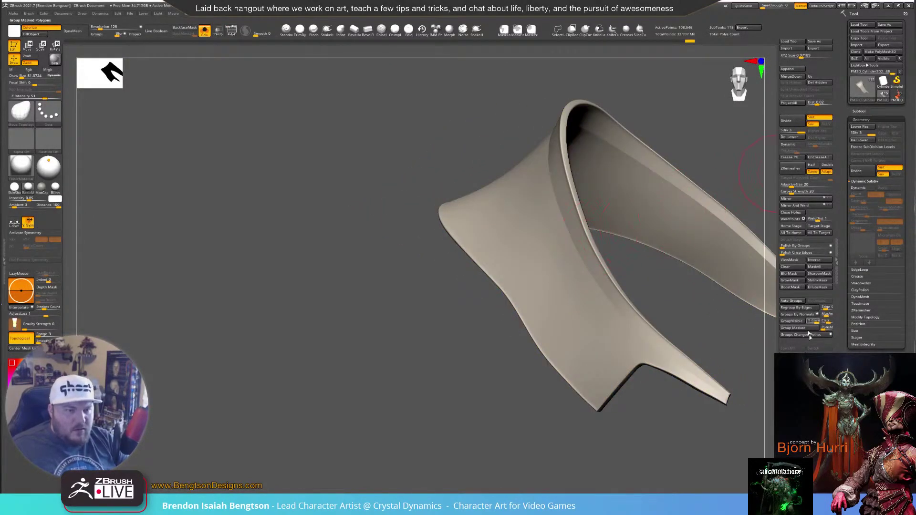
Switch the collar plate to its stored morph target at subdivision level 1, then show the level 3 wireframe
drag(801, 132, 782, 132)
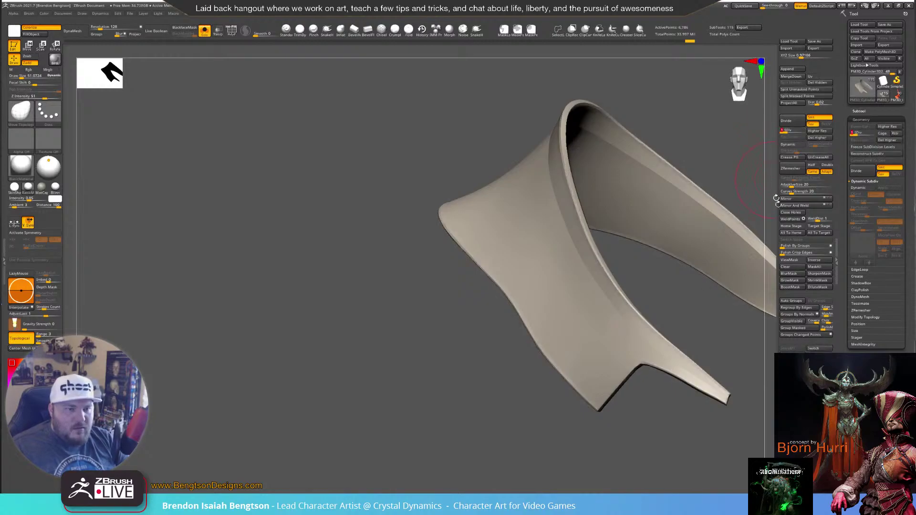
click(817, 348)
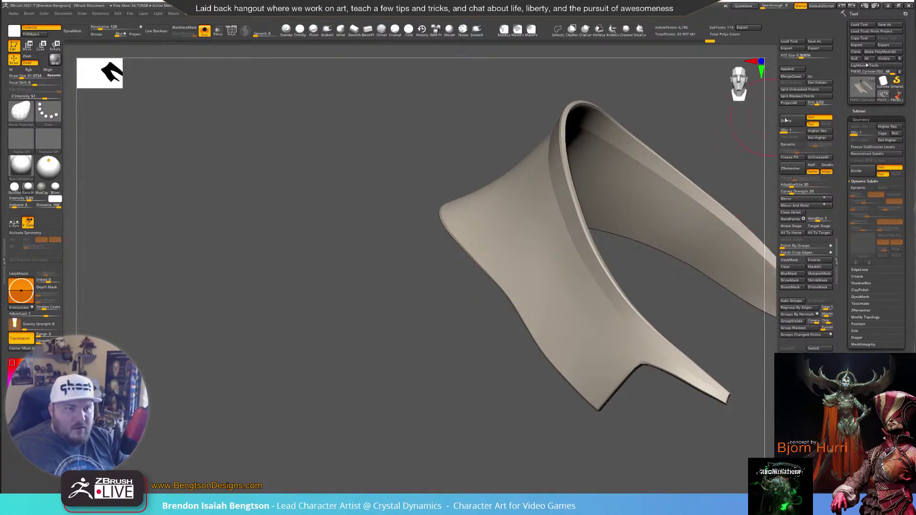
drag(798, 129, 803, 130)
drag(684, 137, 683, 254)
key(shift+f)
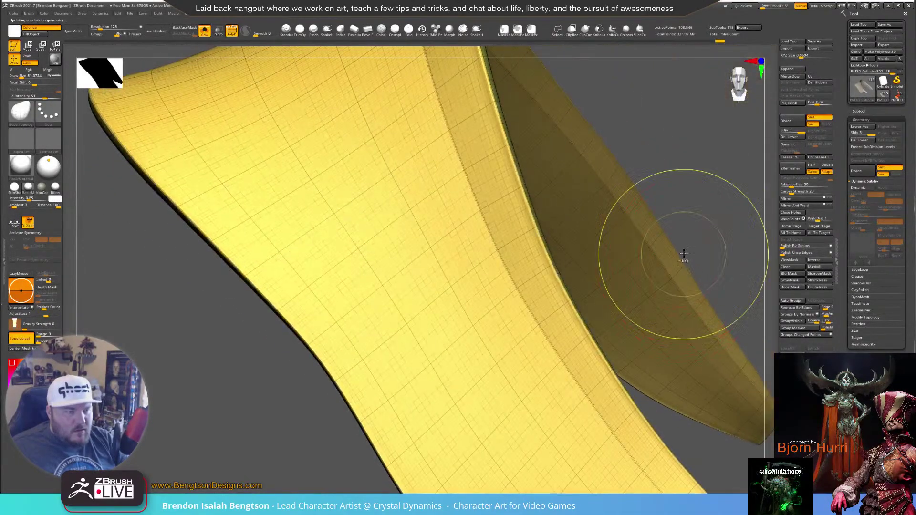
Undo the collar plate's morph target switch, added subdivision levels and applied Dynamic Subdiv to restore the live preview
key(shift+d)
key(shift+d)
key(ctrl+z)
key(ctrl+z)
key(ctrl+z)
key(ctrl+z)
key(ctrl+z)
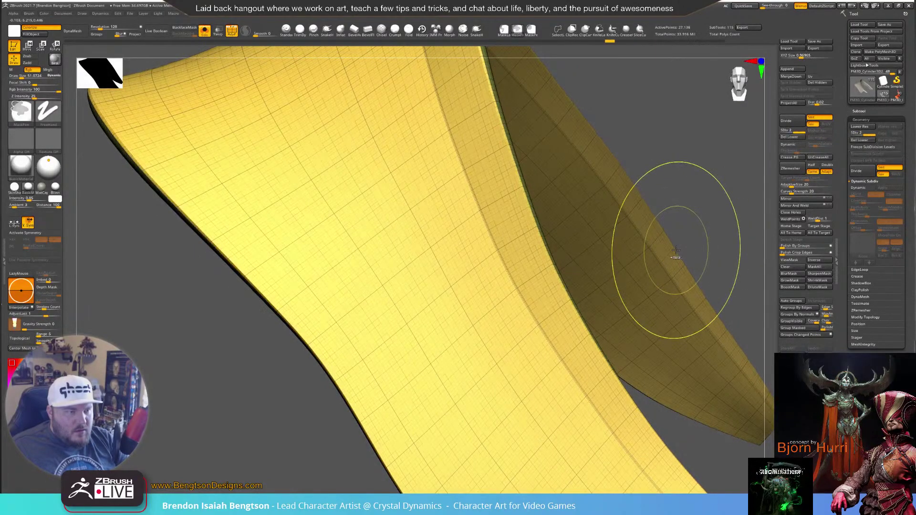
key(ctrl+z)
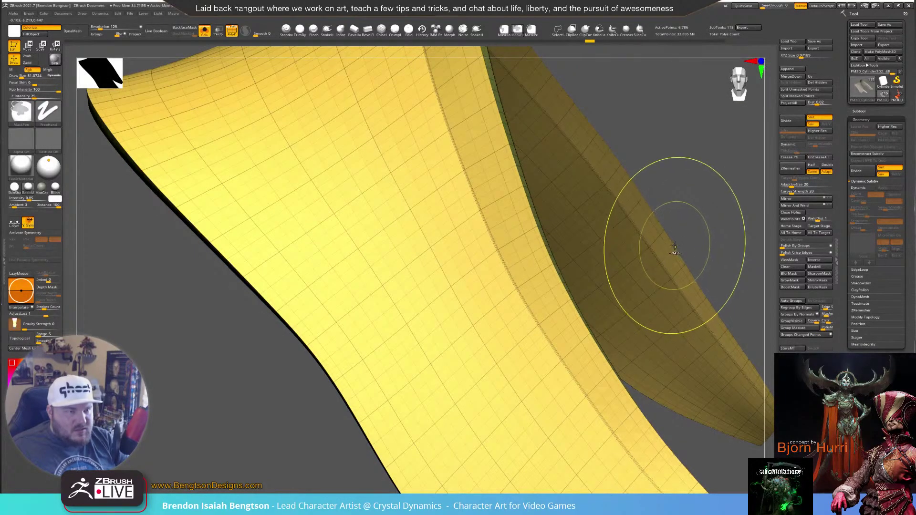
key(ctrl+z)
key(ctrl+z)
key(ctrl+z)
key(ctrl+z)
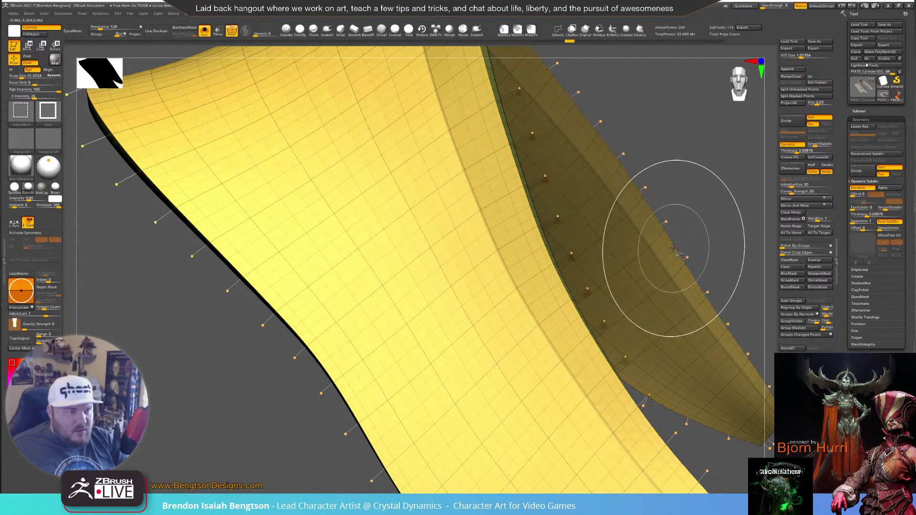
Redo the collar plate's applied Dynamic Subdiv and added subdivision levels, then view the smooth plate without its wireframe
key(ctrl+shift+z)
key(ctrl+shift+z)
key(ctrl+shift+z)
key(ctrl+shift+z)
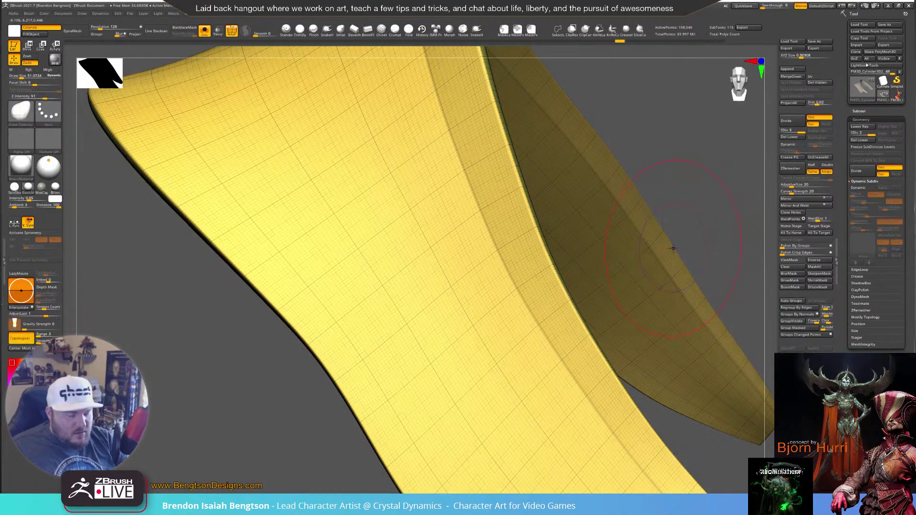
key(shift+f)
key(f)
drag(662, 154, 645, 186)
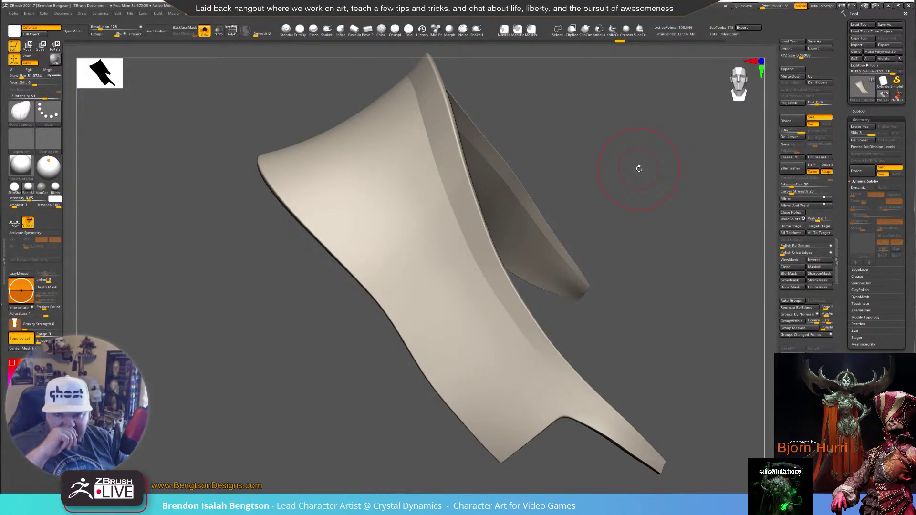
mouse_move(647, 225)
mouse_down()
mouse_move(597, 239)
mouse_move(646, 217)
mouse_move(602, 215)
mouse_move(644, 194)
mouse_move(724, 95)
mouse_up()
key(shift+d)
key(d)
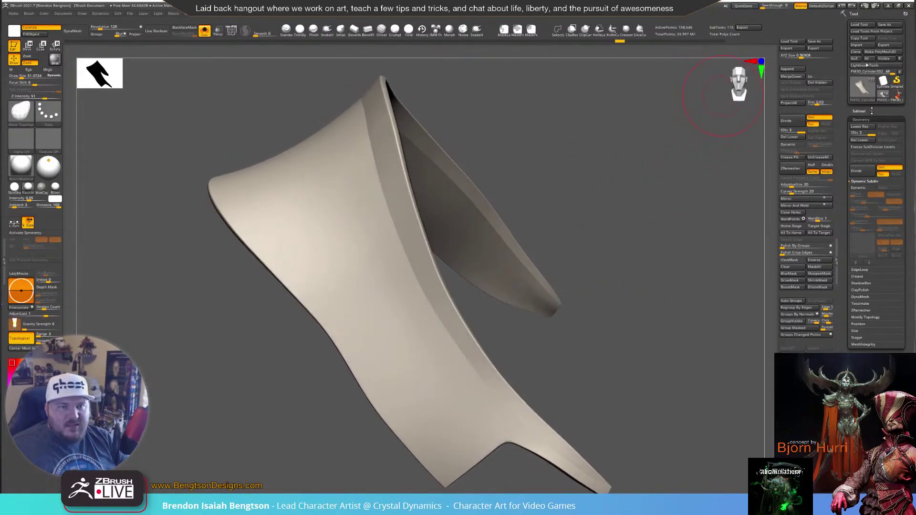
Select the low-poly copy of the collar plate, turn off its Dynamic Subdiv preview and show the wireframe
click(872, 111)
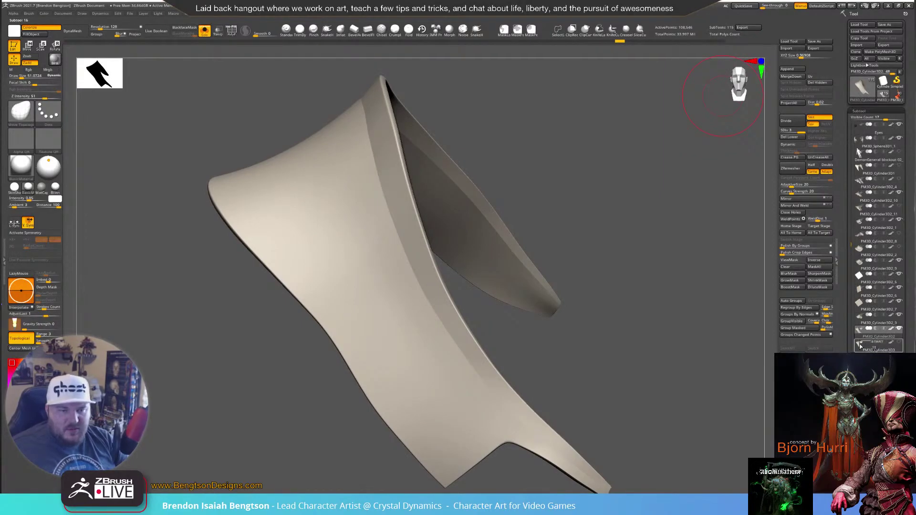
click(891, 346)
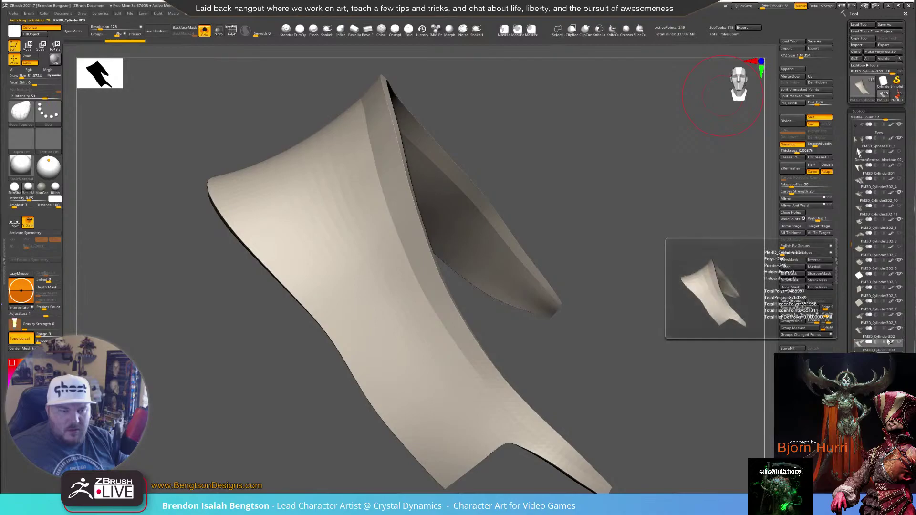
drag(634, 237, 647, 239)
key(shift+d)
alt+drag(615, 207, 654, 262)
key(shift+f)
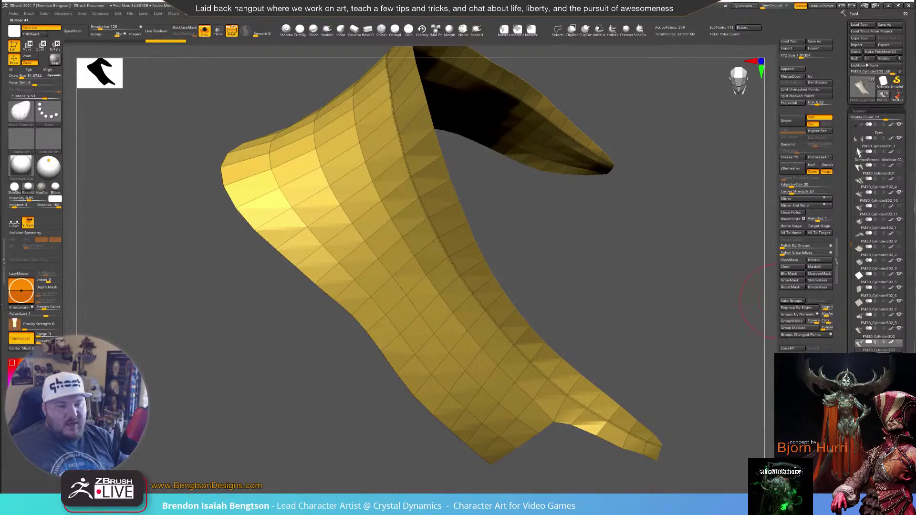
Turn on double-sided display for the low-poly collar plate and view it from inside and outside
click(791, 402)
alt+drag(659, 268, 684, 366)
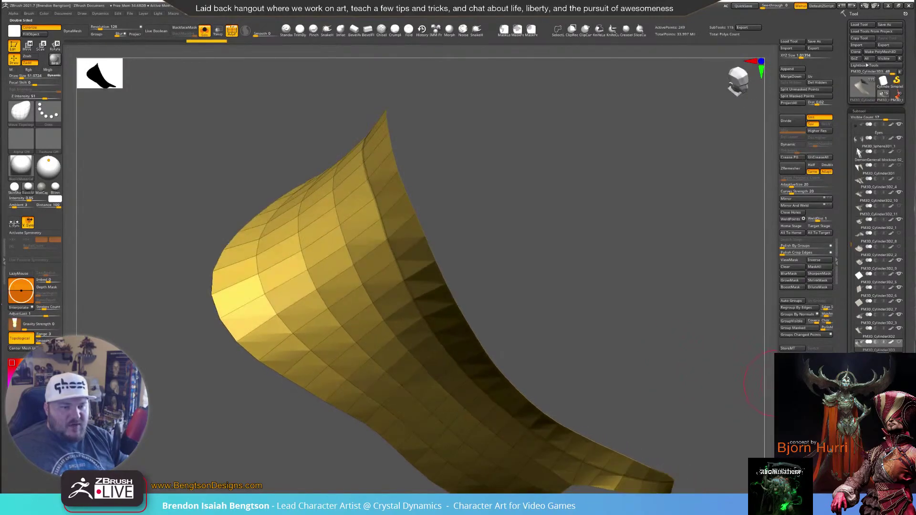
scroll(858, 152, down, 10)
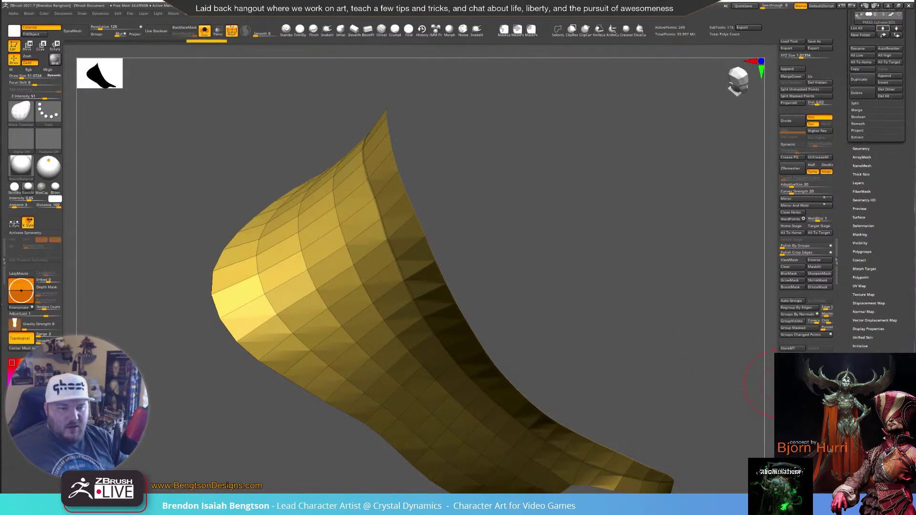
click(869, 329)
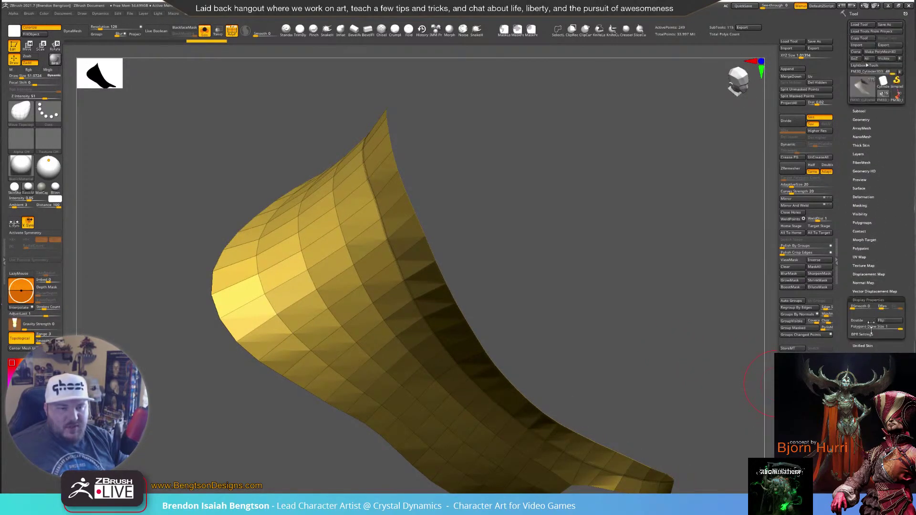
click(863, 322)
drag(692, 366, 646, 291)
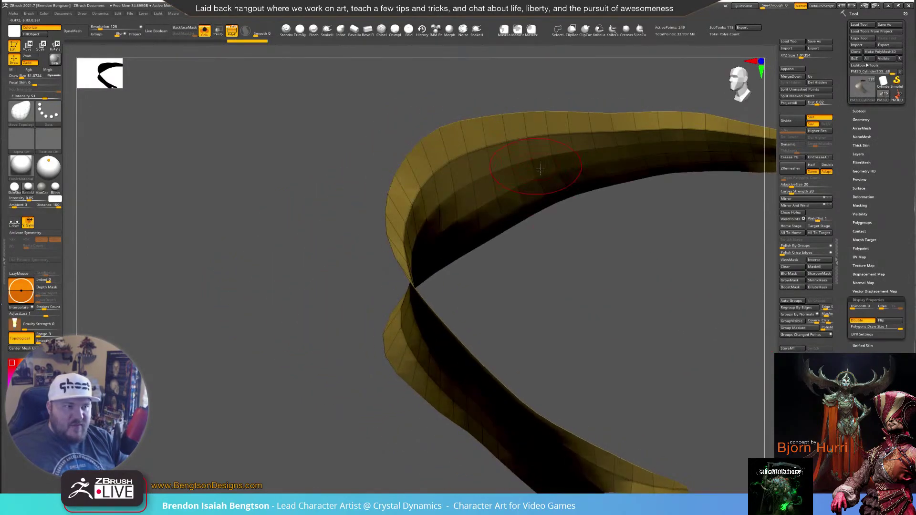
drag(574, 279, 627, 319)
drag(619, 264, 744, 157)
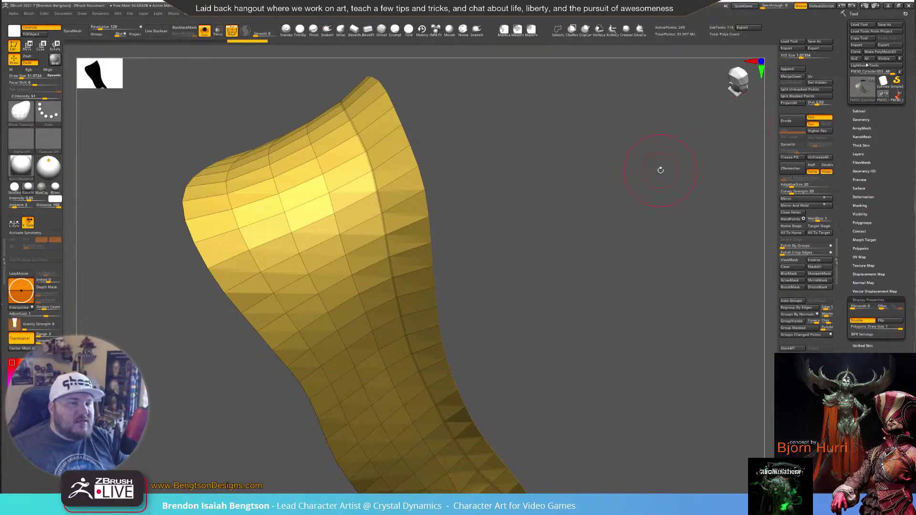
drag(650, 189, 703, 91)
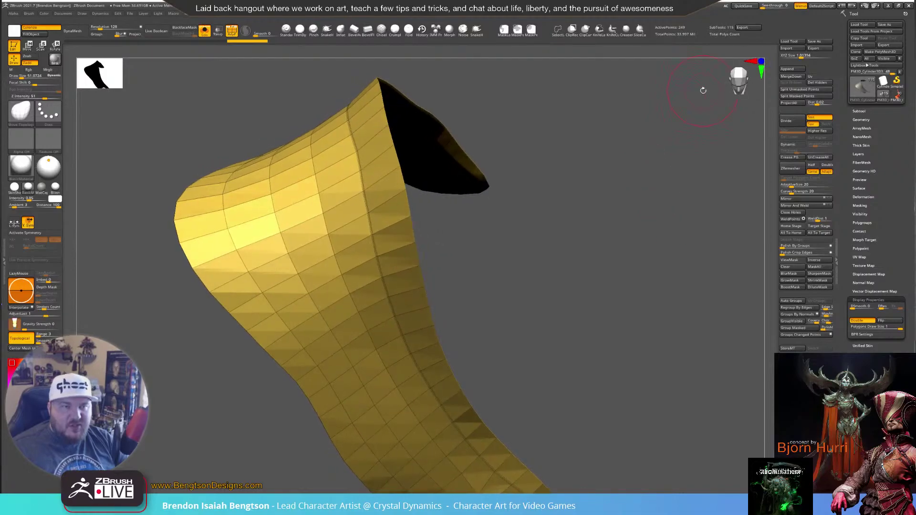
Enable Dynamic Subdiv on the low-poly collar plate with its thickness set to 0, and open the Dynamic Subdiv settings
click(793, 144)
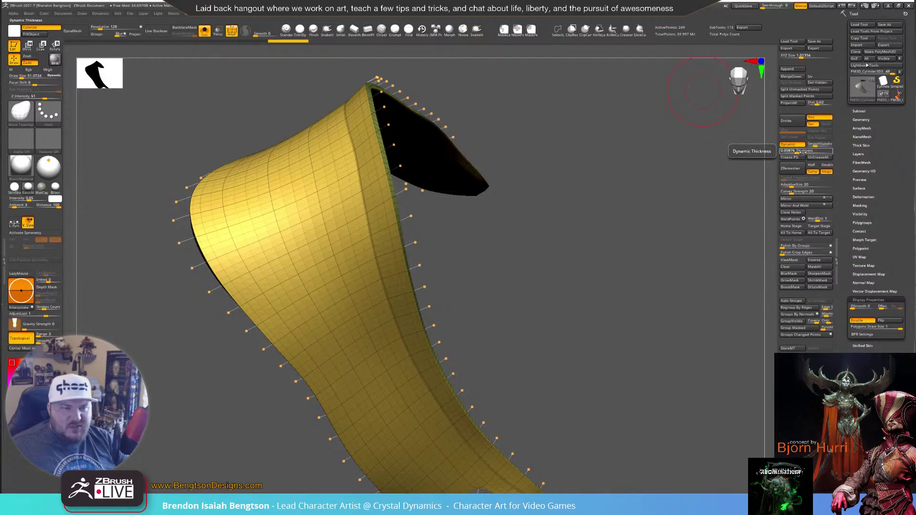
drag(802, 150, 781, 151)
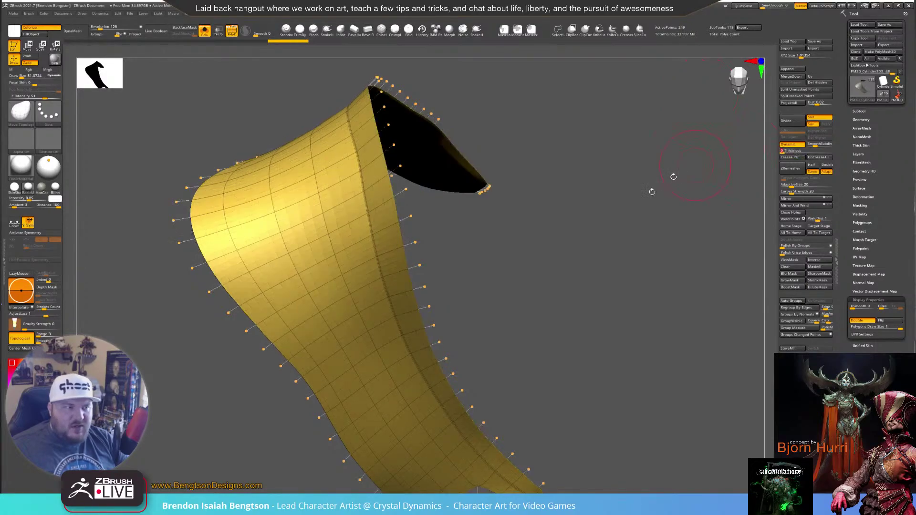
mouse_move(625, 229)
mouse_down()
mouse_move(620, 217)
mouse_move(634, 230)
mouse_up()
key(shift+f)
key(shift+f)
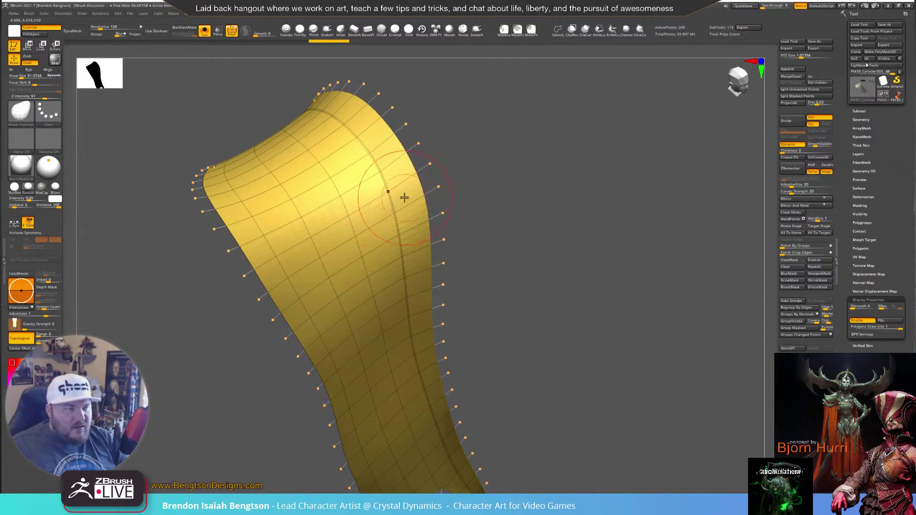
drag(465, 188, 568, 201)
drag(606, 247, 603, 215)
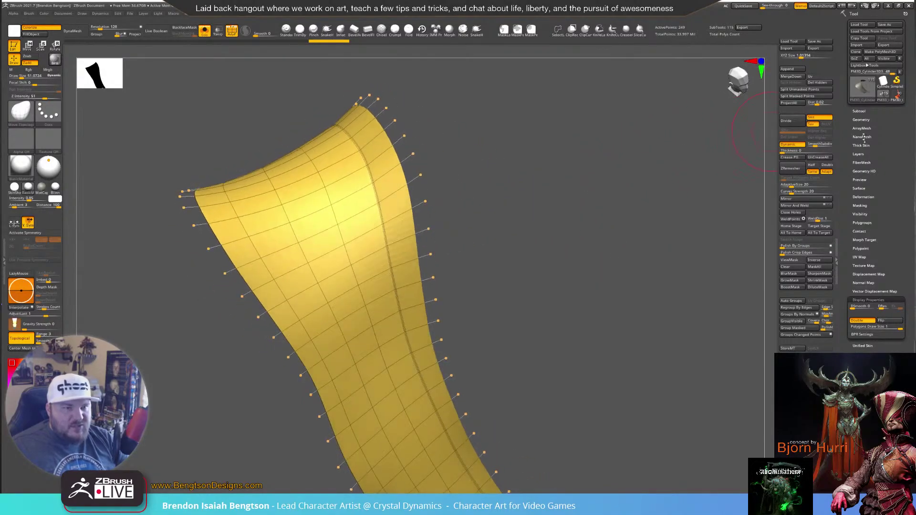
click(859, 112)
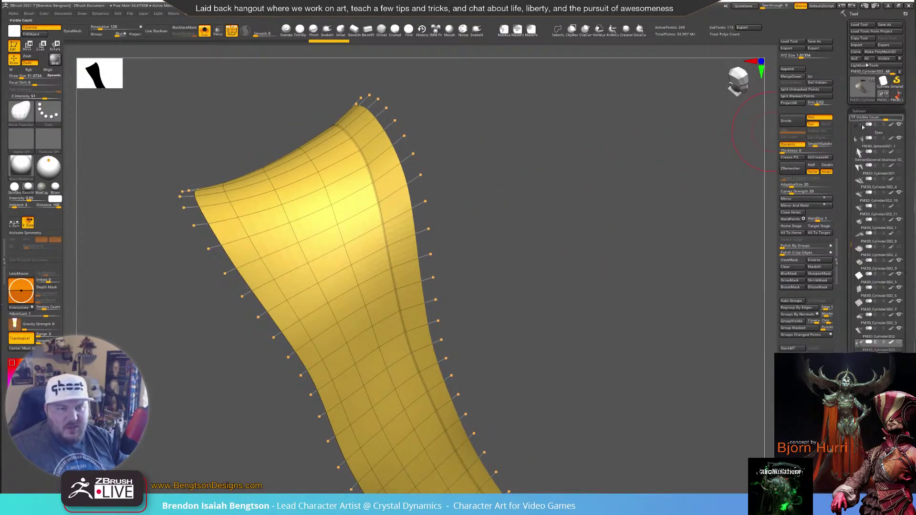
click(863, 494)
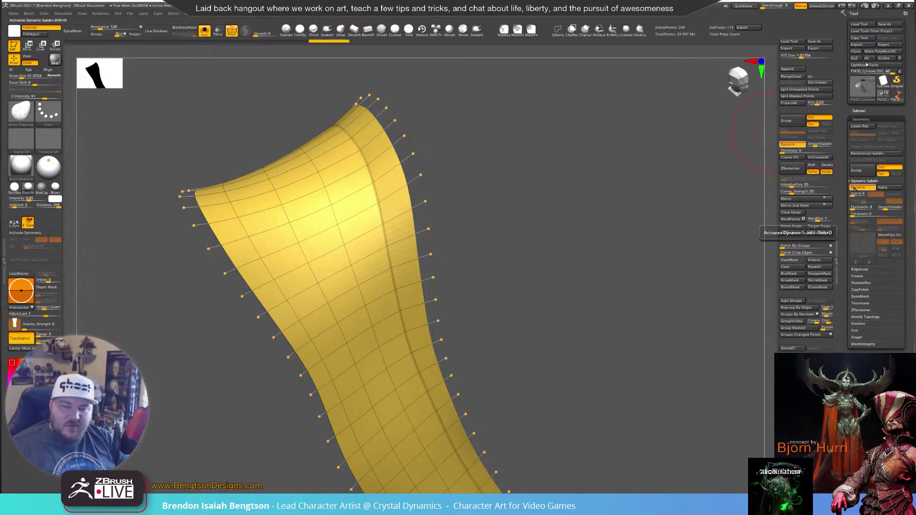
drag(671, 259, 667, 256)
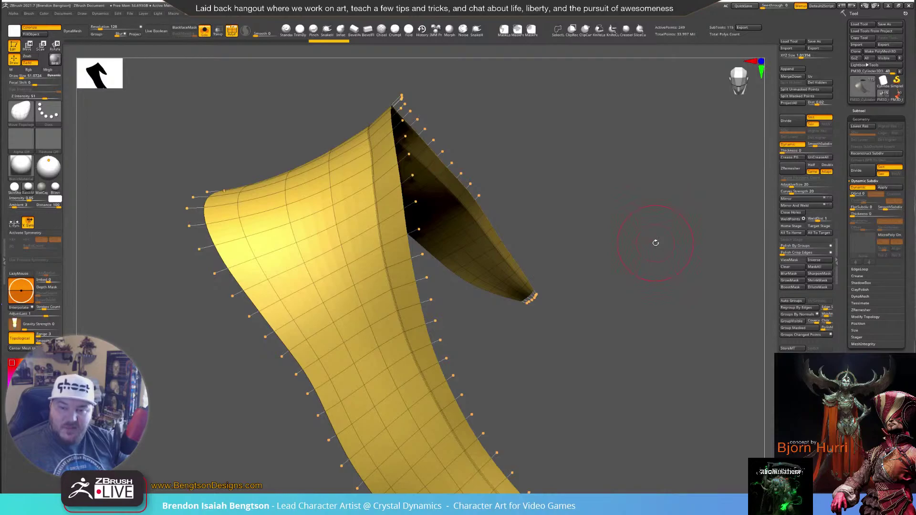
drag(641, 238, 653, 246)
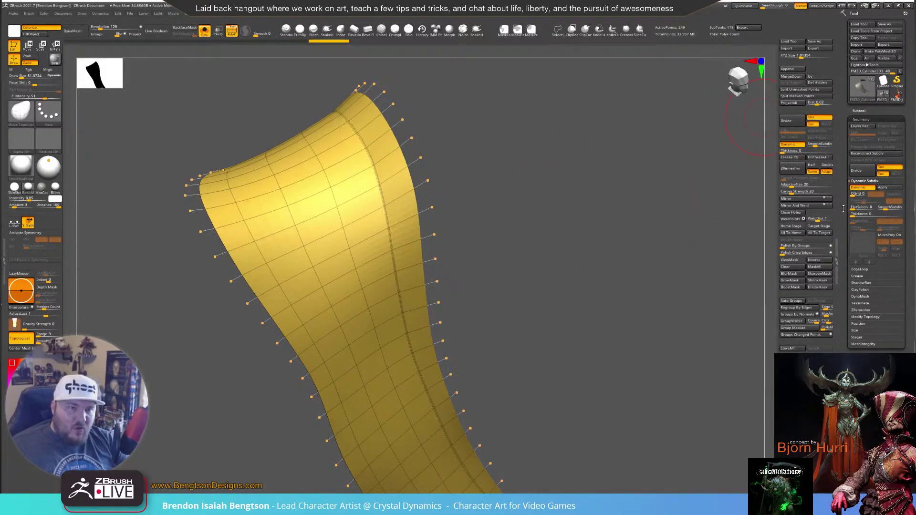
Try higher flat subdivision levels on the collar plate without the wireframe, then reset FlatSubdiv to 0
click(862, 207)
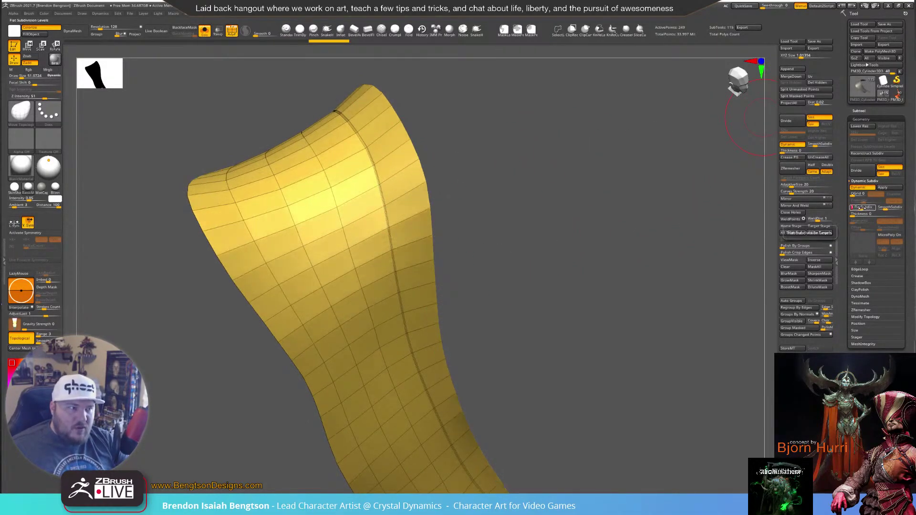
key(shift)
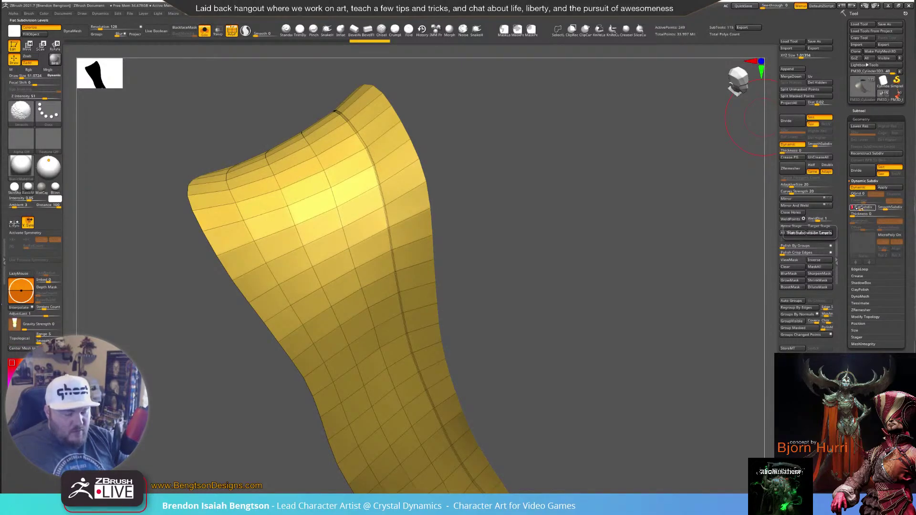
key(shift+f)
mouse_move(665, 244)
mouse_down()
mouse_move(659, 254)
mouse_move(677, 239)
mouse_up()
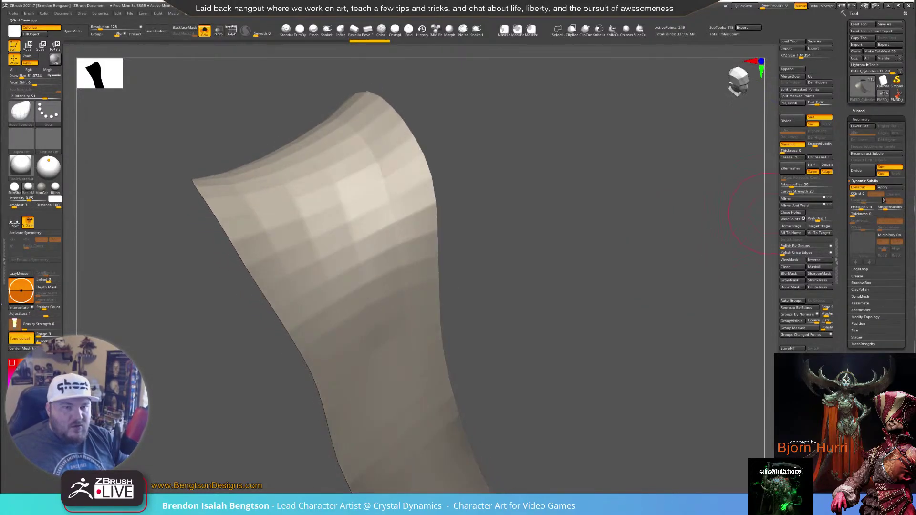
click(858, 208)
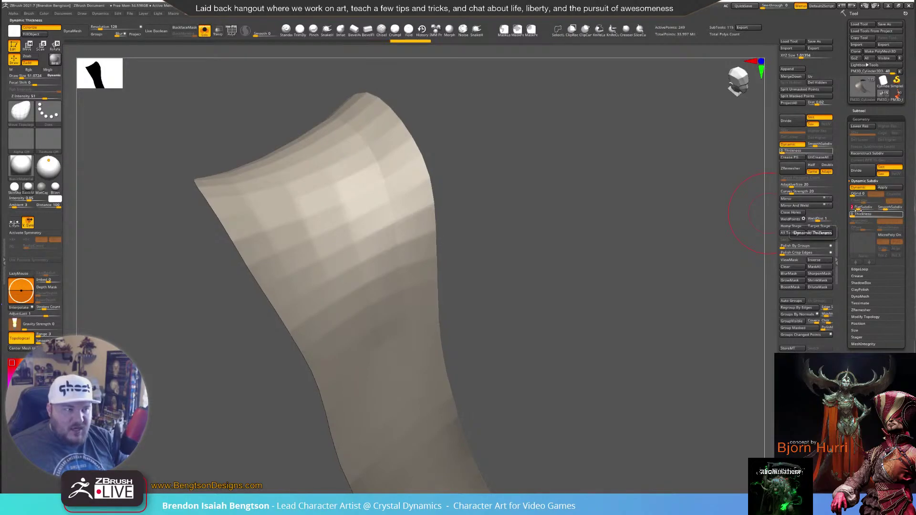
drag(860, 210, 852, 211)
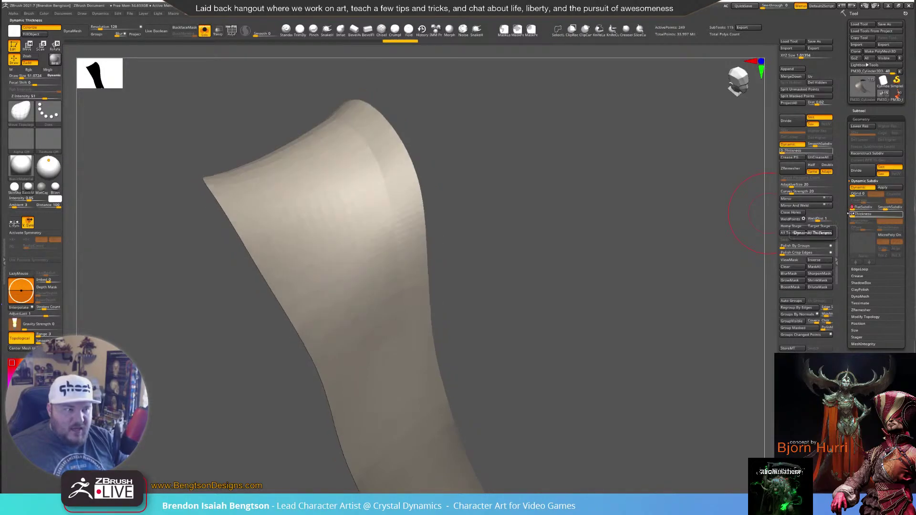
Lower the collar plate's smooth subdivision level and set its Dynamic Subdiv thickness to 0.01162
click(886, 208)
click(885, 208)
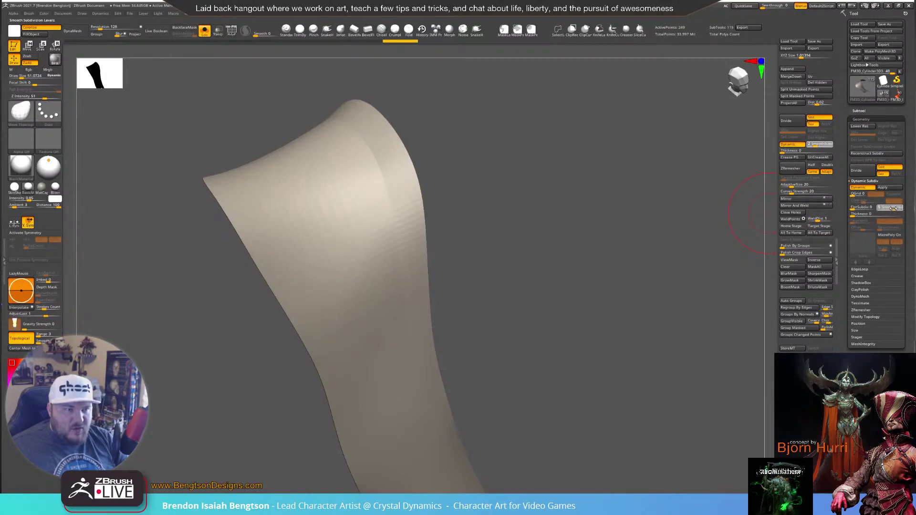
drag(882, 209, 877, 210)
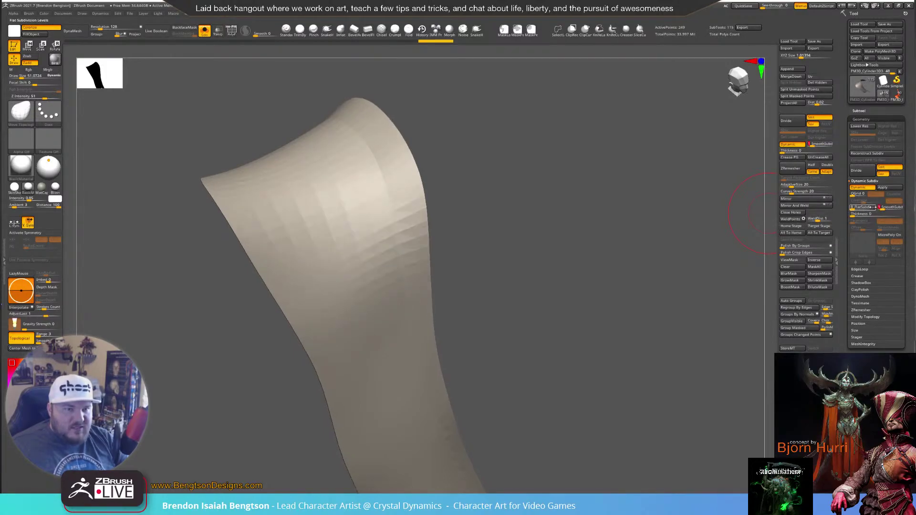
drag(668, 286, 751, 248)
drag(857, 213, 865, 214)
drag(626, 327, 584, 345)
mouse_move(532, 294)
mouse_down()
mouse_move(511, 280)
mouse_move(544, 306)
mouse_move(517, 282)
mouse_move(534, 289)
mouse_move(685, 211)
mouse_up()
key(shift+d)
key(d)
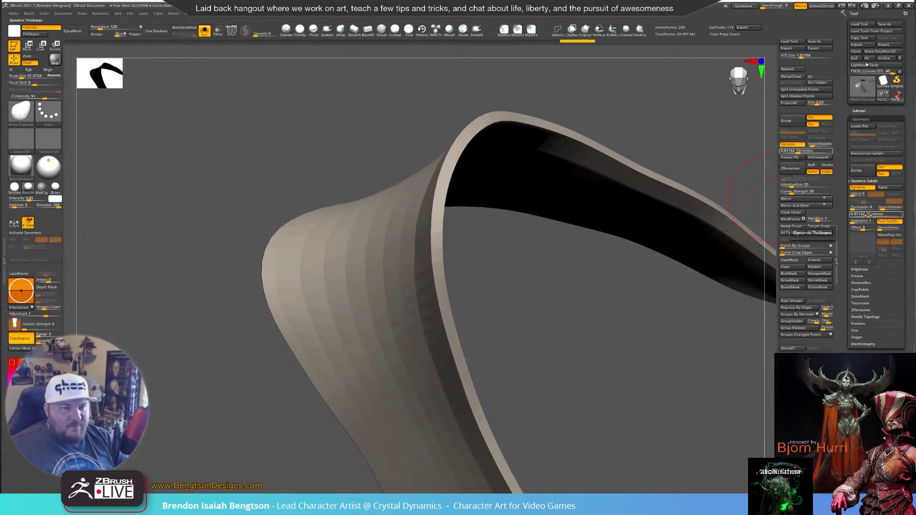
Enlarge the brush and examine the collar plate's thickness along its edges and inner side
drag(587, 323, 567, 297)
key(space)
drag(480, 297, 486, 297)
mouse_move(468, 316)
right_down()
mouse_move(461, 344)
mouse_move(445, 289)
mouse_move(454, 299)
right_up()
right_drag(519, 385, 439, 298)
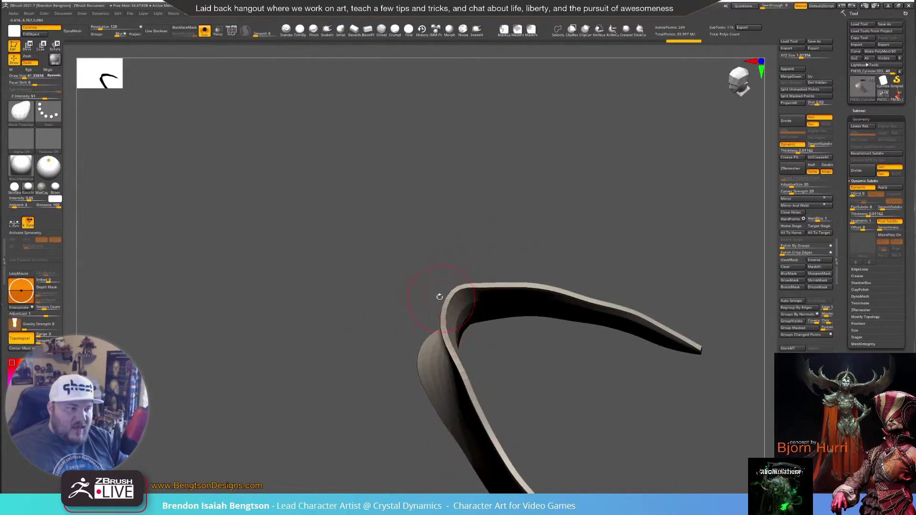
mouse_move(501, 342)
mouse_down()
mouse_move(571, 384)
mouse_move(568, 374)
mouse_up()
mouse_move(568, 323)
mouse_down()
mouse_move(582, 392)
mouse_move(521, 348)
mouse_move(510, 313)
mouse_up()
mouse_move(603, 348)
mouse_down()
mouse_move(605, 358)
mouse_move(485, 228)
mouse_up()
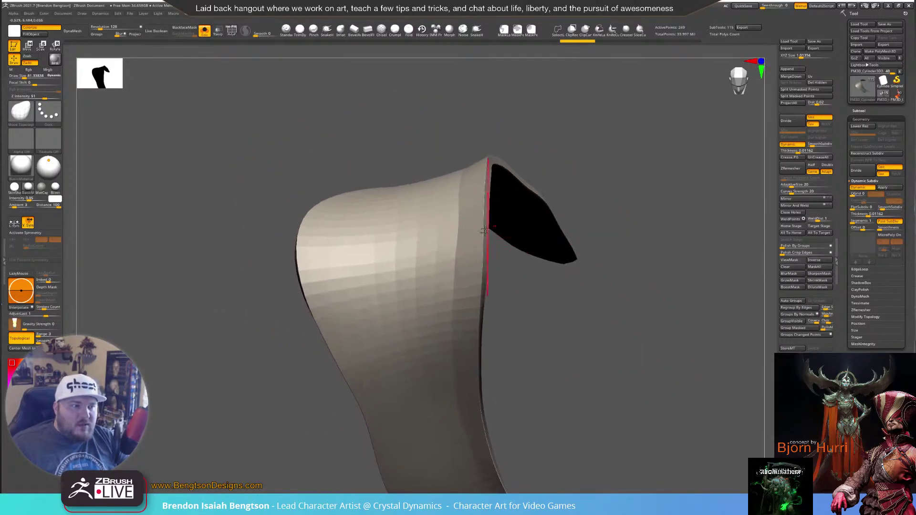
drag(570, 323, 738, 153)
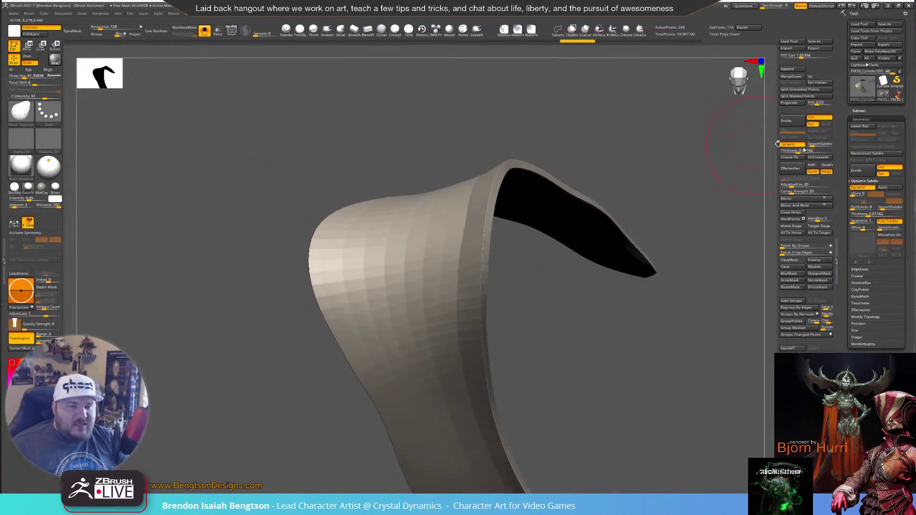
Turn on MicroPoly for the collar plate and apply an interlaced knit-style preset to its surface
click(888, 236)
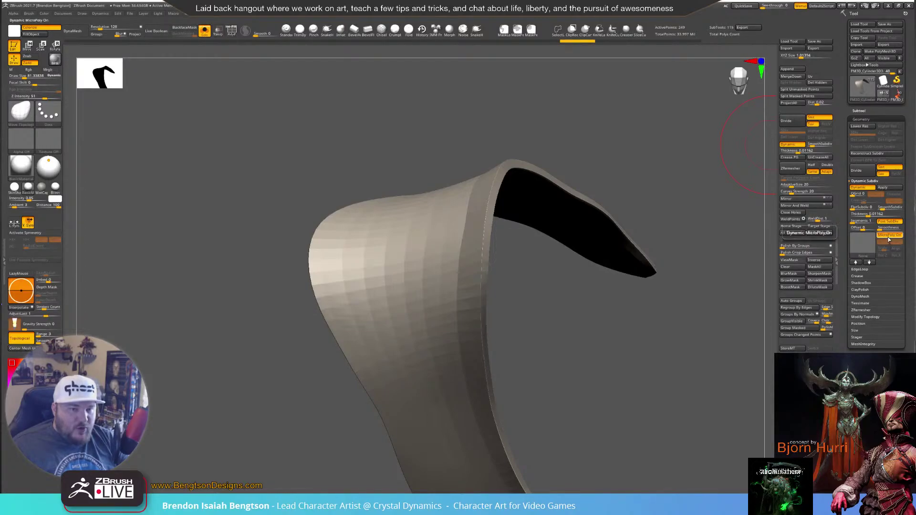
click(863, 244)
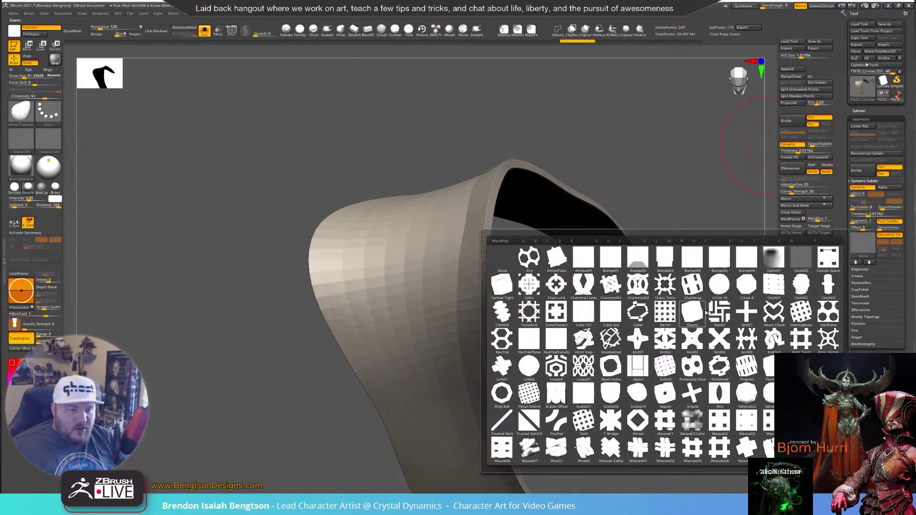
click(721, 340)
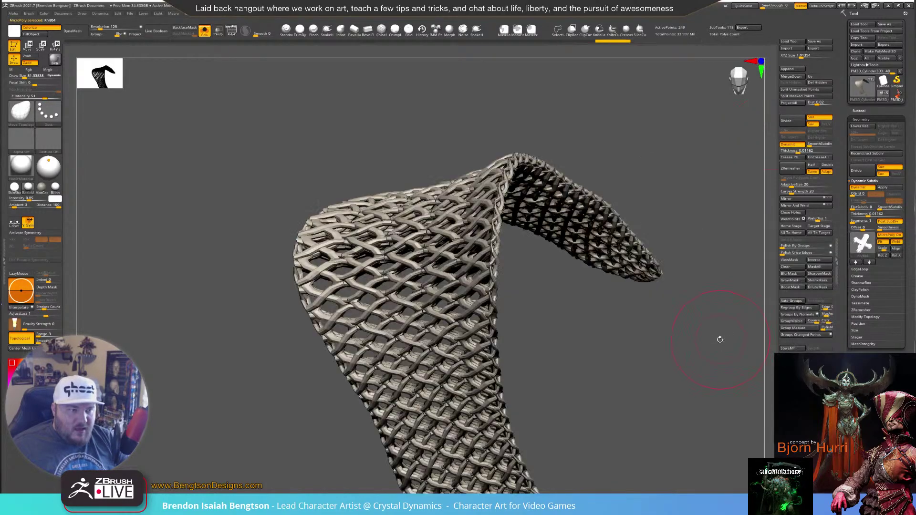
drag(679, 330, 668, 263)
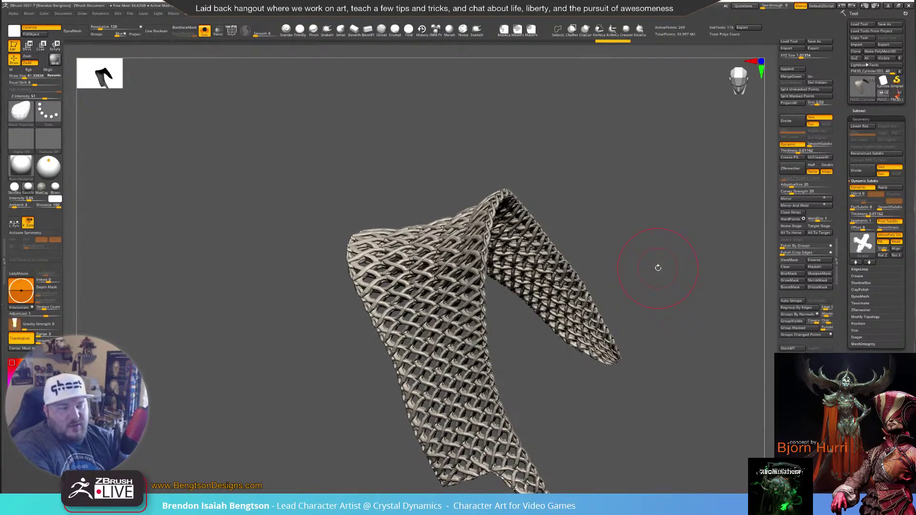
Leave solo display of the collar plate and view it in context on the whole character
drag(740, 245, 700, 266)
key(alt+s)
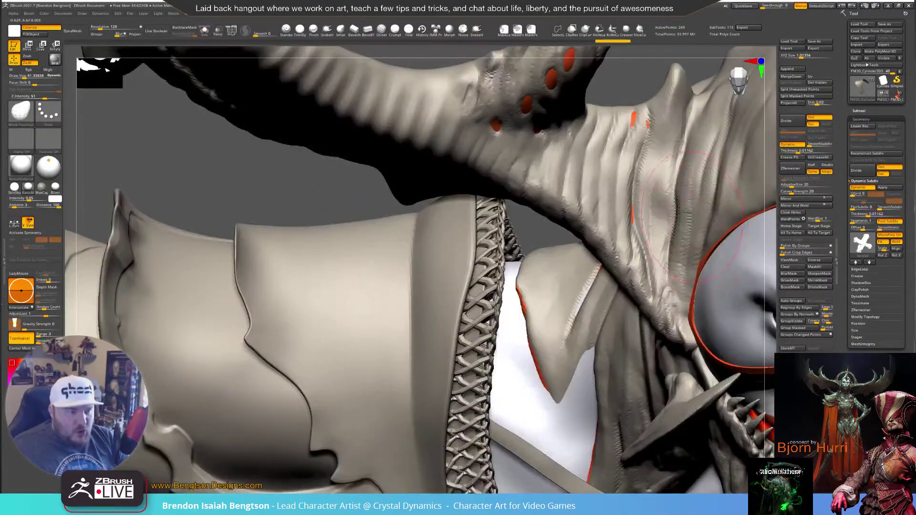
drag(302, 206, 283, 186)
drag(291, 305, 354, 164)
drag(706, 326, 770, 238)
Switch the collar plate's MicroPoly preset to Knit02 and check it from the front
click(858, 244)
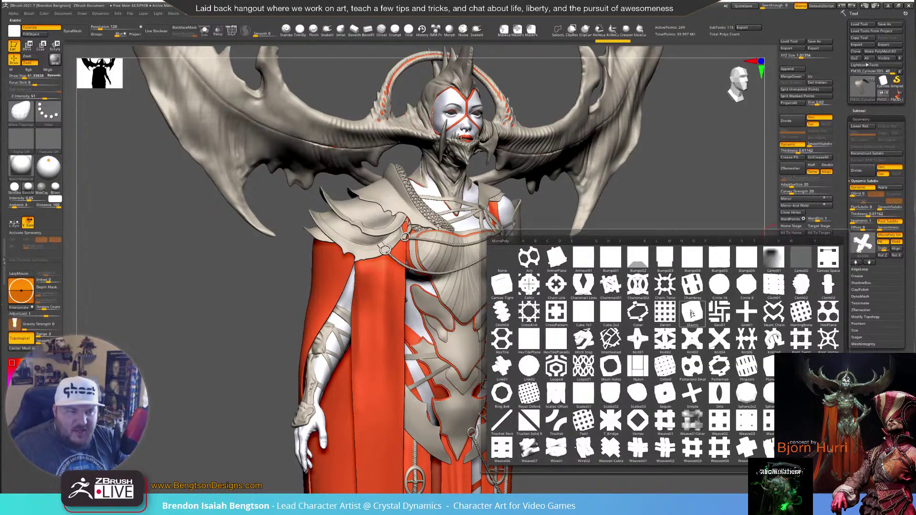
click(664, 344)
shift+drag(662, 339, 436, 249)
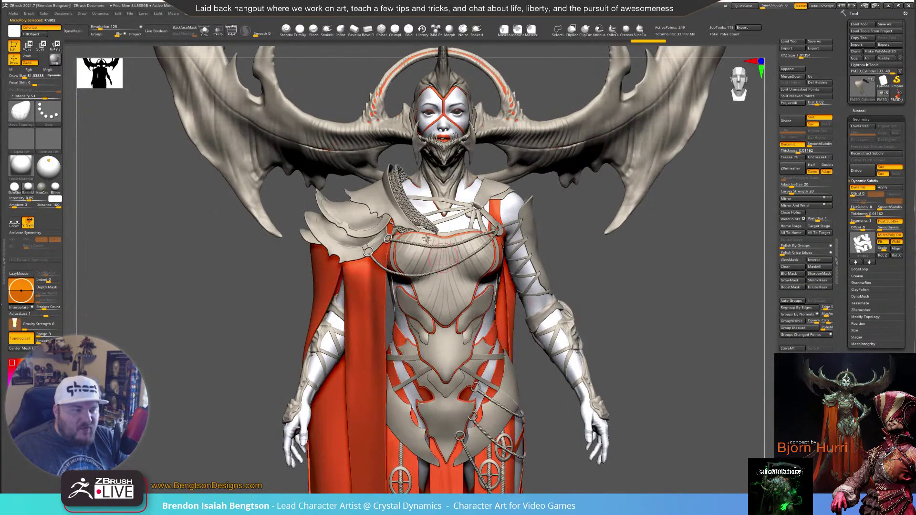
scroll(403, 220, up, 5)
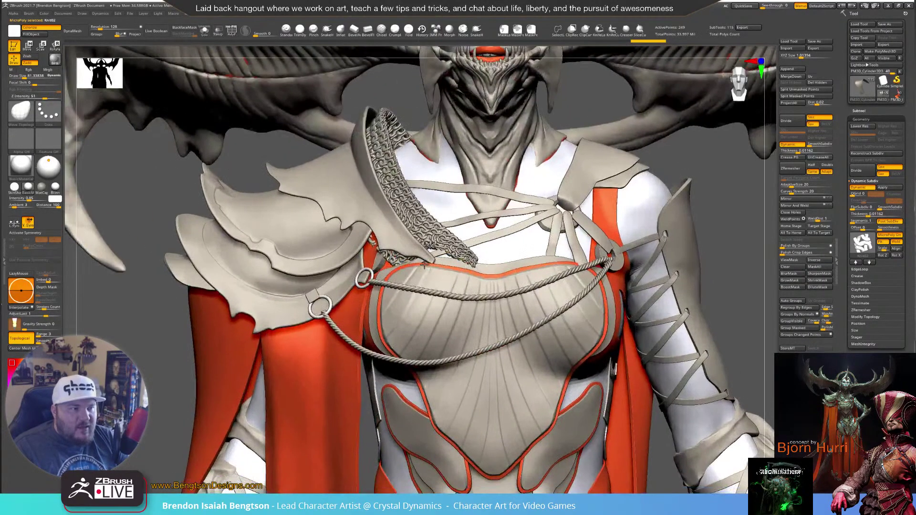
right_drag(402, 197, 444, 263)
Select the trim band behind the breastplate and apply the Knit02 MicroPoly preset to it
alt+click(444, 264)
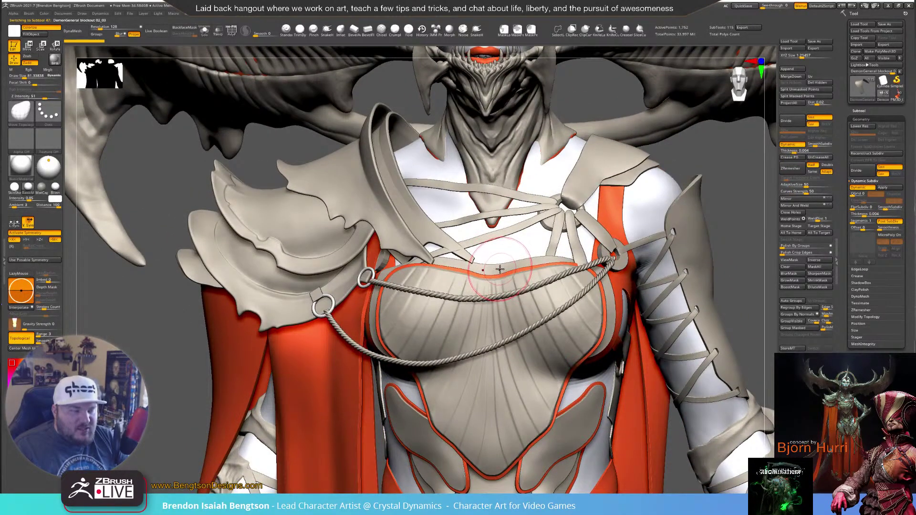
key(alt+s)
key(alt+s)
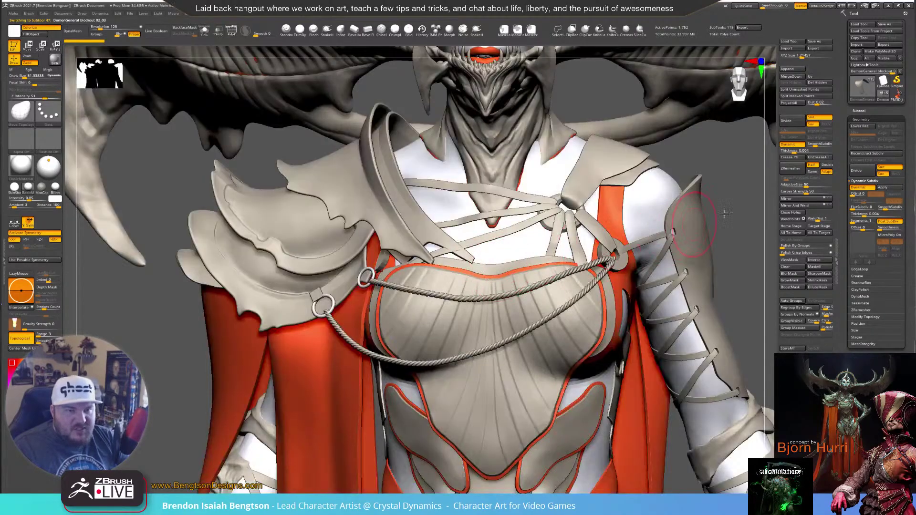
click(880, 236)
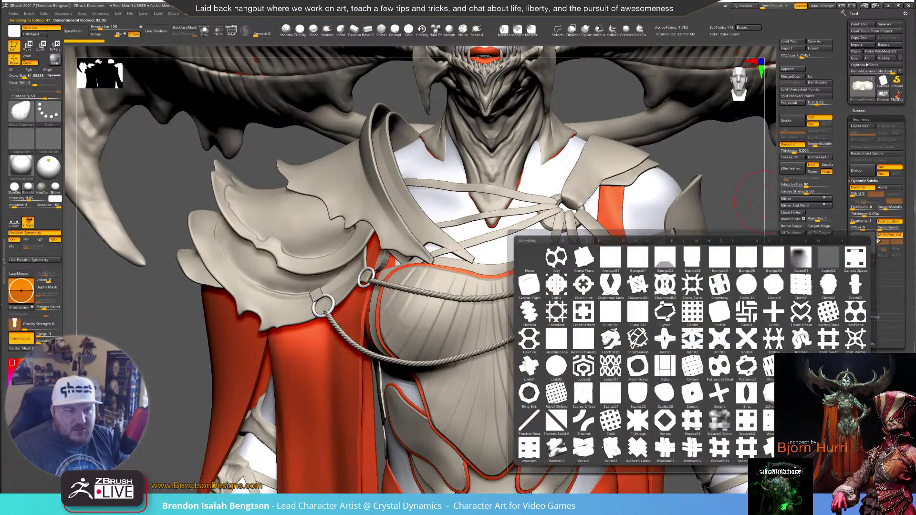
click(684, 339)
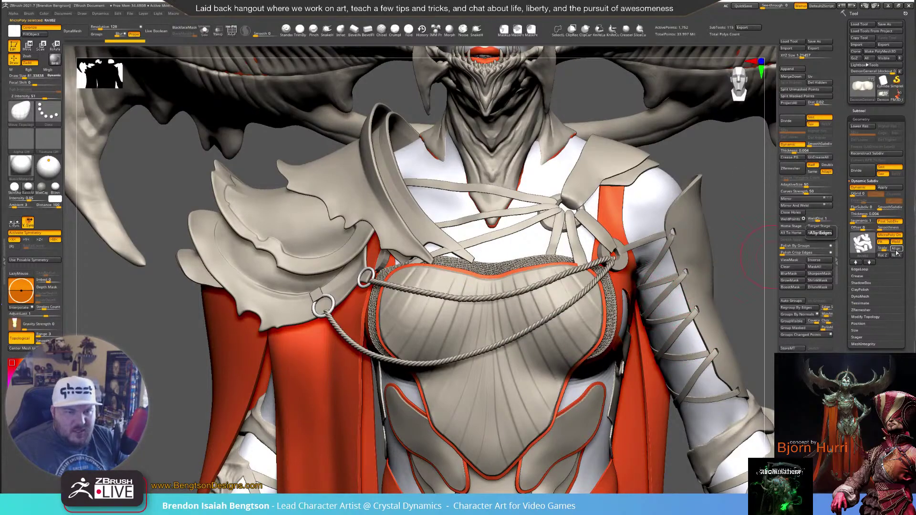
Compare the trim band's knit pattern with MicroPoly Scale off and on up close, then turn MicroPoly off
drag(884, 248, 881, 248)
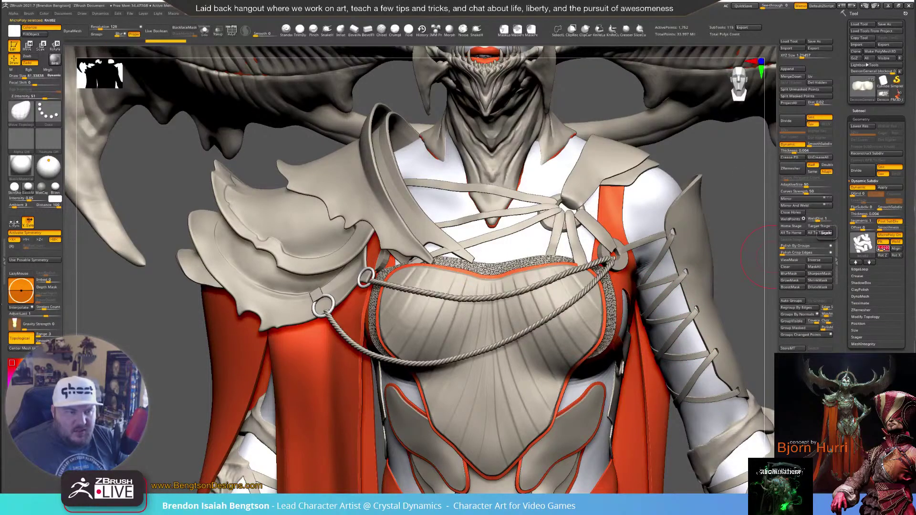
ctrl+right_drag(544, 298, 576, 334)
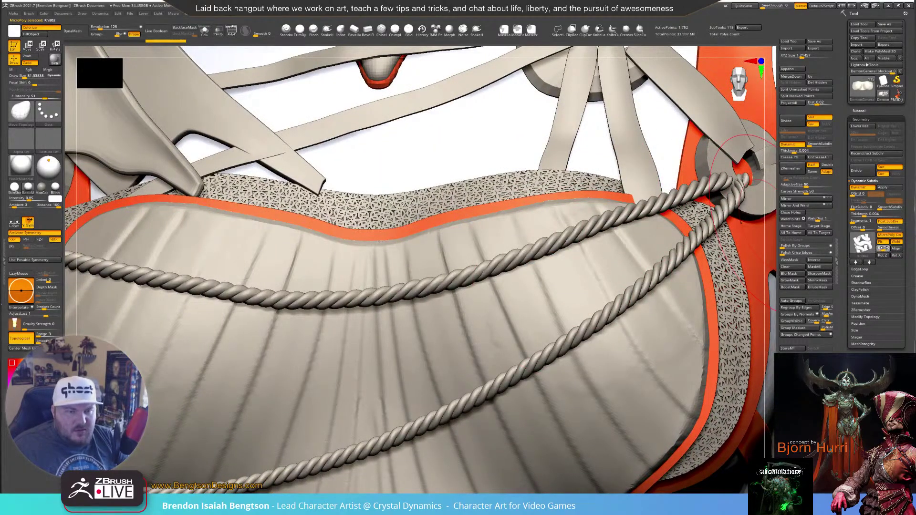
drag(883, 248, 885, 249)
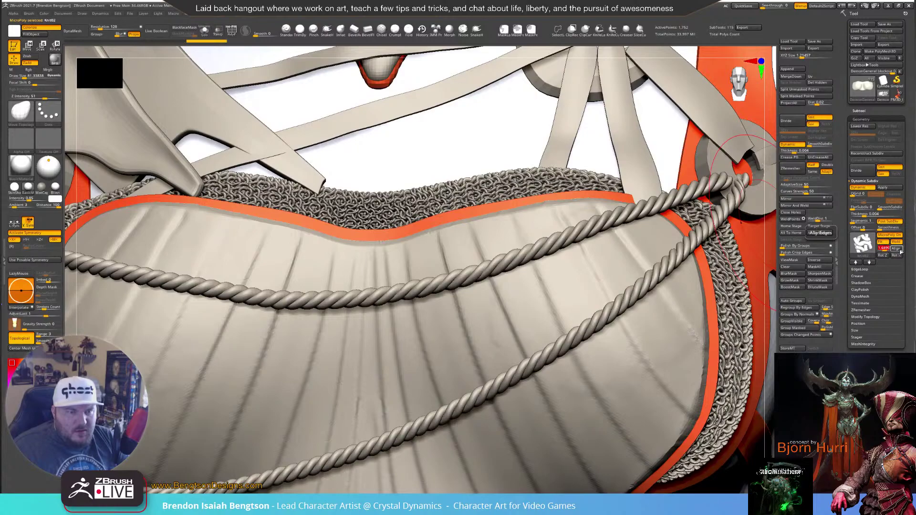
mouse_move(390, 238)
right_down()
mouse_move(386, 257)
mouse_move(416, 186)
right_up()
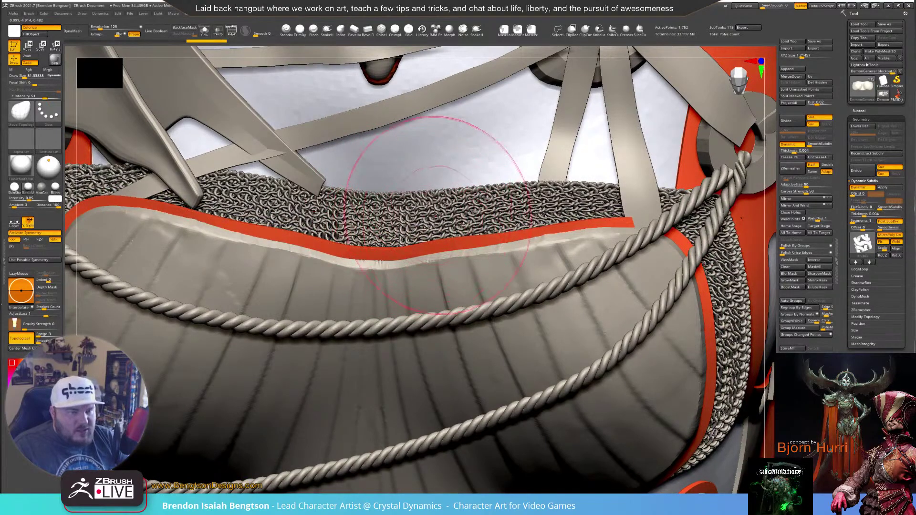
mouse_move(549, 162)
right_down()
mouse_move(567, 213)
mouse_move(555, 302)
mouse_move(584, 344)
mouse_move(564, 348)
mouse_move(585, 322)
right_up()
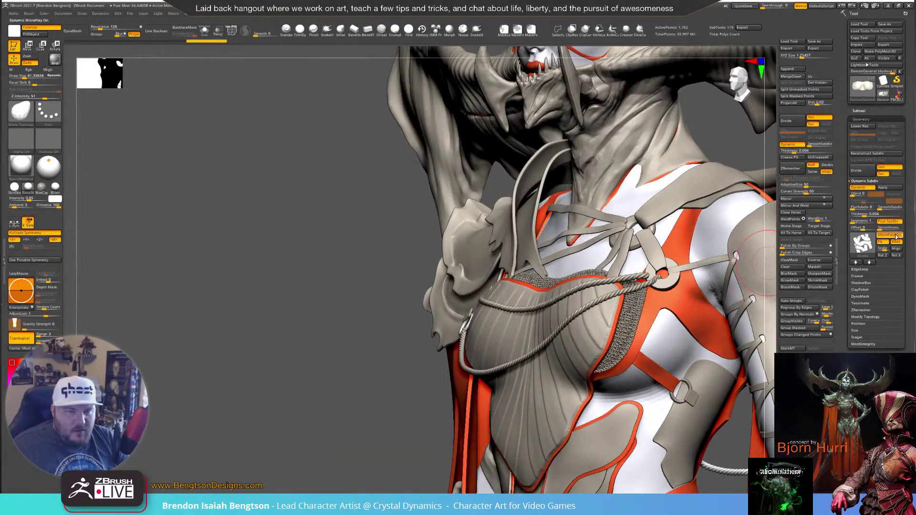
click(895, 235)
Select the side torso panel under the arm and apply the Looped01 MicroPoly preset to it
alt+click(706, 379)
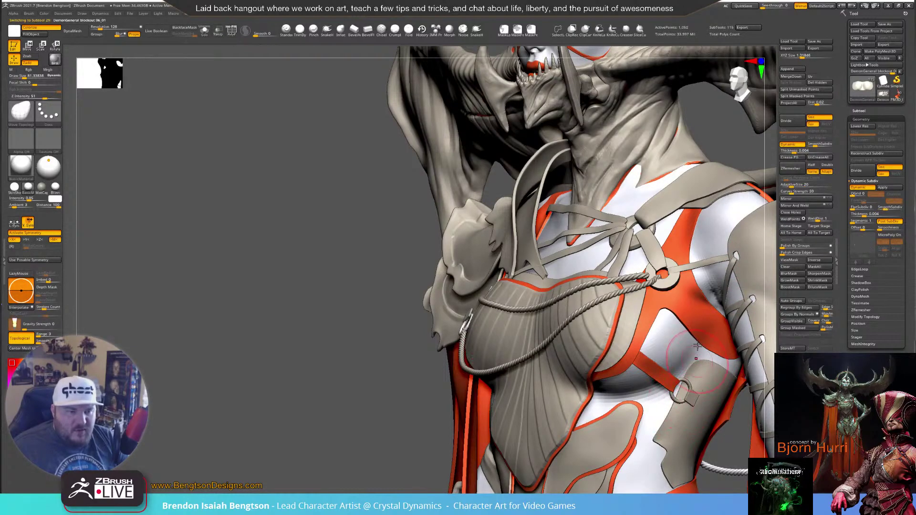
alt+right_drag(662, 319, 525, 254)
right_drag(572, 342, 575, 387)
click(888, 236)
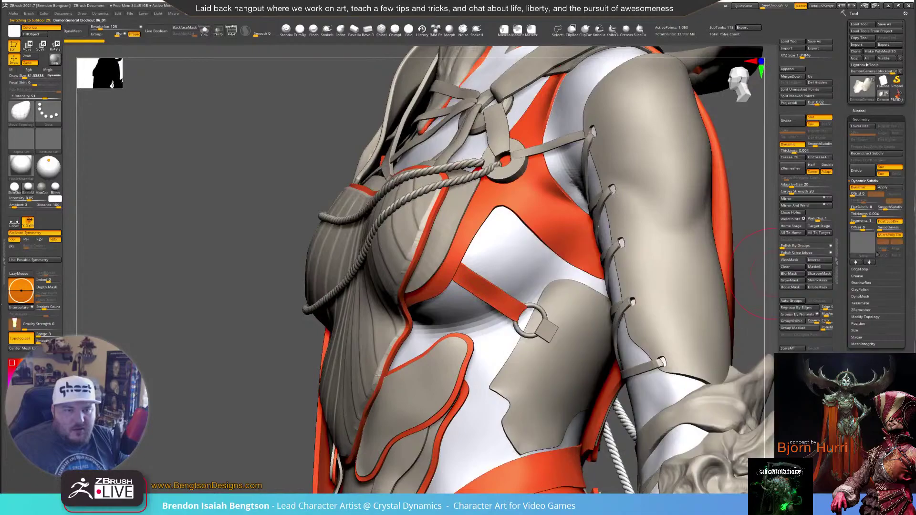
click(862, 245)
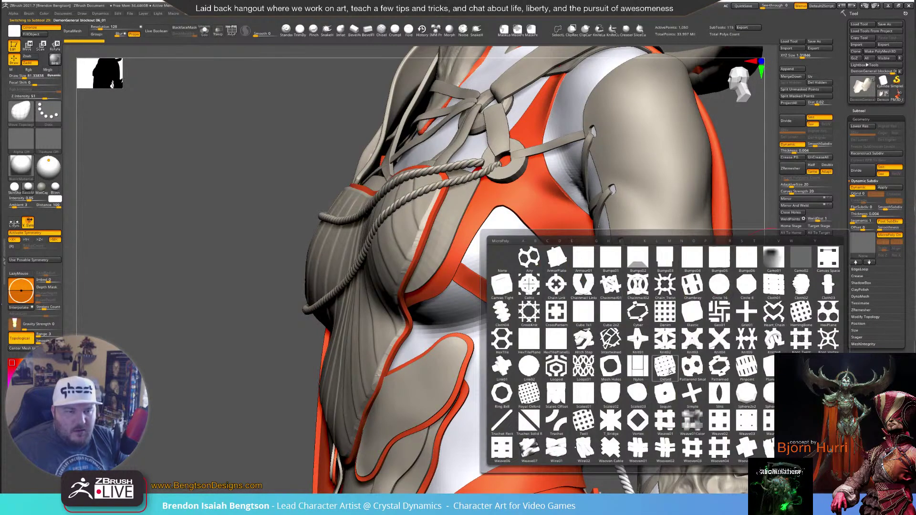
click(590, 368)
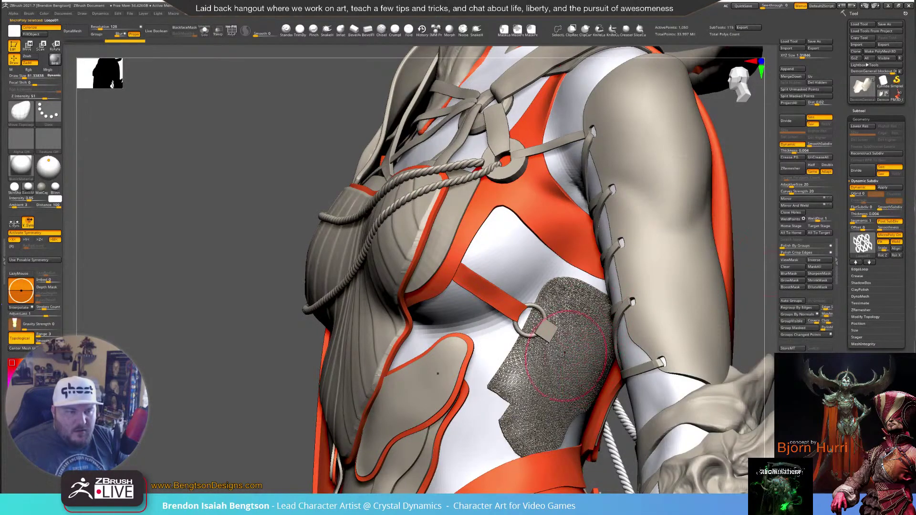
mouse_move(542, 374)
right_down()
mouse_move(549, 377)
mouse_move(548, 353)
mouse_move(516, 334)
mouse_move(535, 337)
right_up()
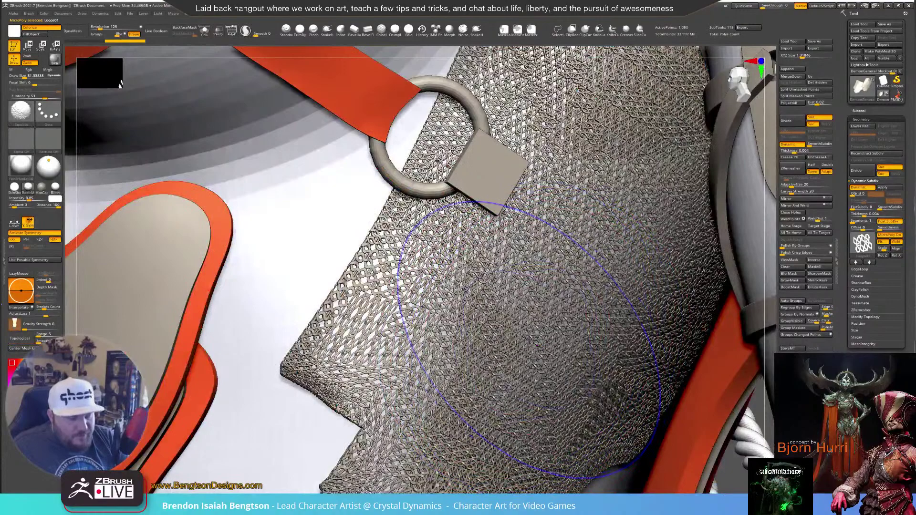
Turn off Dynamic Subdiv on the side panel, adjust the brush size and examine the base topology with the wireframe shown
key(shift+d)
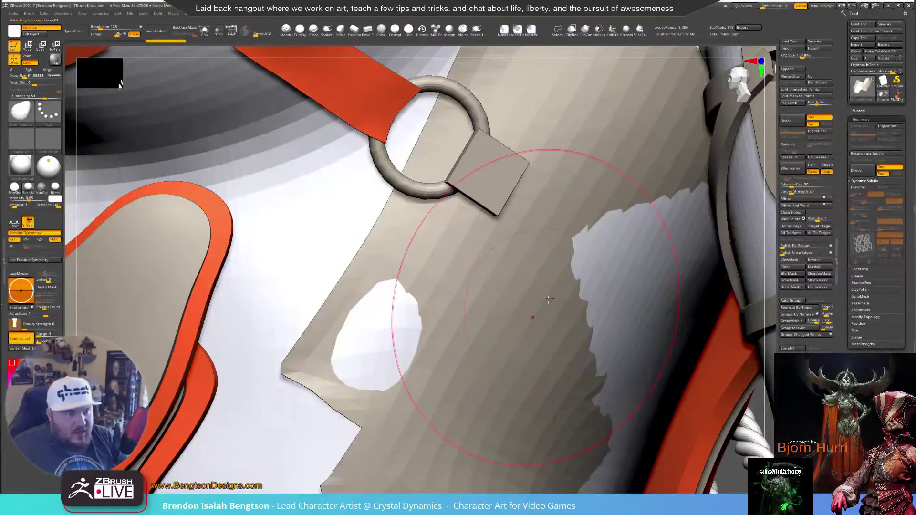
key(space)
drag(616, 275, 633, 275)
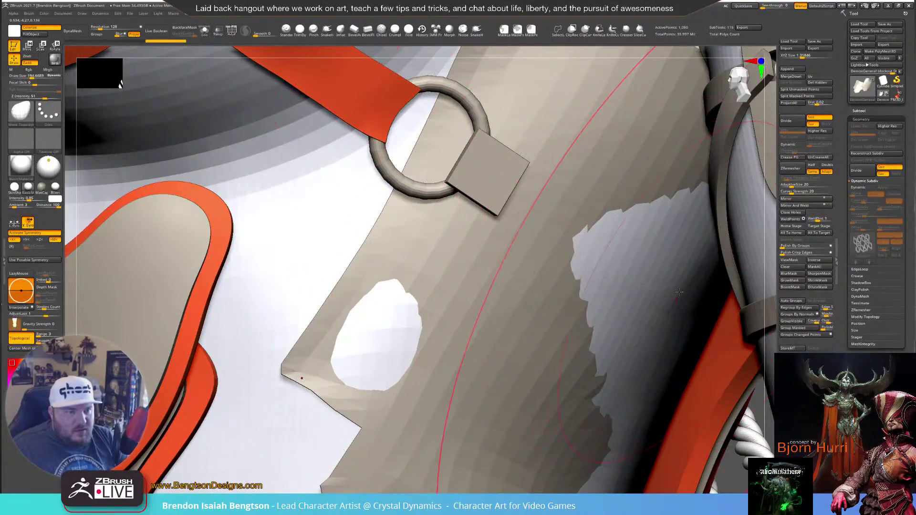
key(space)
drag(415, 335, 389, 334)
key(shift+f)
mouse_move(402, 301)
shift+mouse_down()
mouse_move(377, 348)
mouse_move(359, 344)
shift+mouse_up()
mouse_move(534, 343)
ctrl+right_down()
mouse_move(568, 267)
mouse_move(542, 255)
mouse_move(553, 250)
ctrl+right_up()
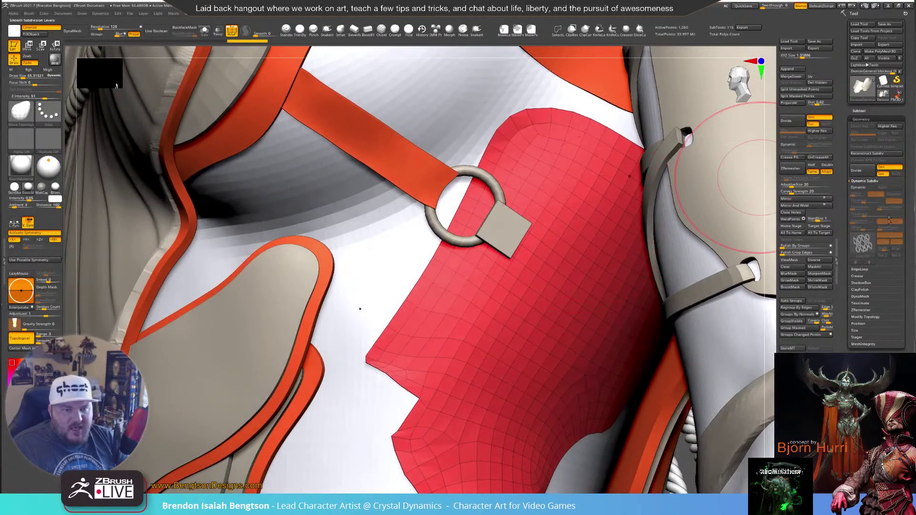
Remesh the side panel with ZRemesher set to Half
click(862, 119)
click(864, 119)
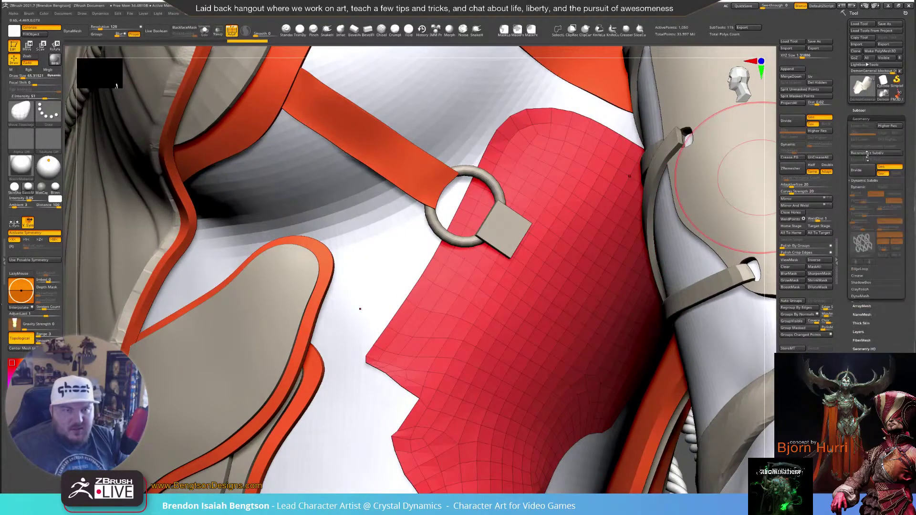
click(859, 310)
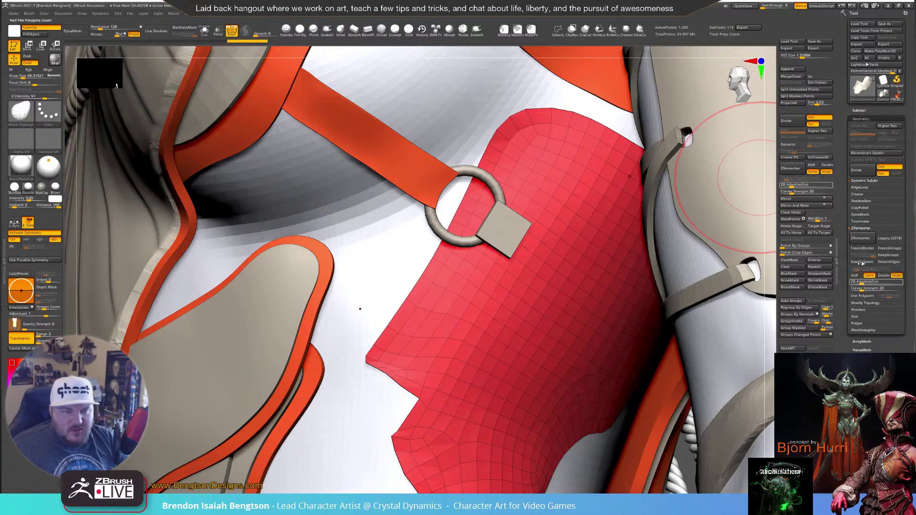
click(854, 276)
click(861, 238)
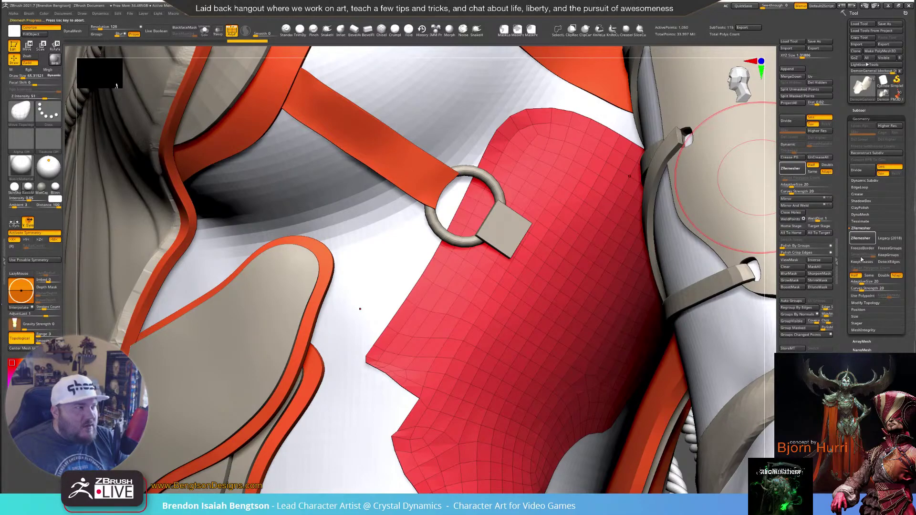
click(857, 240)
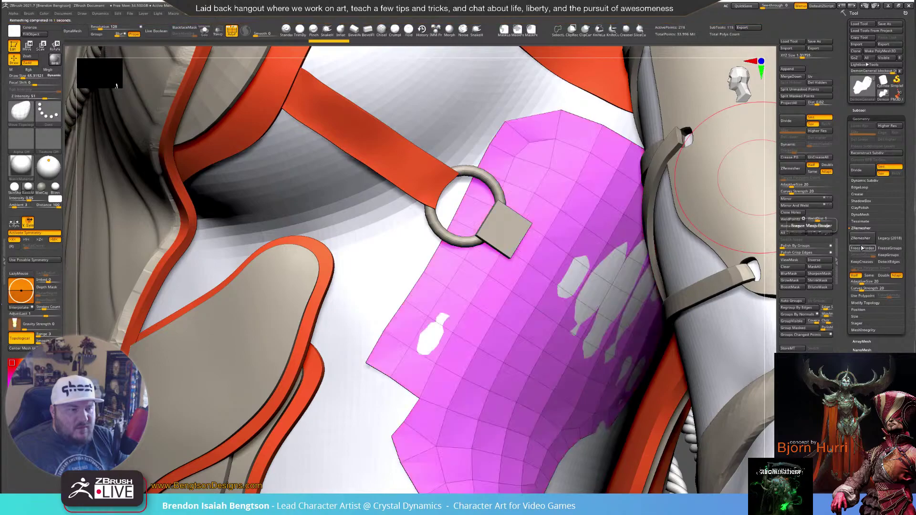
Re-enable Dynamic Subdiv on the remeshed side panel, hide the wireframe and toggle Align Edges for its looped pattern
click(861, 188)
click(865, 180)
click(858, 187)
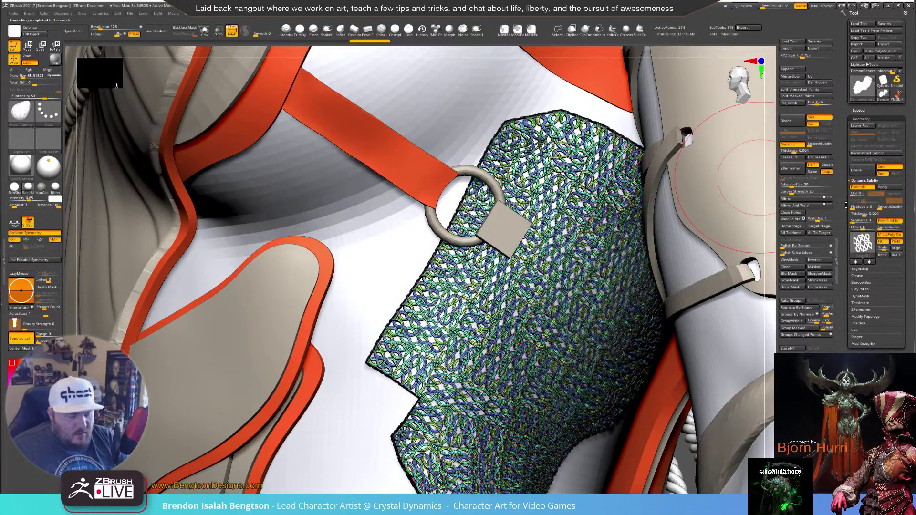
key(shift+f)
ctrl+right_drag(511, 328, 531, 337)
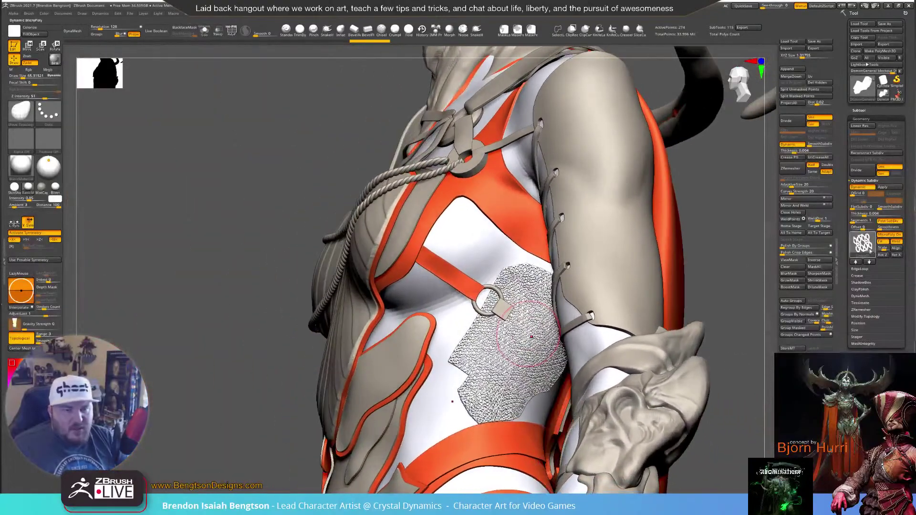
click(896, 248)
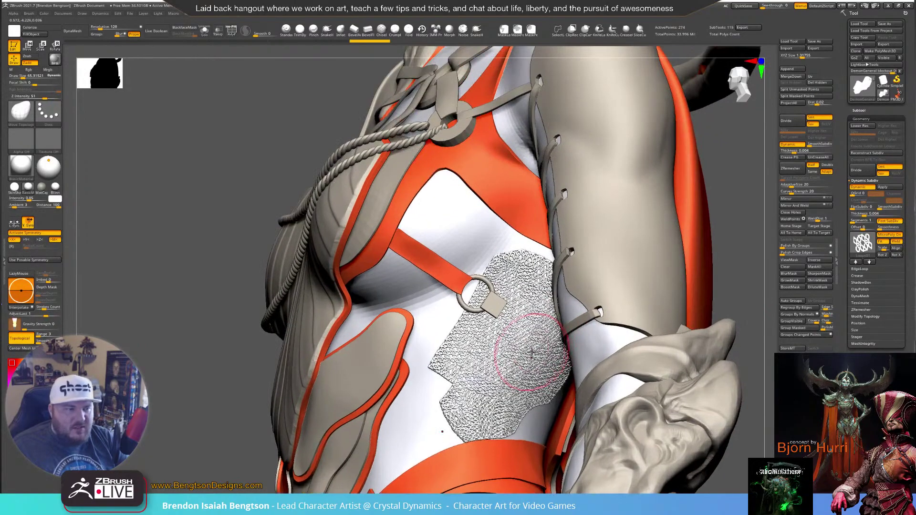
right_drag(522, 306, 668, 253)
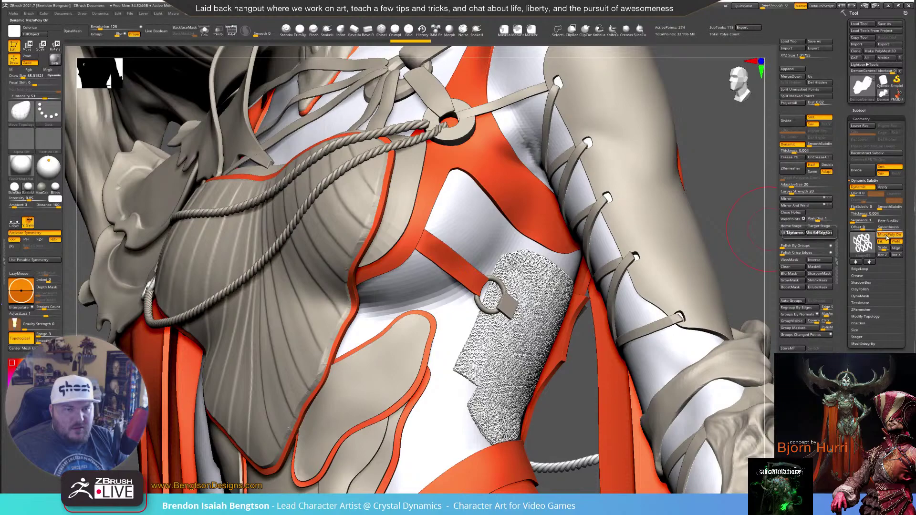
Toggle MicroPoly on the side panel, then undo its remesh and looped MicroPoly pattern
click(889, 235)
ctrl+click(888, 236)
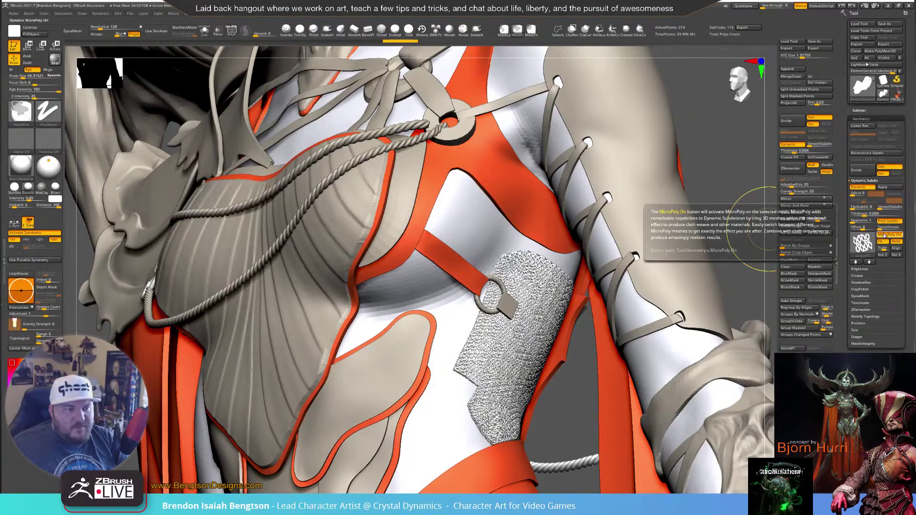
ctrl+click(887, 236)
click(884, 236)
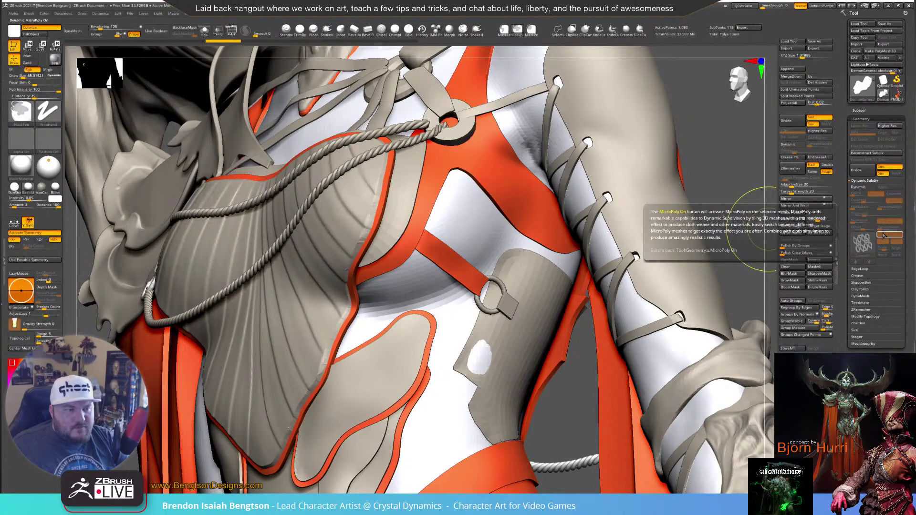
ctrl+click(885, 235)
ctrl+click(885, 235)
Turn off MicroPoly on the low-poly collar piece with the chainmail pattern and reselect the subdivided version of that collar layer
alt+right_drag(367, 197, 518, 279)
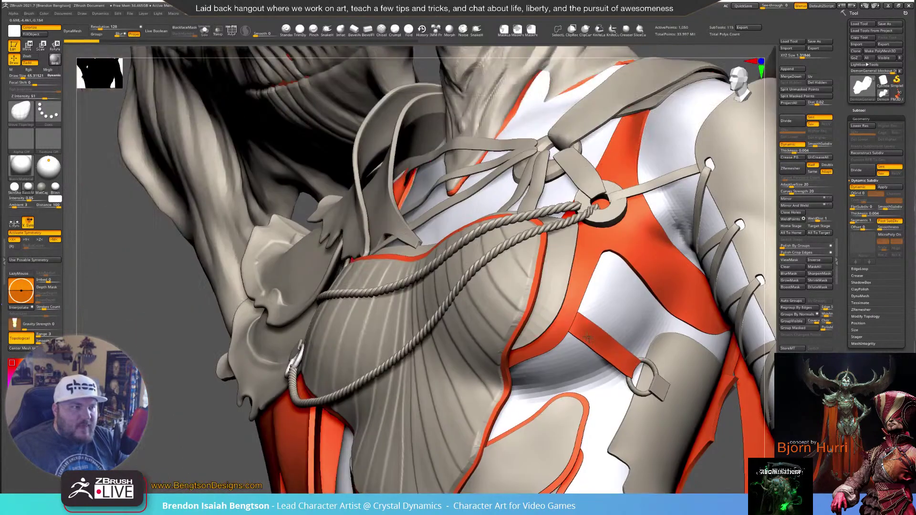
right_drag(461, 267, 509, 280)
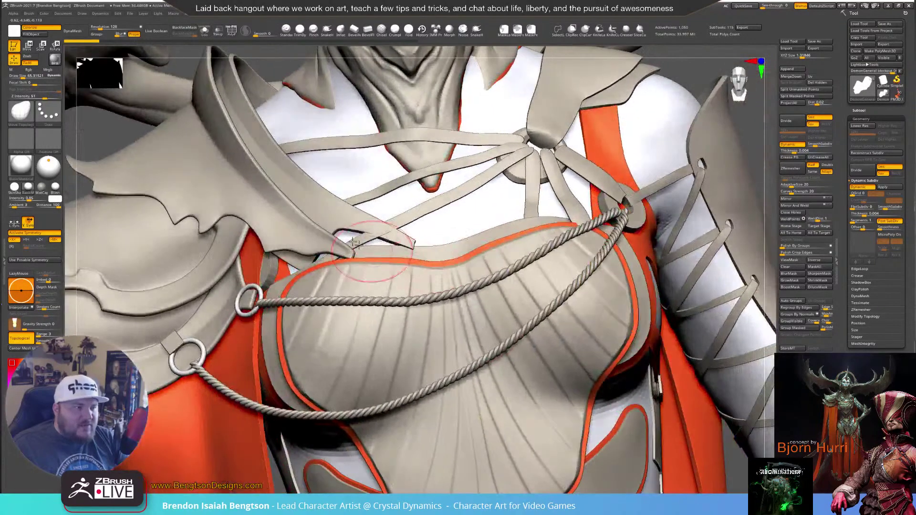
alt+click(302, 199)
alt+right_drag(428, 165, 506, 289)
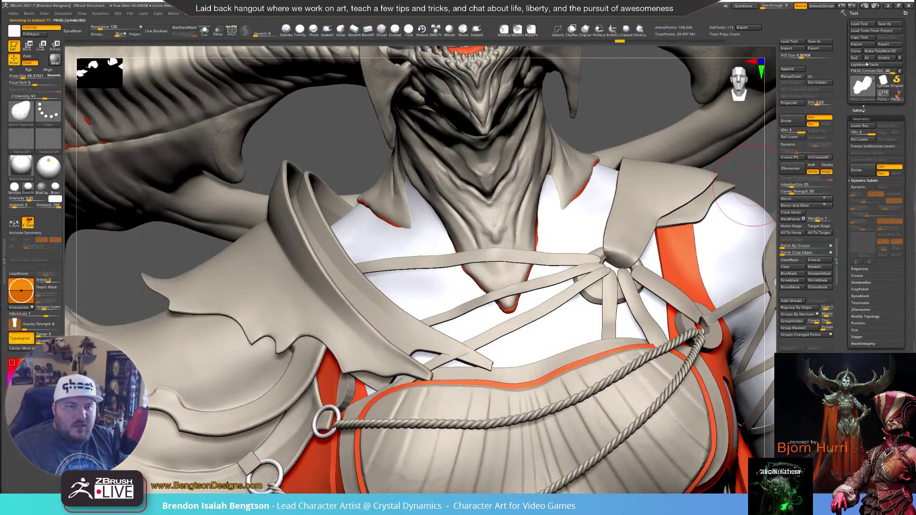
click(864, 109)
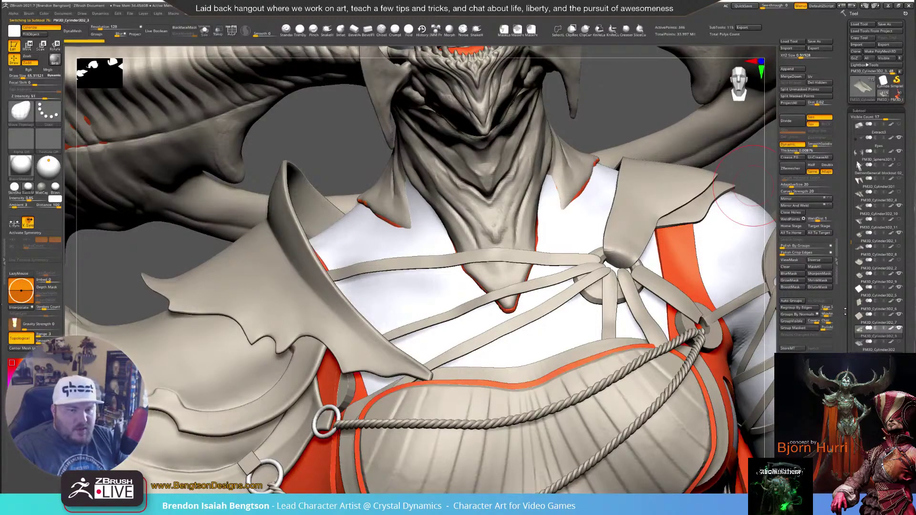
key(Down)
key(Down)
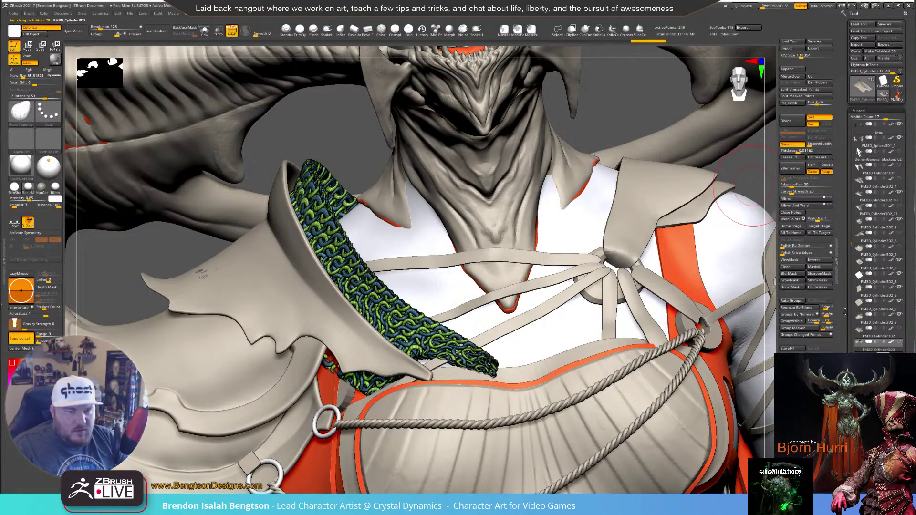
click(859, 111)
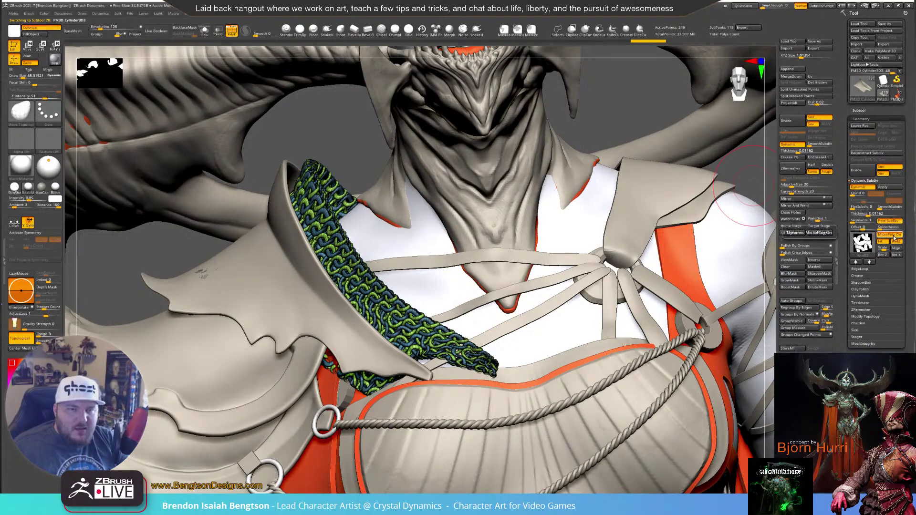
click(890, 235)
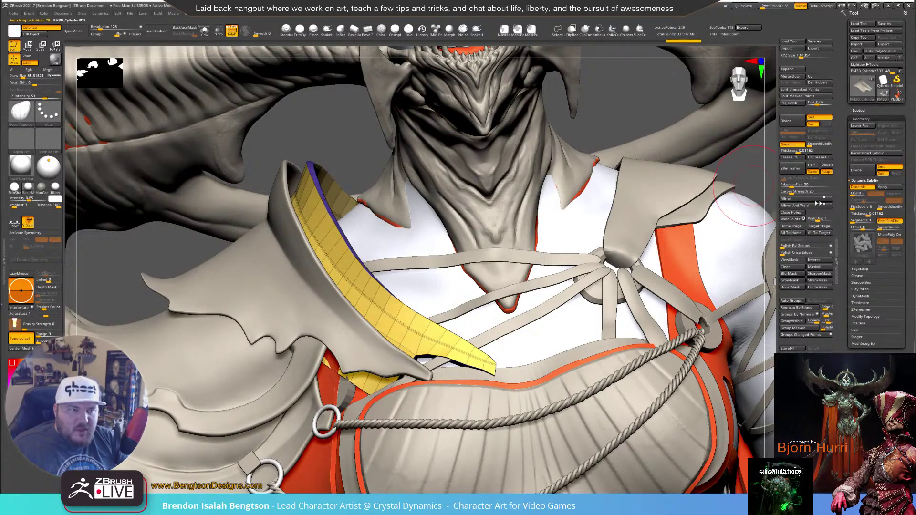
click(874, 109)
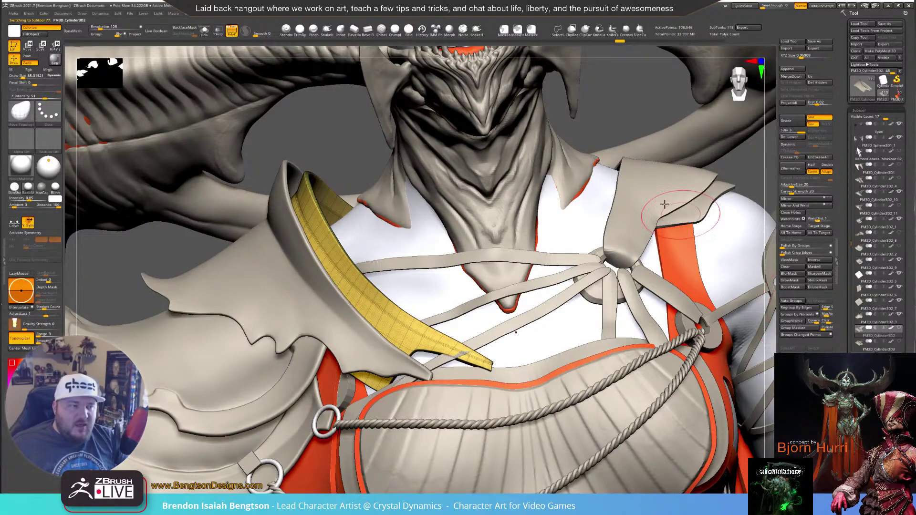
Hide the wireframe and view the whole standing character with her cape and horns from the front
drag(634, 110, 572, 53)
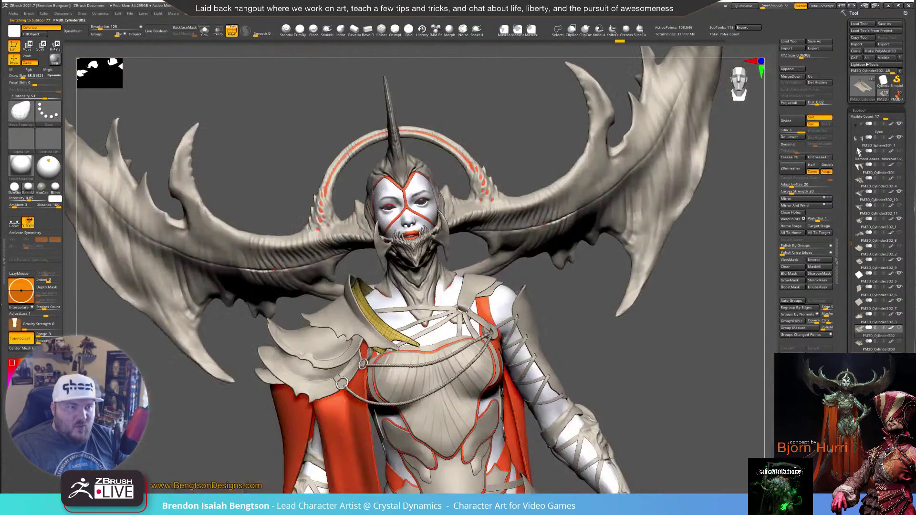
shift+drag(572, 175, 533, 176)
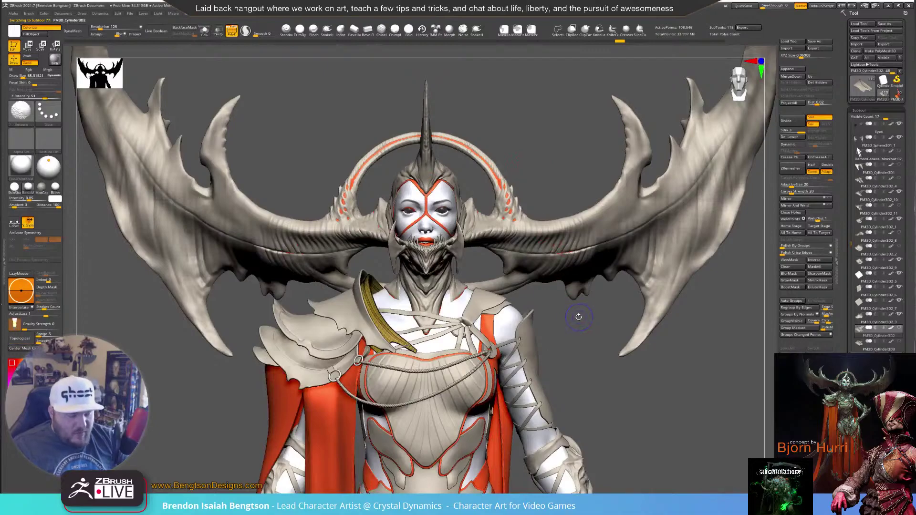
key(shift+f)
key(f)
alt+drag(592, 284, 626, 231)
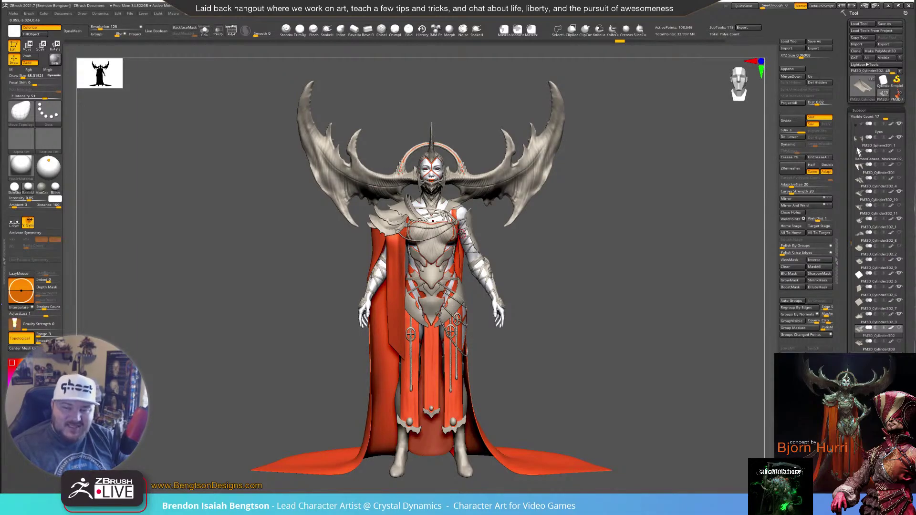
mouse_move(513, 262)
mouse_down()
mouse_move(485, 259)
mouse_move(515, 255)
mouse_up()
Switch to the posed model on the stairs, view it from several angles and return to the standing model
click(898, 96)
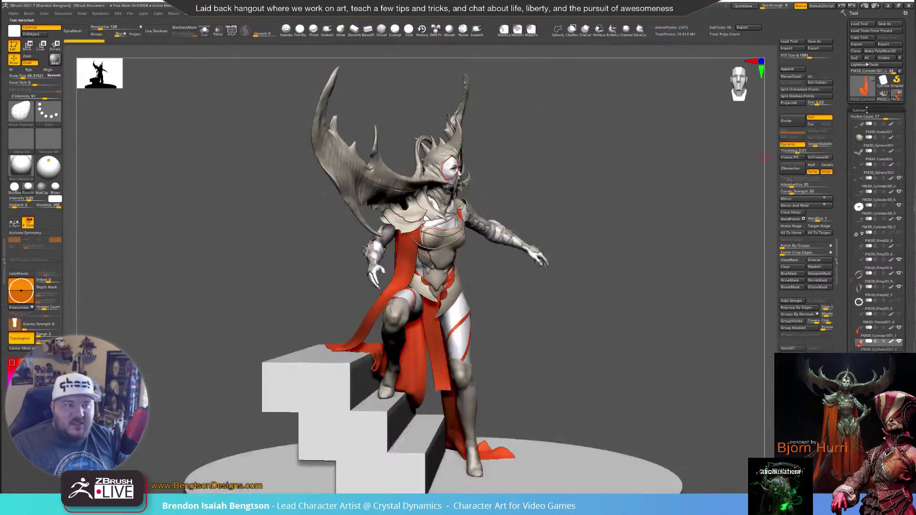
drag(638, 275, 608, 265)
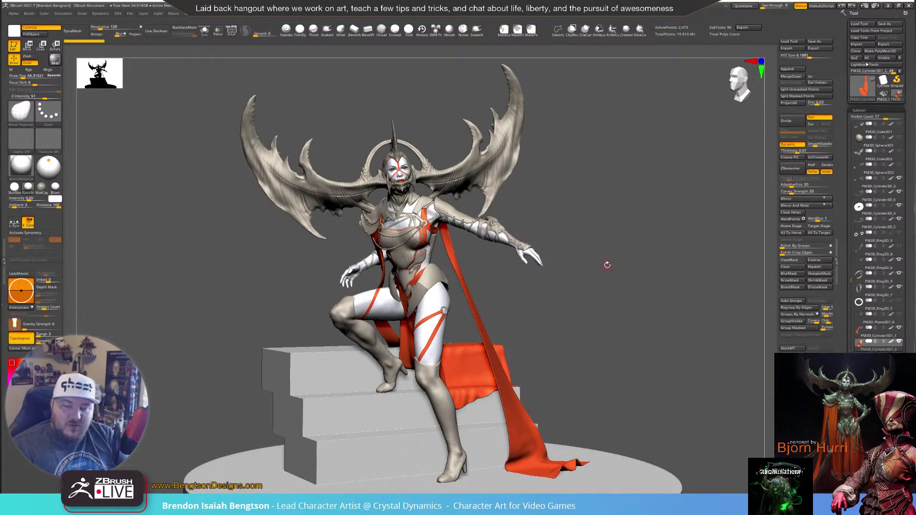
drag(675, 276, 596, 239)
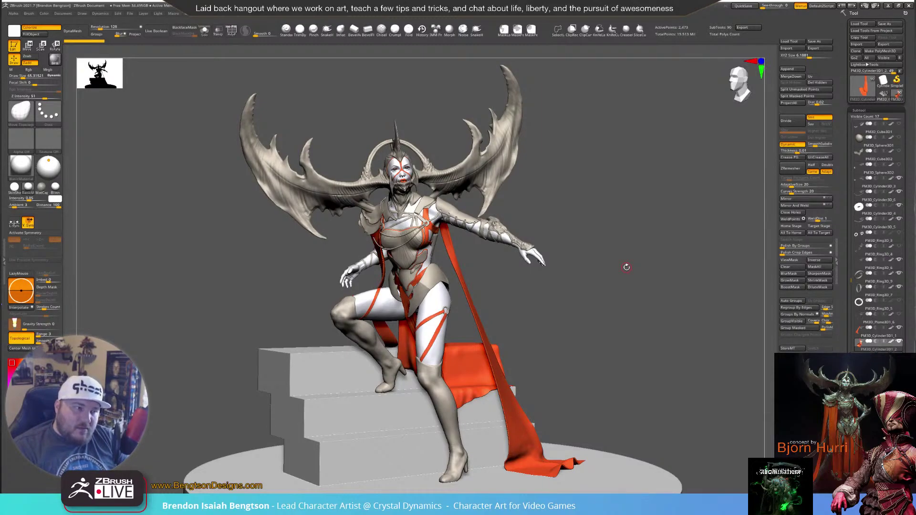
click(884, 95)
drag(505, 292, 565, 290)
click(899, 110)
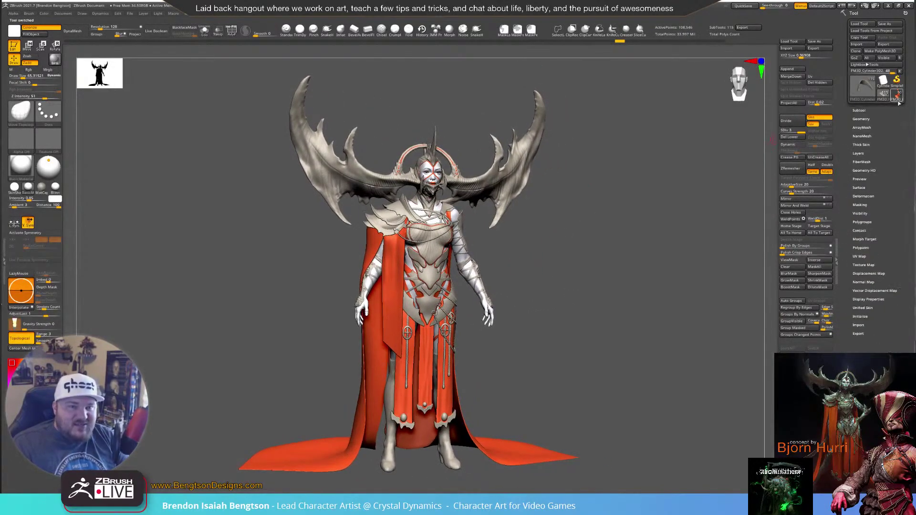
Reopen the posed model, examine its pose and the Transpose Master options, and go back to the standing model
click(898, 95)
drag(596, 352, 600, 294)
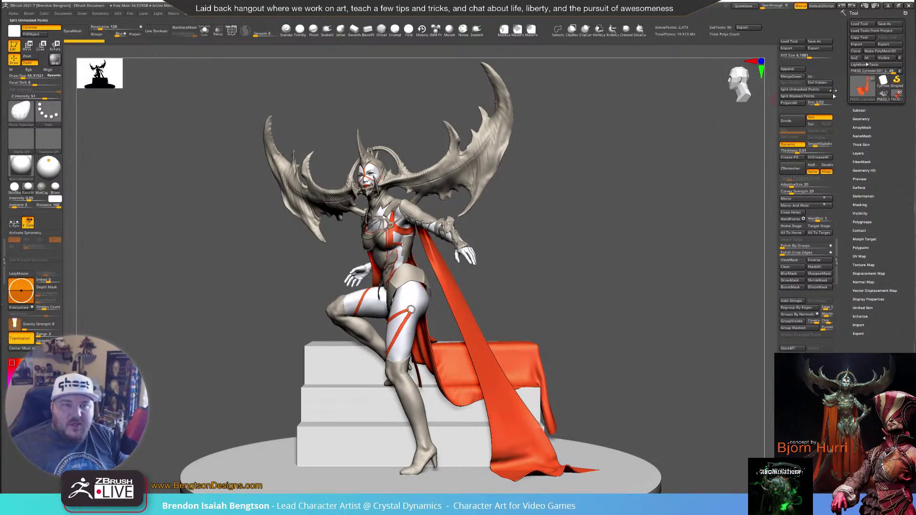
mouse_move(885, 99)
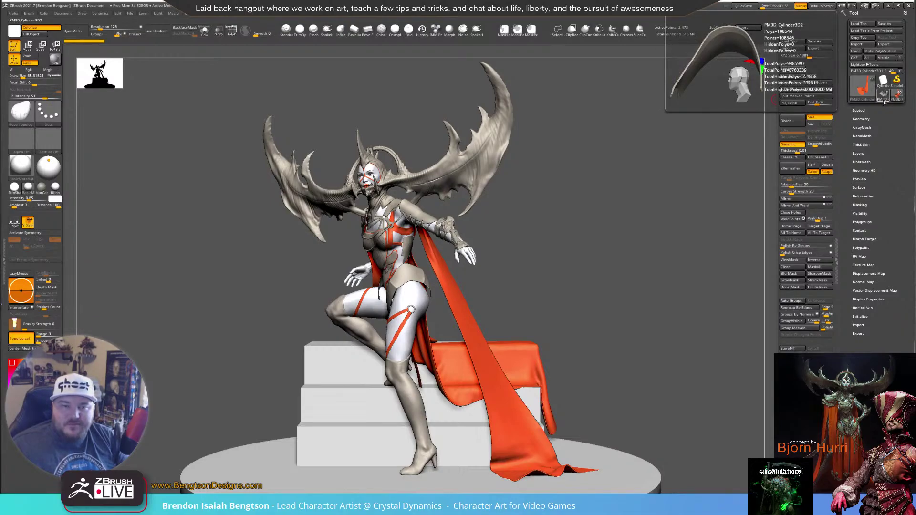
drag(696, 143, 399, 271)
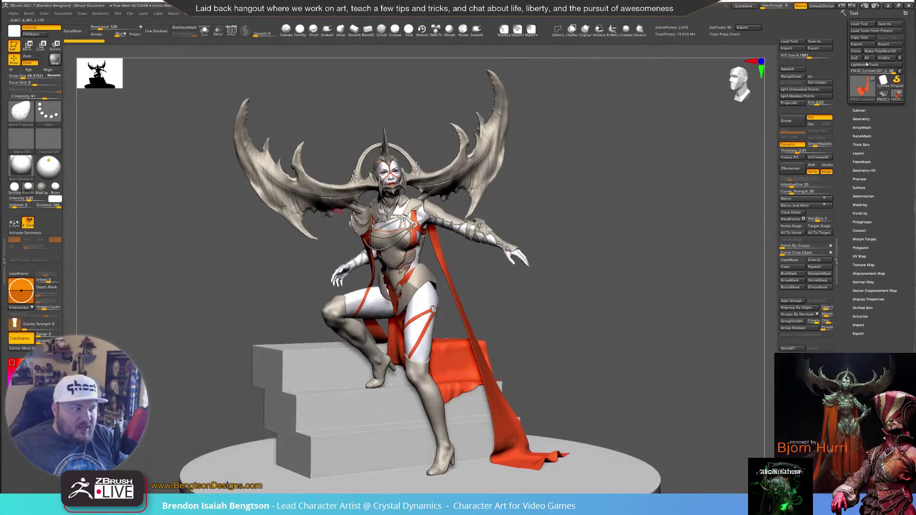
click(5, 249)
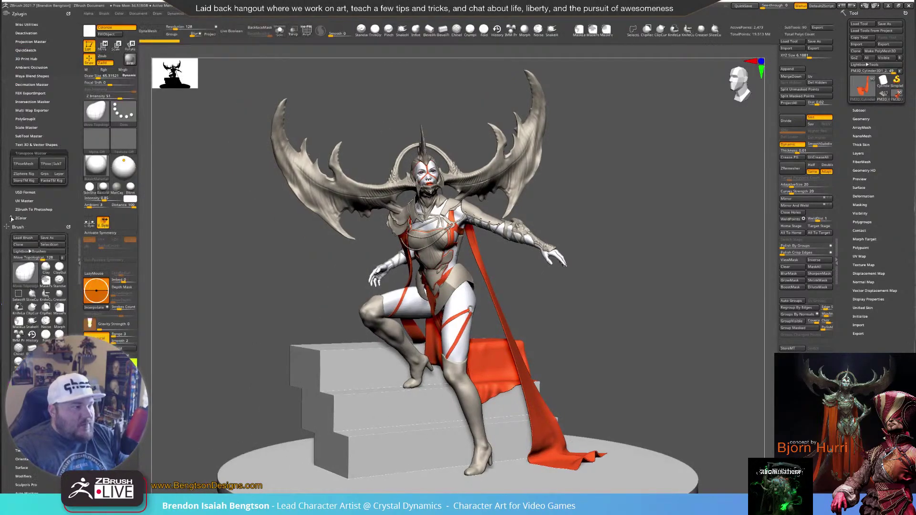
click(78, 251)
drag(662, 227, 587, 235)
click(884, 94)
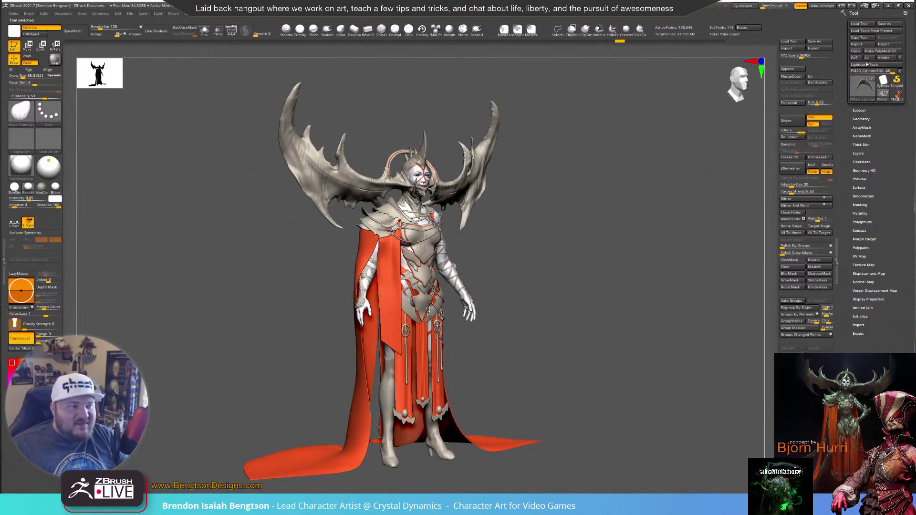
Isolate the inner collar layer beside the neck in Solo mode
alt+drag(280, 183, 363, 306)
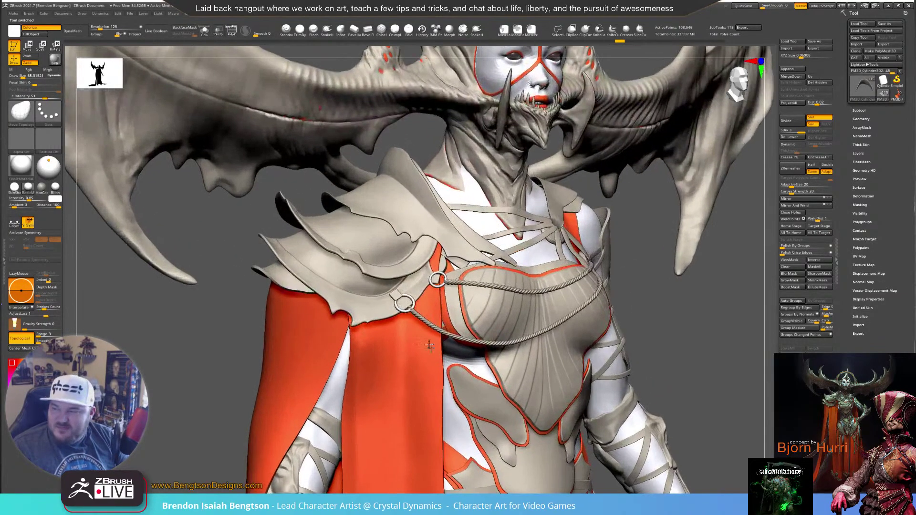
alt+right_drag(432, 193, 395, 339)
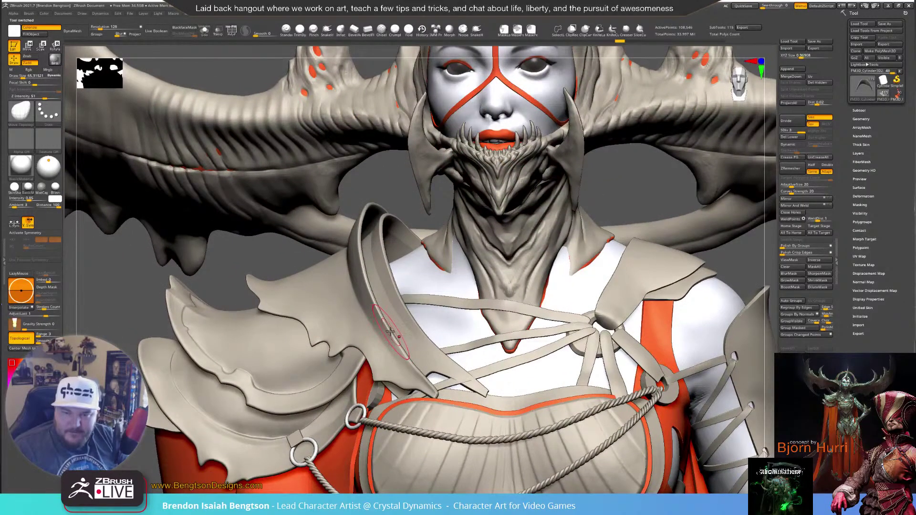
right_drag(384, 301, 396, 302)
key(alt+s)
right_drag(542, 197, 542, 197)
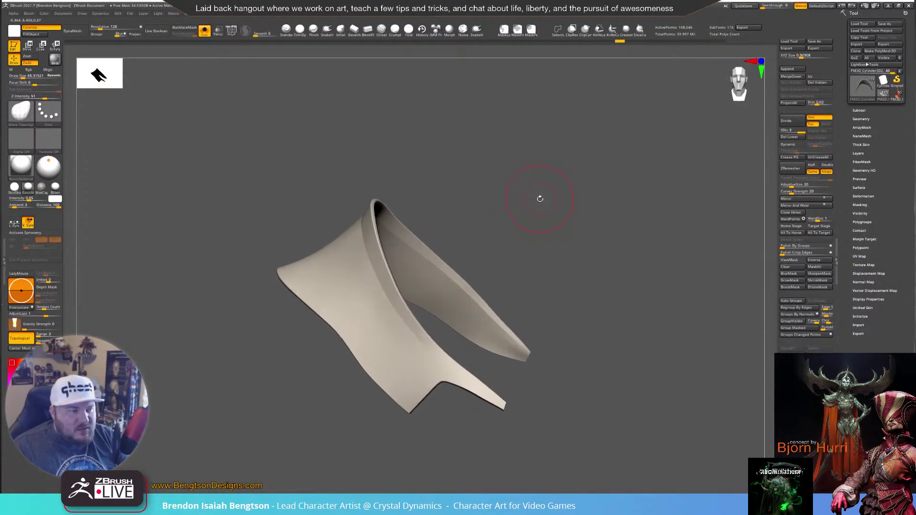
Compare the isolated collar at its lowest and higher subdivision levels
key(shift+d)
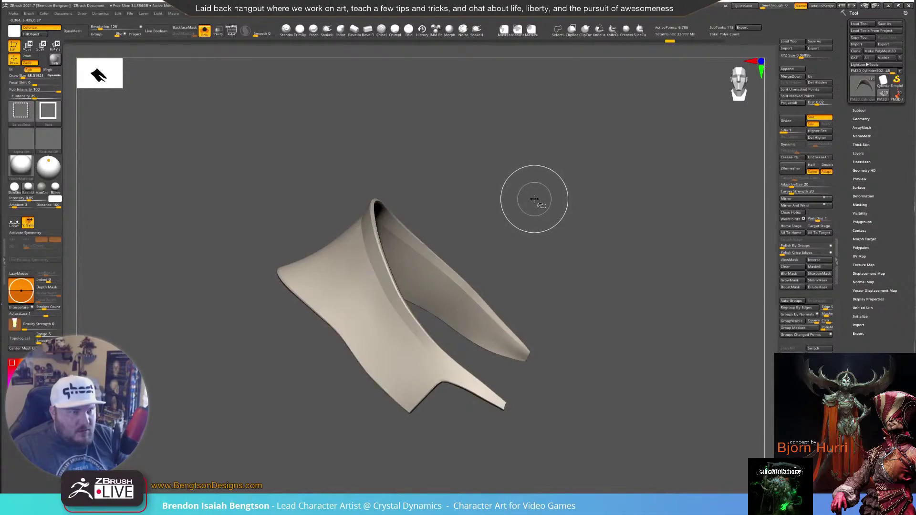
key(d)
key(d)
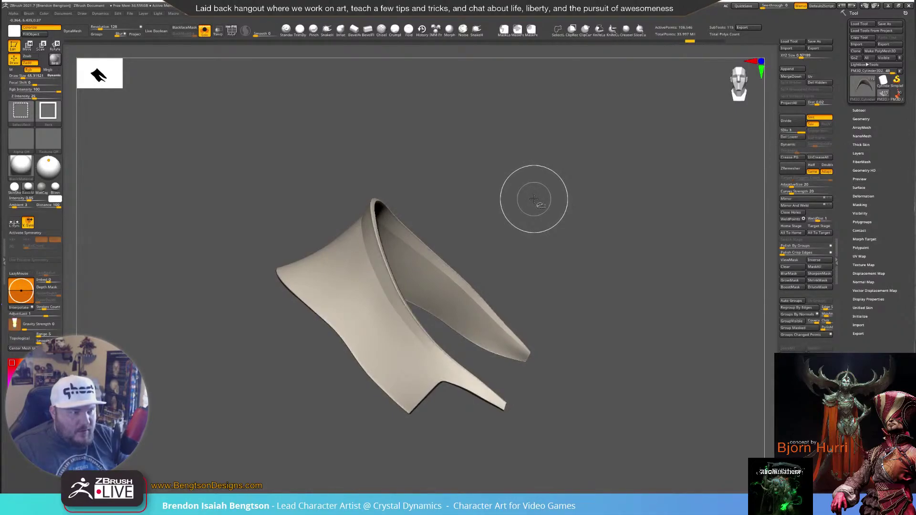
key(shift+d)
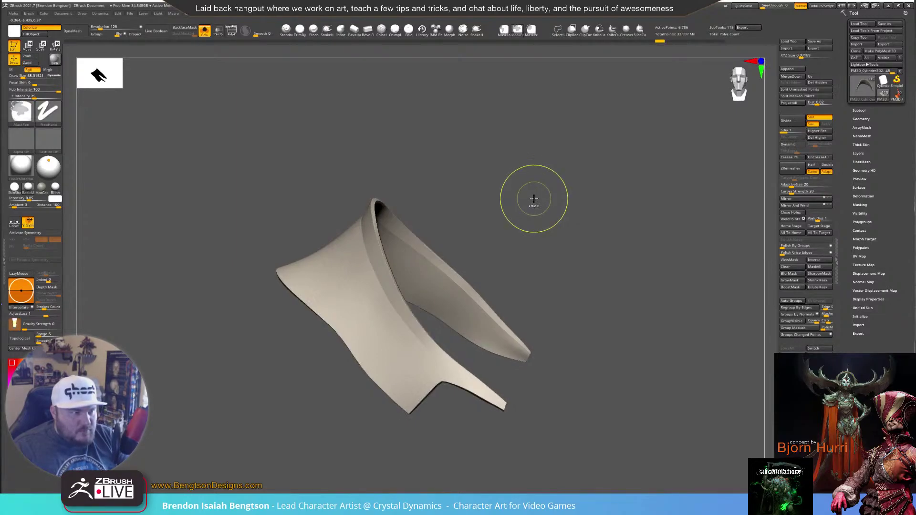
key(d)
key(d)
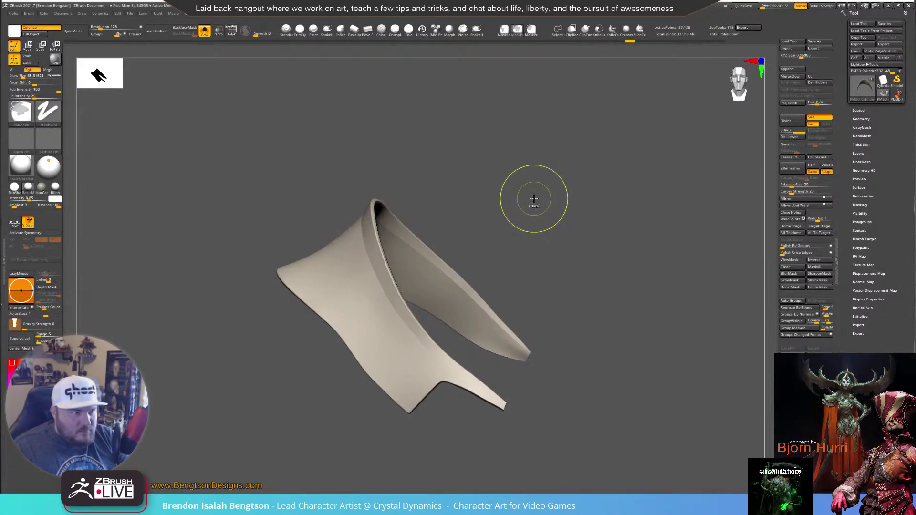
Check the collar's subdivided topology with the wireframe shown, raise it to subdivision level 3 and hide the wireframe
mouse_move(534, 198)
mouse_down()
mouse_move(542, 204)
mouse_move(533, 199)
mouse_move(527, 215)
mouse_move(530, 194)
mouse_move(549, 180)
mouse_move(538, 182)
mouse_up()
key(shift+f)
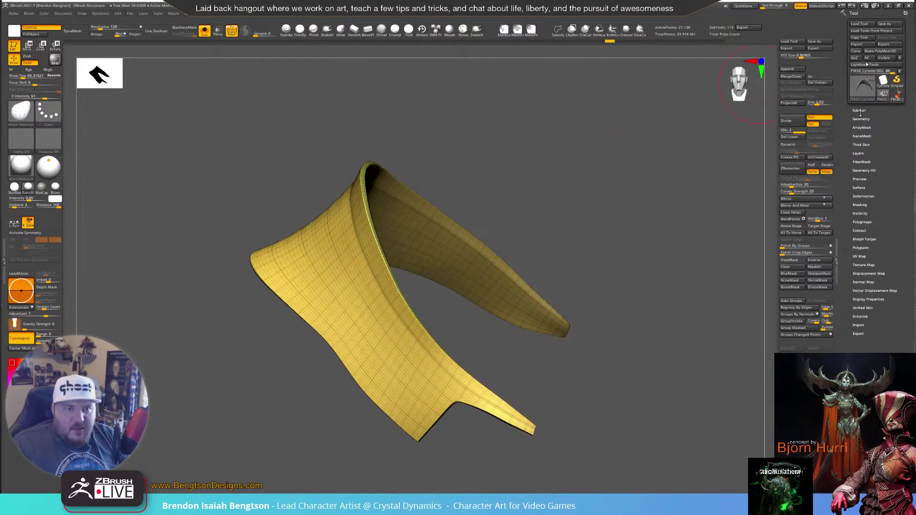
click(860, 119)
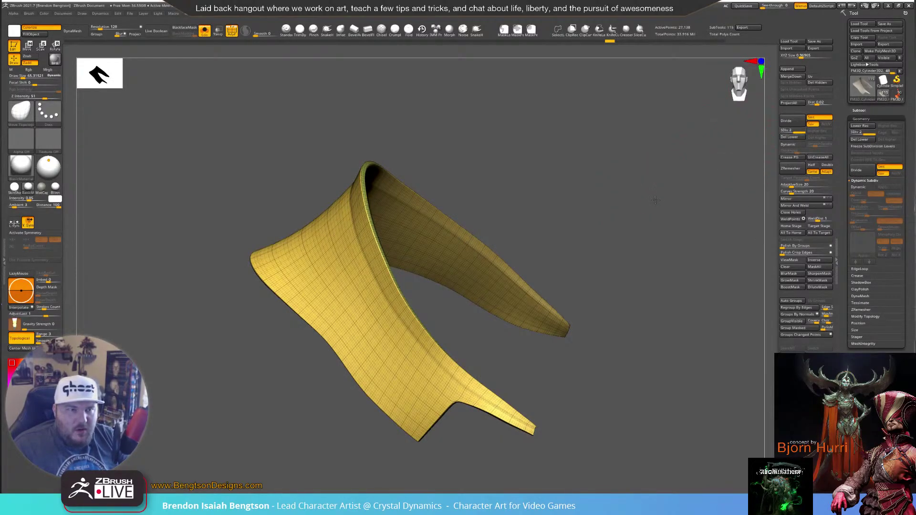
key(ctrl+d)
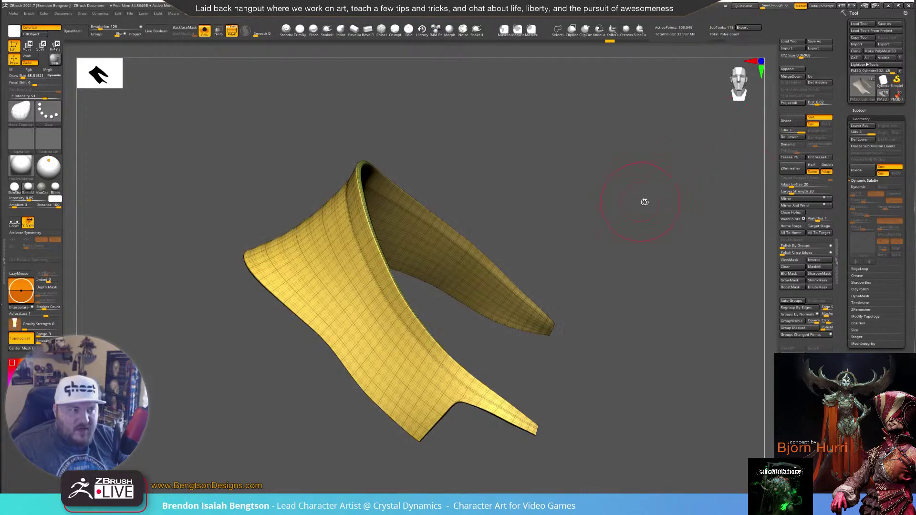
key(shift+f)
Smooth the raised rim of the isolated collar at subdivision level 3 with a smaller brush, from the neck to the lower strap
drag(646, 203, 747, 147)
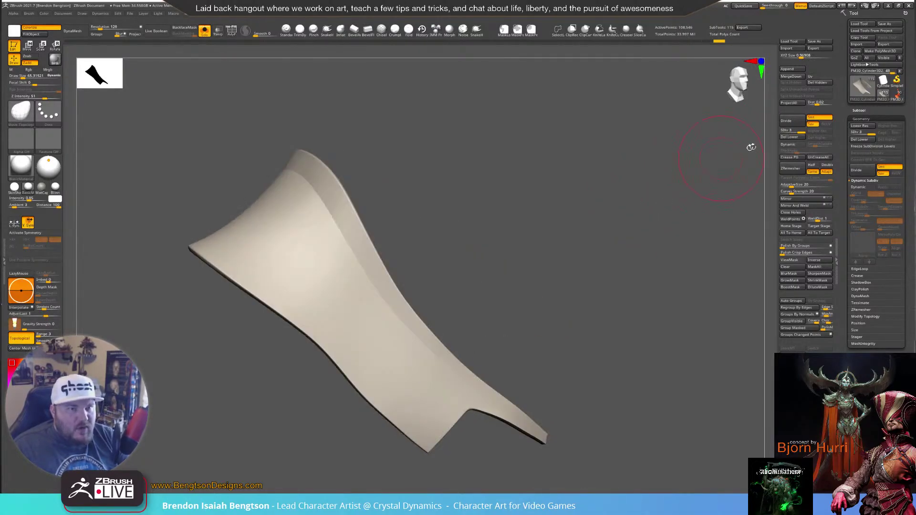
mouse_move(663, 211)
mouse_down()
mouse_move(678, 224)
mouse_move(651, 256)
mouse_move(640, 251)
mouse_move(647, 257)
mouse_move(609, 160)
mouse_move(668, 213)
mouse_move(519, 217)
mouse_move(704, 210)
mouse_move(701, 164)
mouse_move(704, 185)
mouse_up()
key(space)
drag(416, 221, 405, 221)
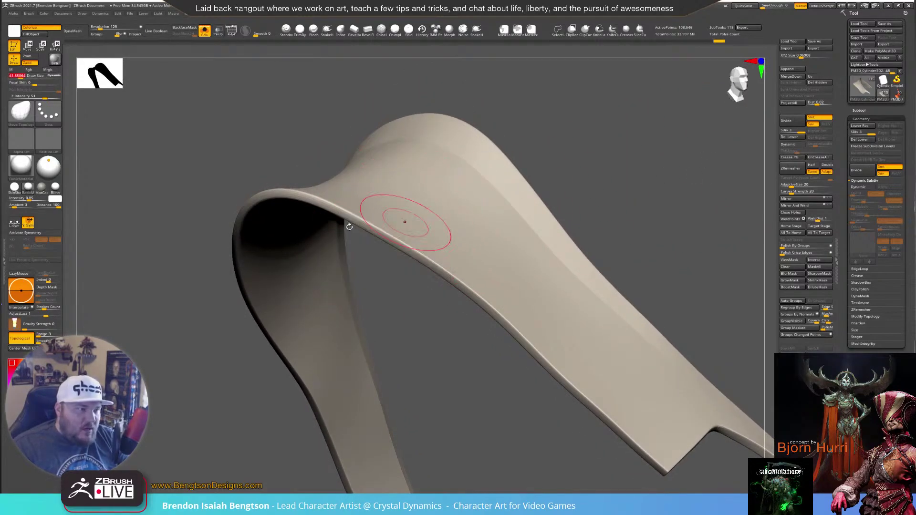
drag(484, 301, 628, 434)
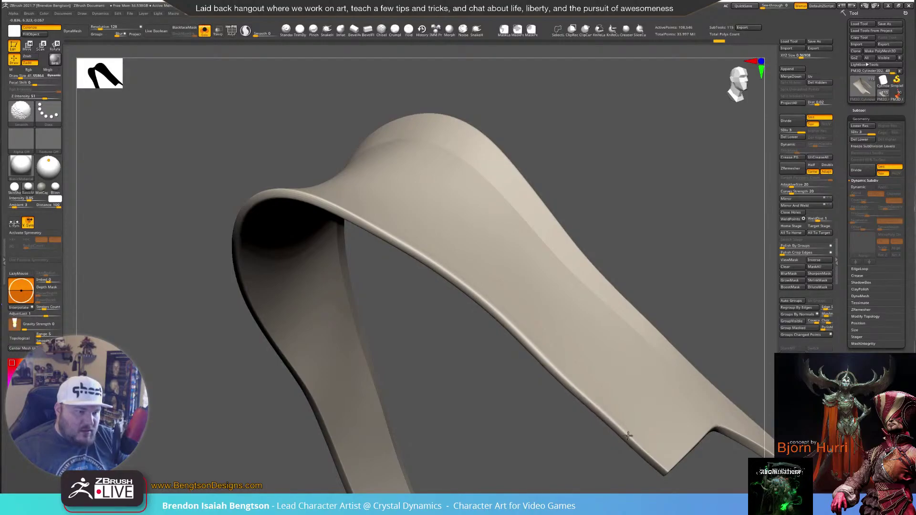
drag(670, 459, 597, 224)
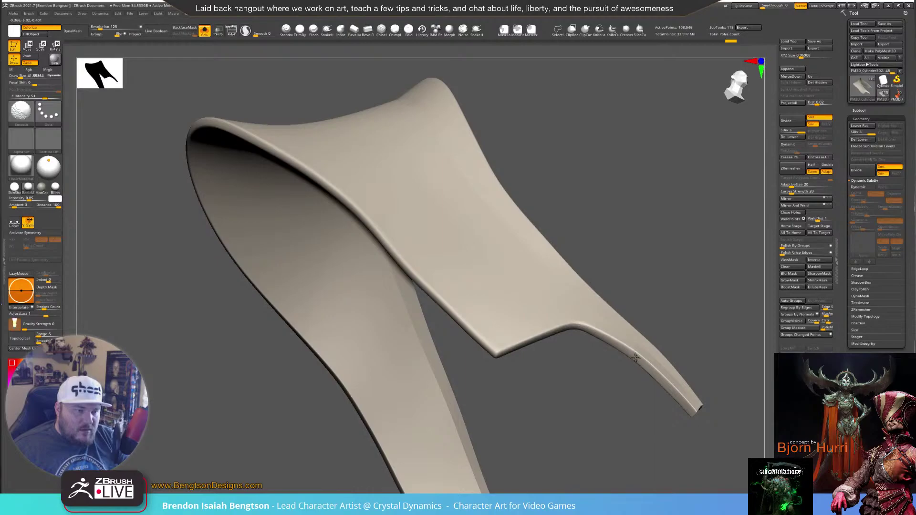
drag(720, 339, 491, 327)
shift+drag(491, 364, 669, 200)
mouse_move(670, 115)
alt+mouse_down()
mouse_move(395, 261)
mouse_move(429, 250)
alt+mouse_up()
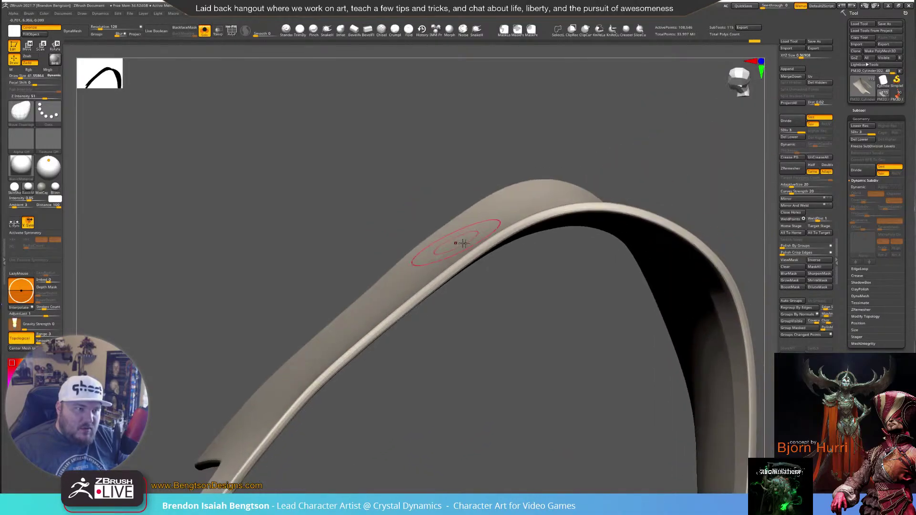
mouse_move(402, 310)
shift+mouse_down()
mouse_move(436, 328)
mouse_move(627, 280)
shift+mouse_up()
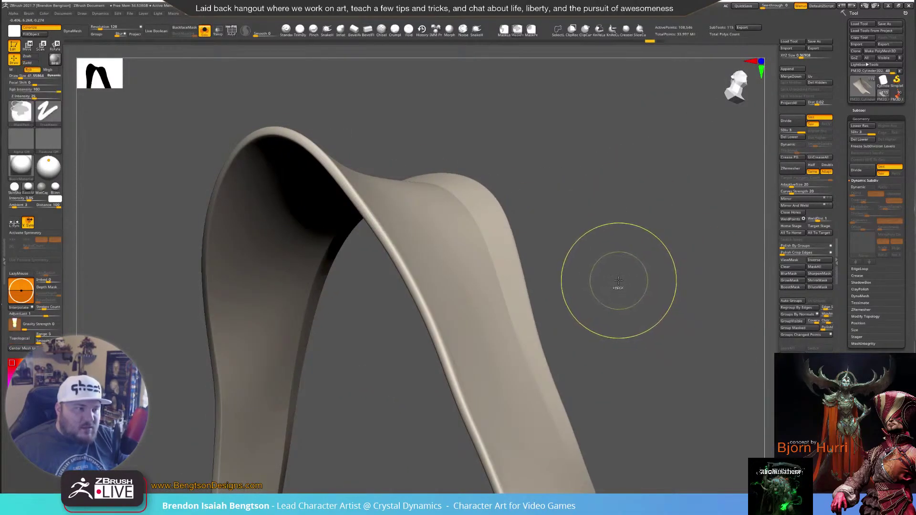
Undo the last smoothing stroke and drop the collar to subdivision level 1
key(ctrl+z)
key(shift+d)
key(shift+d)
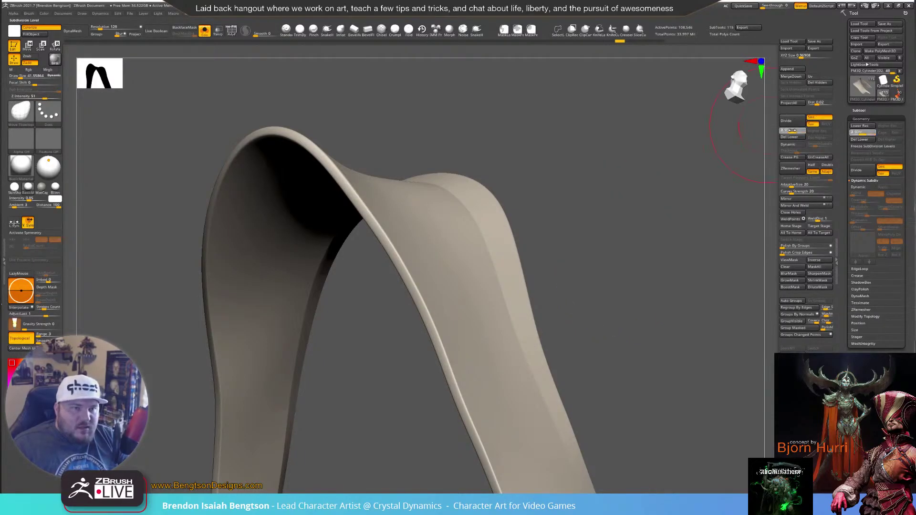
Reduce the draw size to about 19 and smooth the collar's front rim down to the notch corner
key(space)
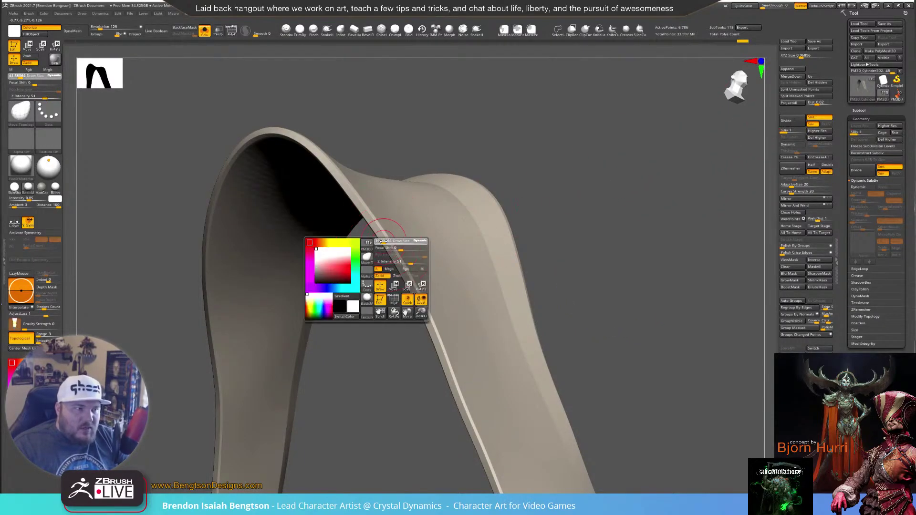
drag(383, 242, 385, 241)
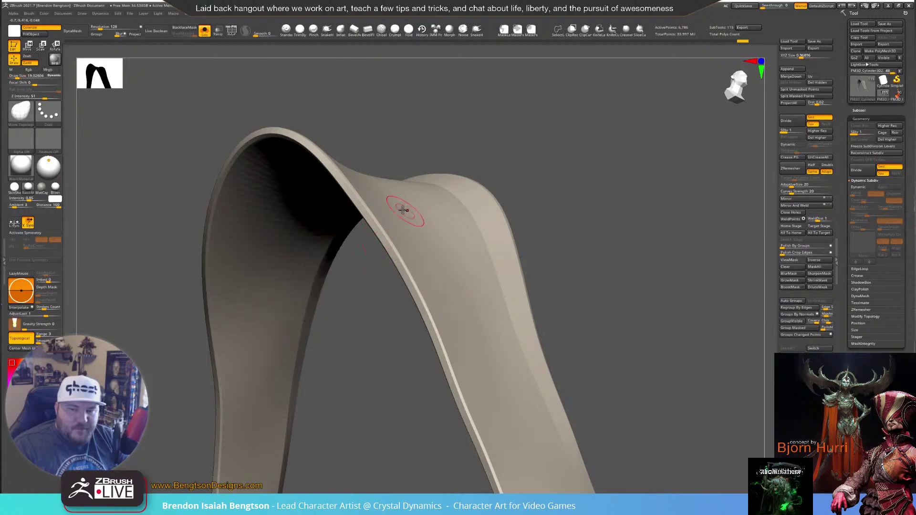
shift+drag(356, 198, 480, 428)
mouse_move(661, 310)
alt+mouse_down()
mouse_move(685, 206)
mouse_move(554, 253)
alt+mouse_up()
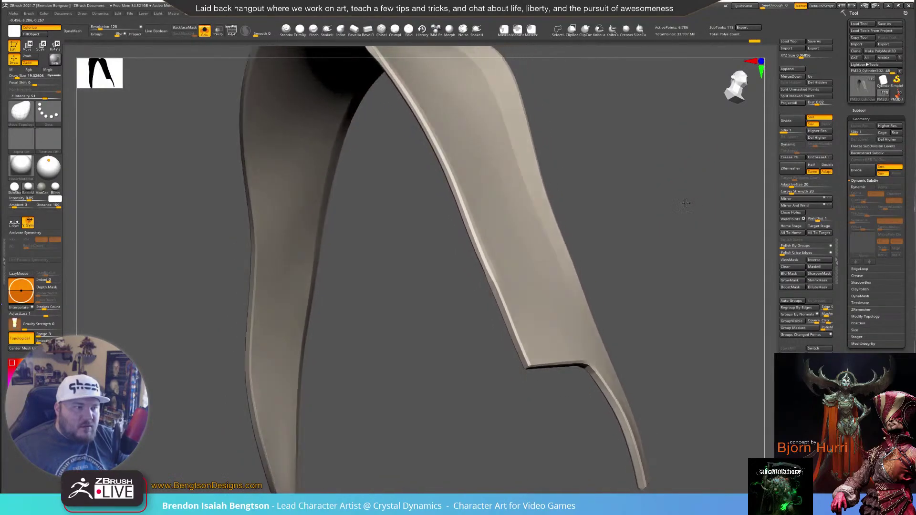
key(shift)
shift+drag(497, 290, 524, 337)
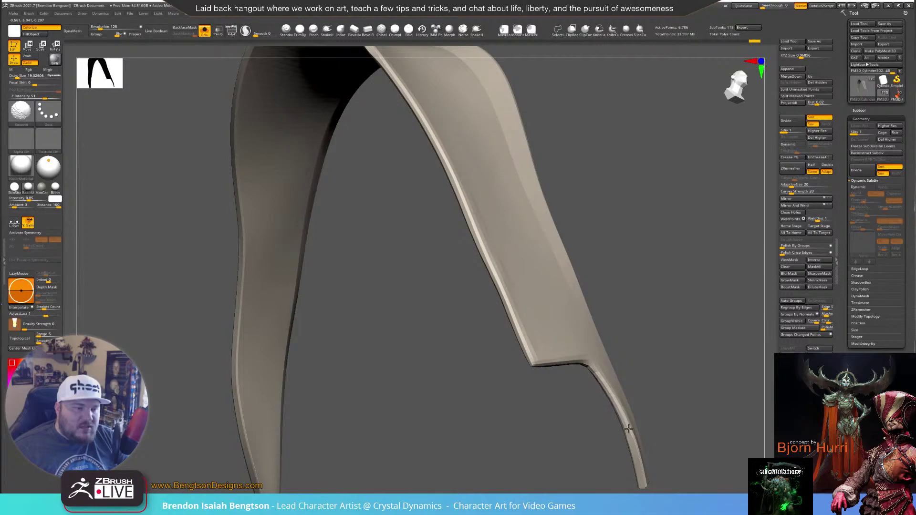
Smooth the thin edge of the front section from the tip of the narrow strap up towards the neck
mouse_move(651, 482)
mouse_down()
mouse_move(532, 405)
mouse_move(441, 454)
mouse_move(441, 413)
mouse_move(461, 374)
mouse_up()
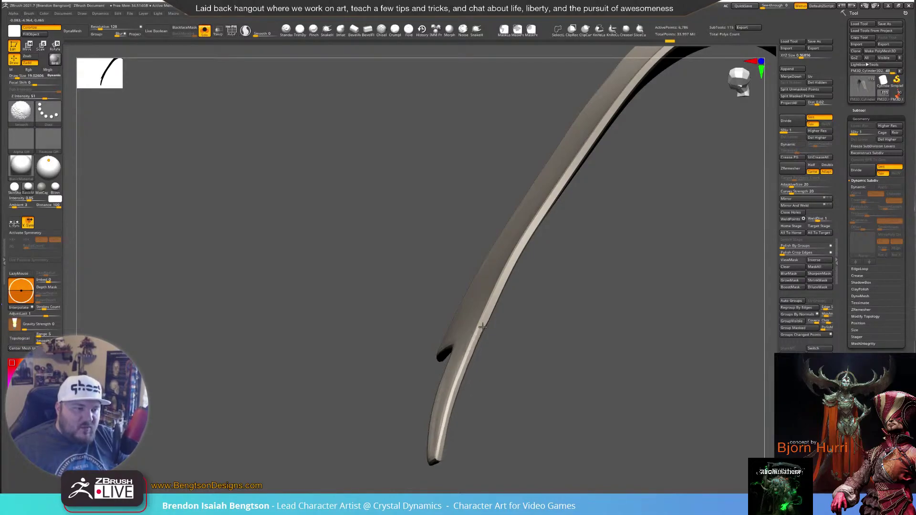
shift+drag(502, 282, 584, 158)
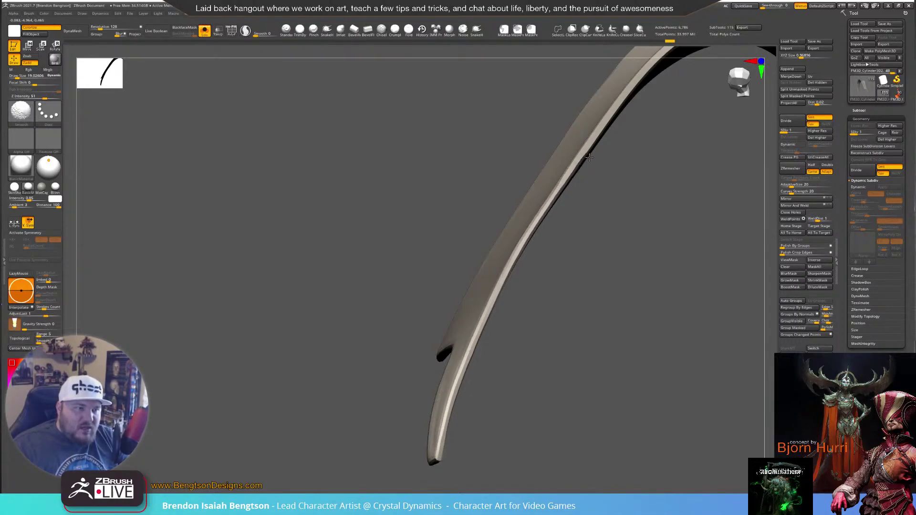
mouse_move(601, 191)
mouse_down()
mouse_move(548, 316)
mouse_move(485, 294)
mouse_move(471, 307)
mouse_move(496, 231)
mouse_move(549, 180)
mouse_move(611, 196)
mouse_move(646, 187)
mouse_move(646, 248)
mouse_move(573, 328)
mouse_move(492, 253)
mouse_move(492, 218)
mouse_move(521, 196)
mouse_up()
mouse_move(546, 242)
mouse_down()
mouse_move(556, 293)
mouse_move(483, 382)
mouse_move(489, 388)
mouse_move(507, 276)
mouse_move(622, 86)
mouse_up()
alt+drag(676, 125, 583, 319)
shift+drag(507, 310, 590, 205)
Smooth the strap's end and the edge of the collar as seen from below
drag(661, 228, 558, 233)
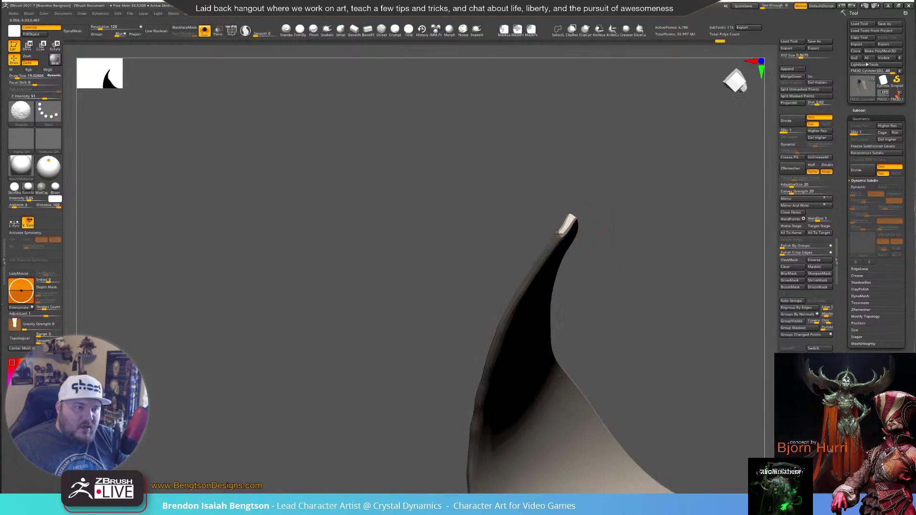
drag(594, 194, 633, 267)
alt+drag(645, 220, 582, 308)
alt+drag(627, 139, 564, 260)
shift+drag(496, 311, 590, 87)
mouse_move(622, 219)
alt+mouse_down()
mouse_move(590, 348)
mouse_move(610, 339)
mouse_move(579, 256)
mouse_move(517, 366)
mouse_move(552, 327)
mouse_move(594, 306)
mouse_move(579, 310)
mouse_move(565, 337)
mouse_move(596, 365)
mouse_move(582, 341)
alt+mouse_up()
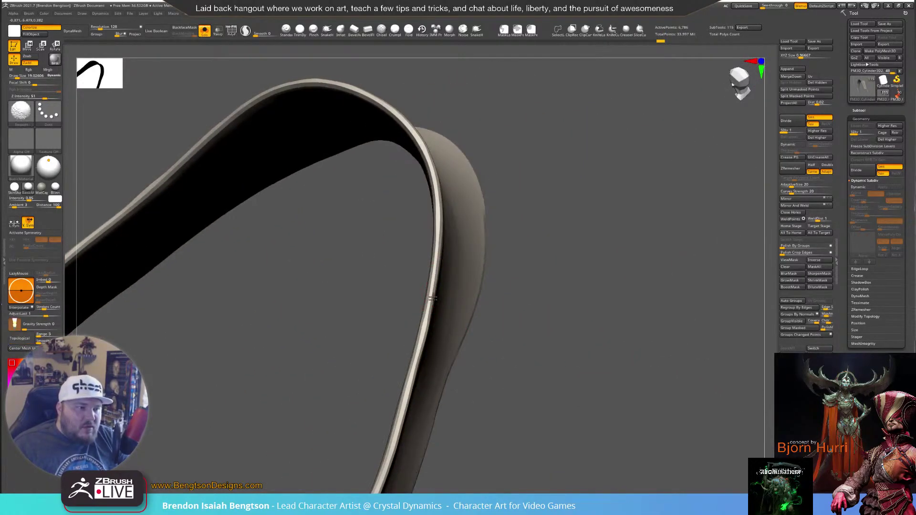
Smooth the rim around the collar's shoulder arch and along the outer edge of its upper face
drag(542, 332, 592, 232)
key(shift)
shift+drag(575, 196, 568, 217)
mouse_move(599, 175)
shift+mouse_down()
mouse_move(631, 144)
mouse_move(599, 173)
mouse_move(515, 322)
mouse_move(511, 250)
shift+mouse_up()
key(shift)
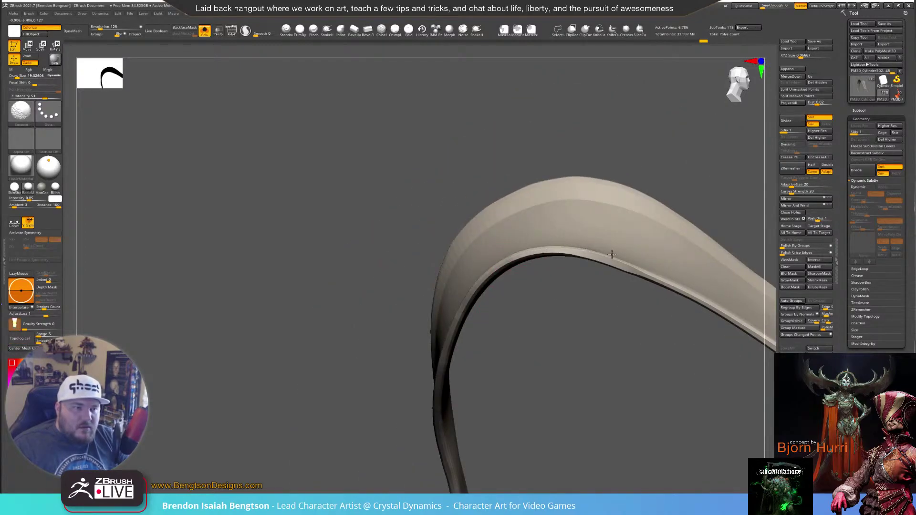
mouse_move(635, 266)
shift+mouse_down()
mouse_move(599, 262)
mouse_move(636, 273)
shift+mouse_up()
alt+drag(616, 306, 608, 223)
drag(695, 219, 659, 224)
drag(680, 231, 459, 247)
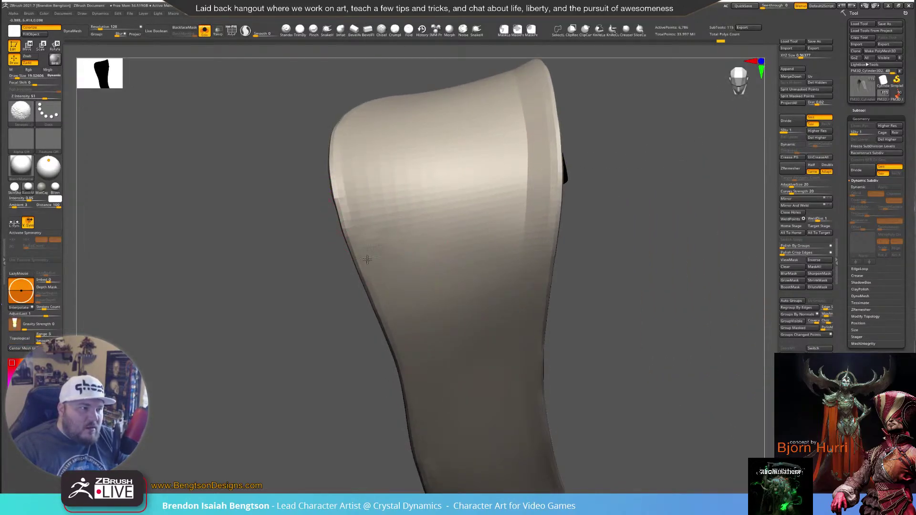
Switch to the hPolish brush, adjust its size and polish the collar's outer edge over the shoulder
mouse_move(309, 280)
mouse_down()
mouse_move(335, 198)
mouse_move(502, 176)
mouse_move(568, 180)
mouse_move(671, 221)
mouse_move(668, 244)
mouse_move(630, 197)
mouse_up()
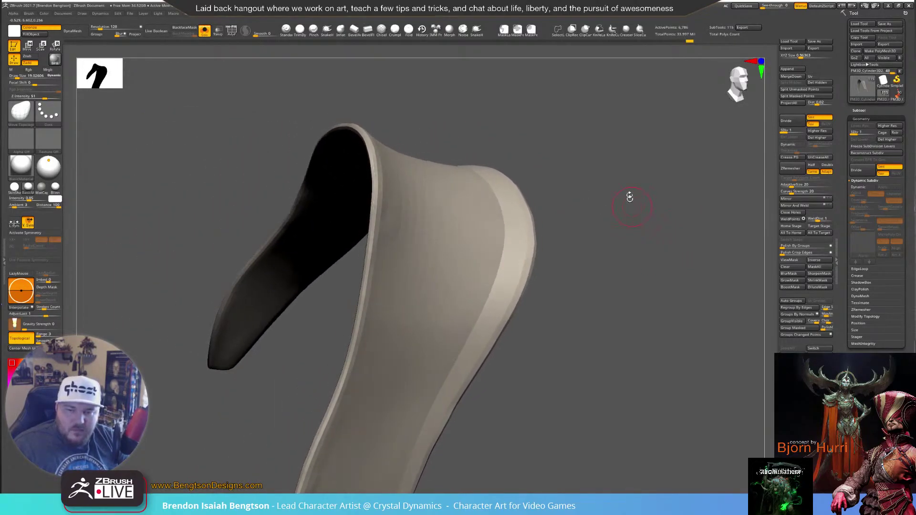
mouse_move(685, 263)
mouse_down()
mouse_move(700, 249)
mouse_move(691, 225)
mouse_move(710, 254)
mouse_move(693, 249)
mouse_move(681, 268)
mouse_move(667, 248)
mouse_move(671, 225)
mouse_move(659, 238)
mouse_move(748, 299)
mouse_up()
mouse_move(706, 227)
alt+mouse_down()
mouse_move(726, 243)
mouse_move(687, 246)
alt+mouse_up()
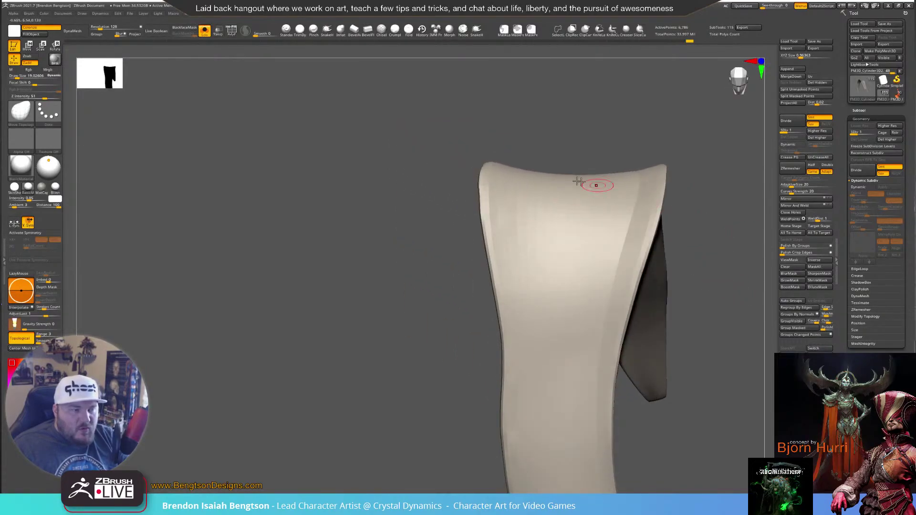
key(b)
key(h)
key(p)
key(space)
drag(494, 202, 499, 203)
drag(526, 127, 502, 172)
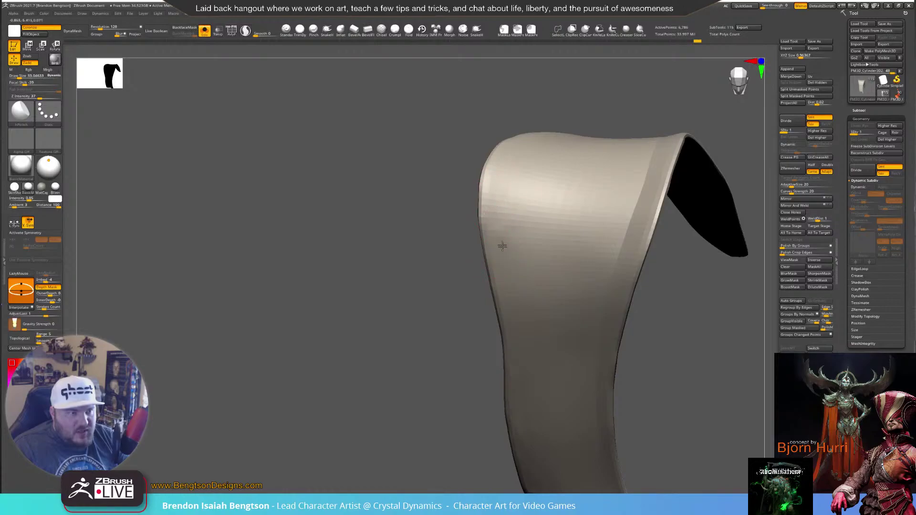
Smooth the collar's outer edge down to the front notch corner and along the back flap
shift+drag(461, 256, 454, 221)
shift+drag(482, 349, 509, 277)
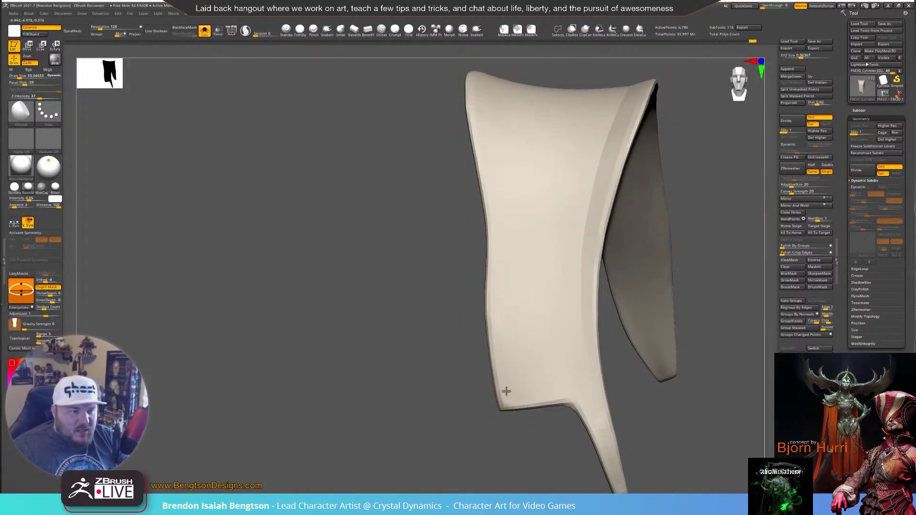
mouse_move(606, 420)
alt+mouse_down()
mouse_move(595, 334)
mouse_move(514, 334)
mouse_move(529, 337)
mouse_move(456, 287)
mouse_move(280, 236)
mouse_move(360, 275)
mouse_move(665, 239)
mouse_move(614, 327)
alt+mouse_up()
mouse_move(614, 375)
mouse_down()
mouse_move(649, 325)
mouse_move(681, 249)
mouse_up()
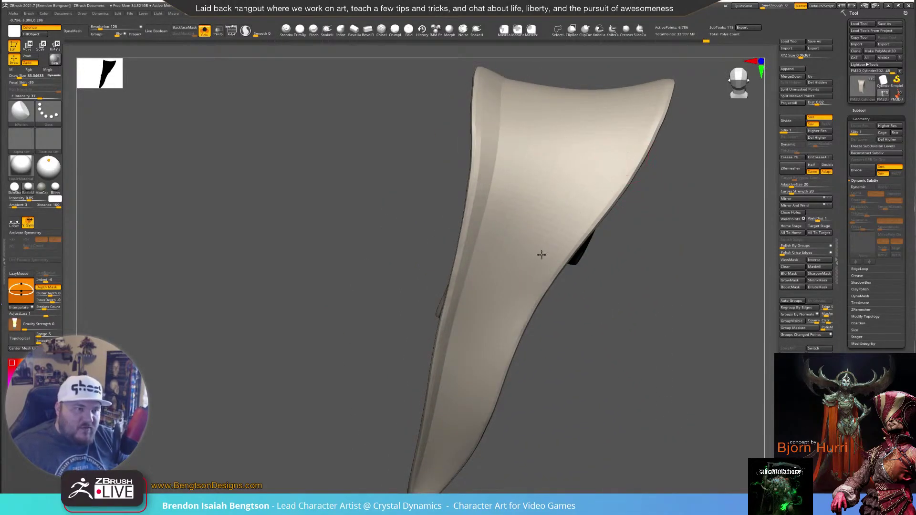
mouse_move(563, 334)
mouse_down()
mouse_move(597, 311)
mouse_move(482, 322)
mouse_up()
mouse_move(453, 388)
mouse_down()
mouse_move(489, 359)
mouse_move(449, 374)
mouse_move(506, 385)
mouse_move(473, 359)
mouse_up()
Straighten the curve of the collar's back flap in profile using the Move Topological brush at a draw size of about 48
key(b)
key(m)
key(t)
key(space)
drag(500, 290, 503, 288)
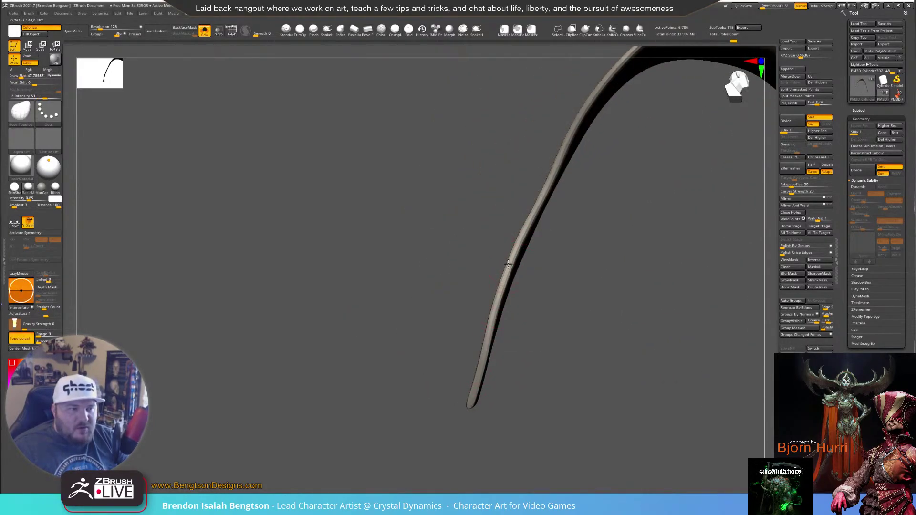
mouse_move(533, 204)
mouse_down()
mouse_move(560, 154)
mouse_move(536, 195)
mouse_up()
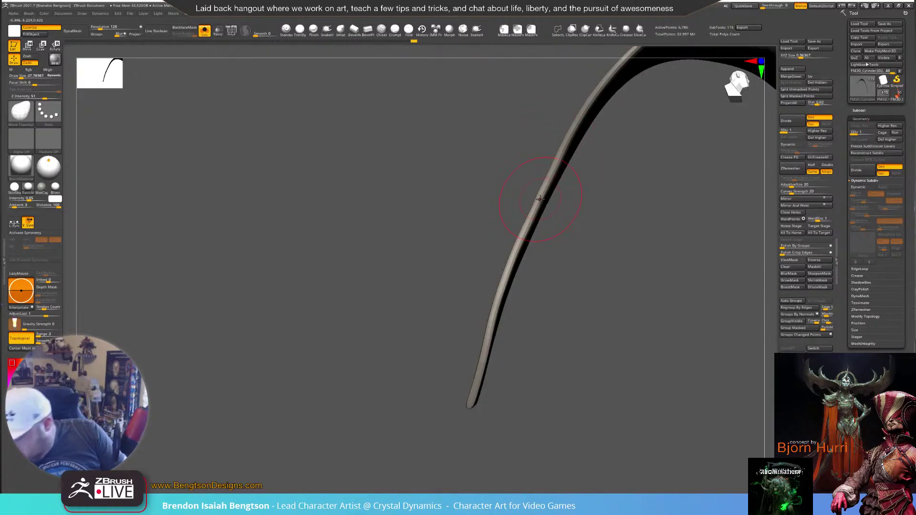
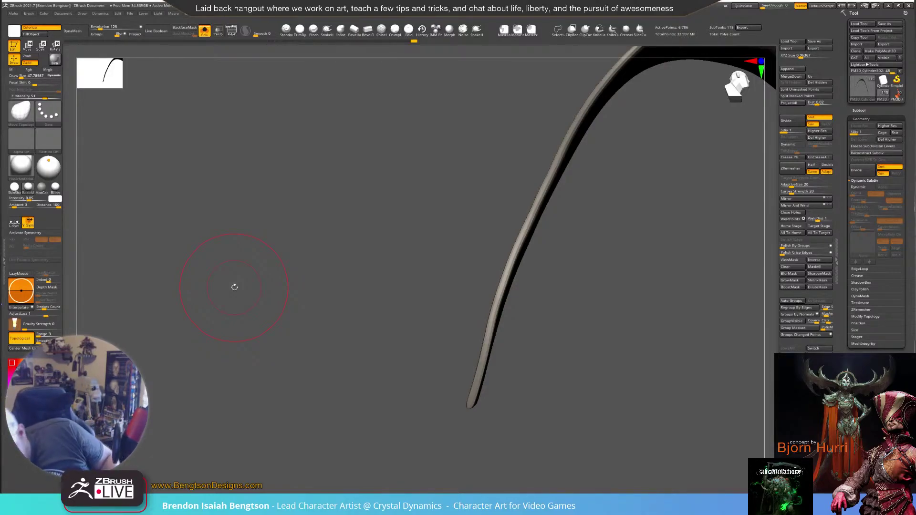
drag(608, 278, 568, 272)
drag(704, 307, 681, 250)
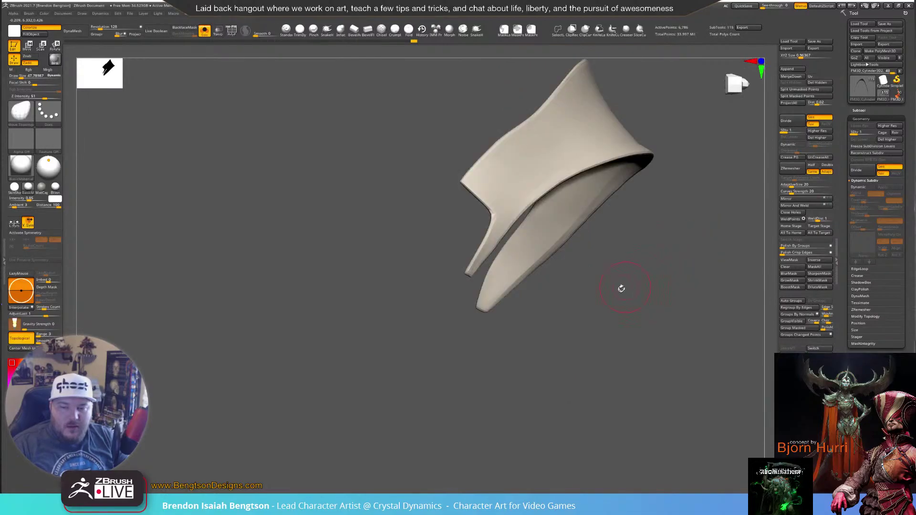
drag(627, 318, 654, 355)
drag(660, 259, 466, 317)
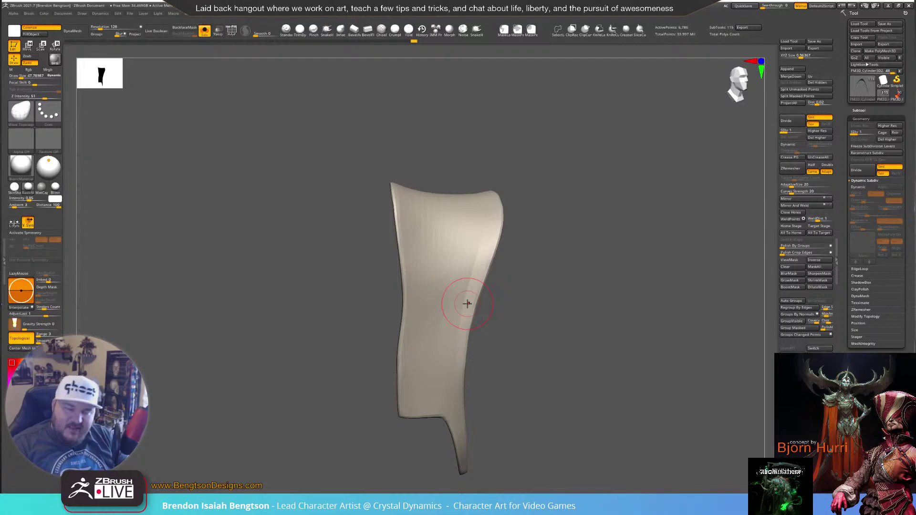
mouse_move(610, 245)
mouse_down()
mouse_move(606, 262)
mouse_move(594, 239)
mouse_up()
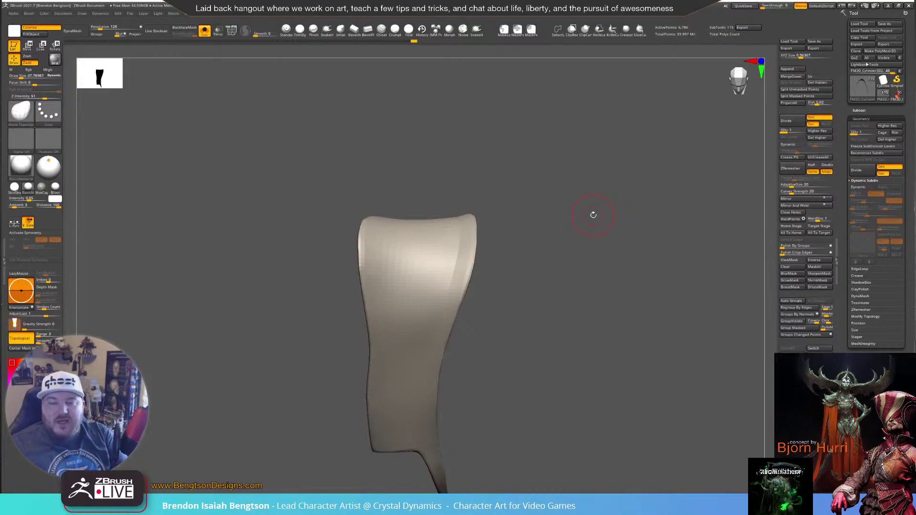
mouse_move(686, 262)
mouse_down()
mouse_move(637, 269)
mouse_move(636, 282)
mouse_move(707, 295)
mouse_move(703, 193)
mouse_move(674, 208)
mouse_up()
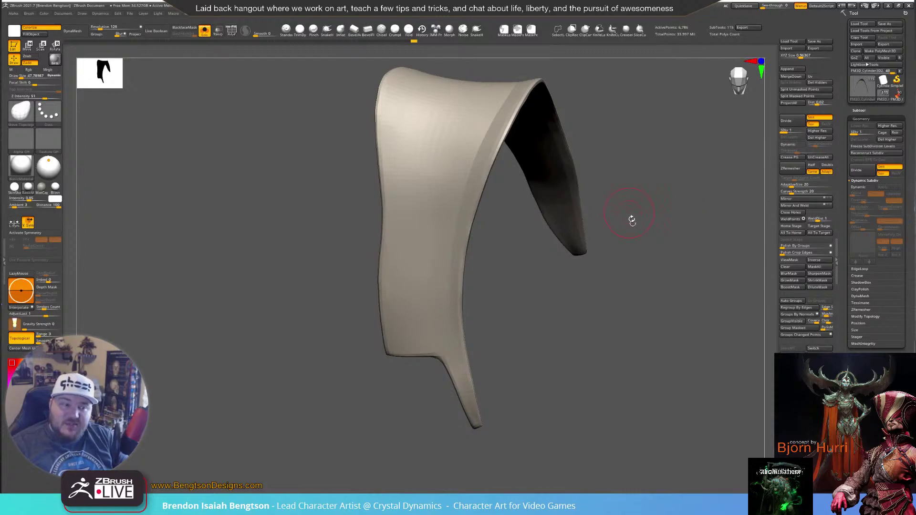
drag(562, 298, 547, 287)
Enlarge the brush, mask the collar's lower front section, blur the mask edge and invert the mask
key(space)
drag(516, 203, 523, 204)
mouse_move(561, 278)
mouse_down()
mouse_move(520, 274)
mouse_move(411, 231)
mouse_move(473, 200)
mouse_up()
mouse_move(434, 224)
ctrl+mouse_down()
mouse_move(266, 222)
mouse_move(268, 432)
ctrl+mouse_up()
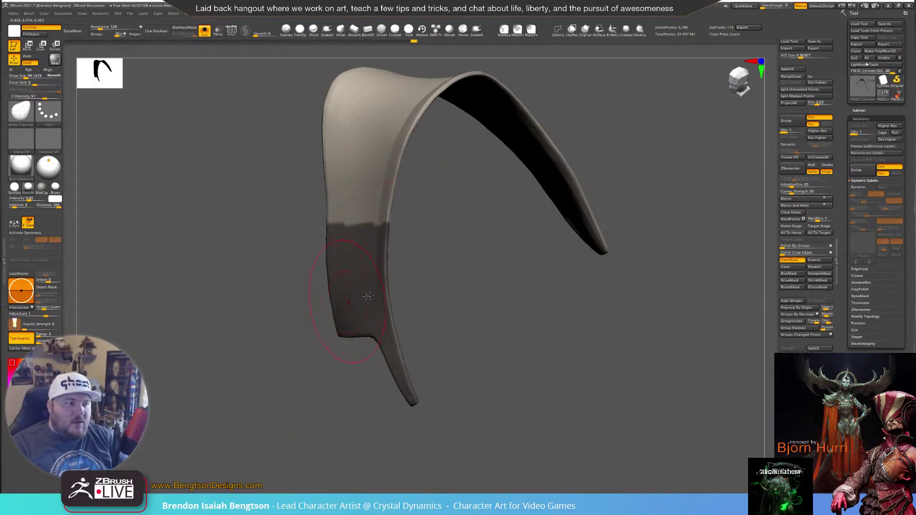
drag(425, 275, 460, 277)
ctrl+click(358, 256)
ctrl+click(358, 257)
ctrl+click(358, 257)
ctrl+click(457, 255)
Place the gizmo at the mask border and rotate the lower front section outward
drag(368, 241, 420, 244)
key(w)
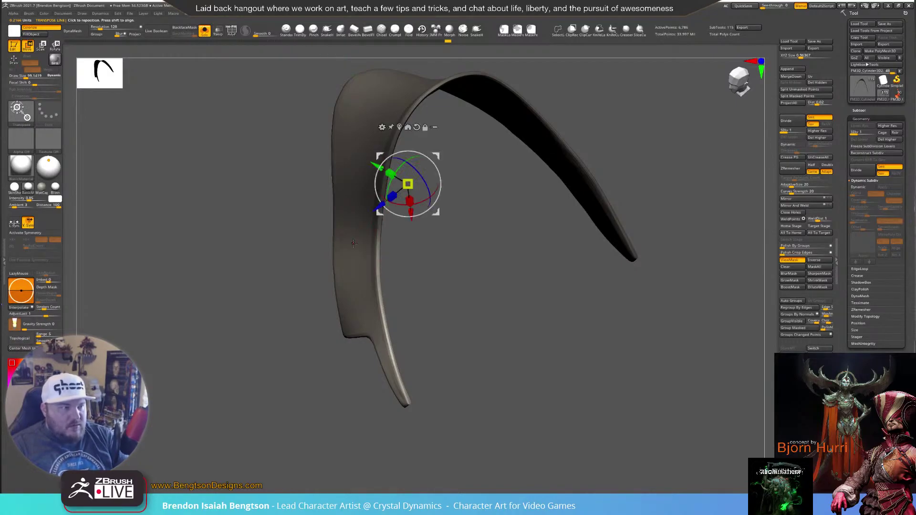
click(356, 227)
drag(336, 242, 324, 228)
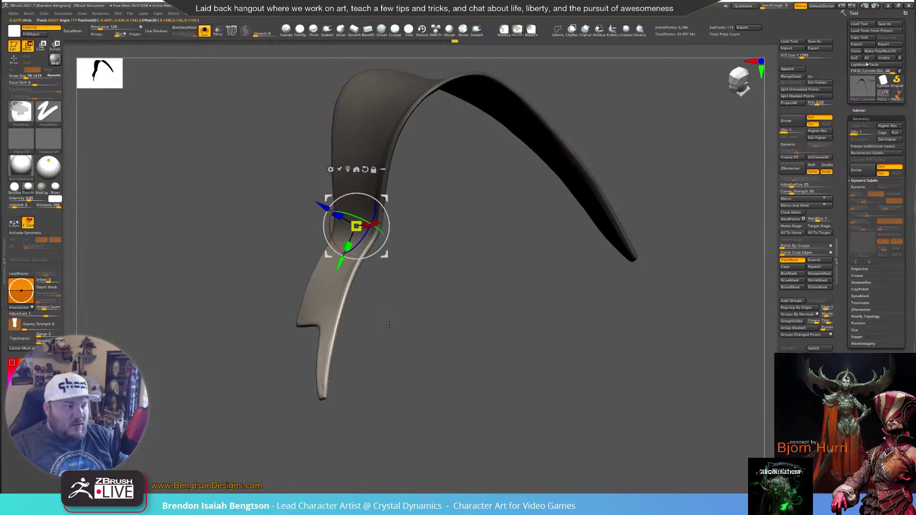
key(q)
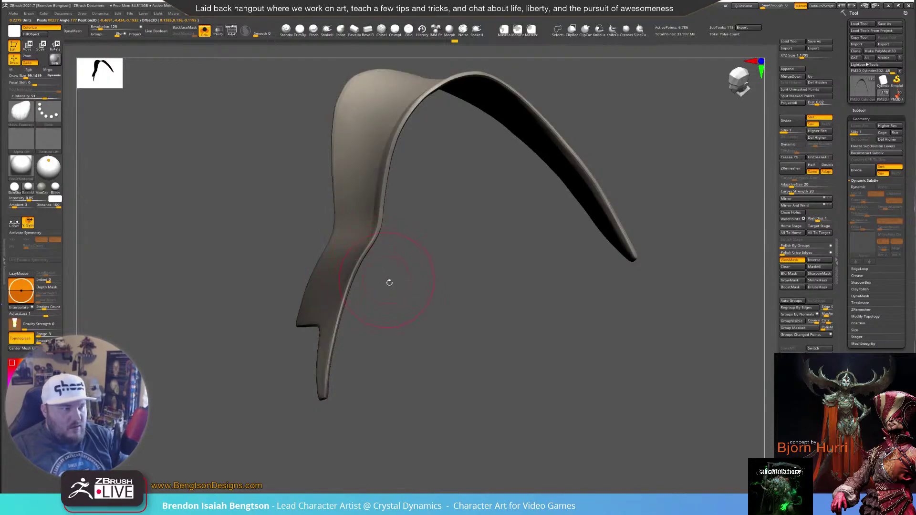
Try shifting the collar's unmasked lower front section outward with the gizmo after adjusting the mask
ctrl+drag(419, 225, 423, 258)
mouse_move(434, 296)
mouse_down()
mouse_move(201, 321)
mouse_move(198, 448)
mouse_up()
ctrl+click(368, 317)
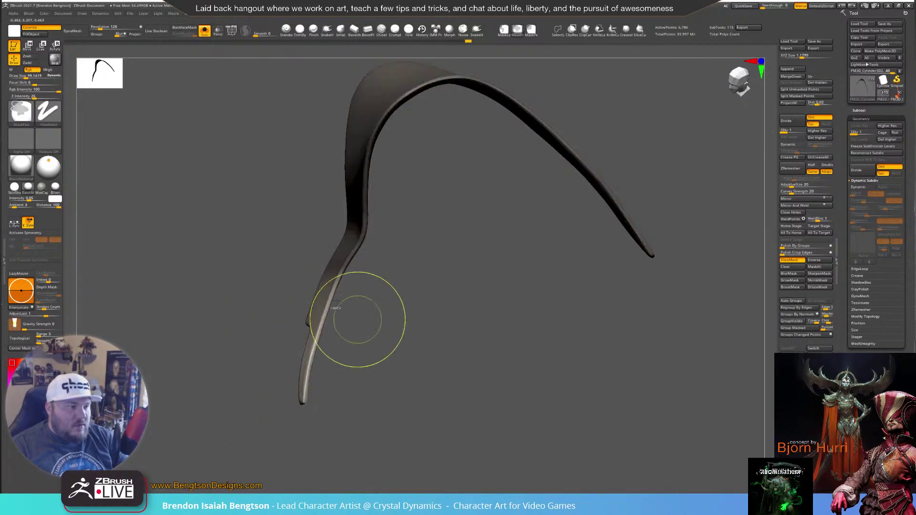
ctrl+click(389, 323)
key(w)
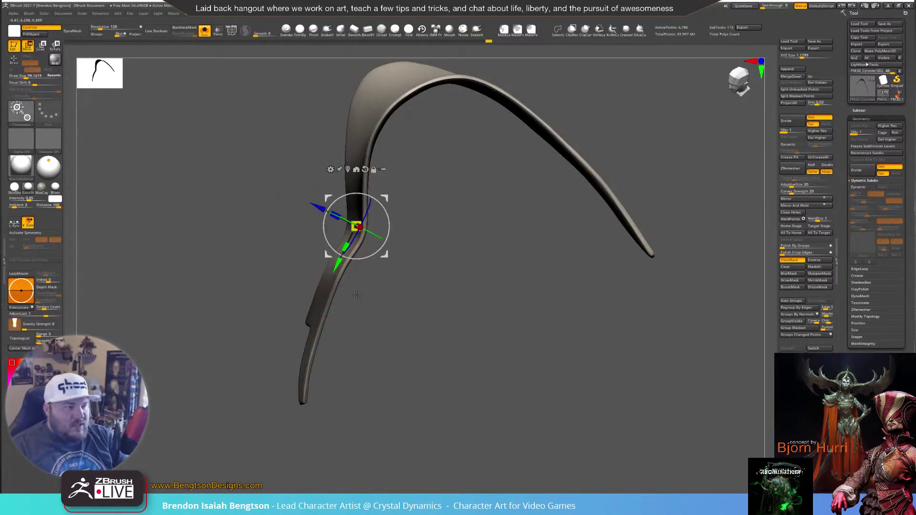
mouse_move(356, 226)
mouse_down()
mouse_move(336, 221)
mouse_move(336, 209)
mouse_up()
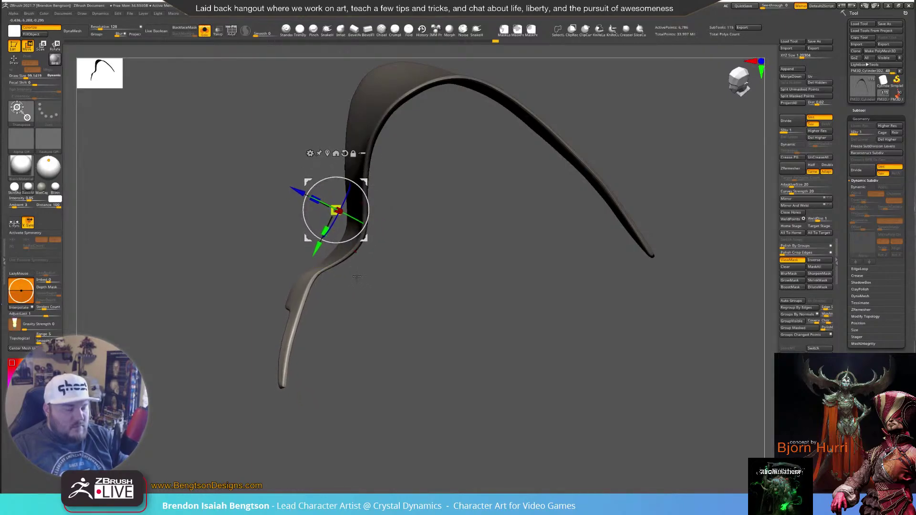
Clear the mask and reshape the bend above the collar's front flap with the Move Topological brush, reducing the draw size
key(q)
mouse_move(371, 293)
mouse_down()
mouse_move(426, 340)
mouse_move(348, 250)
mouse_up()
key(space)
drag(453, 243, 366, 242)
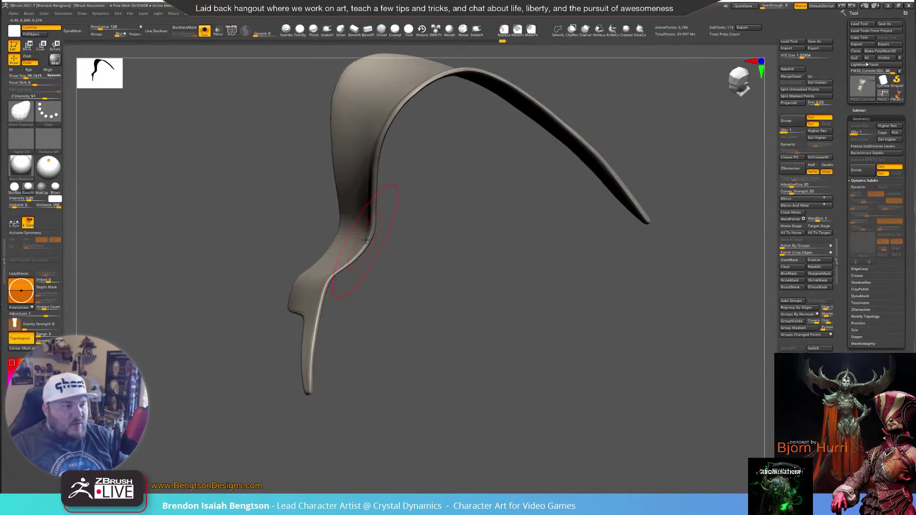
mouse_move(334, 239)
mouse_down()
mouse_move(365, 244)
mouse_move(338, 232)
mouse_up()
key(space)
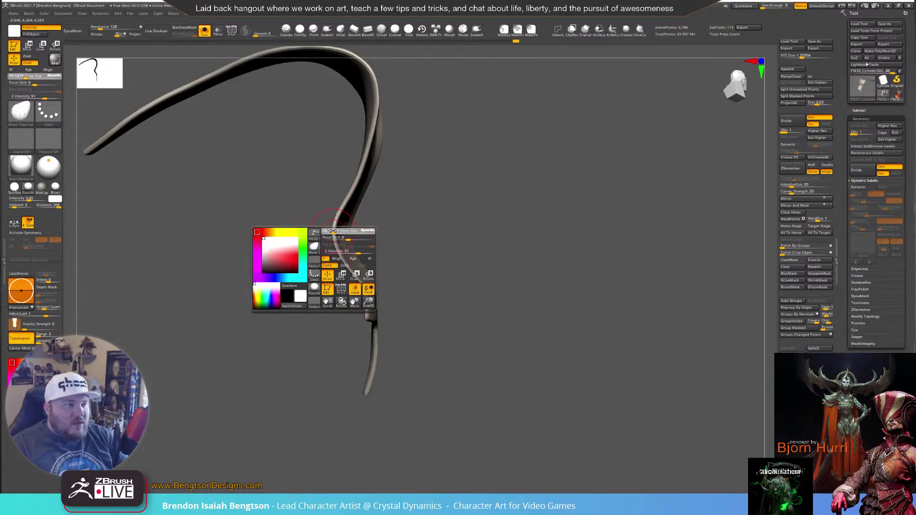
drag(416, 241, 489, 289)
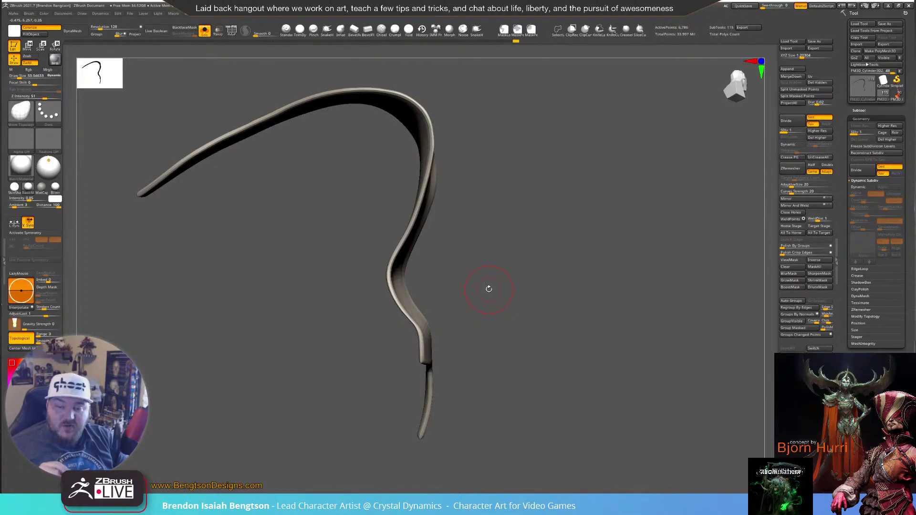
mouse_move(414, 252)
mouse_down()
mouse_move(467, 272)
mouse_move(443, 258)
mouse_move(430, 271)
mouse_up()
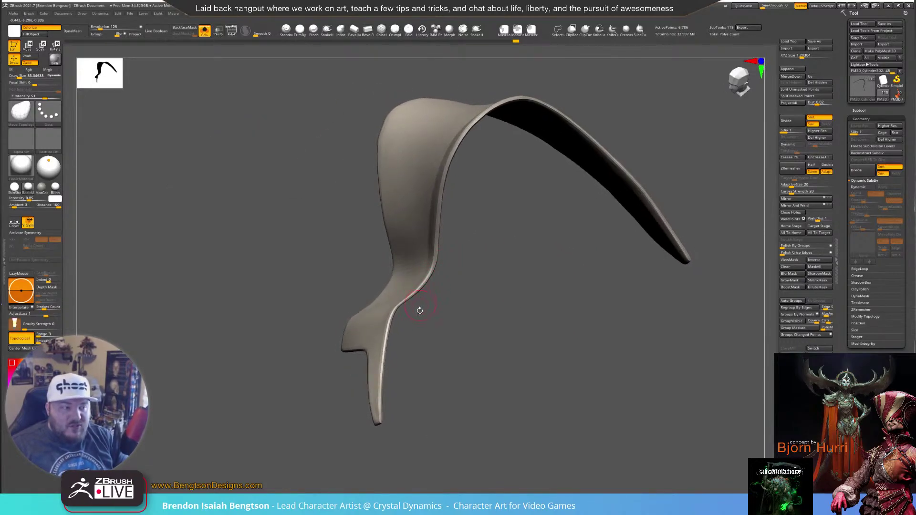
Thicken the collar's thin inner edge around the front bend with the Inflate brush
alt+drag(420, 308, 435, 342)
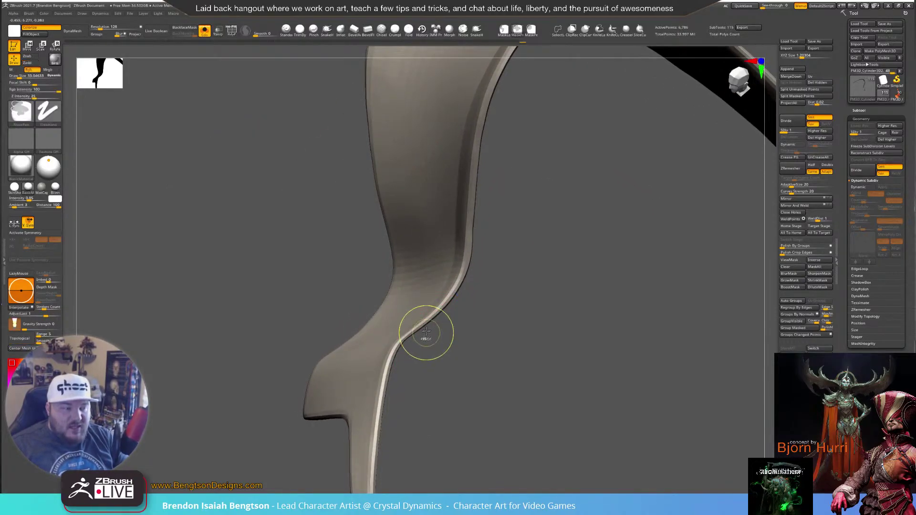
click(341, 30)
mouse_move(423, 321)
mouse_down()
mouse_move(403, 337)
mouse_move(461, 276)
mouse_up()
drag(425, 315, 388, 364)
key(f)
mouse_move(461, 394)
mouse_down()
mouse_move(467, 317)
mouse_move(503, 376)
mouse_move(515, 344)
mouse_move(456, 341)
mouse_move(489, 377)
mouse_move(511, 352)
mouse_up()
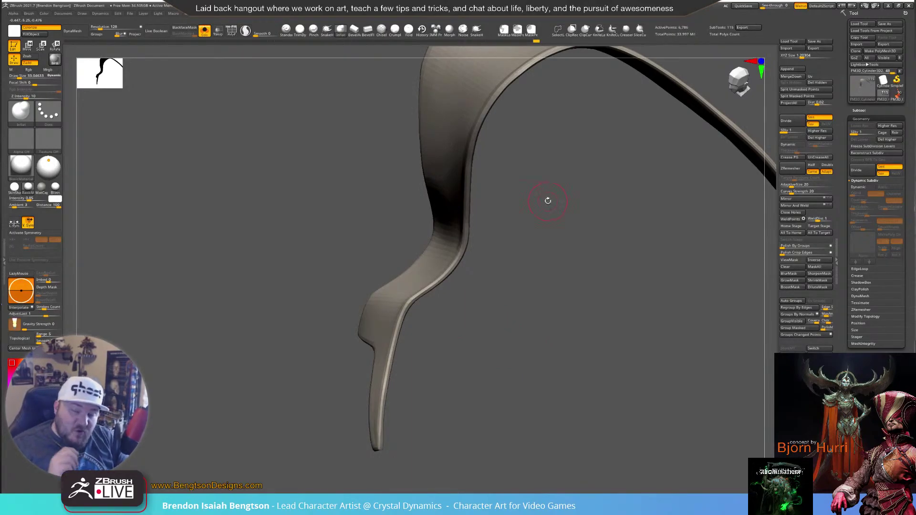
Undo the inflating, reshaping and moving of the collar's lower front section back to its unbent shape
ctrl+click(524, 280)
key(ctrl+z)
key(ctrl+z)
key(ctrl+z)
key(ctrl+z)
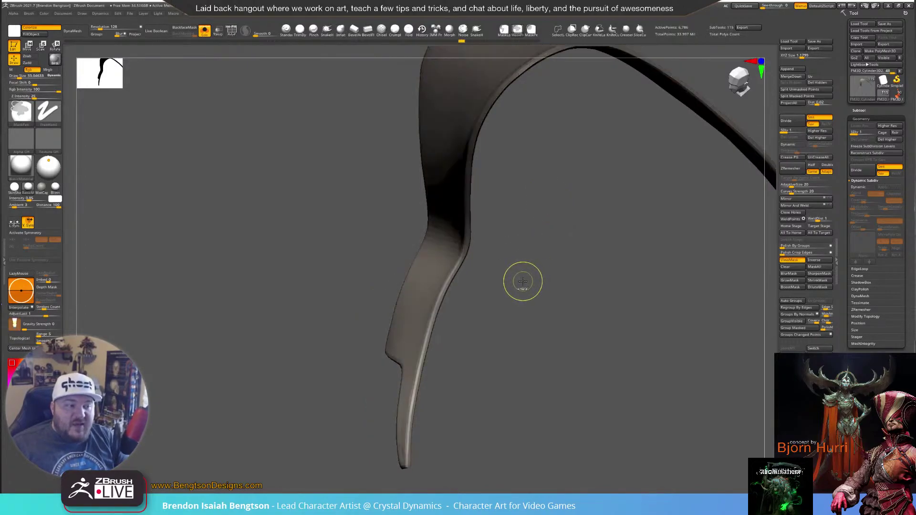
key(ctrl+z)
key(ctrl+z)
key(ctrl+z)
key(ctrl+z)
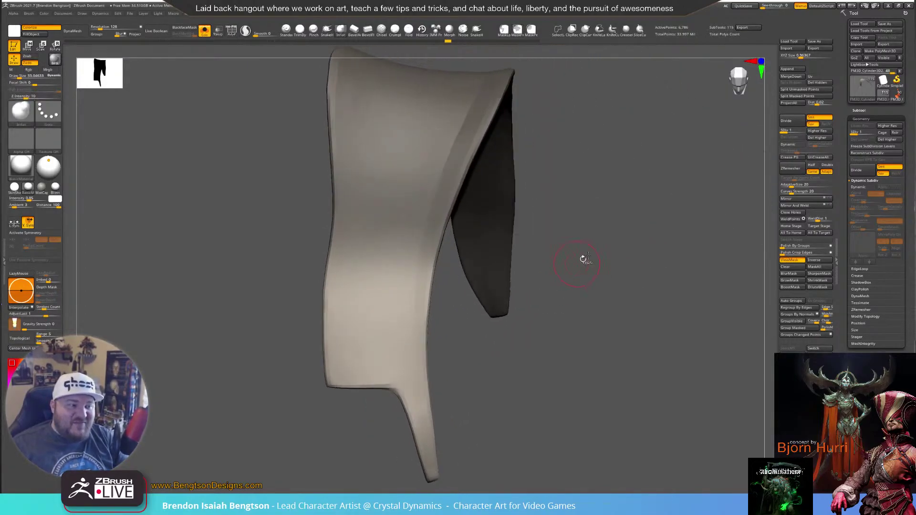
key(ctrl+z)
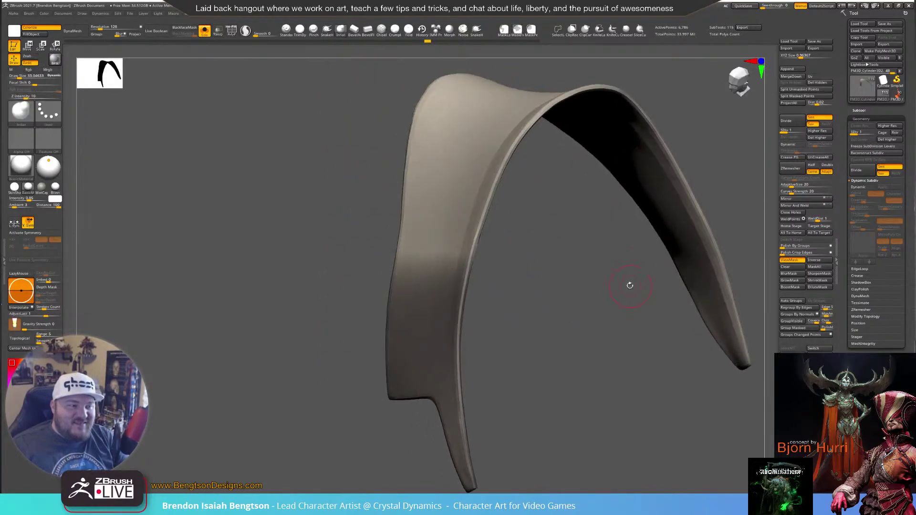
Clear the collar's mask and accept discarding the later undo history entries
ctrl+click(554, 287)
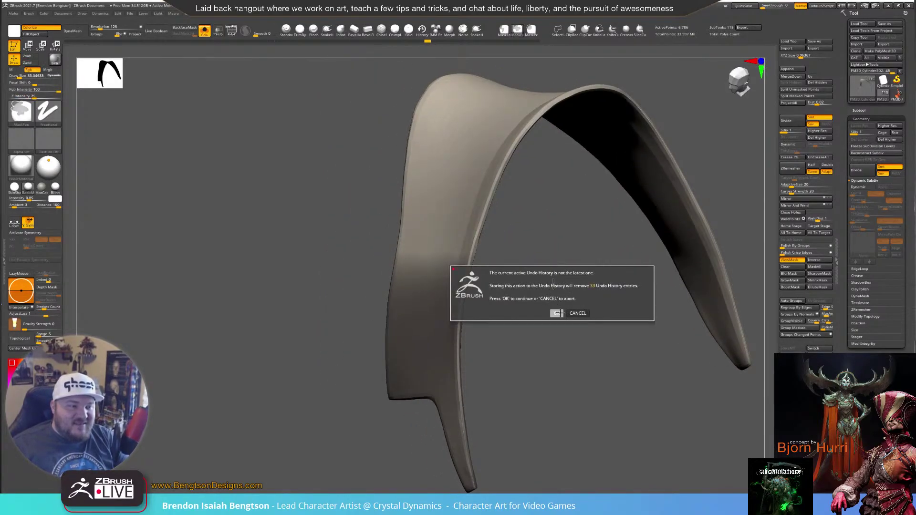
click(556, 313)
drag(556, 313, 616, 229)
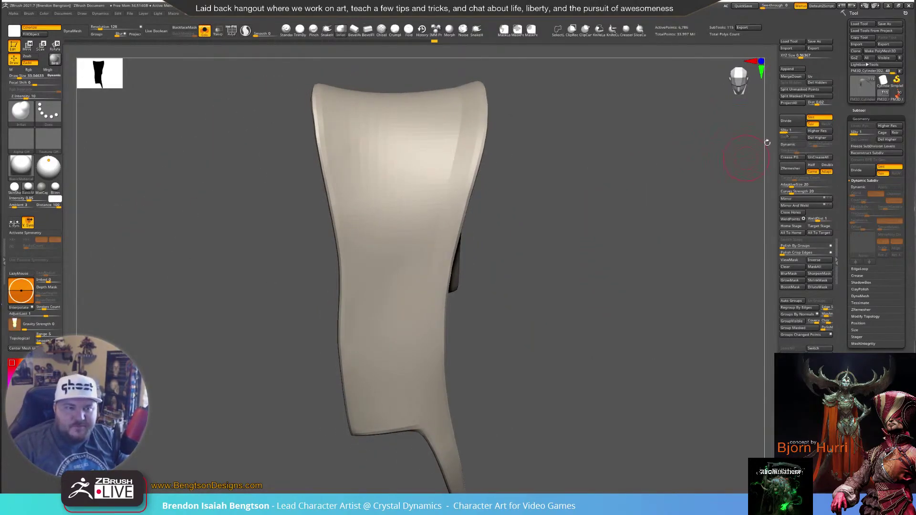
Raise the collar to its highest subdivision level and inspect its surface from several angles
drag(790, 130, 812, 131)
alt+drag(609, 312, 628, 281)
drag(200, 196, 392, 339)
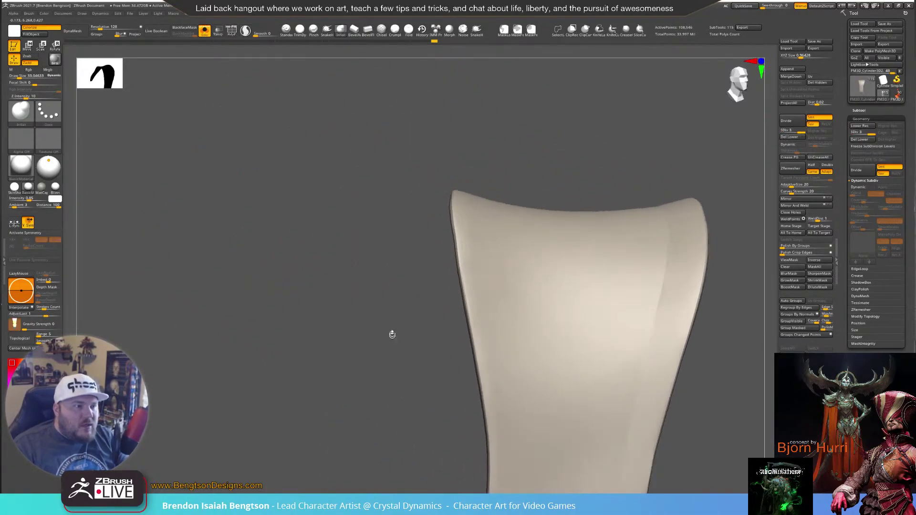
alt+drag(624, 166, 437, 98)
drag(515, 270, 570, 232)
alt+drag(530, 325, 679, 96)
alt+drag(693, 142, 650, 272)
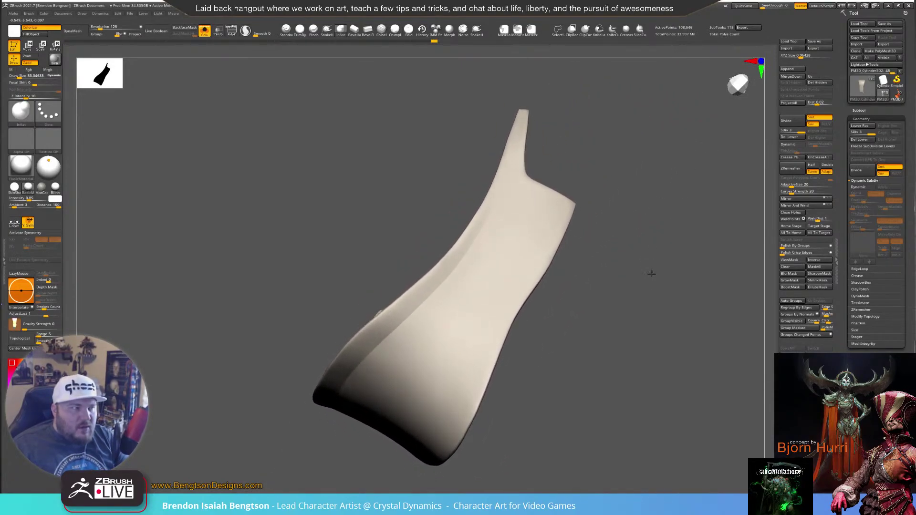
mouse_move(256, 204)
mouse_down()
mouse_move(355, 208)
mouse_move(409, 194)
mouse_move(274, 176)
mouse_move(297, 175)
mouse_move(353, 277)
mouse_up()
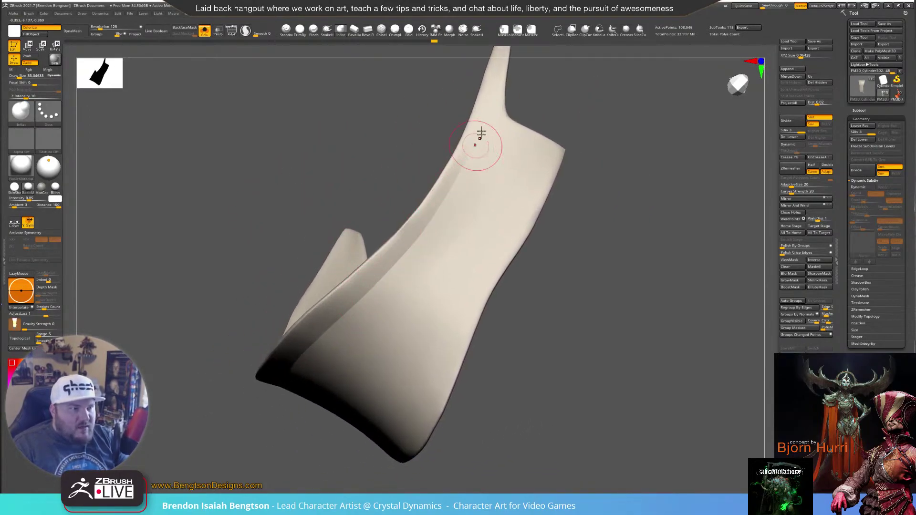
Shift the light placement back and forth to check the shading across the collar's surface
click(51, 164)
click(50, 163)
click(48, 163)
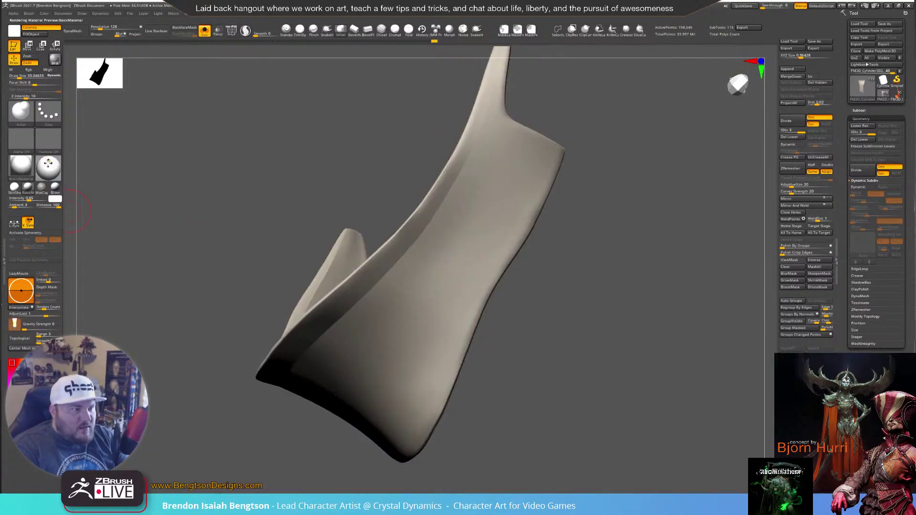
click(48, 163)
click(46, 164)
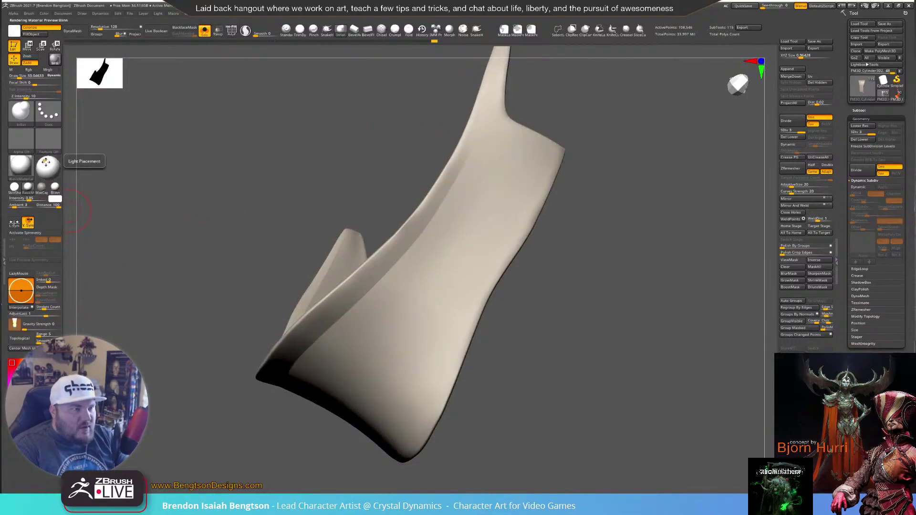
click(48, 163)
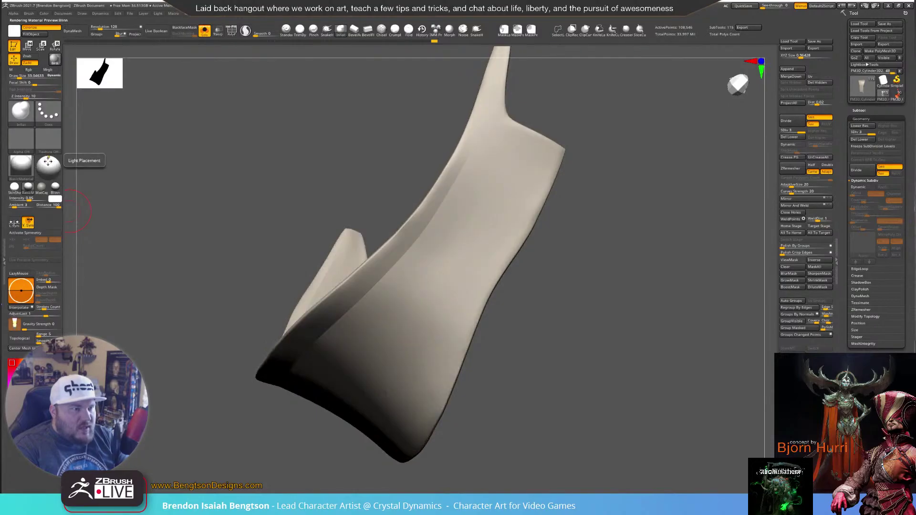
click(47, 163)
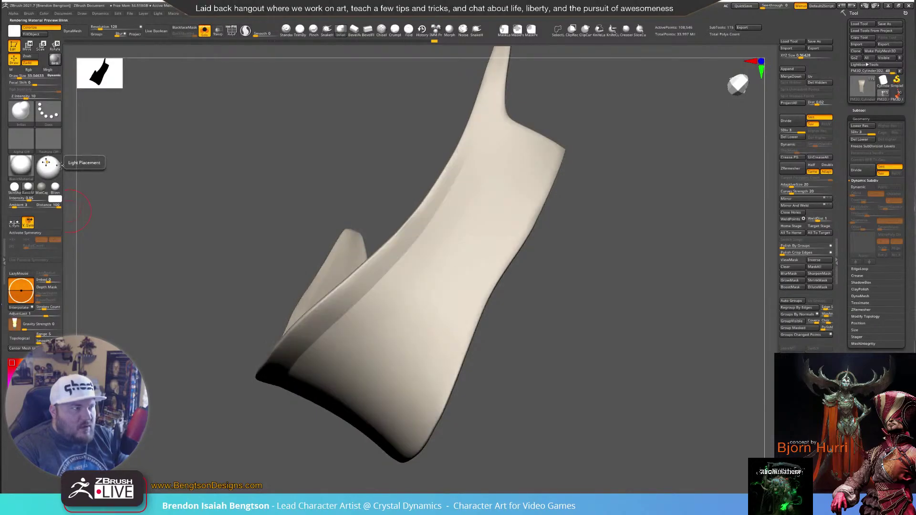
Carve a crease along the collar's inner border down to the front strip with the DamStandard brush
key(b)
key(d)
key(s)
key(space)
mouse_move(488, 118)
mouse_down()
mouse_move(450, 191)
mouse_move(389, 272)
mouse_up()
mouse_move(470, 145)
mouse_down()
mouse_move(401, 255)
mouse_move(273, 384)
mouse_move(225, 457)
mouse_up()
mouse_move(584, 300)
mouse_down()
mouse_move(624, 257)
mouse_move(599, 265)
mouse_move(671, 210)
mouse_move(690, 259)
mouse_move(668, 236)
mouse_move(636, 230)
mouse_up()
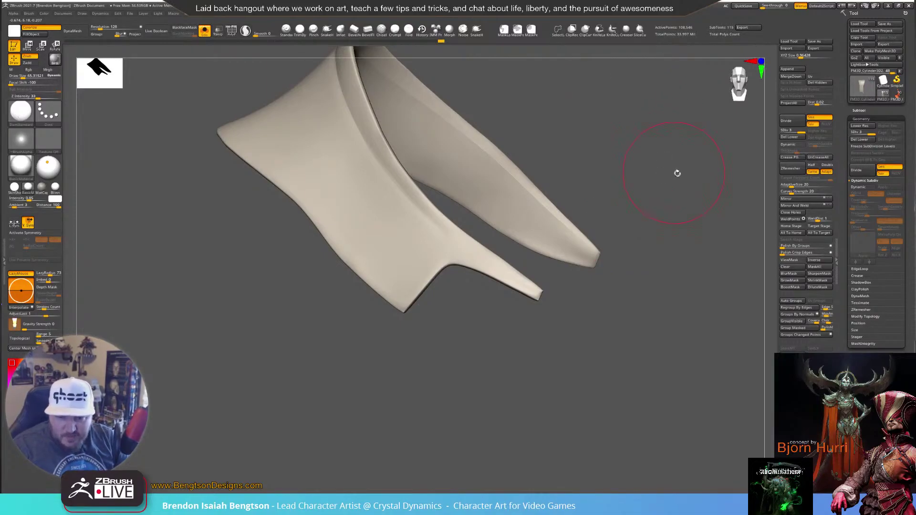
Leave solo mode to show the whole character and frame it from the front
alt+drag(698, 207, 682, 143)
mouse_move(642, 219)
mouse_down()
mouse_move(624, 236)
mouse_move(614, 227)
mouse_move(625, 242)
mouse_move(626, 217)
mouse_up()
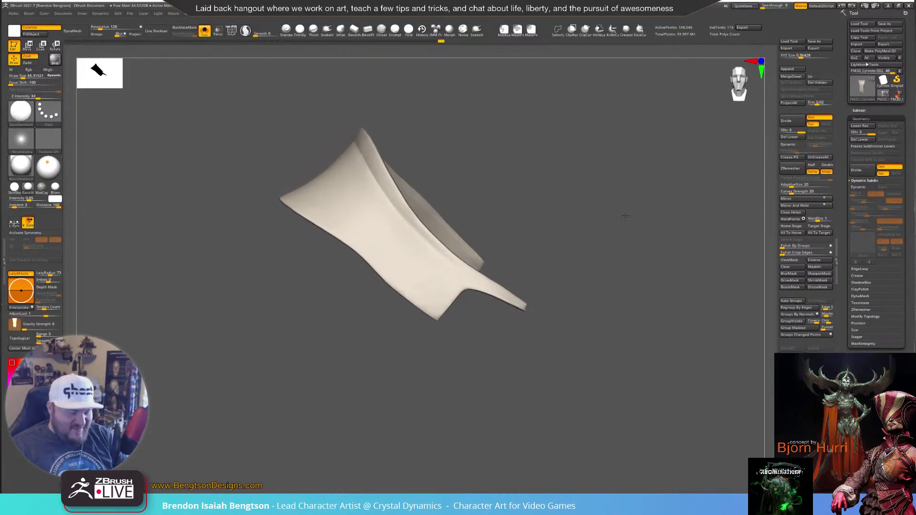
key(alt+s)
shift+drag(720, 189, 707, 189)
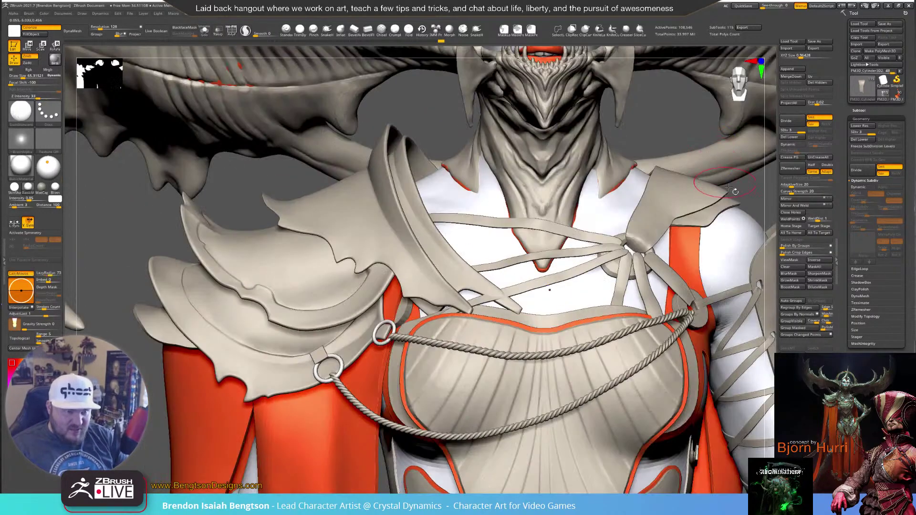
key(f)
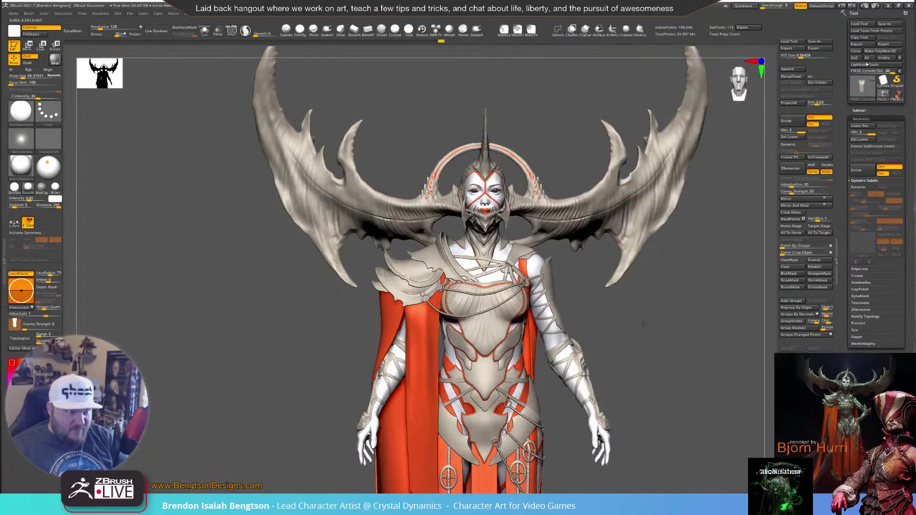
Examine the full character from the front and three-quarter angles, including the horns, torso and layered shoulder armour
alt+drag(639, 300, 449, 277)
drag(574, 234, 561, 224)
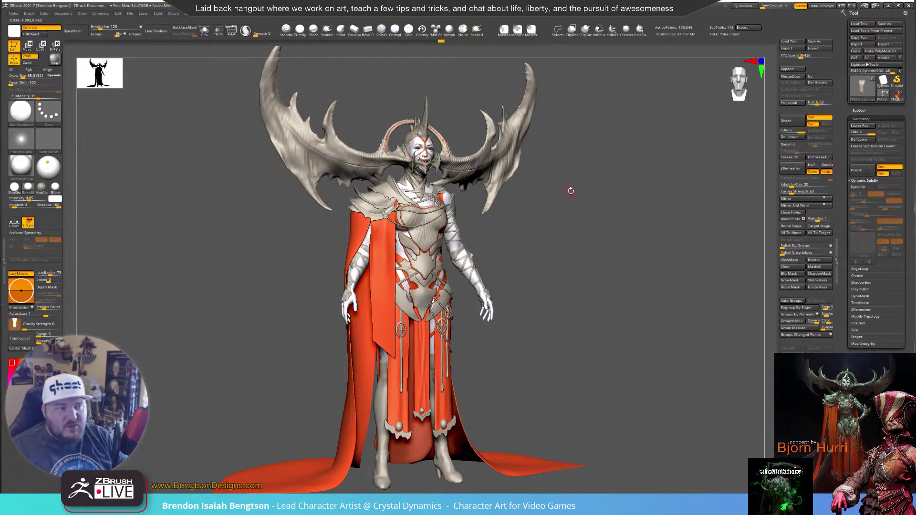
drag(570, 215, 578, 248)
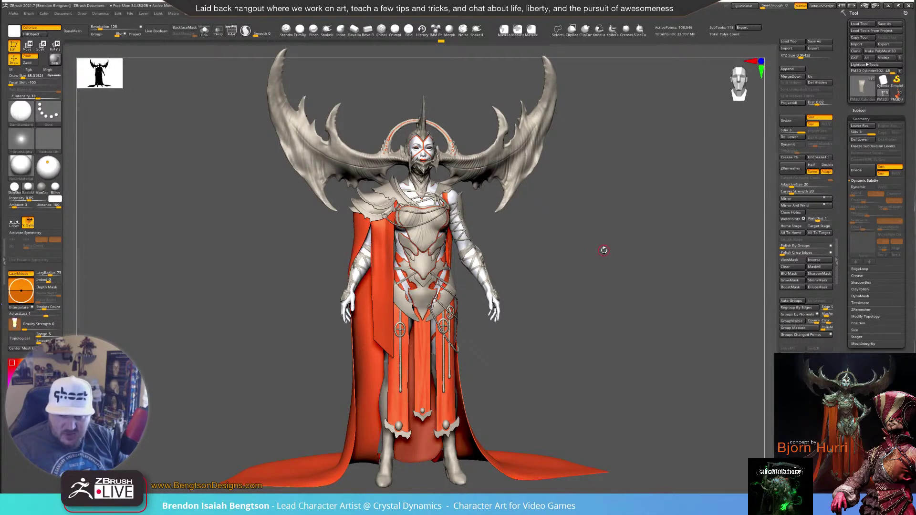
alt+drag(569, 245, 597, 304)
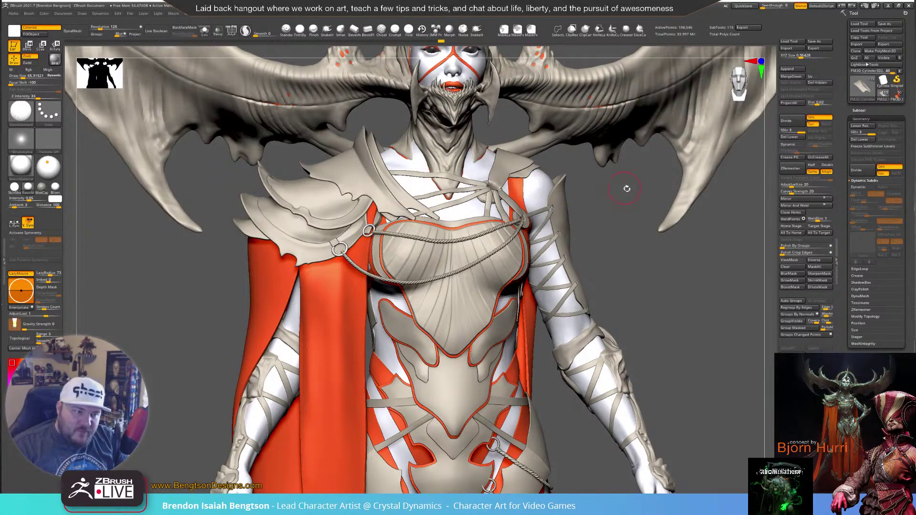
mouse_move(644, 266)
mouse_down()
mouse_move(668, 293)
mouse_move(655, 286)
mouse_move(721, 267)
mouse_up()
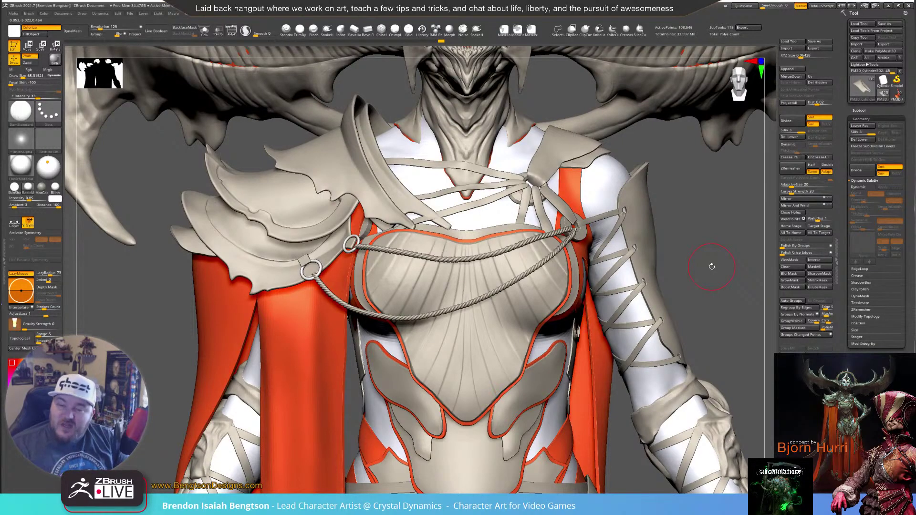
key(f)
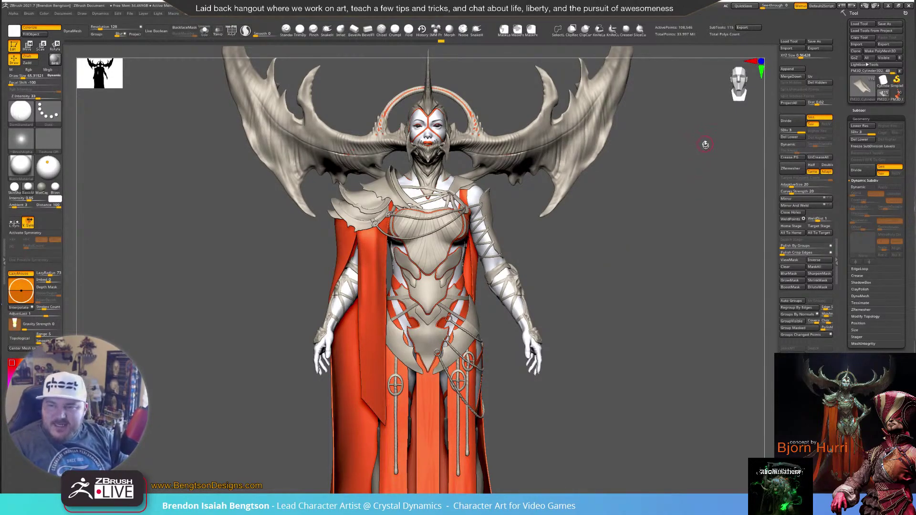
mouse_move(714, 244)
mouse_down()
mouse_move(705, 255)
mouse_move(706, 216)
mouse_move(491, 199)
mouse_move(508, 195)
mouse_up()
key(space)
mouse_move(624, 198)
mouse_down()
mouse_move(659, 301)
mouse_move(621, 283)
mouse_up()
key(space)
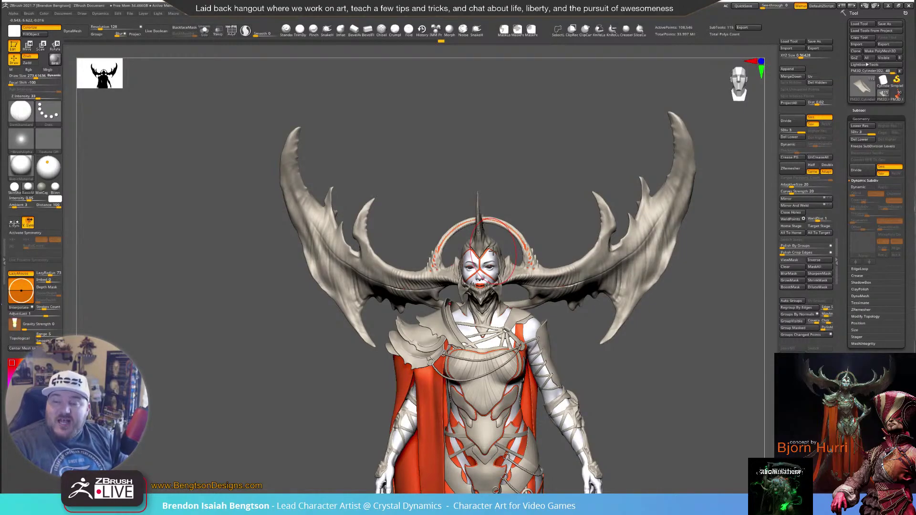
mouse_move(497, 143)
mouse_down()
mouse_move(536, 148)
mouse_move(537, 164)
mouse_up()
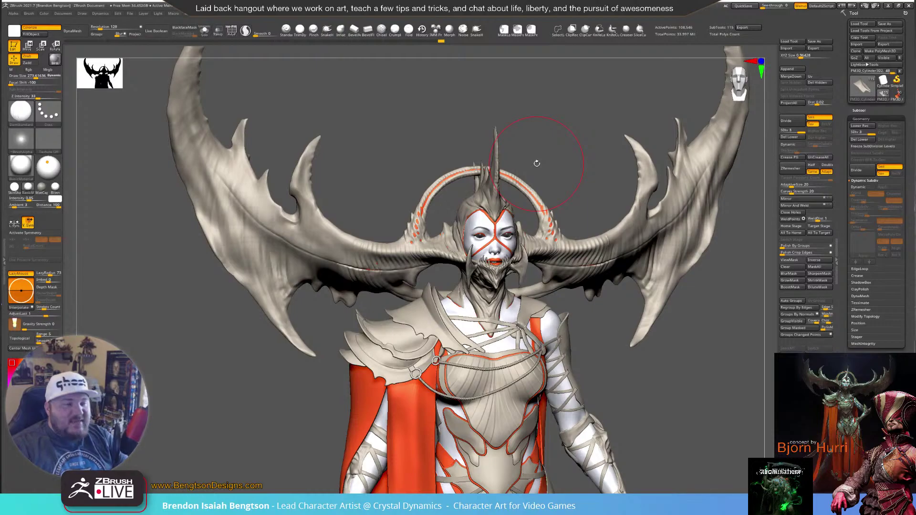
drag(557, 189, 460, 130)
alt+drag(374, 438, 365, 299)
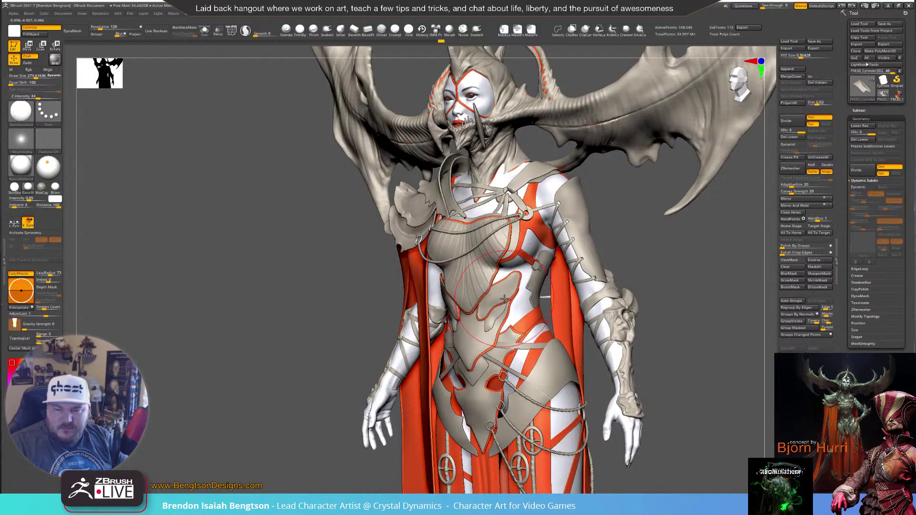
mouse_move(506, 298)
right_down()
mouse_move(522, 296)
mouse_move(515, 296)
right_up()
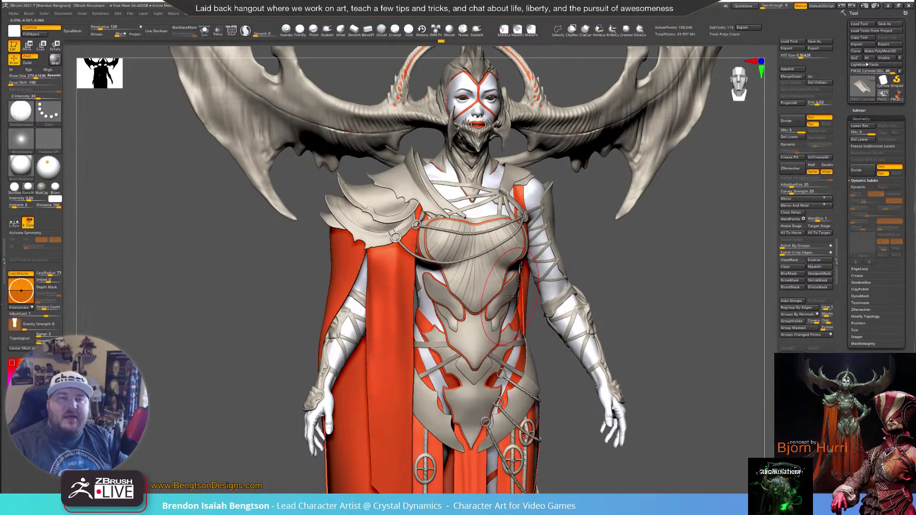
mouse_move(420, 205)
right_down()
mouse_move(430, 196)
mouse_move(434, 229)
mouse_move(361, 278)
right_up()
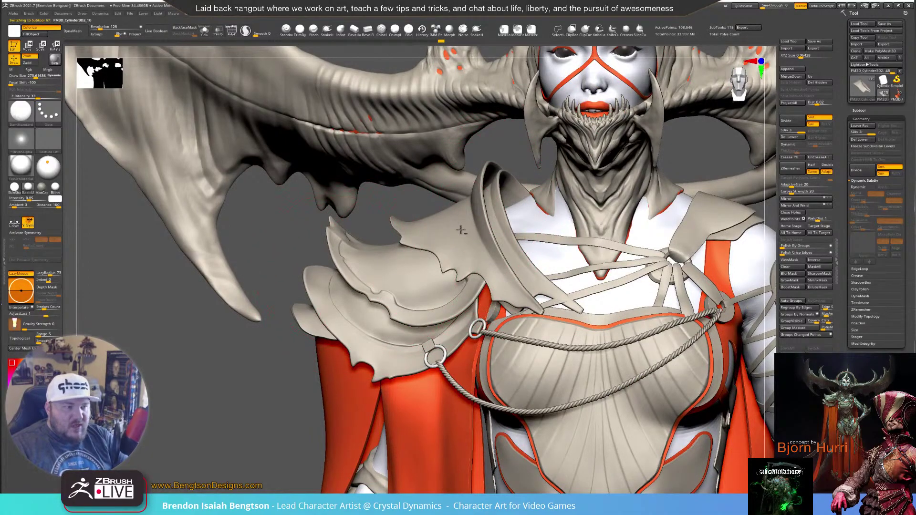
Isolate the scalloped outer collar plate, display its polyframe and examine the topology from several angles
alt+click(464, 234)
key(alt+s)
drag(421, 308, 418, 359)
drag(634, 194, 610, 221)
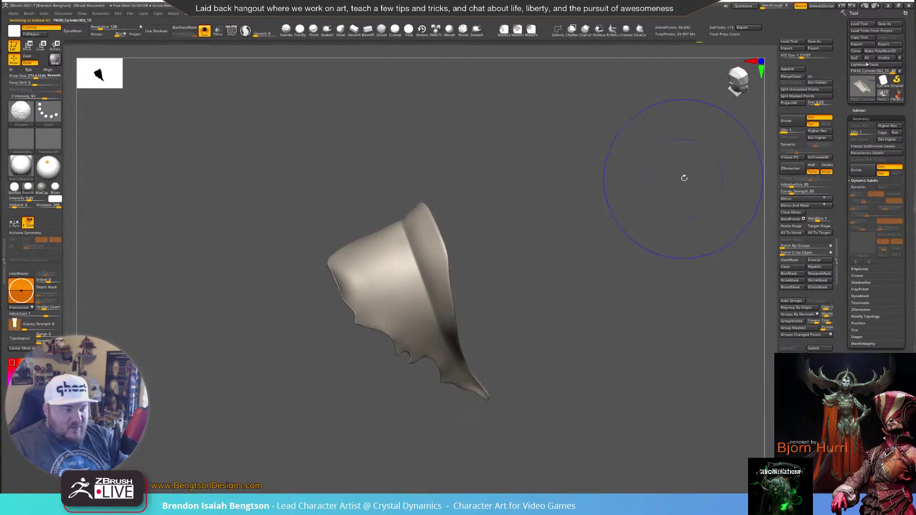
key(shift+f)
key(f)
drag(608, 264, 608, 233)
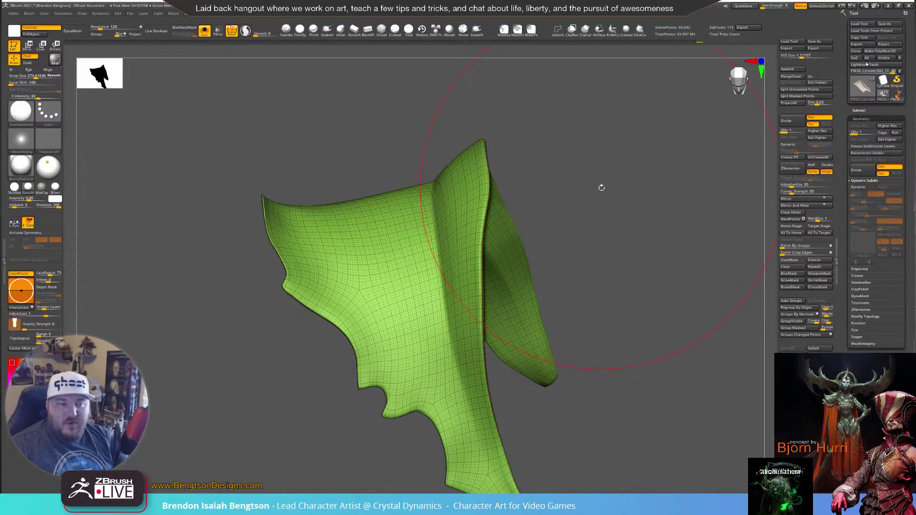
mouse_move(613, 211)
mouse_down()
mouse_move(605, 208)
mouse_move(595, 265)
mouse_move(594, 235)
mouse_move(614, 196)
mouse_move(594, 196)
mouse_move(609, 203)
mouse_up()
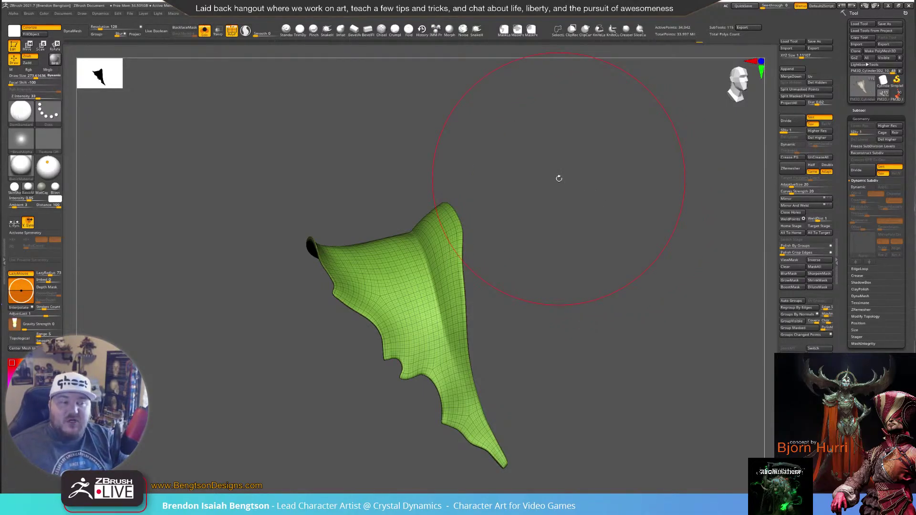
drag(633, 235, 616, 231)
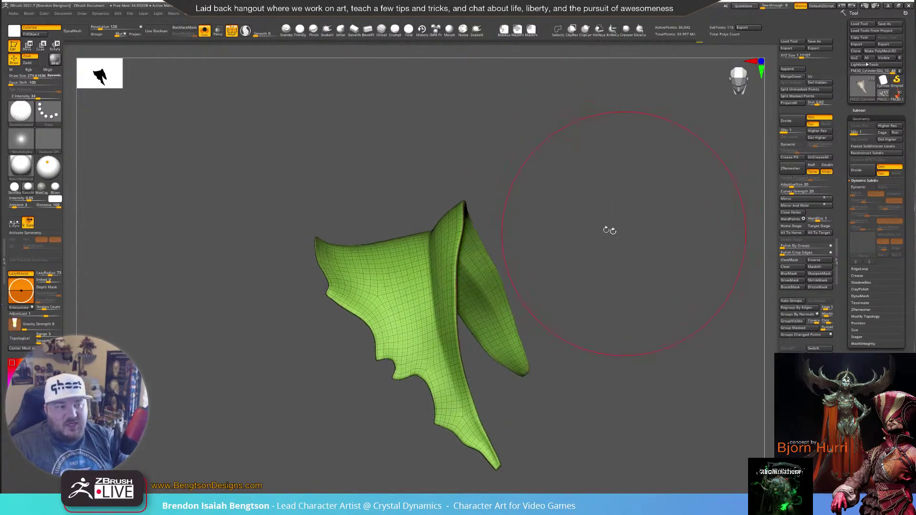
Leave solo mode and make the inner collar piece the active subtool
key(alt+s)
right_drag(428, 260, 473, 256)
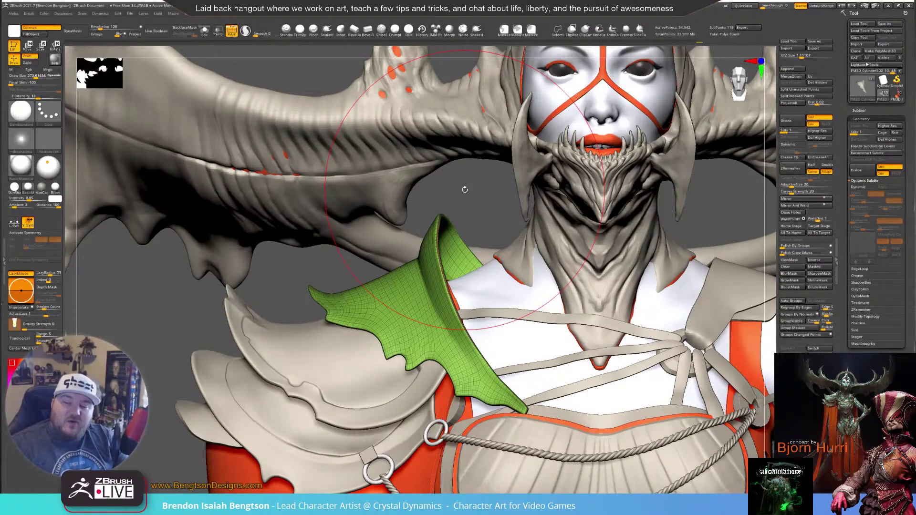
mouse_move(485, 197)
mouse_down()
mouse_move(512, 222)
mouse_move(479, 212)
mouse_up()
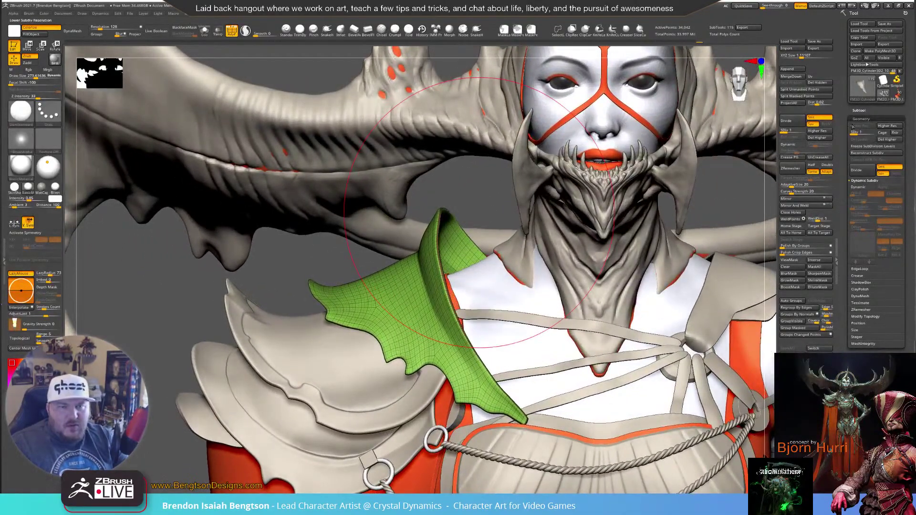
click(860, 110)
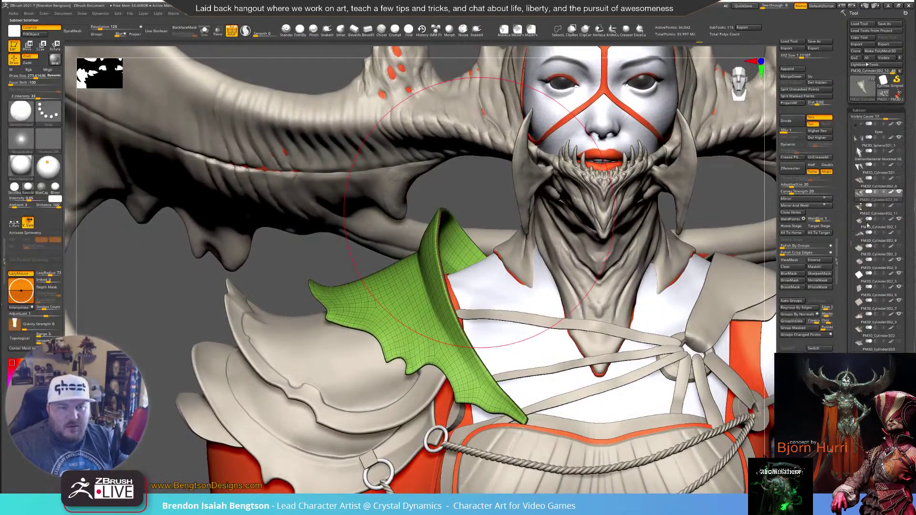
click(860, 335)
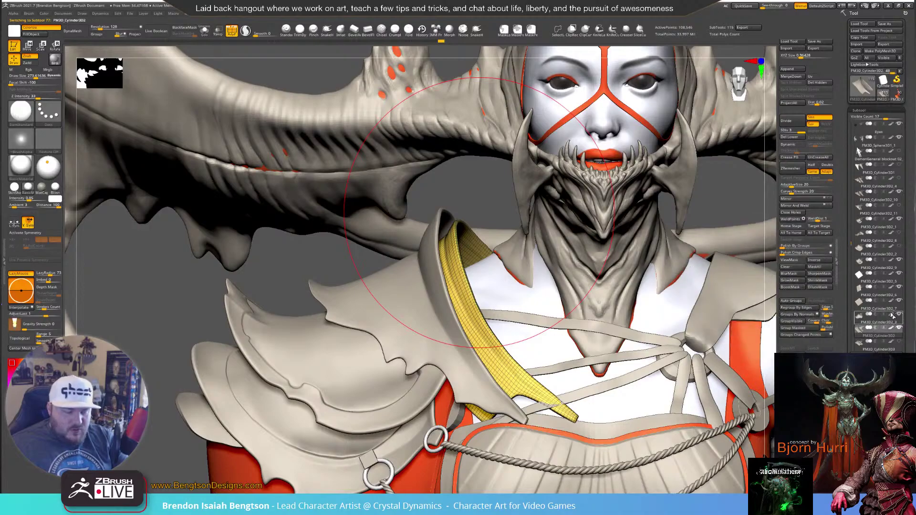
Isolate the inner collar and compare its wireframe at the lowest and highest subdivision levels
key(ctrl+shift+s)
alt+drag(604, 254, 633, 274)
drag(640, 222, 646, 272)
click(783, 130)
drag(634, 258, 689, 199)
click(806, 129)
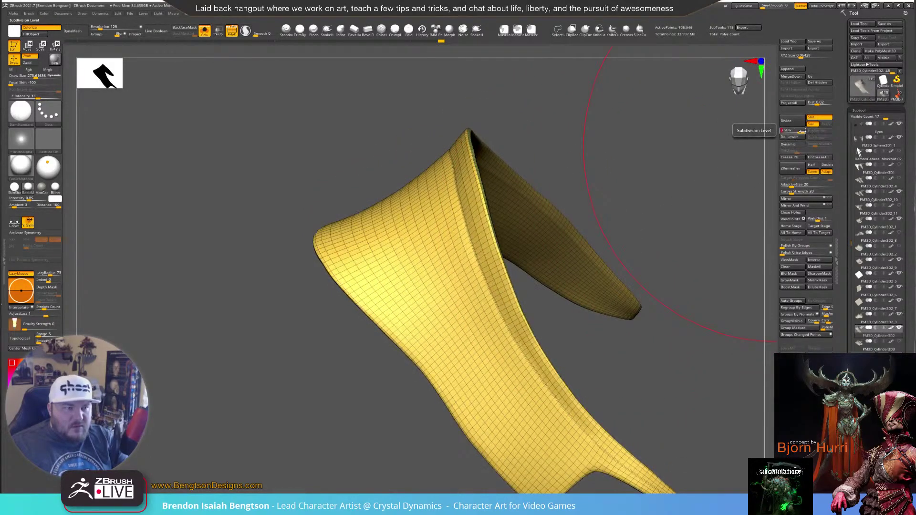
Hide the polyframe and drop the inner collar to its lowest subdivision level
key(shift+f)
key(shift+f)
key(shift+f)
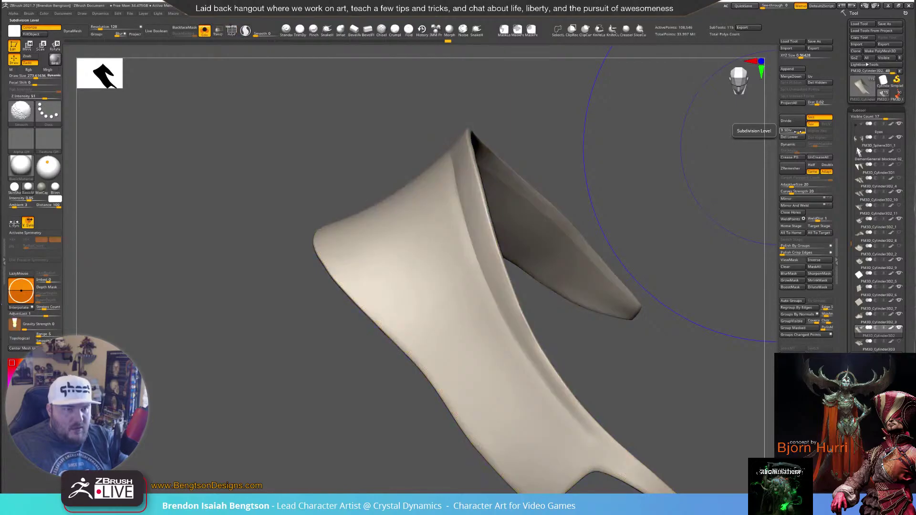
click(782, 131)
key(f)
mouse_move(671, 211)
mouse_down()
mouse_move(679, 215)
mouse_move(662, 221)
mouse_up()
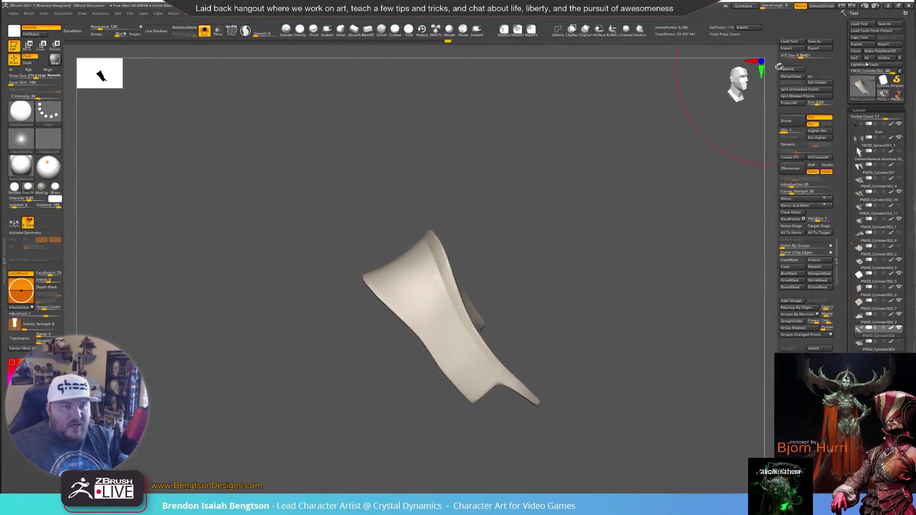
drag(525, 225, 448, 185)
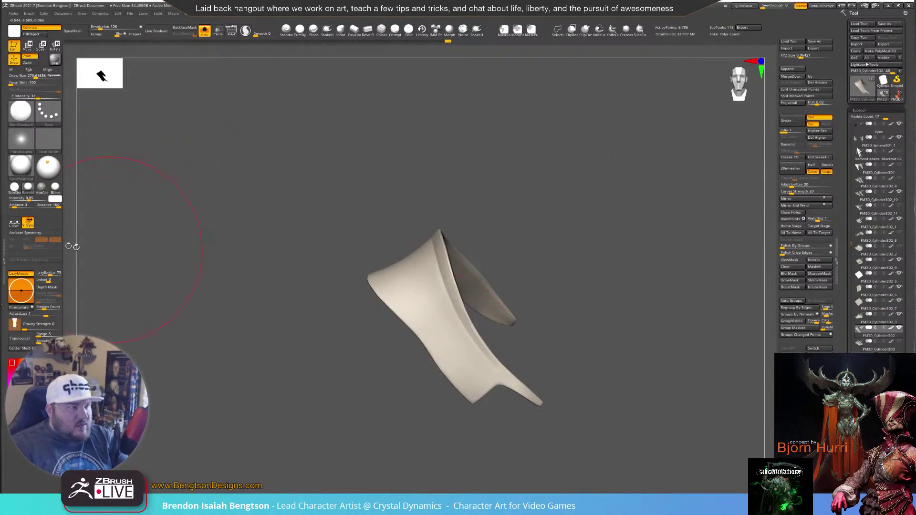
Show the collar's polyframe again and unwrap its UVs with UV Master
click(3, 260)
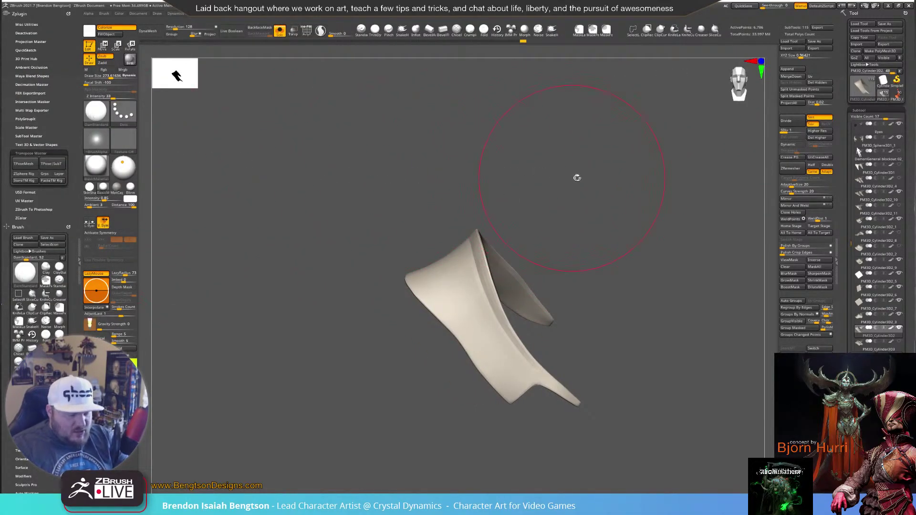
key(shift+f)
drag(618, 202, 612, 220)
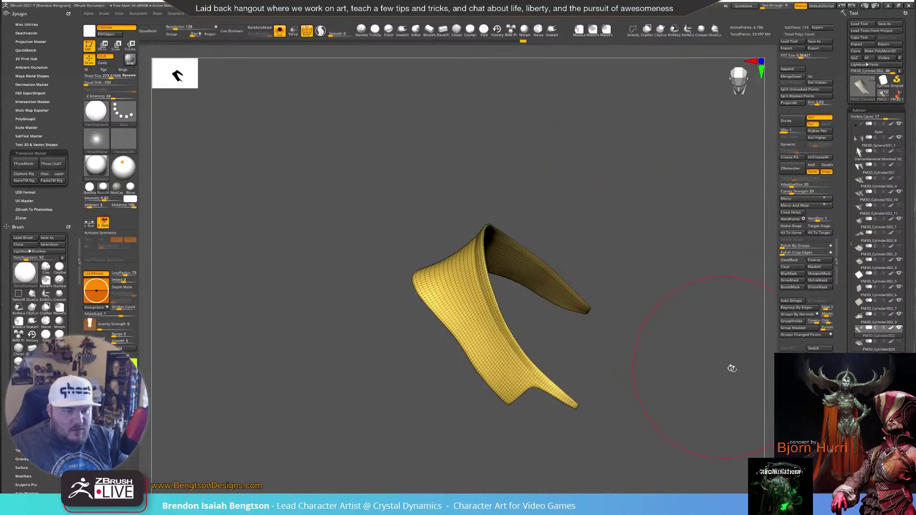
click(26, 201)
click(26, 182)
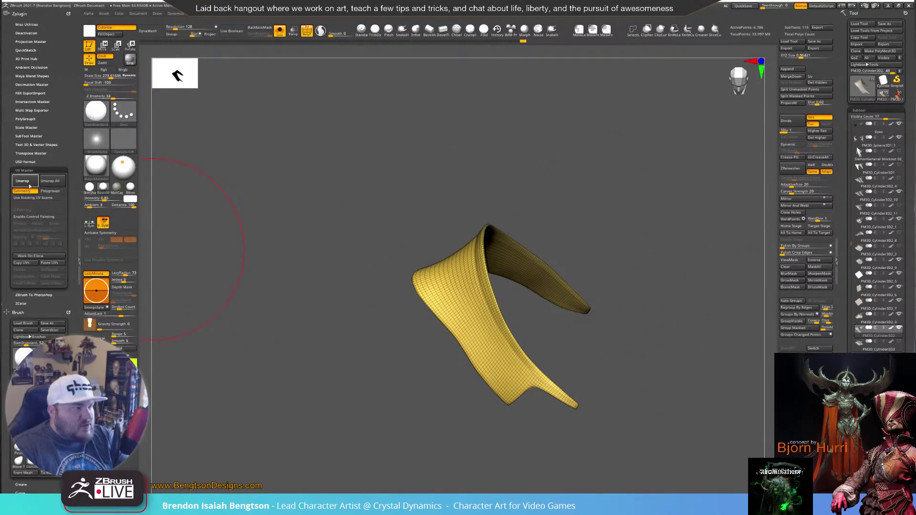
drag(333, 176, 654, 258)
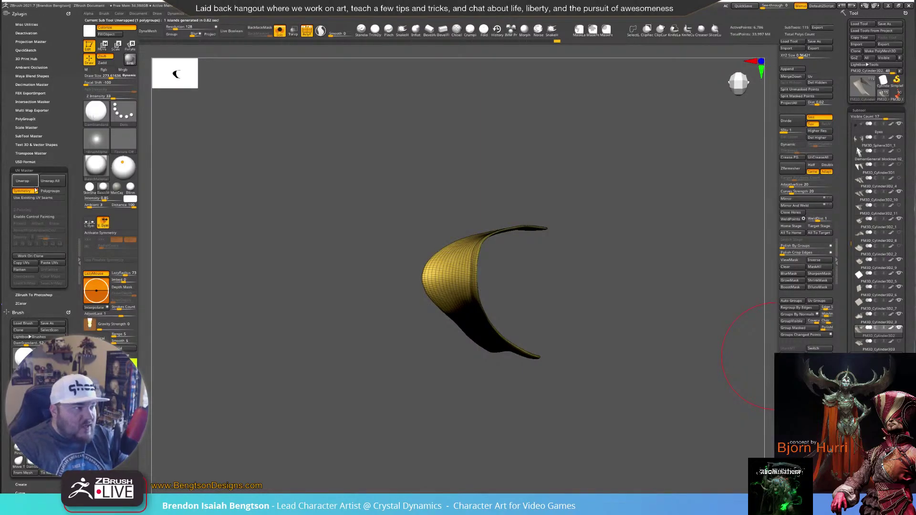
click(81, 252)
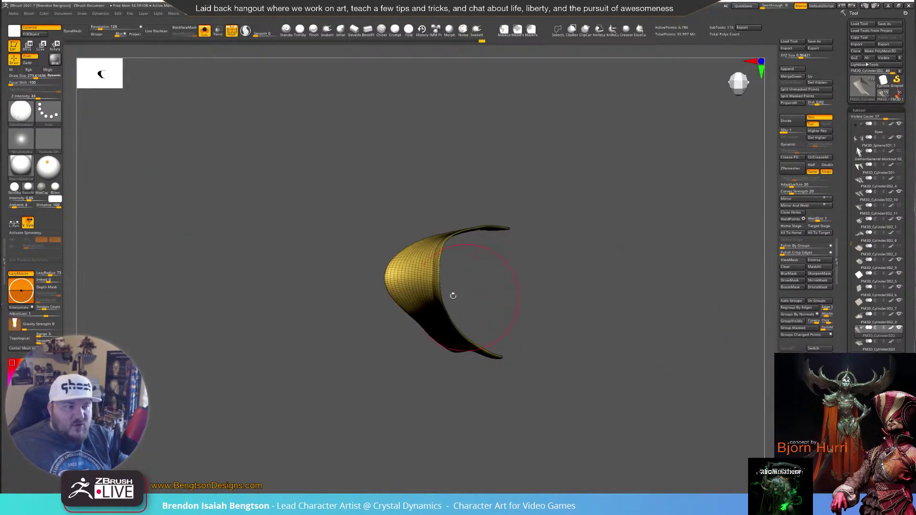
Preview the inner collar flattened into its UV layout with Morph To UV, and restore its 3D shape
drag(671, 332, 735, 325)
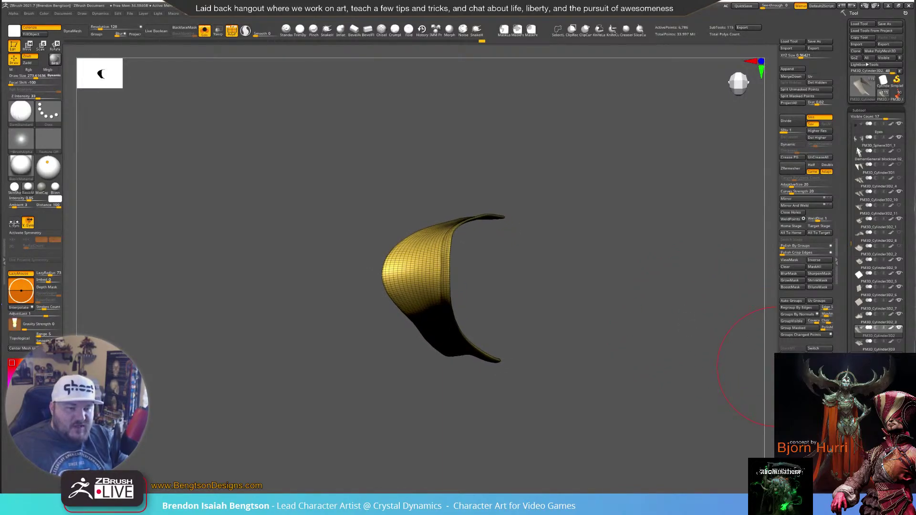
mouse_move(643, 382)
mouse_down()
mouse_move(603, 367)
mouse_move(683, 361)
mouse_up()
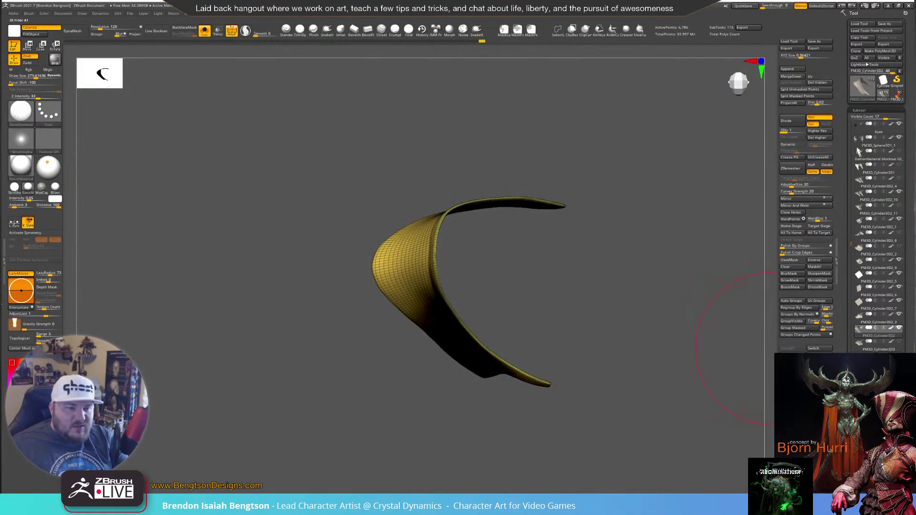
click(791, 365)
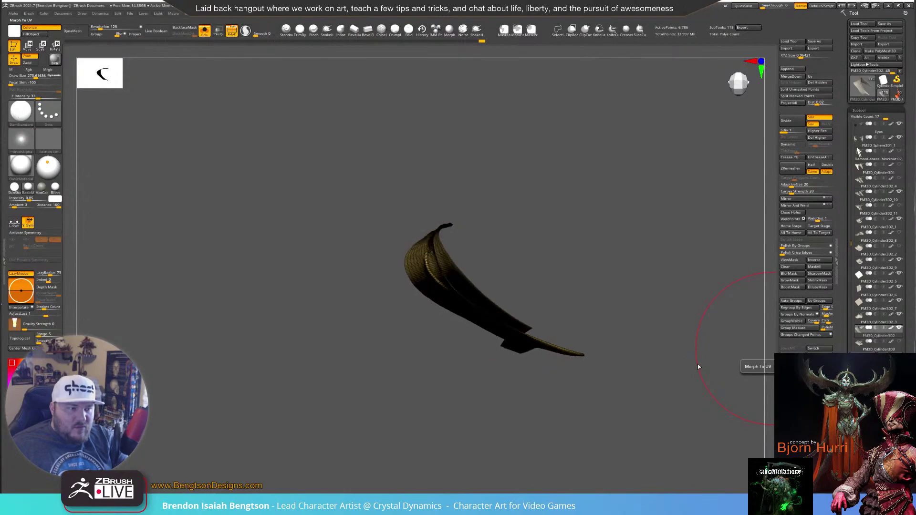
shift+drag(648, 252, 673, 326)
key(shift+f)
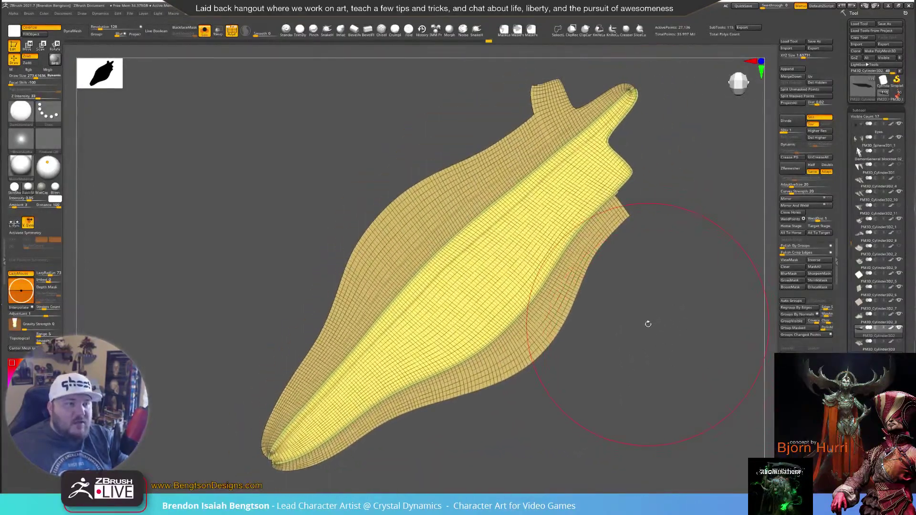
key(minus)
key(minus)
mouse_move(649, 289)
mouse_down()
mouse_move(646, 302)
mouse_move(652, 254)
mouse_move(632, 236)
mouse_move(640, 314)
mouse_move(595, 205)
mouse_up()
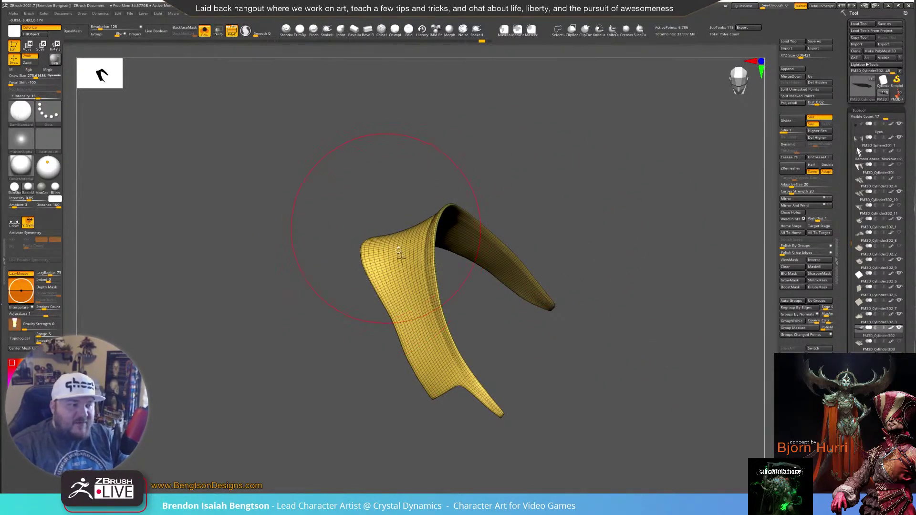
Check the restored collar and leave solo mode to show it on the whole character
mouse_move(587, 232)
mouse_down()
mouse_move(619, 229)
mouse_move(606, 230)
mouse_up()
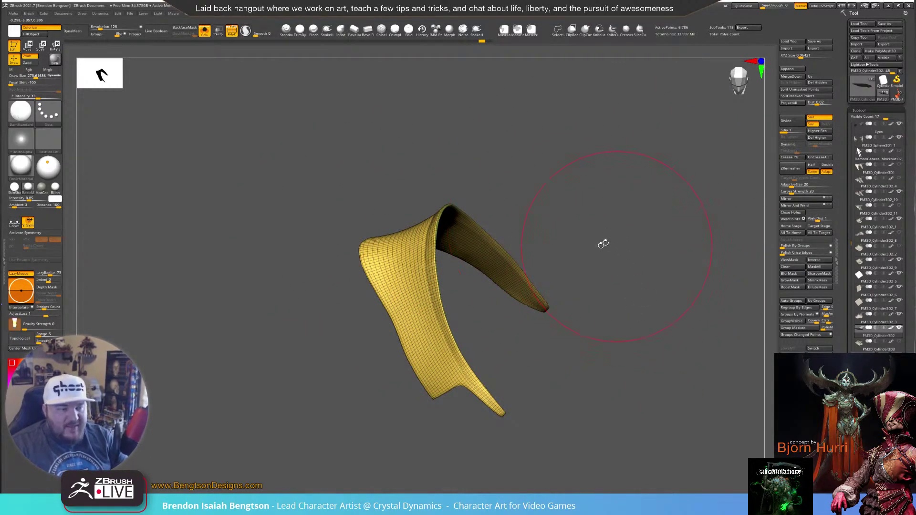
drag(630, 239, 638, 221)
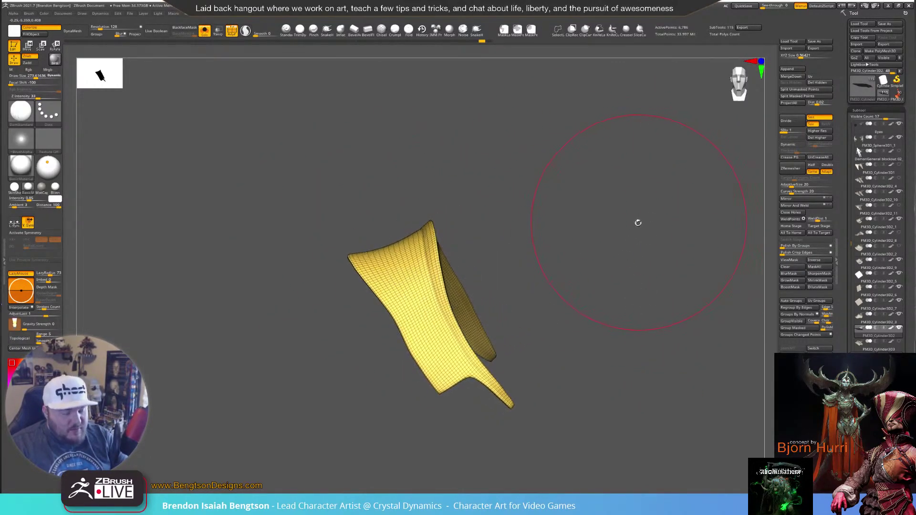
key(ctrl+shift+f)
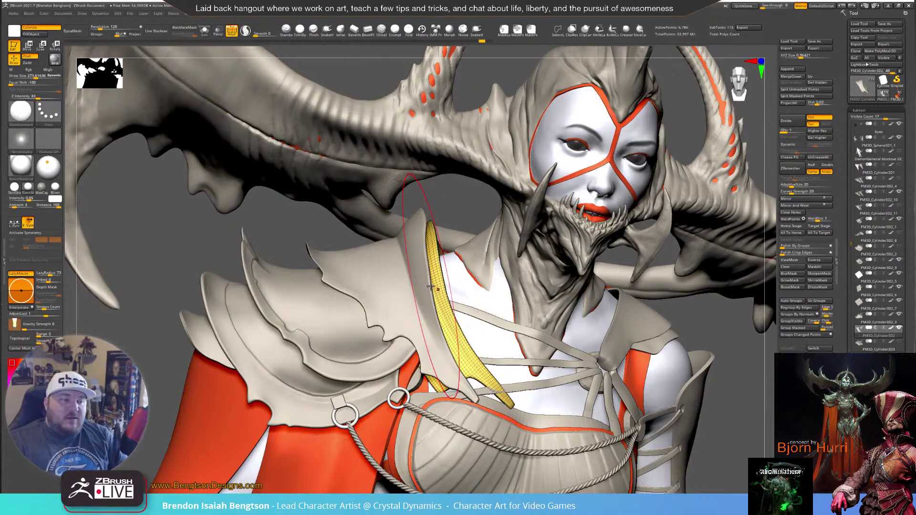
drag(462, 205, 449, 208)
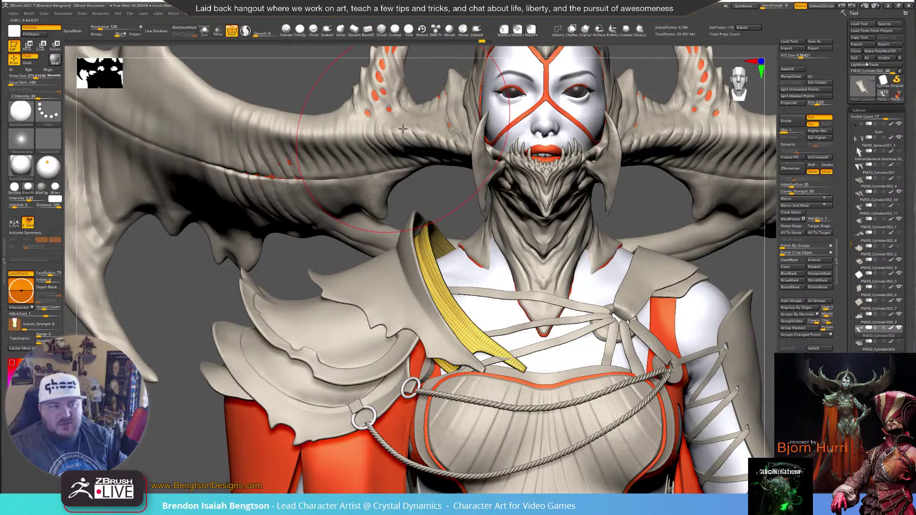
Frame the full character, hide the polyframe and close in on the shoulder and collar armour
key(f)
mouse_move(520, 159)
mouse_down()
mouse_move(491, 159)
mouse_move(542, 156)
mouse_move(479, 154)
mouse_up()
key(shift+f)
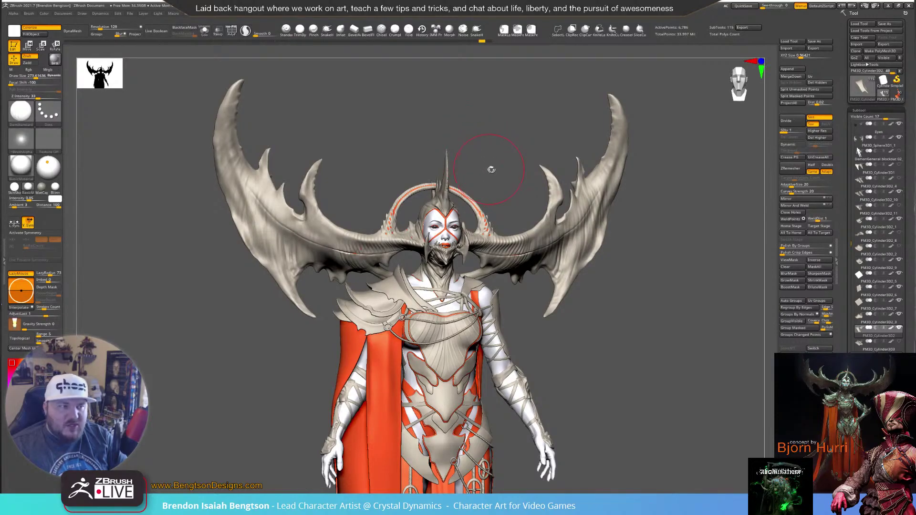
mouse_move(495, 166)
mouse_down()
mouse_move(518, 224)
mouse_move(458, 315)
mouse_up()
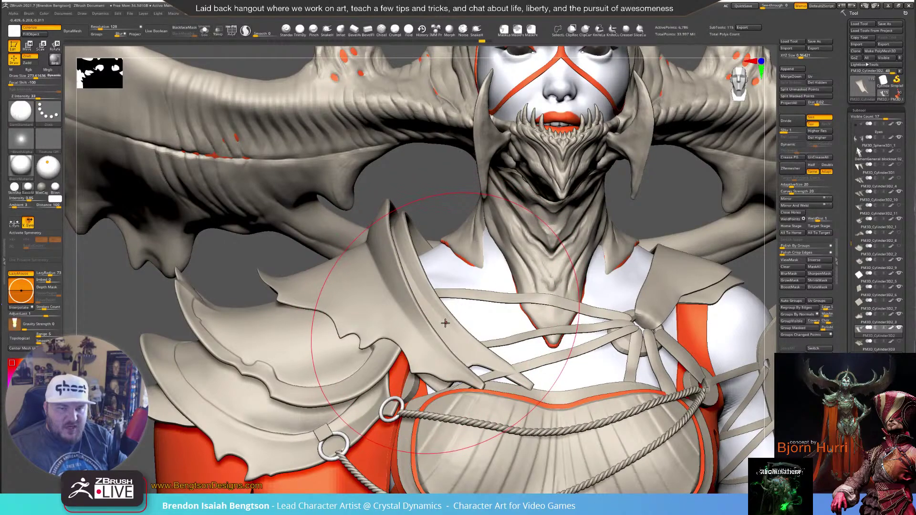
Nudge the inner collar's lower corner and front strip with the Move Topological brush, reducing its draw size to about 114
key(b)
key(m)
key(t)
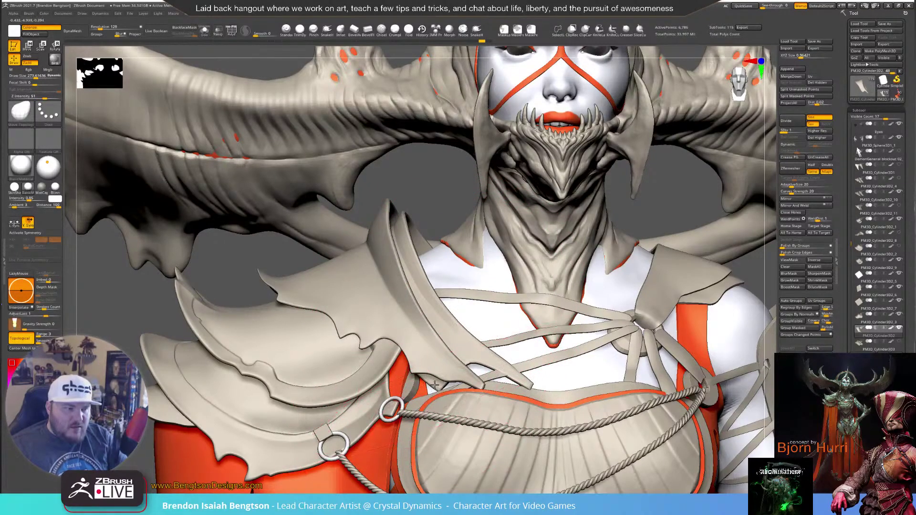
key(space)
drag(434, 384, 432, 385)
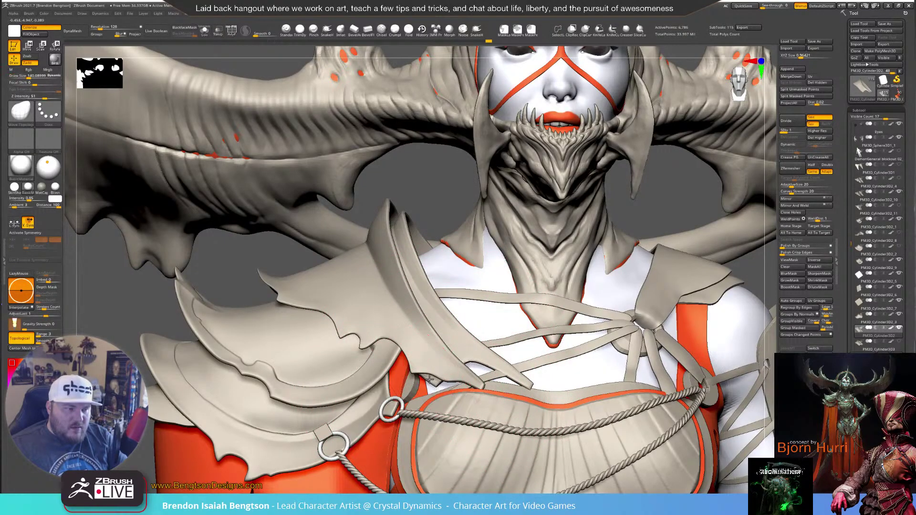
key(space)
drag(467, 358, 464, 359)
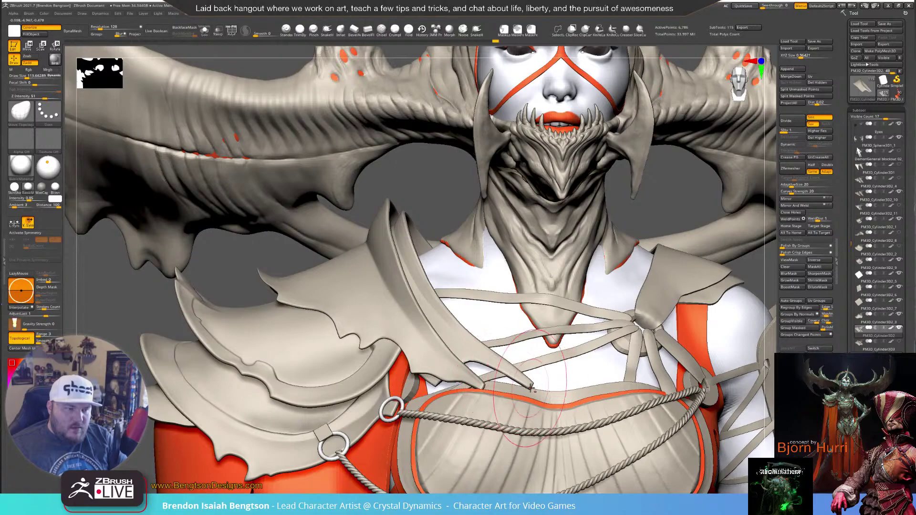
Select the outer collar piece, examine how its lower tips sit over the chest, and compare it with the concept art
alt+click(524, 367)
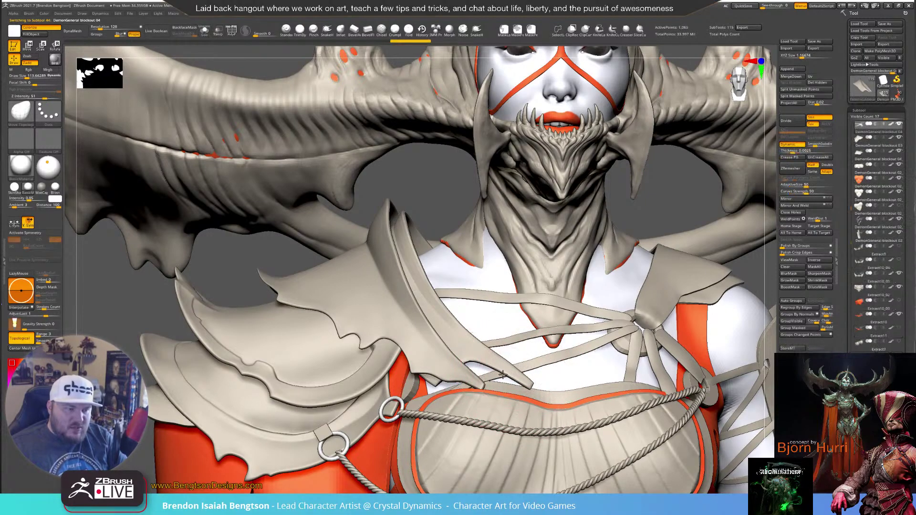
alt+right_drag(497, 453, 356, 199)
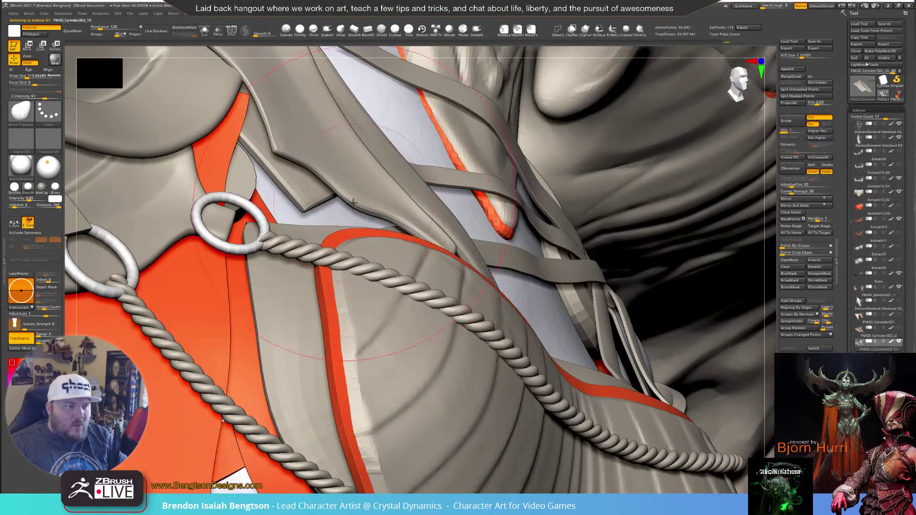
mouse_move(353, 203)
right_down()
mouse_move(364, 163)
mouse_move(415, 180)
mouse_move(344, 191)
right_up()
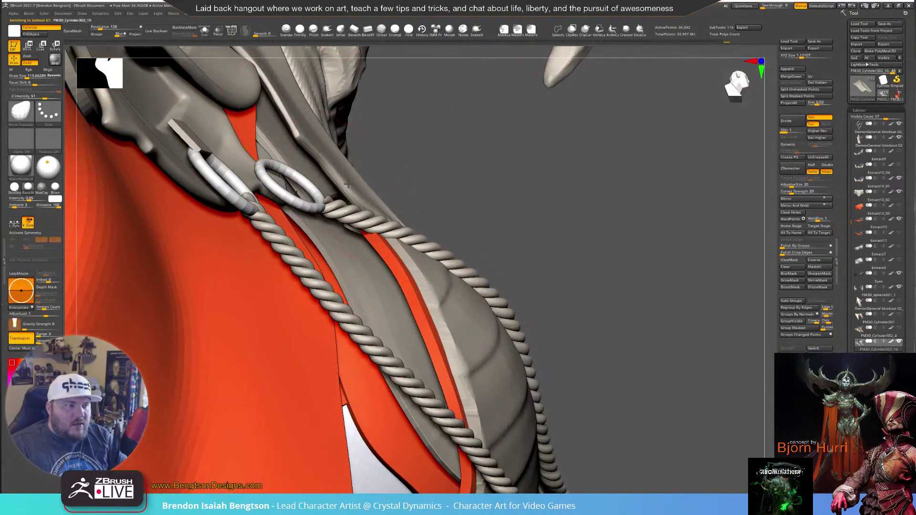
right_drag(566, 202, 453, 318)
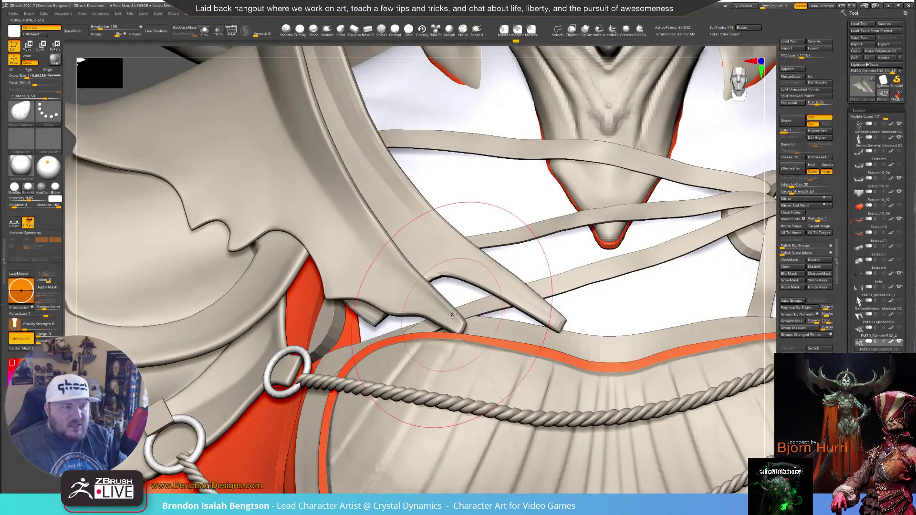
alt+right_drag(432, 261, 421, 229)
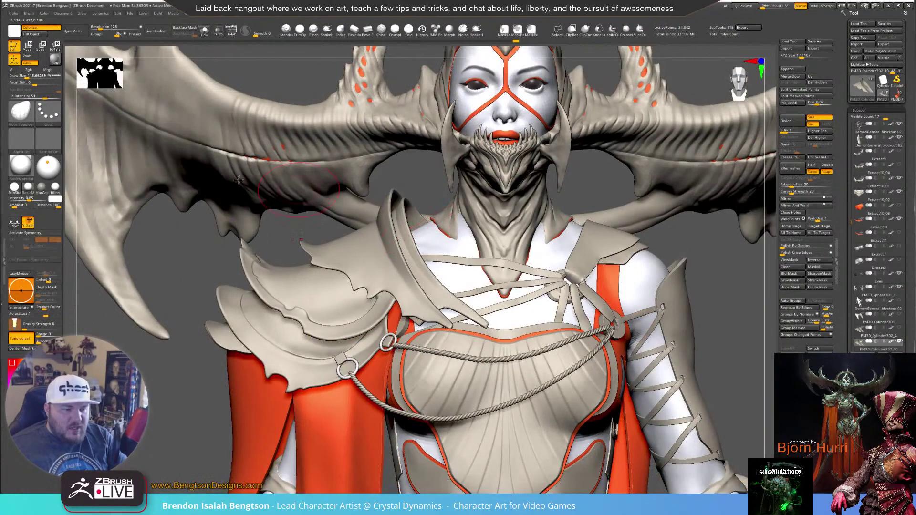
mouse_move(458, 505)
click(475, 479)
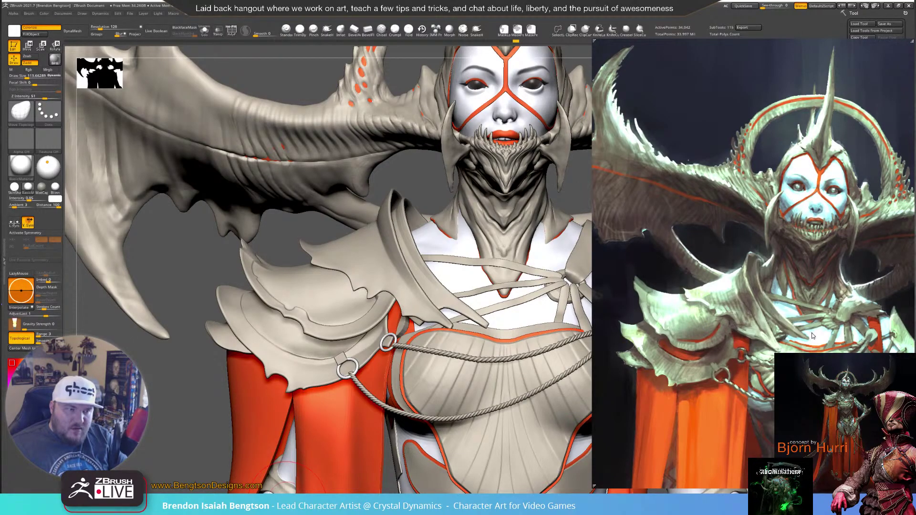
click(598, 30)
Nudge the outer collar's lower front with Move Topological from front and side, raising the draw size to about 313
key(space)
drag(436, 317, 441, 318)
key(space)
click(787, 130)
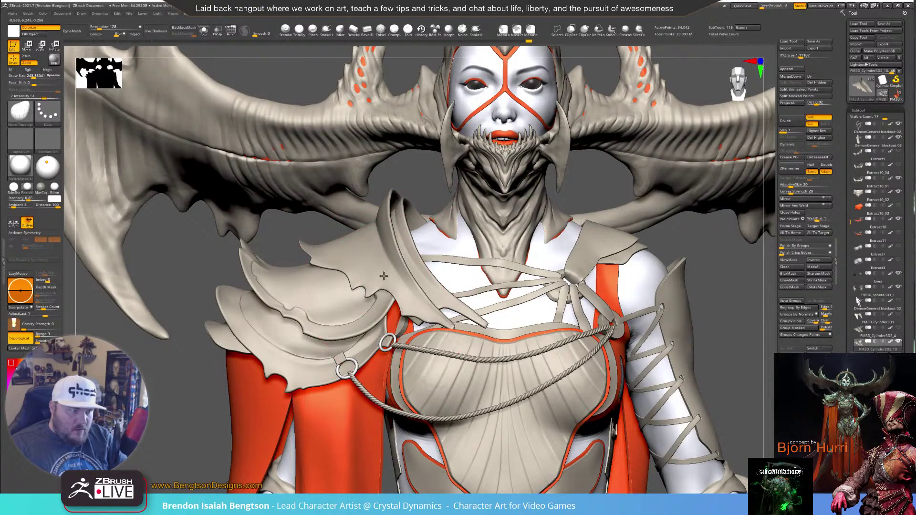
mouse_move(402, 298)
right_down()
mouse_move(446, 308)
mouse_move(484, 298)
mouse_move(458, 306)
right_up()
key(space)
drag(416, 305, 433, 300)
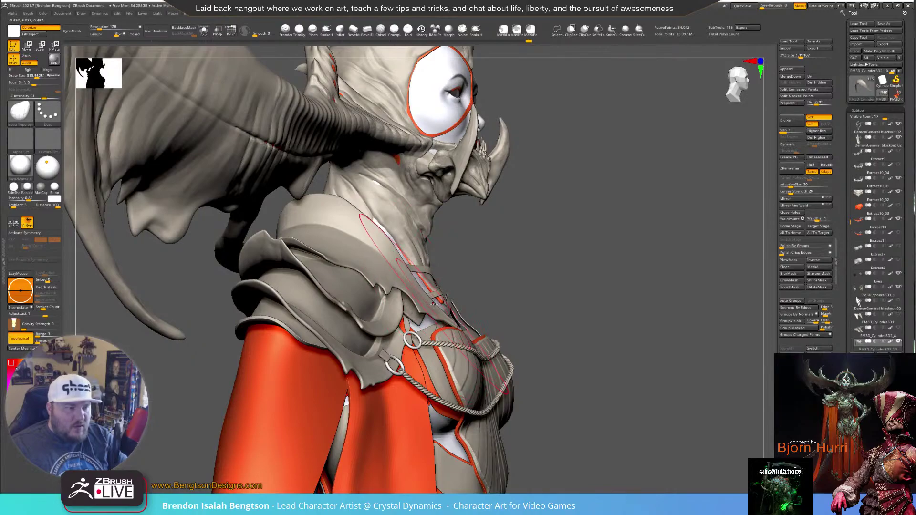
right_drag(482, 305, 444, 337)
Adjust the orange undergarment and the bodice's upper edge across the chest with Move Topological, reducing the draw size to about 195
alt+click(462, 313)
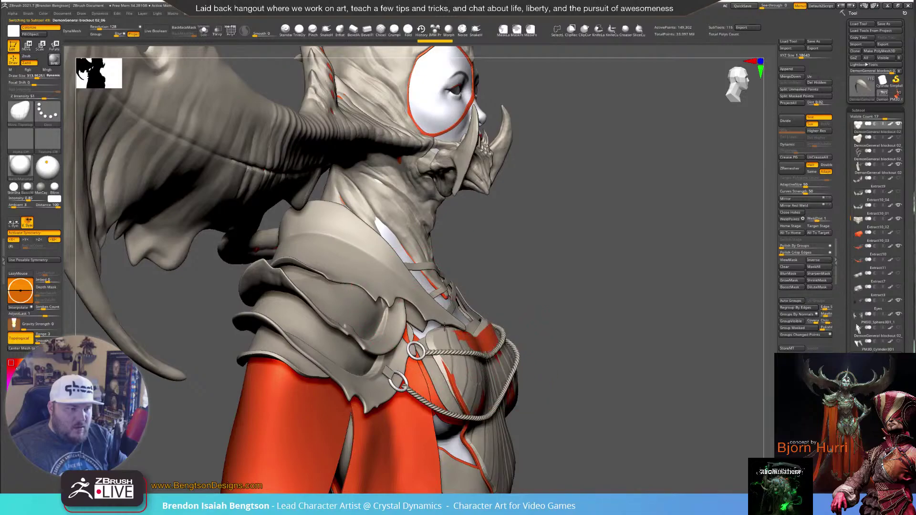
alt+click(467, 337)
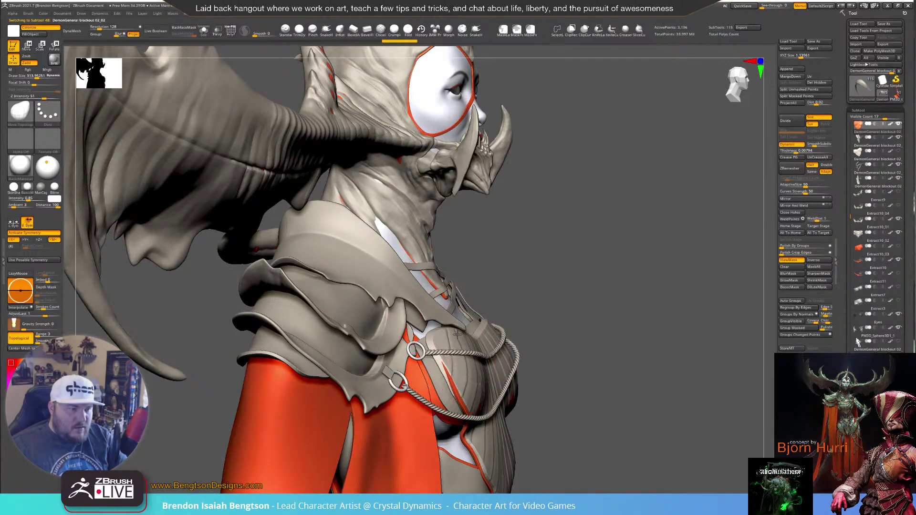
alt+click(432, 330)
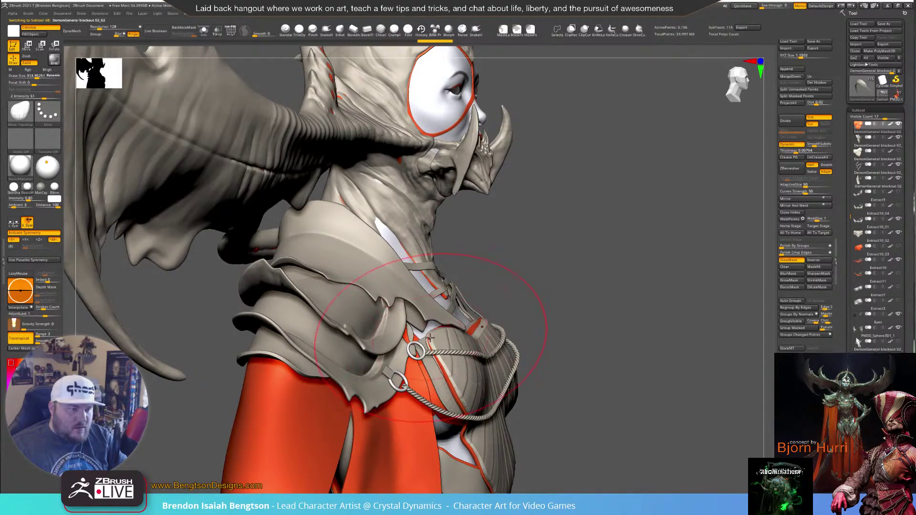
mouse_move(418, 335)
right_down()
mouse_move(291, 332)
mouse_move(301, 331)
right_up()
mouse_move(551, 311)
right_down()
mouse_move(565, 315)
mouse_move(549, 326)
right_up()
key(space)
drag(549, 326, 561, 339)
alt+click(557, 323)
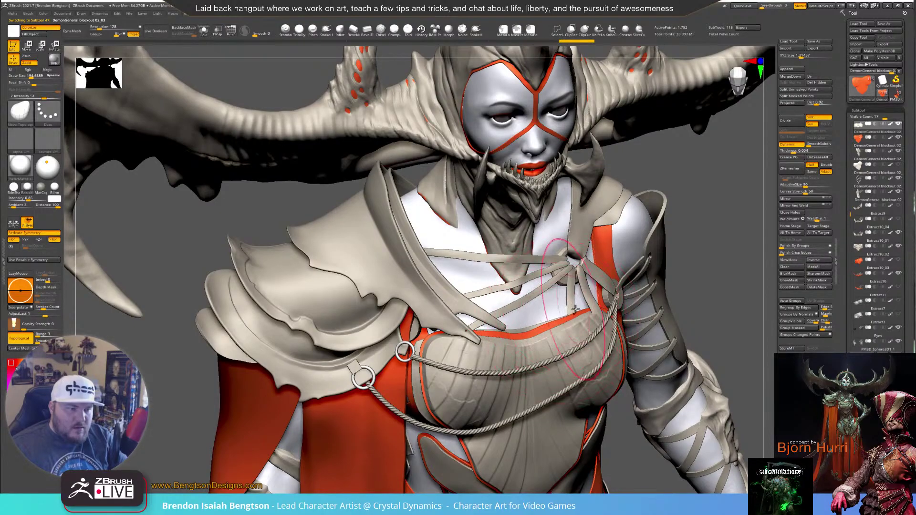
drag(594, 290, 570, 241)
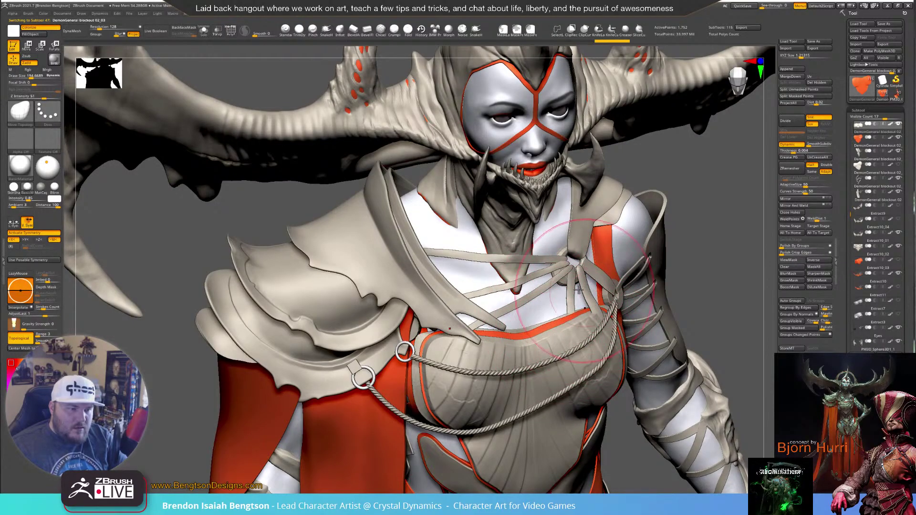
drag(423, 327, 427, 328)
Reselect the outer collar and reshape its lower front with Move Topological at a draw size of about 403
right_drag(431, 329, 428, 304)
alt+click(410, 359)
key(space)
drag(444, 325, 455, 326)
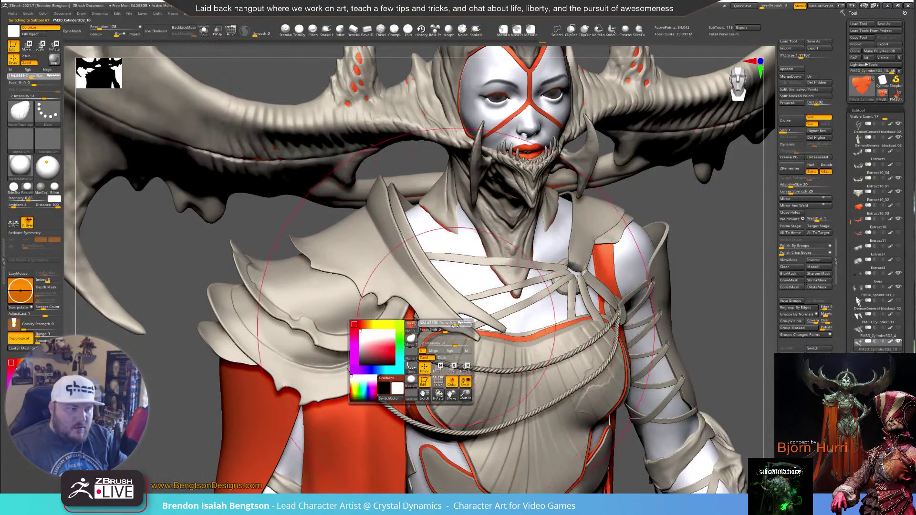
right_drag(438, 329, 499, 314)
drag(445, 303, 442, 301)
key(space)
drag(386, 279, 393, 263)
drag(432, 306, 434, 309)
drag(645, 334, 702, 354)
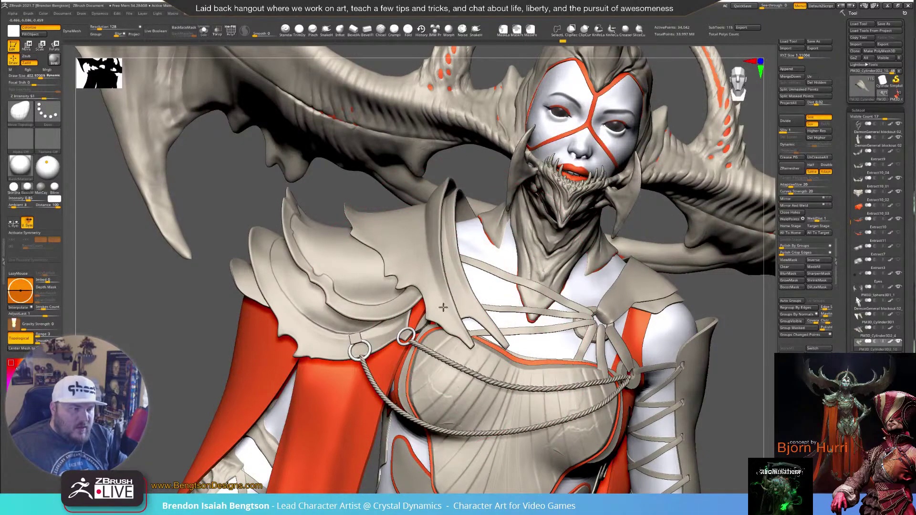
Nudge the outer collar's raised upper peak beside the neck, reducing the draw size to about 104
drag(199, 328, 286, 294)
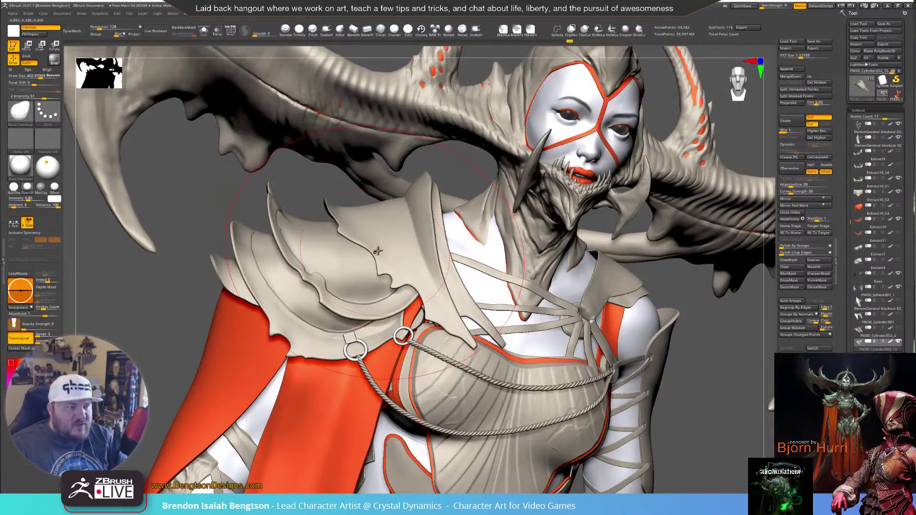
key(space)
mouse_move(426, 225)
mouse_down()
mouse_move(414, 224)
mouse_move(420, 203)
mouse_up()
key(space)
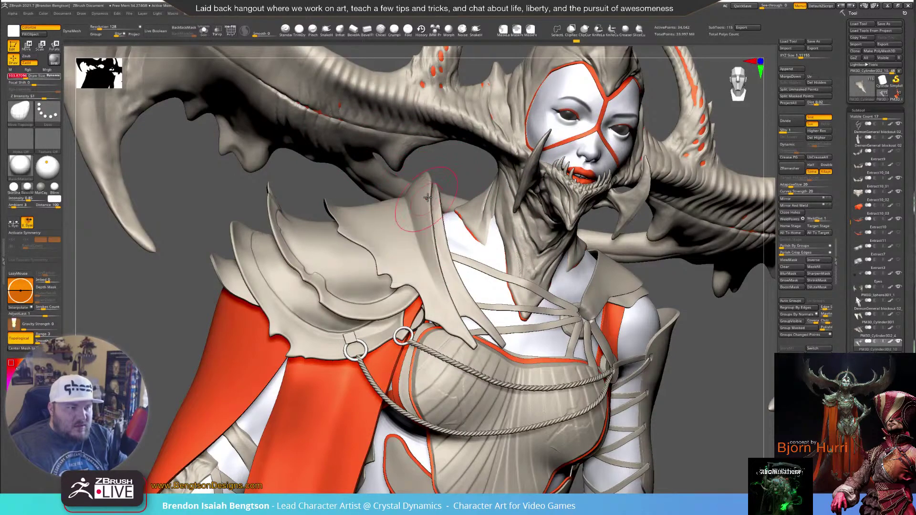
Try pulling the outer collar's lower tip down over the chest with a draw size of about 546, and undo the pull
mouse_move(437, 309)
right_down()
mouse_move(487, 330)
mouse_move(463, 342)
right_up()
key(space)
drag(431, 305, 451, 305)
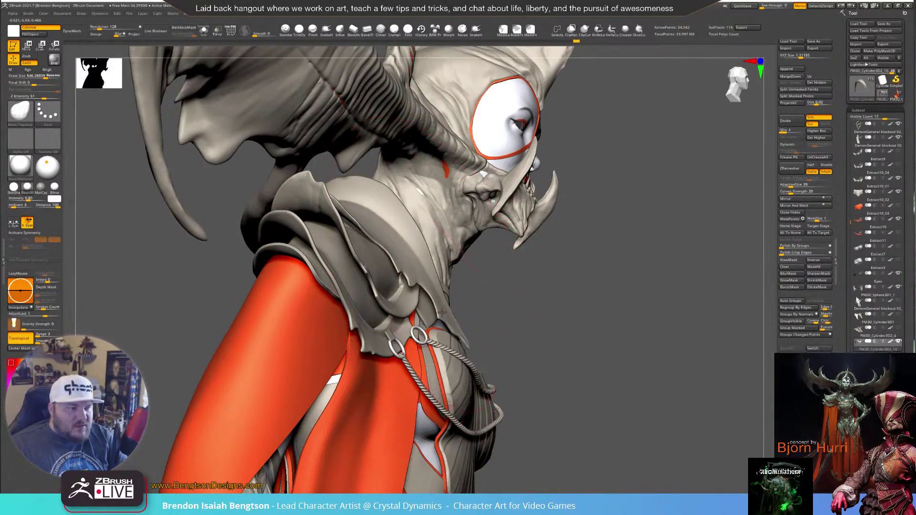
drag(442, 312, 510, 416)
drag(538, 368, 428, 300)
key(ctrl+z)
key(ctrl+z)
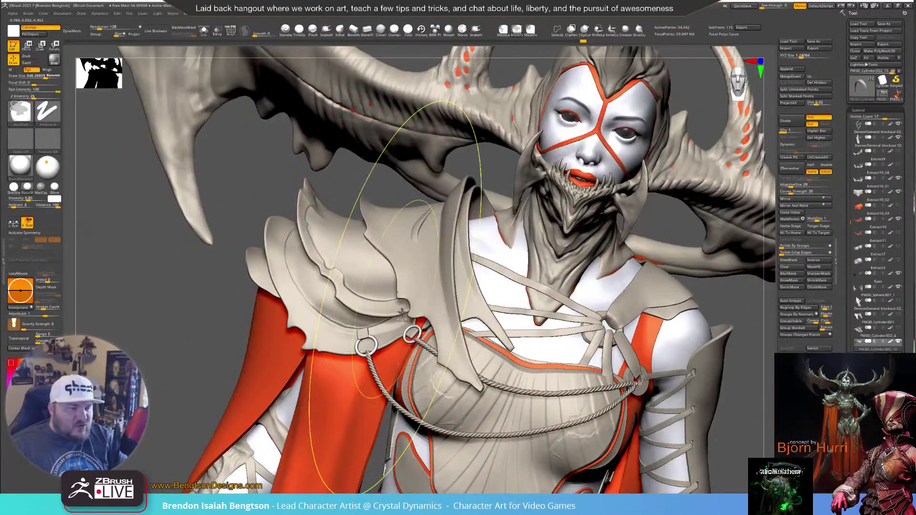
Reseat the outer collar's lower front against the bodice, reducing the Move Topological draw size to about 124
drag(430, 298, 446, 318)
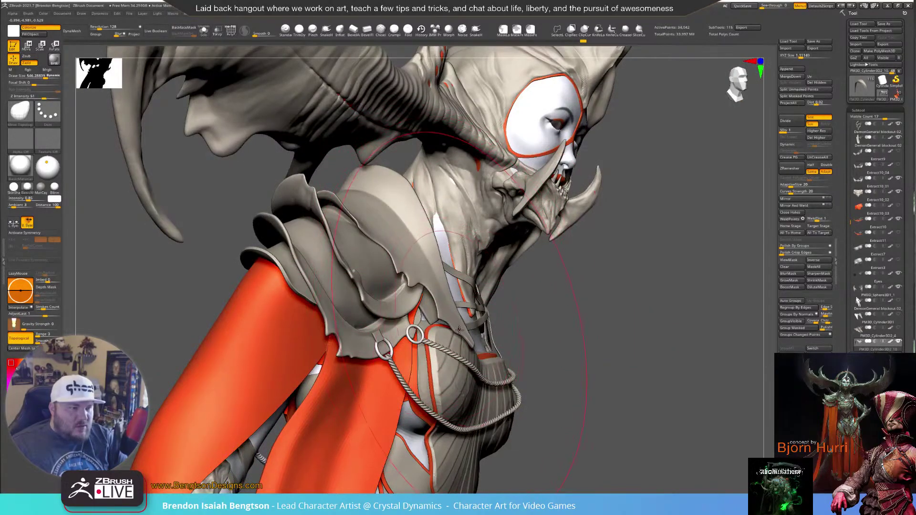
mouse_move(467, 337)
mouse_down()
mouse_move(490, 334)
mouse_move(496, 321)
mouse_move(453, 308)
mouse_up()
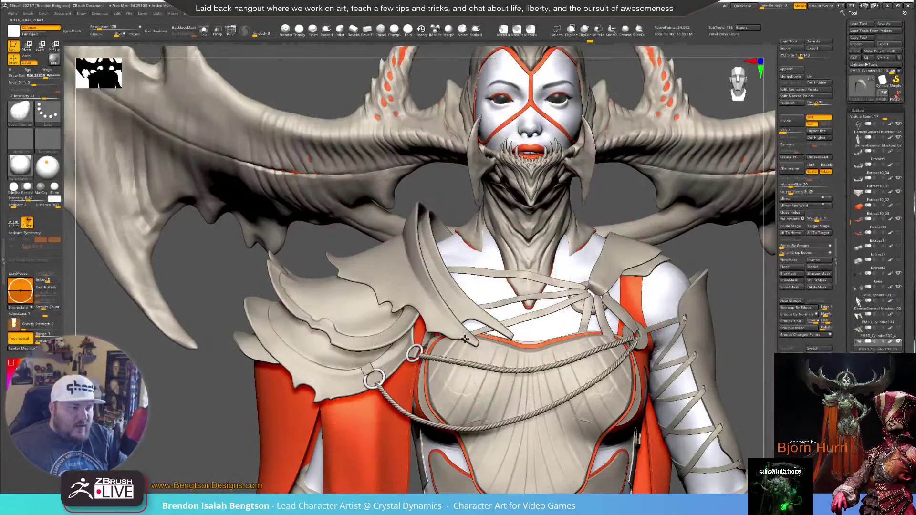
key(space)
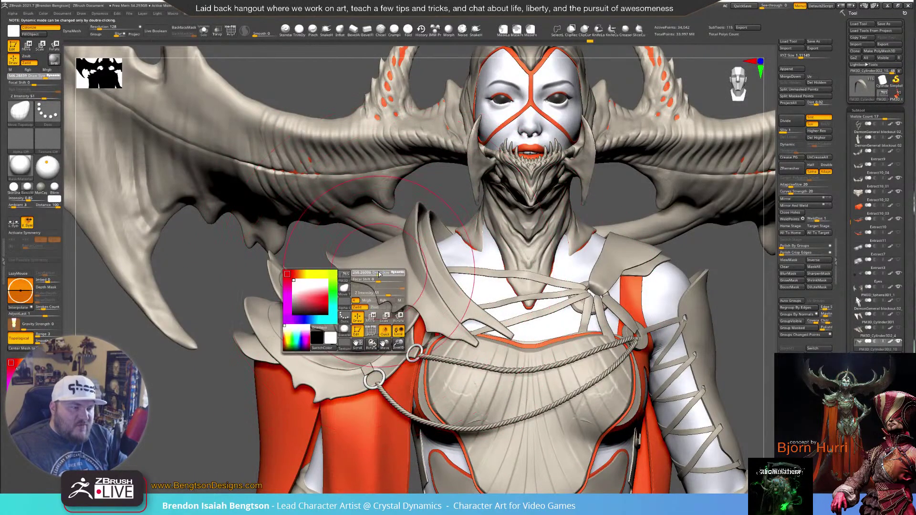
drag(402, 278, 391, 278)
key(space)
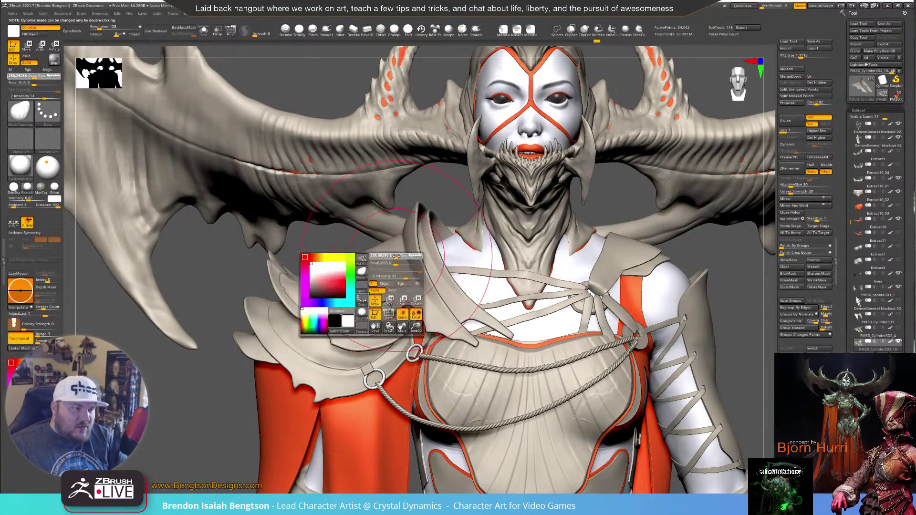
drag(406, 248, 396, 248)
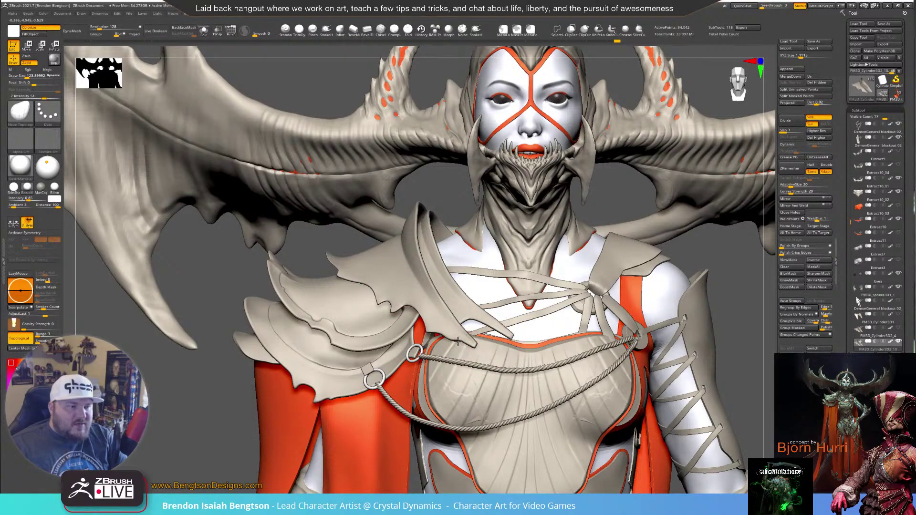
Fine-tune the outer collar's lower tip from the character's opposite side and check how it rests on the chest
alt+drag(382, 248, 420, 120)
drag(344, 329, 468, 325)
key(space)
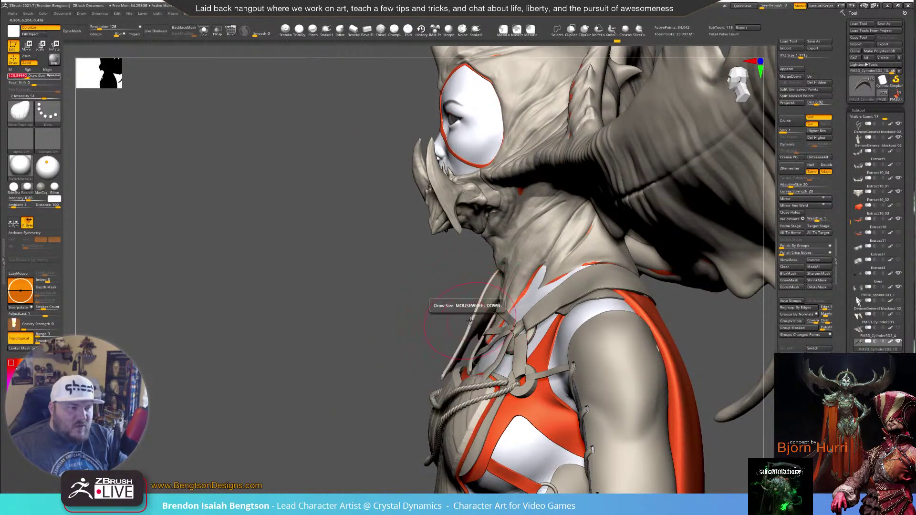
drag(476, 314, 476, 310)
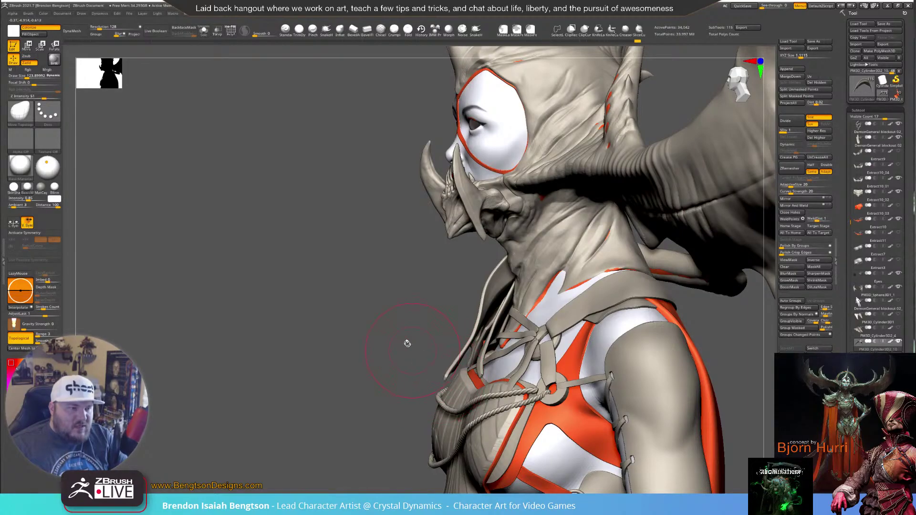
mouse_move(425, 342)
mouse_down()
mouse_move(431, 334)
mouse_move(470, 363)
mouse_move(463, 404)
mouse_up()
alt+drag(431, 376, 435, 365)
mouse_move(436, 365)
right_down()
mouse_move(444, 384)
mouse_move(397, 310)
mouse_move(385, 318)
right_up()
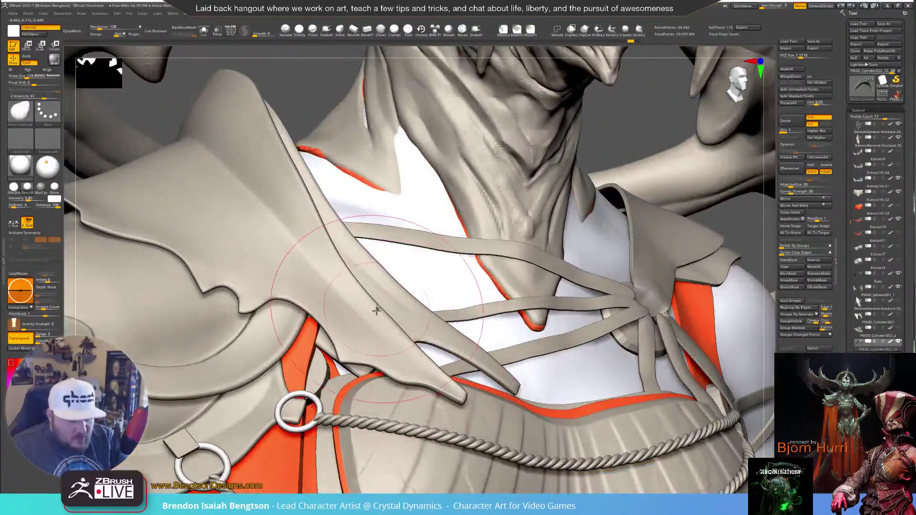
Lay a Transpose line along the outer collar down past its lower tip, inspect it, and return to draw mode
key(w)
key(y)
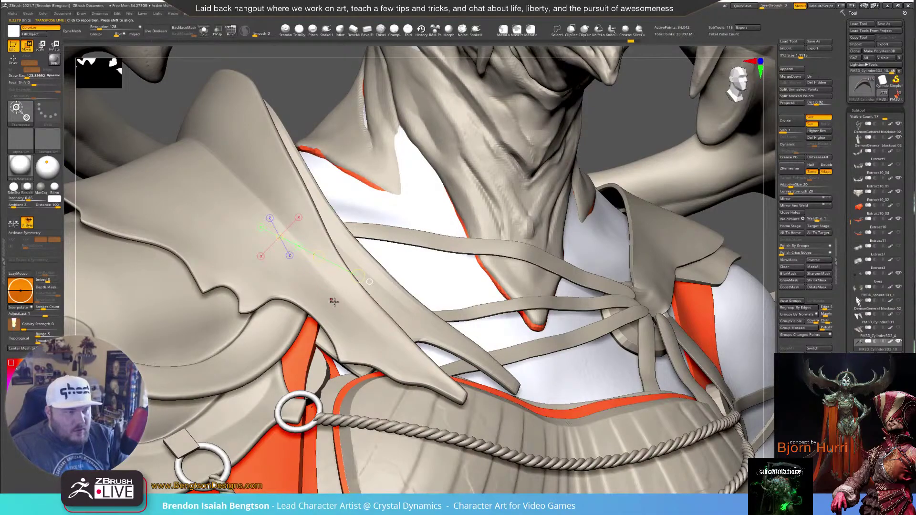
drag(336, 302, 463, 385)
mouse_move(456, 389)
right_down()
mouse_move(492, 334)
mouse_move(514, 320)
mouse_move(464, 378)
right_up()
drag(463, 384, 607, 468)
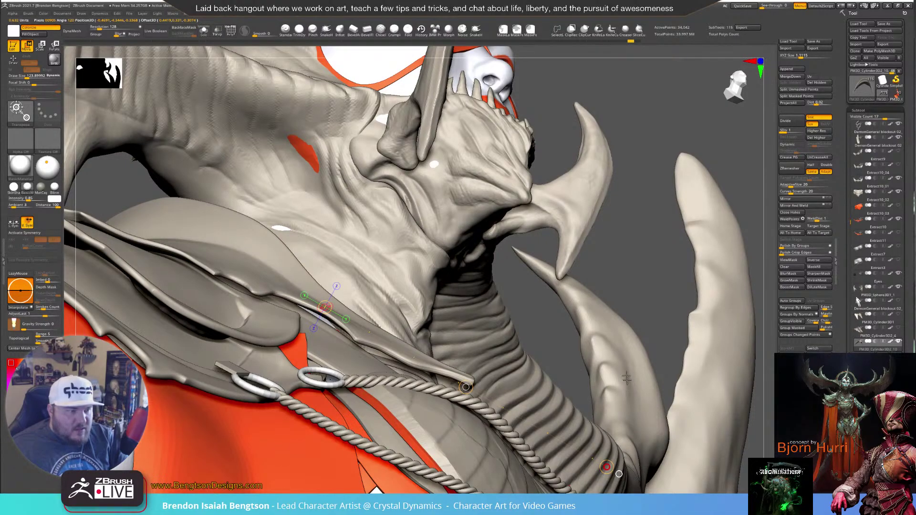
right_drag(461, 358, 527, 298)
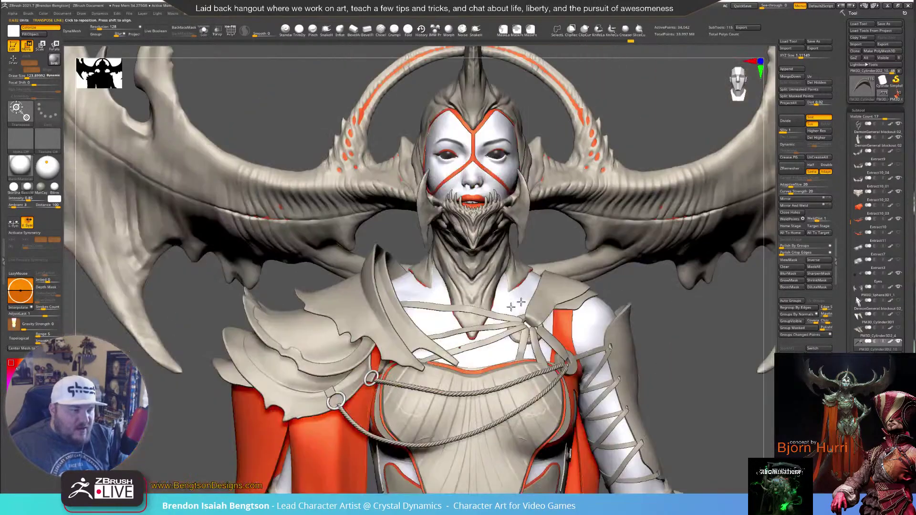
right_drag(422, 341, 431, 343)
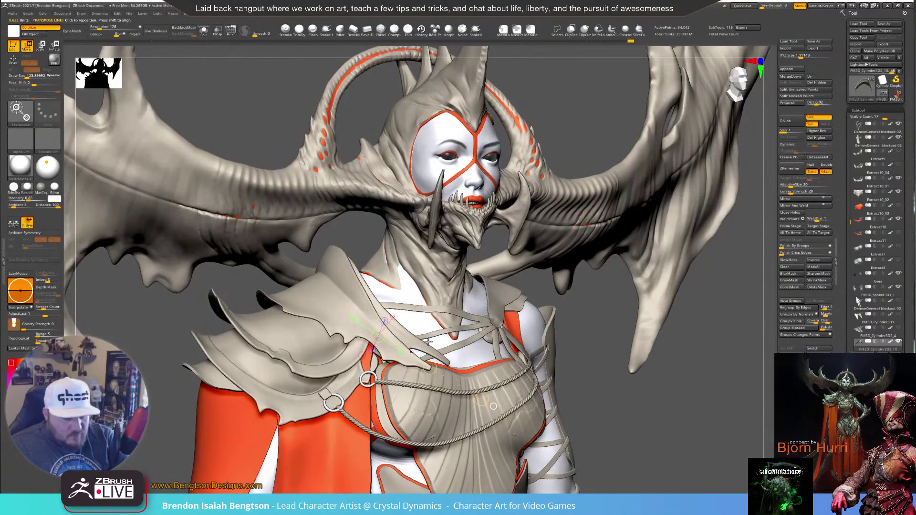
click(387, 329)
key(q)
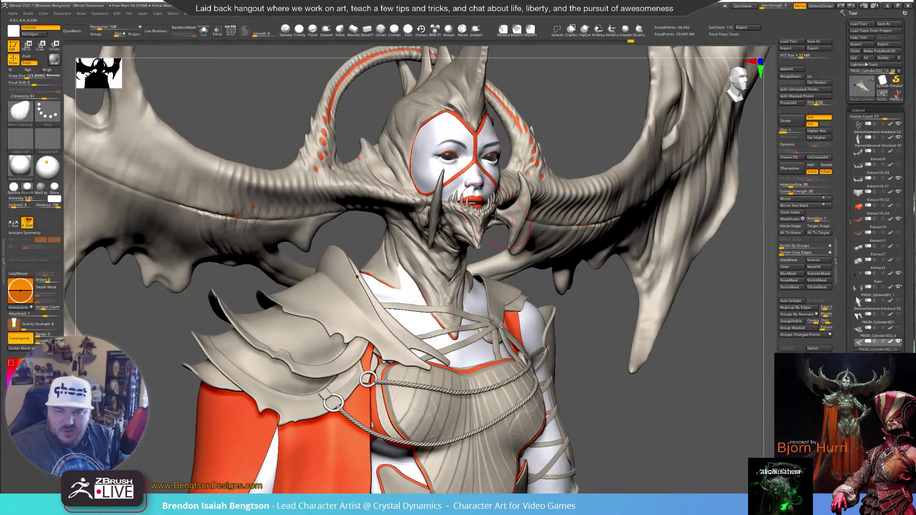
Nudge the outer collar's front edge with Move Topological where it overlaps the inner collar
mouse_move(449, 316)
ctrl+right_down()
mouse_move(477, 355)
mouse_move(433, 311)
ctrl+right_up()
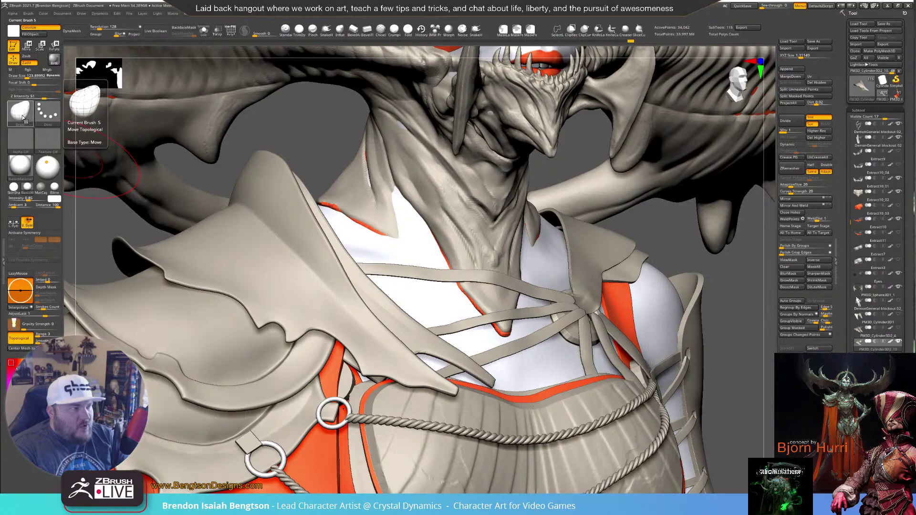
mouse_move(379, 328)
alt+right_down()
mouse_move(497, 310)
mouse_move(444, 315)
mouse_move(449, 333)
mouse_move(482, 300)
alt+right_up()
drag(495, 285, 496, 276)
drag(339, 299, 405, 306)
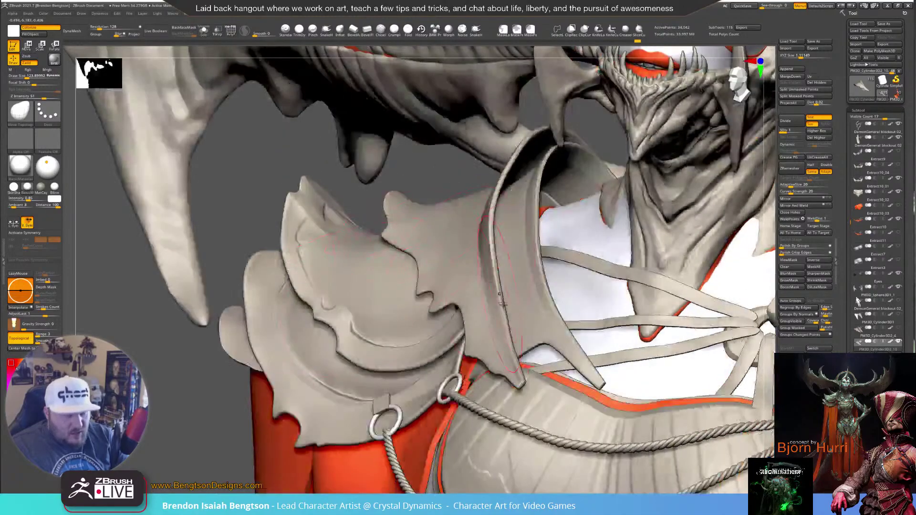
Select through the collar and shoulder pieces to the chest straps, and isolate the straps in solo mode
alt+click(519, 290)
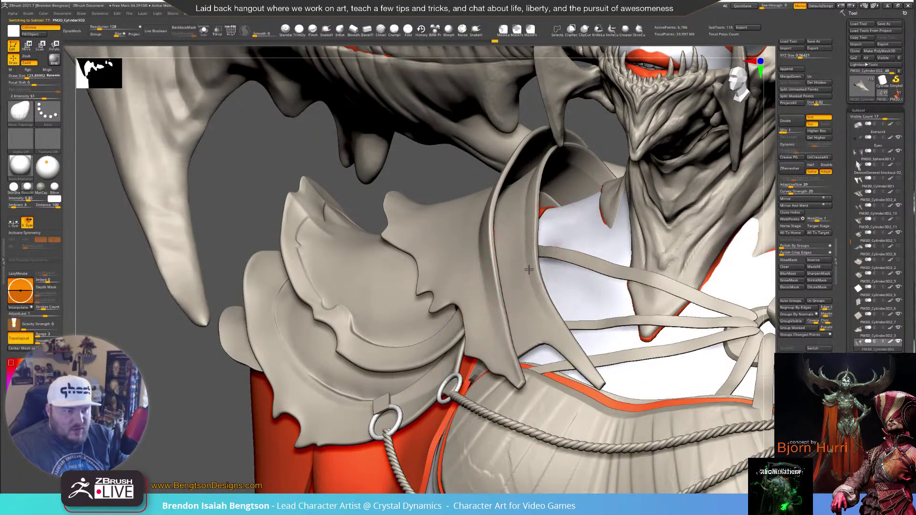
alt+click(468, 296)
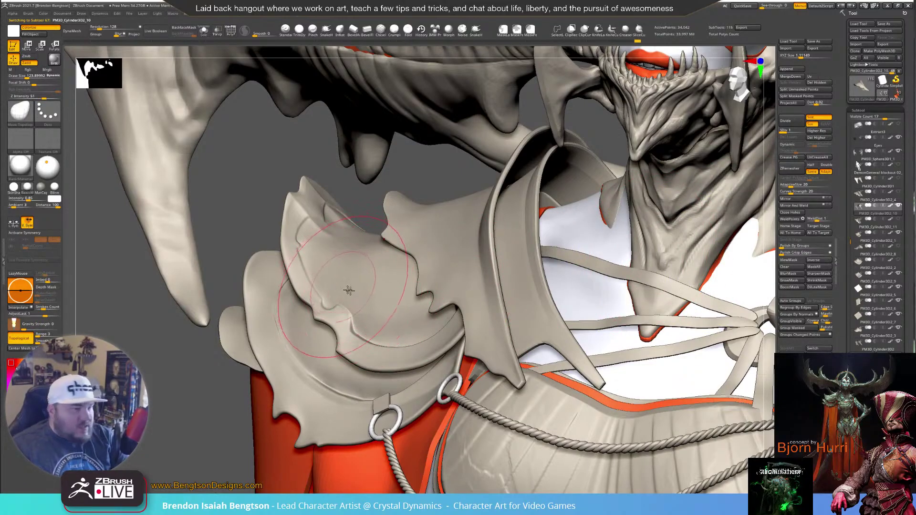
alt+click(365, 294)
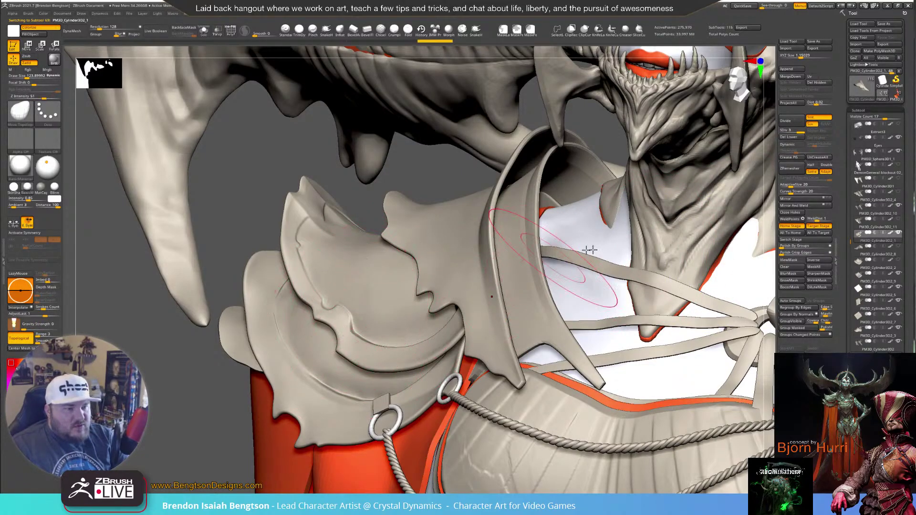
alt+click(637, 273)
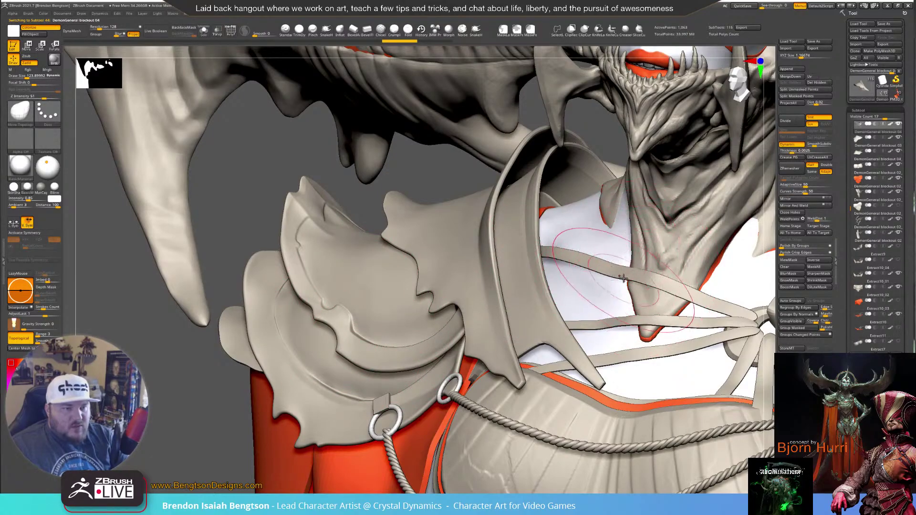
mouse_move(595, 244)
right_down()
mouse_move(557, 277)
mouse_move(452, 303)
right_up()
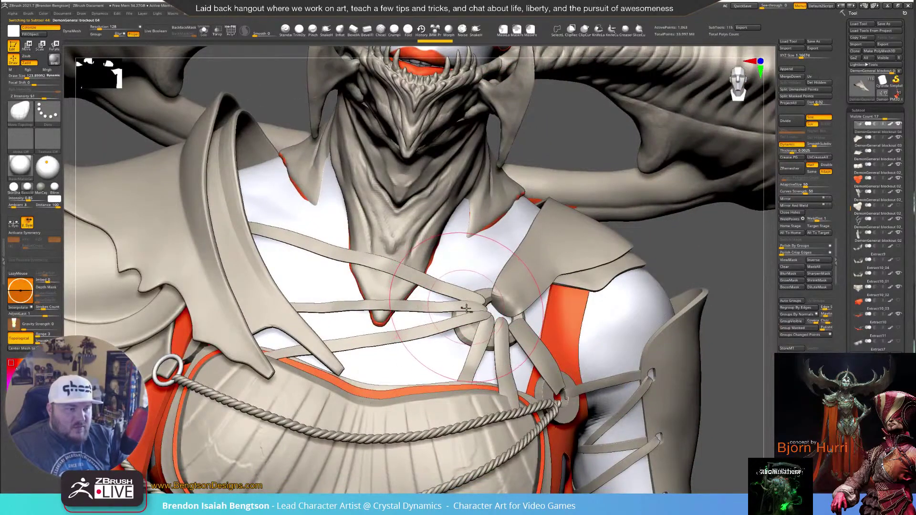
key(alt+s)
ctrl+right_drag(465, 304, 84, 150)
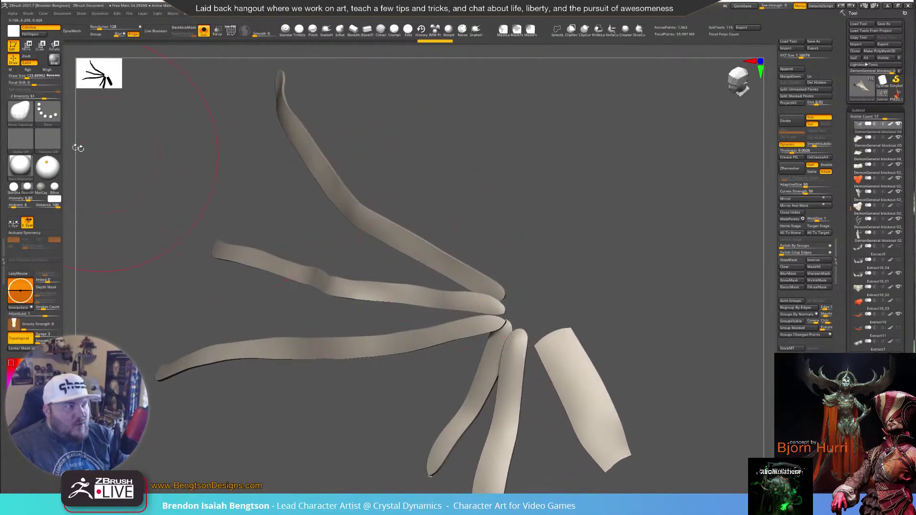
Nudge the converging inner ends of the isolated chest straps into line using the Move brush
mouse_move(563, 212)
right_down()
mouse_move(621, 199)
mouse_move(554, 256)
mouse_move(563, 248)
right_up()
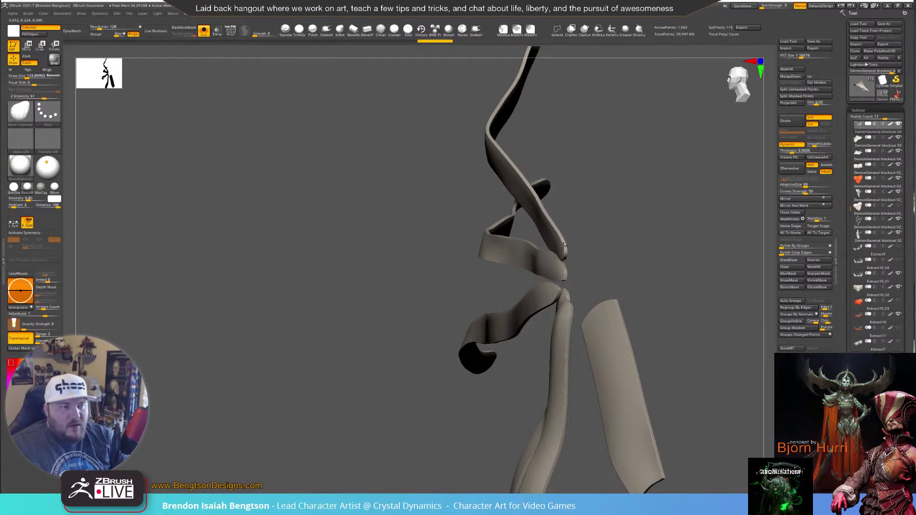
mouse_move(564, 243)
right_down()
mouse_move(577, 237)
mouse_move(552, 246)
right_up()
right_drag(620, 233, 559, 275)
right_drag(485, 219, 475, 211)
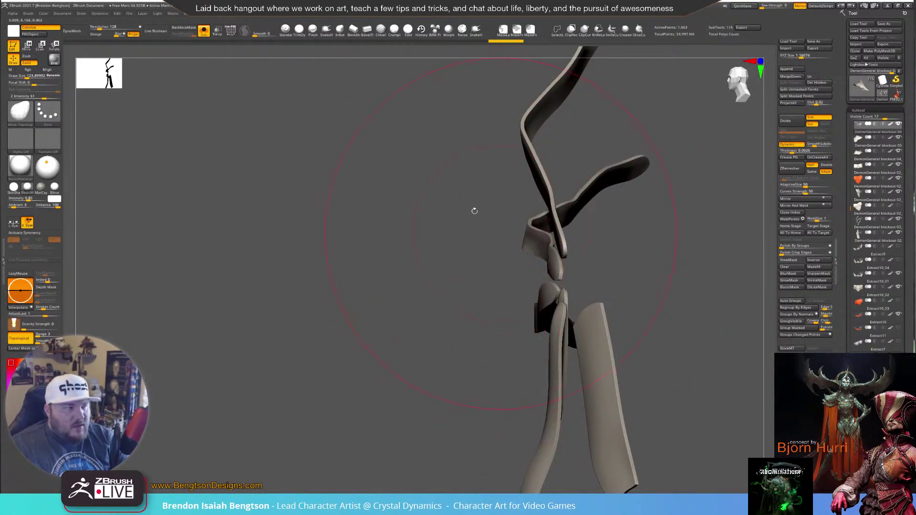
key(shift)
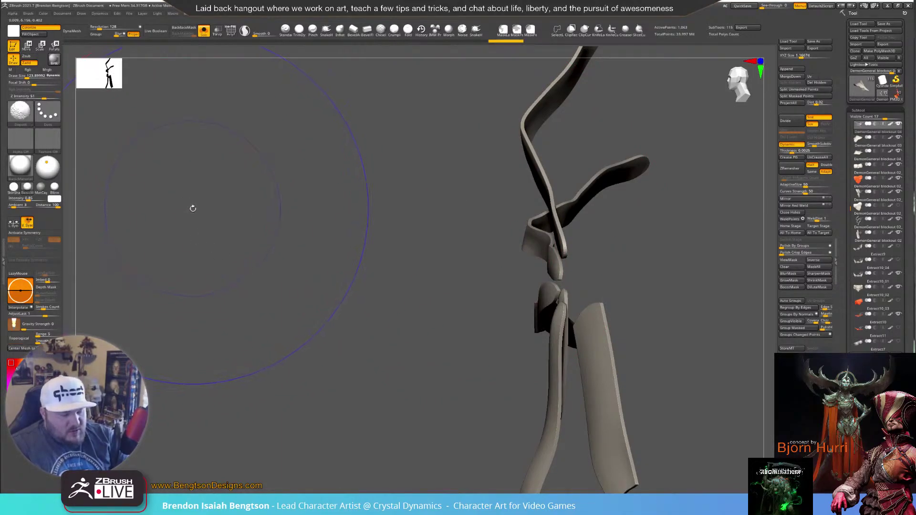
key(shift+d)
click(200, 226)
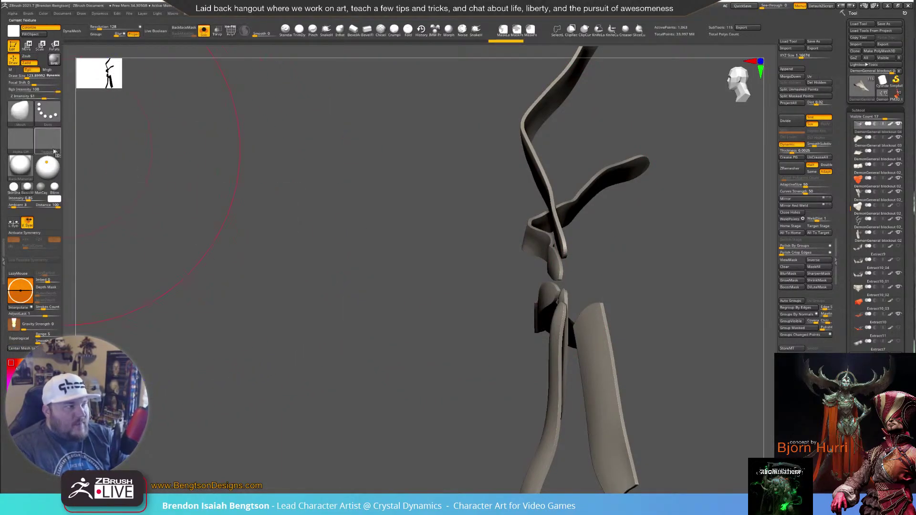
mouse_move(554, 269)
mouse_down()
mouse_move(573, 268)
mouse_move(566, 264)
mouse_up()
key(ctrl)
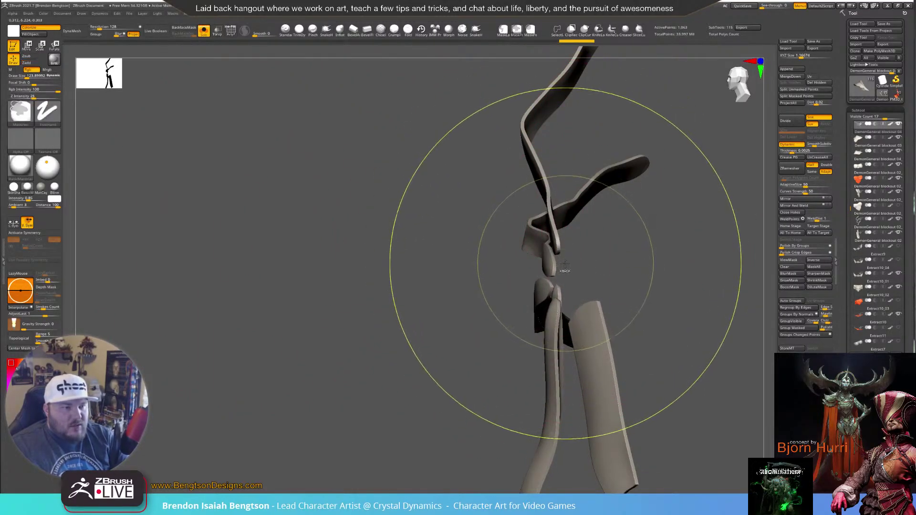
drag(457, 300, 629, 227)
mouse_move(629, 227)
alt+mouse_down()
mouse_move(638, 234)
mouse_move(612, 249)
mouse_move(600, 225)
mouse_move(546, 270)
mouse_move(600, 258)
alt+mouse_up()
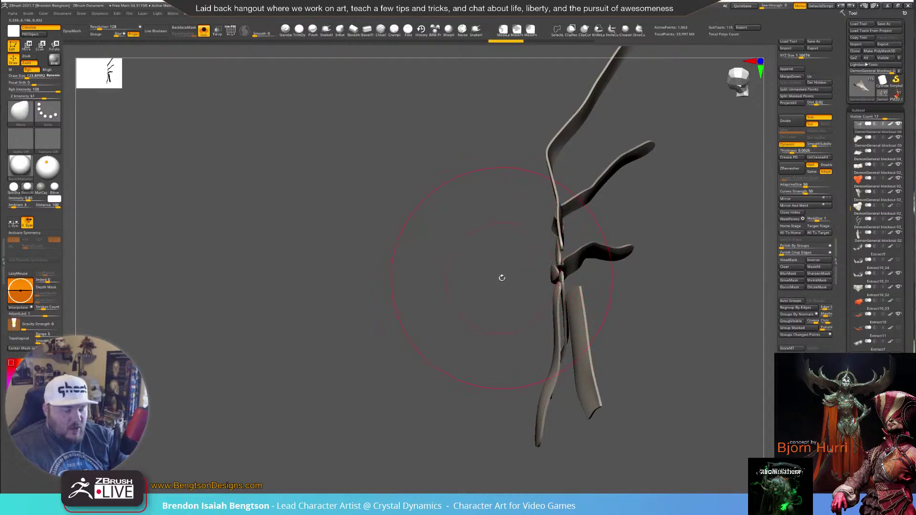
Turn off solo display to show the full character and adjust the strap ends against the chest ring
key(shift+alt+s)
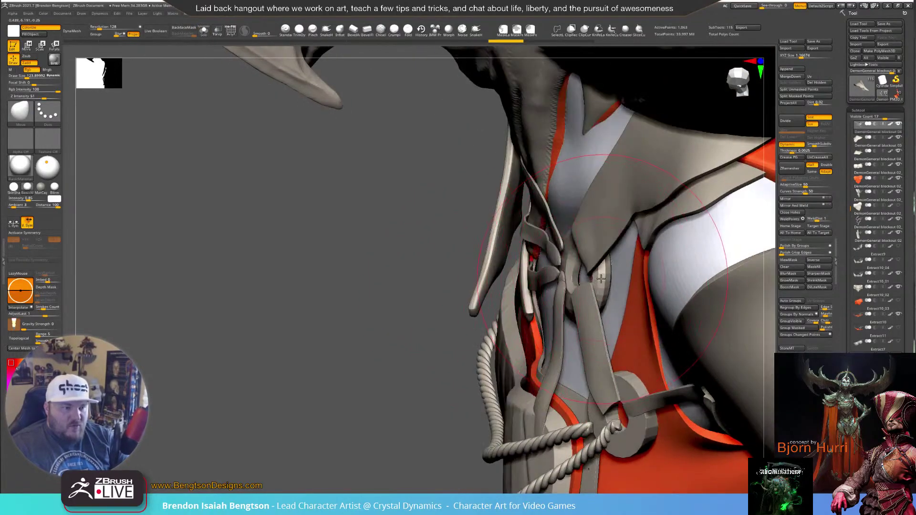
mouse_move(602, 279)
mouse_down()
mouse_move(568, 270)
mouse_move(571, 283)
mouse_up()
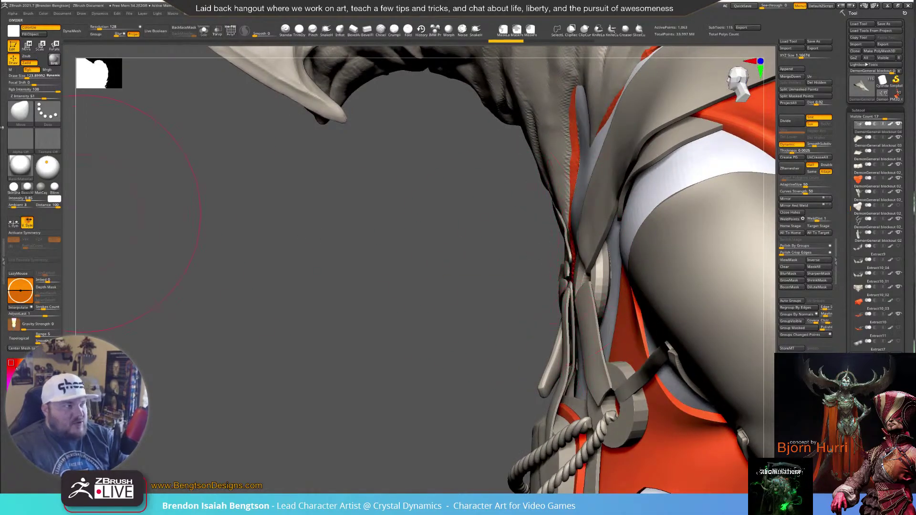
key(ctrl+shift)
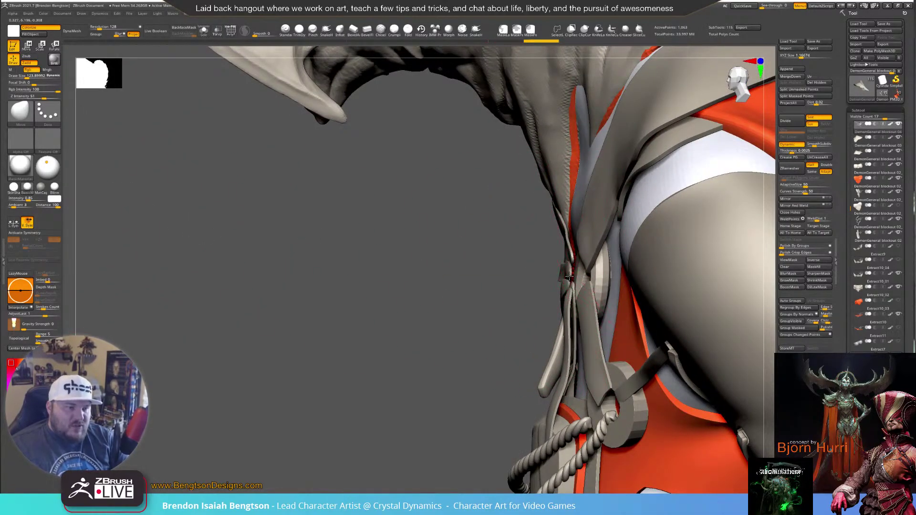
drag(576, 290, 576, 286)
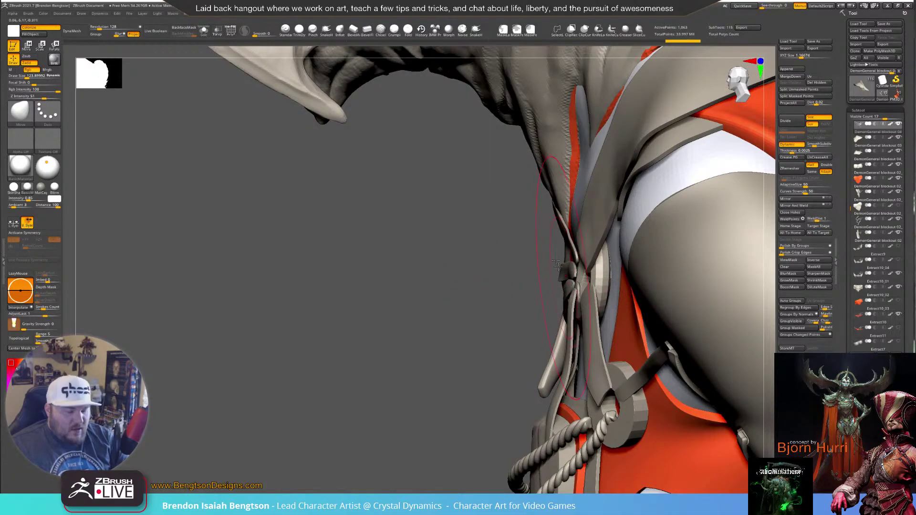
Switch to the Move Topological brush and reposition a strap end at the chest ring without dragging its neighbours
key(b)
key(m)
key(t)
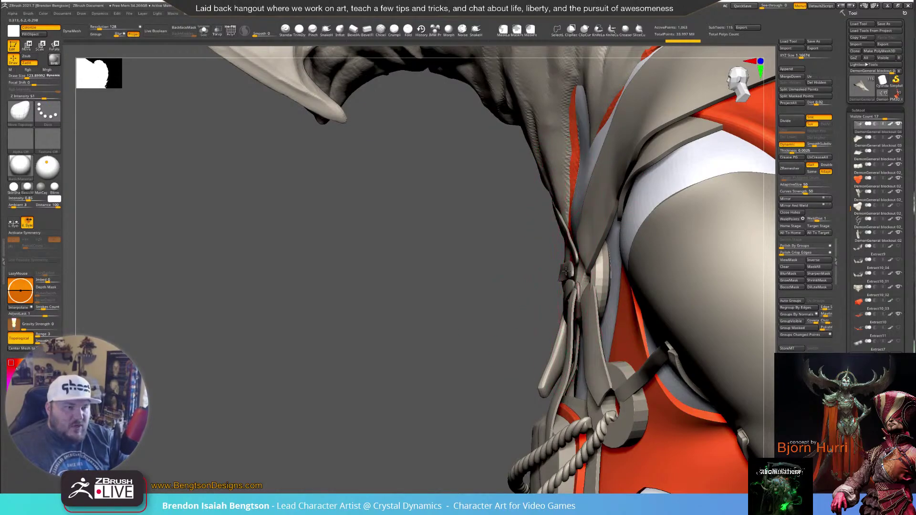
drag(574, 274, 573, 274)
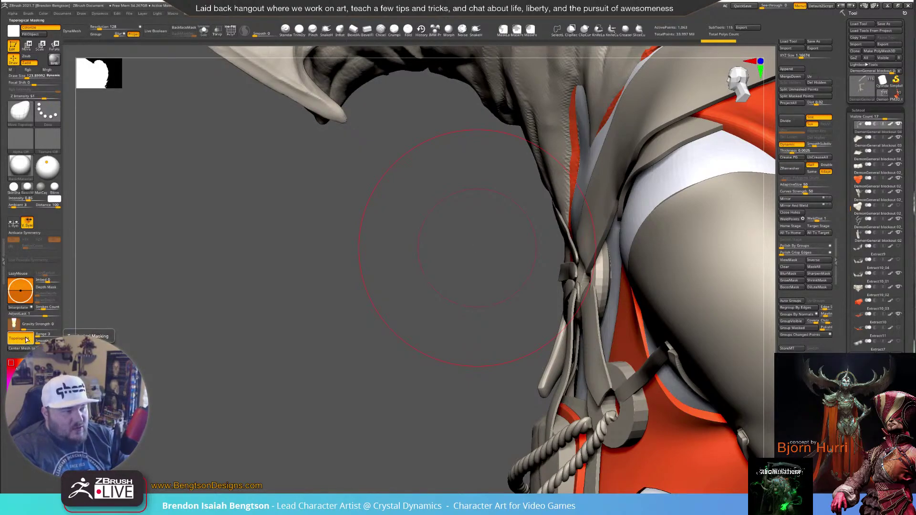
key(ctrl)
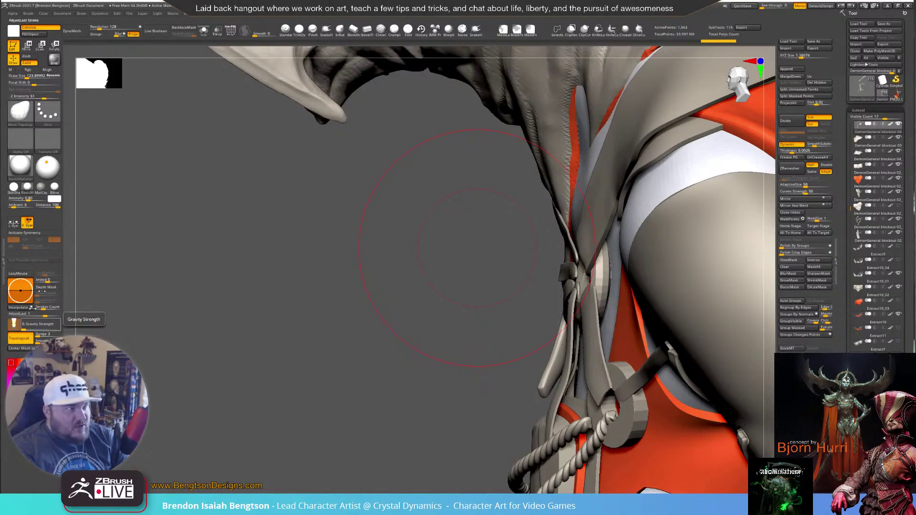
drag(207, 216, 262, 216)
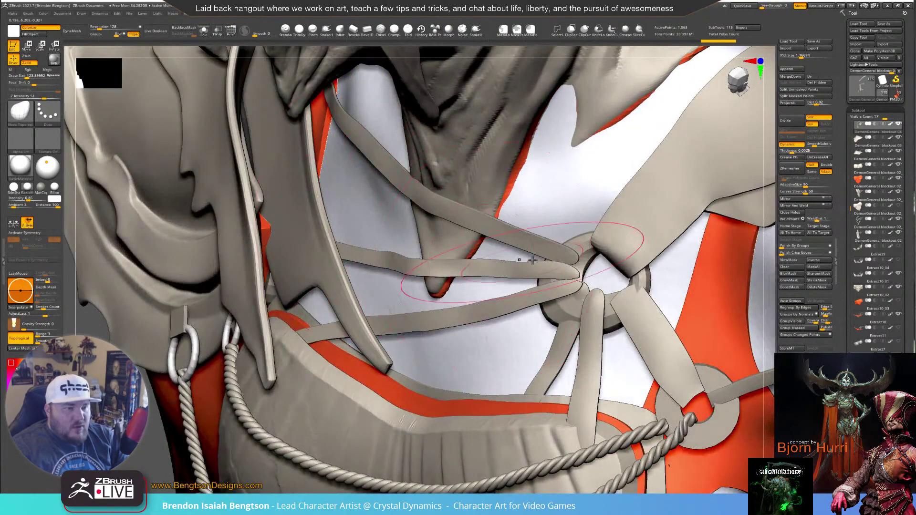
Try ClayBuildup strokes with topological masking across the neighbouring strap ends at the chest ring, and undo them
key(b)
key(c)
key(b)
ctrl+right_drag(540, 247, 582, 275)
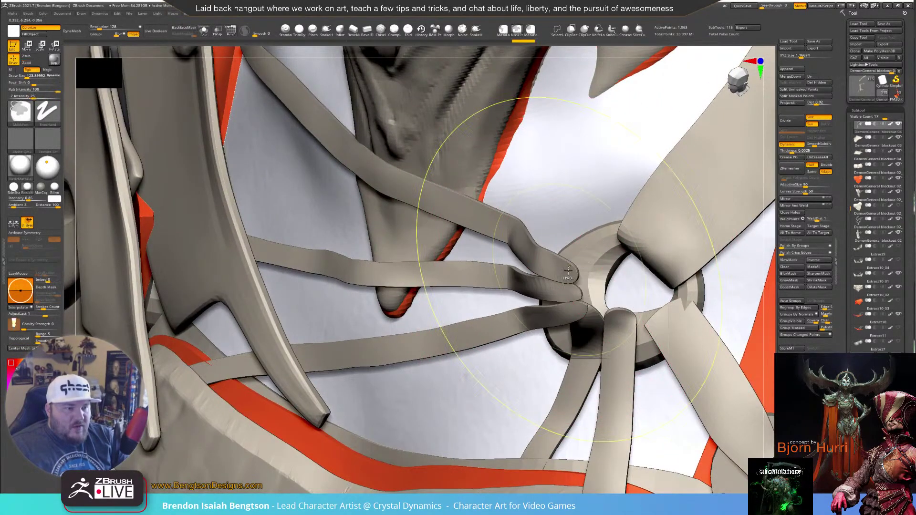
key(space)
drag(560, 273, 573, 279)
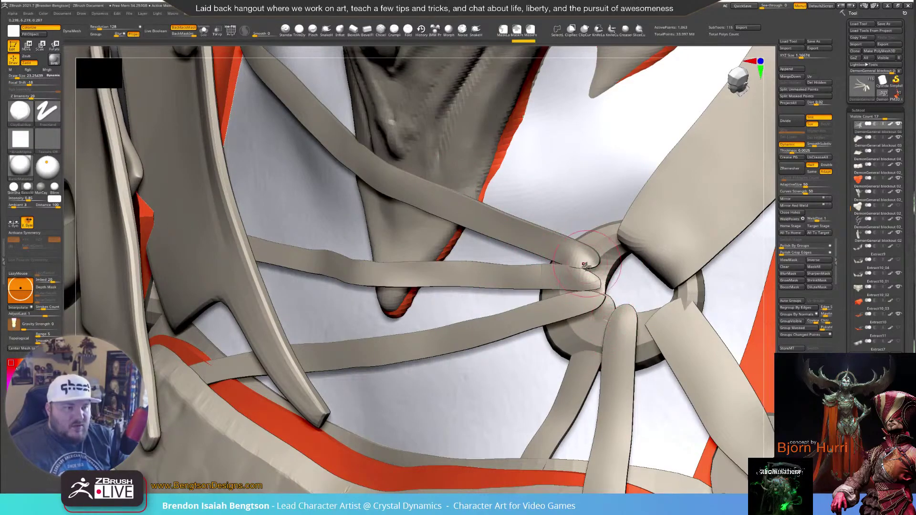
key(ctrl+z)
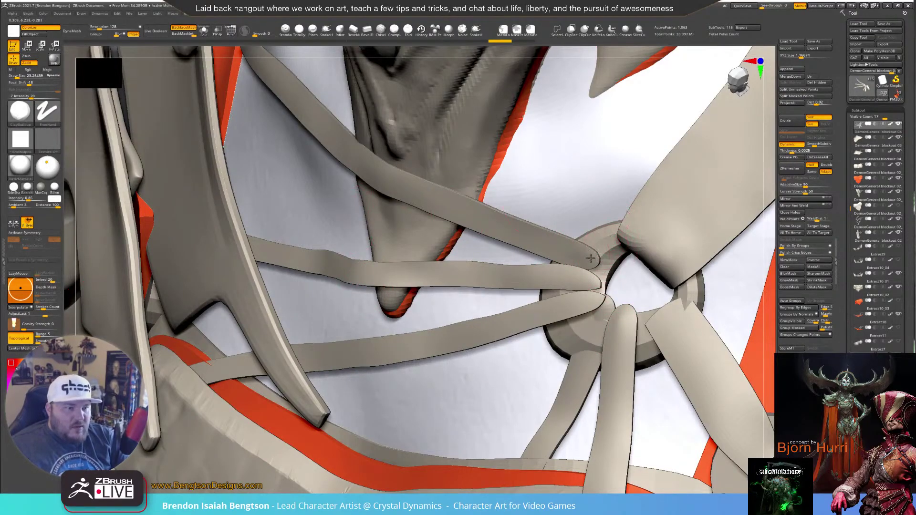
drag(567, 255, 585, 300)
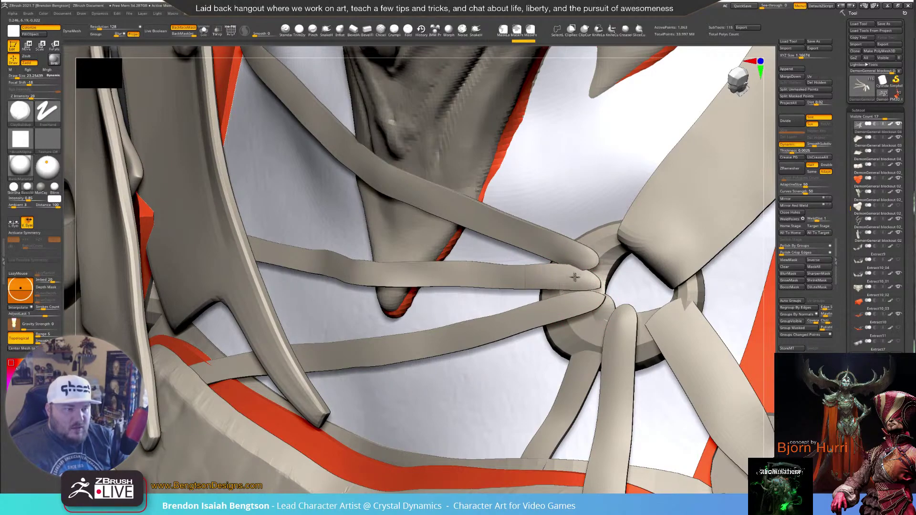
drag(590, 276, 578, 305)
key(ctrl+z)
key(ctrl+z)
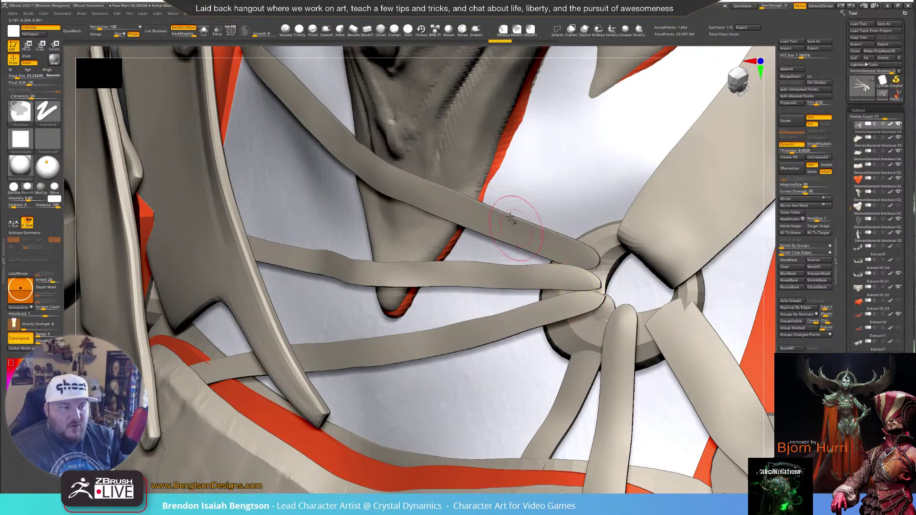
Examine the Topological option in the brush's Auto Masking settings
click(4, 275)
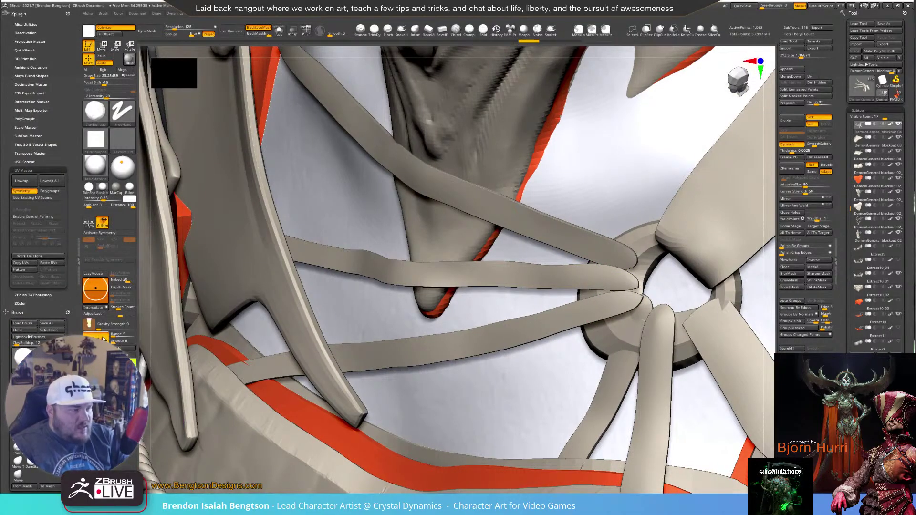
scroll(39, 306, down, 6)
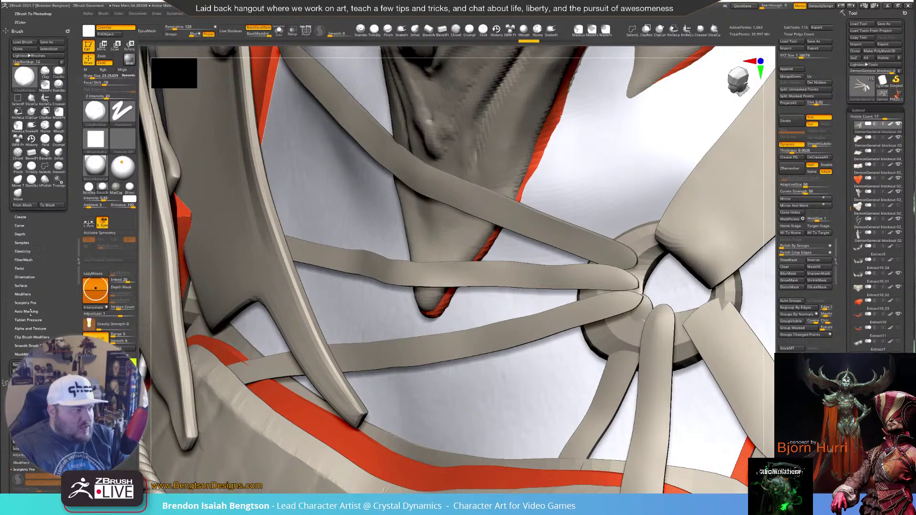
click(29, 311)
click(44, 339)
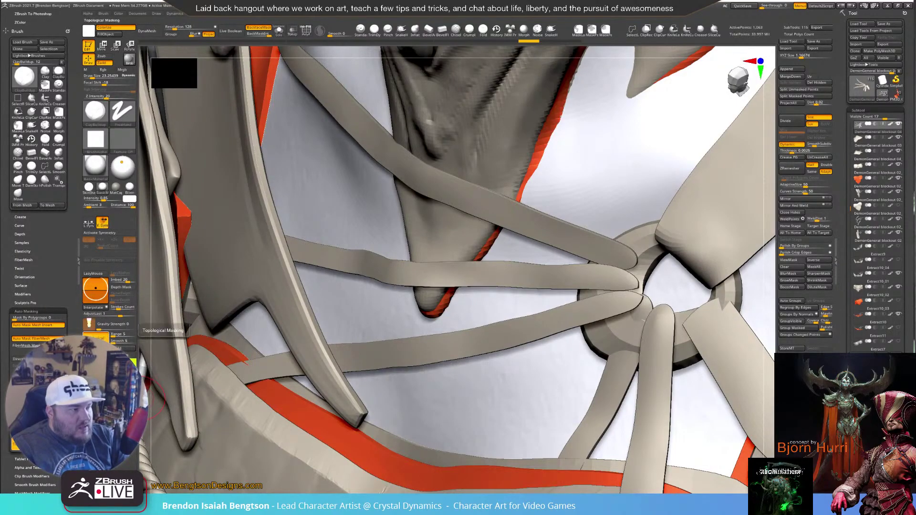
click(77, 270)
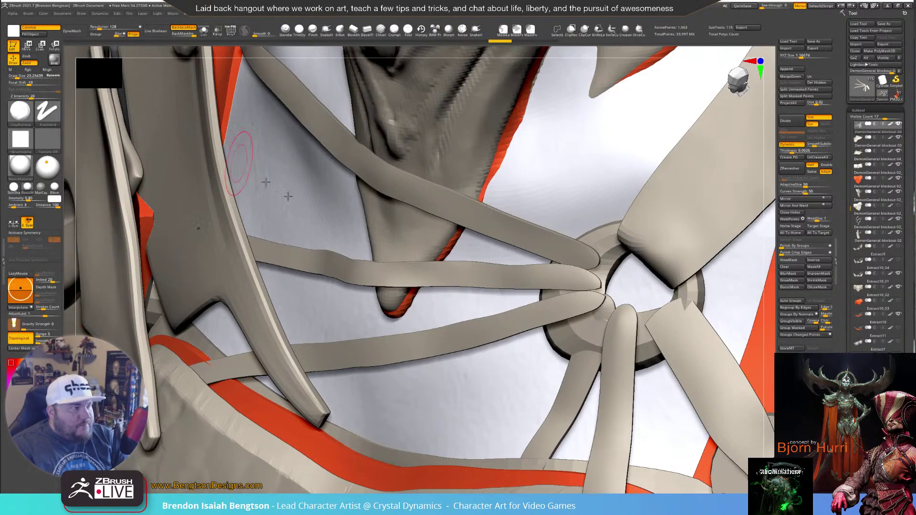
Select Move Topological again, resize the brush, and adjust the strap ends around the chest ring from the front
scroll(315, 291, down, 6)
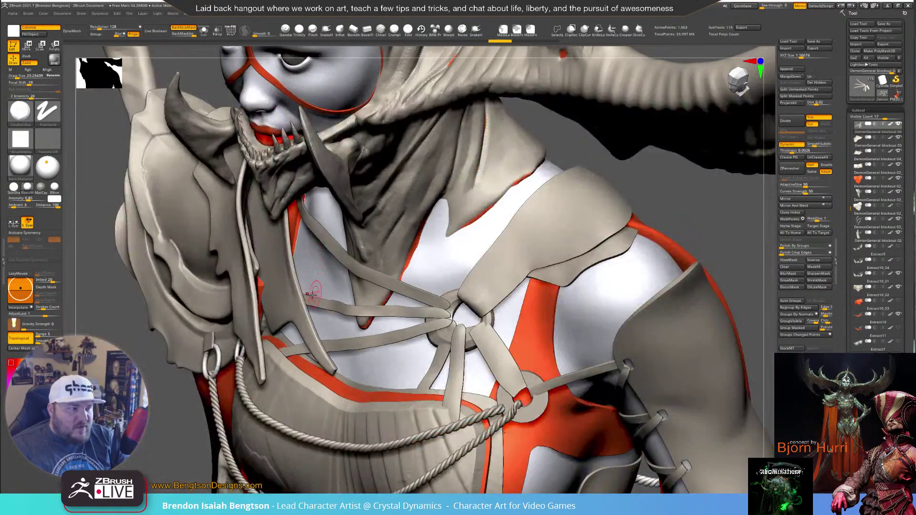
right_drag(313, 294, 364, 318)
right_drag(592, 371, 563, 376)
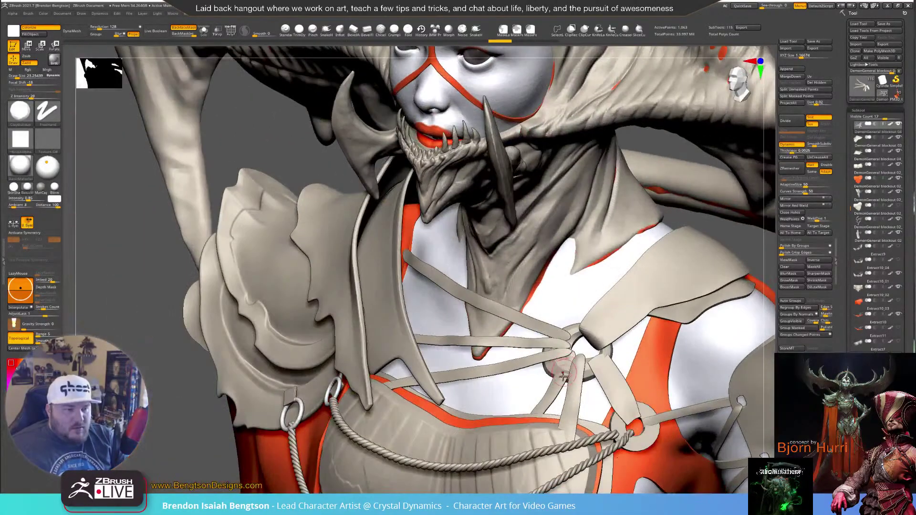
key(b)
key(m)
key(t)
key(space)
mouse_move(560, 364)
mouse_down()
mouse_move(562, 373)
mouse_move(566, 358)
mouse_up()
right_drag(563, 359, 592, 355)
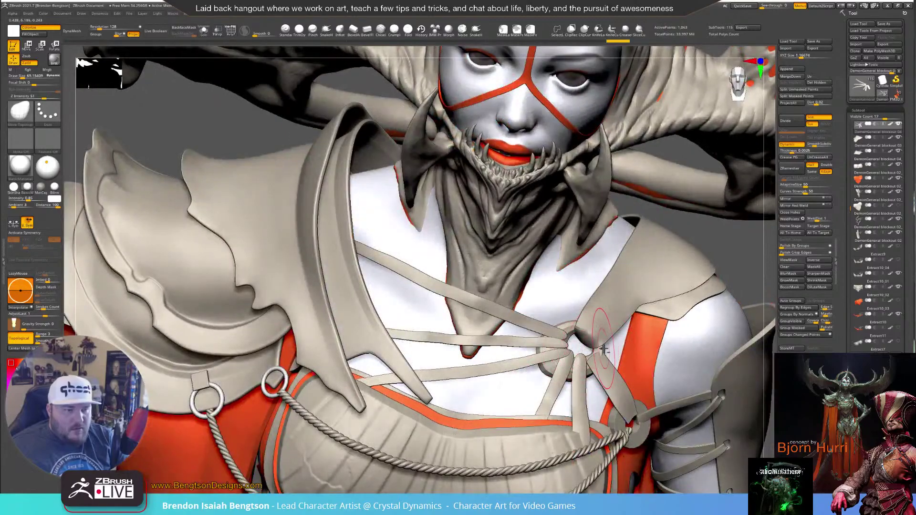
drag(604, 350, 599, 346)
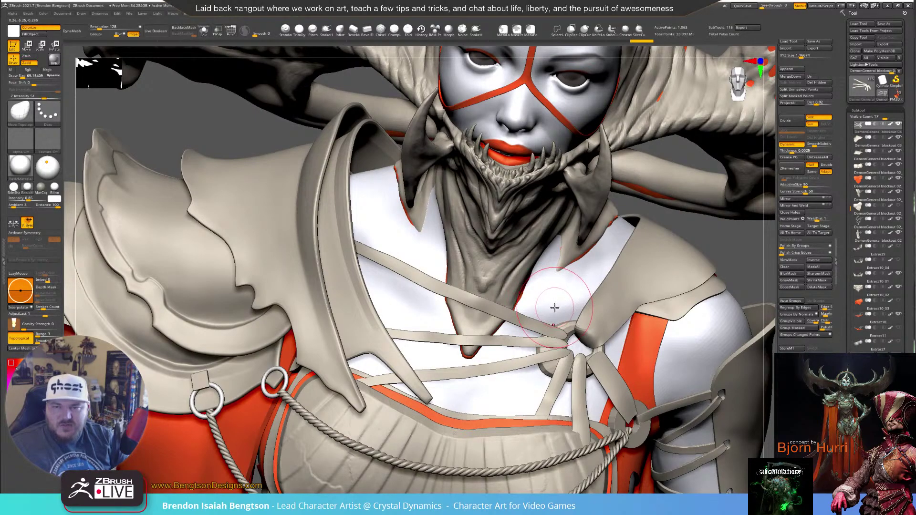
Review the whole character from the front and three-quarter views, including the horns, face and upper-body armour
mouse_move(555, 308)
right_down()
mouse_move(581, 51)
mouse_move(591, 147)
mouse_move(600, 145)
mouse_move(590, 228)
mouse_move(502, 137)
mouse_move(620, 260)
mouse_move(612, 266)
right_up()
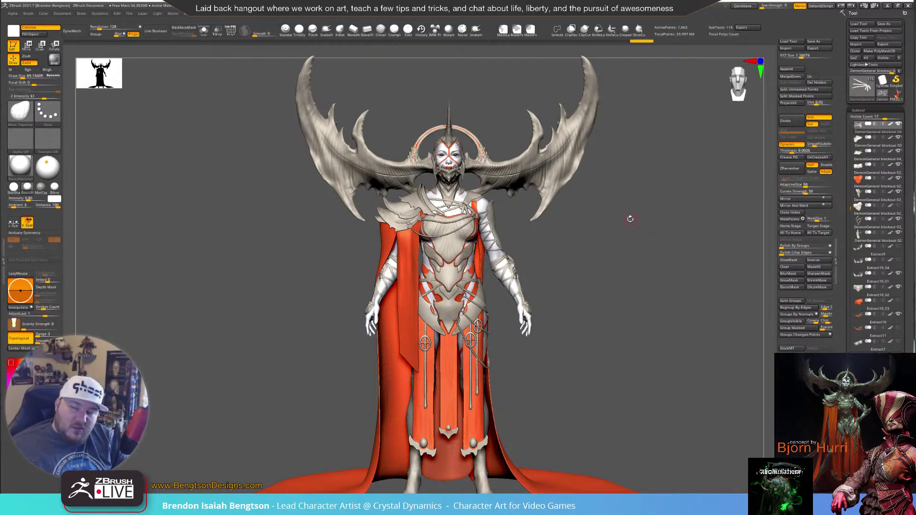
drag(657, 246, 635, 245)
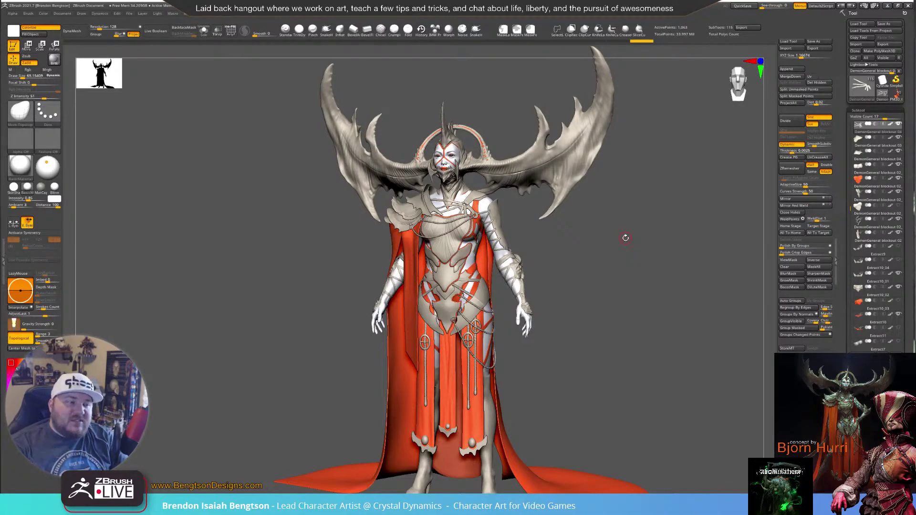
drag(626, 238, 637, 228)
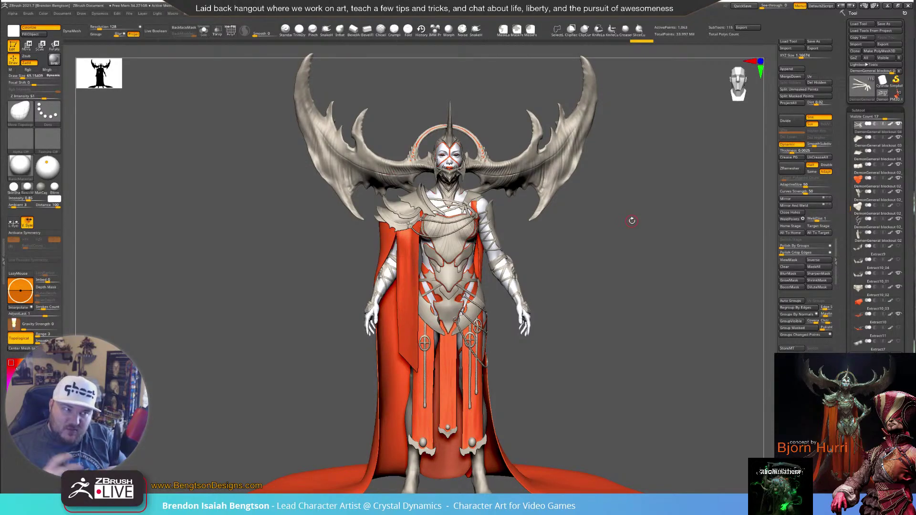
drag(595, 217, 543, 150)
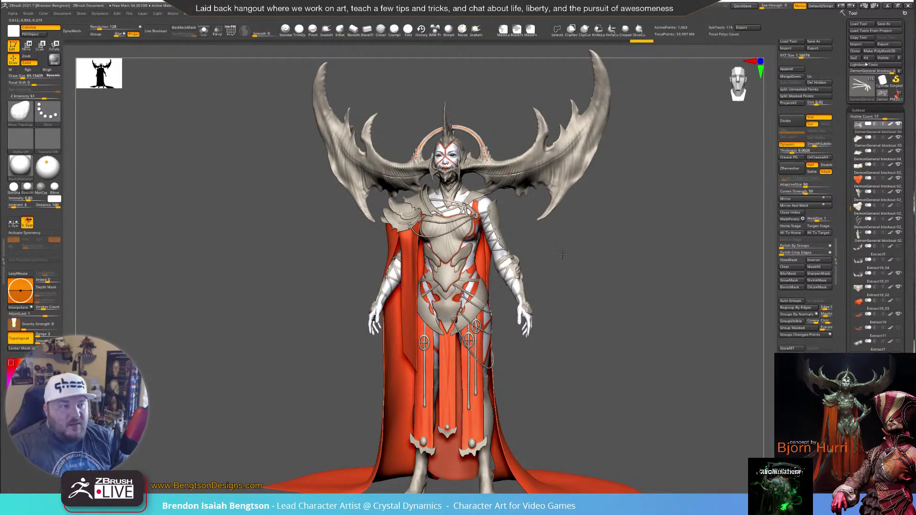
shift+drag(547, 225, 536, 212)
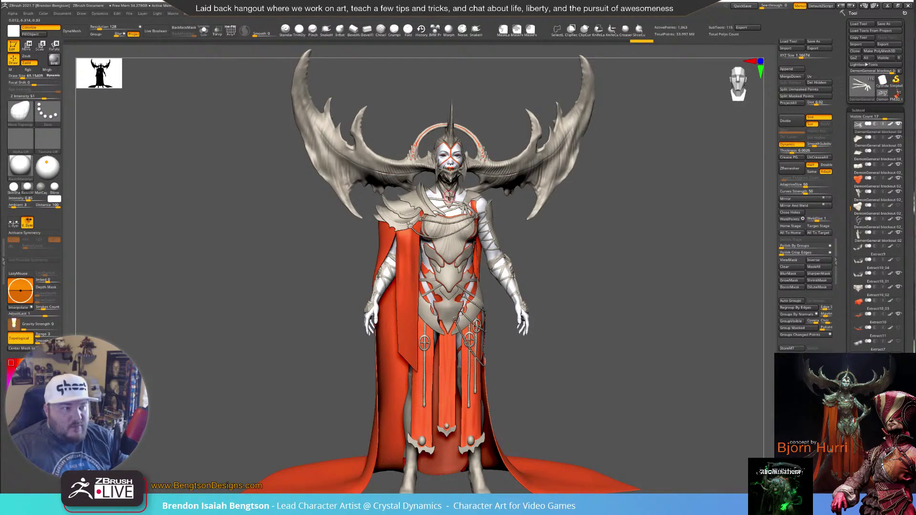
drag(619, 198, 670, 446)
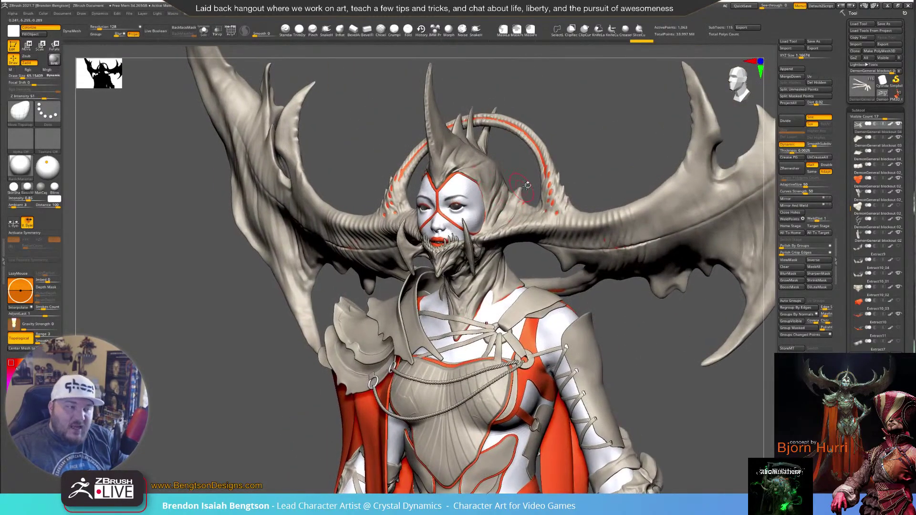
mouse_move(588, 139)
shift+mouse_down()
mouse_move(612, 146)
mouse_move(603, 144)
shift+mouse_up()
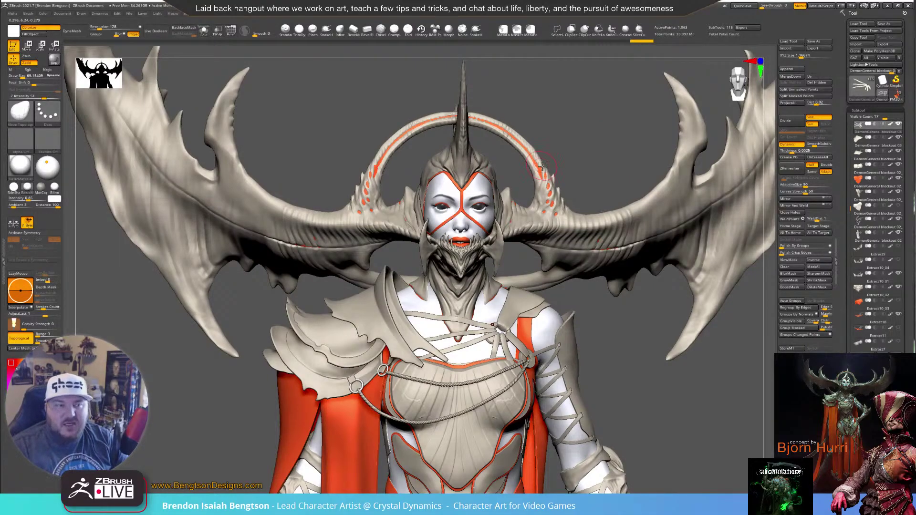
alt+drag(593, 176, 735, 129)
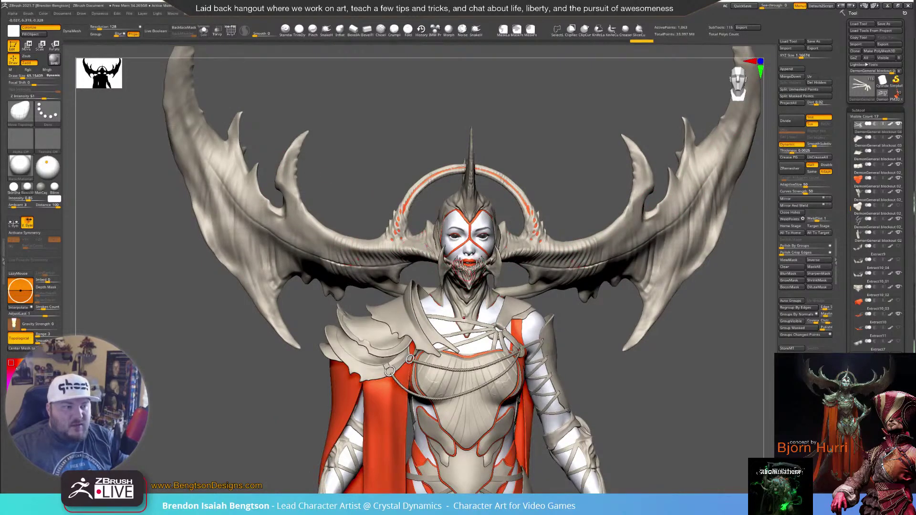
Review the whole character from the back, front and three-quarter views, including the horns, cape and body armour
drag(548, 162, 511, 245)
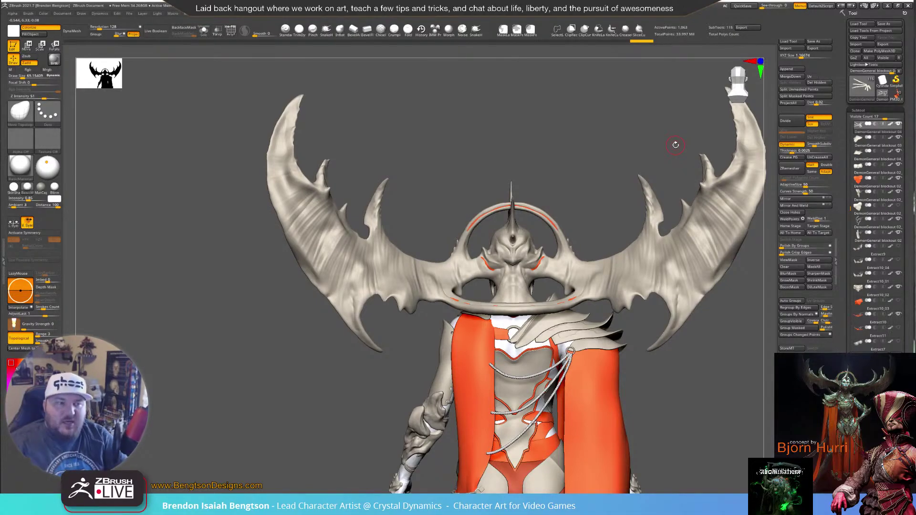
drag(587, 158, 539, 112)
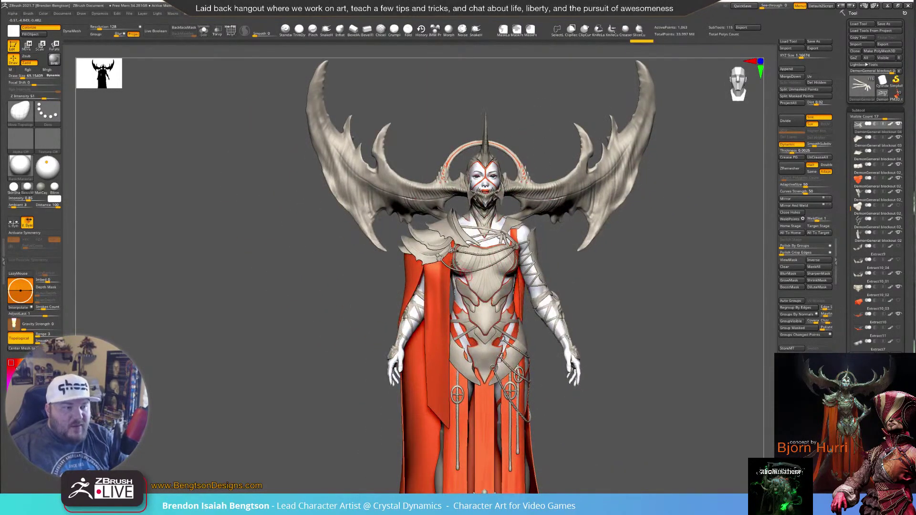
alt+drag(599, 292, 556, 330)
drag(403, 331, 546, 282)
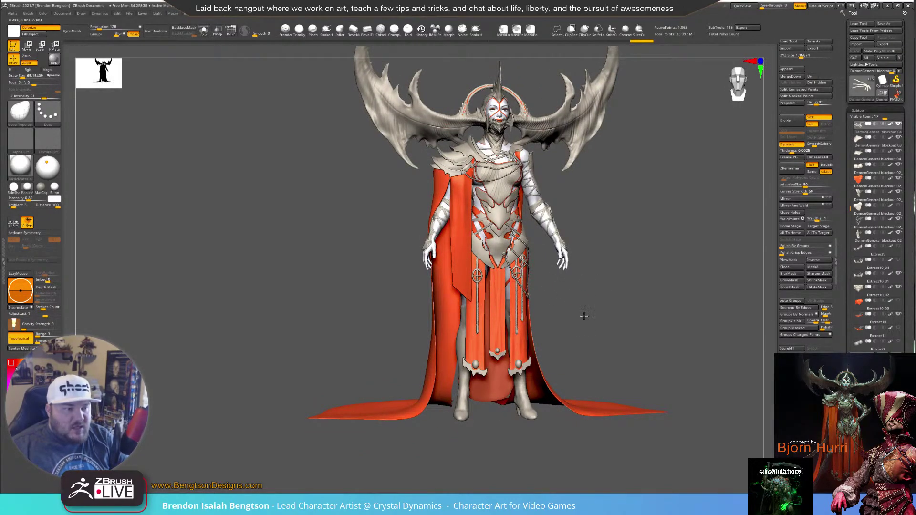
alt+drag(585, 311, 546, 334)
drag(590, 290, 518, 372)
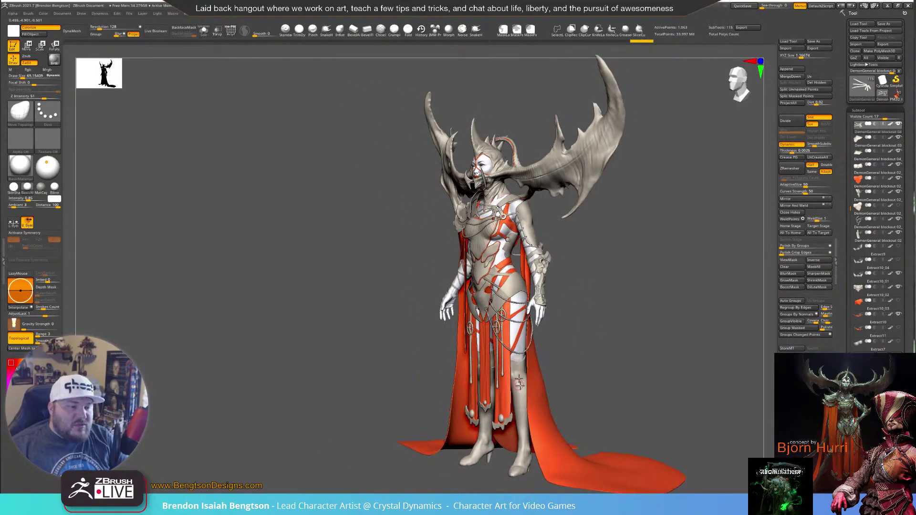
drag(635, 331, 634, 312)
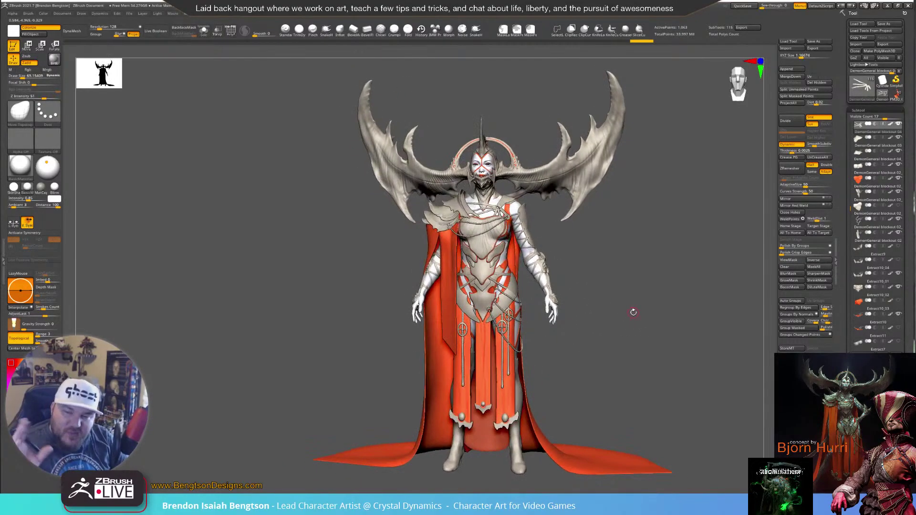
drag(616, 251, 658, 245)
alt+drag(679, 290, 663, 309)
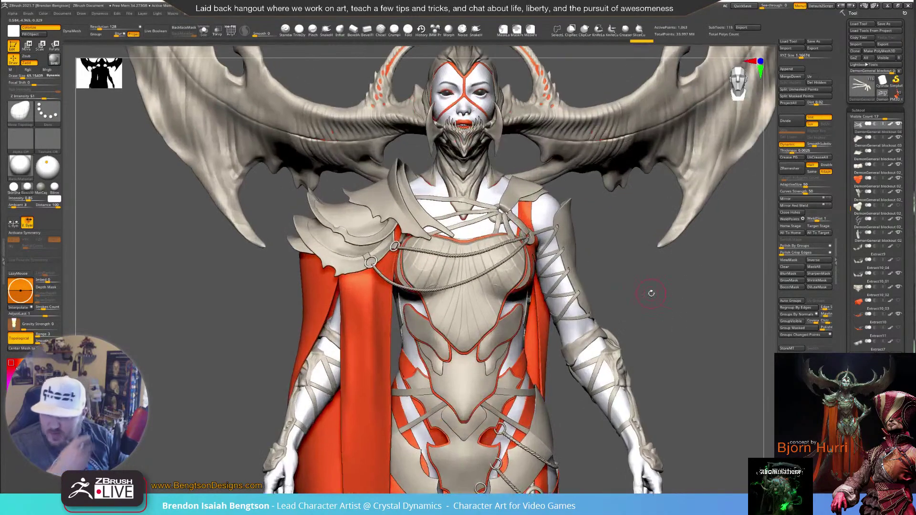
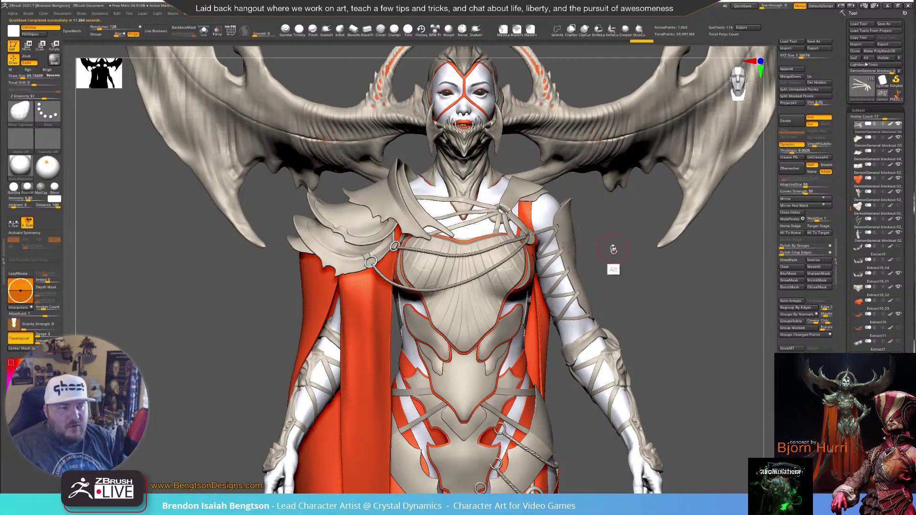
Isolate the chest straps, inspect their ends from several angles, and show the whole character again
alt+drag(612, 249, 617, 261)
key(f)
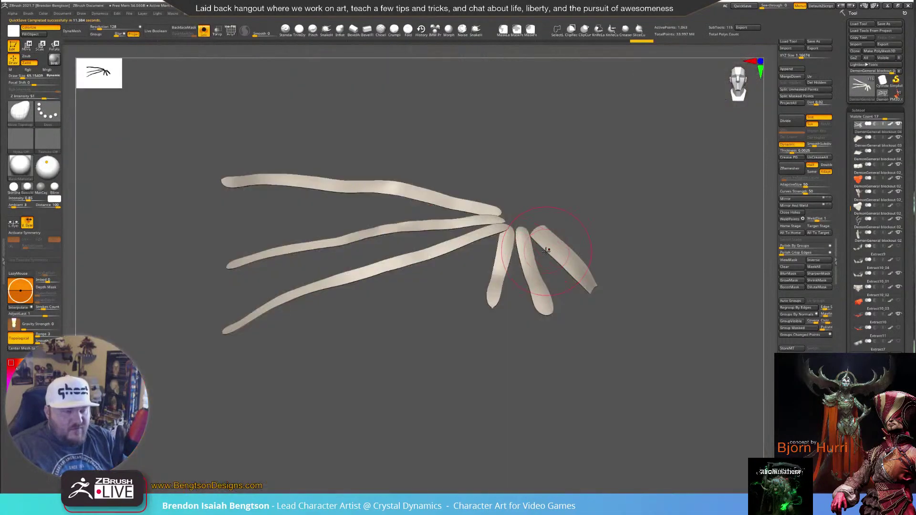
key(ctrl+shift+s)
drag(573, 218, 598, 229)
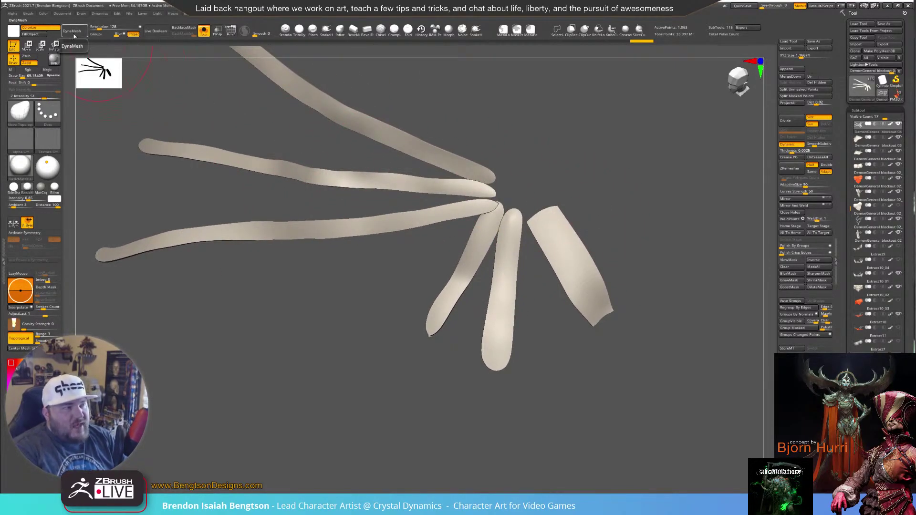
drag(579, 170, 509, 176)
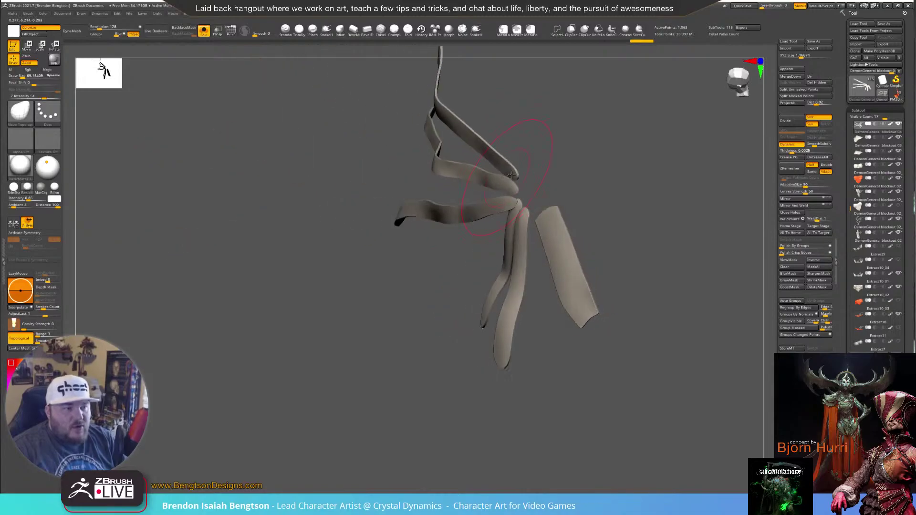
alt+drag(560, 160, 563, 351)
alt+drag(459, 155, 506, 467)
drag(568, 256, 573, 190)
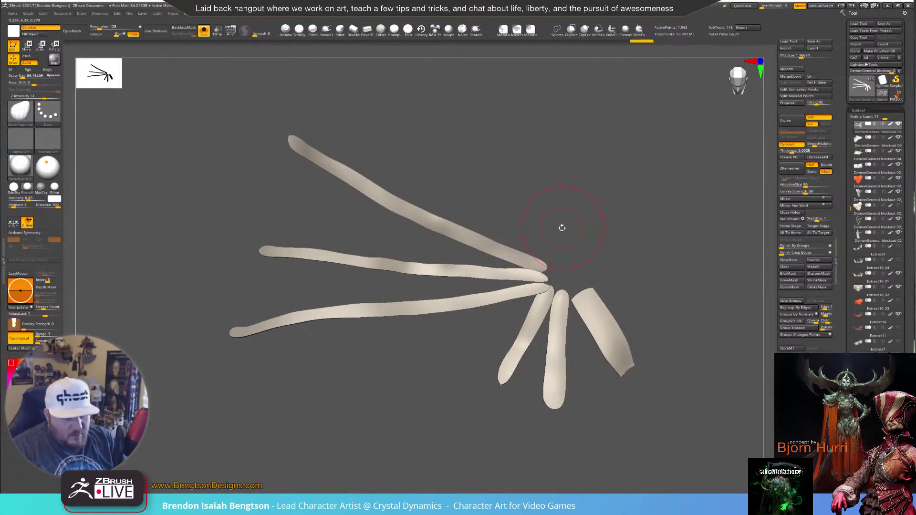
key(alt+s)
shift+right_drag(539, 271, 609, 229)
key(alt+s)
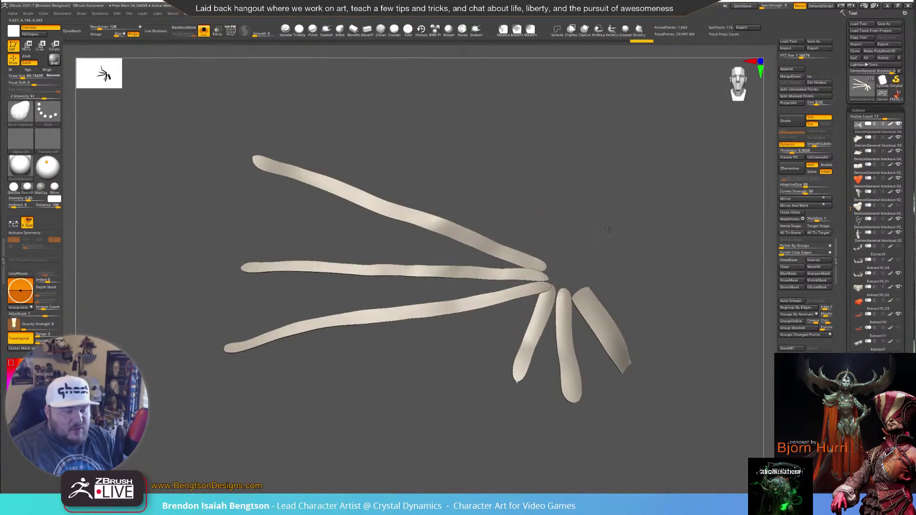
key(alt+s)
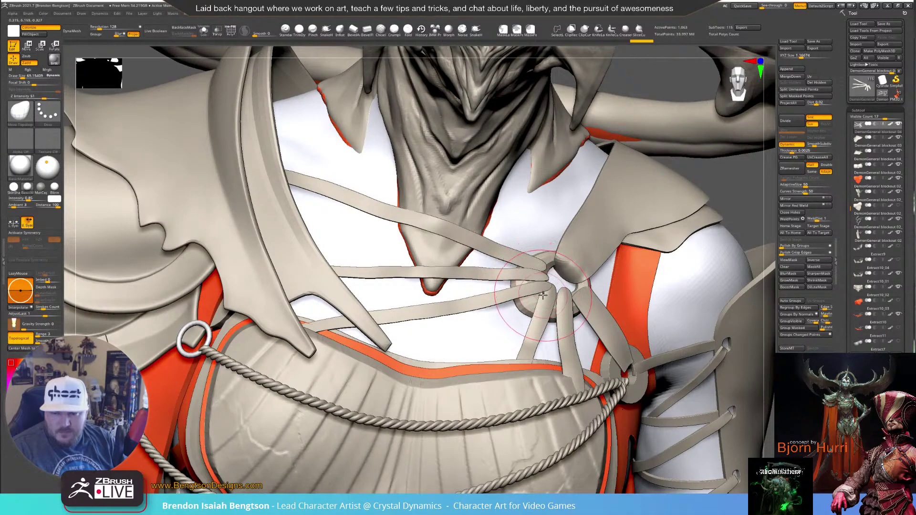
Examine the straps and upper-body armour in context from the front and slightly turned views
mouse_move(561, 306)
alt+right_down()
mouse_move(563, 290)
mouse_move(669, 154)
alt+right_up()
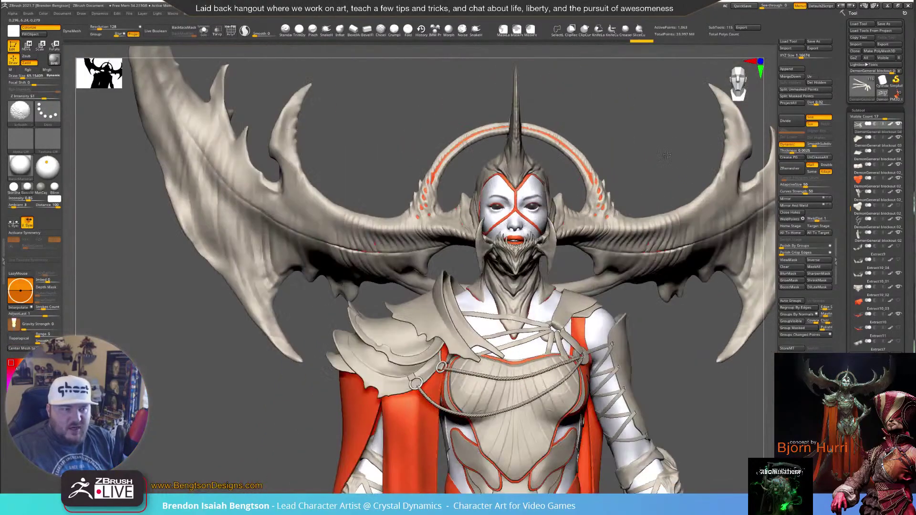
mouse_move(647, 312)
alt+right_down()
mouse_move(626, 234)
mouse_move(614, 256)
alt+right_up()
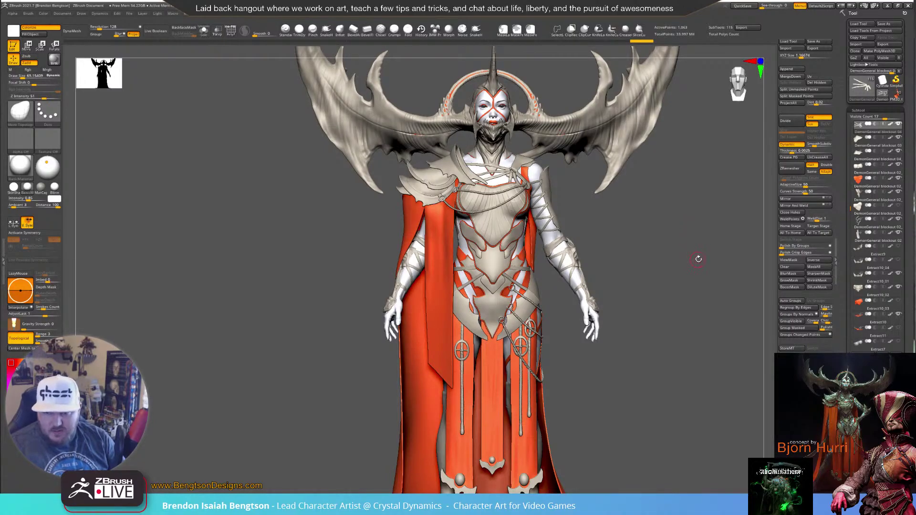
drag(699, 258, 723, 310)
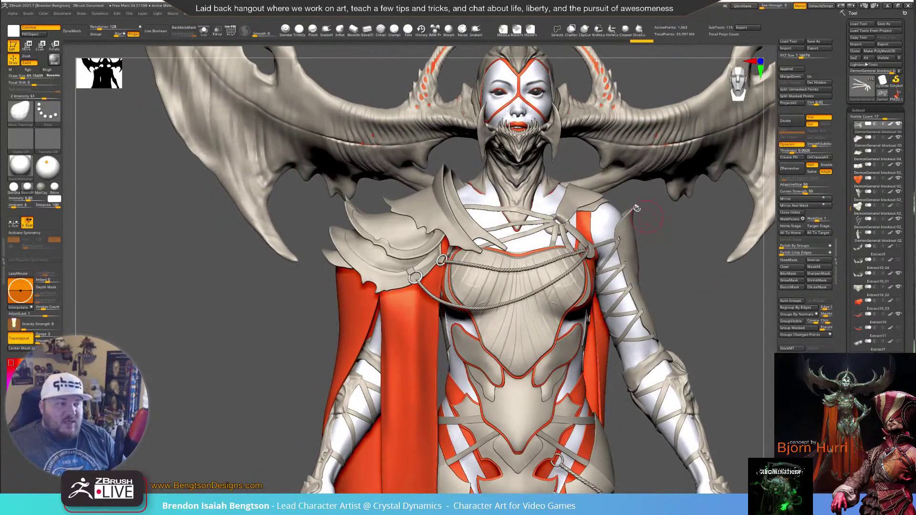
drag(674, 234, 685, 240)
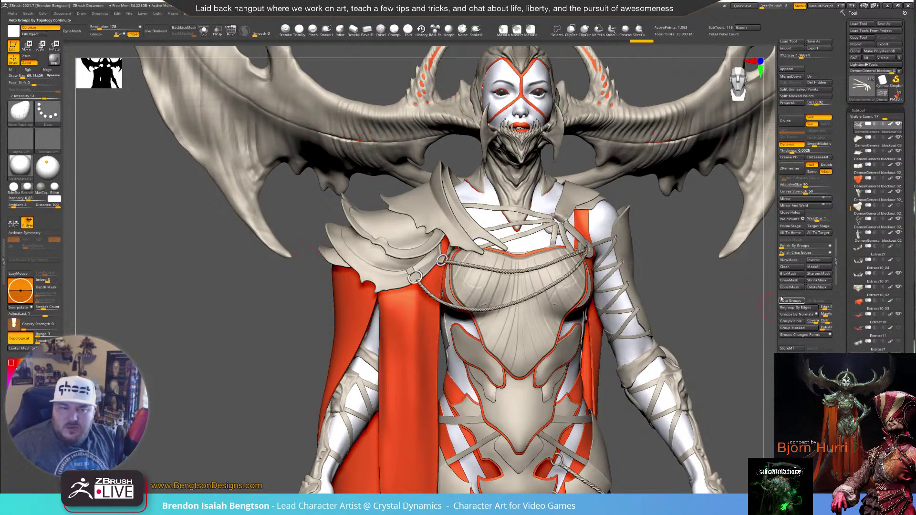
drag(721, 309, 711, 320)
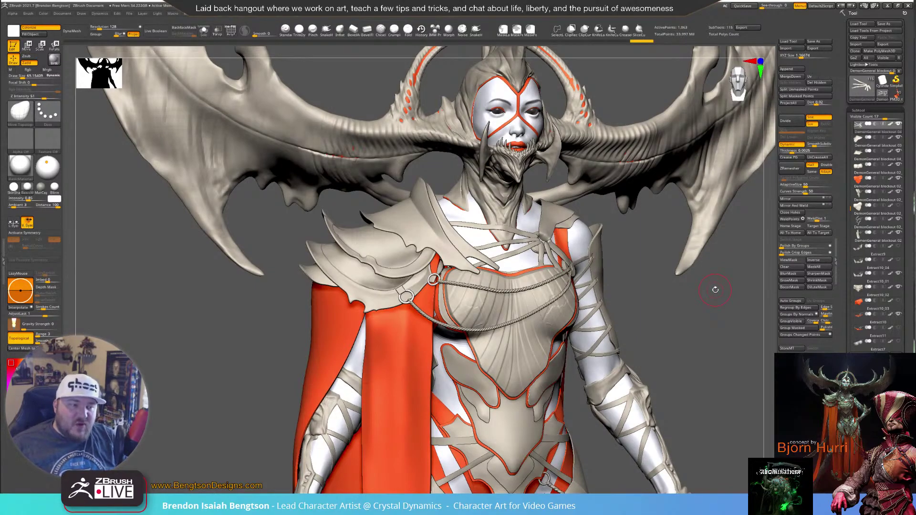
drag(712, 328, 706, 312)
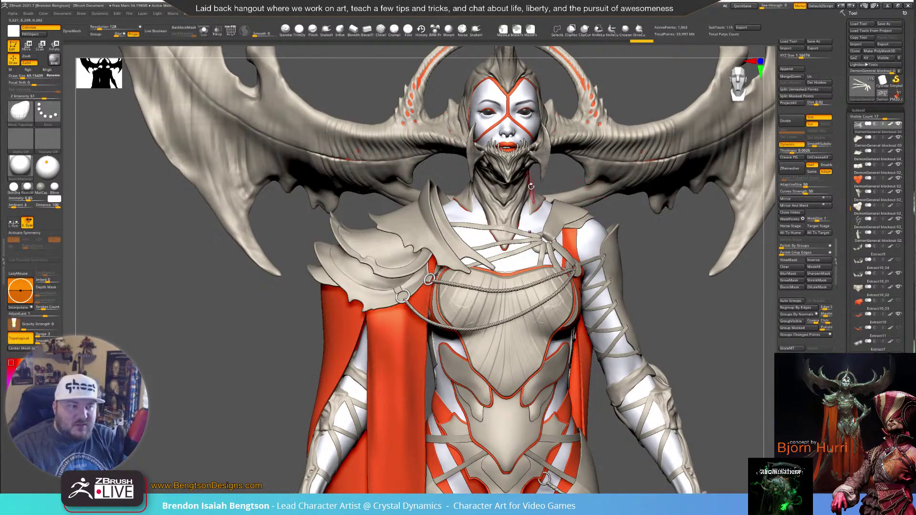
Select a plate of the layered shoulder armour and enlarge the Move Topological brush over it from a side angle
alt+click(453, 247)
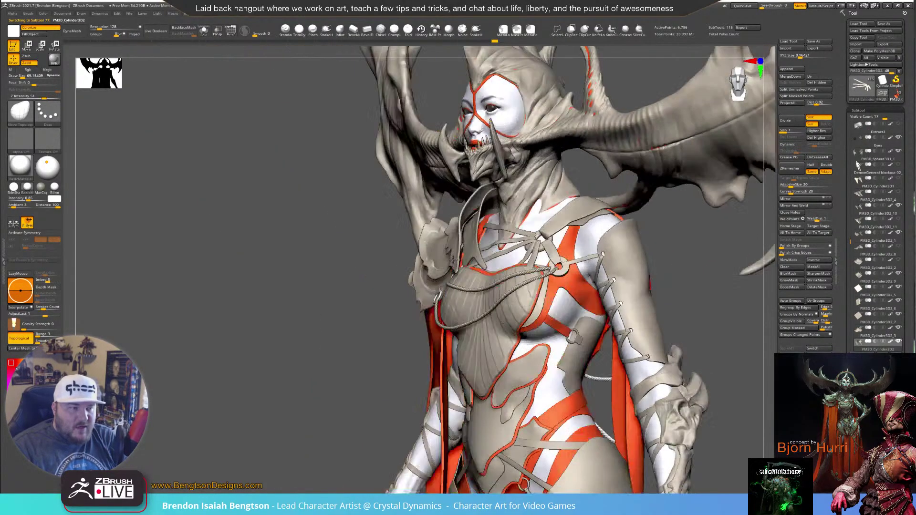
right_drag(447, 250, 457, 231)
key(space)
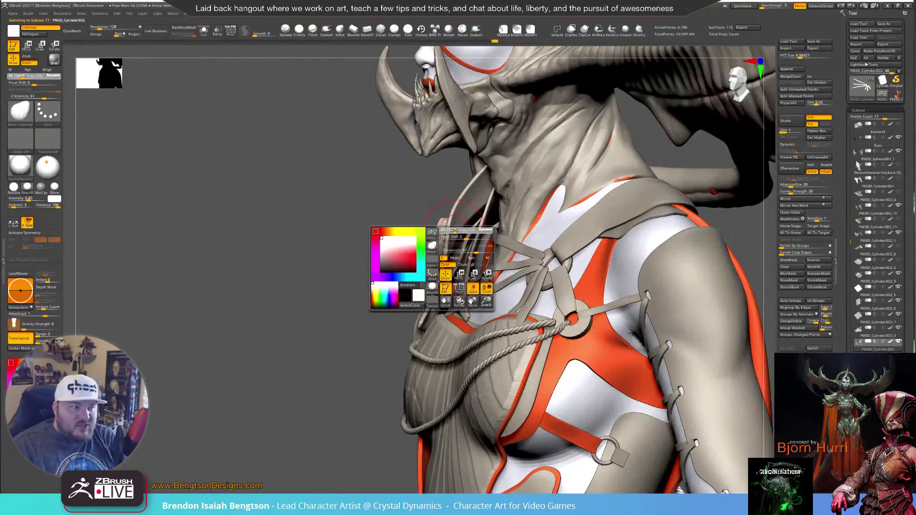
drag(458, 231, 464, 231)
mouse_move(420, 239)
right_down()
mouse_move(405, 250)
mouse_move(428, 258)
mouse_move(498, 247)
mouse_move(458, 249)
mouse_move(455, 276)
mouse_move(444, 271)
right_up()
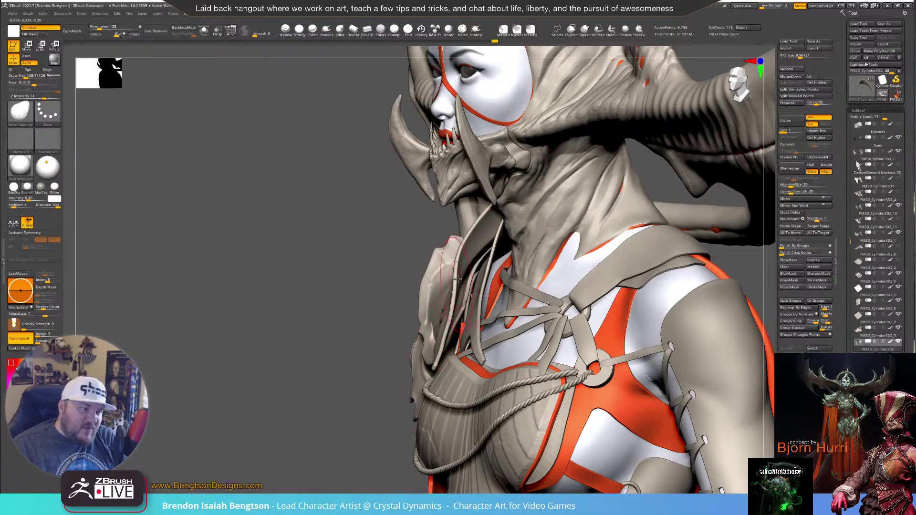
mouse_move(403, 230)
right_down()
mouse_move(407, 299)
mouse_move(399, 288)
right_up()
right_drag(401, 257, 442, 302)
key(space)
drag(455, 305, 457, 303)
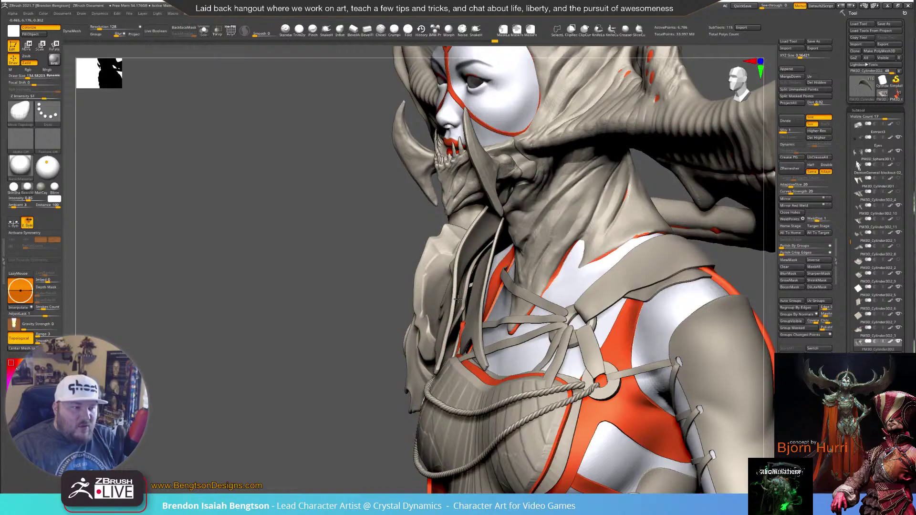
Select the raised collar plate of the shoulder armour and adjust its upper curve with a resized Move Topological brush
alt+click(455, 294)
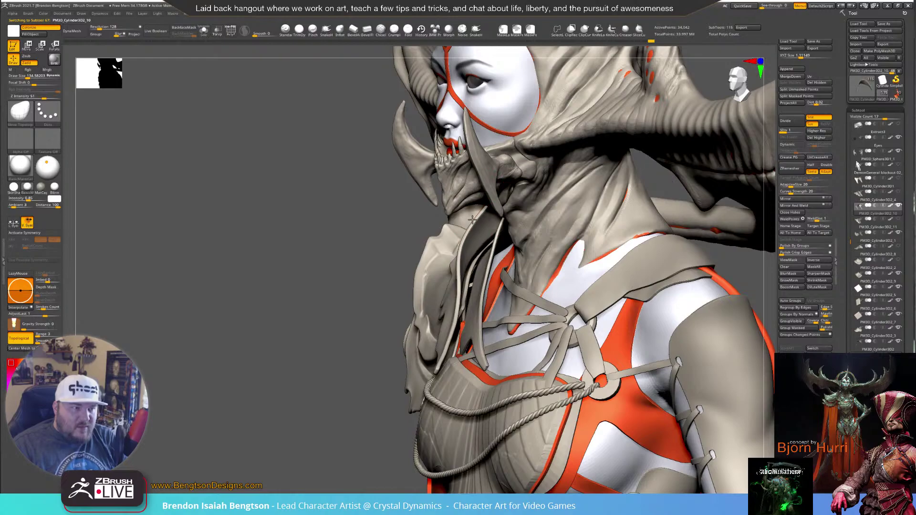
mouse_move(368, 231)
mouse_down()
mouse_move(402, 235)
mouse_move(458, 210)
mouse_up()
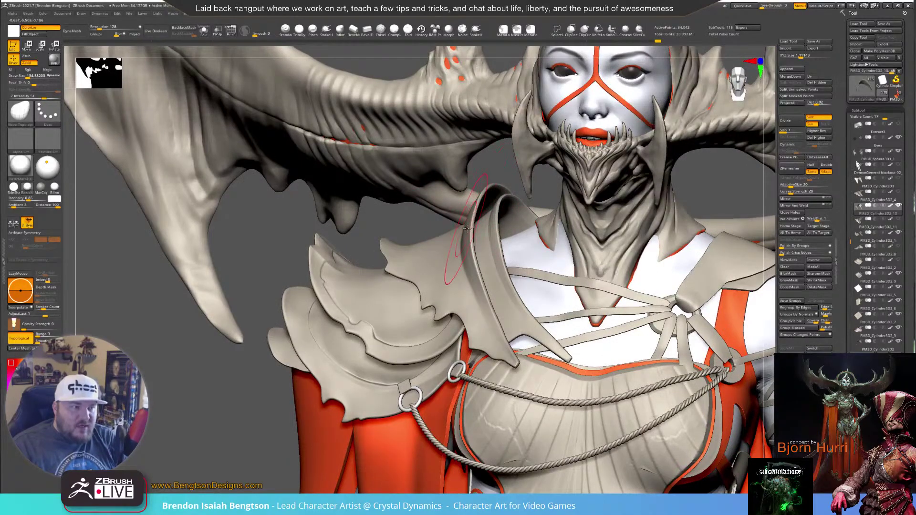
mouse_move(426, 224)
right_down()
mouse_move(456, 223)
mouse_move(472, 249)
right_up()
key(space)
drag(479, 252, 484, 254)
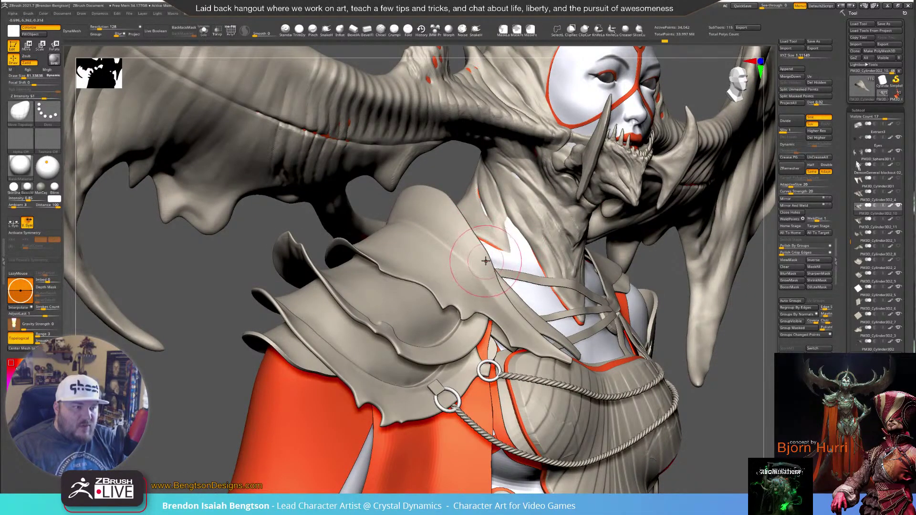
Enlarge the brush and reshape the raised collar plate's profile from both sides of the character
right_drag(455, 234, 437, 265)
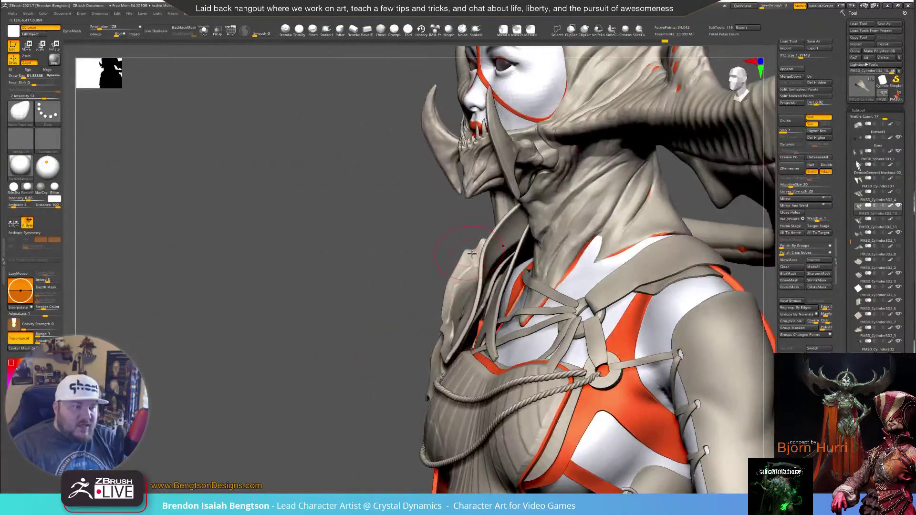
mouse_move(409, 211)
right_down()
mouse_move(420, 220)
mouse_move(383, 253)
mouse_move(451, 255)
right_up()
key(space)
drag(533, 320, 541, 321)
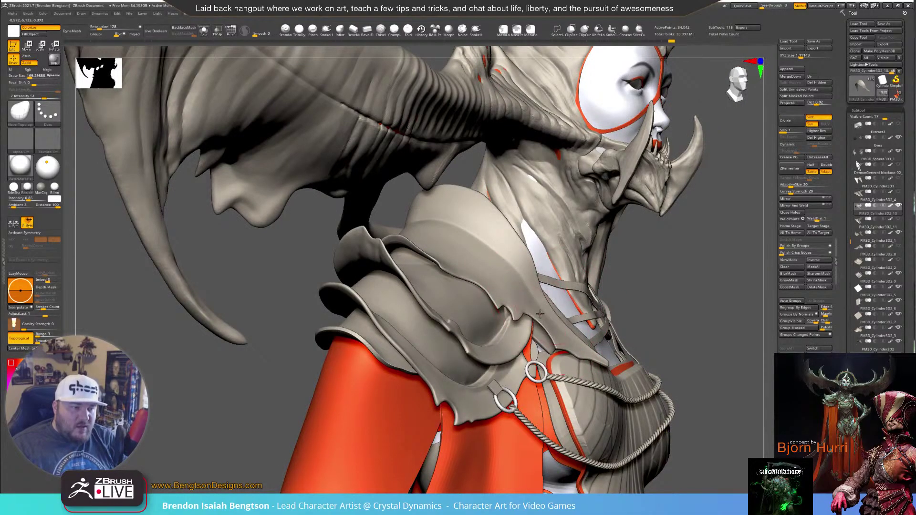
Reduce the brush size and refine the collar plate's upper edge from the three-quarter view, checking it from the front
right_drag(540, 314, 475, 246)
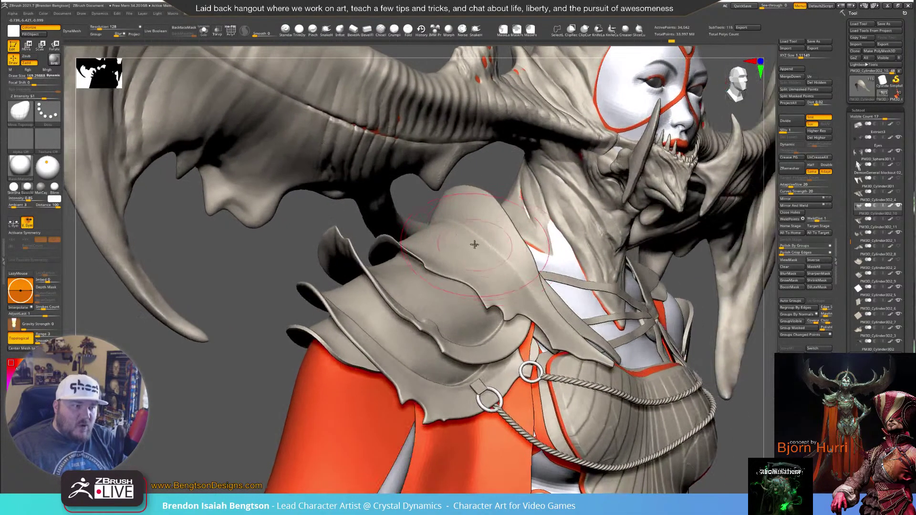
key(space)
drag(492, 243, 486, 243)
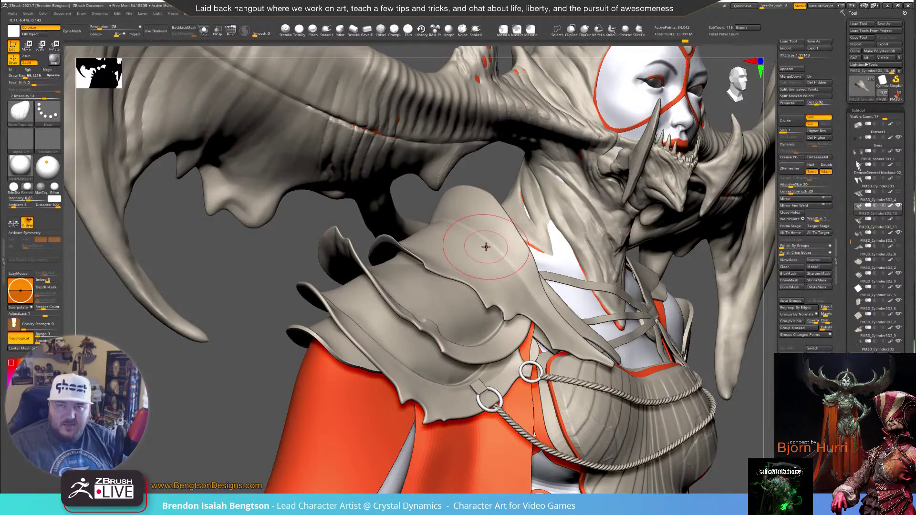
drag(493, 178, 467, 176)
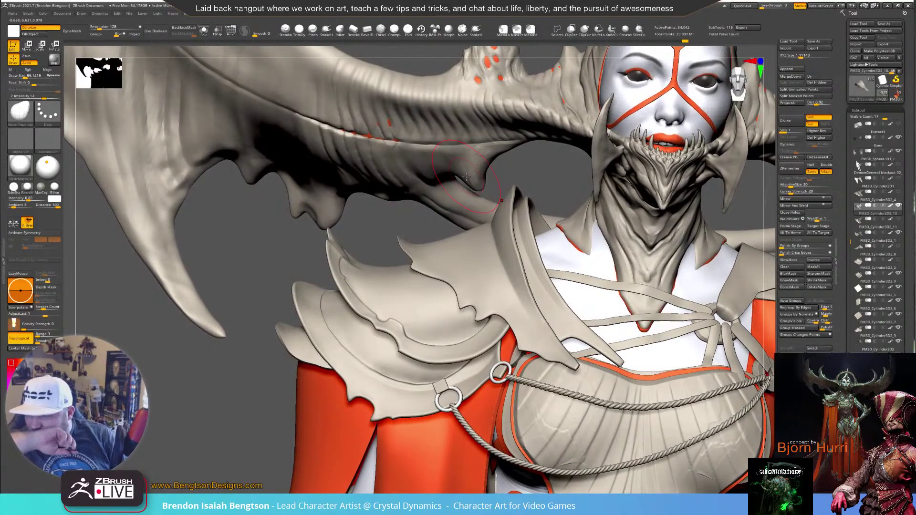
drag(553, 182, 547, 181)
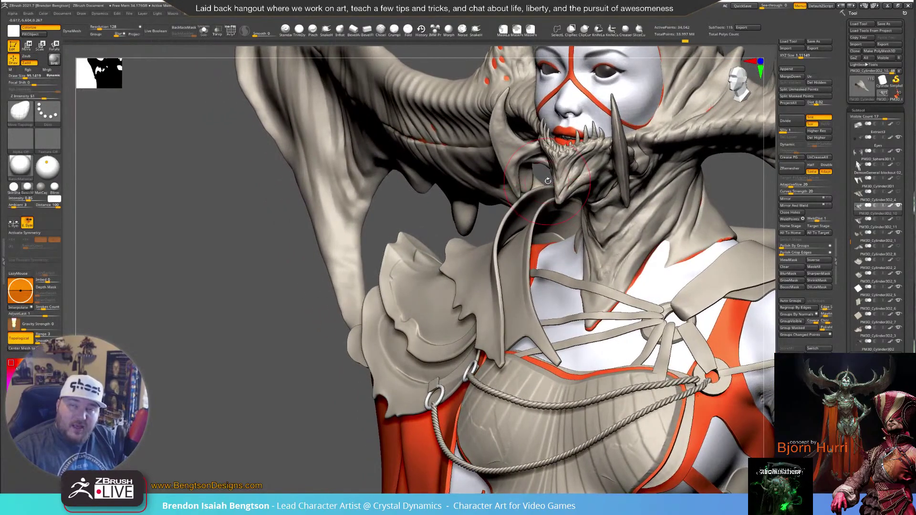
Enlarge the brush again, adjust the collar plate's sweep beside the neck from the far side, and check the overall silhouette
mouse_move(429, 219)
mouse_down()
mouse_move(448, 221)
mouse_move(414, 266)
mouse_move(425, 270)
mouse_up()
key(space)
drag(461, 356, 466, 356)
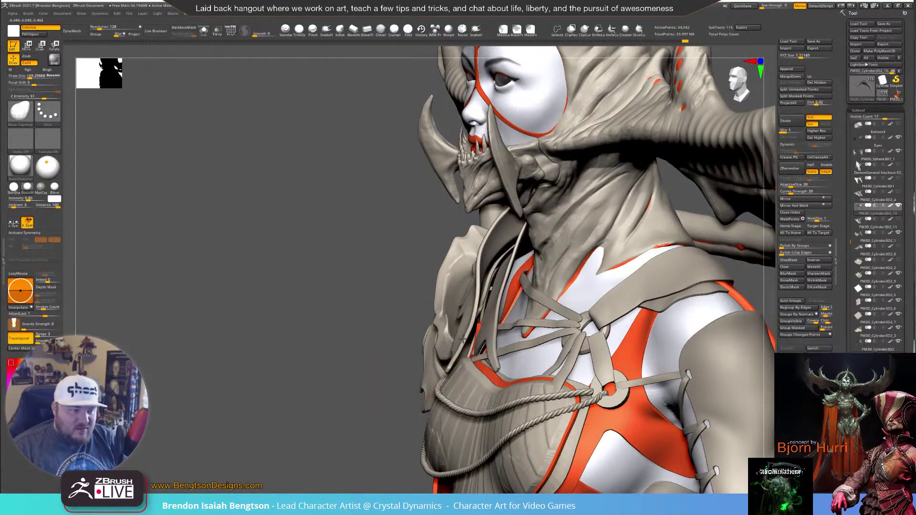
ctrl+drag(471, 310, 454, 351)
drag(365, 299, 405, 285)
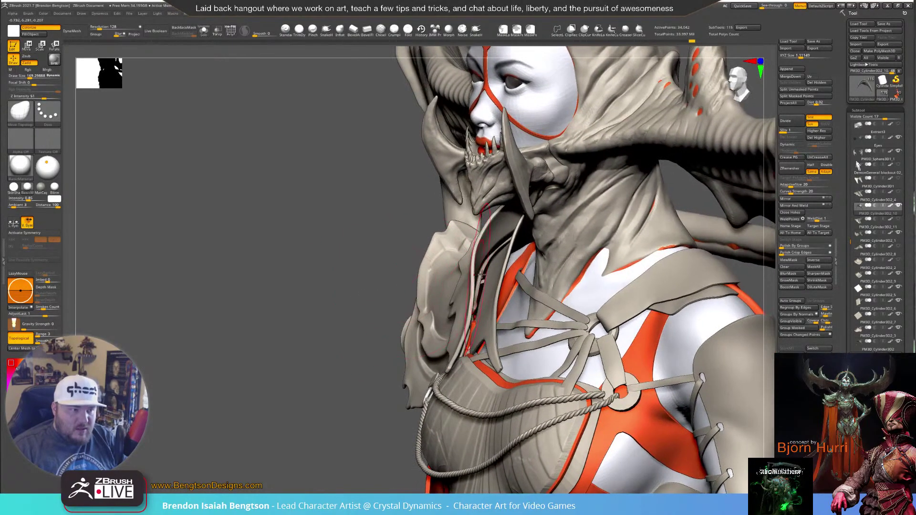
alt+drag(337, 334, 344, 305)
drag(370, 343, 347, 302)
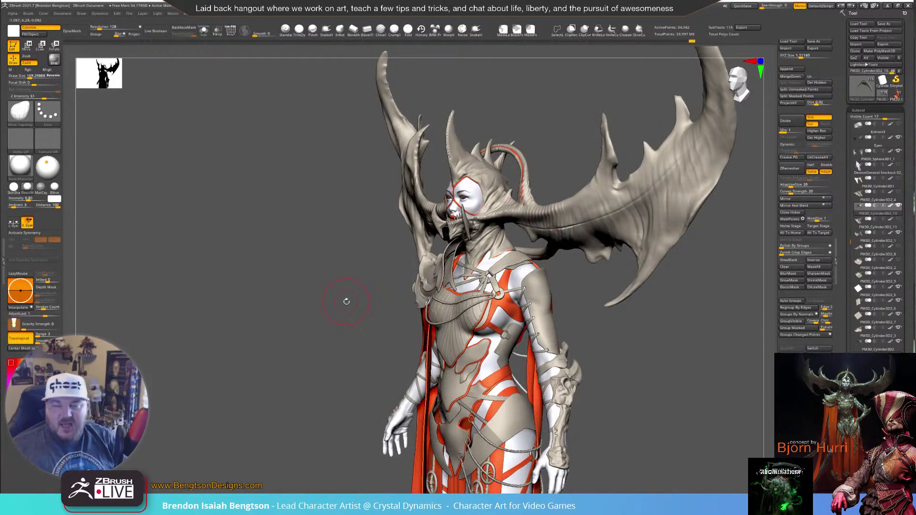
Select the second collar plate behind the raised one and reshape its front edge with Move Topological from the three-quarter view
alt+drag(337, 295, 352, 285)
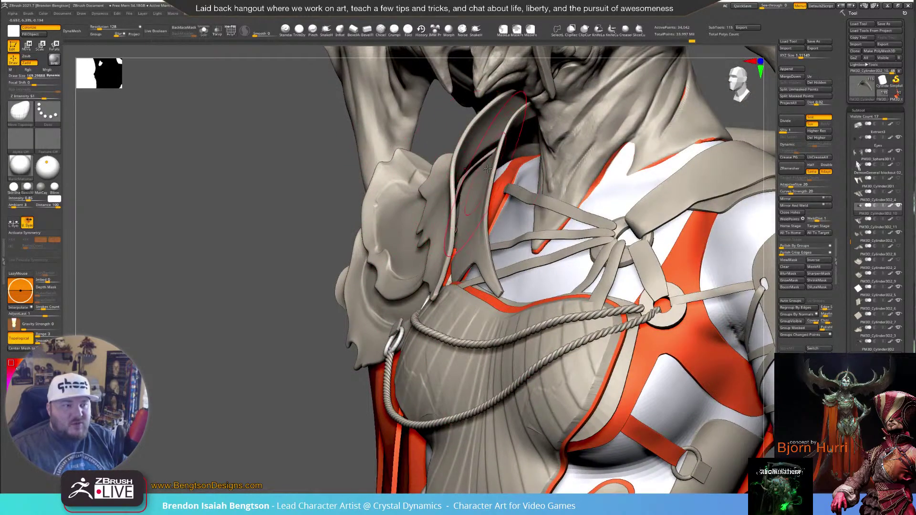
right_drag(493, 175, 466, 248)
alt+click(465, 247)
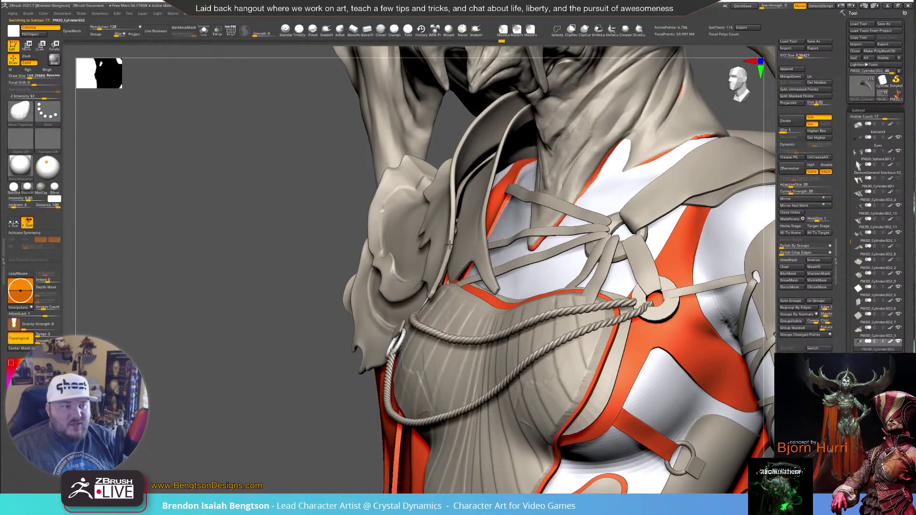
drag(456, 218, 460, 202)
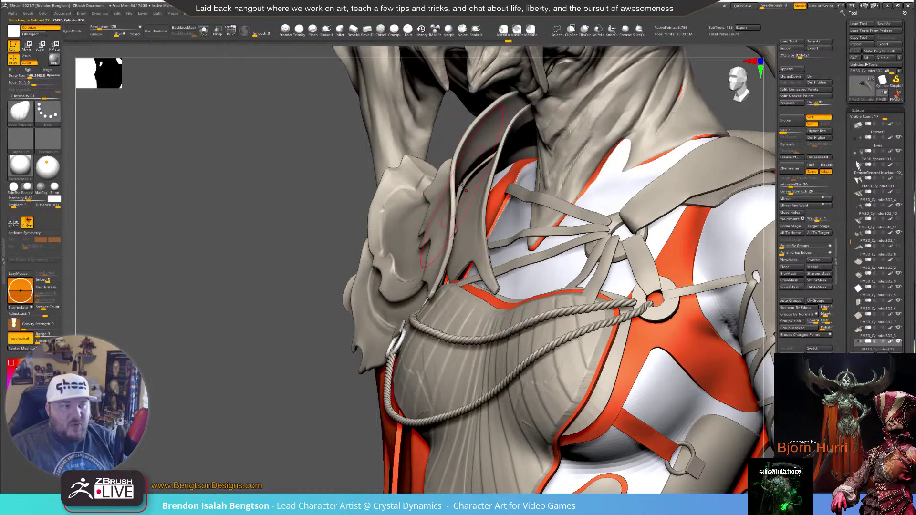
right_drag(470, 244, 471, 223)
mouse_move(473, 225)
mouse_down()
mouse_move(483, 228)
mouse_move(512, 149)
mouse_move(499, 172)
mouse_up()
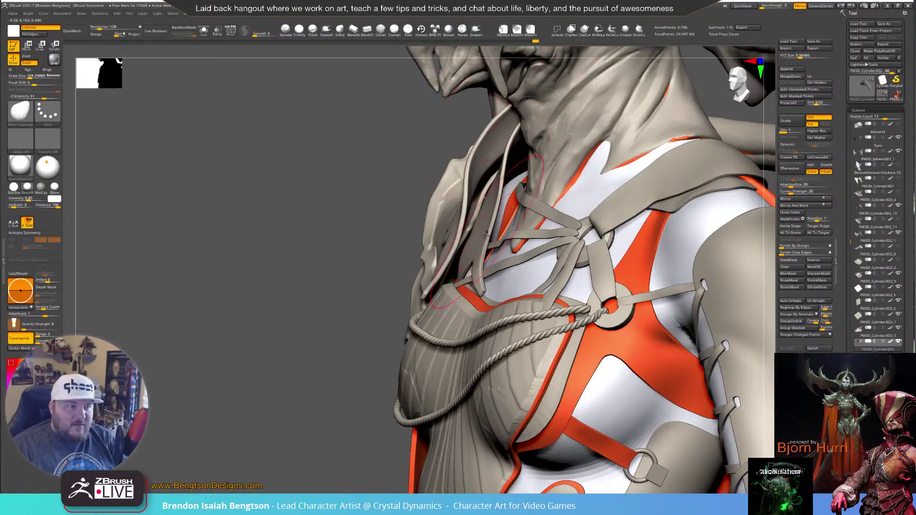
drag(478, 286, 492, 239)
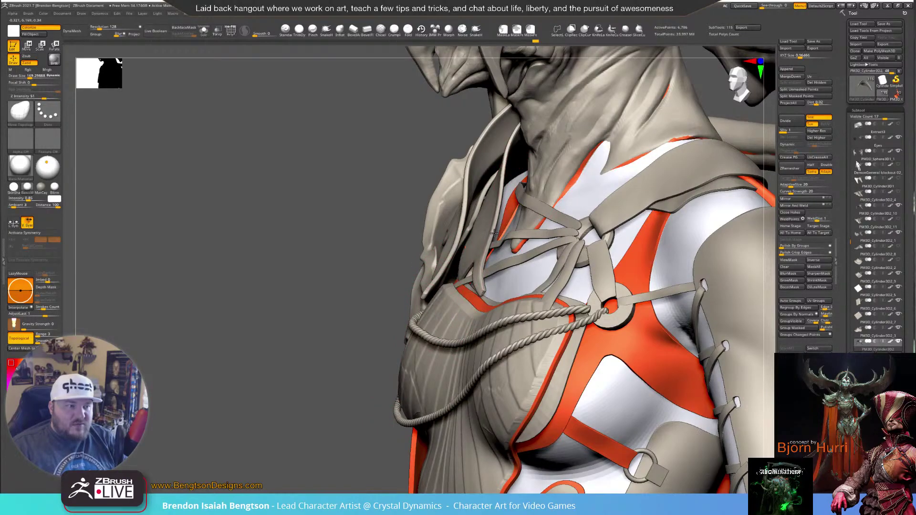
Reduce the brush size to about 104 and refine the second collar plate's curve, checking it from the side and front
mouse_move(445, 273)
right_down()
mouse_move(478, 275)
mouse_move(499, 288)
mouse_move(487, 263)
mouse_move(462, 278)
right_up()
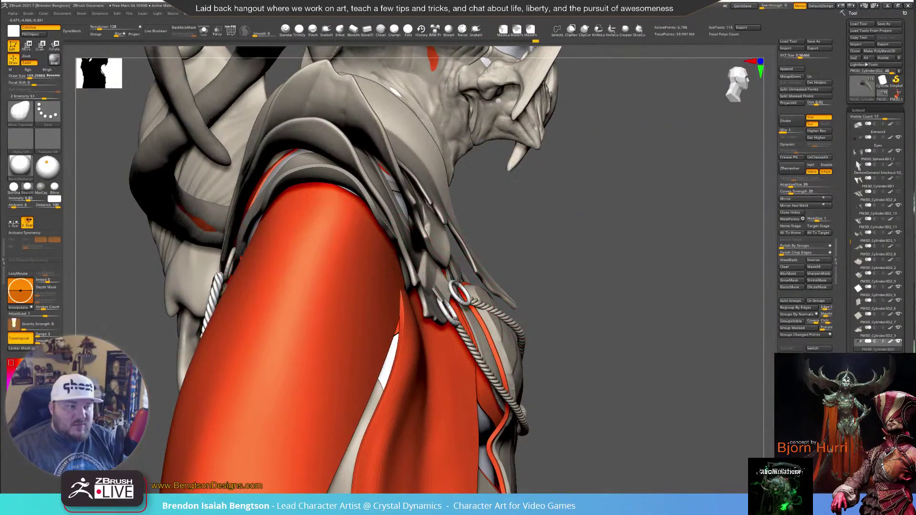
key(space)
drag(464, 279, 466, 278)
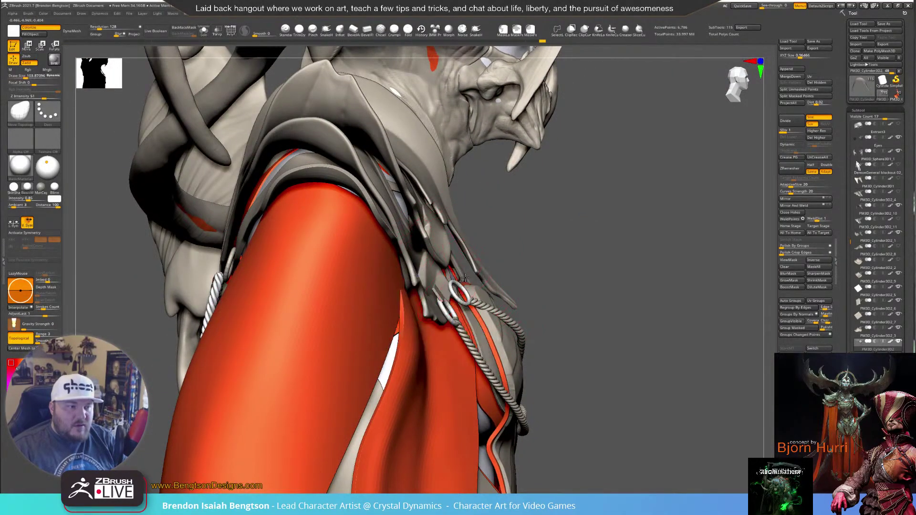
right_drag(557, 273, 492, 218)
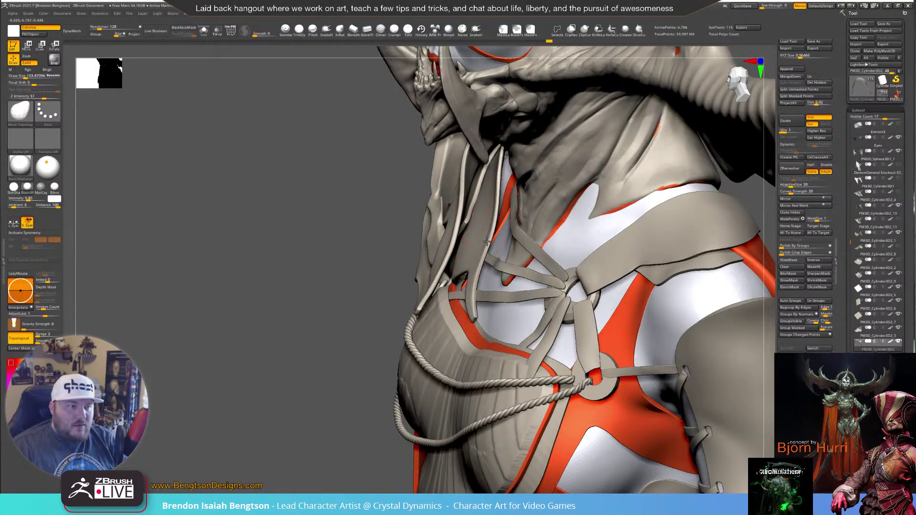
drag(482, 222, 468, 237)
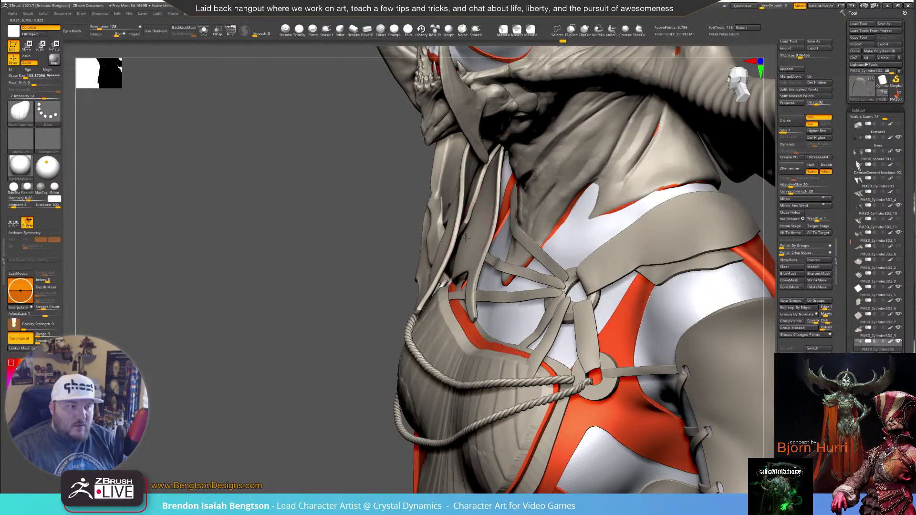
mouse_move(452, 242)
right_down()
mouse_move(459, 265)
mouse_move(483, 282)
mouse_move(478, 270)
right_up()
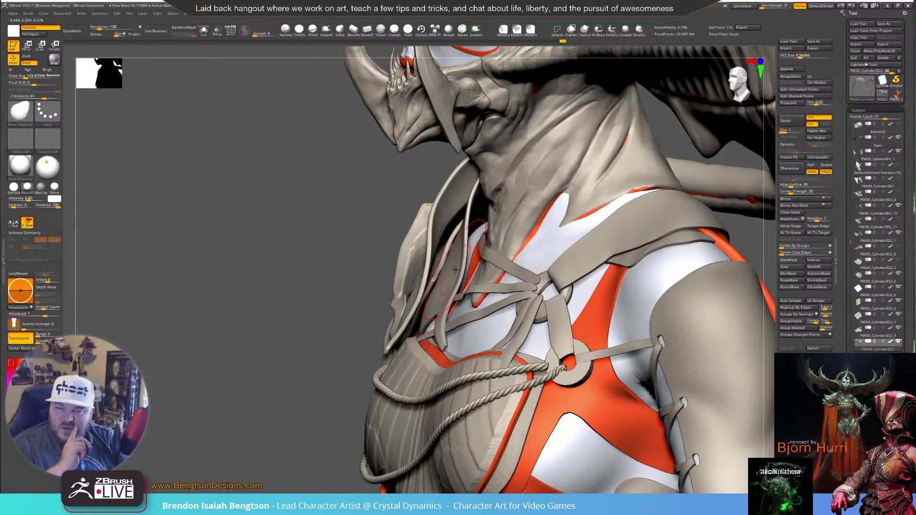
Enlarge the brush to about 151, select the adjoining shoulder plate, and adjust its fit beneath the collar plates from above and behind
right_drag(448, 171, 446, 168)
right_drag(379, 203, 476, 224)
key(space)
drag(401, 189, 412, 189)
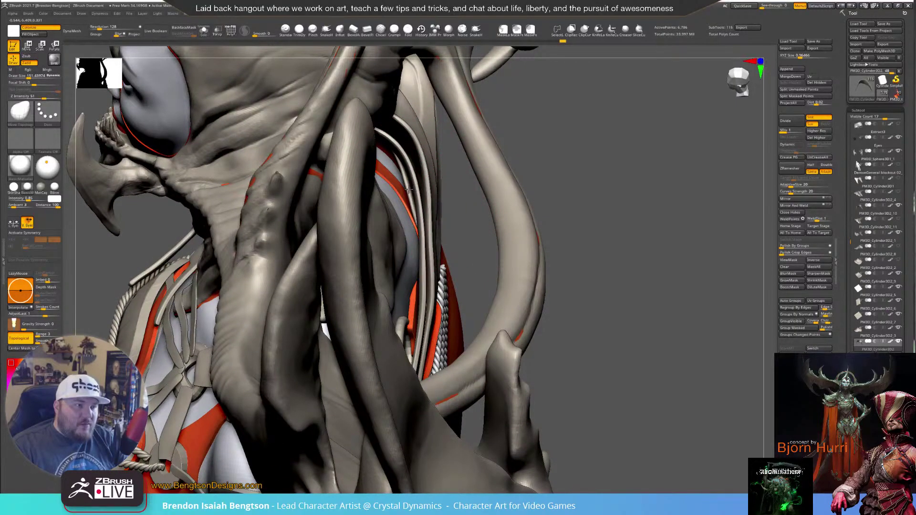
alt+click(409, 190)
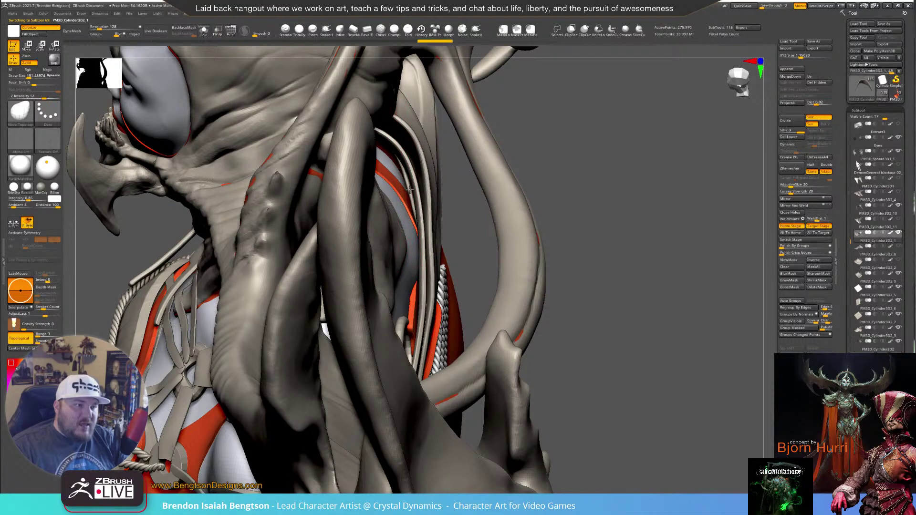
drag(461, 224, 437, 207)
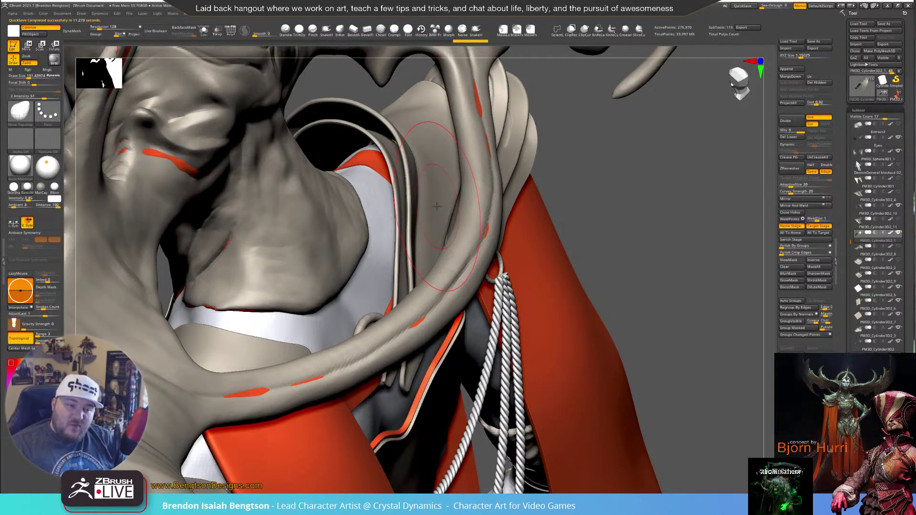
drag(652, 229, 608, 175)
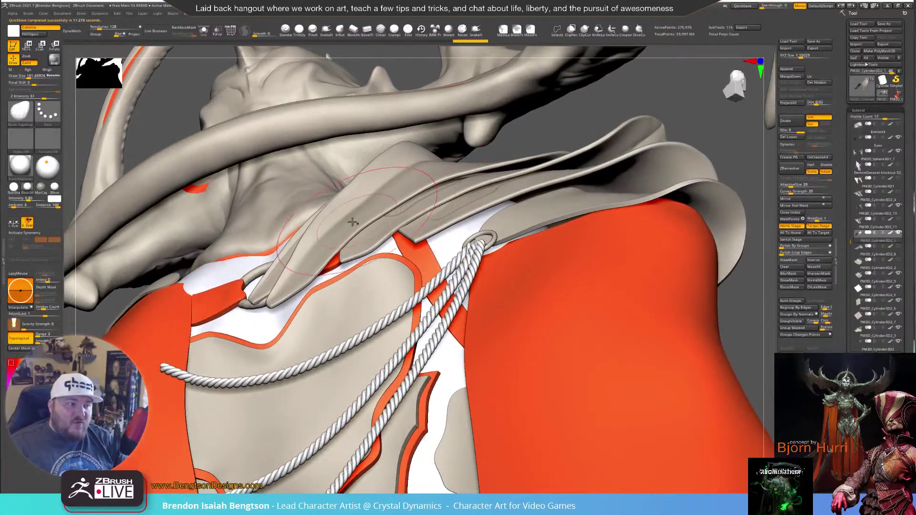
key(ctrl)
drag(415, 213, 415, 215)
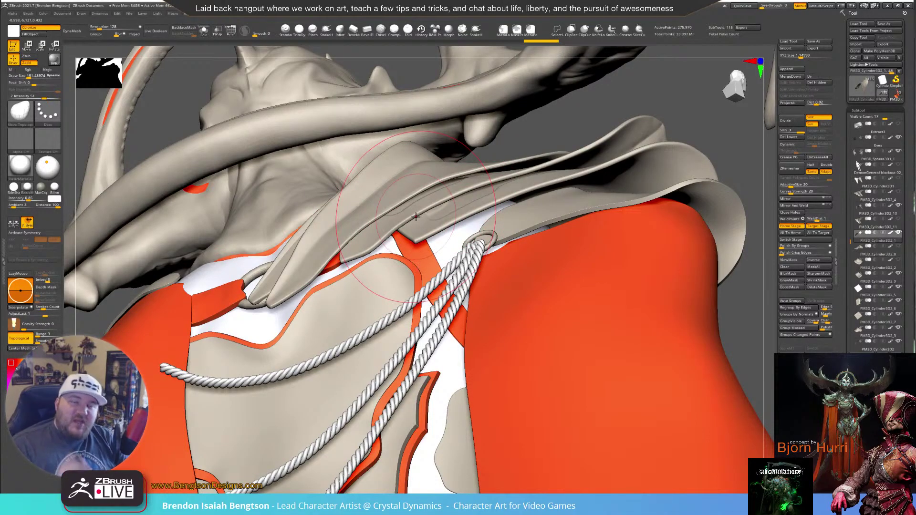
drag(556, 138, 353, 233)
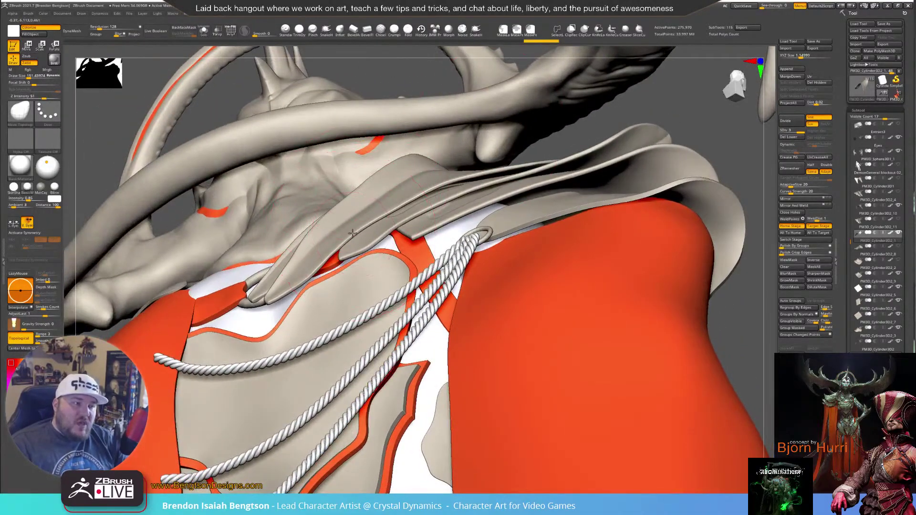
Select the raised collar plate, reduce the brush size to about 99, and adjust the plate's back section beside the neck
alt+click(352, 230)
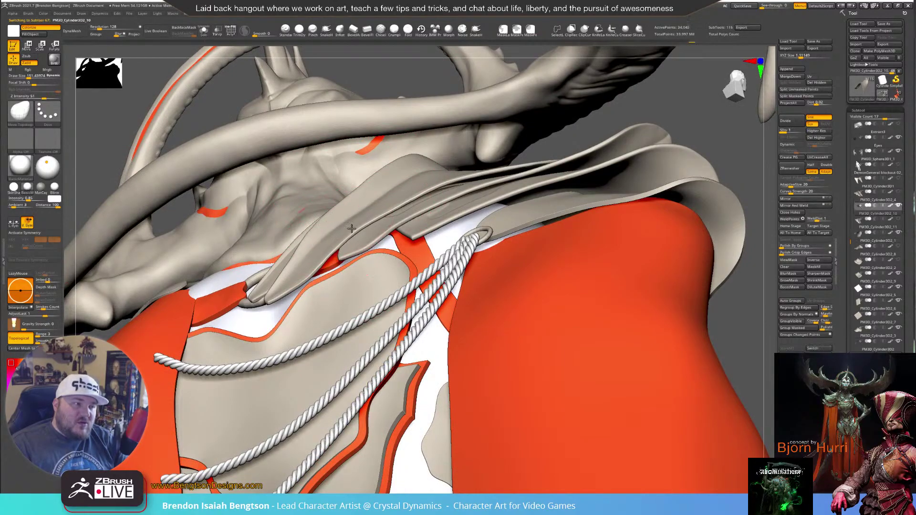
key(space)
drag(405, 204, 400, 203)
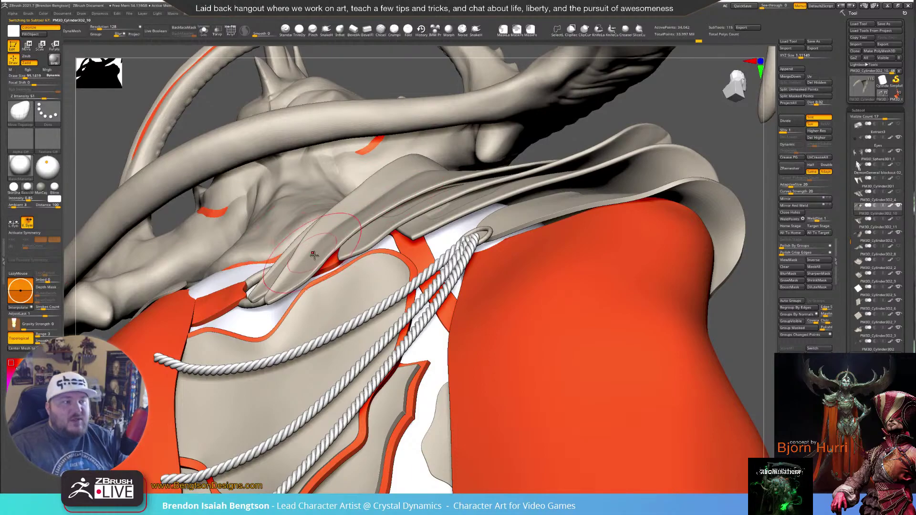
mouse_move(349, 232)
mouse_down()
mouse_move(375, 196)
mouse_move(354, 209)
mouse_move(360, 198)
mouse_up()
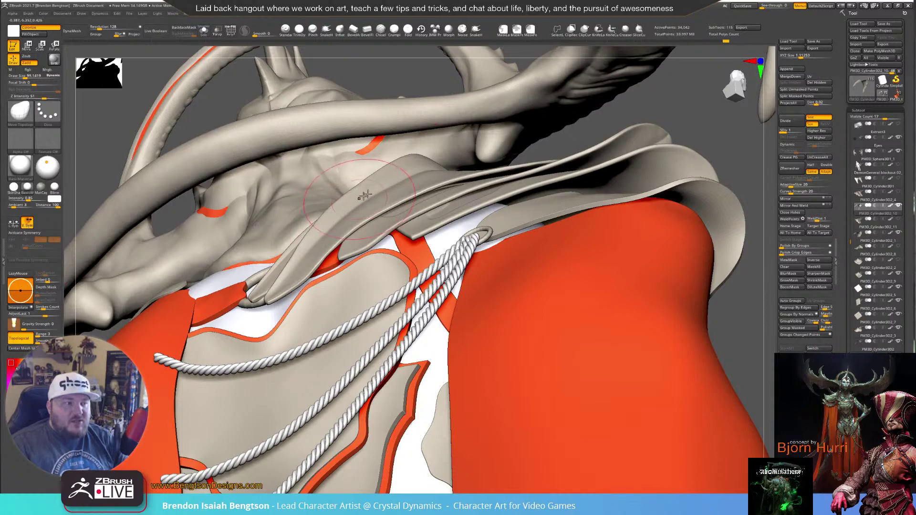
drag(383, 185, 381, 186)
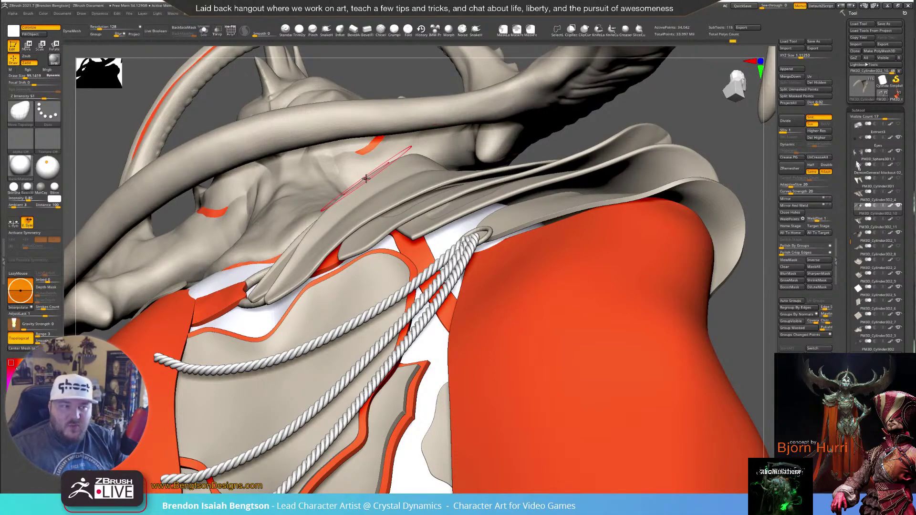
drag(677, 110, 640, 108)
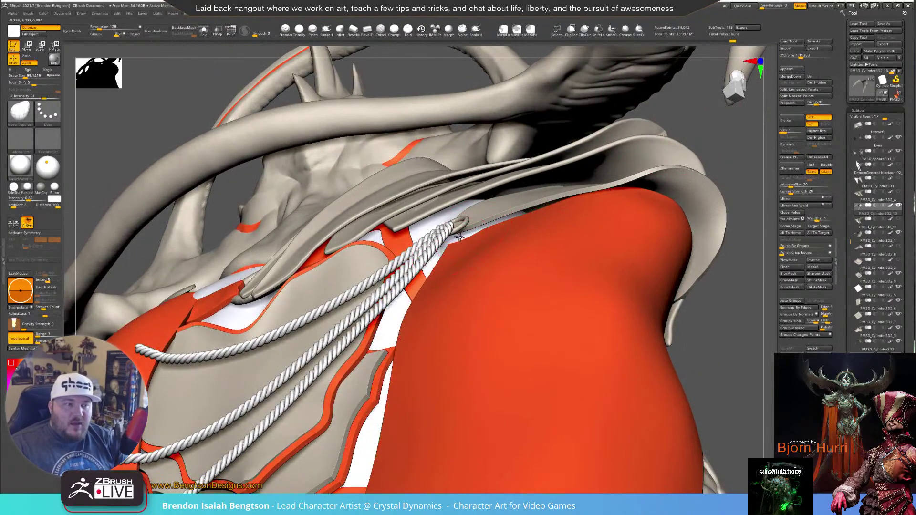
Return to the front, reselect the second collar plate, and adjust its front edge with the brush size reduced to about 90
alt+click(459, 235)
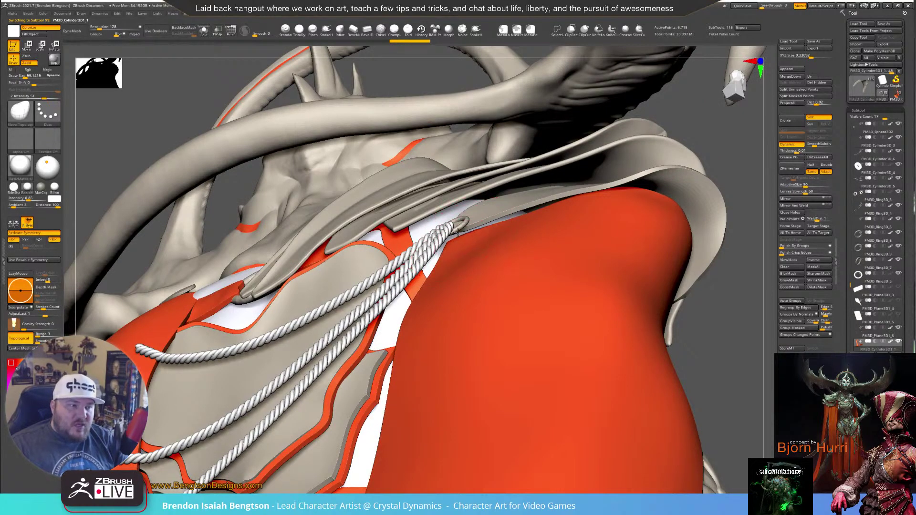
alt+drag(739, 148, 700, 211)
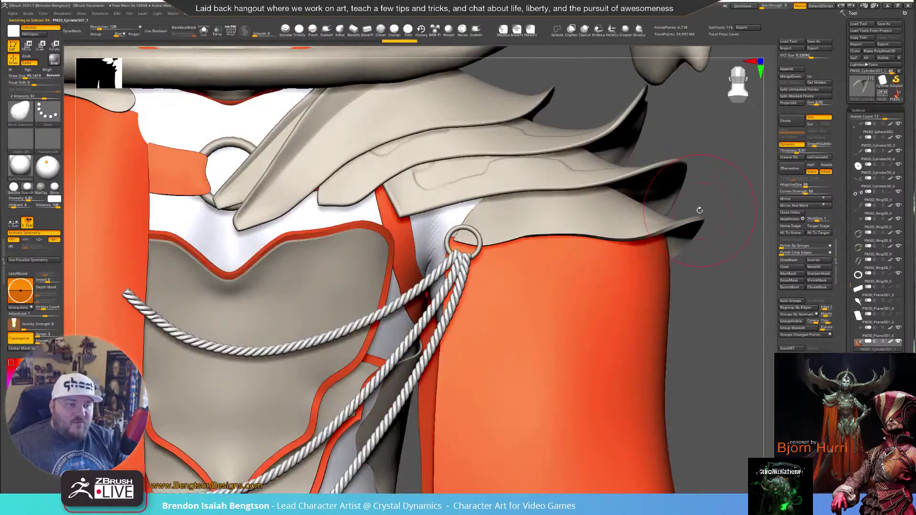
alt+right_drag(315, 260, 439, 374)
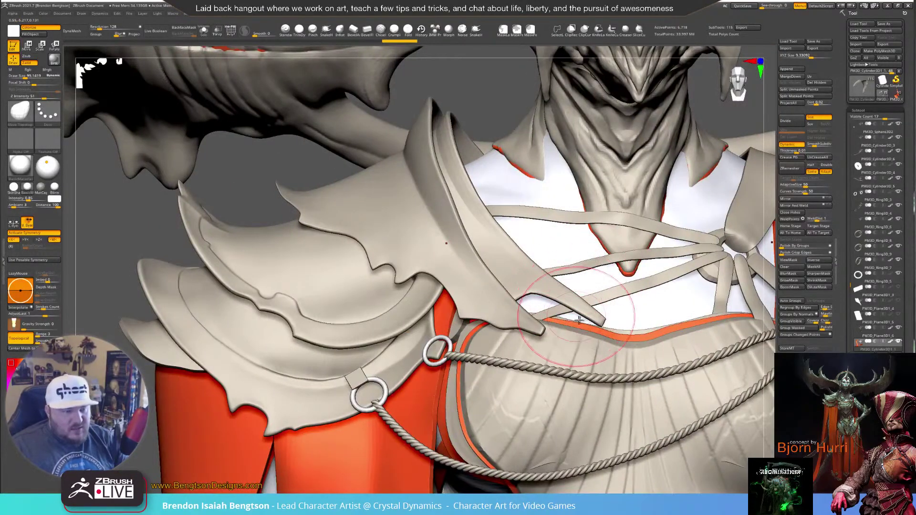
right_drag(579, 319, 559, 299)
key(space)
drag(559, 299, 562, 300)
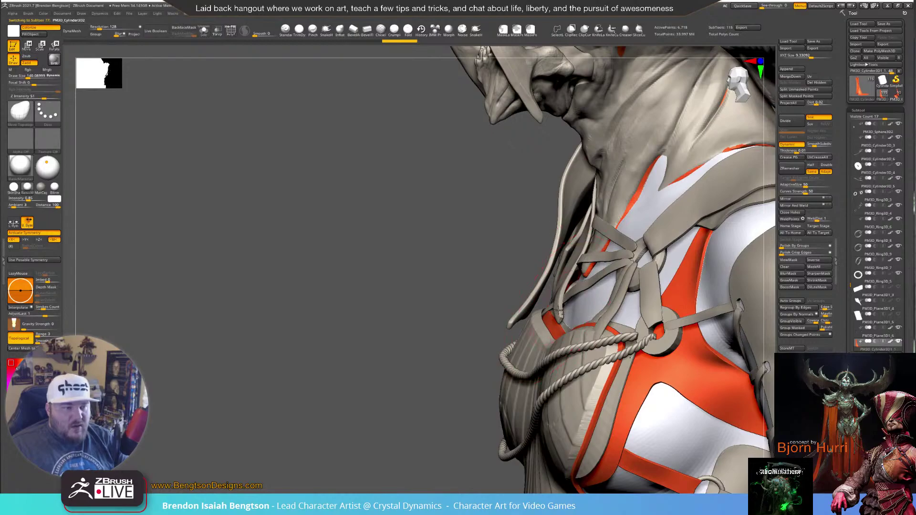
key(space)
mouse_move(562, 301)
mouse_down()
mouse_move(550, 301)
mouse_move(566, 286)
mouse_up()
drag(461, 241, 487, 216)
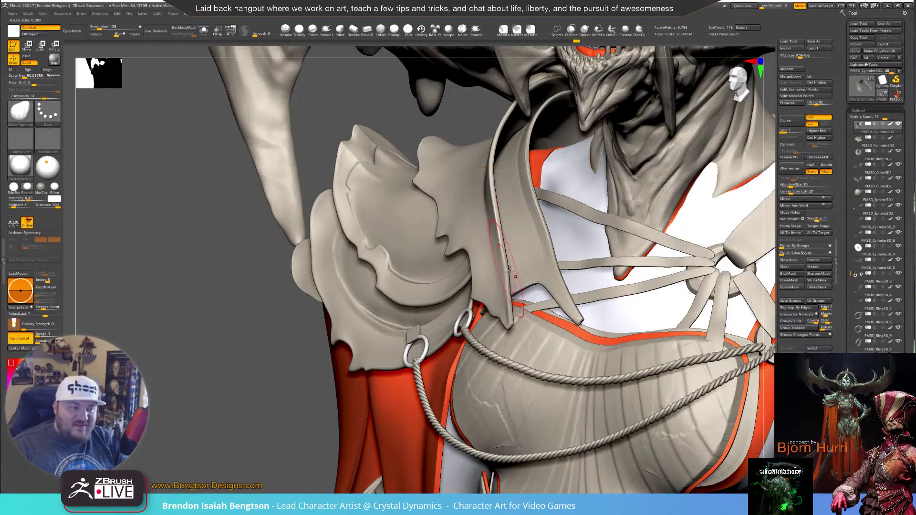
right_drag(542, 257, 530, 243)
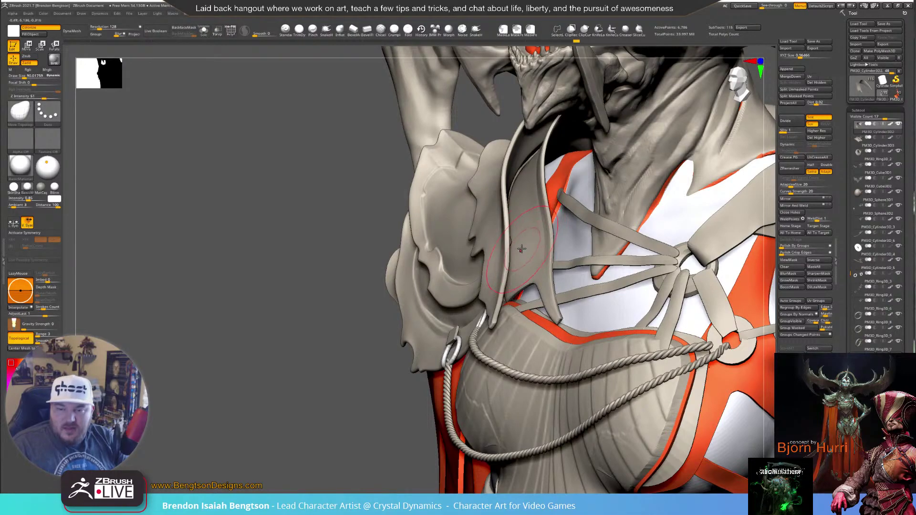
mouse_move(522, 258)
right_down()
mouse_move(546, 251)
mouse_move(532, 296)
right_up()
Bring up the concept art beside the full figure, enlarge it, and compare the overall silhouette and shoulder armour
alt+drag(197, 404, 154, 173)
alt+drag(327, 333, 165, 263)
alt+drag(556, 277, 531, 259)
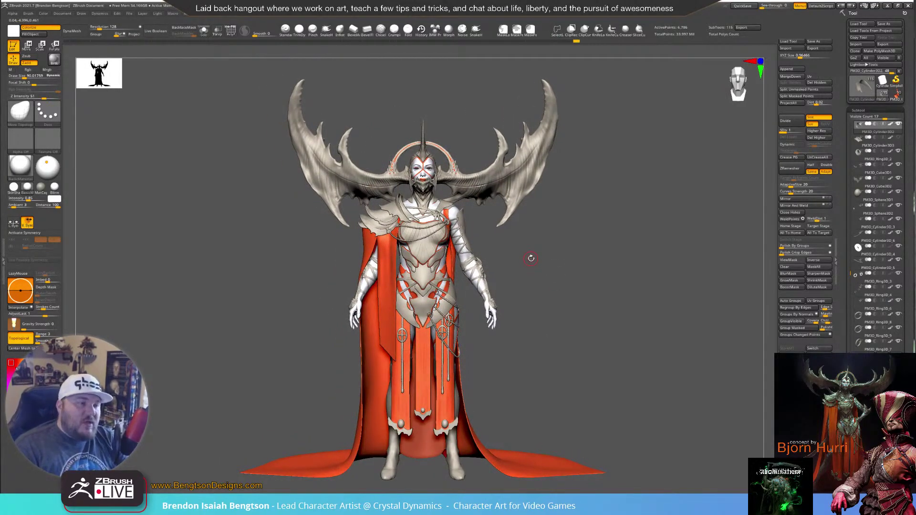
mouse_move(538, 258)
mouse_down()
mouse_move(554, 259)
mouse_move(544, 256)
mouse_up()
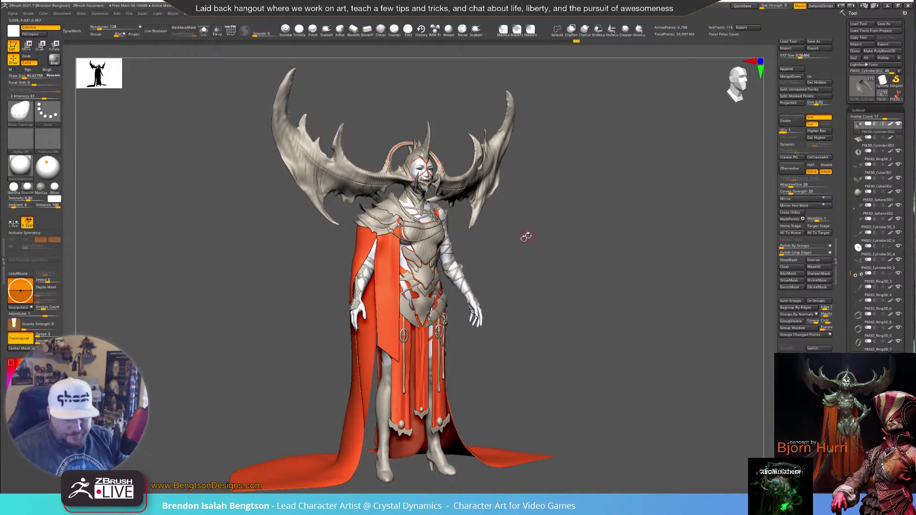
mouse_move(457, 505)
click(444, 488)
scroll(766, 316, down, 6)
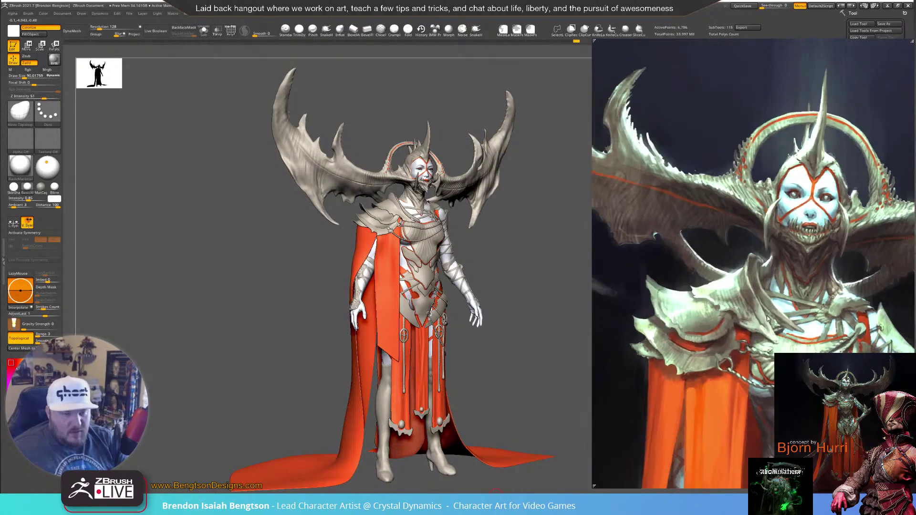
scroll(772, 317, down, 3)
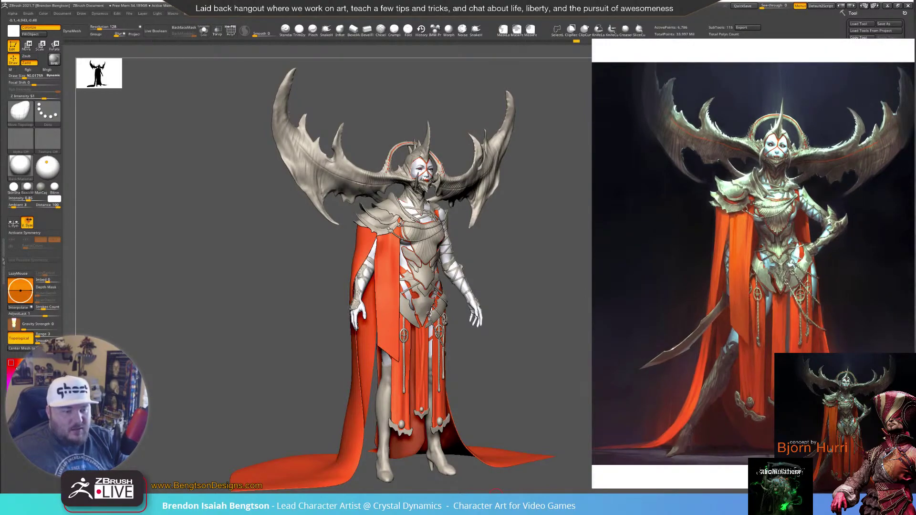
drag(592, 487, 536, 470)
drag(664, 369, 677, 382)
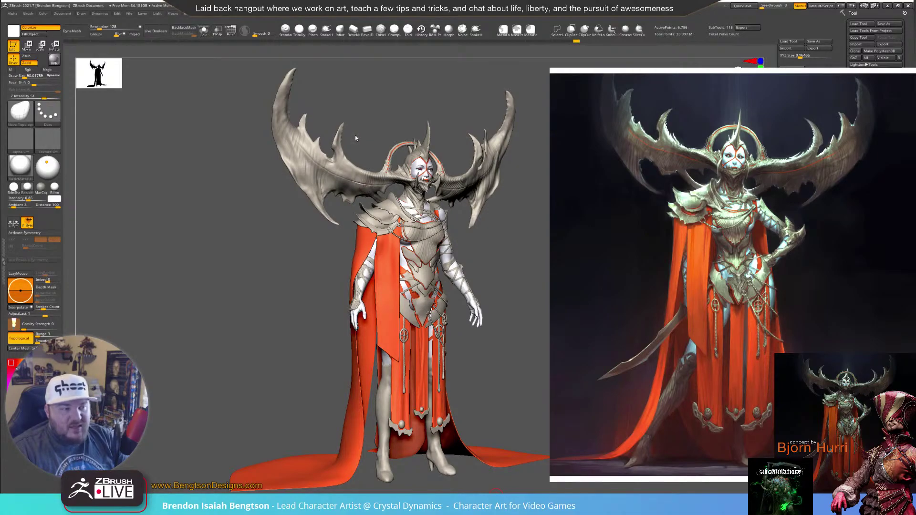
Examine the full figure from the front, focusing on the shoulder armour and chest straps up close
drag(511, 205, 497, 256)
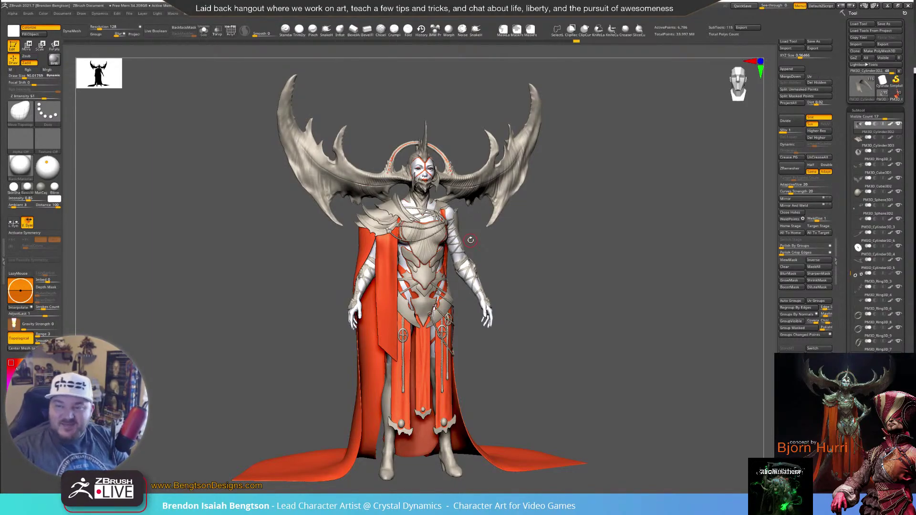
drag(518, 262, 526, 273)
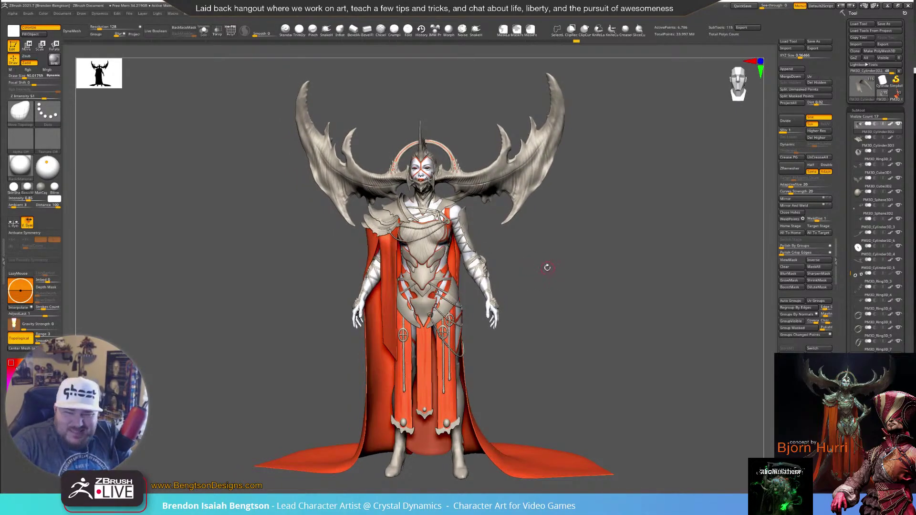
alt+drag(563, 271, 583, 222)
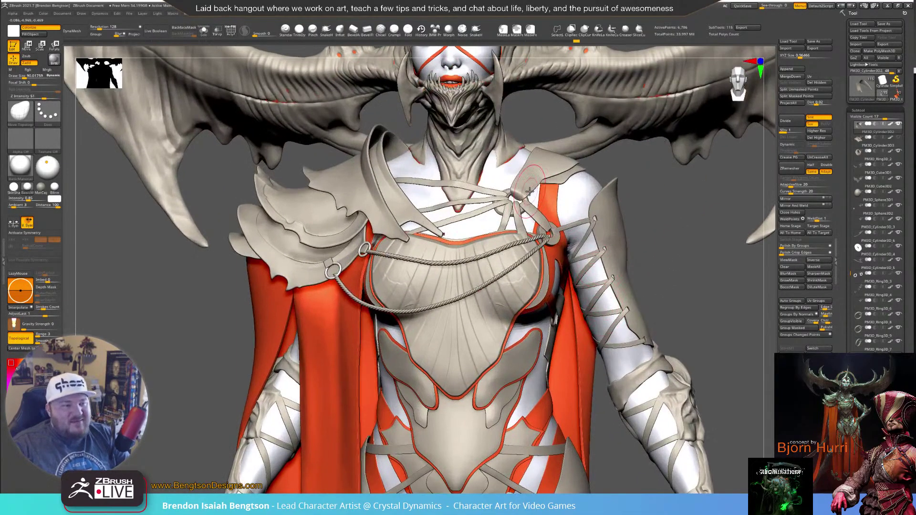
Isolate the inner raised collar plate and bend its narrow front prong outward using a transpose line placed along it
right_drag(407, 197, 400, 248)
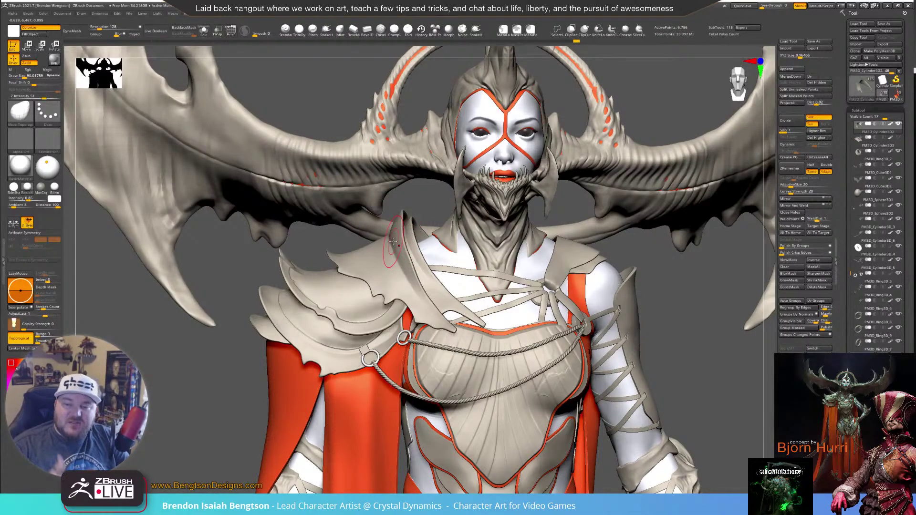
right_drag(407, 267, 483, 347)
key(f)
key(alt+s)
right_drag(466, 315, 466, 282)
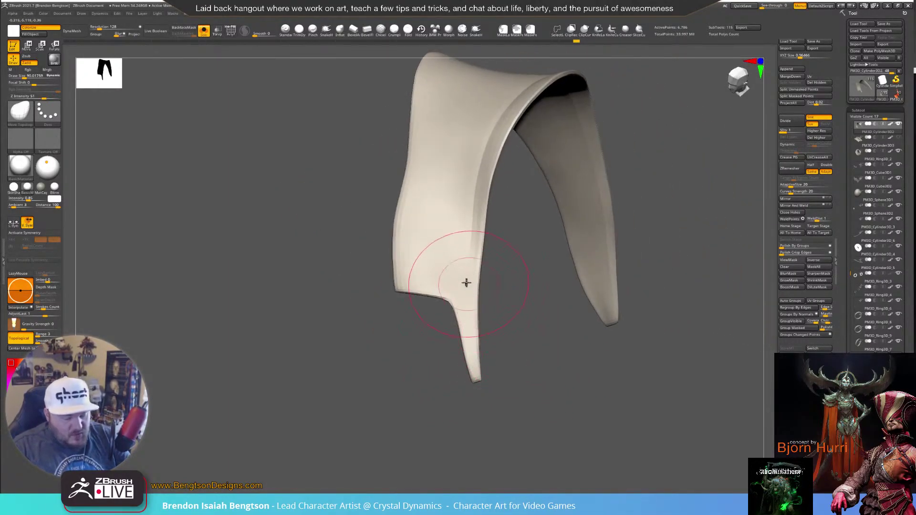
key(w)
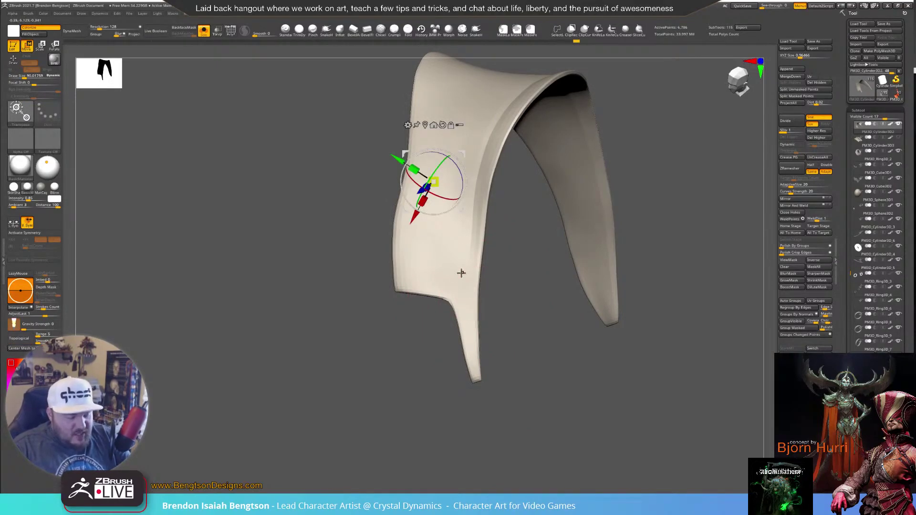
key(y)
drag(465, 248, 476, 380)
right_drag(547, 371, 489, 378)
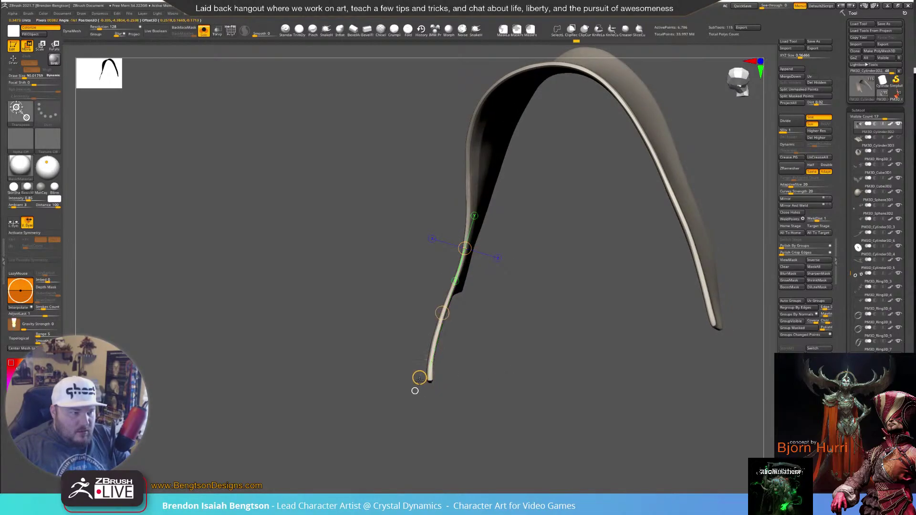
drag(427, 380, 418, 377)
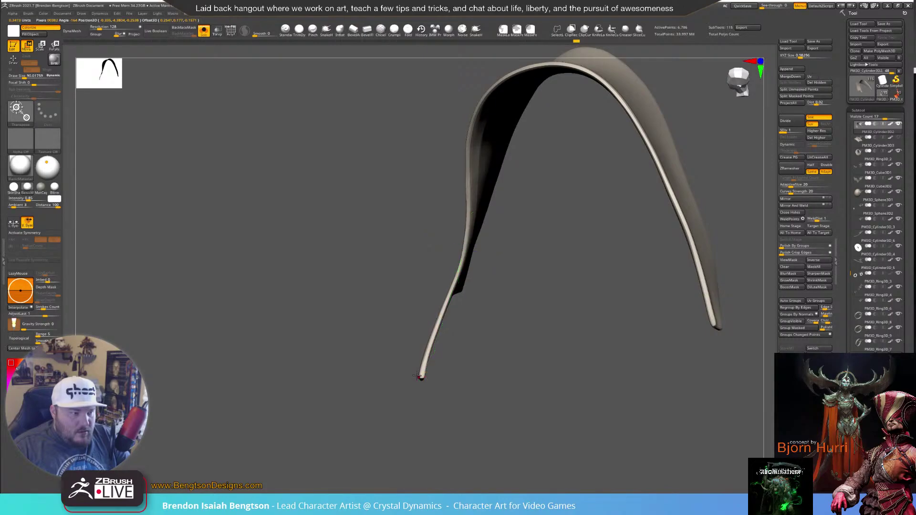
Return to the sculpting brush, reduce its size to about 15, and adjust the notch corner beside the collar plate's prong
key(q)
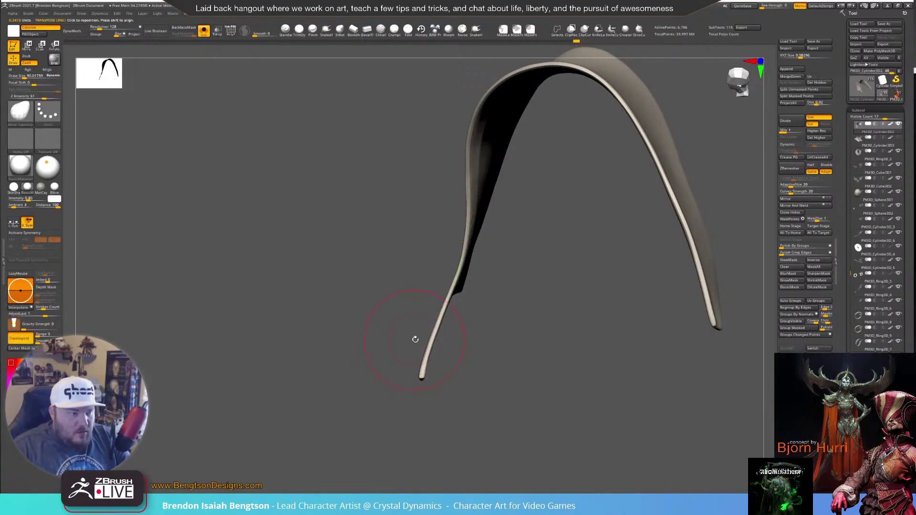
key(s)
mouse_move(424, 342)
mouse_down()
mouse_move(445, 361)
mouse_move(421, 376)
mouse_move(521, 397)
mouse_move(499, 391)
mouse_move(545, 362)
mouse_move(514, 304)
mouse_move(695, 286)
mouse_move(680, 260)
mouse_move(692, 285)
mouse_move(683, 284)
mouse_up()
key(s)
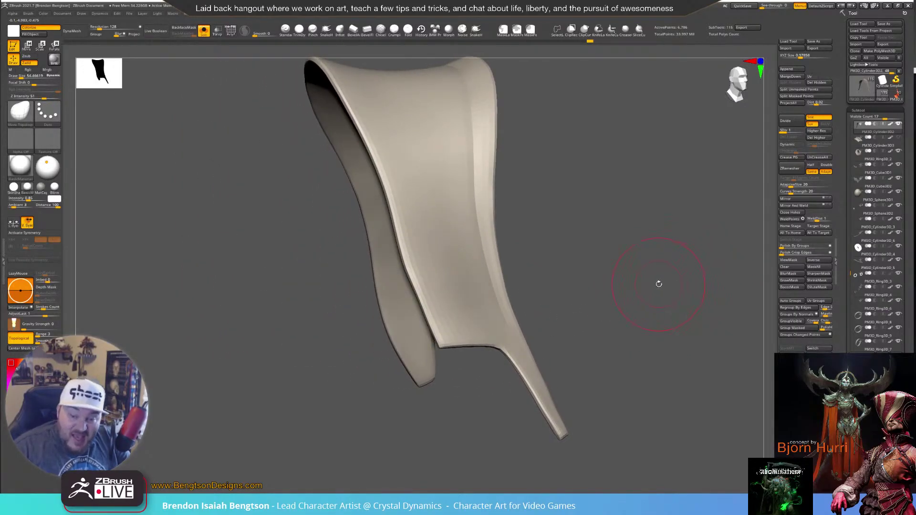
drag(635, 270, 621, 268)
mouse_move(569, 344)
mouse_down()
mouse_move(497, 329)
mouse_move(490, 339)
mouse_up()
key(space)
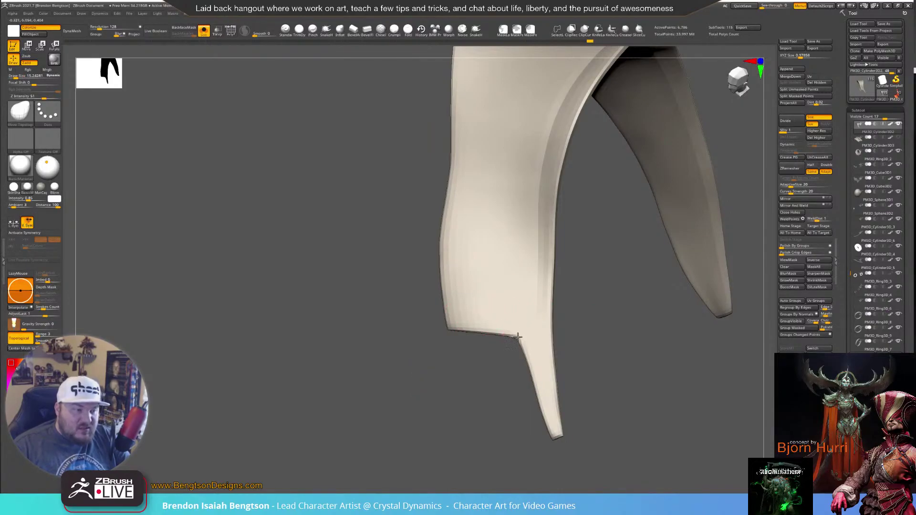
mouse_move(523, 333)
mouse_down()
mouse_move(516, 328)
mouse_move(521, 336)
mouse_up()
mouse_move(518, 342)
right_down()
mouse_move(567, 336)
mouse_move(516, 320)
mouse_move(569, 324)
right_up()
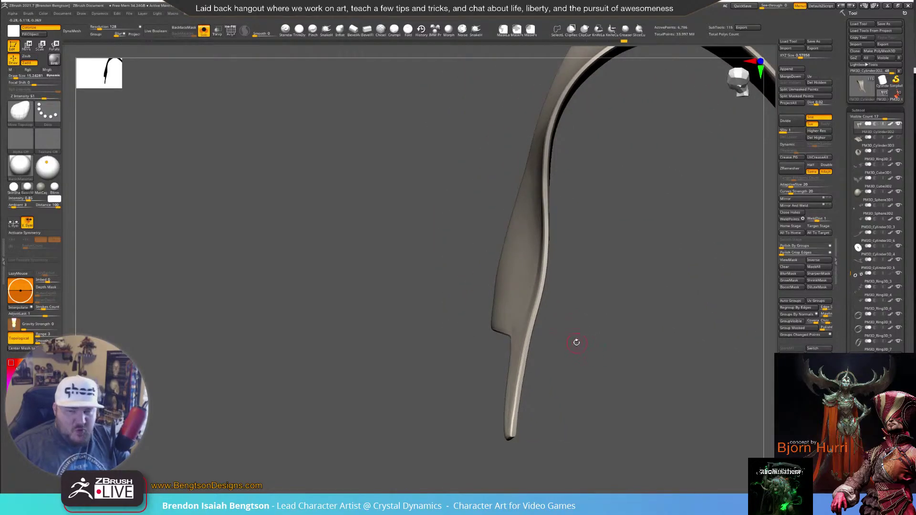
Enlarge the brush to about 69 and adjust the shape of the collar plate's front prong
right_drag(602, 368, 619, 372)
key(space)
drag(538, 377, 543, 376)
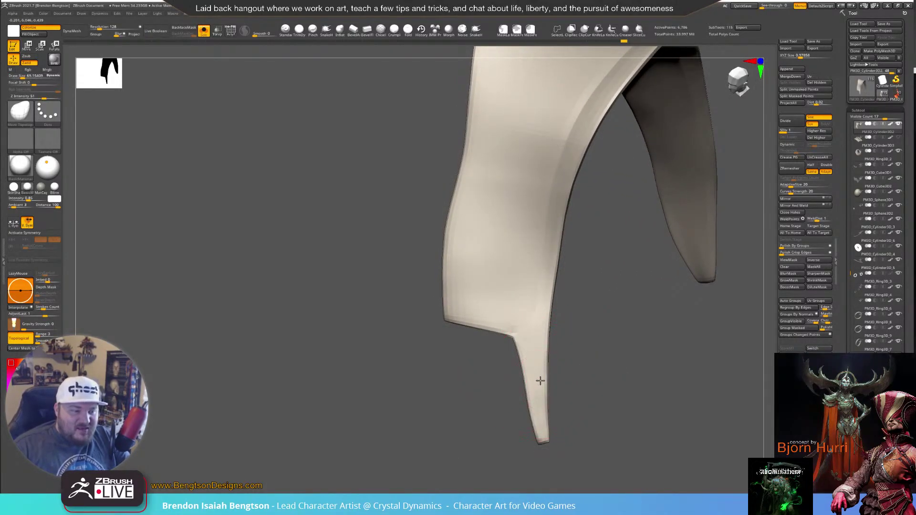
right_drag(543, 350, 534, 320)
Place a transpose line down the prong, from the collar plate's lower front section to the prong's tip
key(w)
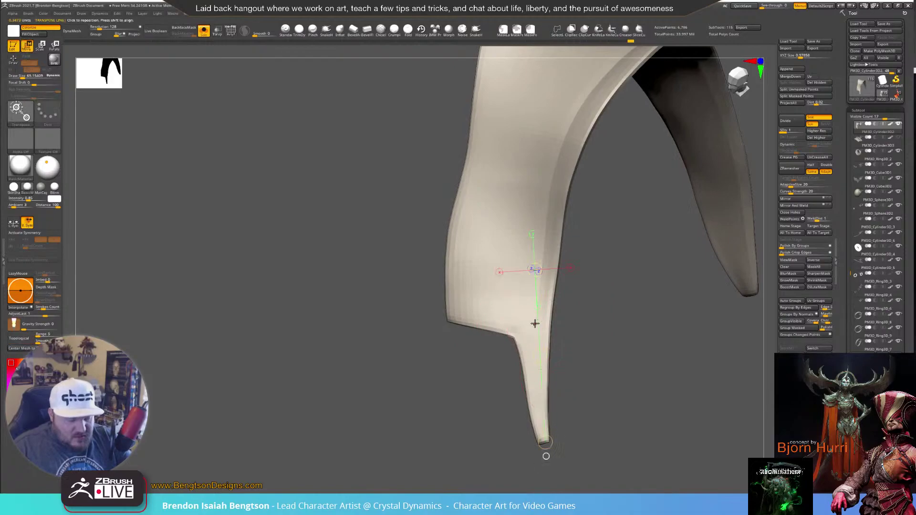
key(y)
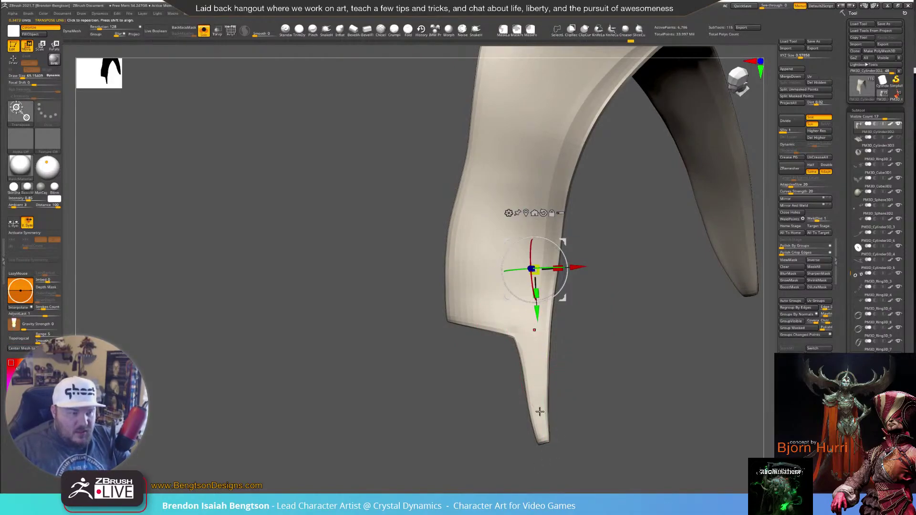
key(q)
drag(598, 372, 596, 373)
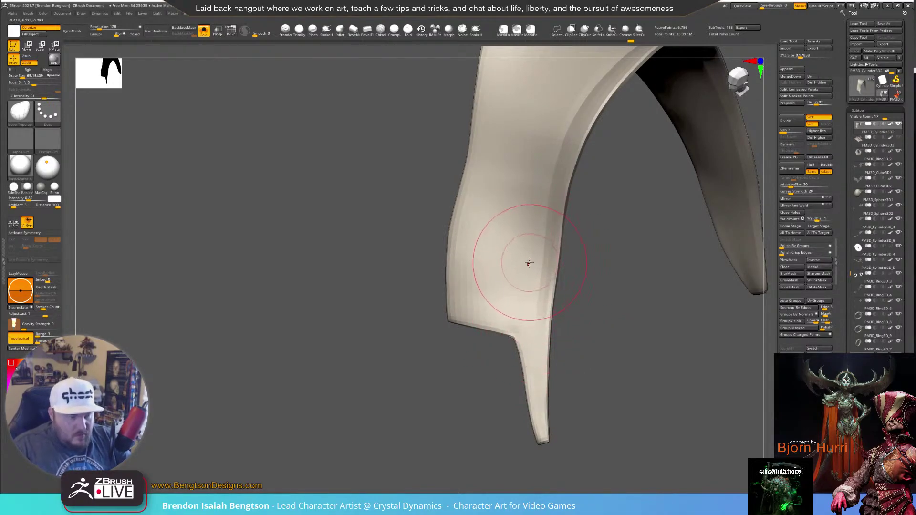
key(w)
key(y)
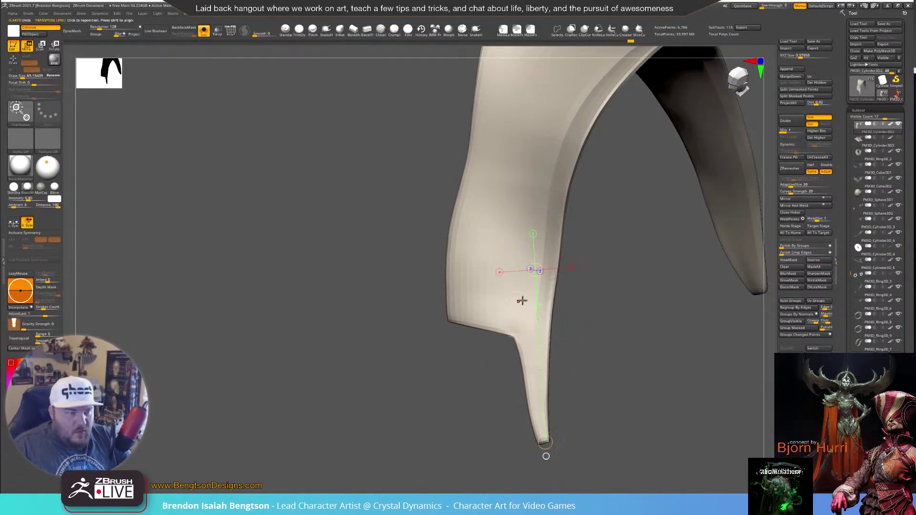
drag(525, 329, 545, 442)
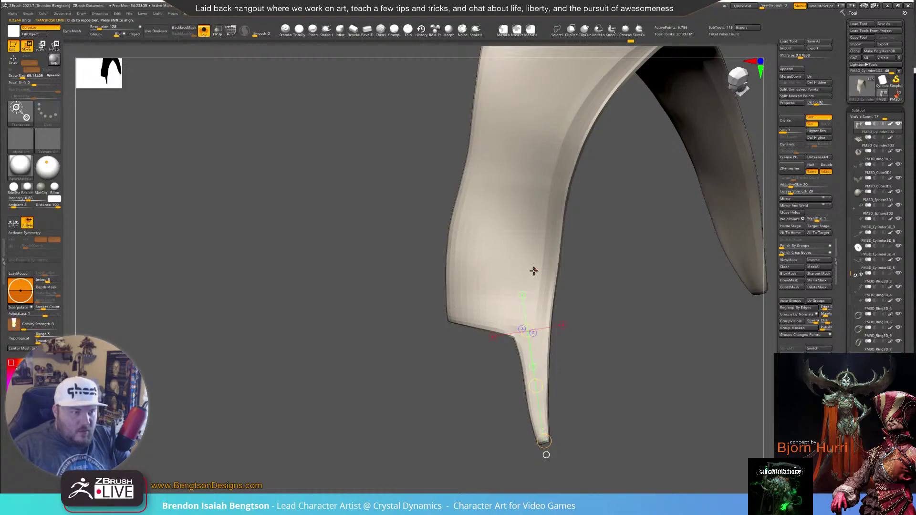
drag(535, 264, 542, 438)
drag(664, 398, 553, 412)
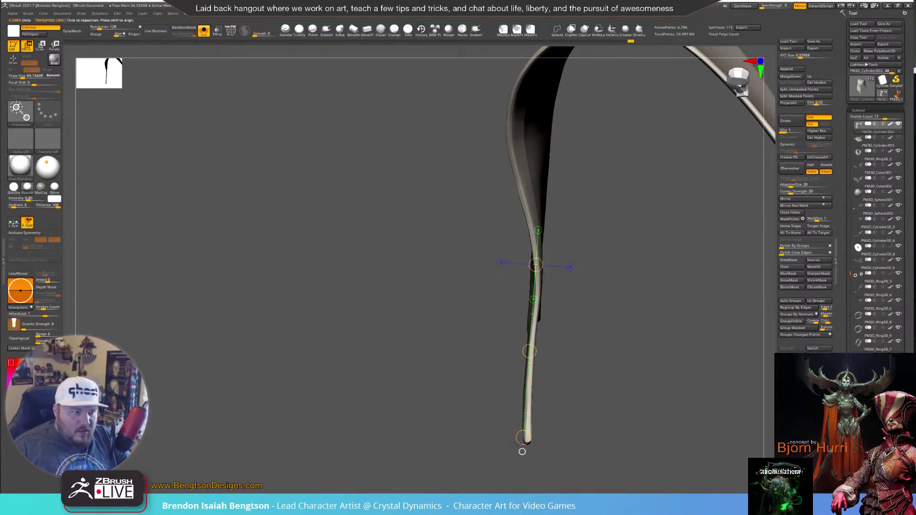
alt+drag(592, 380, 570, 265)
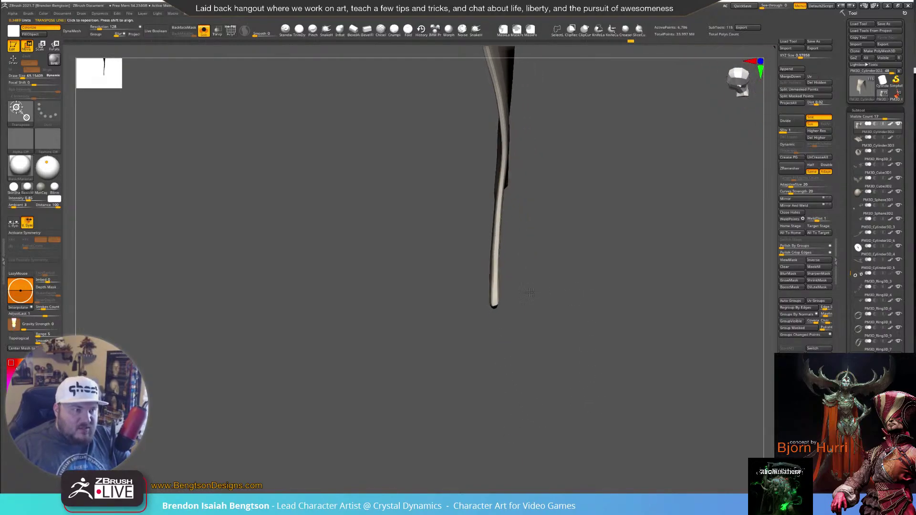
mouse_move(484, 306)
mouse_down()
mouse_move(487, 379)
mouse_move(485, 313)
mouse_up()
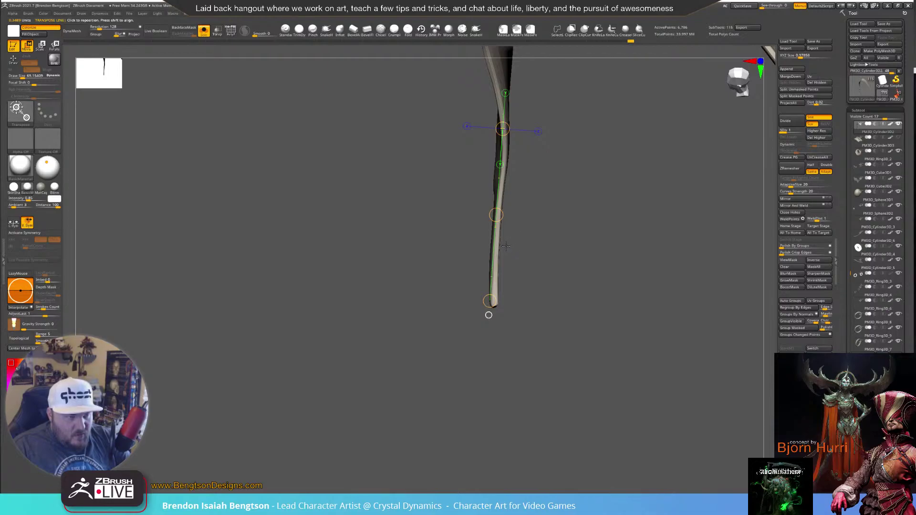
Bend the prong away from the body, extending the transpose line well past its tip for a stronger curve
drag(481, 297, 411, 416)
drag(484, 338, 437, 416)
drag(486, 314, 561, 262)
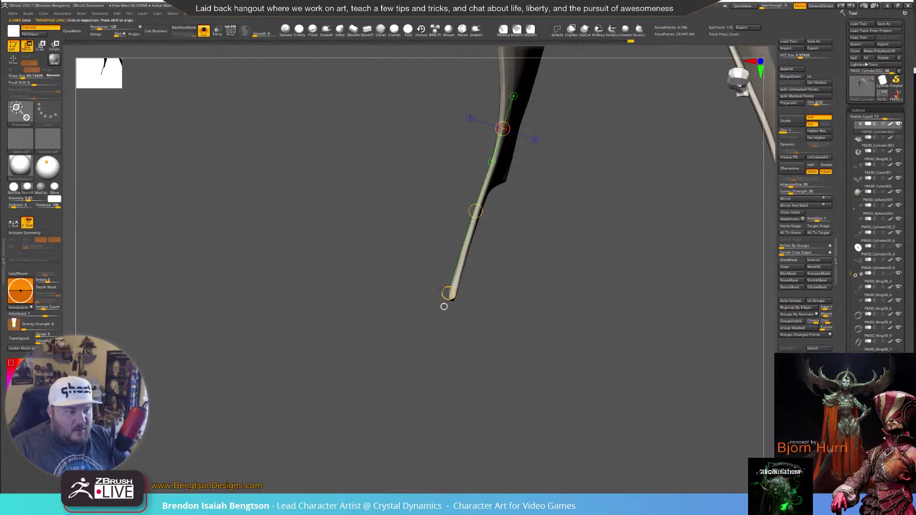
drag(444, 306, 392, 466)
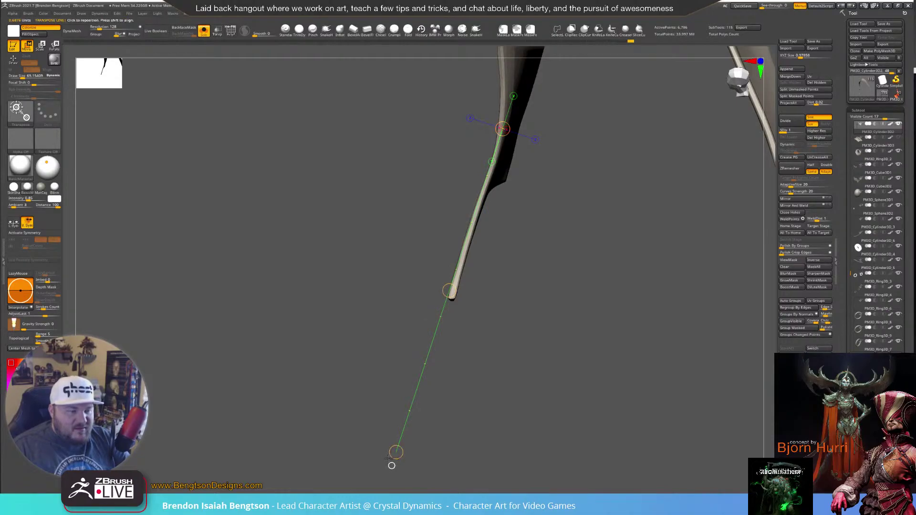
drag(396, 452, 158, 296)
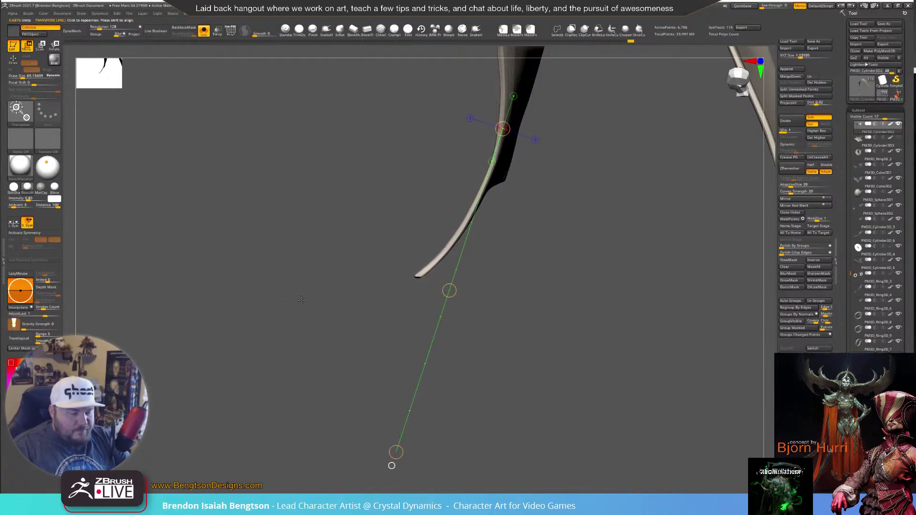
Show the full figure again and refine the prong's bend so it sits over the chest straps
key(ctrl+z)
key(alt+s)
drag(269, 248, 370, 224)
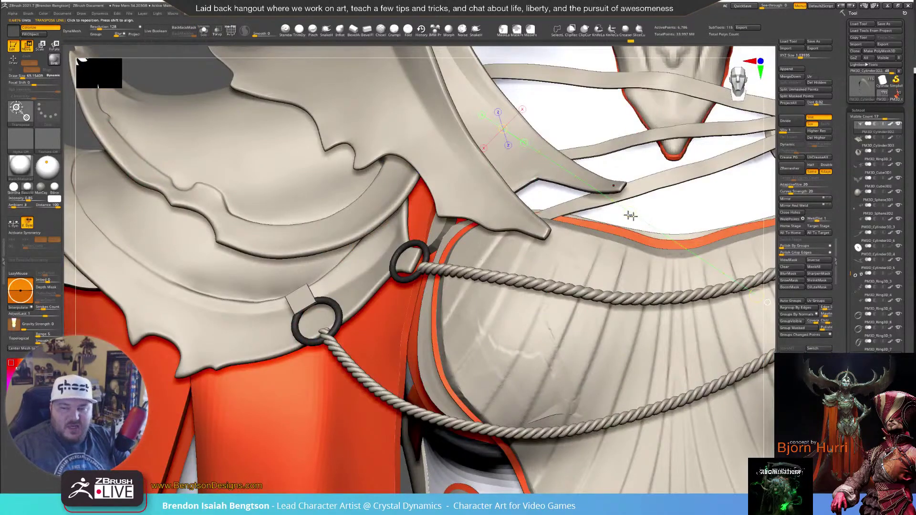
alt+right_drag(663, 267, 654, 321)
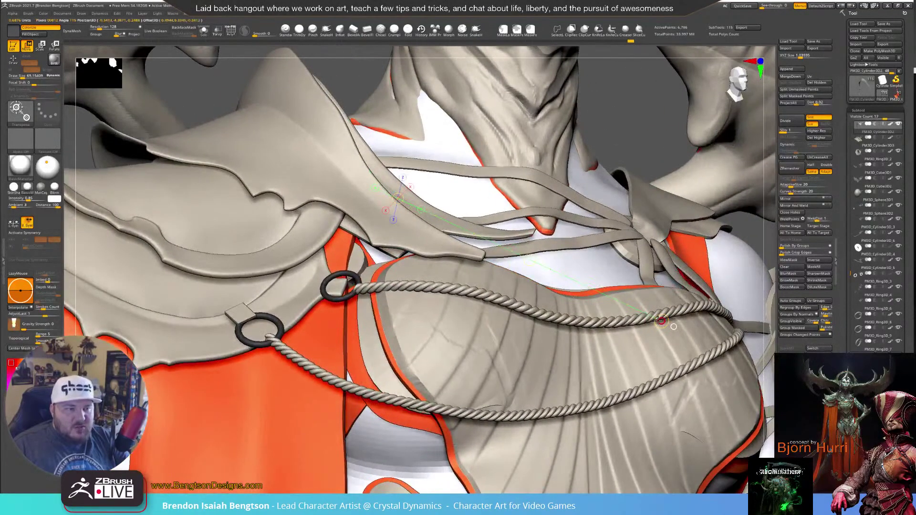
drag(642, 346, 591, 376)
mouse_move(604, 324)
right_down()
mouse_move(551, 336)
mouse_move(556, 309)
right_up()
Isolate the collar plate, enlarge the brush to about 95, refine the prong's side curve, and bring the full figure back
key(q)
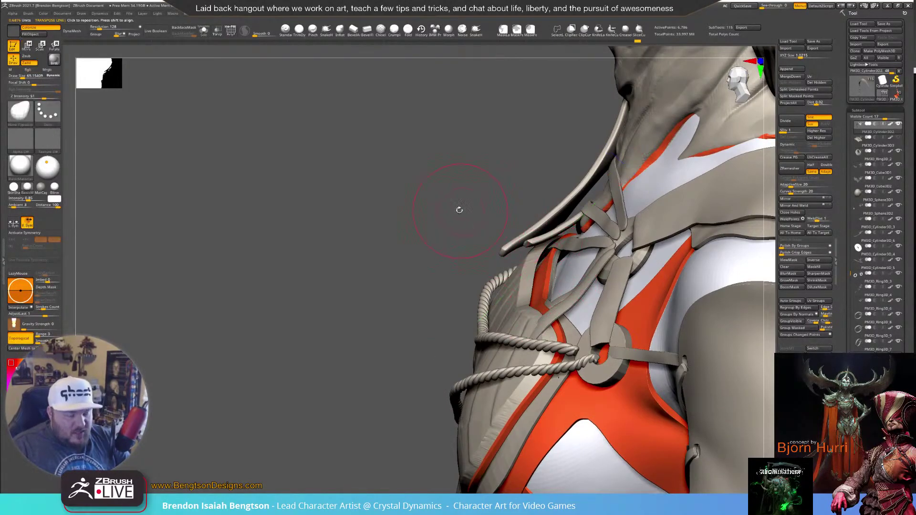
key(alt+shift+s)
alt+right_drag(519, 186, 462, 261)
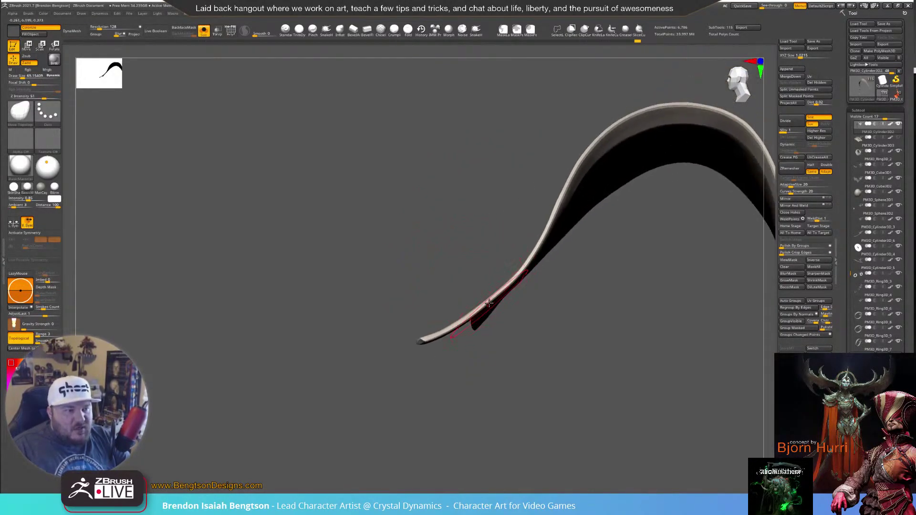
right_drag(509, 319, 524, 350)
right_drag(489, 306, 512, 344)
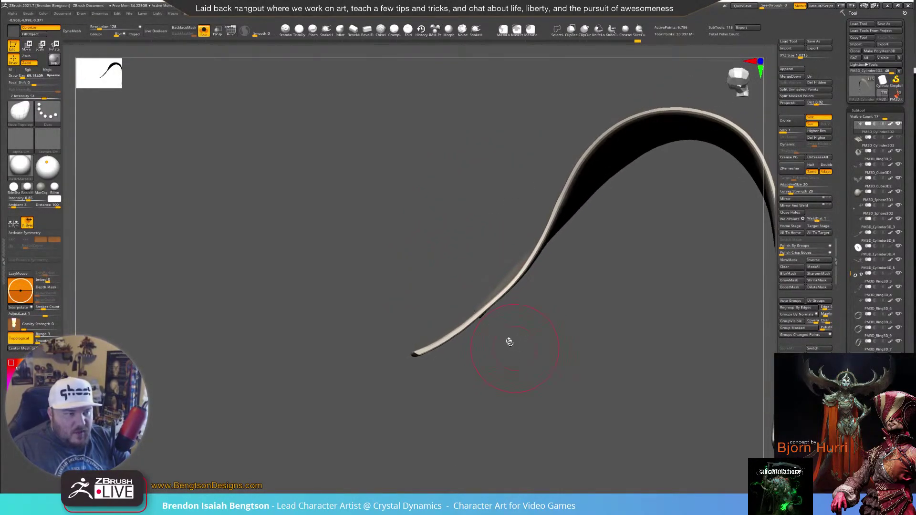
key(space)
drag(488, 308, 490, 307)
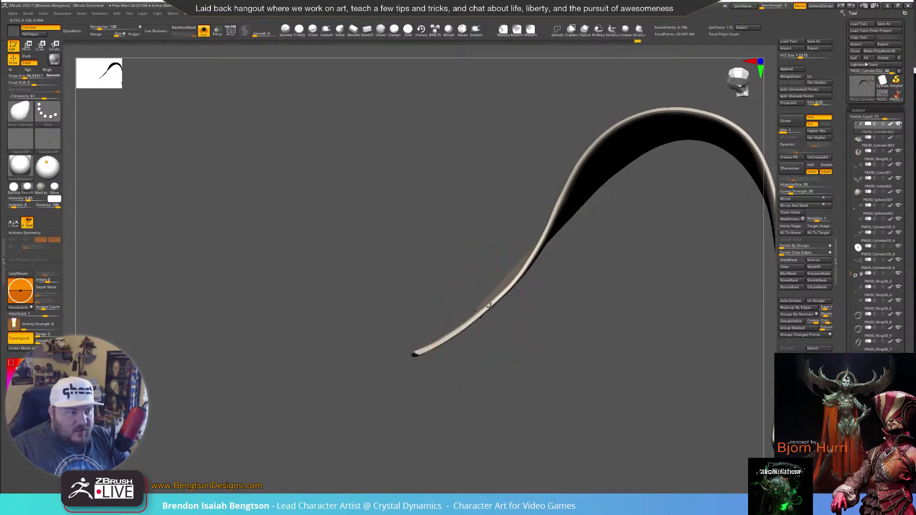
drag(523, 269, 521, 269)
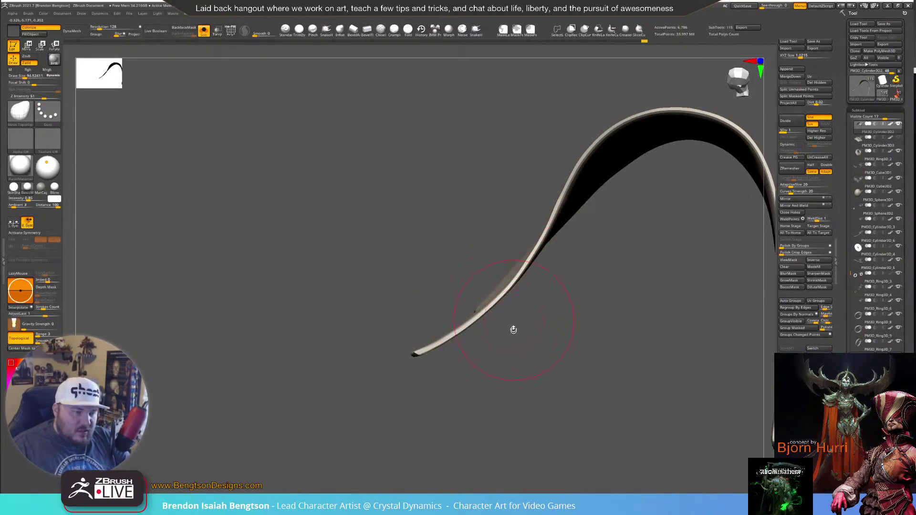
right_drag(465, 330, 513, 341)
key(ctrl+shift+s)
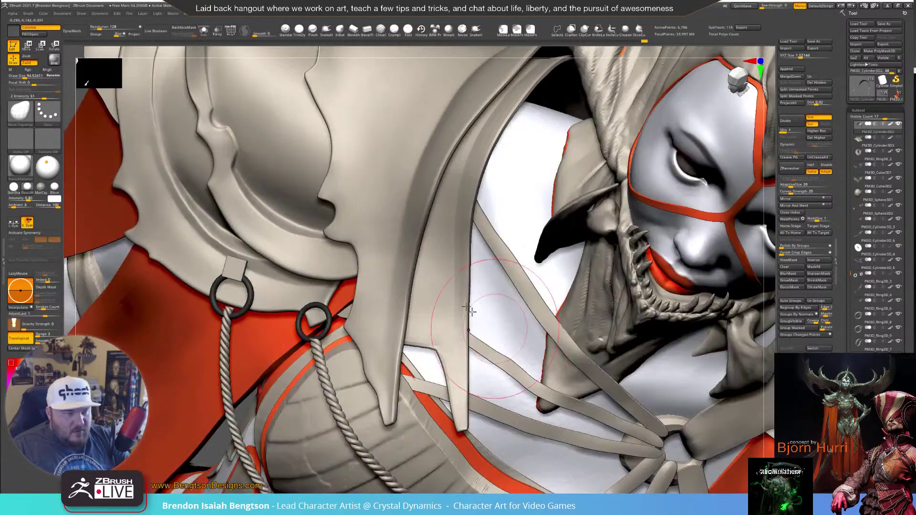
Isolate the collar plate and smooth the notch where the prong branches off its lower front edge
right_drag(445, 311, 452, 286)
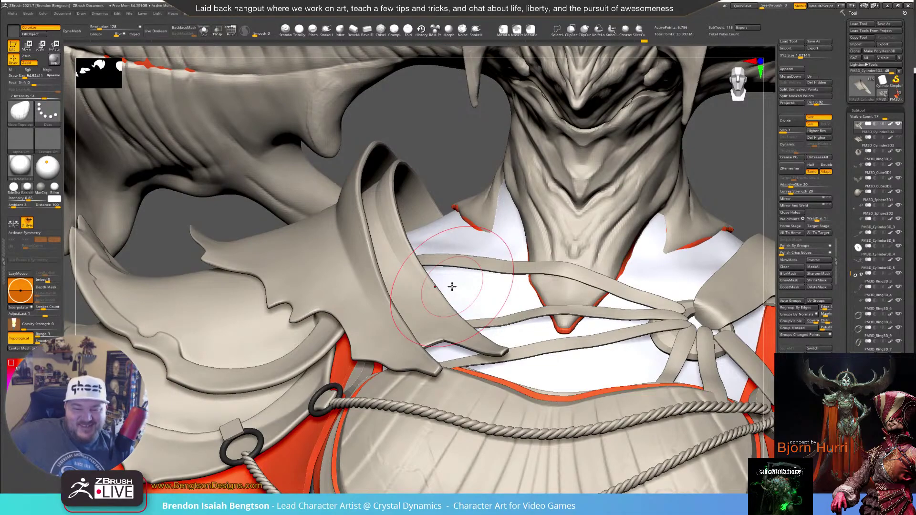
ctrl+right_drag(453, 248, 461, 193)
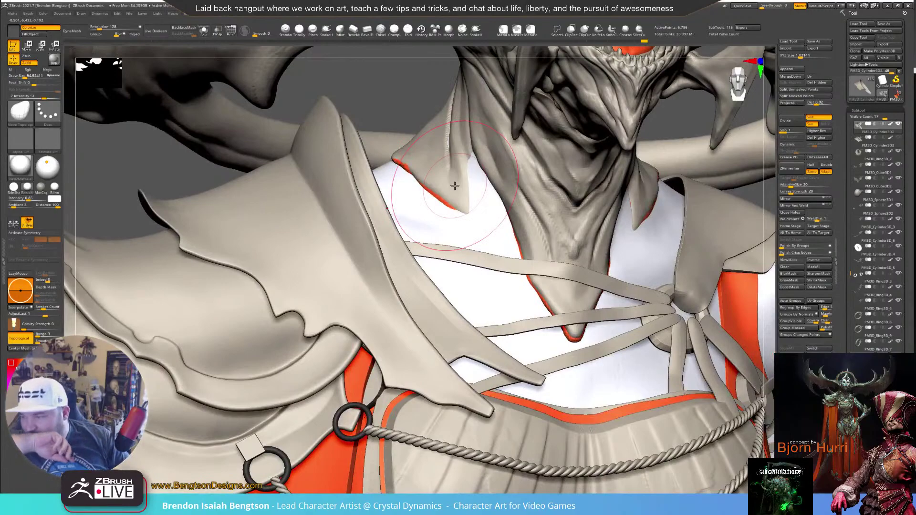
mouse_move(470, 342)
right_down()
mouse_move(473, 349)
mouse_move(450, 323)
right_up()
key(ctrl+shift+alt+s)
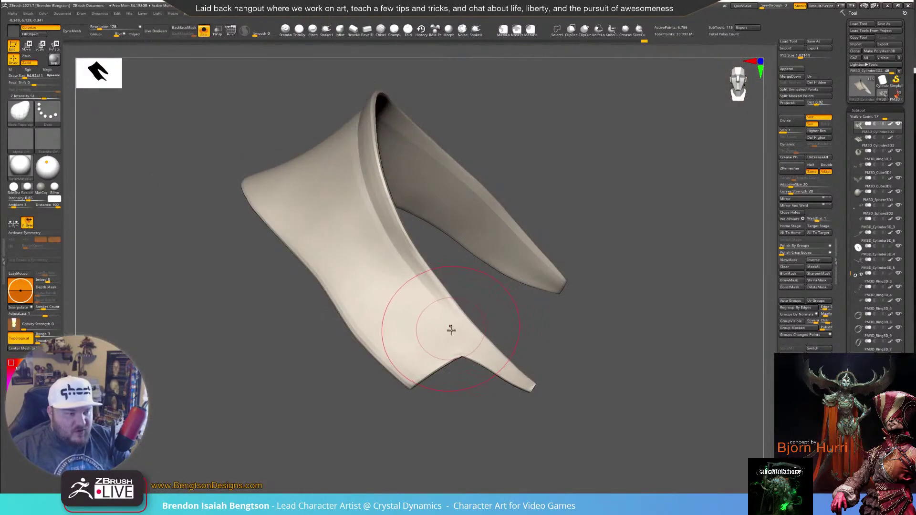
key(space)
shift+drag(458, 359, 462, 358)
mouse_move(467, 380)
ctrl+right_down()
mouse_move(483, 421)
mouse_move(460, 375)
mouse_move(460, 396)
ctrl+right_up()
Reduce the brush size to about 8, display the wireframe, and adjust the mesh on both sides of the notch
key(space)
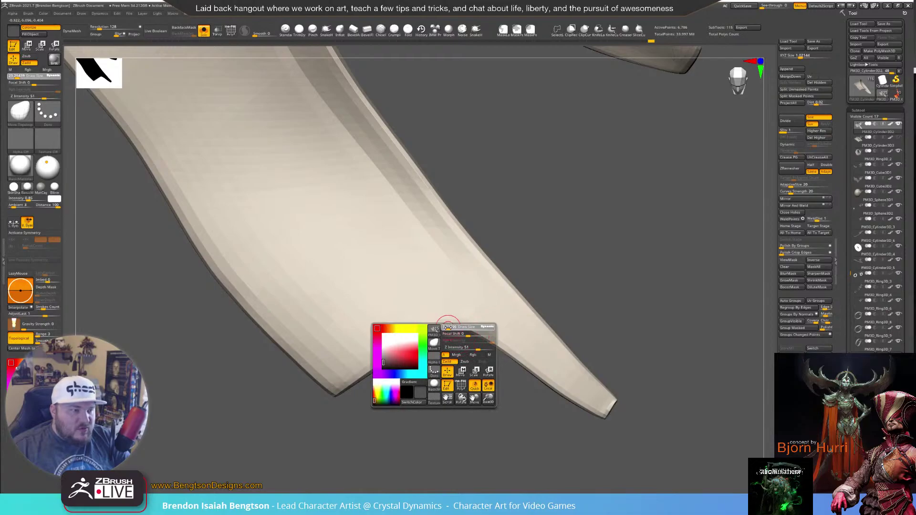
drag(448, 328, 451, 327)
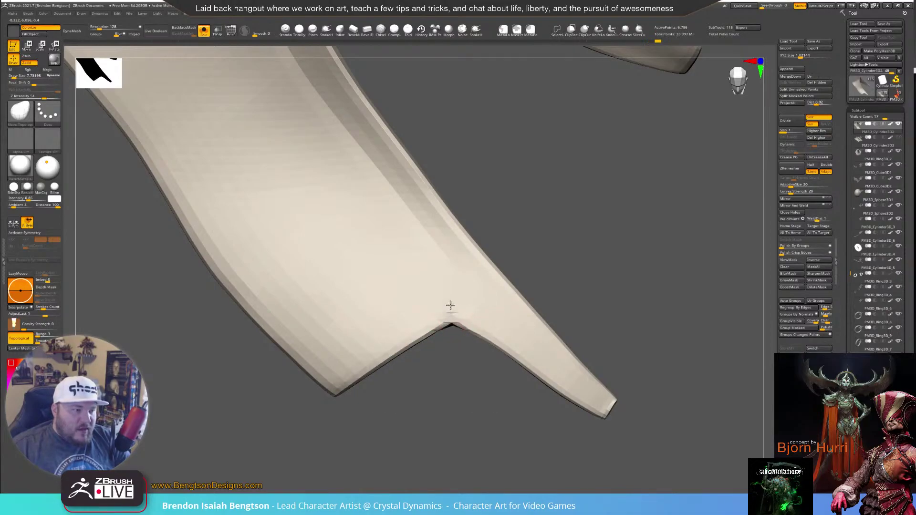
key(shift+f)
ctrl+right_drag(446, 348, 431, 256)
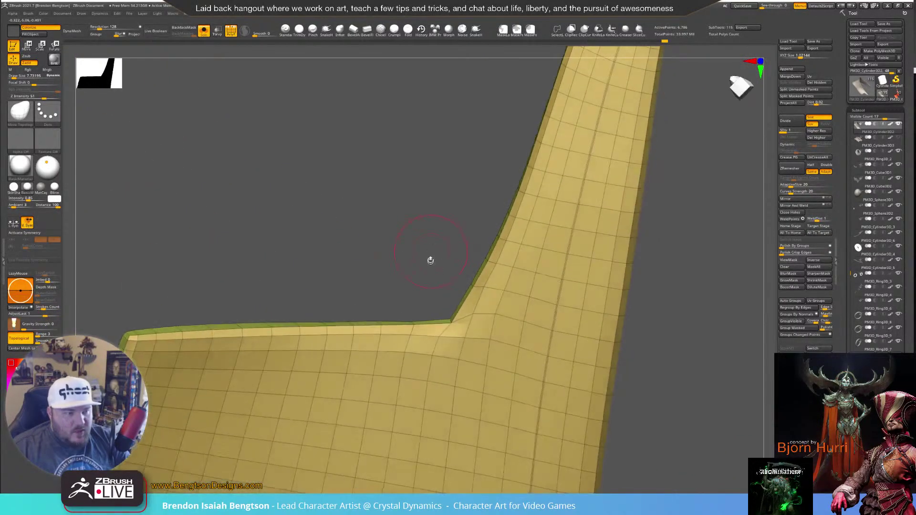
drag(440, 342, 469, 371)
drag(483, 310, 493, 291)
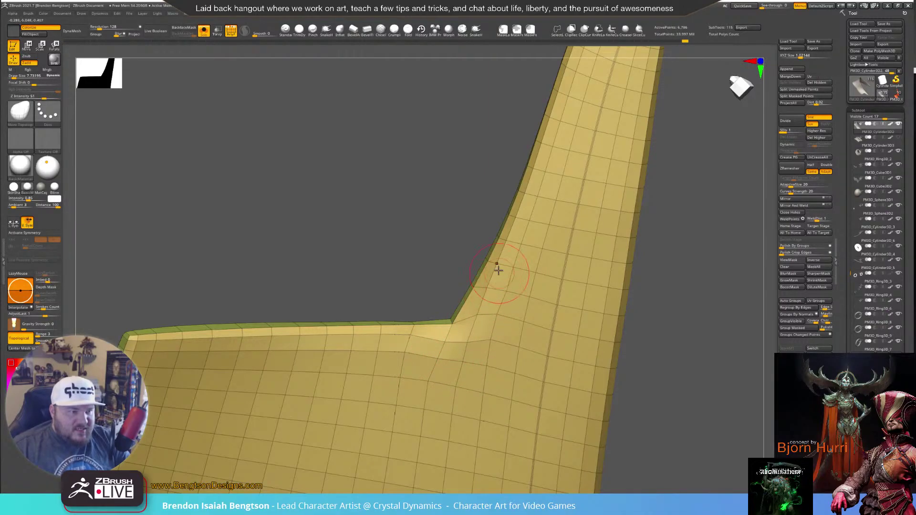
Move the vertices at the notch's inner corner and smooth them into the prong's edge
mouse_move(450, 266)
mouse_down()
mouse_move(420, 374)
mouse_move(431, 278)
mouse_move(422, 271)
mouse_move(436, 262)
mouse_move(450, 288)
mouse_move(450, 272)
mouse_move(468, 289)
mouse_move(474, 272)
mouse_move(458, 286)
mouse_up()
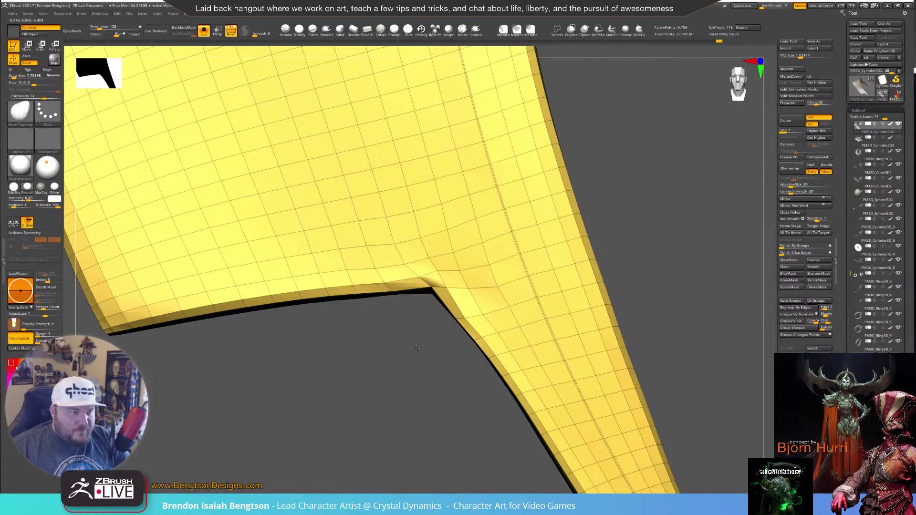
drag(417, 349, 415, 354)
drag(433, 286, 430, 292)
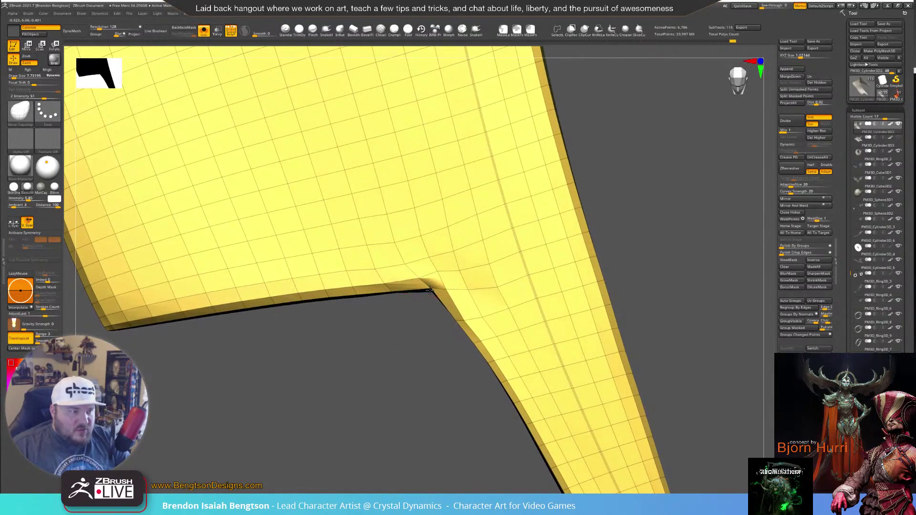
key(shift)
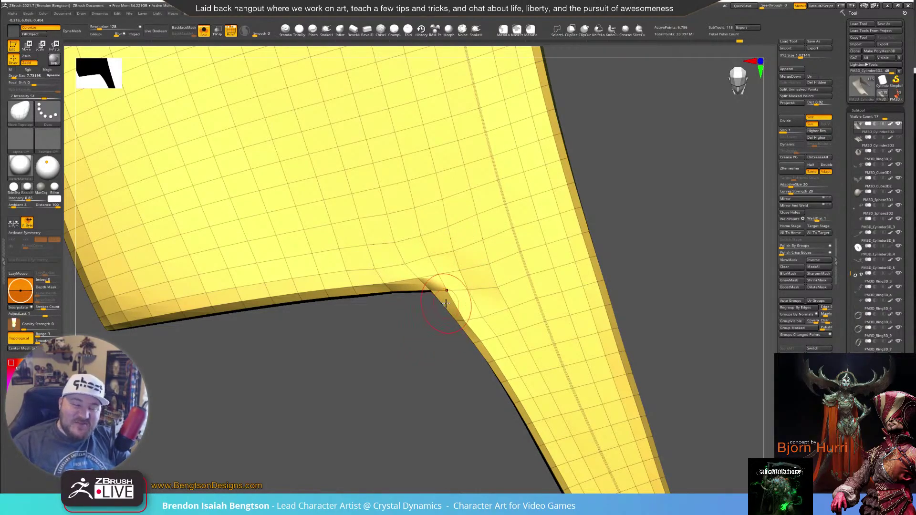
drag(467, 319, 465, 313)
drag(353, 331, 400, 286)
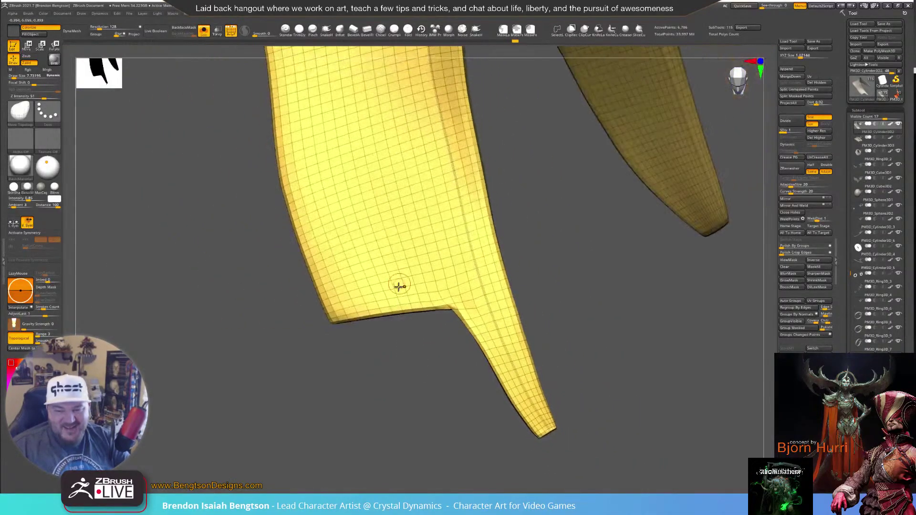
mouse_move(362, 390)
mouse_down()
mouse_move(401, 425)
mouse_move(379, 397)
mouse_up()
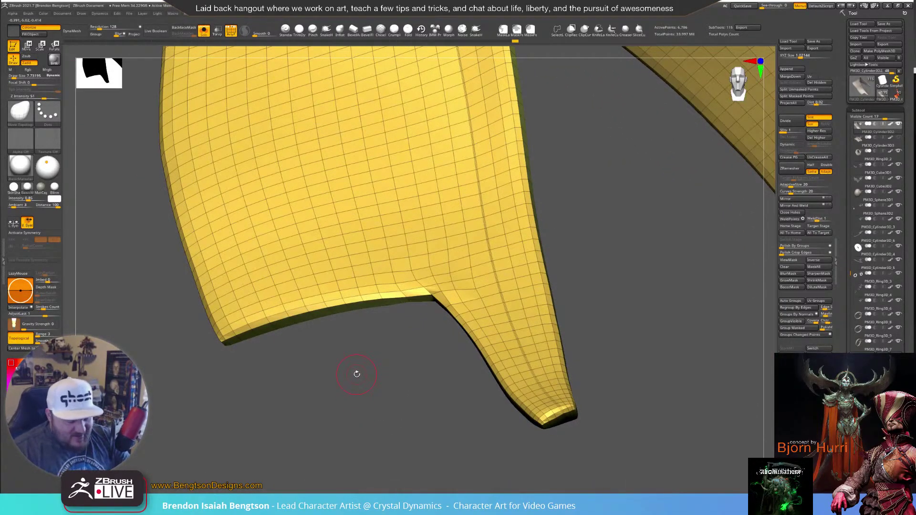
Hide the wireframe and even out the kink in the plate's rim thickness at the prong's base
key(shift+f)
key(ctrl)
mouse_move(365, 339)
mouse_down()
mouse_move(381, 392)
mouse_move(385, 325)
mouse_move(424, 313)
mouse_move(429, 301)
mouse_move(416, 266)
mouse_up()
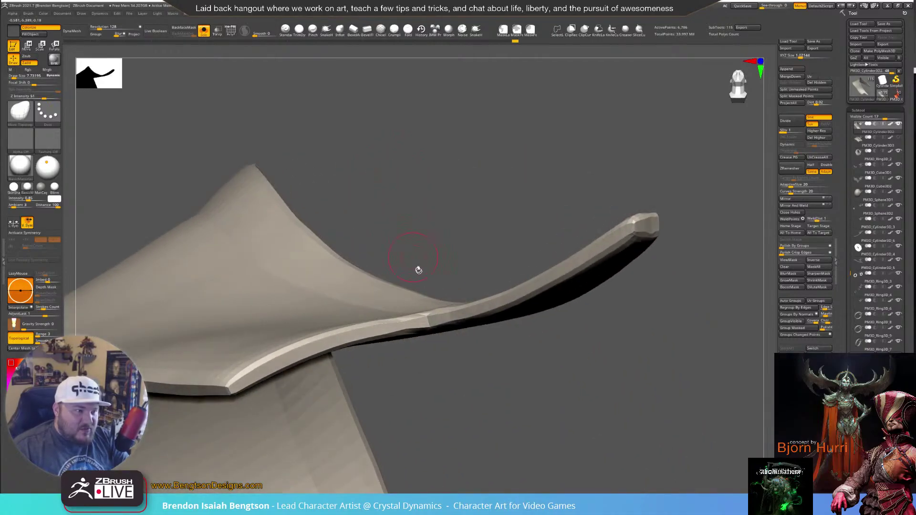
drag(443, 296, 453, 265)
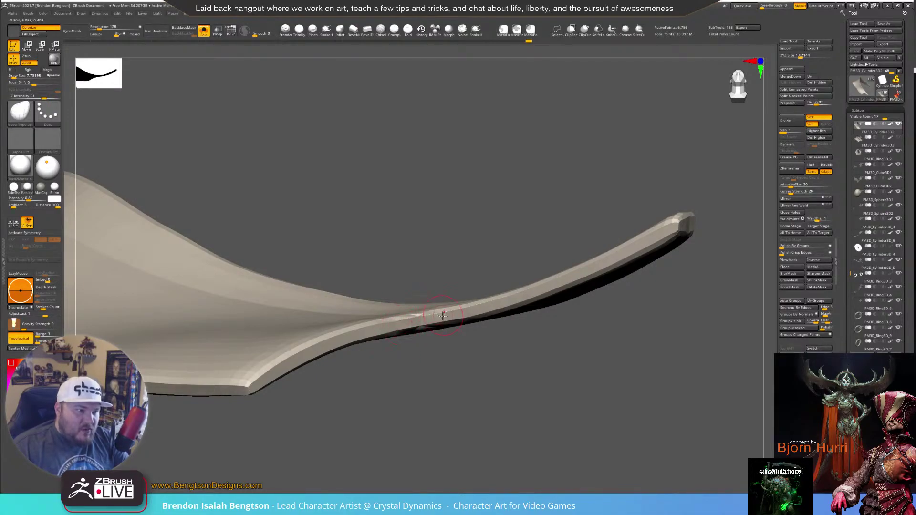
drag(511, 205, 522, 285)
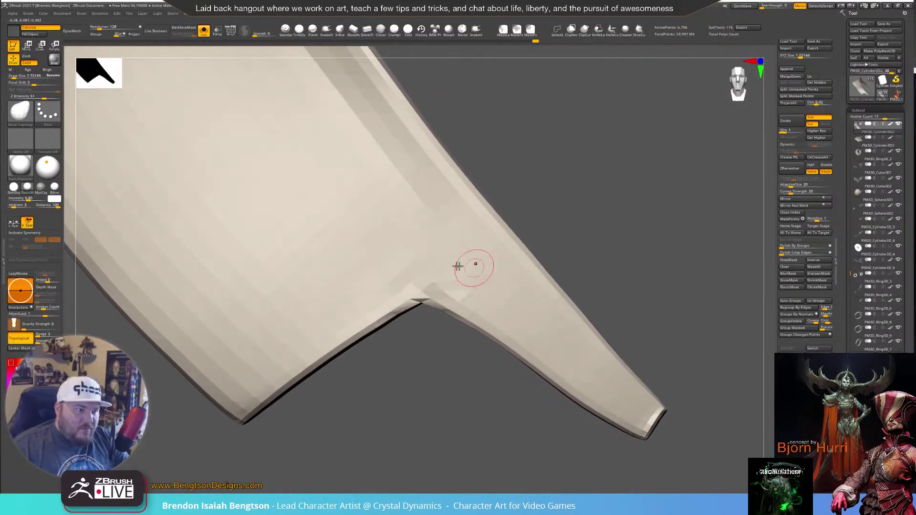
Smooth the pinched surface above the notch so the plate flows evenly into the prong
alt+drag(443, 377, 457, 233)
mouse_move(521, 267)
mouse_down()
mouse_move(525, 247)
mouse_move(515, 322)
mouse_up()
mouse_move(422, 293)
mouse_down()
mouse_move(419, 209)
mouse_move(410, 194)
mouse_move(397, 211)
mouse_move(392, 344)
mouse_move(378, 172)
mouse_up()
key(shift)
alt+drag(348, 324, 375, 375)
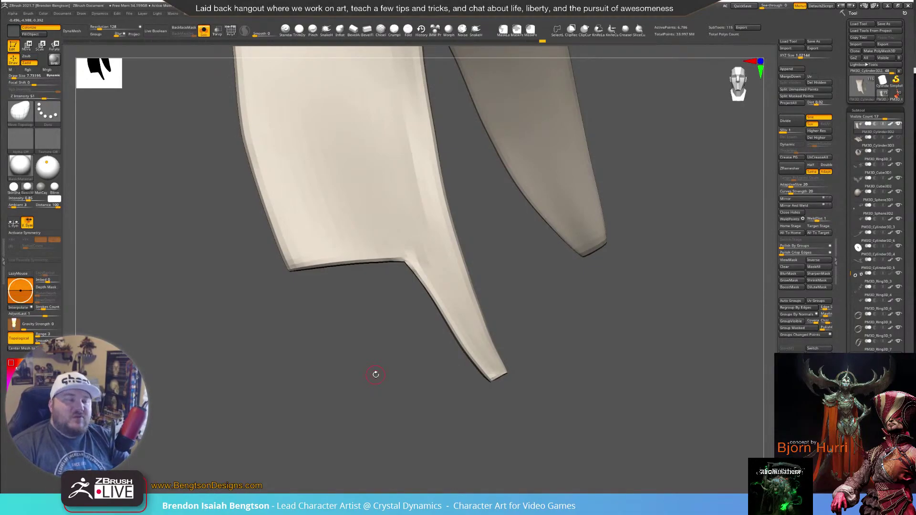
Display the wireframe again, set the brush size to about 15, and soften the notch's inner corner
mouse_move(350, 307)
mouse_down()
mouse_move(370, 323)
mouse_move(379, 379)
mouse_up()
key(space)
key(shift+f)
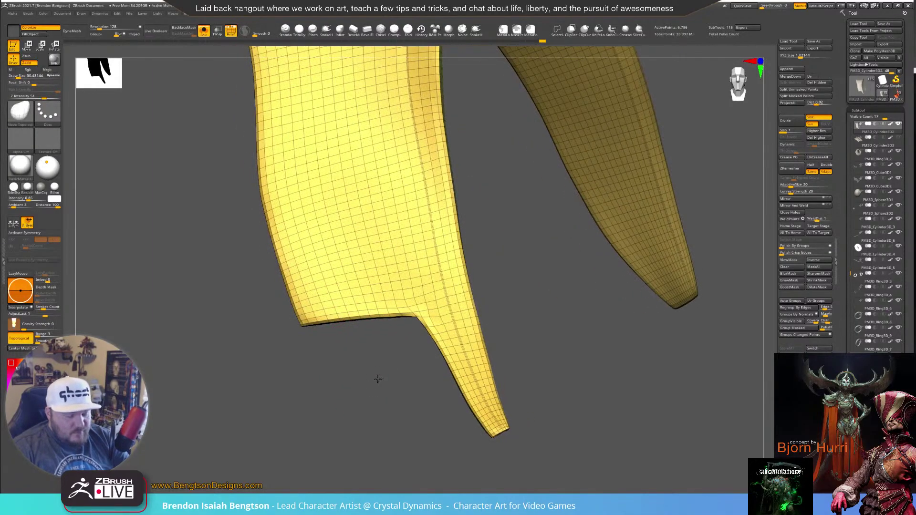
key(space)
drag(427, 299, 428, 311)
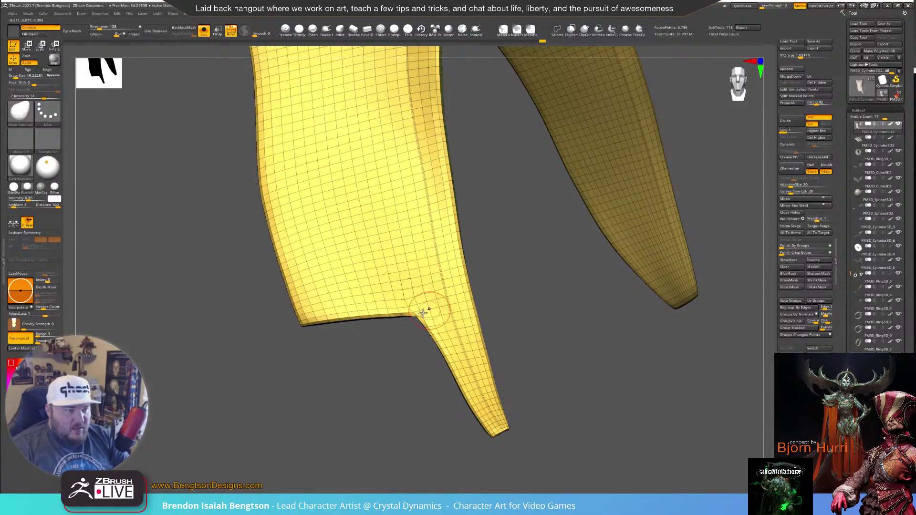
mouse_move(403, 355)
mouse_down()
mouse_move(411, 357)
mouse_move(382, 339)
mouse_up()
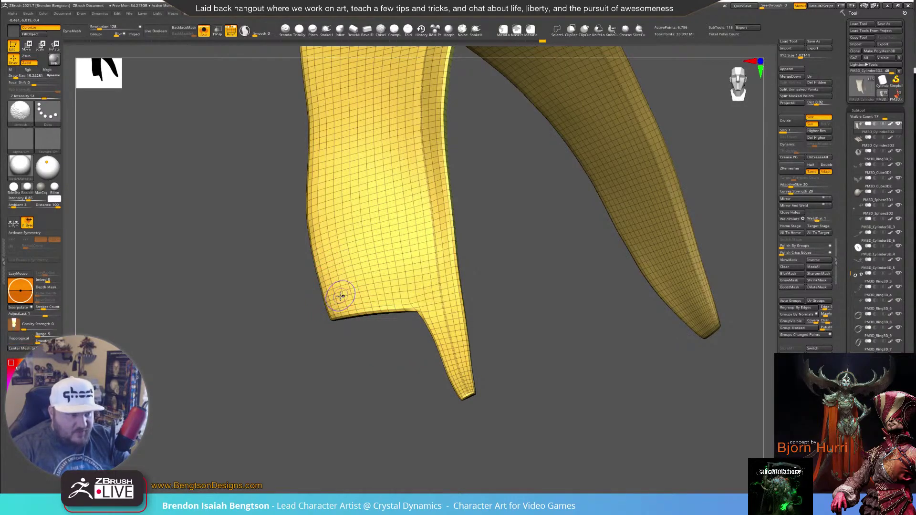
Hide the wireframe, enlarge the brush to about 124, and reshape the collar plate's long outer edge
key(shift+f)
key(f)
drag(359, 317, 376, 384)
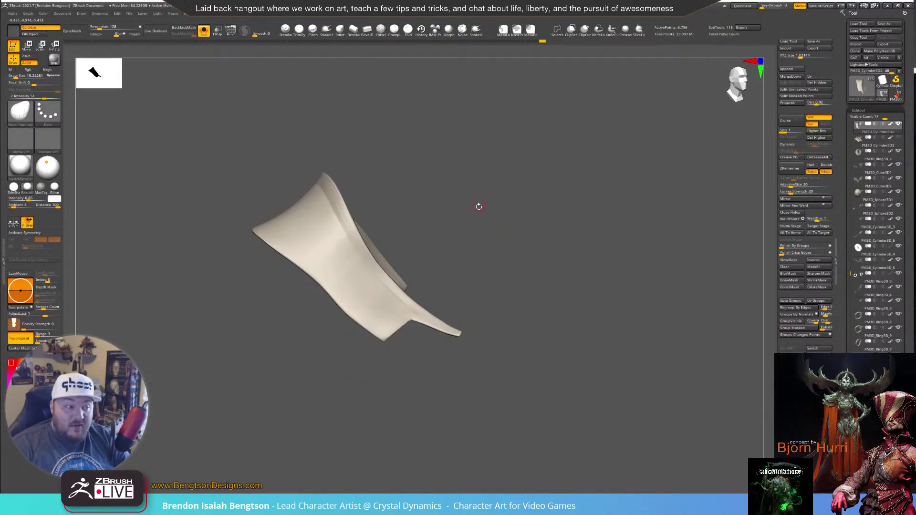
mouse_move(482, 252)
alt+mouse_down()
mouse_move(498, 274)
mouse_move(488, 260)
mouse_move(477, 266)
alt+mouse_up()
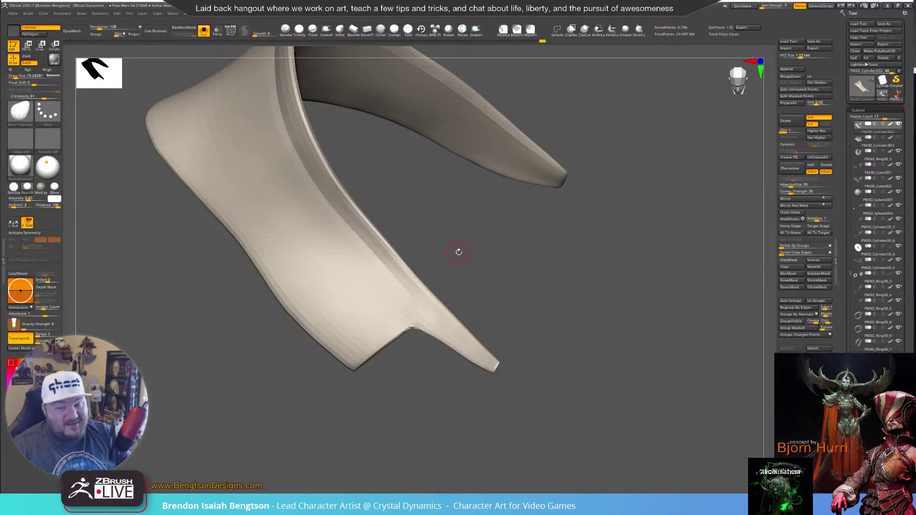
drag(497, 280, 491, 267)
key(space)
drag(302, 240, 309, 238)
mouse_move(198, 300)
alt+mouse_down()
mouse_move(392, 328)
mouse_move(434, 269)
mouse_move(431, 277)
alt+mouse_up()
key(space)
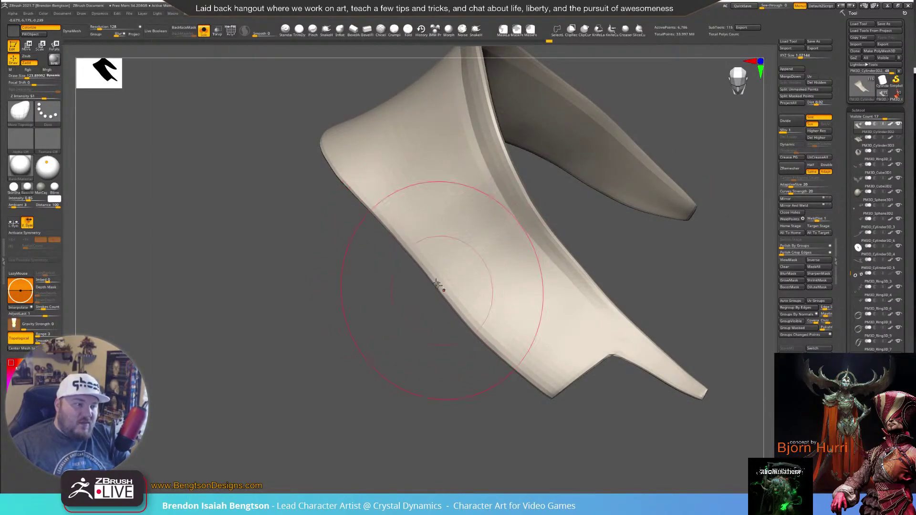
Reduce the brush size to about 58 and refine the curve of the collar plate's outer edge
key(space)
drag(422, 267, 406, 269)
mouse_move(403, 309)
mouse_down()
mouse_move(432, 300)
mouse_move(465, 244)
mouse_move(458, 214)
mouse_up()
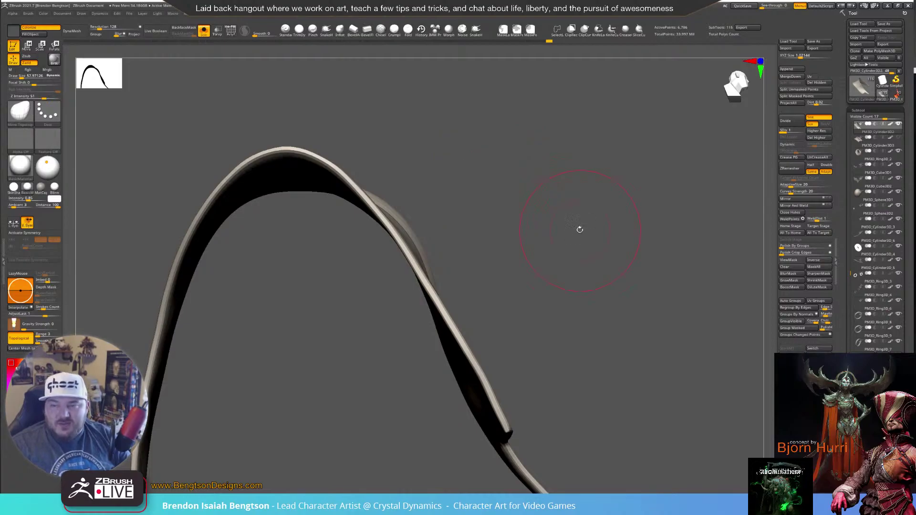
mouse_move(597, 251)
mouse_down()
mouse_move(603, 256)
mouse_move(564, 263)
mouse_move(559, 291)
mouse_move(572, 275)
mouse_move(588, 305)
mouse_up()
Polish the collar plate's surface with the hPolish brush and bring the full figure back
key(b)
key(h)
key(p)
mouse_move(445, 312)
mouse_down()
mouse_move(420, 334)
mouse_move(437, 355)
mouse_move(448, 419)
mouse_move(442, 360)
mouse_move(459, 389)
mouse_move(454, 396)
mouse_up()
drag(396, 401, 373, 402)
key(ctrl+shift+f)
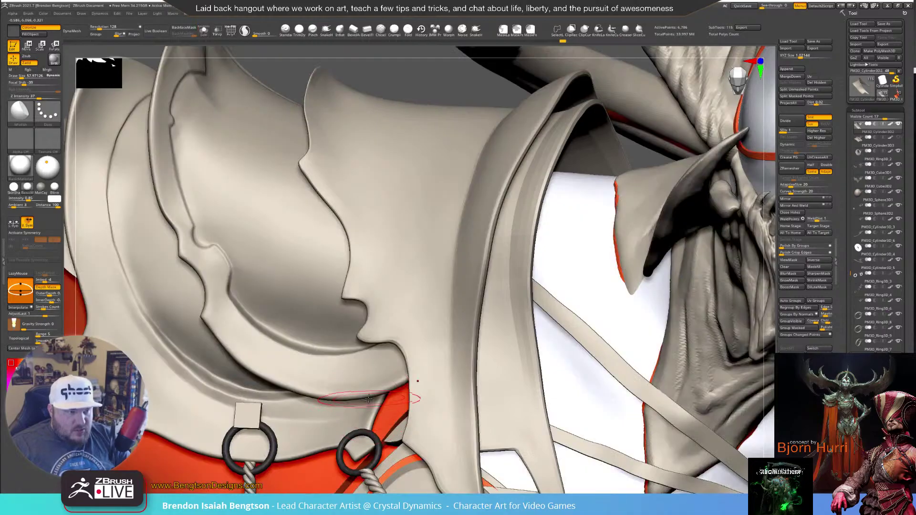
Switch to the Move Topological brush and set its size to about 75 for fitting the collar plate
right_drag(475, 343, 432, 301)
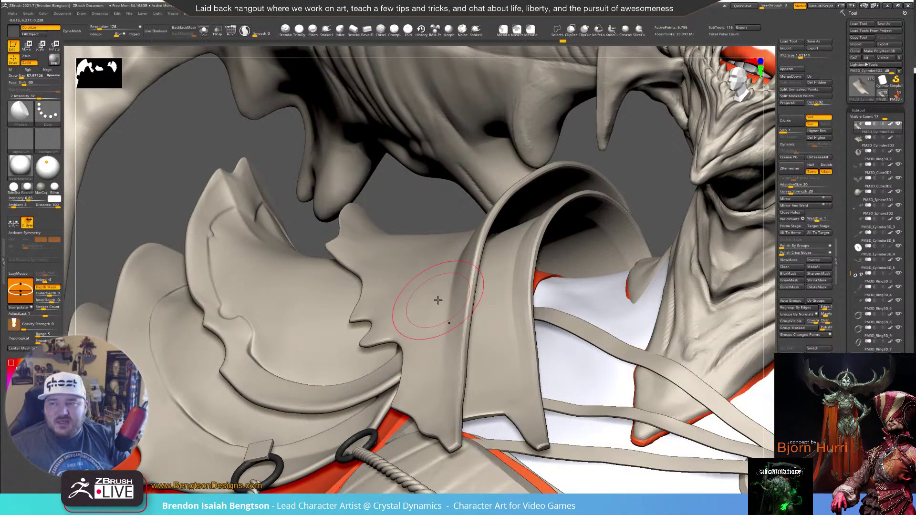
mouse_move(436, 303)
right_down()
mouse_move(463, 330)
mouse_move(480, 303)
right_up()
drag(523, 266, 535, 251)
key(b)
key(m)
key(t)
key(space)
drag(469, 305, 475, 304)
mouse_move(431, 328)
right_down()
mouse_move(449, 353)
mouse_move(549, 358)
mouse_move(538, 357)
mouse_move(540, 332)
right_up()
key(space)
drag(541, 332, 538, 333)
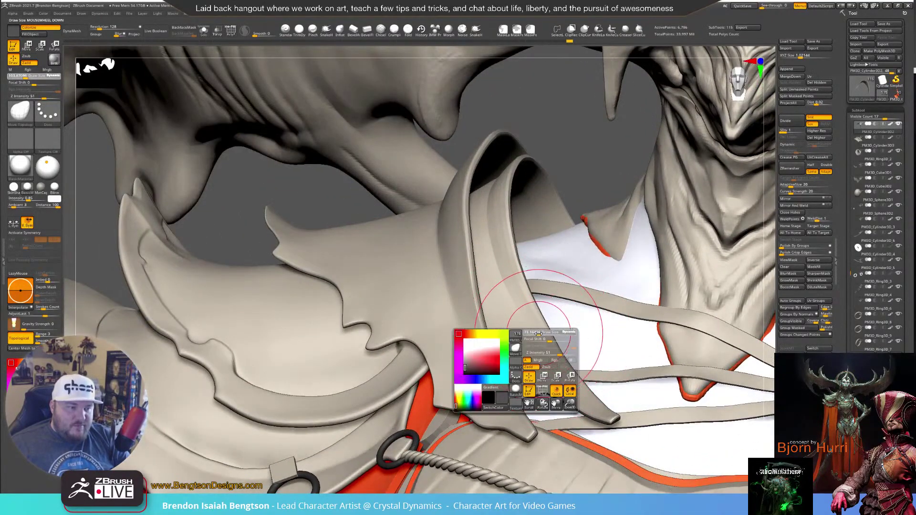
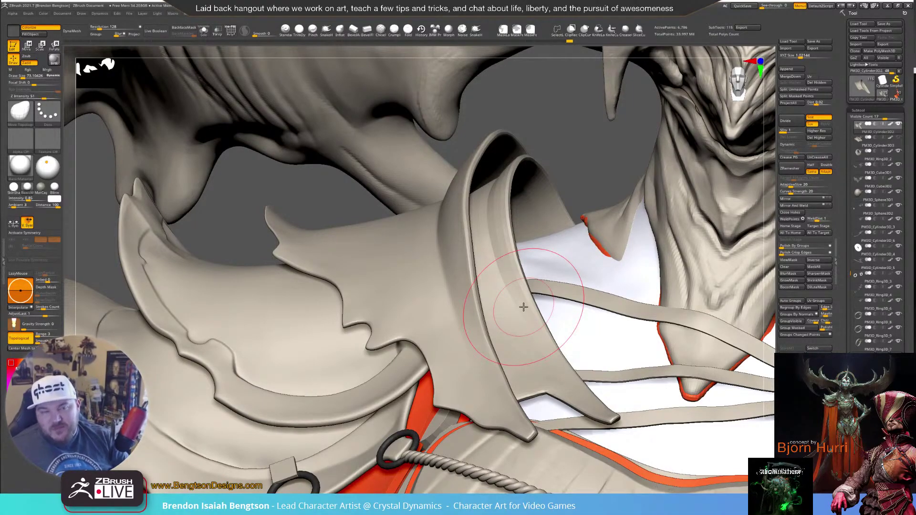
Adjust the collar plate's inner curve against the outer plate, inspect the piece in isolation, and show the full figure again
mouse_move(582, 172)
mouse_down()
mouse_move(590, 207)
mouse_move(535, 210)
mouse_up()
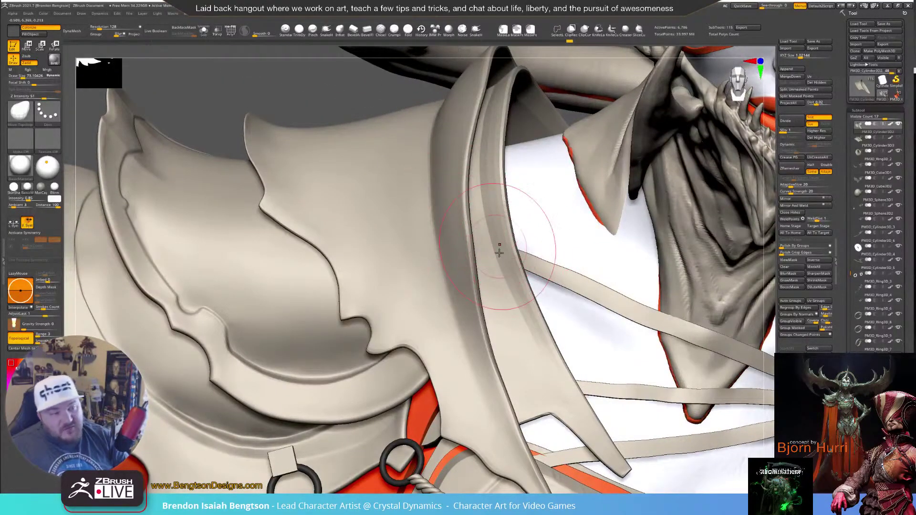
drag(563, 305, 553, 249)
drag(536, 288, 545, 291)
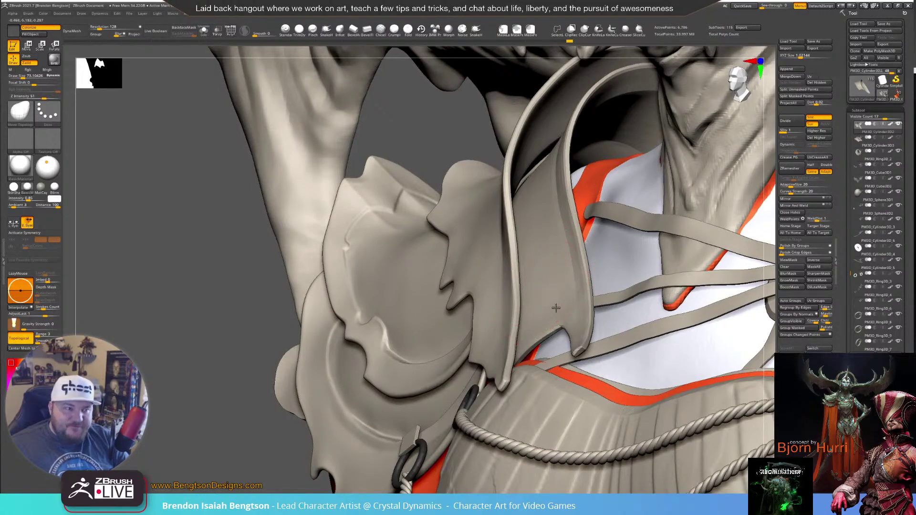
drag(545, 288, 543, 332)
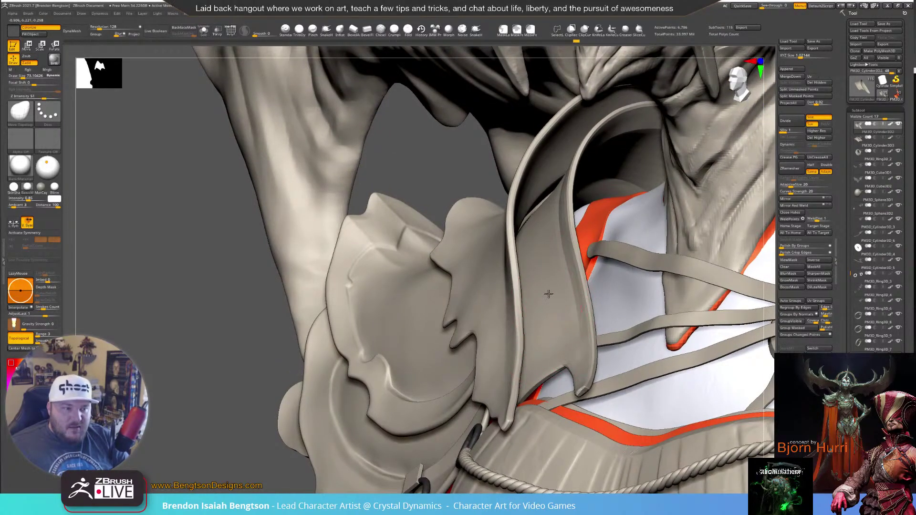
mouse_move(545, 294)
right_down()
mouse_move(574, 268)
mouse_move(572, 234)
mouse_move(635, 193)
right_up()
key(alt+s)
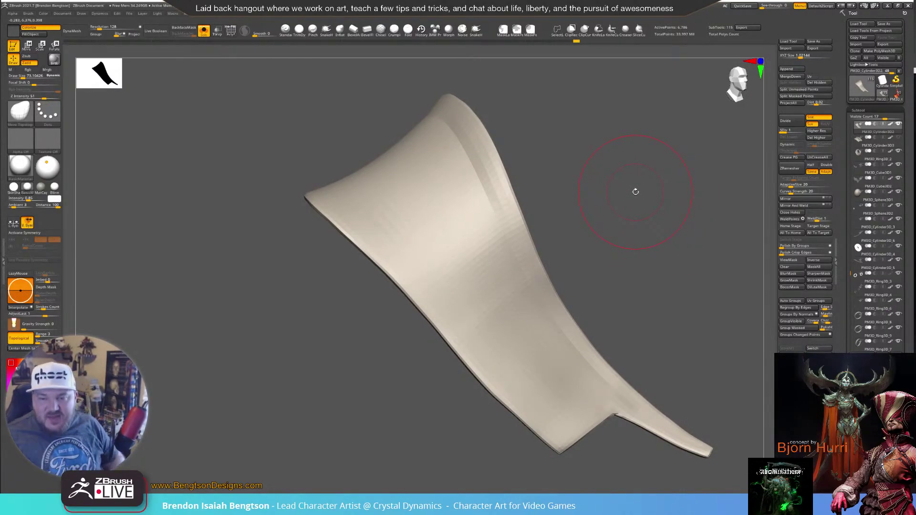
mouse_move(597, 207)
right_down()
mouse_move(634, 217)
mouse_move(646, 164)
mouse_move(642, 190)
right_up()
key(shift+s)
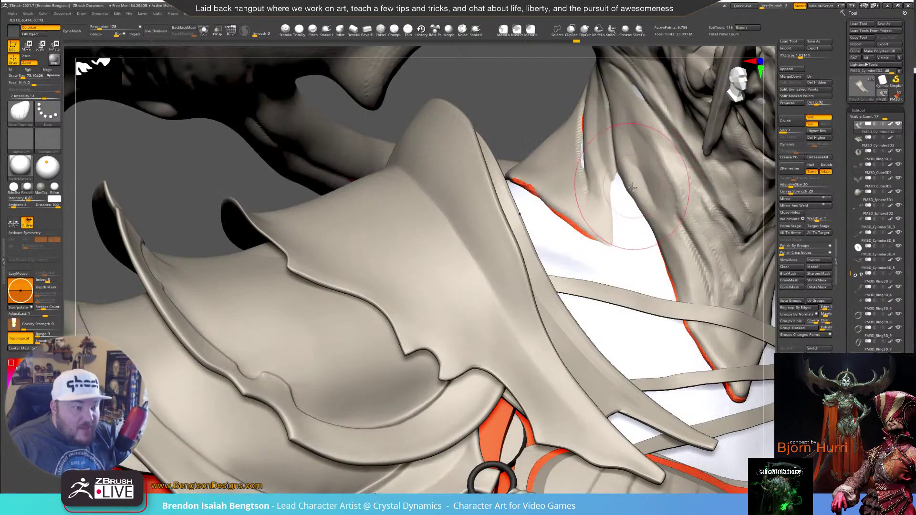
Subdivide the collar plate's mesh twice
right_drag(575, 241, 532, 243)
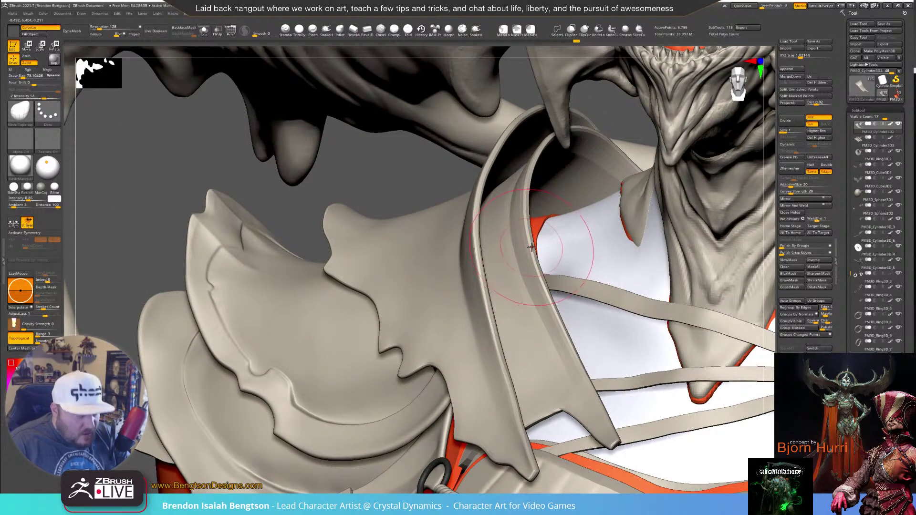
key(d)
key(d)
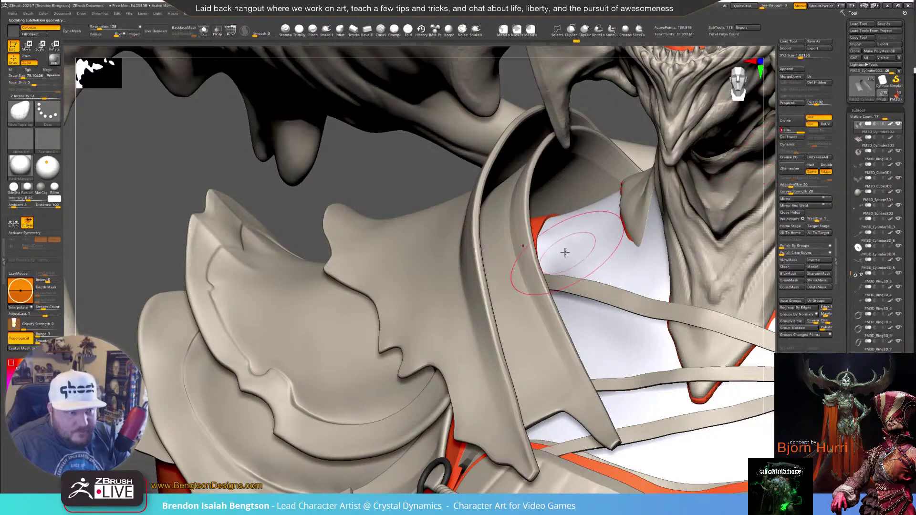
right_drag(531, 295, 536, 302)
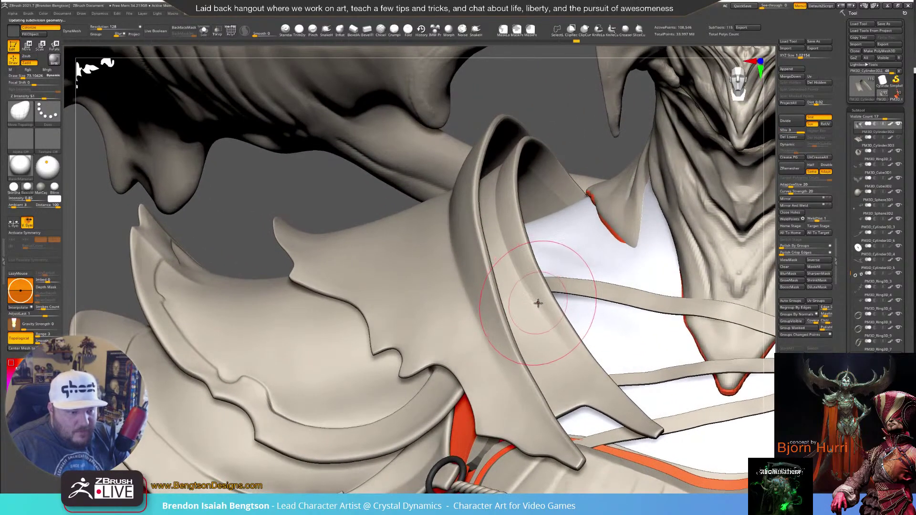
Select the prong-edged shoulder plate that holds the cord ring and isolate it from the rest of the figure
right_drag(547, 349, 421, 380)
alt+click(408, 377)
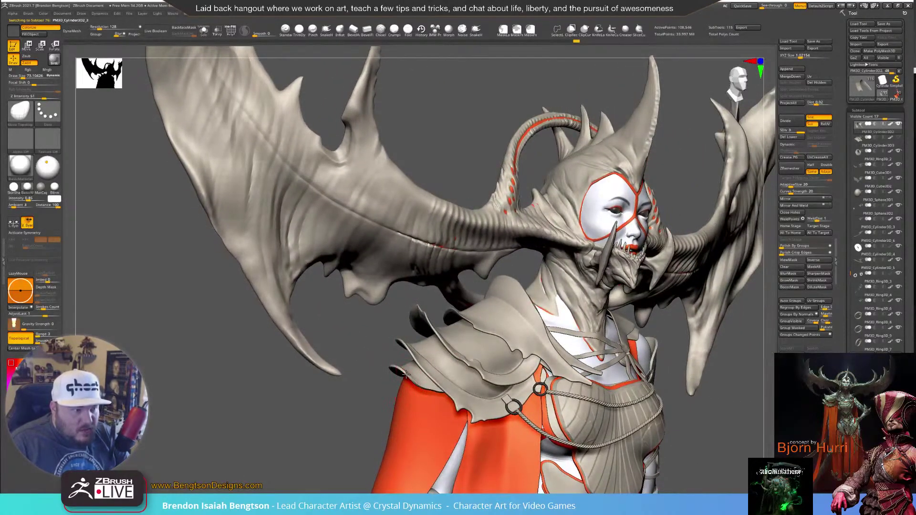
alt+right_drag(416, 419, 529, 305)
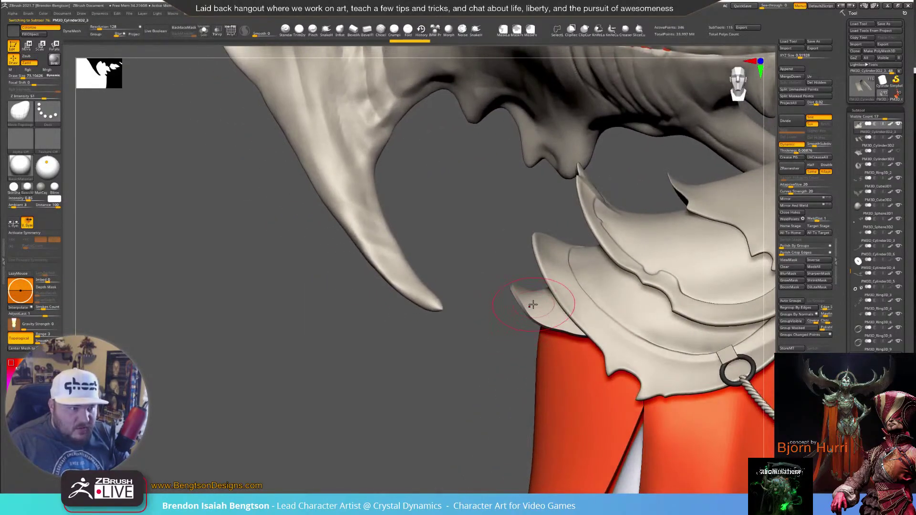
right_drag(653, 236, 557, 275)
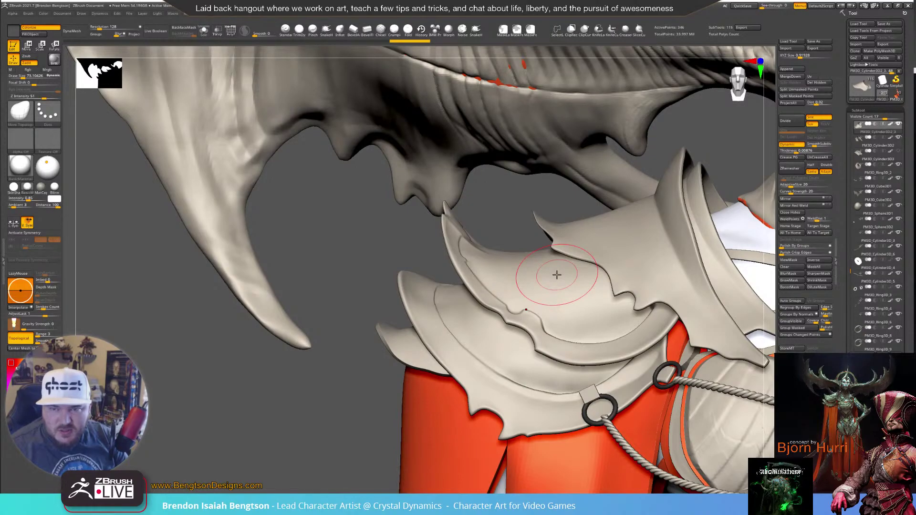
alt+drag(487, 205, 503, 221)
alt+click(431, 297)
drag(422, 281, 414, 262)
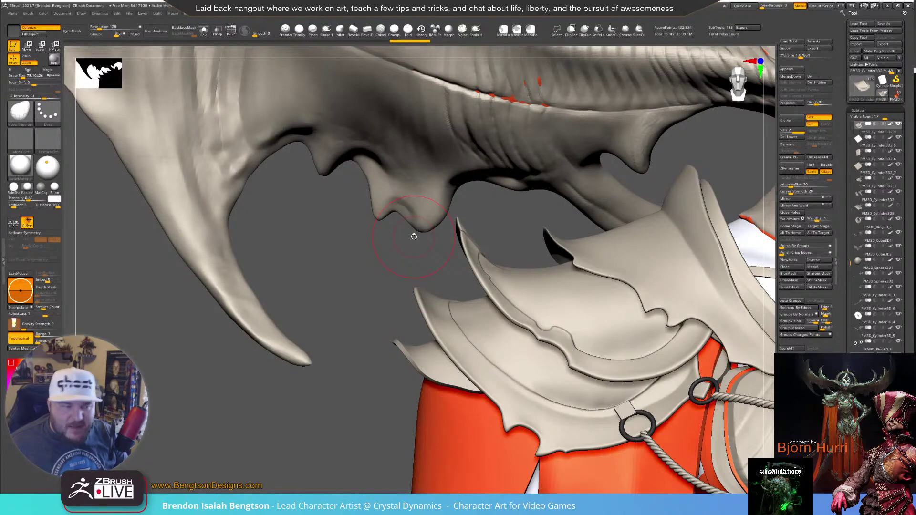
drag(445, 316, 441, 311)
mouse_move(434, 272)
alt+mouse_down()
mouse_move(439, 315)
mouse_move(448, 241)
mouse_move(460, 285)
alt+mouse_up()
key(ctrl+shift+f)
Sharpen the shoulder plate's flared outer rim from its raised tip down to the prongs, using the Pinch brush at size about 33
key(space)
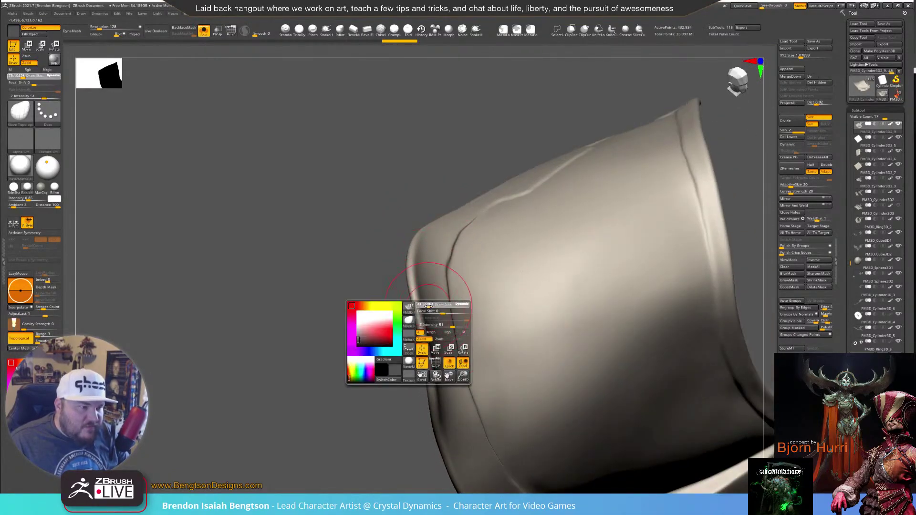
click(313, 29)
mouse_move(339, 267)
mouse_down()
mouse_move(409, 280)
mouse_move(430, 422)
mouse_up()
mouse_move(394, 399)
mouse_down()
mouse_move(401, 294)
mouse_move(422, 348)
mouse_up()
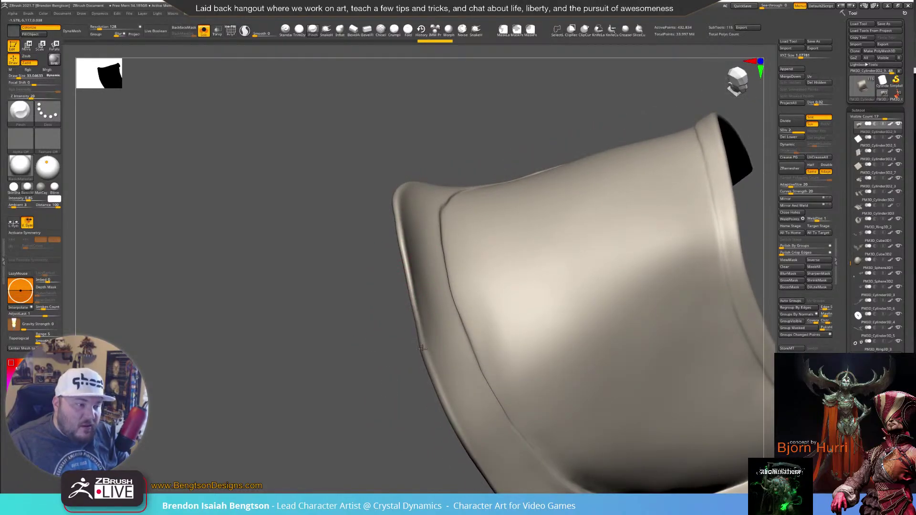
drag(417, 389, 414, 331)
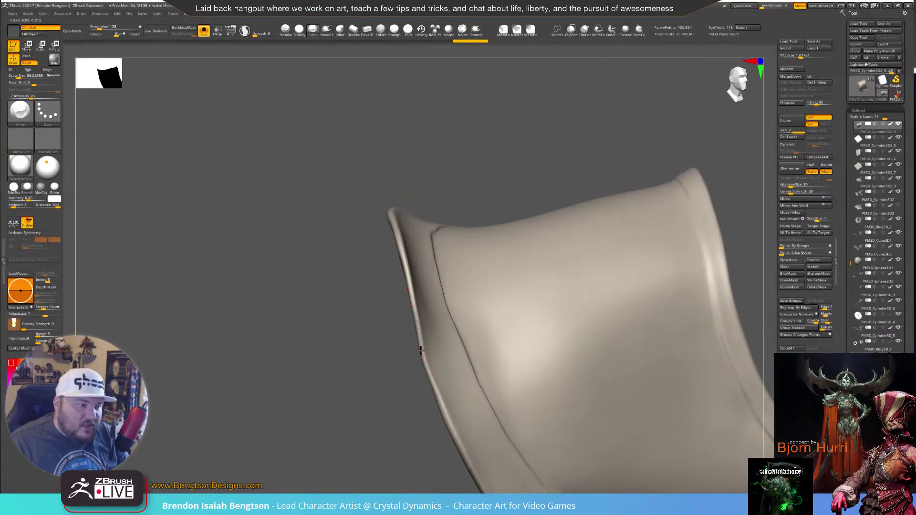
drag(418, 381, 371, 236)
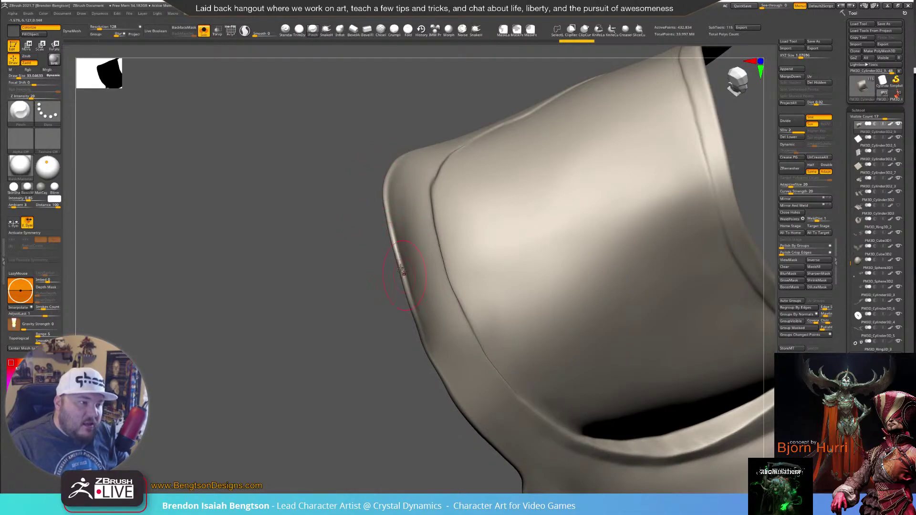
drag(408, 370, 407, 264)
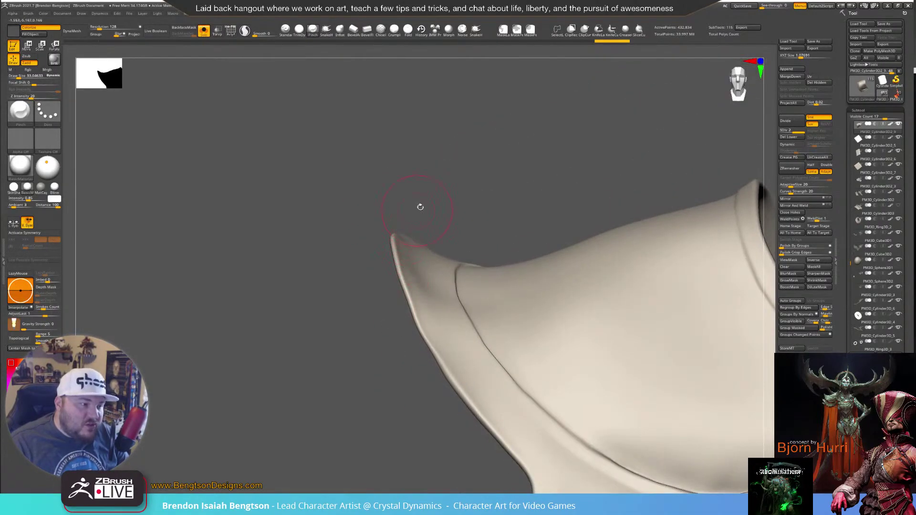
drag(417, 204, 415, 249)
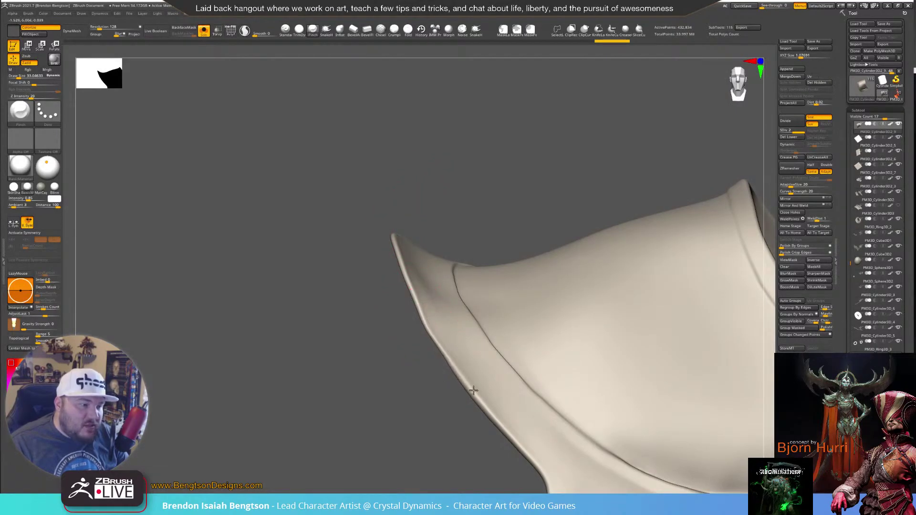
drag(501, 437, 374, 292)
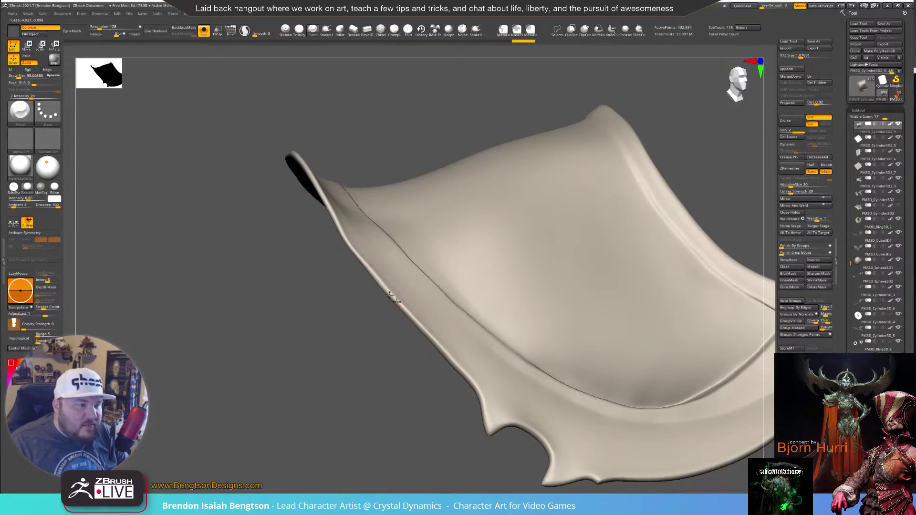
mouse_move(422, 338)
mouse_down()
mouse_move(415, 327)
mouse_move(481, 397)
mouse_up()
mouse_move(471, 399)
mouse_down()
mouse_move(434, 338)
mouse_move(495, 437)
mouse_move(489, 427)
mouse_up()
Adjust the plate's outer edge near the prongs with the Move Topological brush, reducing its size to about 17
key(space)
mouse_move(570, 261)
mouse_down()
mouse_move(540, 268)
mouse_move(568, 248)
mouse_up()
key(b)
key(m)
key(t)
key(space)
drag(446, 360, 448, 361)
mouse_move(506, 269)
mouse_down()
mouse_move(495, 285)
mouse_move(491, 270)
mouse_move(527, 255)
mouse_up()
key(space)
key(space)
mouse_move(585, 233)
alt+mouse_down()
mouse_move(613, 169)
mouse_move(587, 155)
alt+mouse_up()
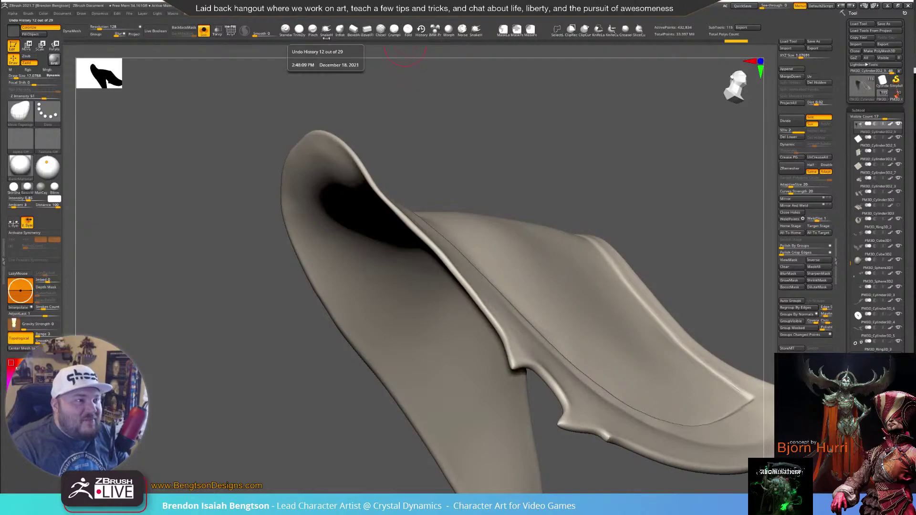
Pinch the edge thickness along the underside of the rim and around the prongs with the Pinch brush at size about 17
click(312, 30)
mouse_move(516, 323)
mouse_down()
mouse_move(483, 310)
mouse_move(451, 267)
mouse_up()
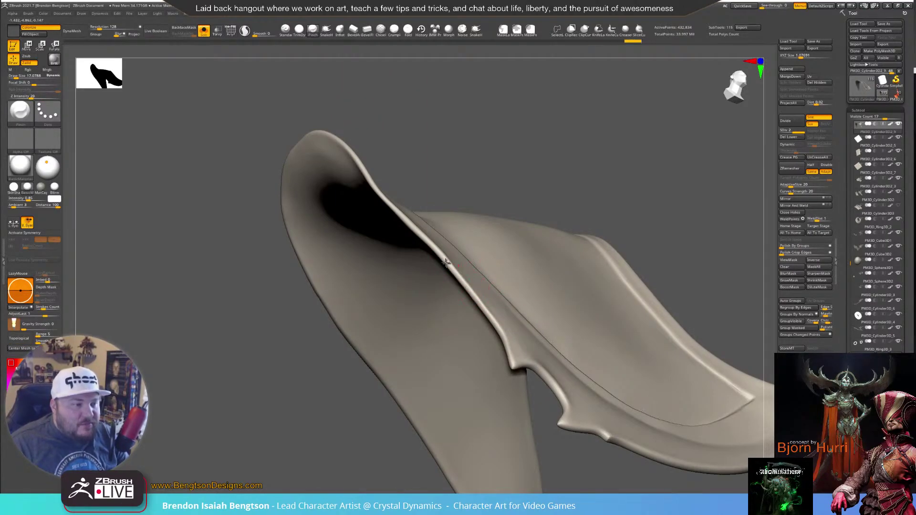
drag(496, 326, 502, 335)
drag(677, 205, 641, 171)
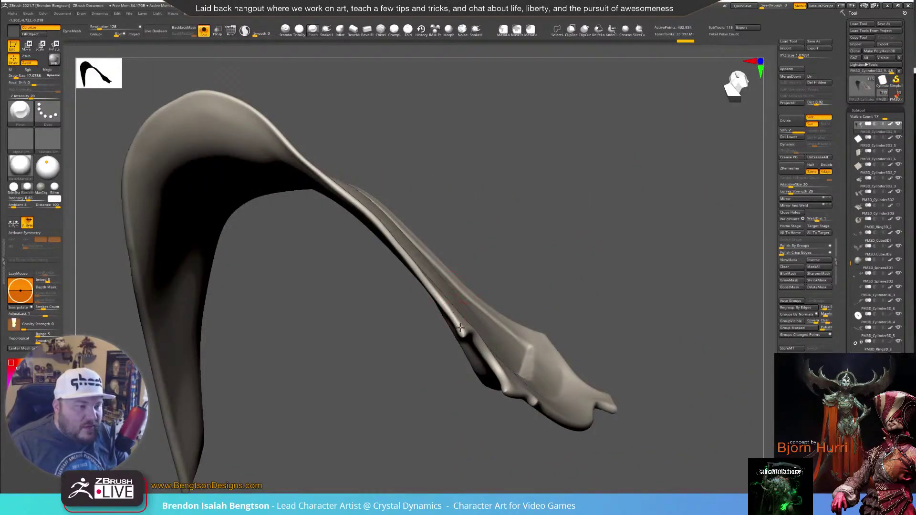
drag(442, 304, 439, 299)
drag(552, 260, 541, 214)
mouse_move(456, 316)
mouse_down()
mouse_move(488, 353)
mouse_move(466, 326)
mouse_move(475, 333)
mouse_up()
mouse_move(511, 290)
mouse_down()
mouse_move(509, 340)
mouse_move(491, 355)
mouse_move(510, 386)
mouse_move(491, 393)
mouse_move(501, 415)
mouse_move(479, 377)
mouse_up()
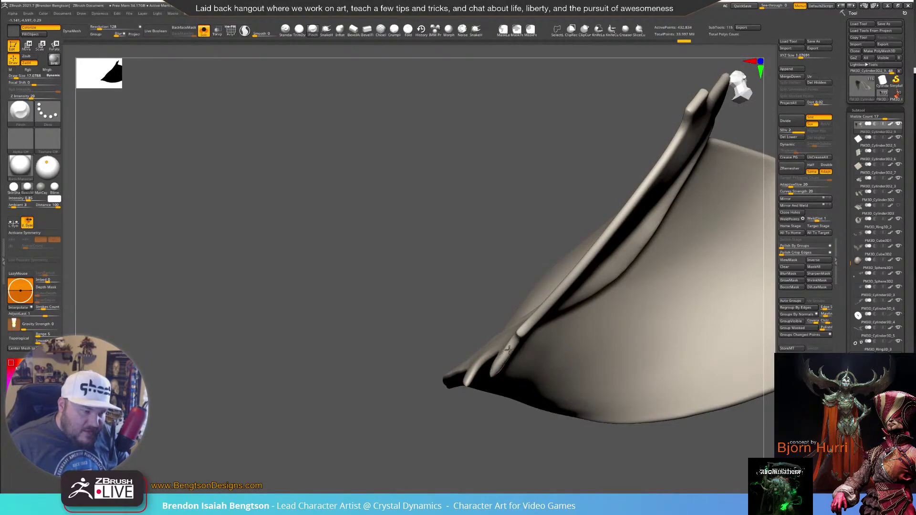
mouse_move(497, 292)
mouse_down()
mouse_move(497, 258)
mouse_move(529, 326)
mouse_move(559, 292)
mouse_up()
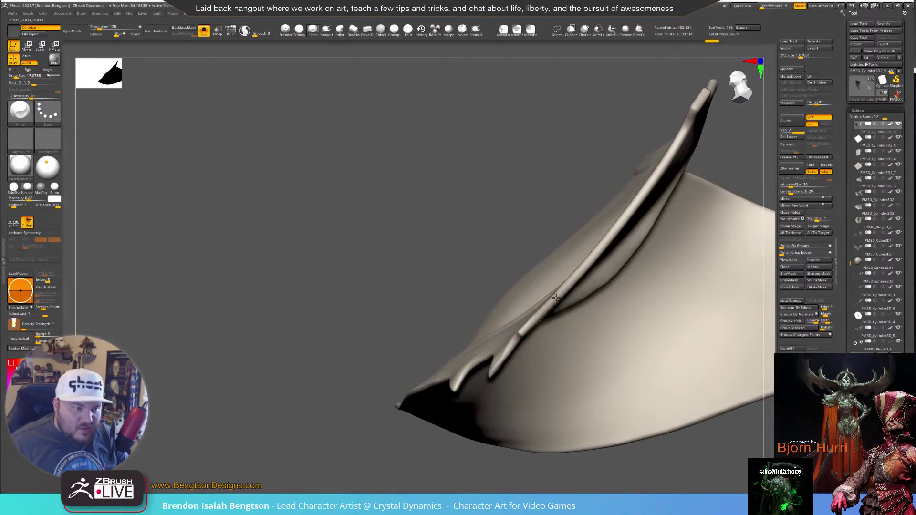
Switch to the hPolish brush and examine the plate's pronged edge
mouse_move(576, 272)
right_down()
mouse_move(536, 242)
mouse_move(485, 317)
mouse_move(455, 291)
mouse_move(368, 378)
mouse_move(477, 296)
mouse_move(625, 220)
right_up()
key(b)
key(s)
key(p)
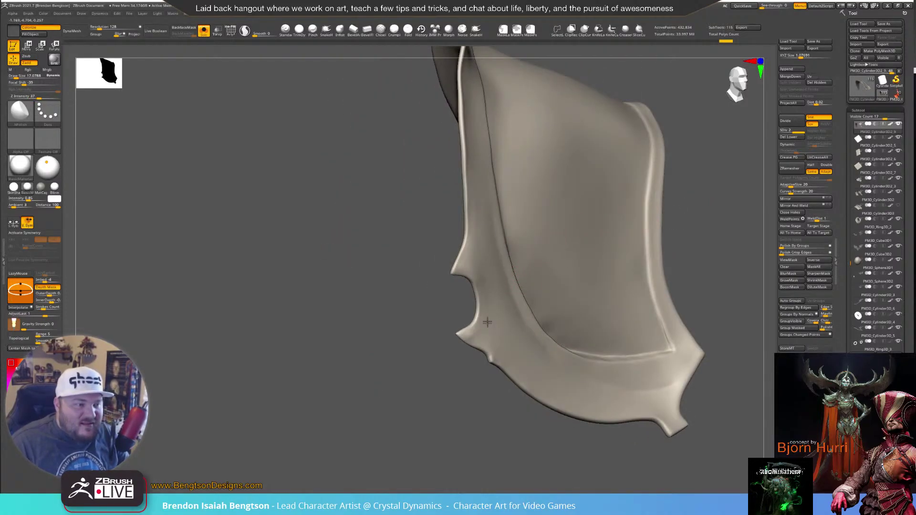
right_drag(389, 325, 401, 358)
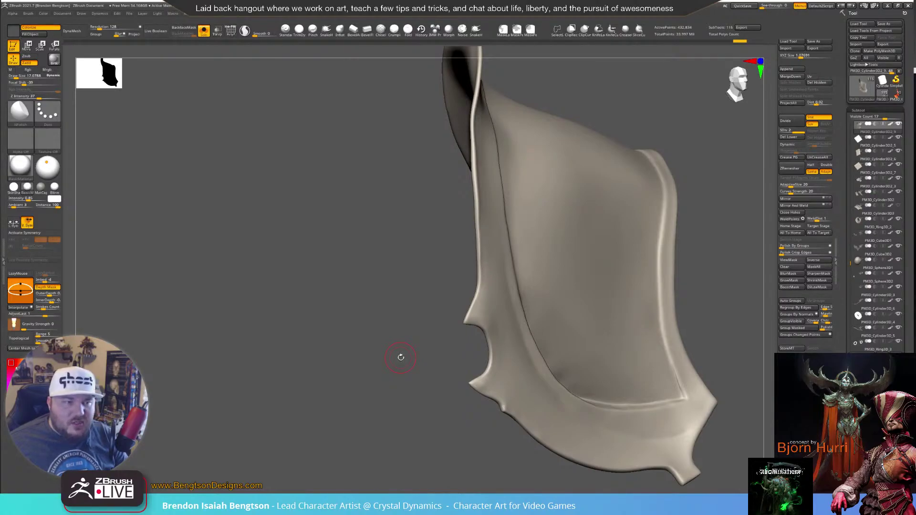
Refine the curve of the plate's upper outer rim with the Move Topological brush at size about 33
drag(432, 286, 406, 259)
mouse_move(406, 259)
alt+mouse_down()
mouse_move(381, 361)
mouse_move(395, 319)
mouse_move(401, 323)
alt+mouse_up()
key(b)
key(m)
key(t)
key(space)
mouse_move(469, 234)
mouse_down()
mouse_move(442, 218)
mouse_move(455, 231)
mouse_move(447, 325)
mouse_up()
key(space)
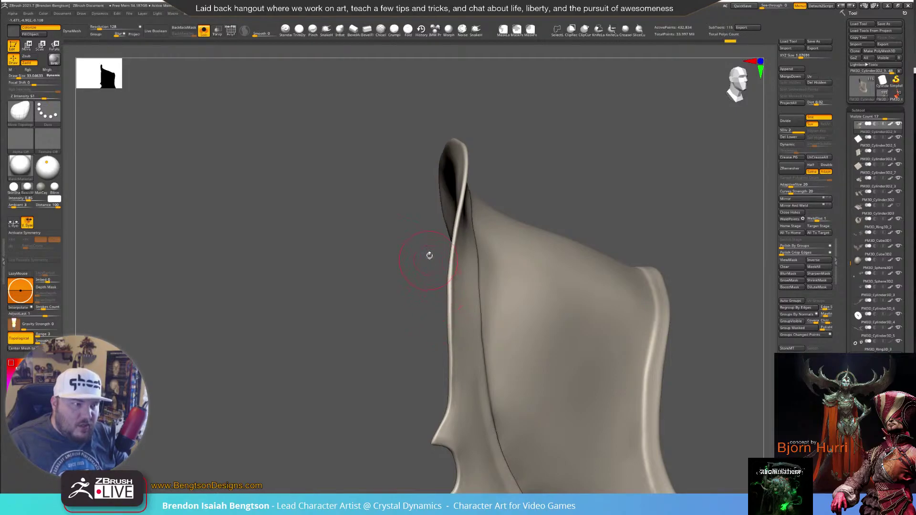
drag(409, 287, 358, 278)
mouse_move(599, 118)
mouse_down()
mouse_move(543, 133)
mouse_move(540, 148)
mouse_move(549, 118)
mouse_move(626, 129)
mouse_move(321, 291)
mouse_move(370, 342)
mouse_up()
Polish the plate's surface around the two prongs and the small notch below them with the hPolish brush
key(b)
key(h)
key(p)
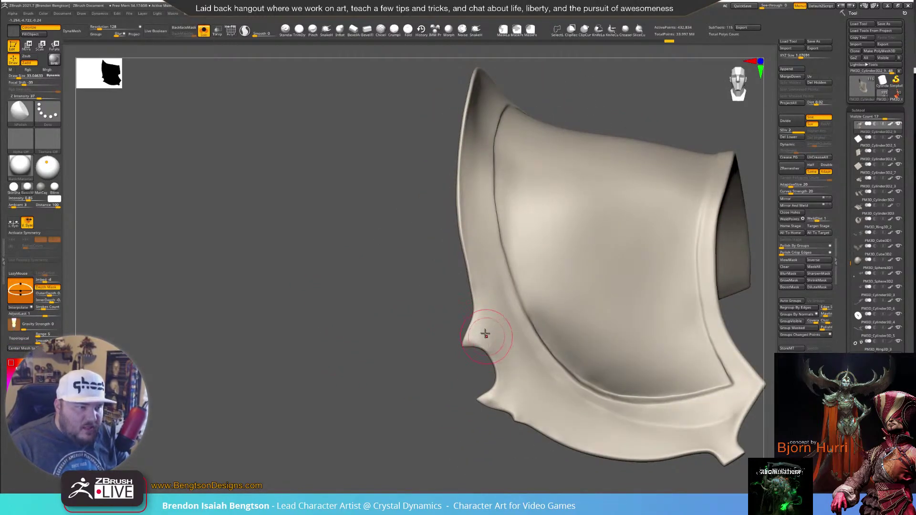
drag(505, 366, 507, 391)
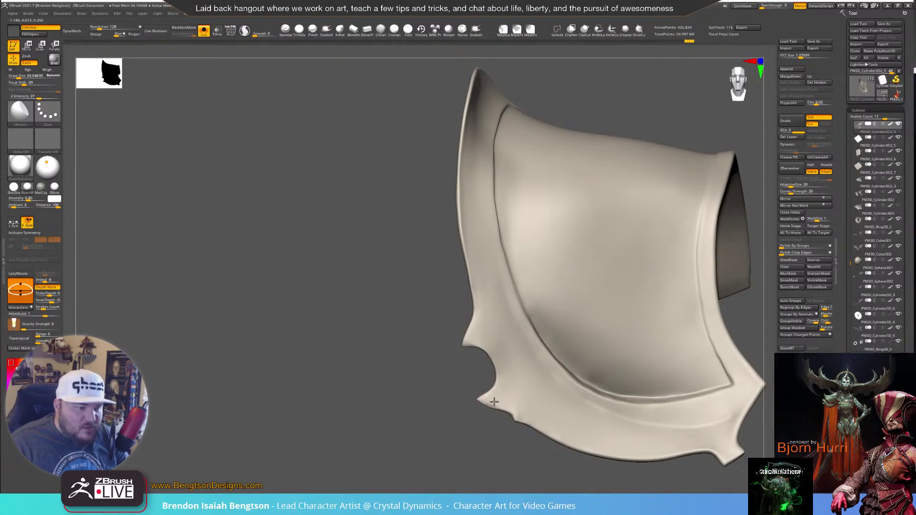
drag(524, 414, 528, 418)
drag(515, 405, 533, 420)
drag(440, 413, 436, 407)
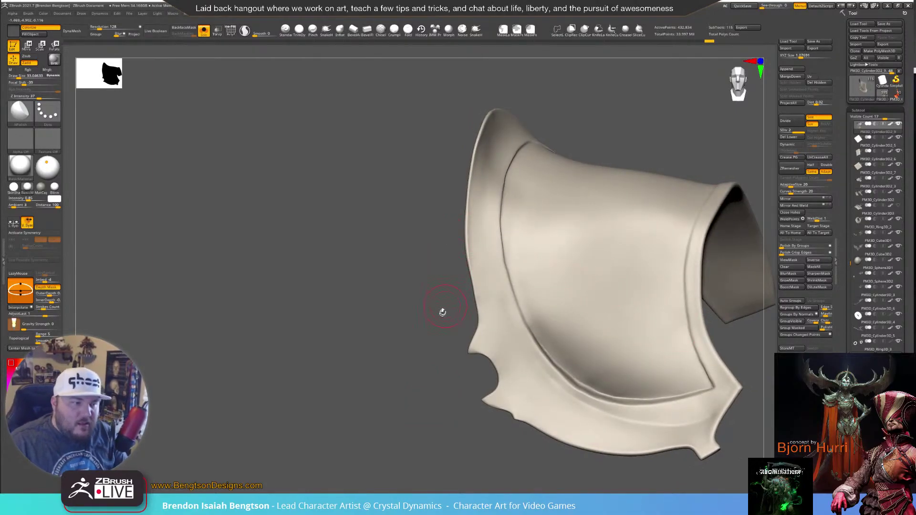
alt+drag(427, 348, 390, 318)
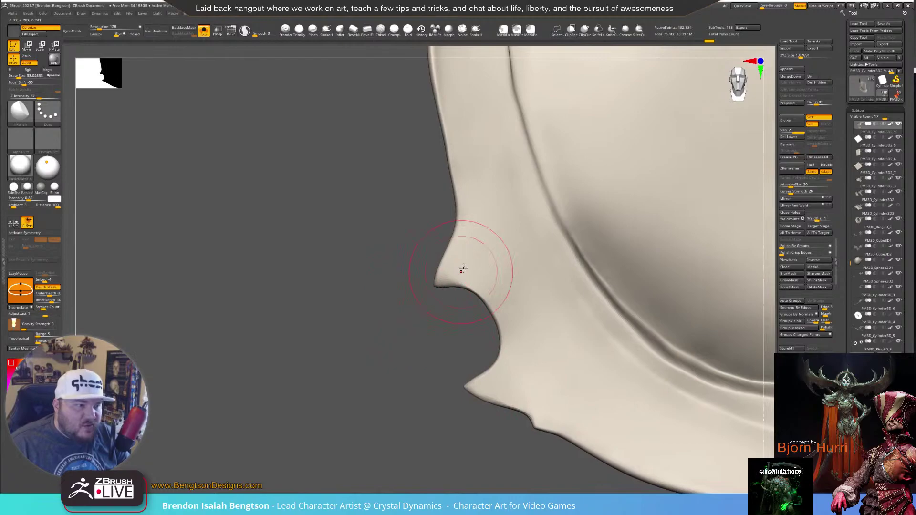
mouse_move(421, 355)
alt+mouse_down()
mouse_move(395, 287)
mouse_move(385, 385)
alt+mouse_up()
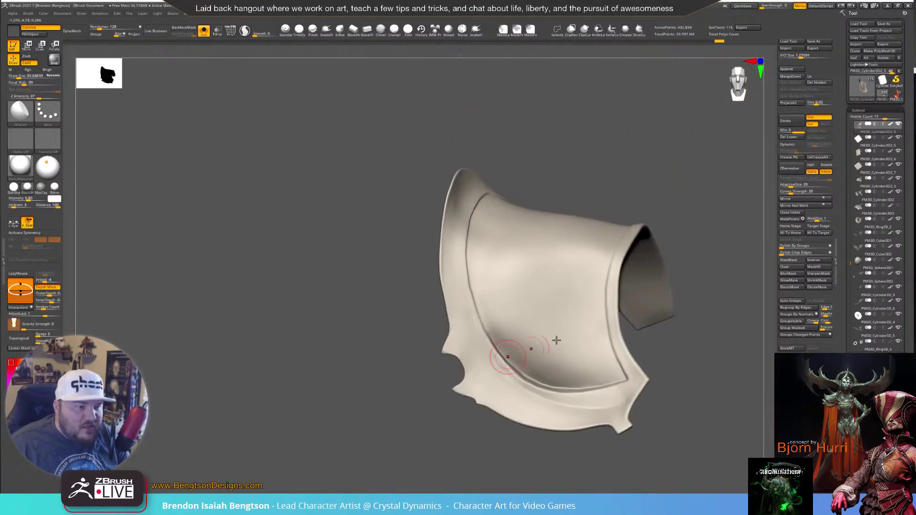
Switch to the Move Topological brush, compare the plate with the full figure's armour layers, and isolate it again
key(b)
key(m)
key(t)
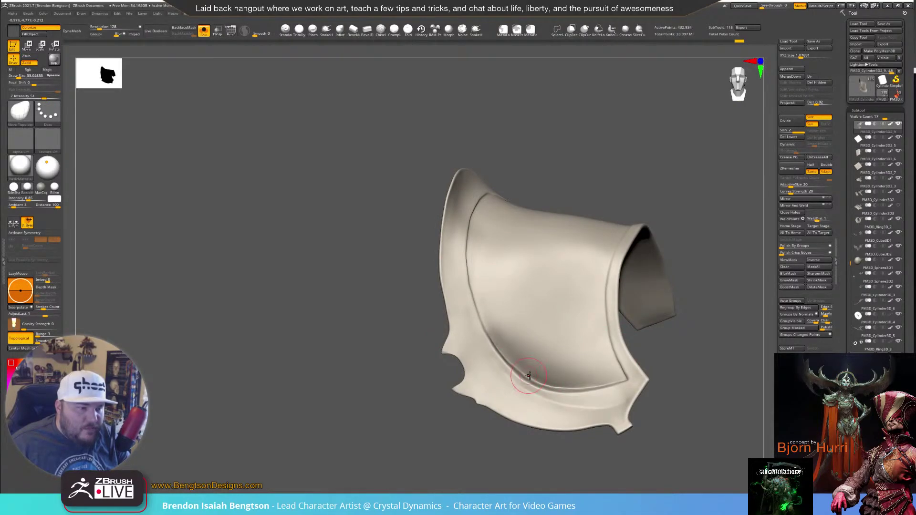
drag(372, 255, 340, 248)
key(alt+s)
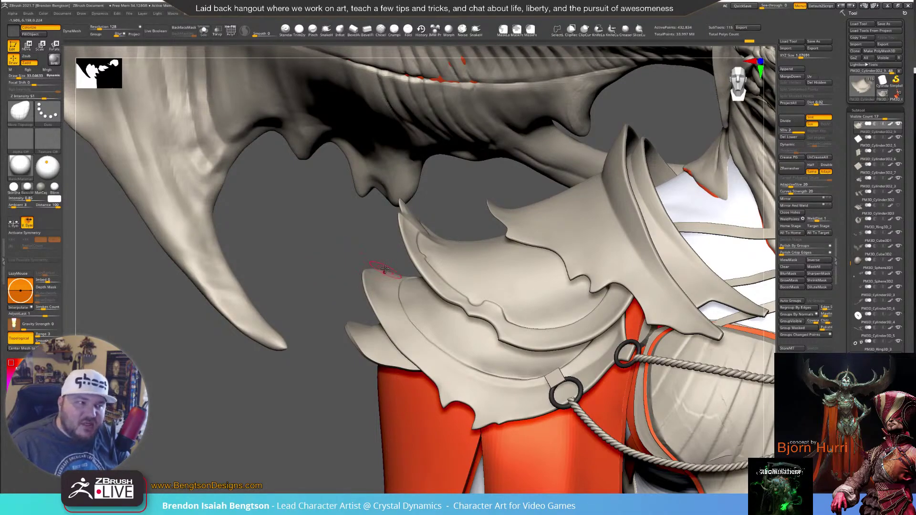
mouse_move(374, 250)
mouse_down()
mouse_move(385, 247)
mouse_move(352, 258)
mouse_move(364, 257)
mouse_move(373, 276)
mouse_up()
key(alt+s)
Reshape the rounded tip of the plate's raised rim with the Move Topological brush at size about 75
key(space)
alt+drag(374, 221, 370, 269)
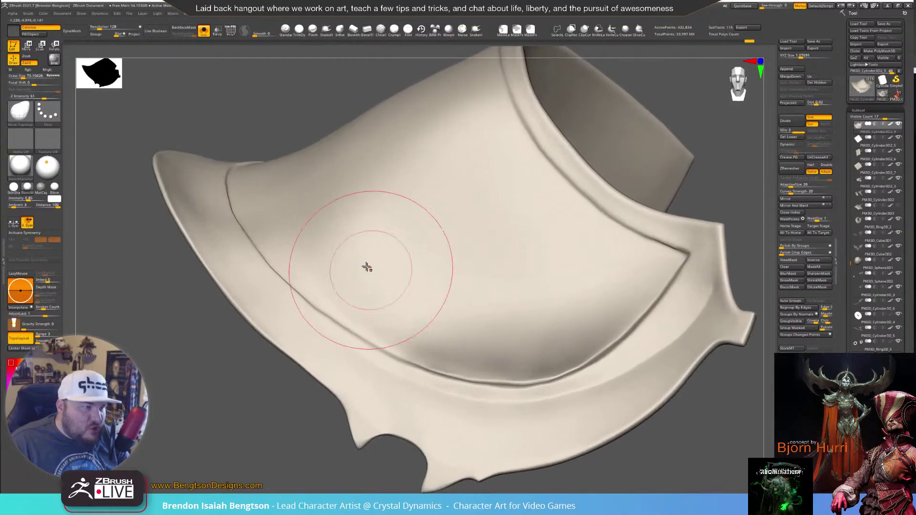
mouse_move(258, 117)
alt+mouse_down()
mouse_move(522, 219)
mouse_move(491, 307)
alt+mouse_up()
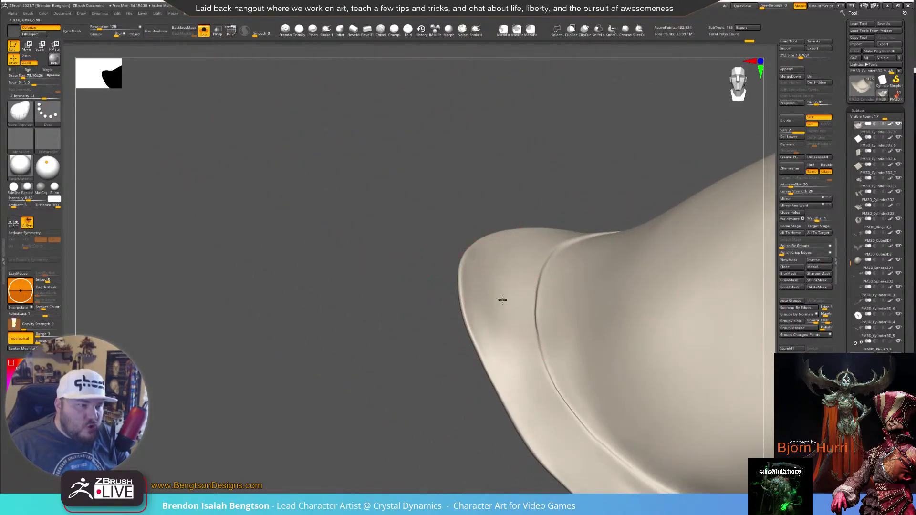
mouse_move(504, 292)
right_down()
mouse_move(505, 222)
mouse_move(505, 236)
right_up()
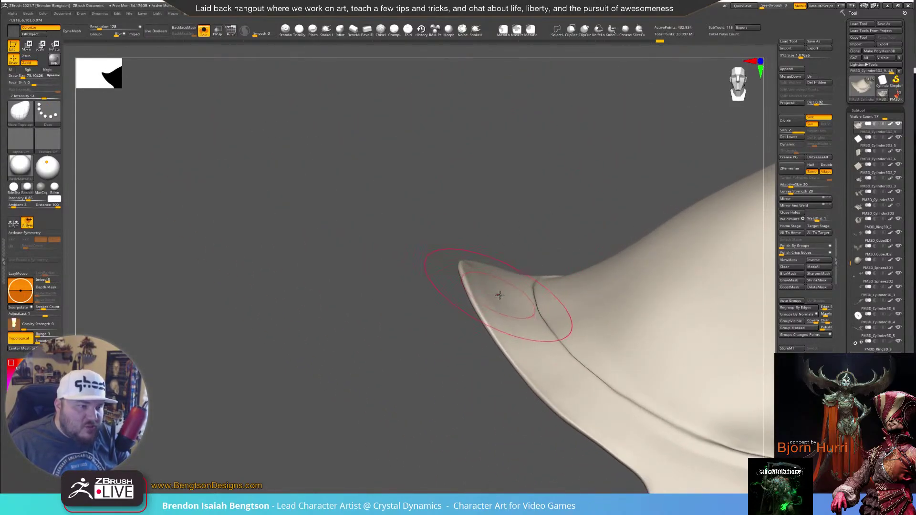
drag(500, 296, 511, 300)
right_drag(537, 231, 534, 225)
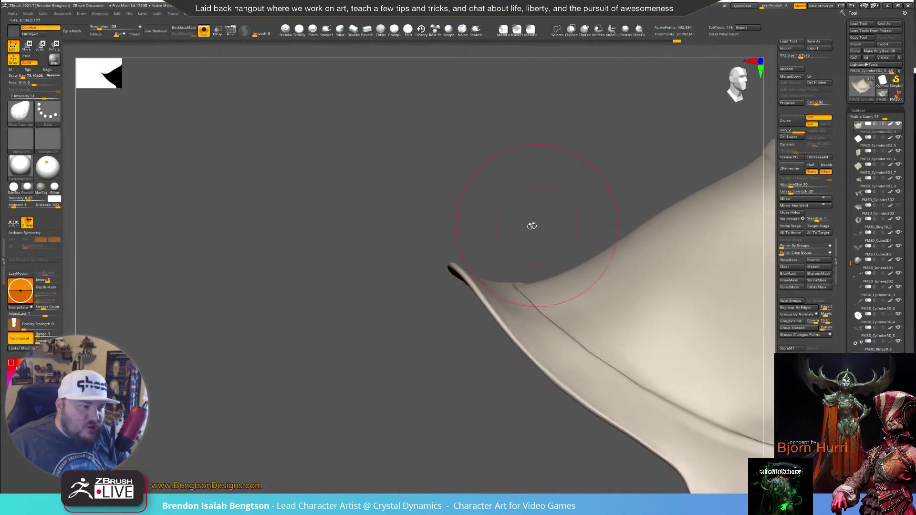
mouse_move(458, 270)
right_down()
mouse_move(532, 288)
mouse_move(573, 221)
mouse_move(562, 217)
mouse_move(568, 232)
mouse_move(525, 268)
right_up()
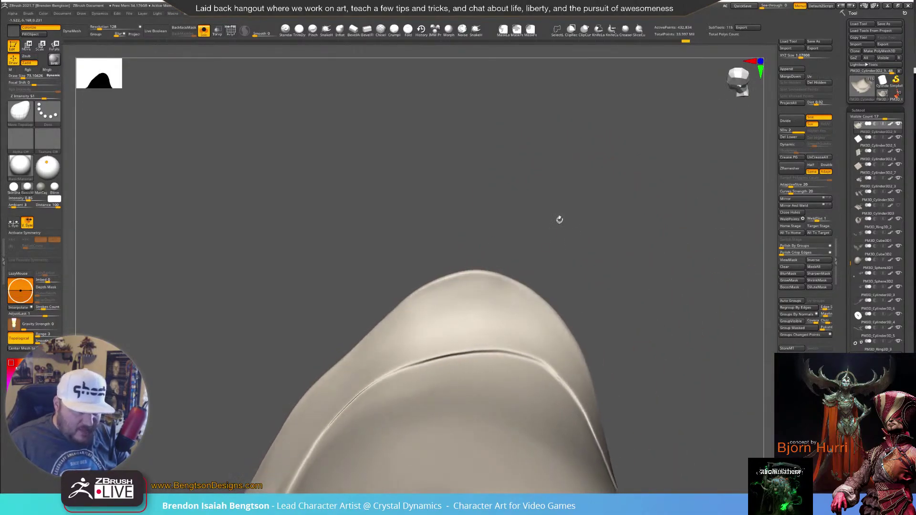
drag(477, 273, 479, 276)
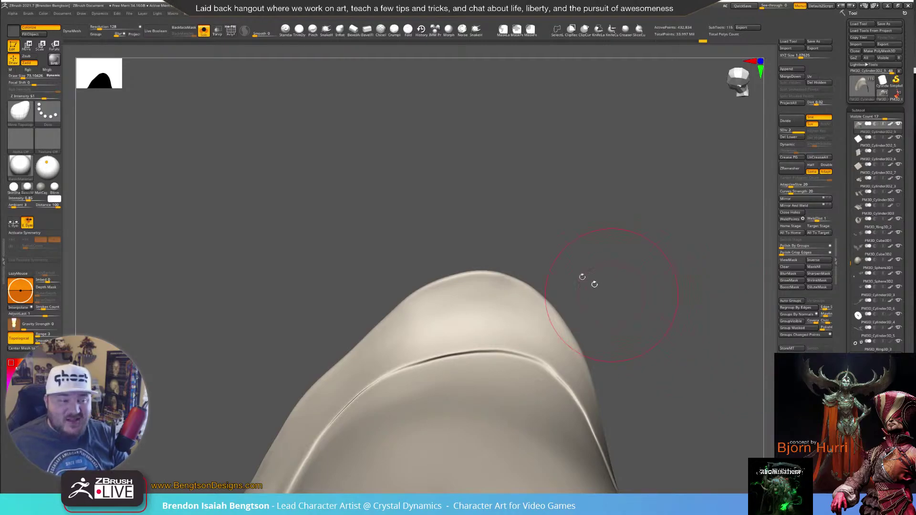
key(p)
drag(529, 287, 484, 278)
drag(421, 284, 387, 310)
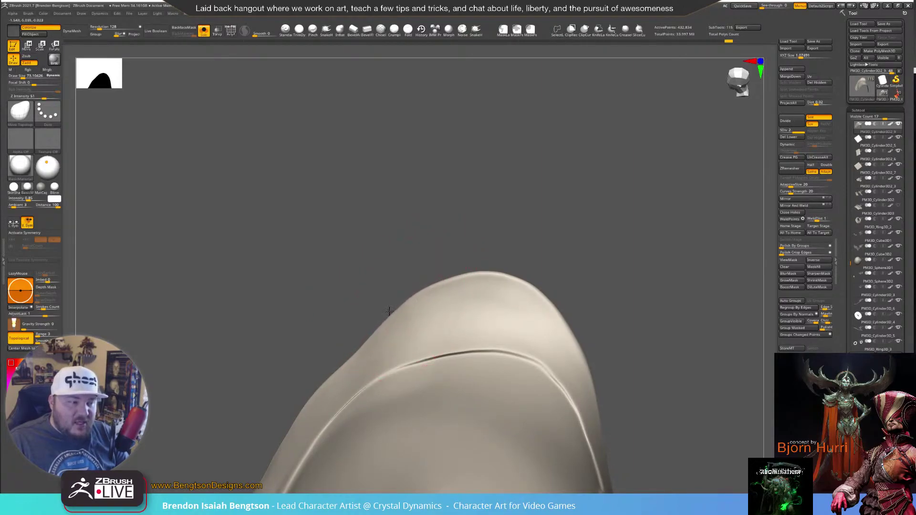
mouse_move(572, 252)
mouse_down()
mouse_move(556, 233)
mouse_move(566, 276)
mouse_move(552, 280)
mouse_move(539, 253)
mouse_move(526, 252)
mouse_up()
Sharpen the outer edge of the plate's raised rim, from the tip around the corner, with the Pinch brush at size about 30
key(space)
click(312, 29)
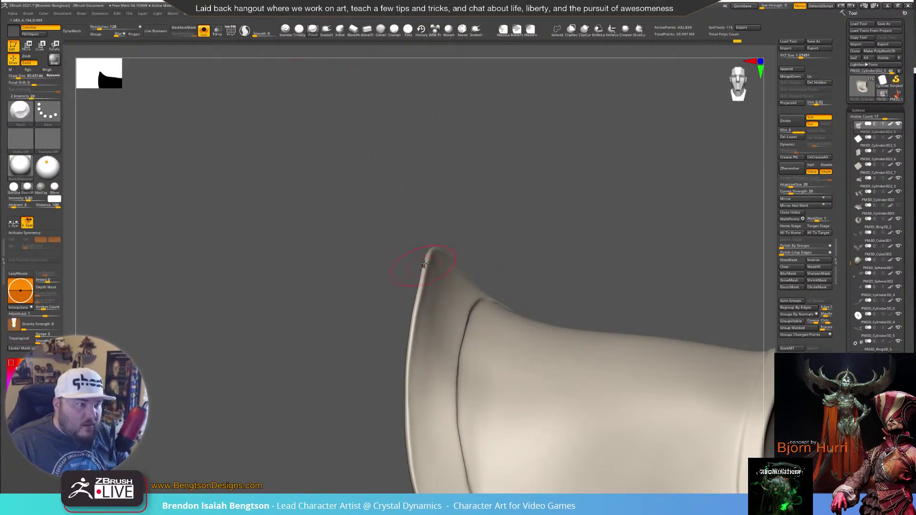
drag(425, 269, 416, 306)
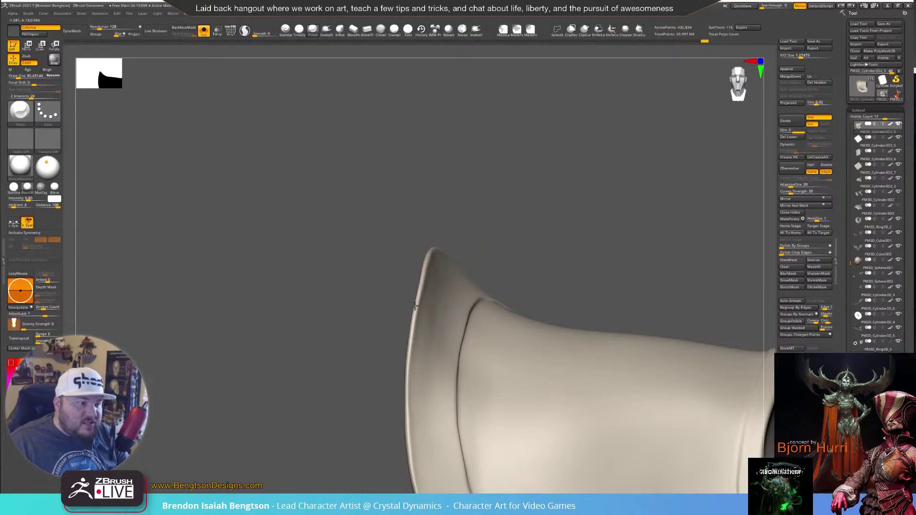
drag(410, 352, 423, 274)
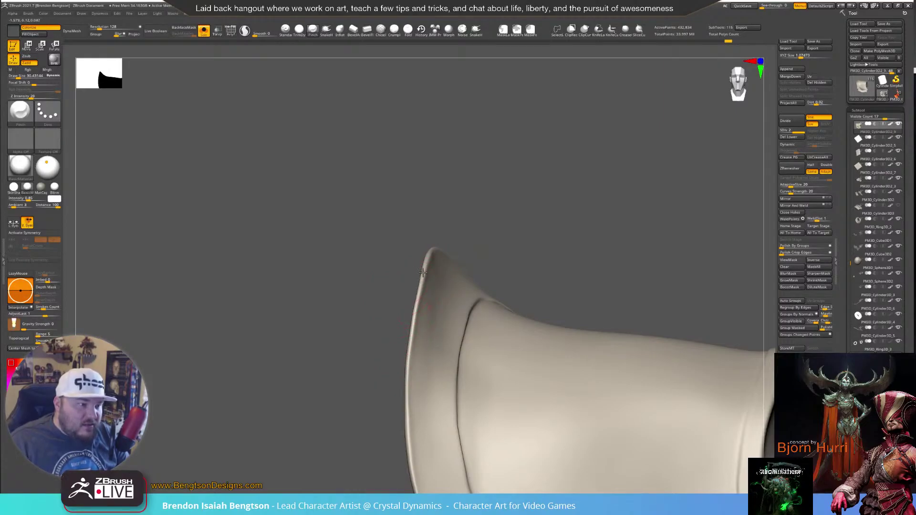
drag(455, 204, 448, 250)
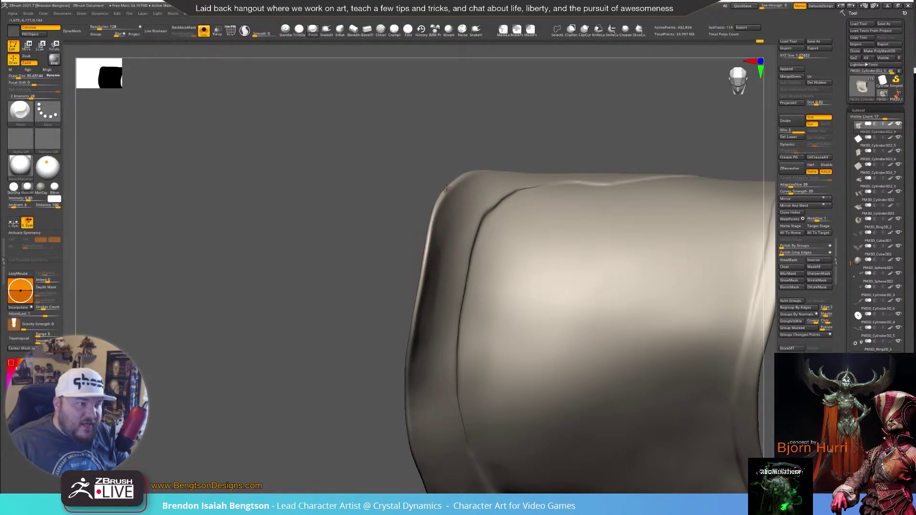
drag(439, 164, 383, 332)
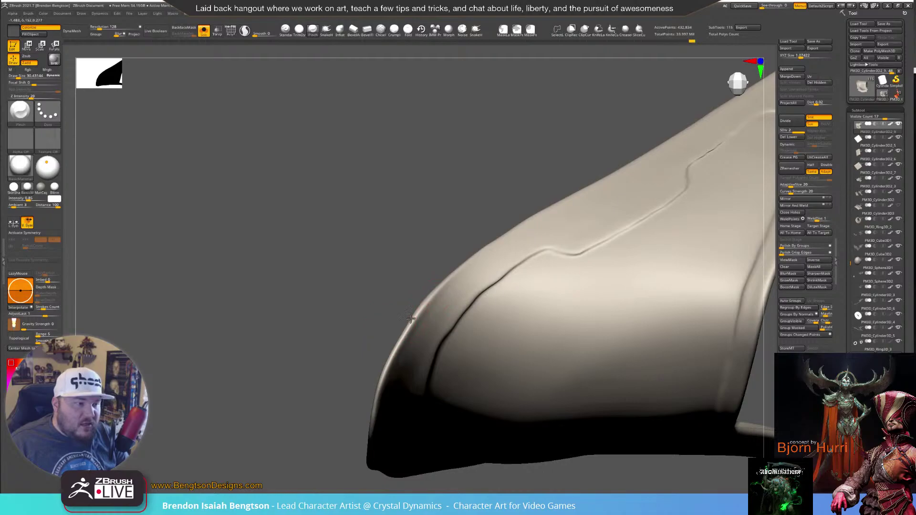
drag(415, 293, 389, 328)
mouse_move(334, 404)
mouse_down()
mouse_move(291, 401)
mouse_move(309, 428)
mouse_move(301, 397)
mouse_move(309, 418)
mouse_move(303, 322)
mouse_move(311, 307)
mouse_move(416, 266)
mouse_move(405, 260)
mouse_move(426, 290)
mouse_move(406, 293)
mouse_up()
Reshape the upper edge of the plate's raised rim with the Move Topological brush at size about 69
key(b)
key(m)
key(t)
key(space)
drag(417, 327, 420, 326)
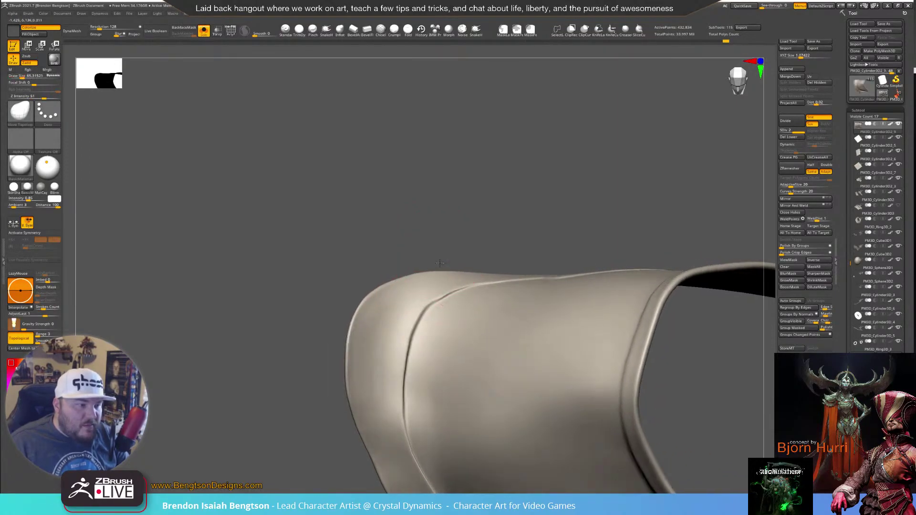
drag(444, 244, 439, 270)
Even out the curve of the groove beside the raised rim's corner, using Move Topological at sizes from about 30 to 41
key(space)
drag(420, 320, 437, 296)
key(space)
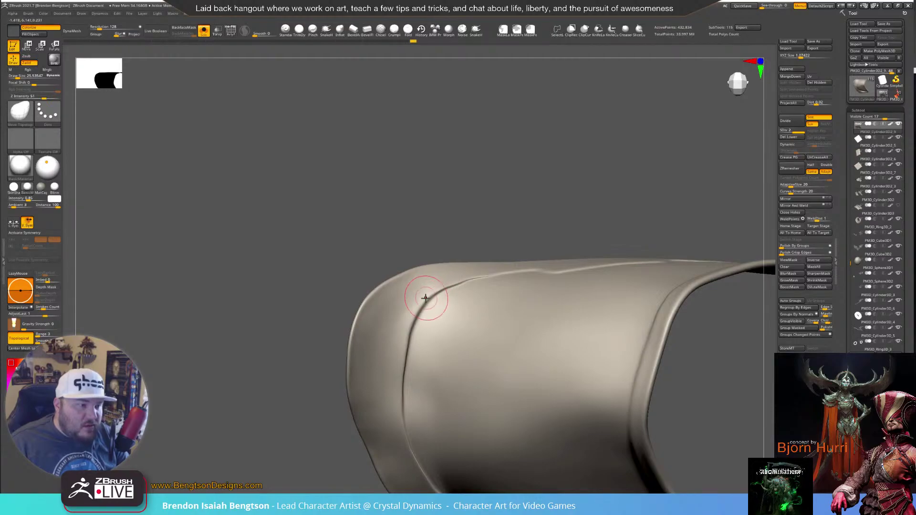
right_drag(403, 353, 404, 351)
key(space)
drag(400, 353, 404, 353)
right_drag(417, 279, 415, 251)
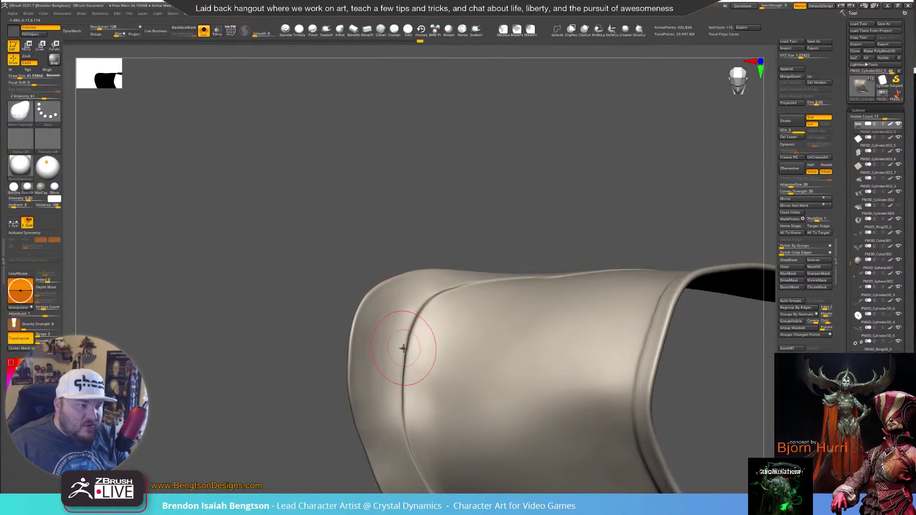
right_drag(392, 365, 470, 188)
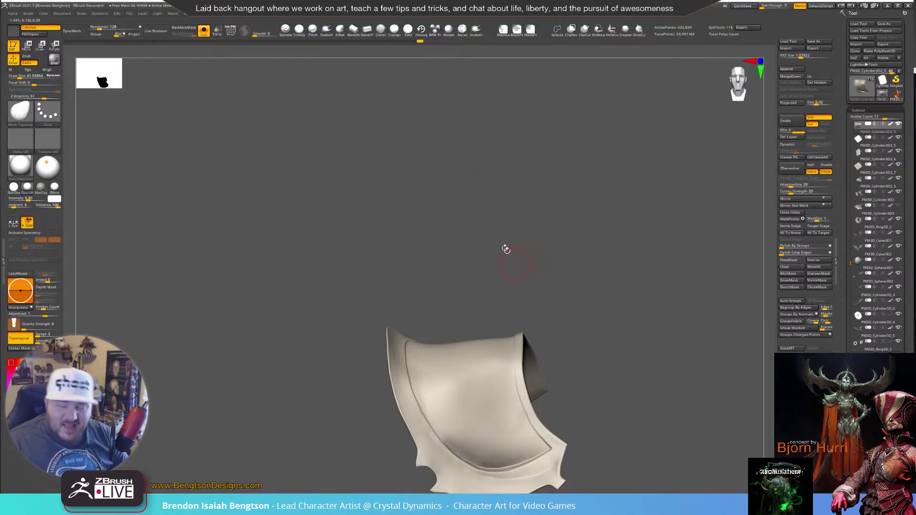
Smooth the outline of the plate's outer rim above the prongs with the Move Topological brush at size about 21
mouse_move(517, 246)
right_down()
mouse_move(503, 236)
mouse_move(524, 272)
mouse_move(548, 163)
mouse_move(509, 219)
right_up()
key(space)
mouse_move(294, 329)
ctrl+right_down()
mouse_move(286, 388)
mouse_move(285, 361)
mouse_move(436, 311)
ctrl+right_up()
key(space)
key(space)
drag(435, 311, 432, 309)
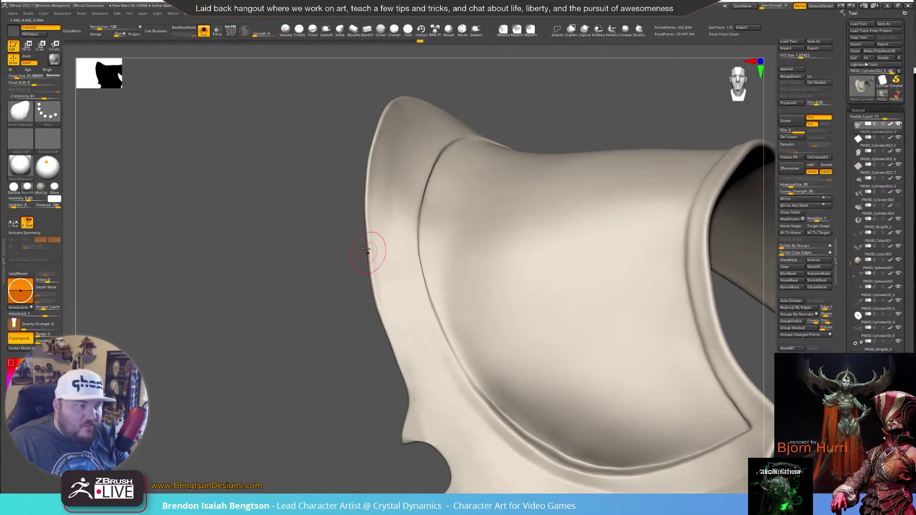
key(space)
drag(369, 246, 366, 254)
mouse_move(373, 324)
mouse_down()
mouse_move(368, 368)
mouse_move(347, 393)
mouse_move(317, 302)
mouse_move(373, 319)
mouse_move(367, 382)
mouse_up()
mouse_move(282, 215)
alt+mouse_down()
mouse_move(425, 270)
mouse_move(426, 260)
mouse_move(454, 251)
mouse_move(473, 264)
mouse_move(467, 276)
mouse_move(420, 260)
alt+mouse_up()
Polish the inner side of the raised rim's rounded tip with the hPolish brush at size about 33
key(space)
key(2)
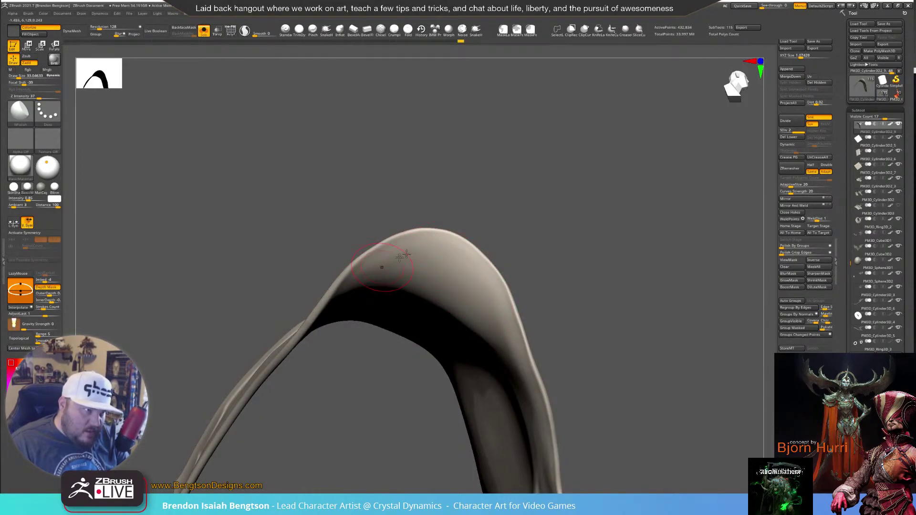
drag(591, 257, 521, 184)
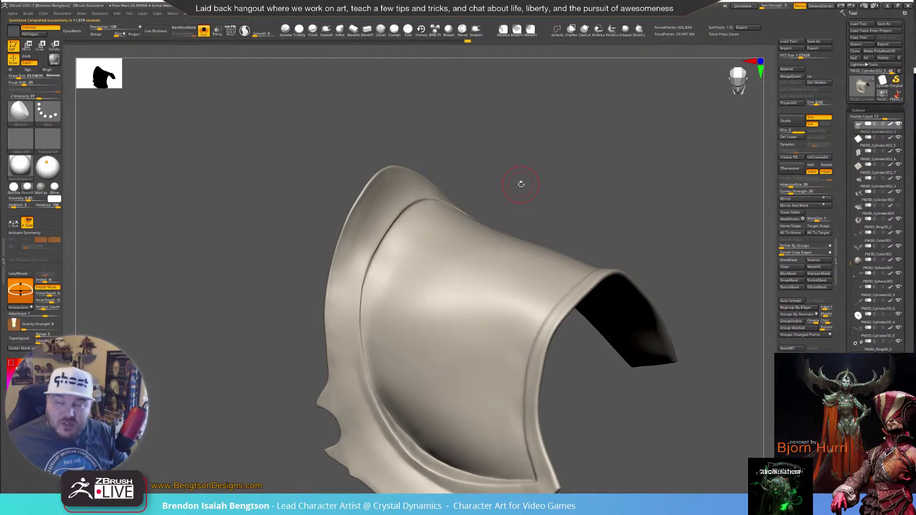
drag(661, 238, 616, 191)
Touch up the groove along the plate's upper side with the hPolish brush at size about 19
key(space)
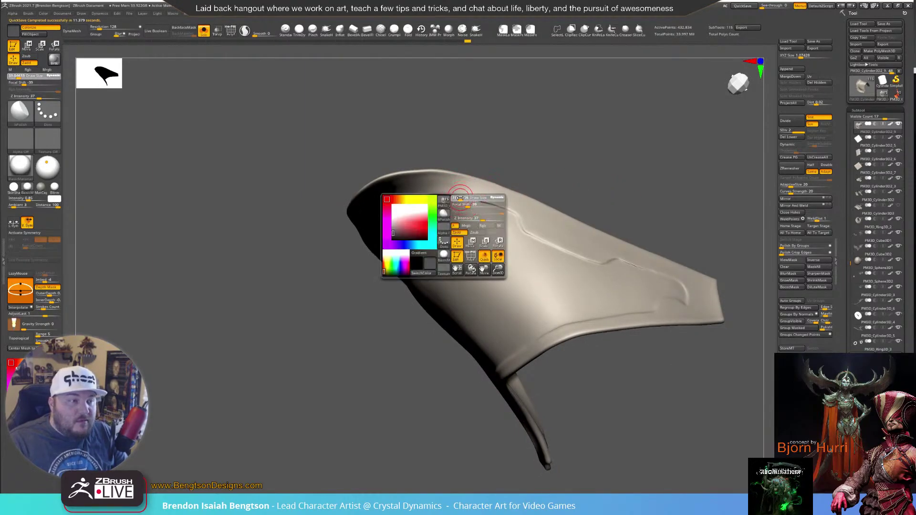
drag(460, 198, 456, 198)
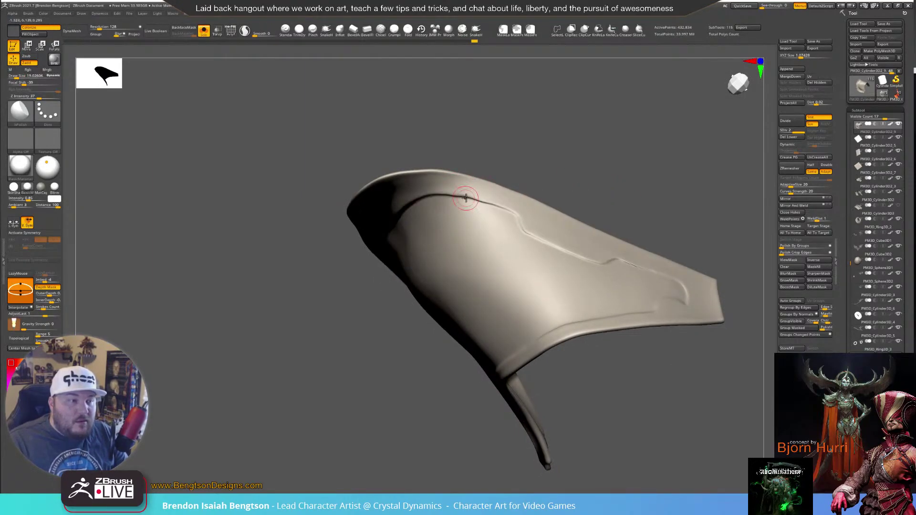
click(466, 197)
click(467, 195)
Adjust the line of the plate's upper groove with the Move Topological brush, raising its size to about 69
key(b)
key(m)
key(t)
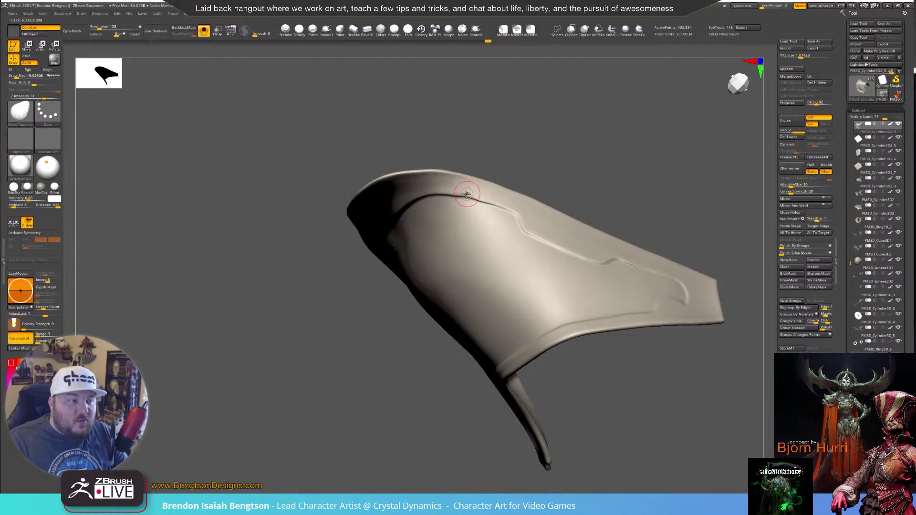
key(space)
drag(480, 200, 477, 200)
mouse_move(568, 175)
mouse_down()
mouse_move(563, 147)
mouse_move(547, 143)
mouse_move(555, 147)
mouse_move(559, 128)
mouse_move(591, 138)
mouse_move(542, 130)
mouse_up()
key(space)
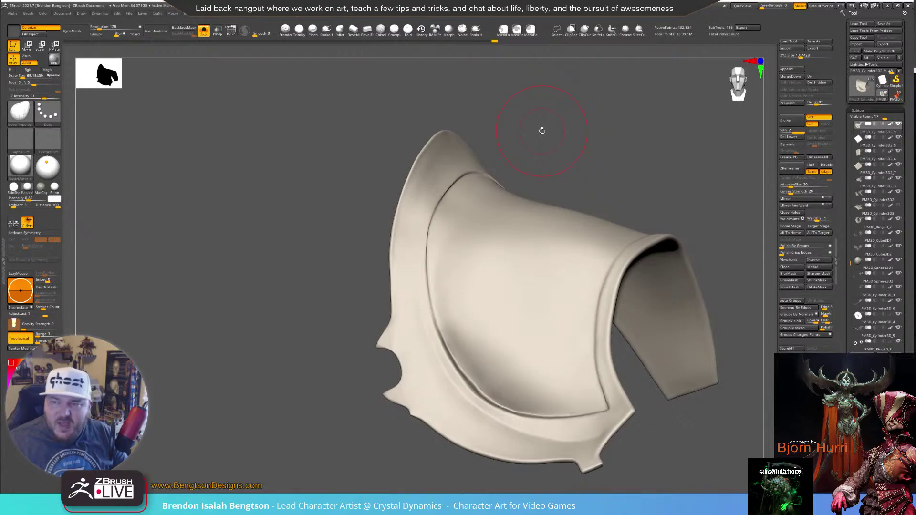
Examine the plate's rim from several sides, reduce the brush size to about 47, and show the full figure again
drag(522, 157, 596, 161)
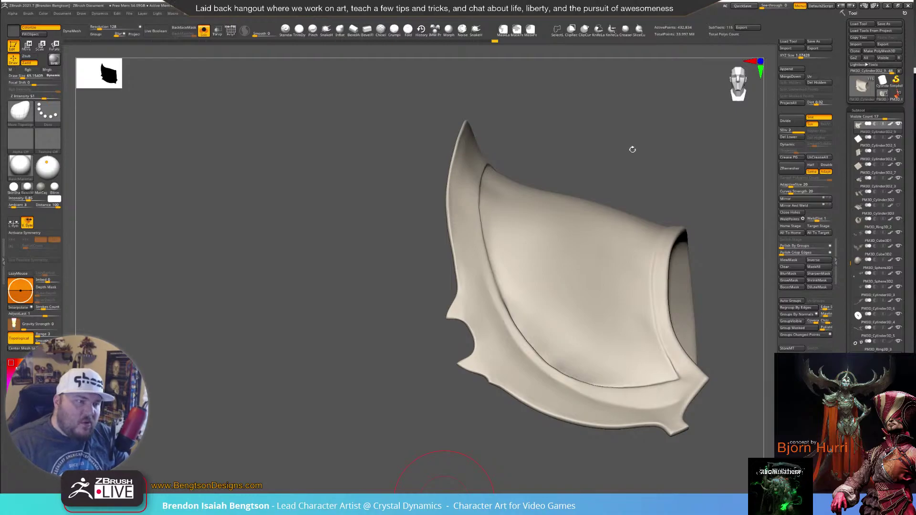
drag(619, 148, 606, 161)
drag(534, 155, 564, 144)
right_drag(485, 204, 448, 228)
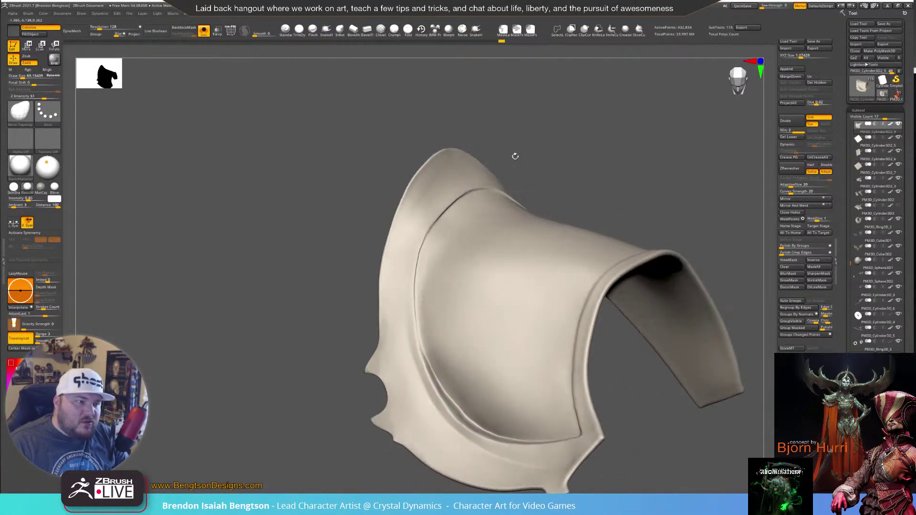
drag(511, 158, 493, 164)
key(s)
drag(449, 221, 445, 222)
right_drag(522, 188, 539, 131)
key(alt+s)
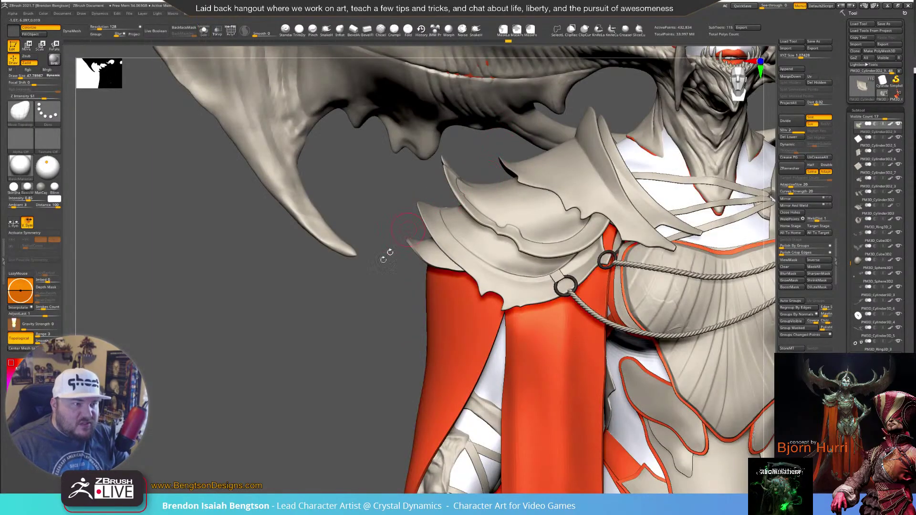
Select and isolate the lowest shoulder plate, and adjust its wavy lower edge with Move Topological at size about 36
shift+drag(363, 310, 331, 353)
alt+click(420, 255)
ctrl+right_drag(386, 305, 395, 342)
key(alt+s)
right_drag(382, 301, 464, 339)
key(space)
drag(471, 323, 467, 324)
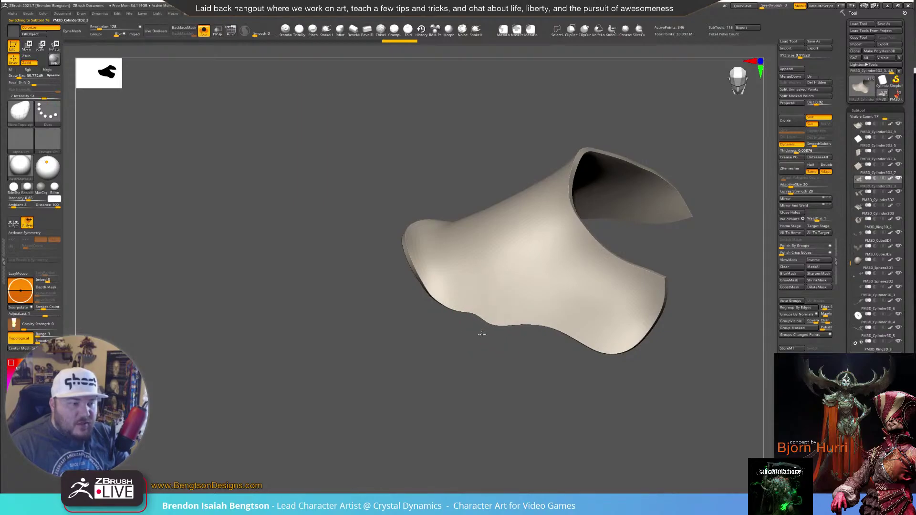
mouse_move(488, 326)
mouse_down()
mouse_move(465, 343)
mouse_move(460, 372)
mouse_move(483, 253)
mouse_move(477, 321)
mouse_up()
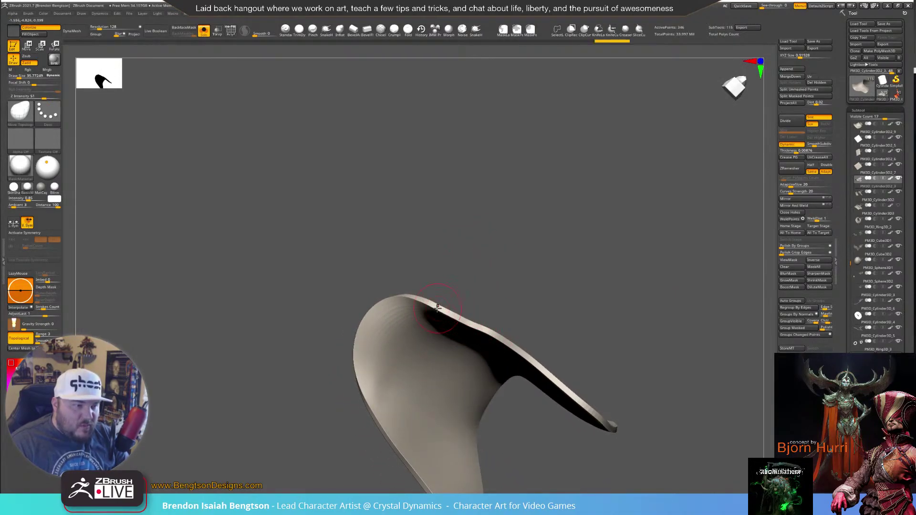
mouse_move(470, 256)
mouse_down()
mouse_move(508, 248)
mouse_move(493, 313)
mouse_move(436, 360)
mouse_move(453, 382)
mouse_move(446, 386)
mouse_move(454, 388)
mouse_move(459, 370)
mouse_up()
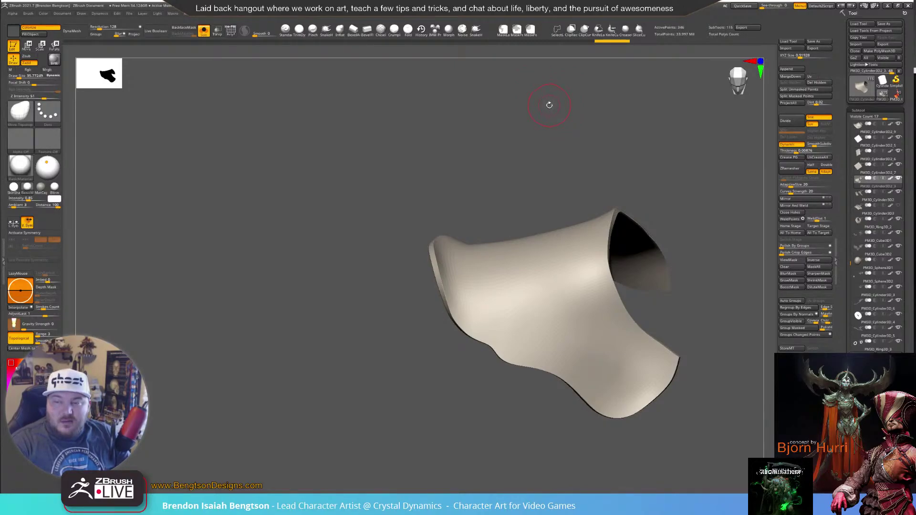
Show the full figure and compare its shoulder armour from front and back with the concept art
mouse_move(561, 154)
mouse_down()
mouse_move(567, 132)
mouse_move(550, 143)
mouse_up()
key(shift+s)
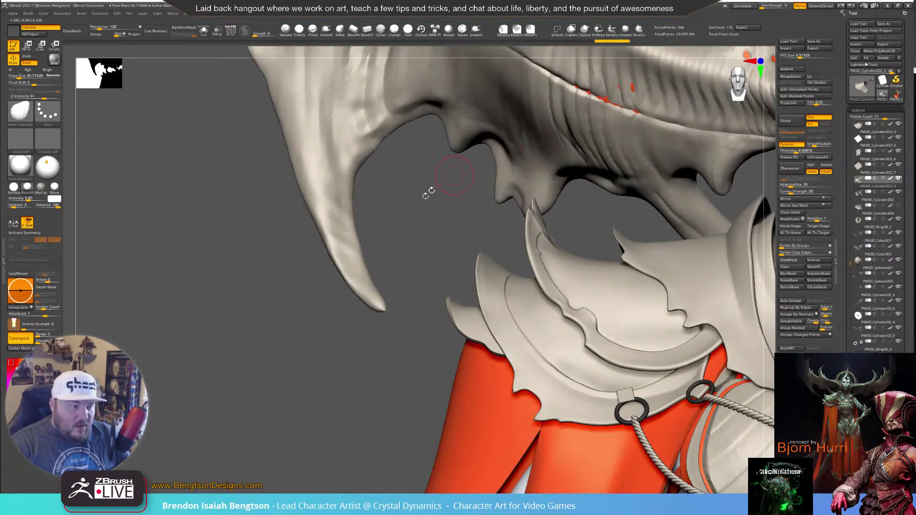
mouse_move(433, 255)
mouse_down()
mouse_move(499, 247)
mouse_move(480, 247)
mouse_move(468, 225)
mouse_move(435, 260)
mouse_up()
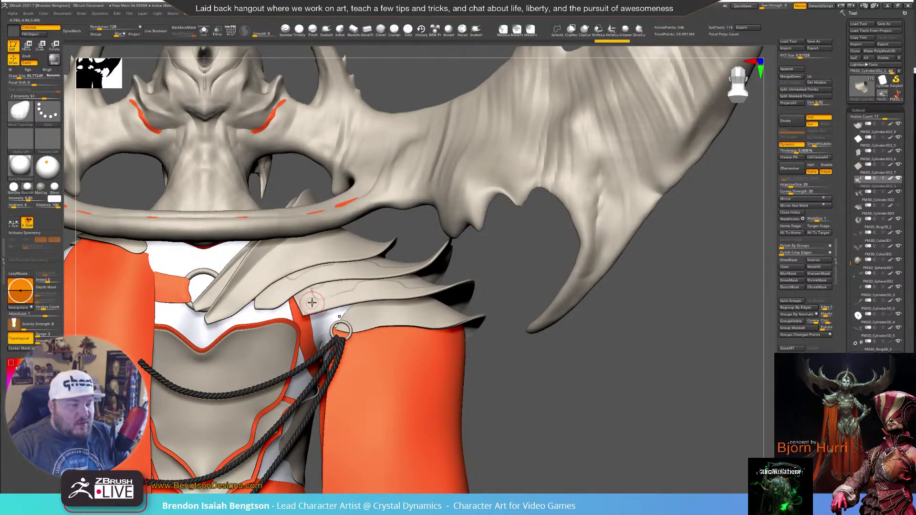
drag(498, 275, 420, 266)
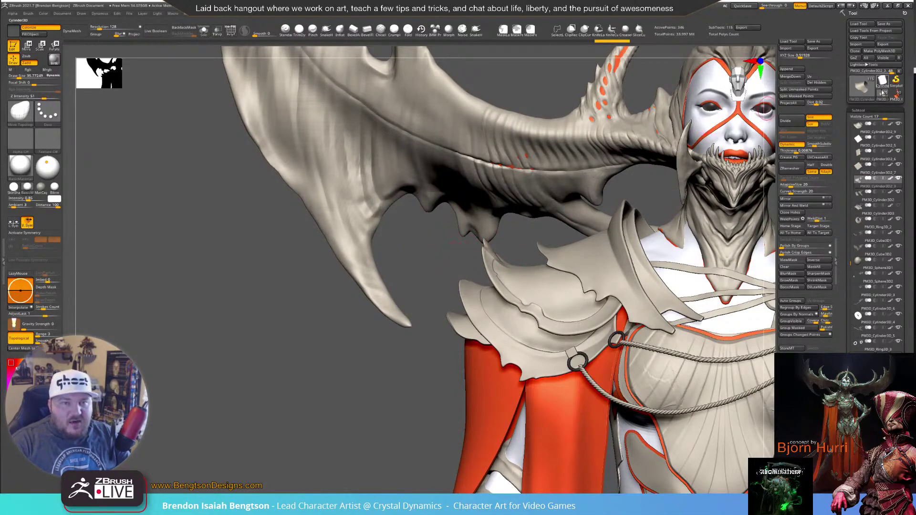
key(alt+Tab)
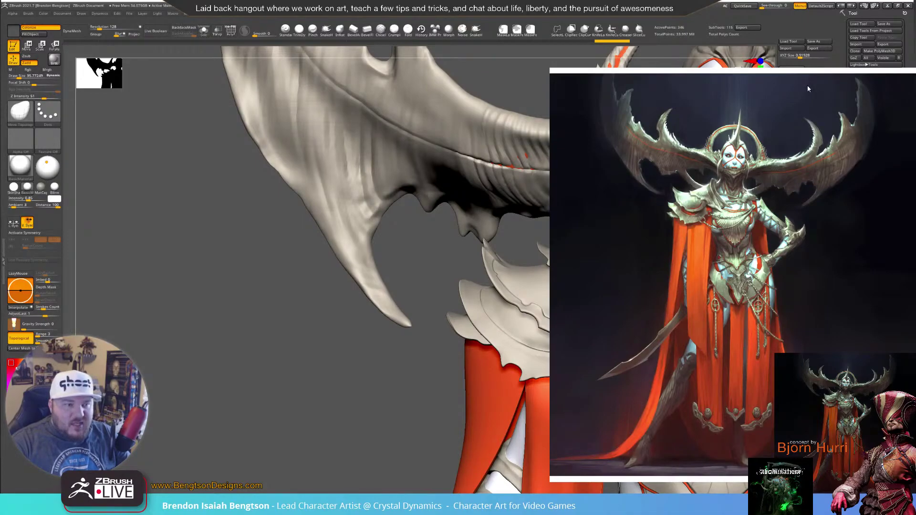
key(alt+Tab)
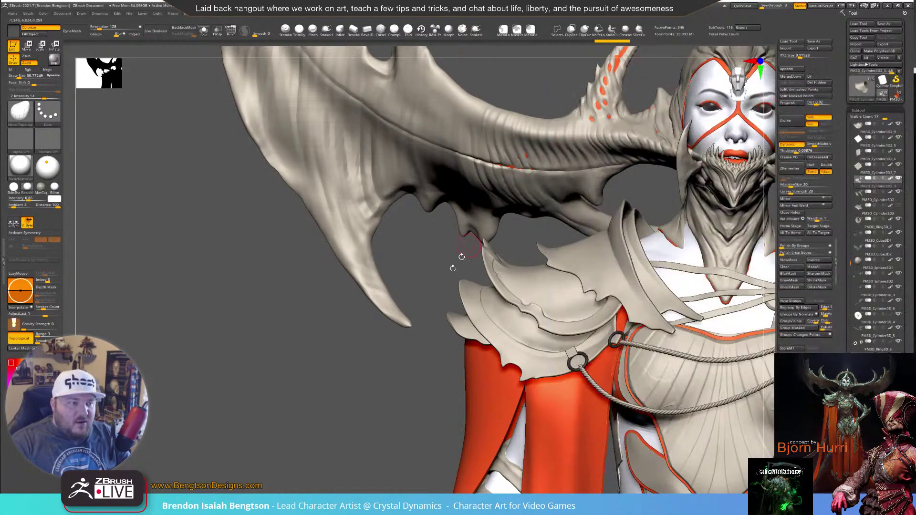
Select the ring-bearing plate again, enlarge the brush to about 169, and lower the plate's subdivision level by one
alt+click(466, 291)
key(space)
drag(464, 287, 472, 287)
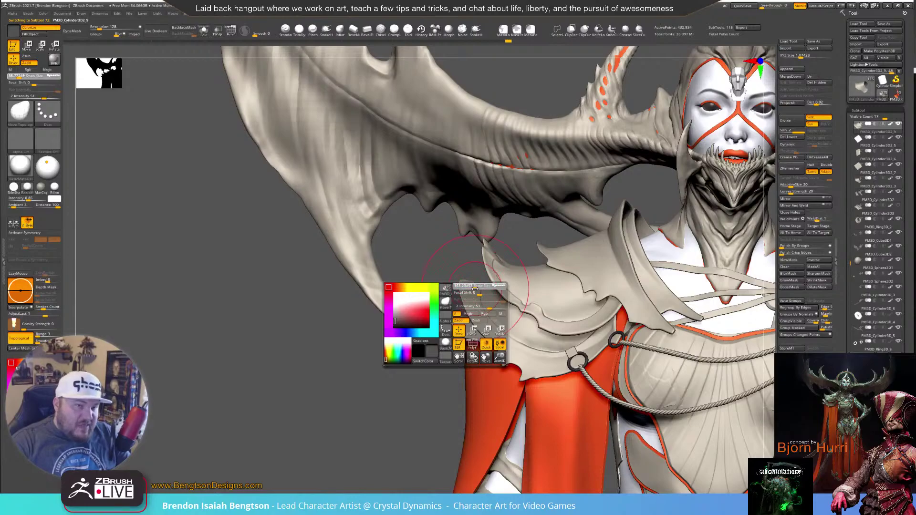
click(783, 130)
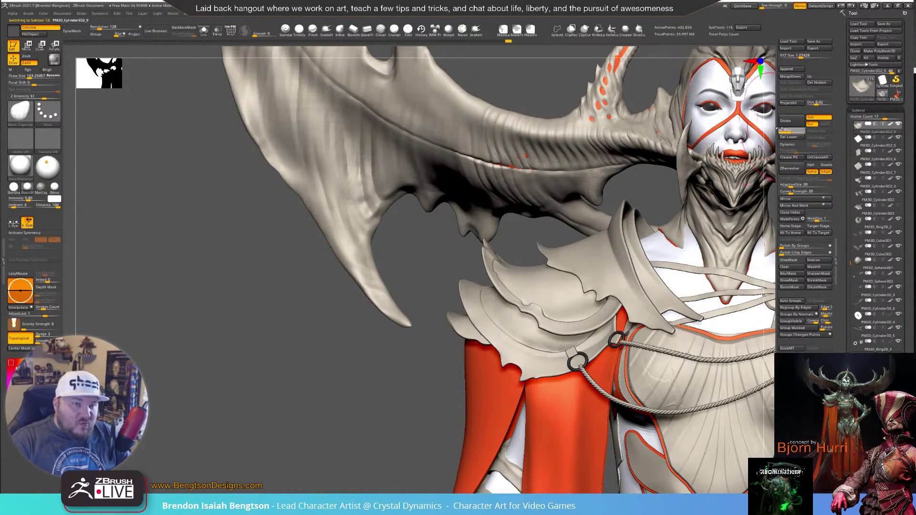
key(alt+s)
key(alt+s)
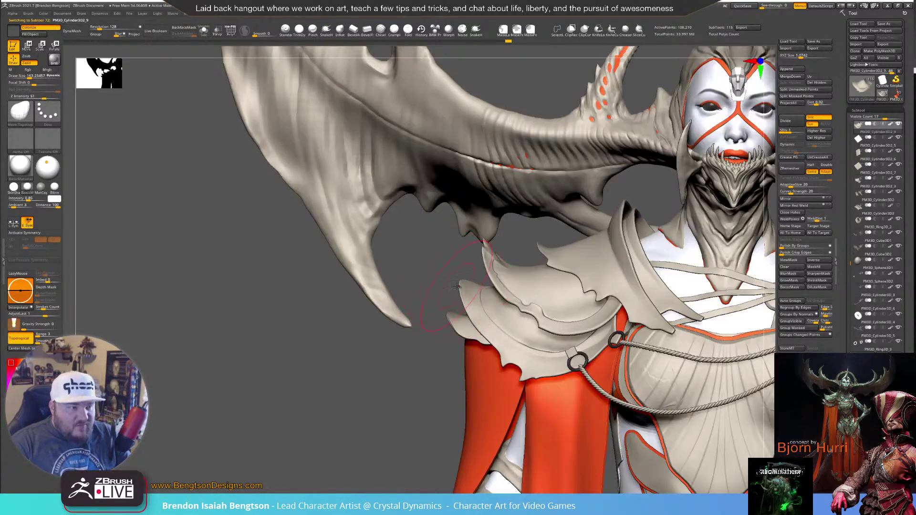
Reshape the ring-bearing plate's upper outer tip with the large Move Topological brush, check it from behind, and reduce the brush size
drag(472, 288, 466, 288)
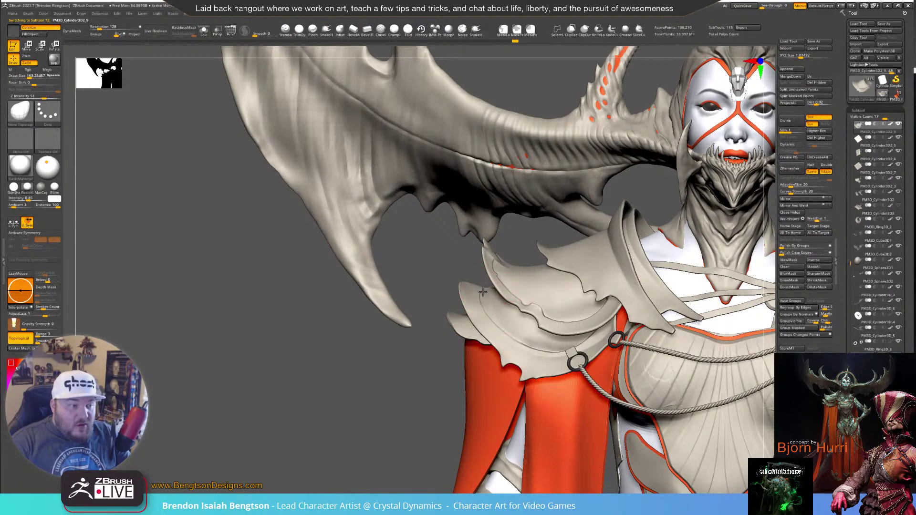
drag(523, 286, 516, 292)
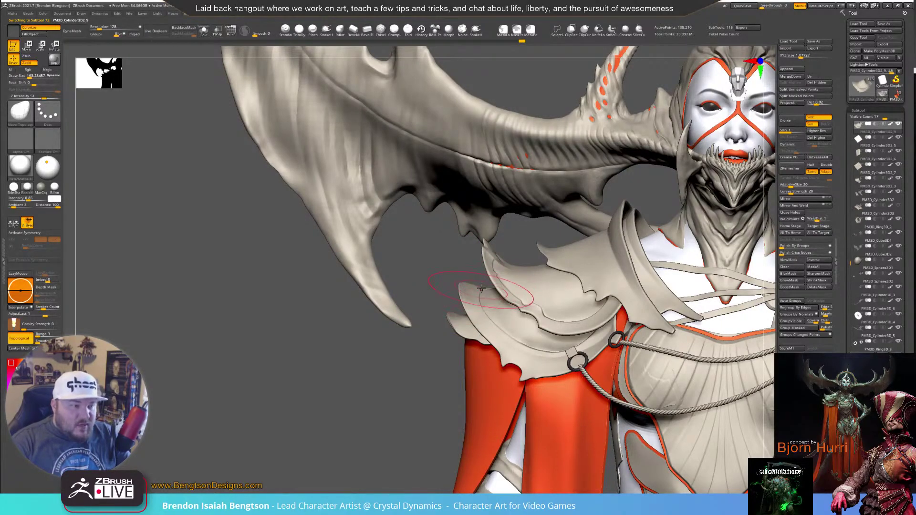
mouse_move(454, 259)
mouse_down()
mouse_move(505, 253)
mouse_move(472, 293)
mouse_up()
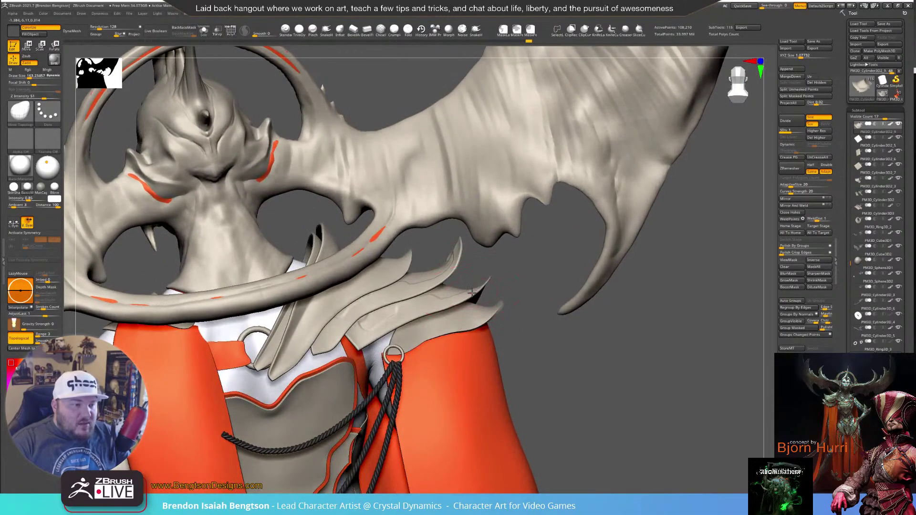
mouse_move(532, 272)
mouse_down()
mouse_move(480, 291)
mouse_move(480, 281)
mouse_move(446, 285)
mouse_move(430, 273)
mouse_move(429, 285)
mouse_up()
key(space)
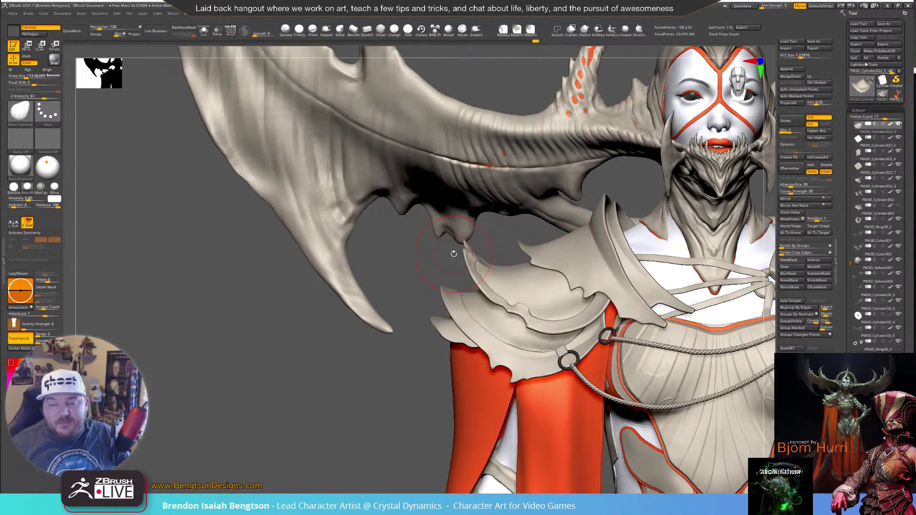
Check the outer tips of the lowest and ring-bearing plates, and refine the ring-bearing plate's tip at brush size about 86
mouse_move(429, 272)
alt+mouse_down()
mouse_move(444, 311)
mouse_move(414, 260)
alt+mouse_up()
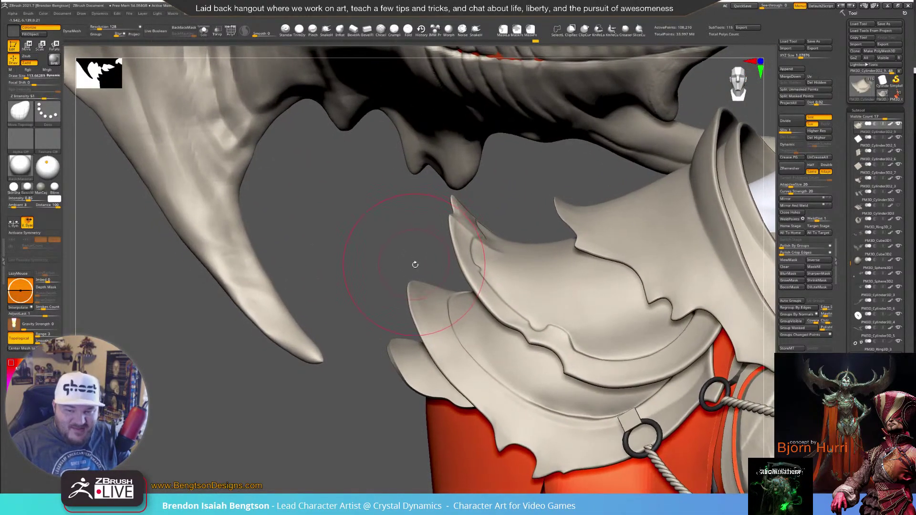
alt+click(411, 360)
drag(381, 295, 385, 305)
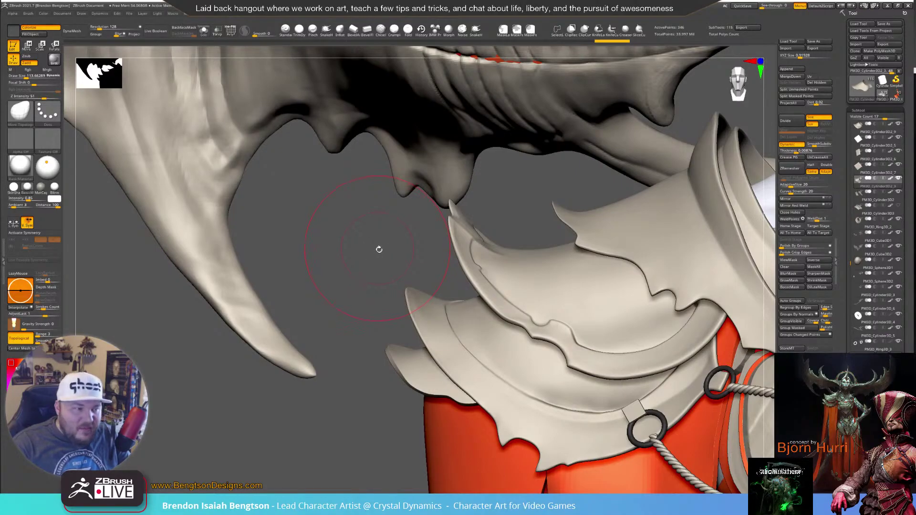
drag(387, 281, 402, 301)
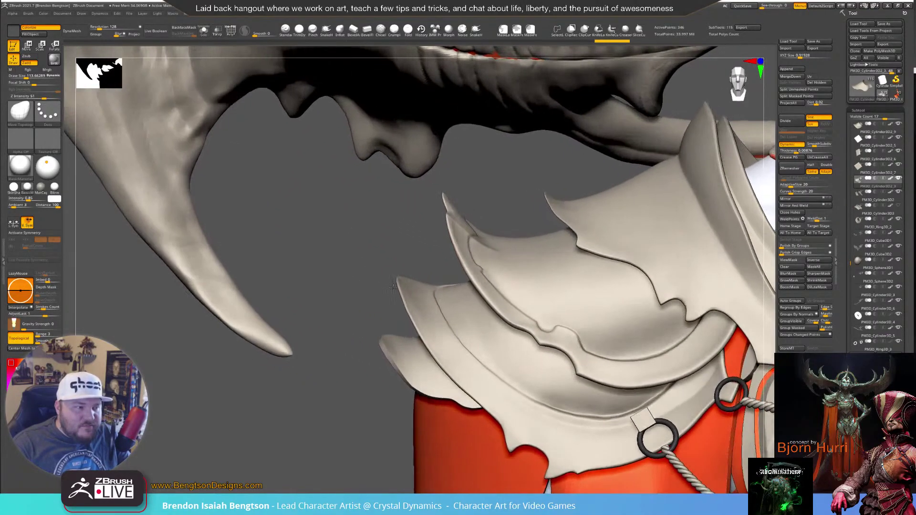
key(space)
alt+click(403, 300)
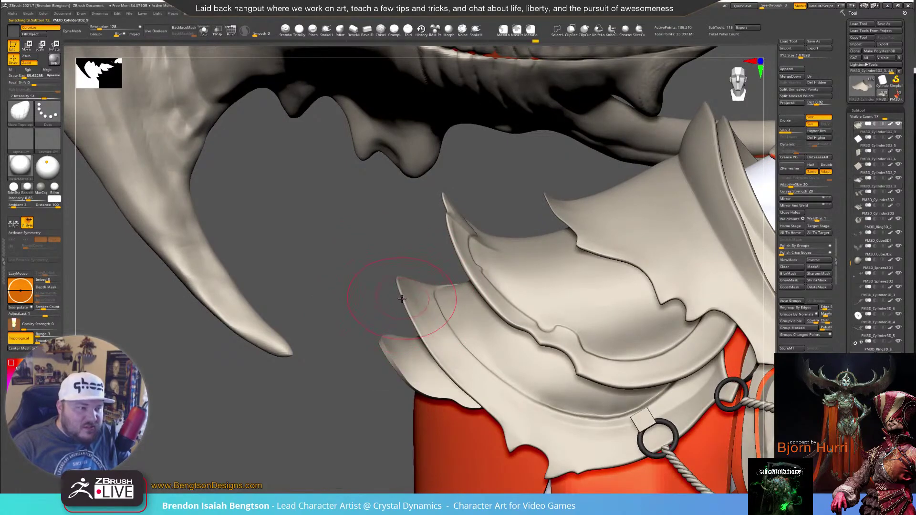
key(space)
mouse_move(403, 302)
mouse_down()
mouse_move(410, 321)
mouse_move(378, 312)
mouse_up()
Reduce the brush size to about 45, and select and isolate the lowest shoulder plate
key(space)
alt+click(411, 354)
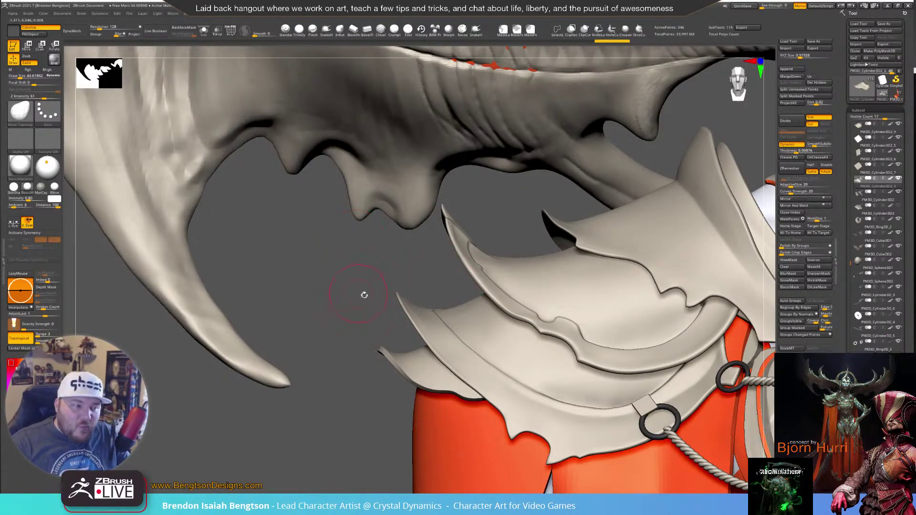
key(alt+s)
drag(451, 282, 507, 241)
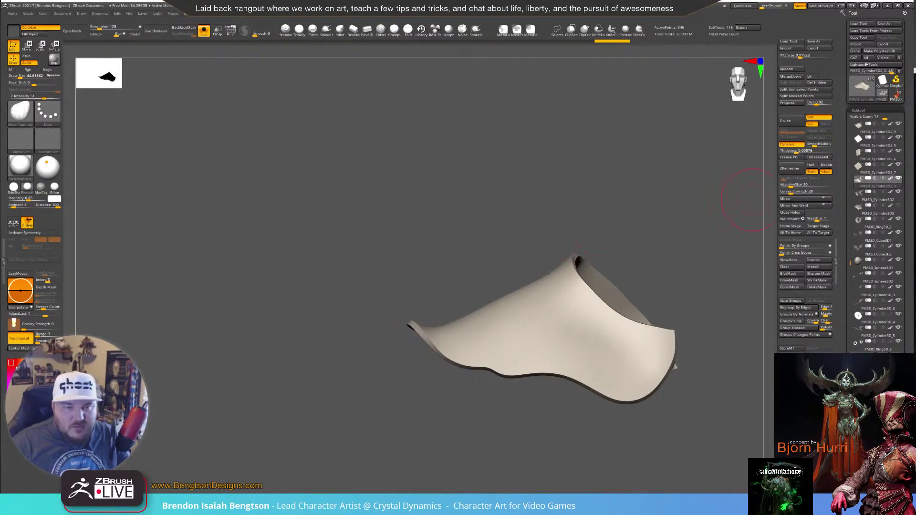
Duplicate the isolated plate and make the original subtool active again
key(ctrl+shift+d)
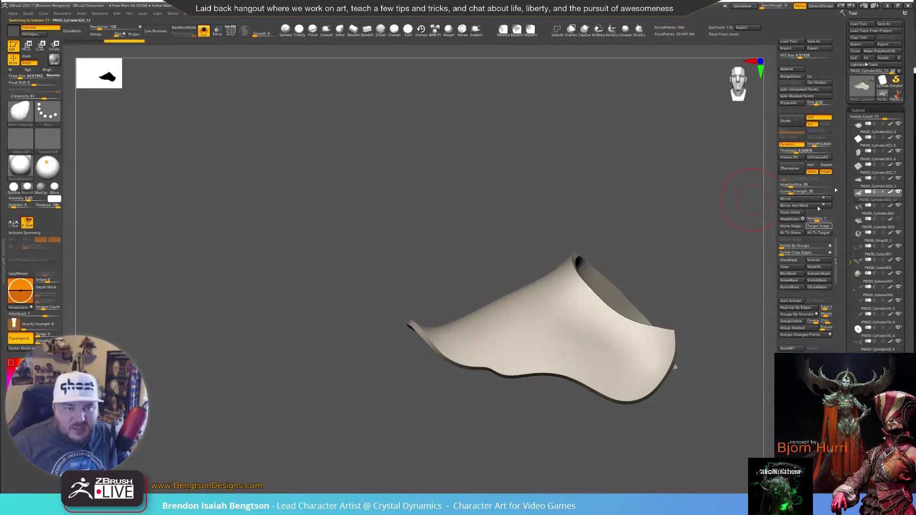
mouse_move(859, 140)
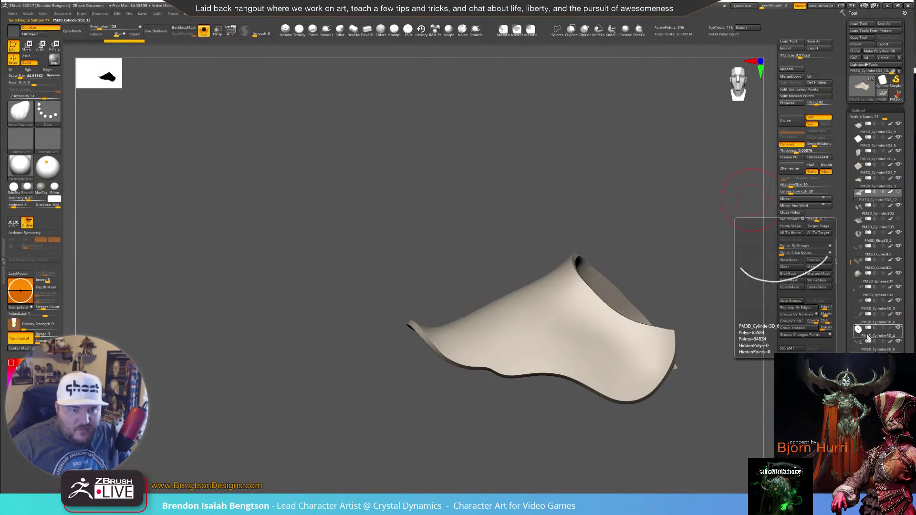
click(860, 181)
Turn off the plate's dynamic subdivision preview and smooth its low-poly outer surface
mouse_move(639, 191)
mouse_down()
mouse_move(640, 210)
mouse_move(666, 203)
mouse_move(675, 229)
mouse_up()
key(shift+d)
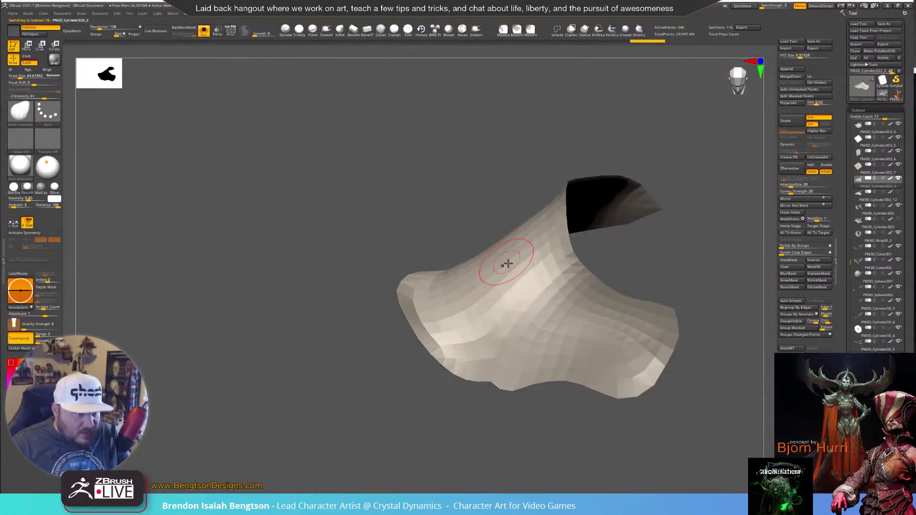
drag(503, 225, 492, 172)
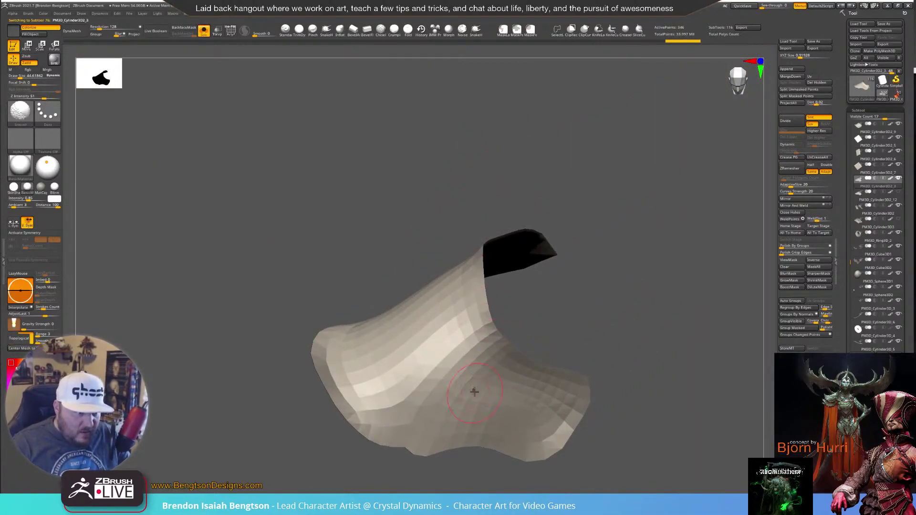
mouse_move(463, 355)
shift+mouse_down()
mouse_move(464, 365)
mouse_move(423, 385)
mouse_move(412, 405)
mouse_move(386, 354)
mouse_move(433, 404)
shift+mouse_up()
mouse_move(613, 304)
mouse_down()
mouse_move(452, 300)
mouse_move(392, 336)
mouse_move(390, 371)
mouse_up()
shift+drag(430, 399, 467, 349)
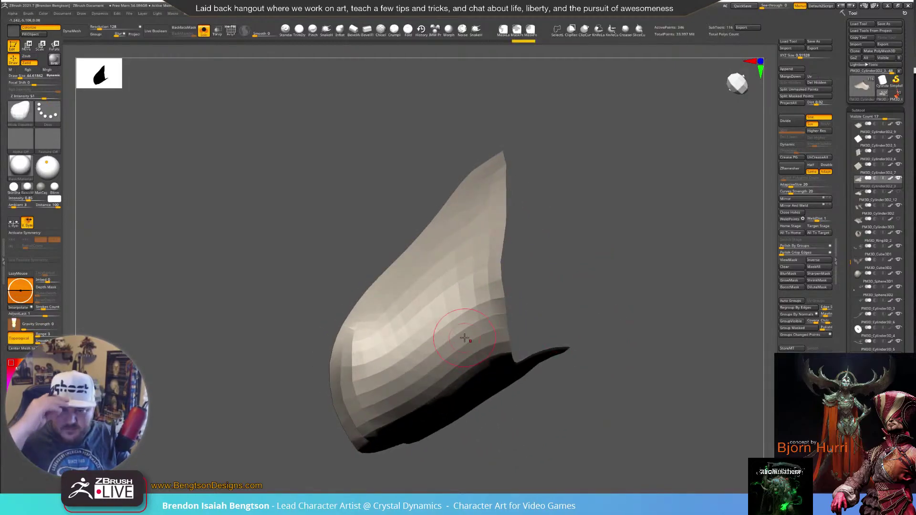
Smooth the uneven facets across the plate's shoulder curve from several angles
mouse_move(724, 299)
mouse_down()
mouse_move(687, 267)
mouse_move(679, 237)
mouse_move(693, 273)
mouse_move(737, 246)
mouse_move(727, 252)
mouse_up()
shift+drag(389, 345, 397, 353)
drag(453, 260, 469, 247)
shift+drag(417, 349, 428, 353)
mouse_move(462, 253)
mouse_down()
mouse_move(485, 295)
mouse_move(483, 321)
mouse_up()
shift+drag(438, 264, 424, 313)
Adjust the plate's pointed end and smooth the surface leading into it
mouse_move(643, 198)
mouse_down()
mouse_move(651, 218)
mouse_move(638, 185)
mouse_move(619, 233)
mouse_move(566, 231)
mouse_move(695, 233)
mouse_move(646, 243)
mouse_up()
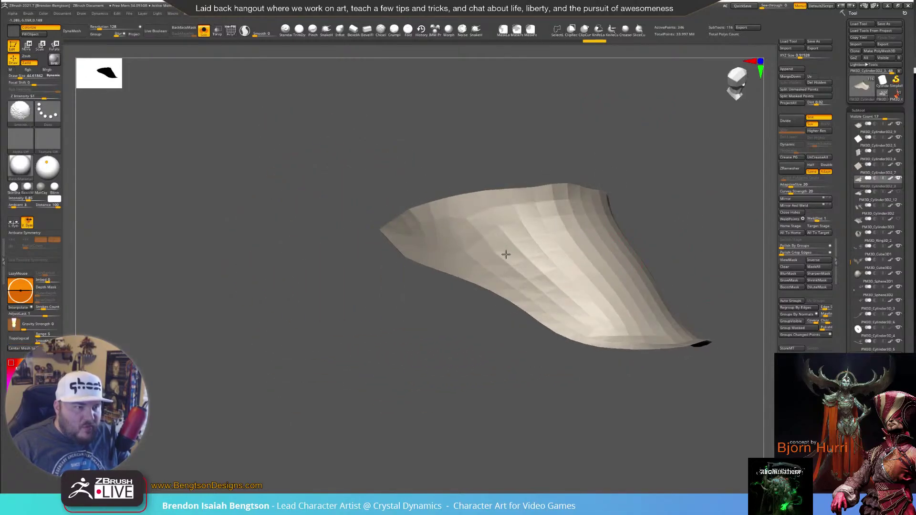
drag(396, 351, 382, 301)
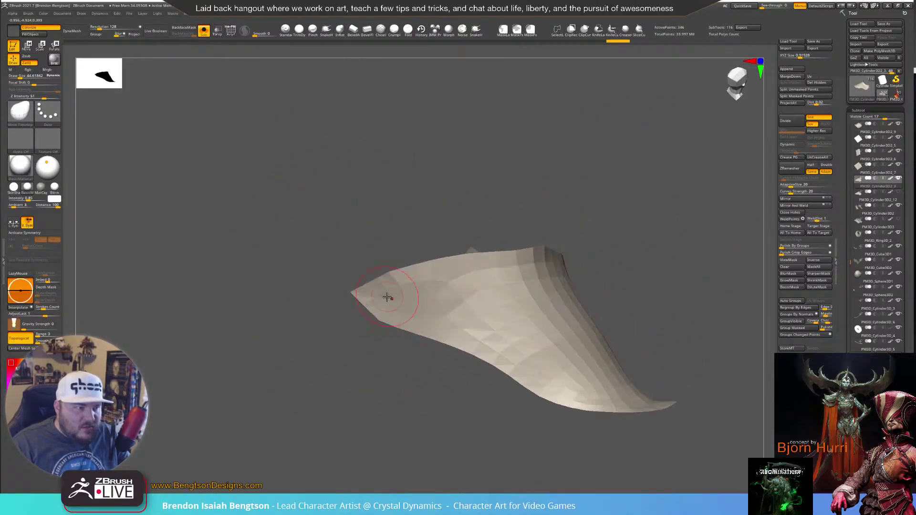
mouse_move(554, 214)
mouse_down()
mouse_move(578, 196)
mouse_move(501, 236)
mouse_up()
key(shift)
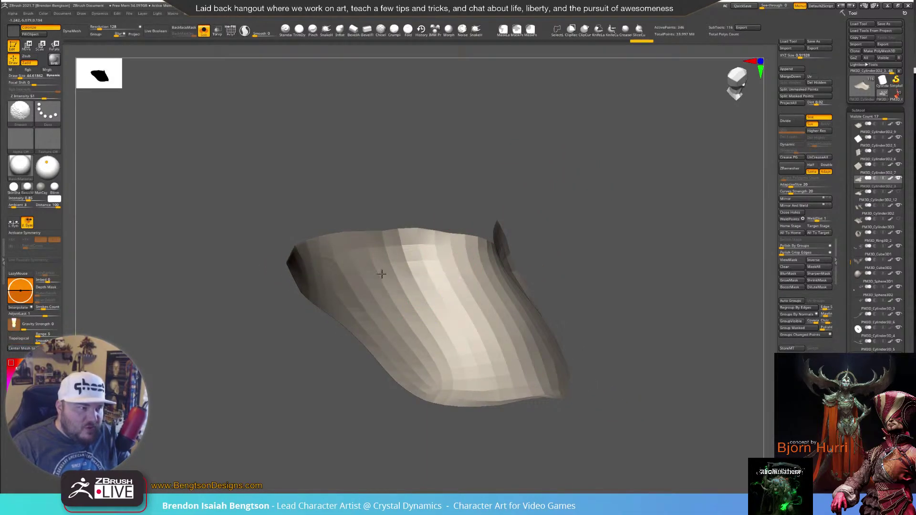
mouse_move(597, 257)
mouse_down()
mouse_move(642, 254)
mouse_move(609, 259)
mouse_move(588, 215)
mouse_move(688, 198)
mouse_move(647, 225)
mouse_up()
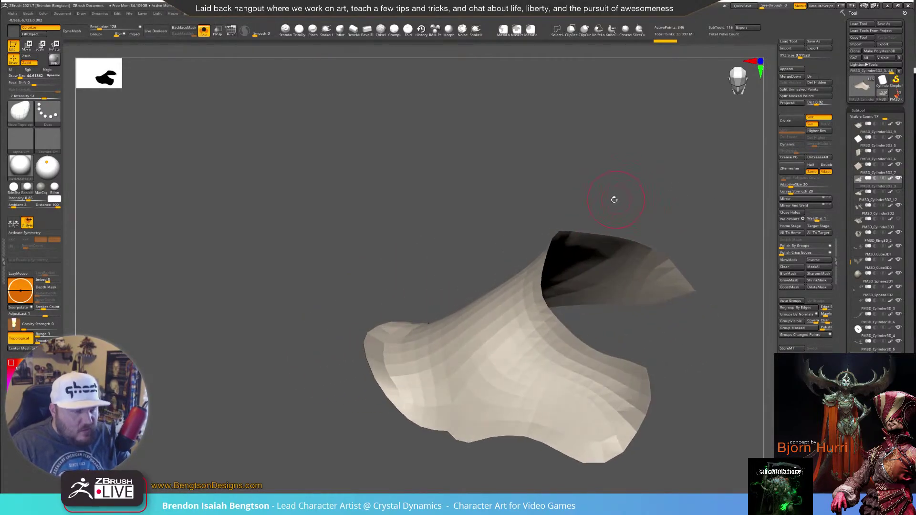
Show the full figure and nudge the lowest plate's outer tip from behind to suit the layers above
key(ctrl+shift+s)
mouse_move(341, 264)
mouse_down()
mouse_move(344, 252)
mouse_move(341, 280)
mouse_up()
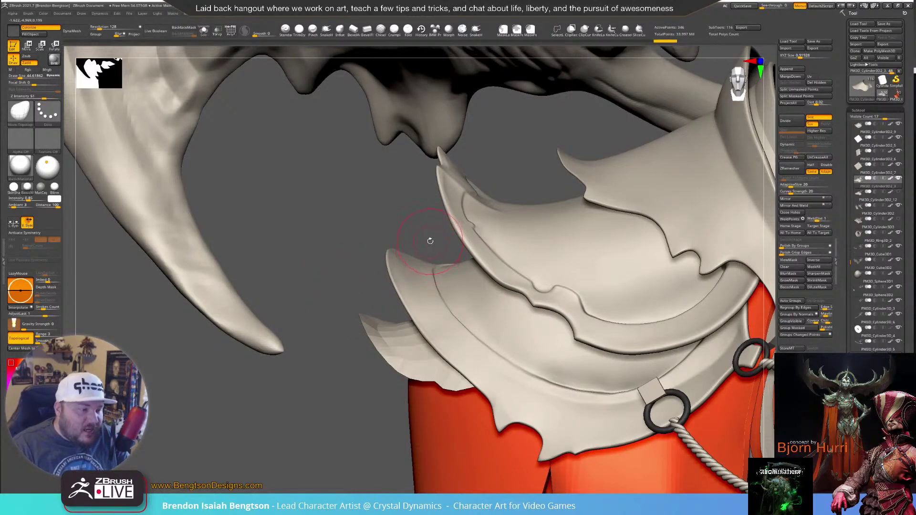
drag(370, 265, 558, 297)
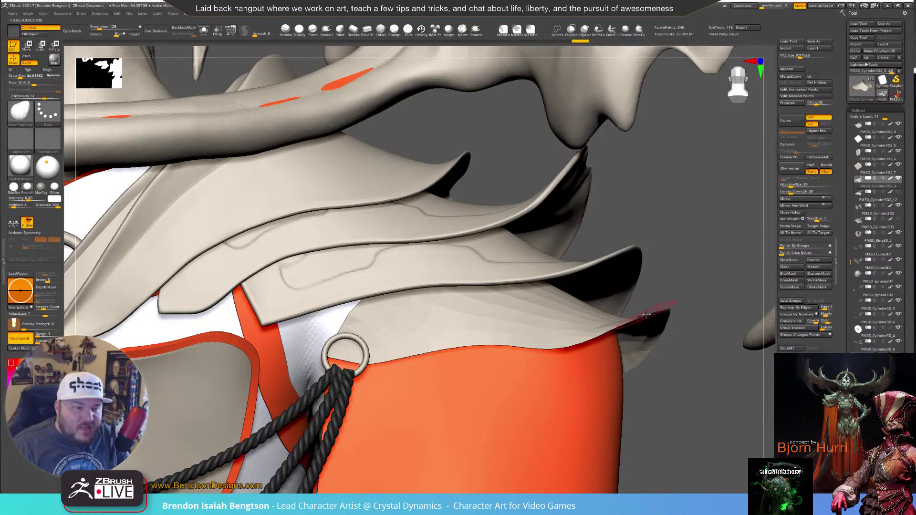
drag(651, 312, 654, 312)
mouse_move(688, 363)
mouse_down()
mouse_move(616, 361)
mouse_move(752, 363)
mouse_move(607, 322)
mouse_up()
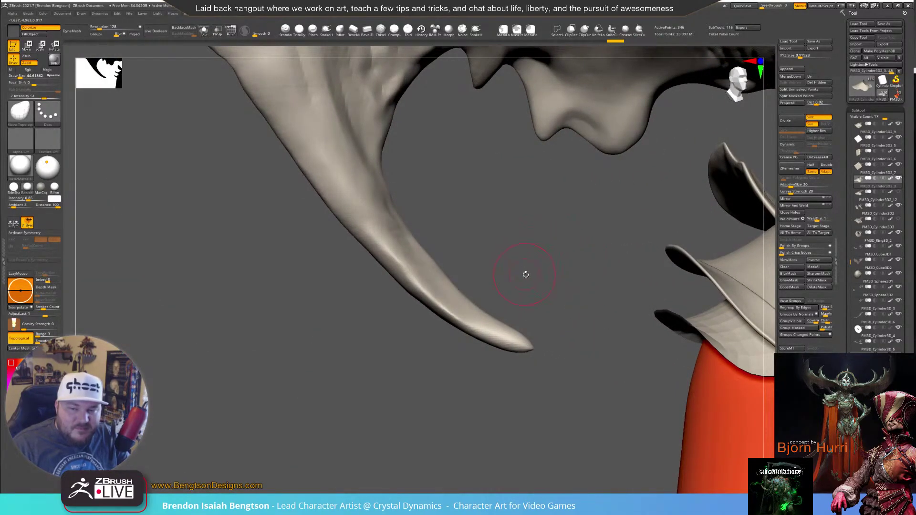
Isolate the lowest plate again and smooth its upper ridge with the wireframe briefly shown
drag(521, 262, 501, 286)
key(ctrl+shift+f)
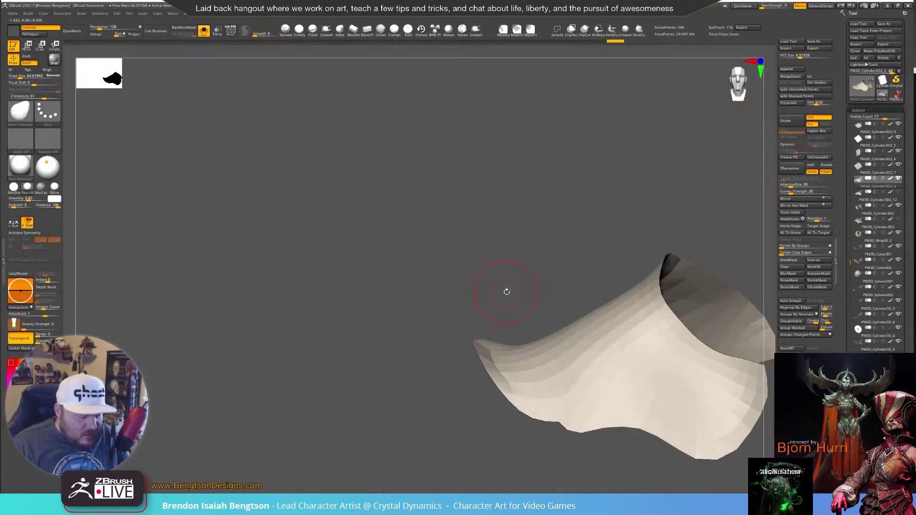
key(shift+f)
drag(569, 246, 592, 299)
right_drag(585, 286, 588, 289)
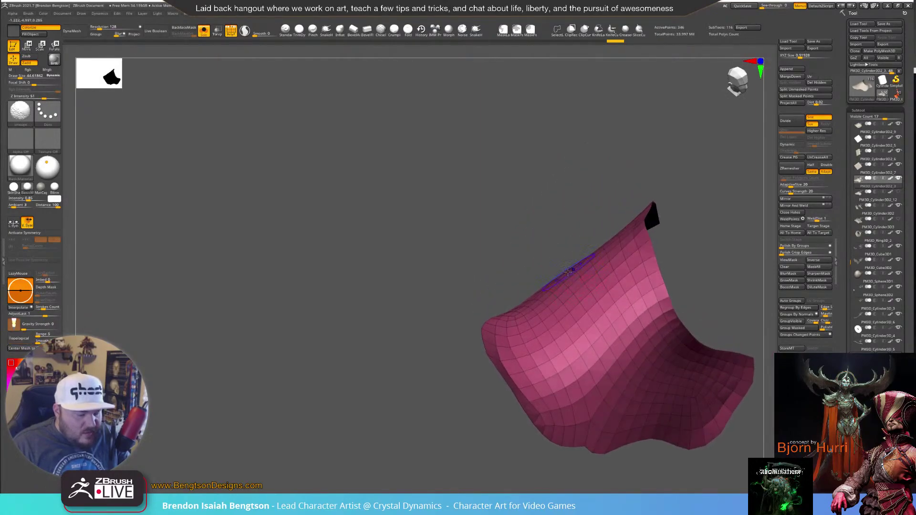
key(shift+f)
right_drag(567, 199, 539, 167)
Turn Dynamic Subdiv back on for the lowest plate and apply it to create real thickness and subdivision levels
key(d)
click(859, 110)
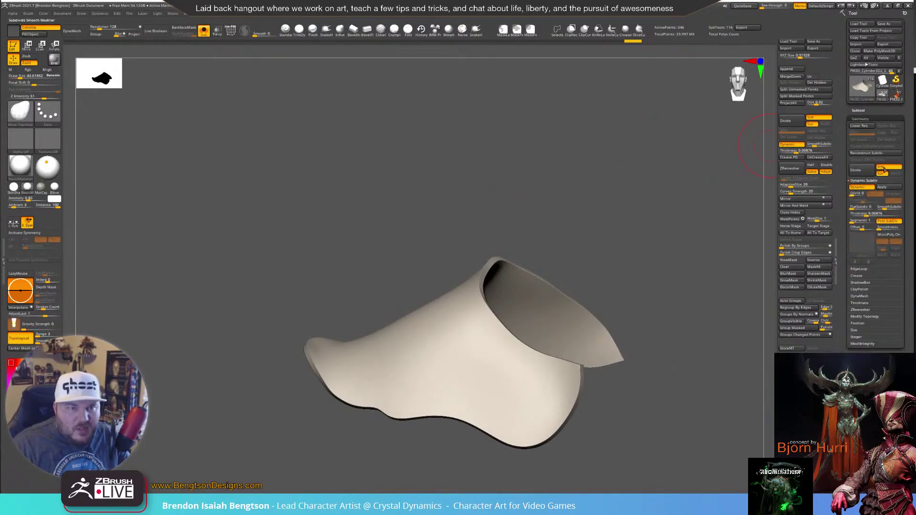
right_drag(720, 181, 508, 239)
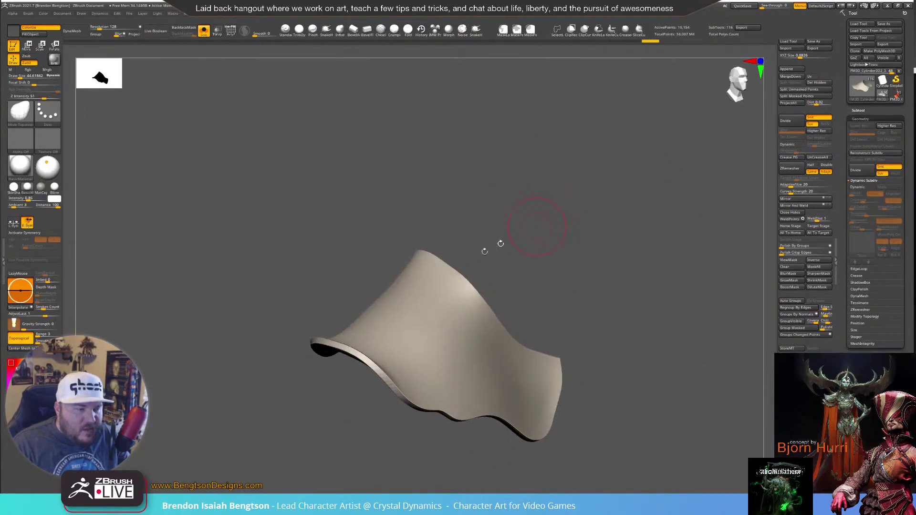
Reduce the brush size to about 19 and smooth the hard edge along the plate's wavy lower rim
key(space)
drag(437, 289, 544, 203)
right_drag(720, 185, 561, 211)
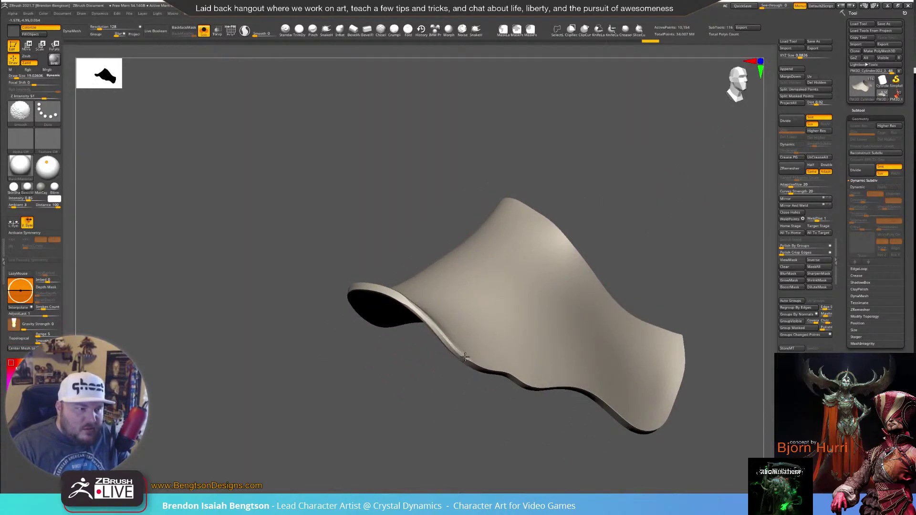
drag(516, 380, 553, 388)
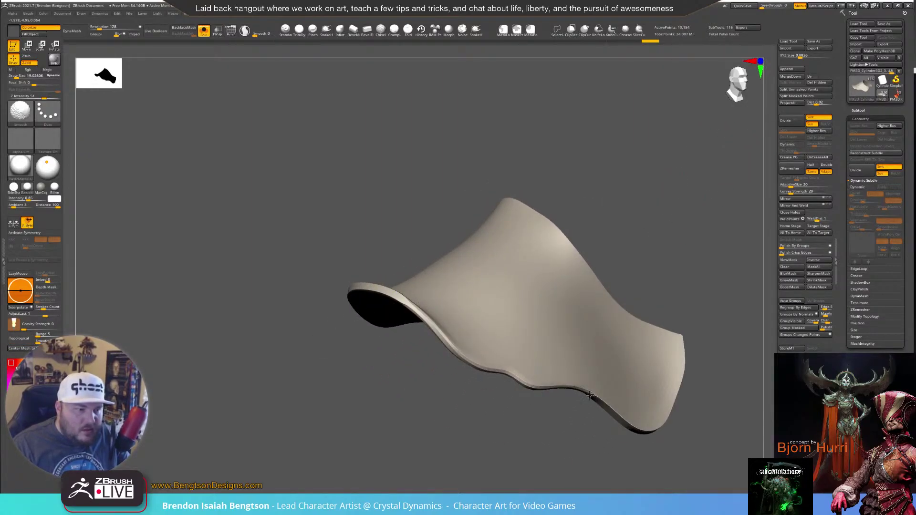
Choose the Move Topological brush and smooth the hard edge around the plate's inner arched opening
key(b)
key(m)
key(t)
mouse_move(720, 403)
right_down()
mouse_move(687, 397)
mouse_move(563, 422)
mouse_move(474, 350)
right_up()
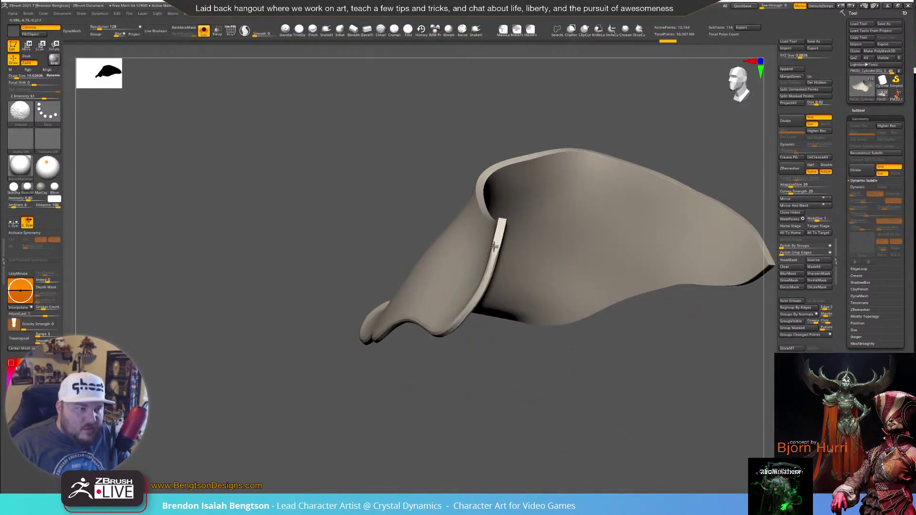
alt+right_drag(522, 115, 521, 182)
right_drag(521, 182, 512, 244)
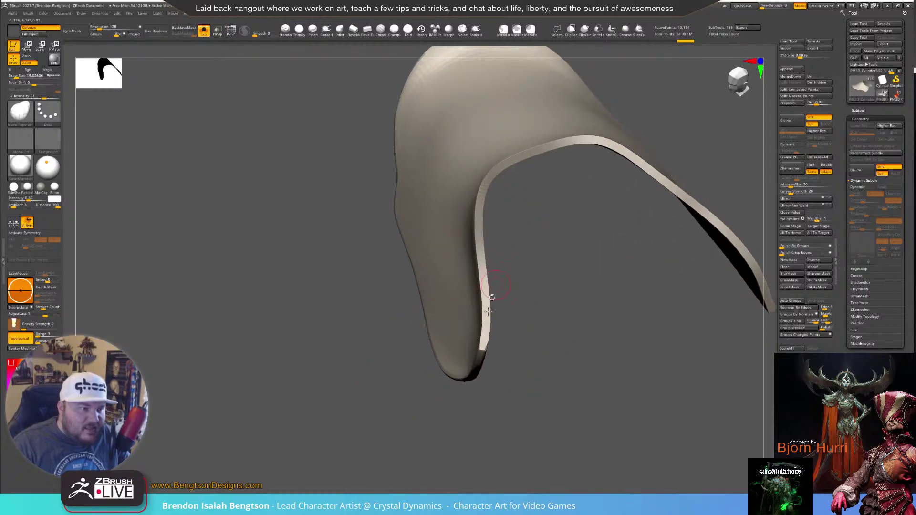
shift+drag(487, 305, 483, 347)
shift+drag(481, 299, 477, 224)
mouse_move(484, 189)
shift+mouse_down()
mouse_move(509, 161)
mouse_move(596, 139)
mouse_move(622, 148)
mouse_move(689, 208)
shift+mouse_up()
Smooth the hard edges of the isolated lowest plate around its inner opening, far corner and outer rim
mouse_move(675, 235)
right_down()
mouse_move(496, 328)
mouse_move(509, 272)
right_up()
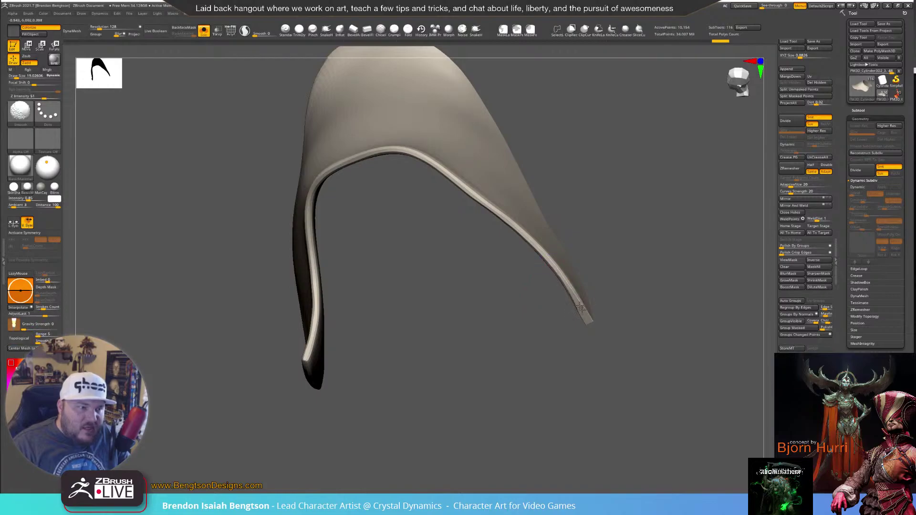
mouse_move(620, 344)
right_down()
mouse_move(592, 353)
mouse_move(579, 374)
mouse_move(589, 283)
right_up()
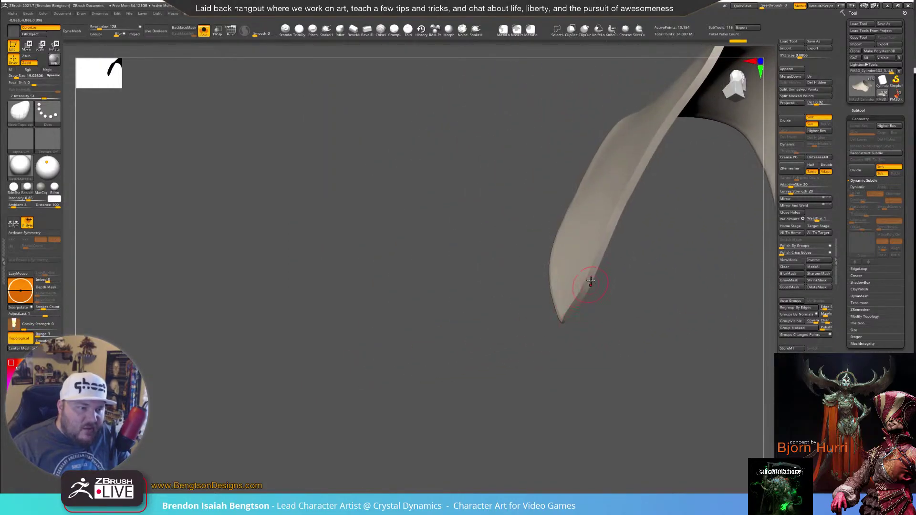
mouse_move(665, 215)
right_down()
mouse_move(572, 345)
mouse_move(529, 381)
mouse_move(518, 287)
right_up()
key(shift)
shift+drag(524, 263, 568, 180)
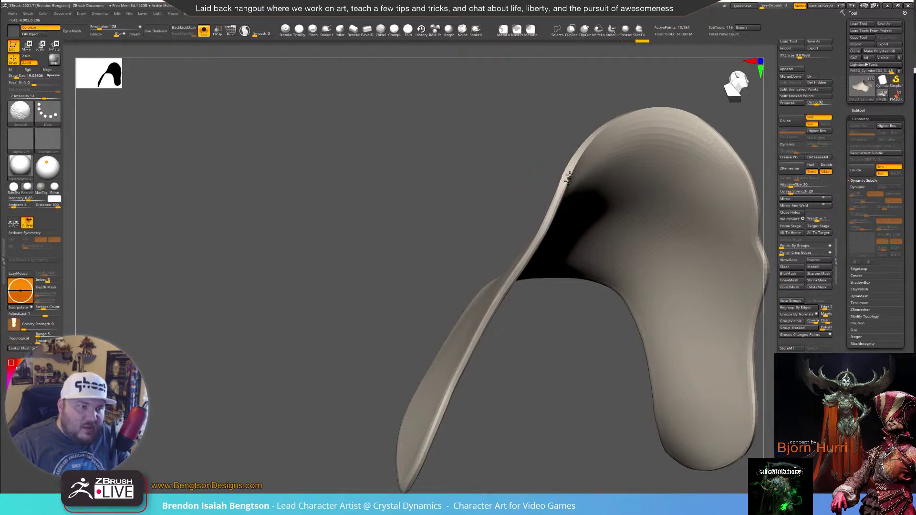
mouse_move(611, 117)
right_down()
mouse_move(524, 159)
mouse_move(568, 162)
right_up()
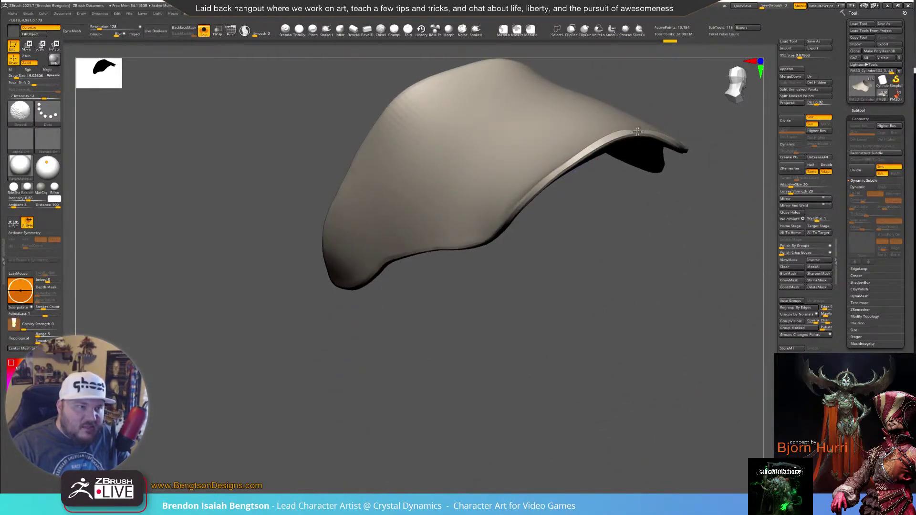
right_drag(585, 237, 560, 340)
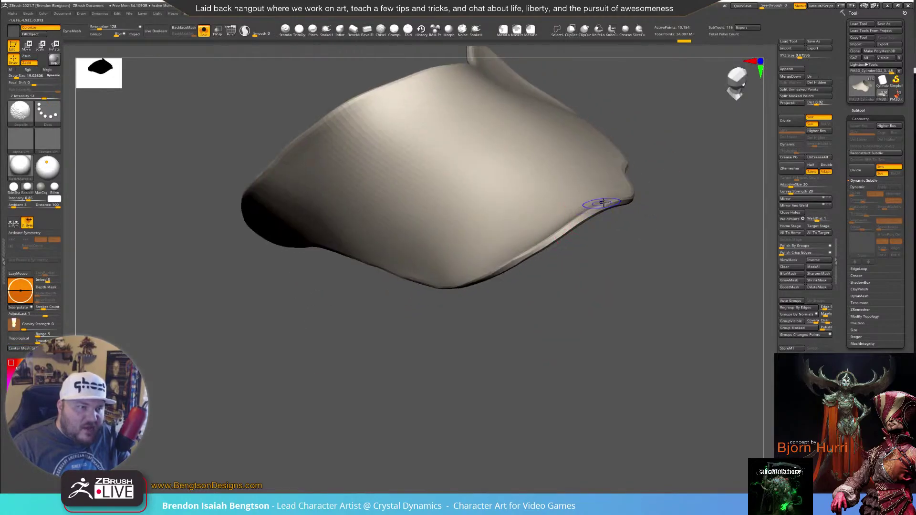
mouse_move(633, 196)
right_down()
mouse_move(684, 287)
mouse_move(669, 224)
mouse_move(466, 190)
mouse_move(587, 149)
mouse_move(630, 188)
mouse_move(649, 180)
mouse_move(653, 199)
mouse_move(642, 184)
right_up()
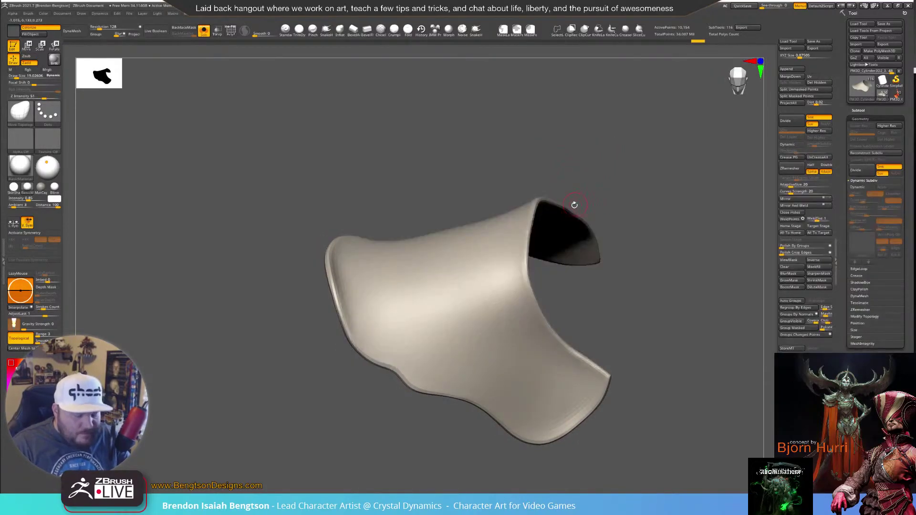
Bring back the surrounding armour, enlarge the Move Topological brush to about 58 and reshape the lowest plate's outer tip
key(alt+s)
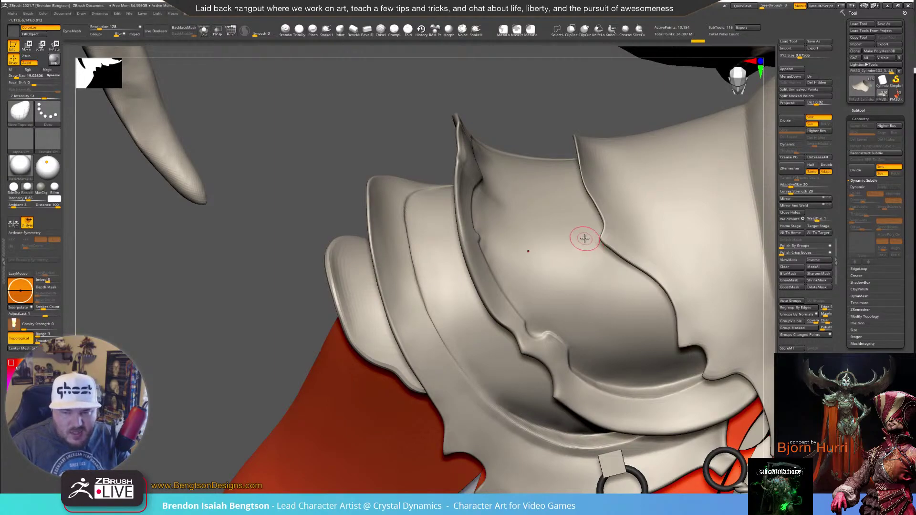
drag(584, 239, 496, 204)
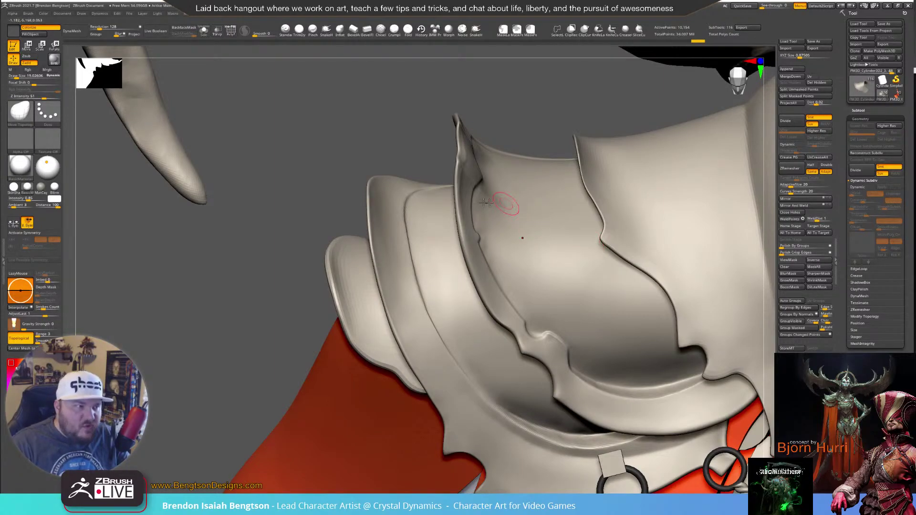
mouse_move(344, 172)
mouse_down()
mouse_move(317, 184)
mouse_move(334, 235)
mouse_up()
key(space)
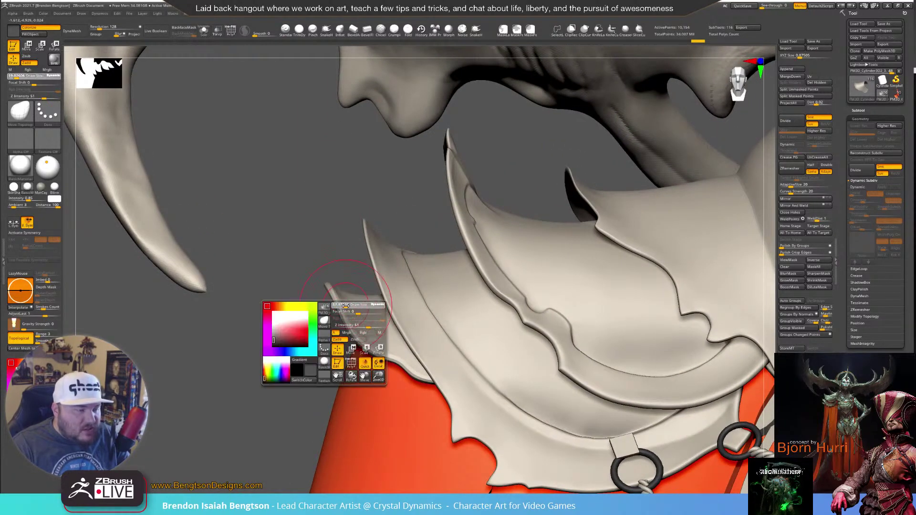
mouse_move(346, 300)
mouse_down()
mouse_move(354, 275)
mouse_move(363, 306)
mouse_move(339, 323)
mouse_up()
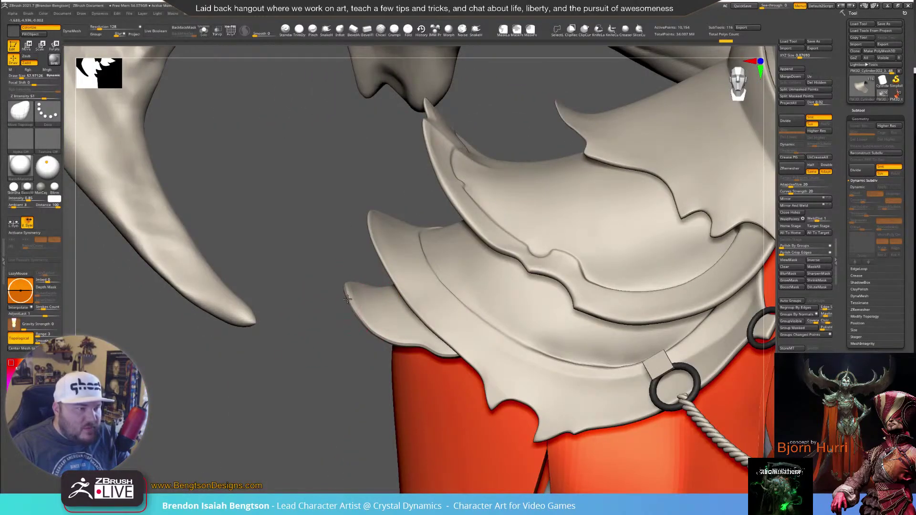
key(f)
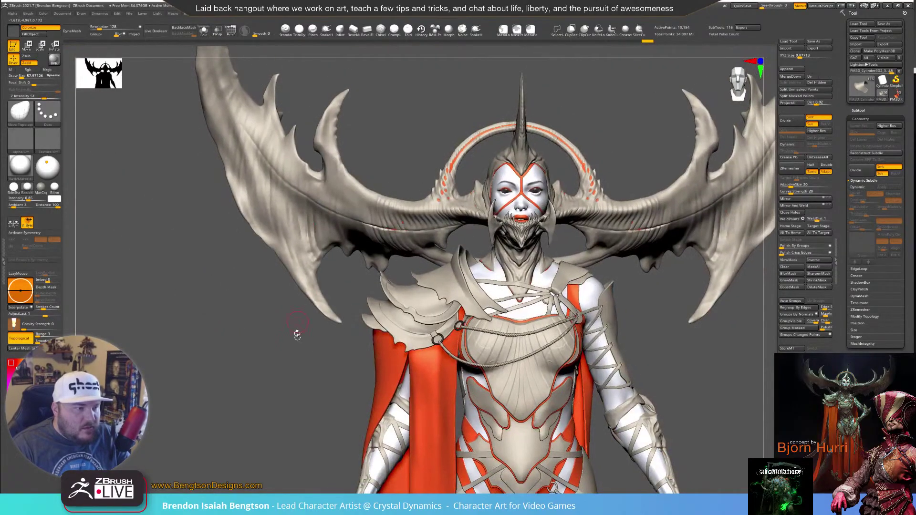
ctrl+right_drag(312, 358, 302, 375)
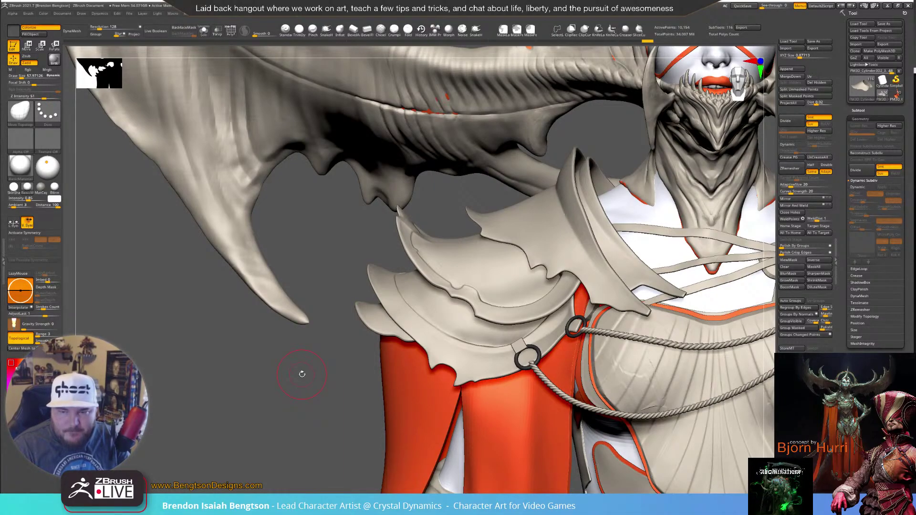
drag(351, 352, 367, 312)
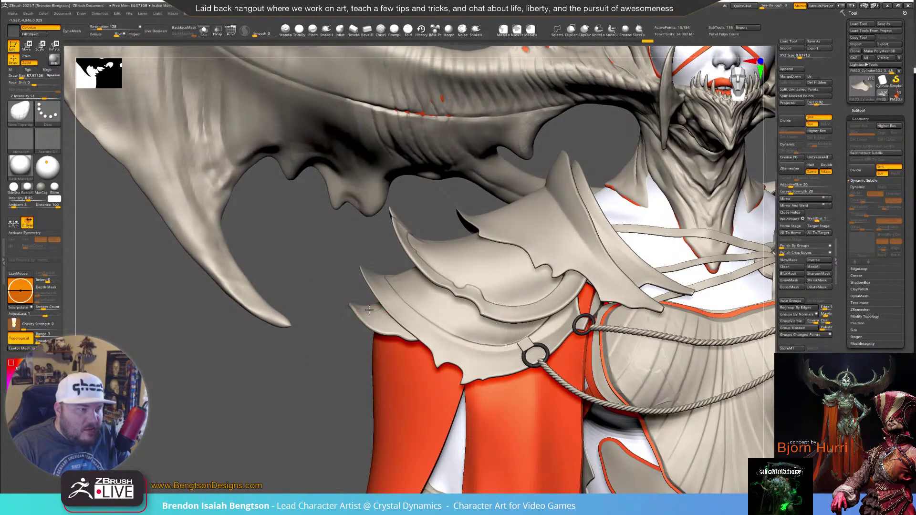
drag(327, 353, 326, 378)
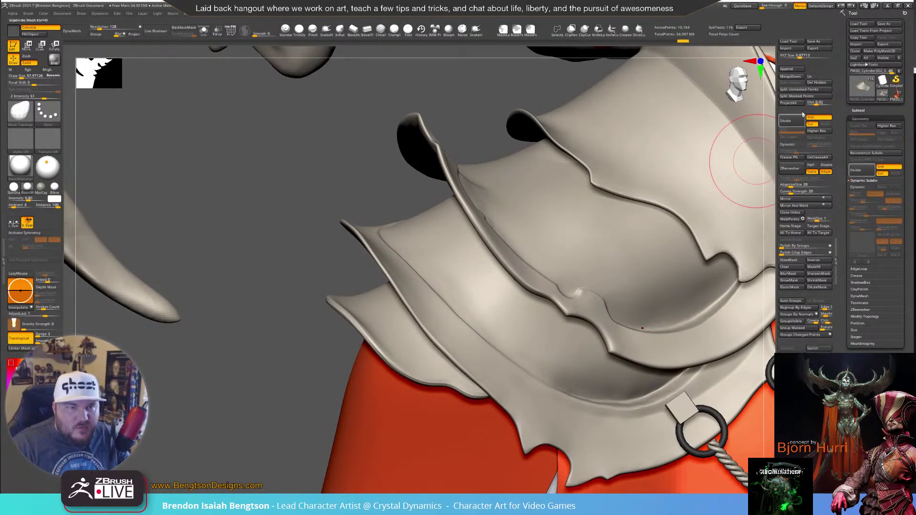
Divide the lowest plate twice to add subdivision levels and switch between them to compare the surface
click(786, 121)
click(786, 121)
click(784, 131)
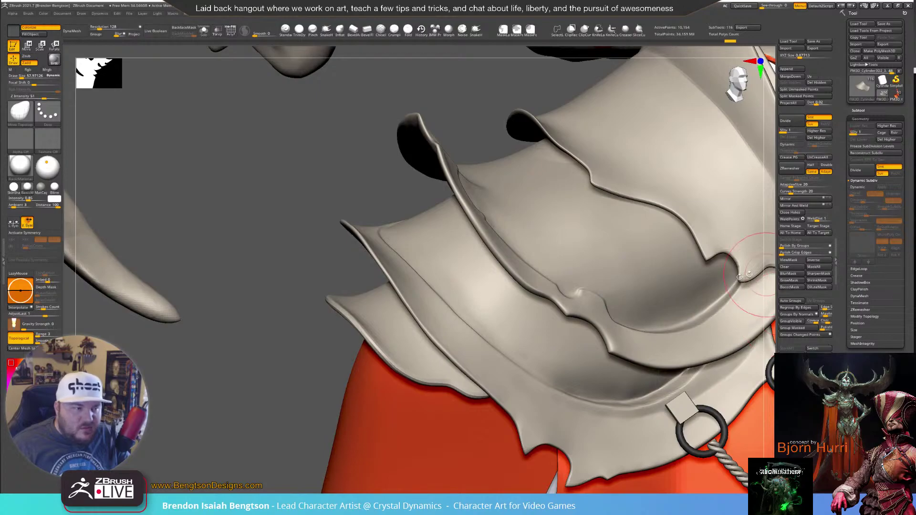
click(799, 131)
Choose the Pinch brush at size about 15, undo a trial stroke on the lower rim and drop the plate to subdivision level 1
mouse_move(383, 313)
ctrl+right_down()
mouse_move(401, 339)
mouse_move(387, 337)
mouse_move(397, 334)
mouse_move(305, 67)
ctrl+right_up()
click(313, 30)
right_click(318, 311)
mouse_move(317, 310)
mouse_down()
mouse_move(308, 310)
mouse_move(403, 414)
mouse_up()
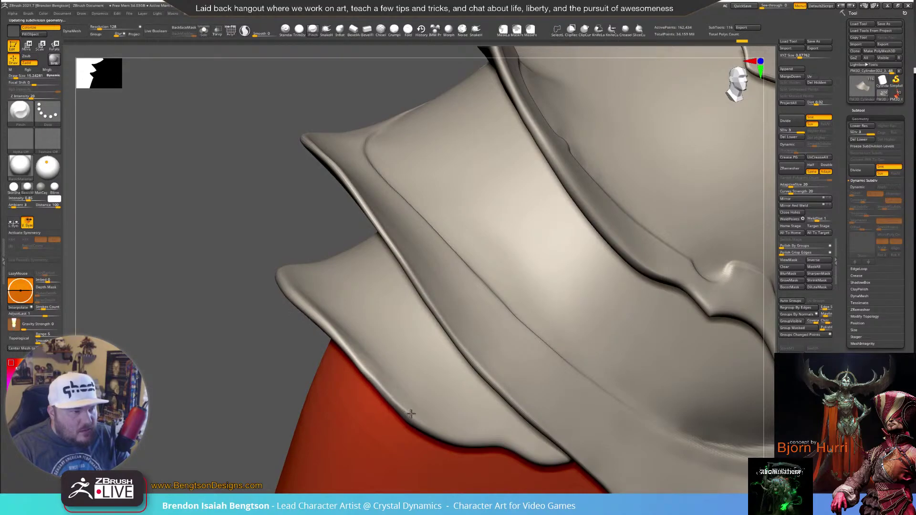
key(ctrl+z)
click(790, 130)
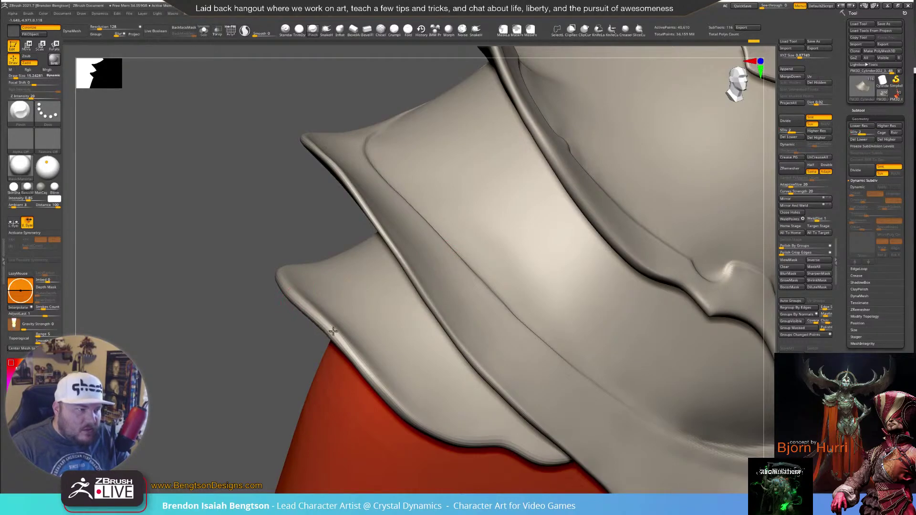
click(787, 130)
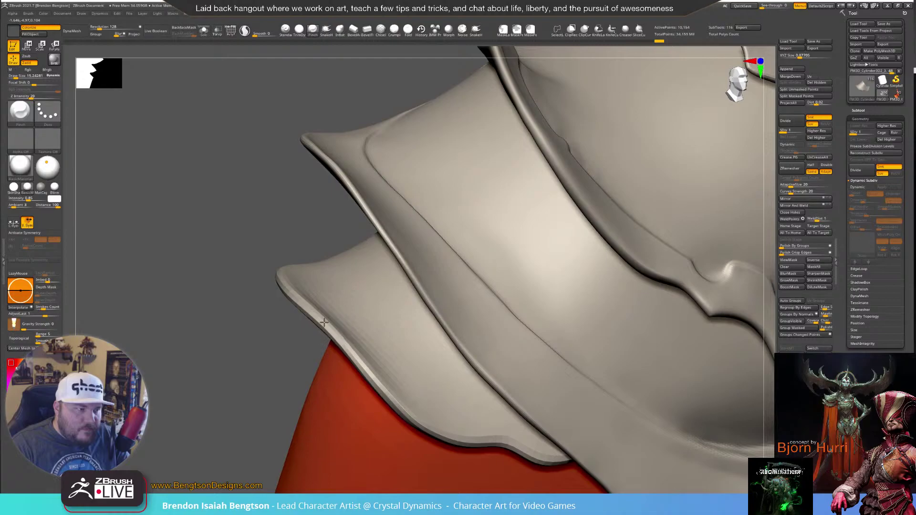
Pinch the front stretch of the lowest plate's lower rim at subdivision level 1, undoing the last stroke
drag(370, 374, 363, 367)
drag(398, 409, 405, 413)
drag(475, 447, 493, 447)
mouse_move(256, 371)
mouse_down()
mouse_move(268, 376)
mouse_move(249, 232)
mouse_up()
alt+drag(277, 289, 354, 336)
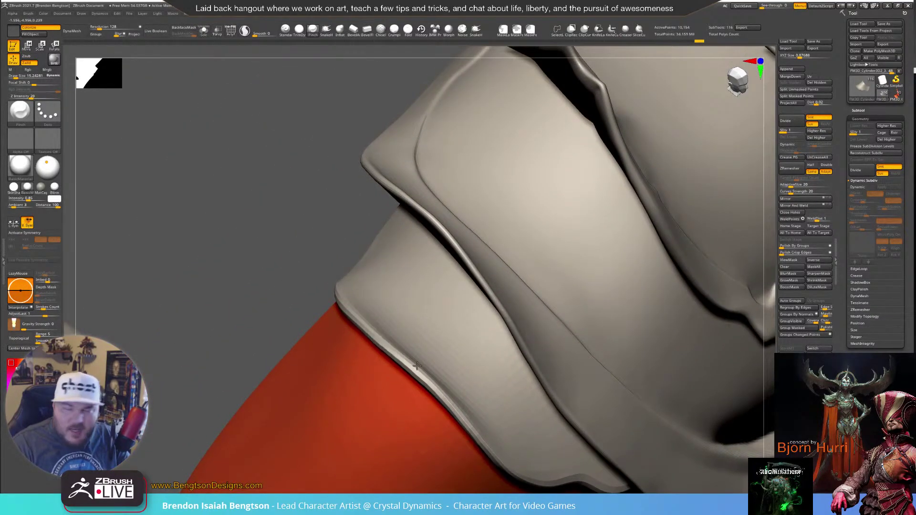
drag(416, 366, 368, 327)
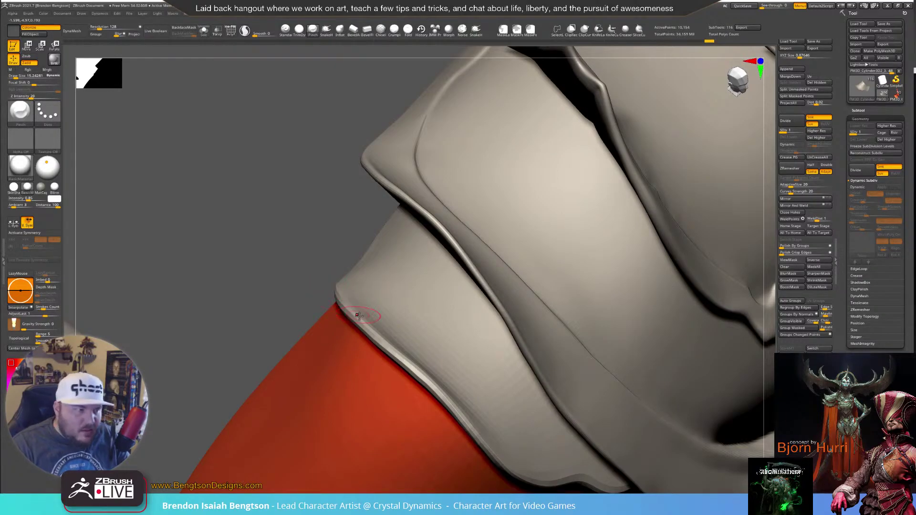
mouse_move(407, 364)
mouse_down()
mouse_move(374, 337)
mouse_move(412, 367)
mouse_move(389, 347)
mouse_up()
key(ctrl+z)
Pinch the rim from the lowest plate's outer tip down to where it meets the red sleeve
right_drag(360, 323, 336, 315)
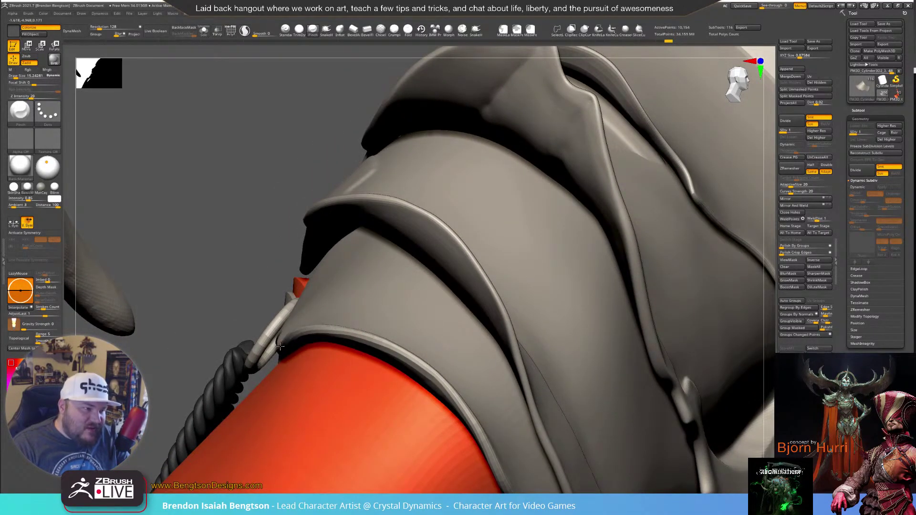
right_drag(237, 246, 368, 355)
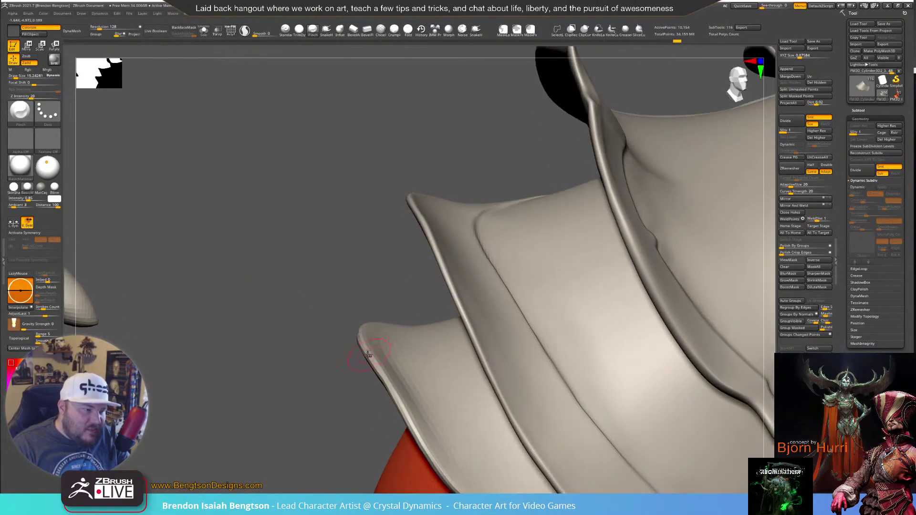
drag(377, 368, 409, 423)
alt+right_drag(352, 408, 289, 204)
right_drag(280, 268, 325, 193)
right_drag(325, 231, 362, 207)
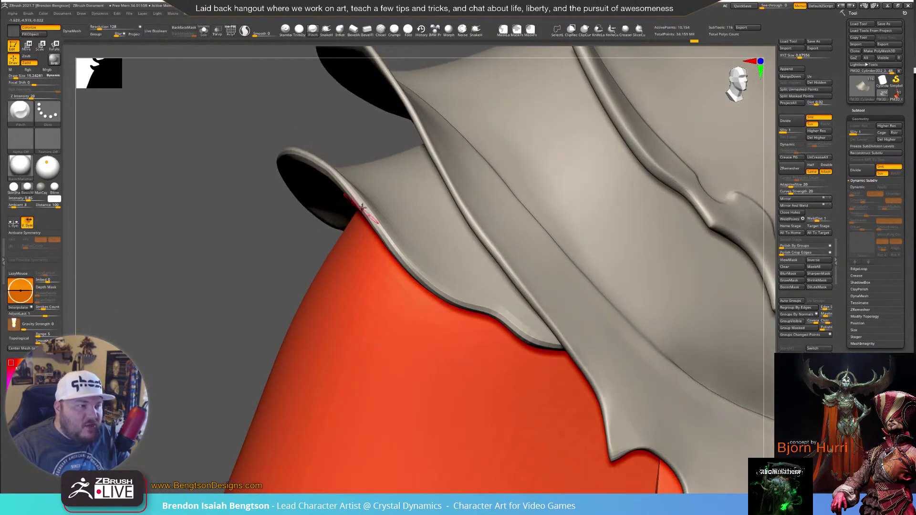
drag(370, 216, 433, 285)
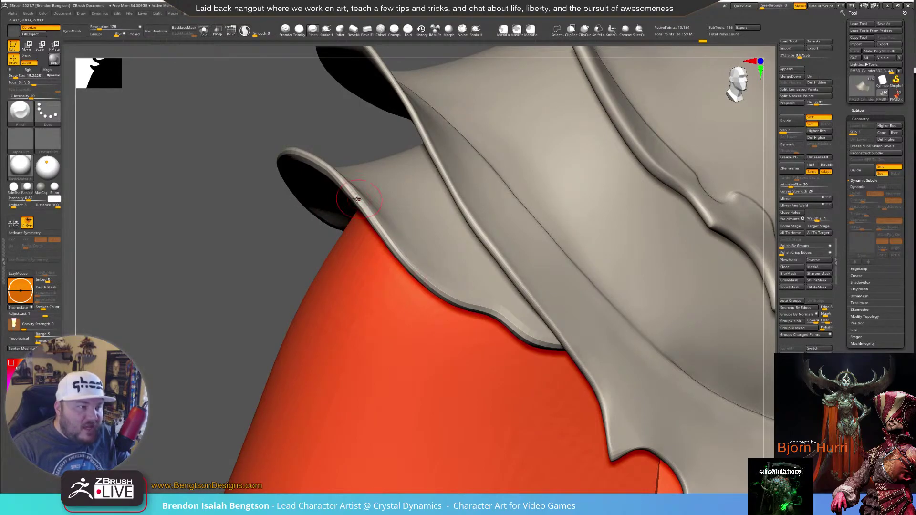
drag(364, 209, 376, 222)
Tighten the rim just below the outer tip and around the arm's outer side with the Pinch brush
mouse_move(323, 127)
right_down()
mouse_move(353, 198)
mouse_move(350, 230)
mouse_move(371, 258)
right_up()
drag(387, 271, 382, 266)
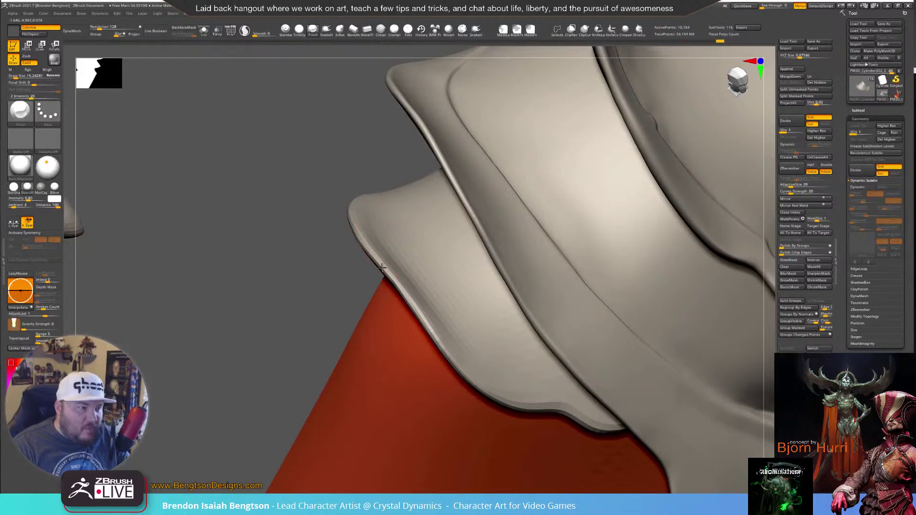
right_drag(363, 237, 331, 214)
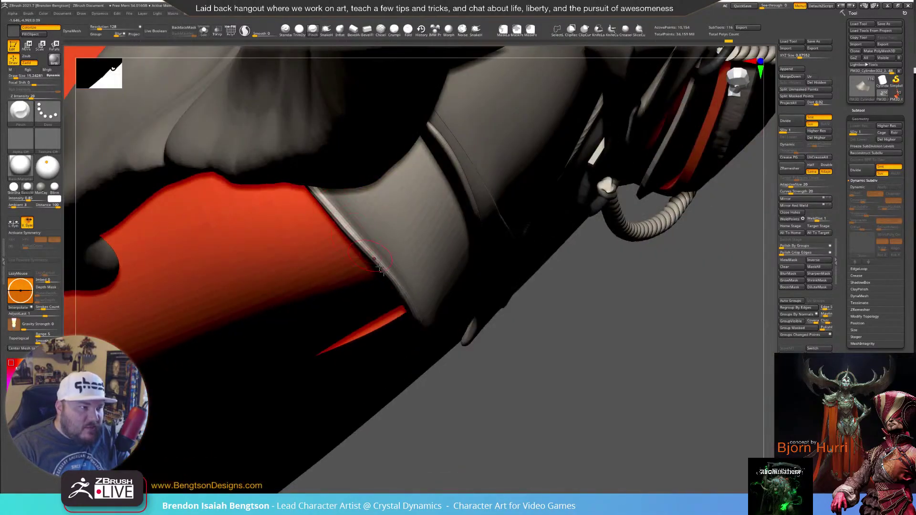
mouse_move(558, 398)
right_down()
mouse_move(575, 415)
mouse_move(501, 364)
right_up()
mouse_move(482, 240)
alt+right_down()
mouse_move(518, 352)
mouse_move(532, 354)
mouse_move(483, 344)
mouse_move(380, 377)
alt+right_up()
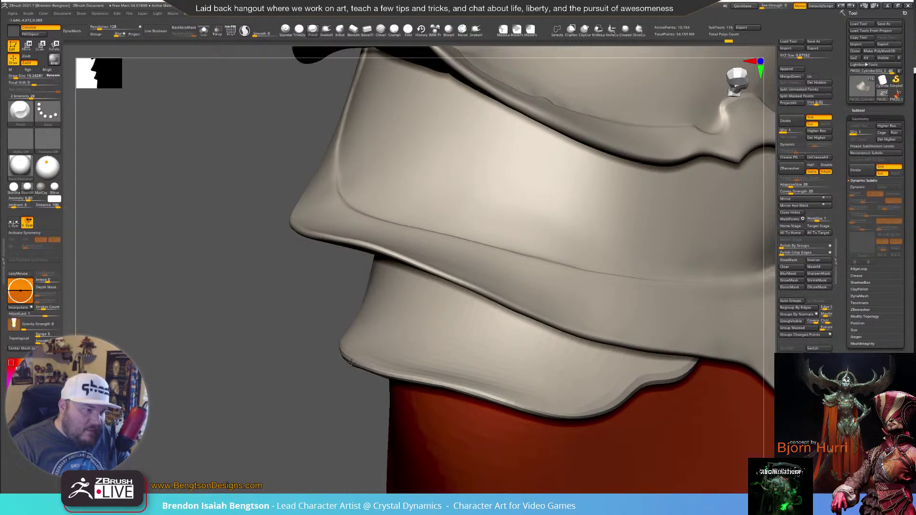
right_drag(311, 389, 350, 376)
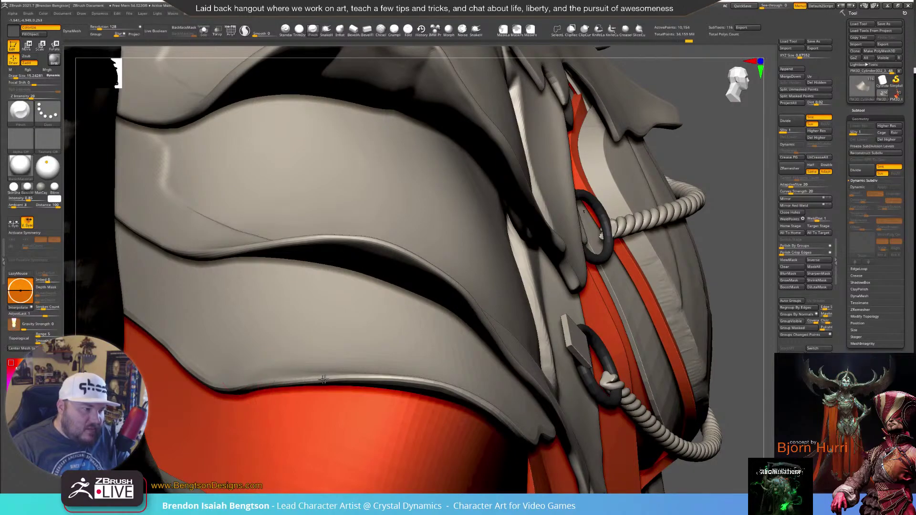
Pinch the wavy section of the lower rim up to where it passes beneath the plate above
mouse_move(453, 361)
right_down()
mouse_move(392, 301)
mouse_move(342, 289)
right_up()
mouse_move(317, 272)
mouse_down()
mouse_move(368, 297)
mouse_move(402, 335)
mouse_up()
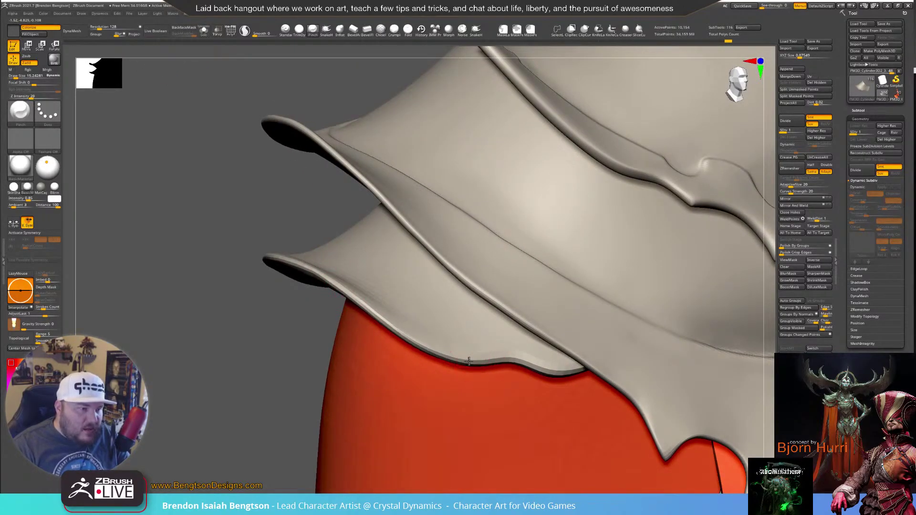
drag(509, 363, 534, 366)
right_drag(530, 367, 495, 342)
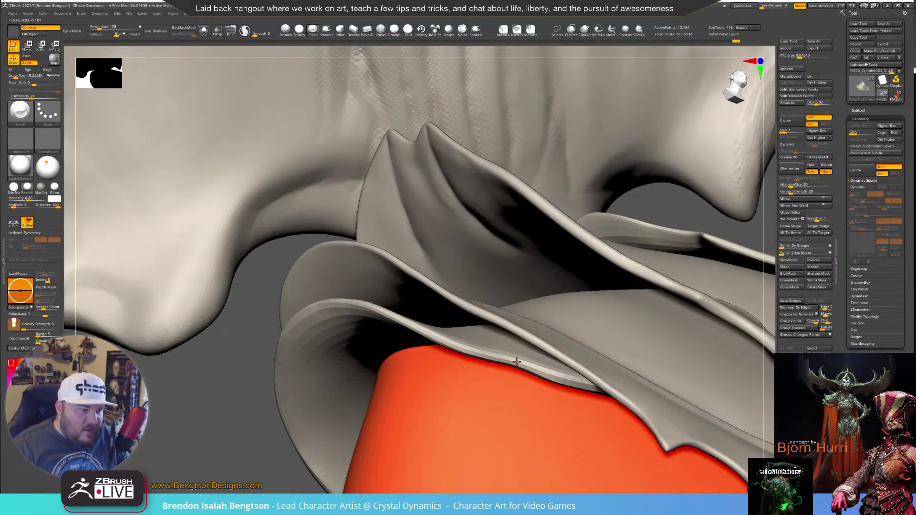
drag(542, 371, 595, 388)
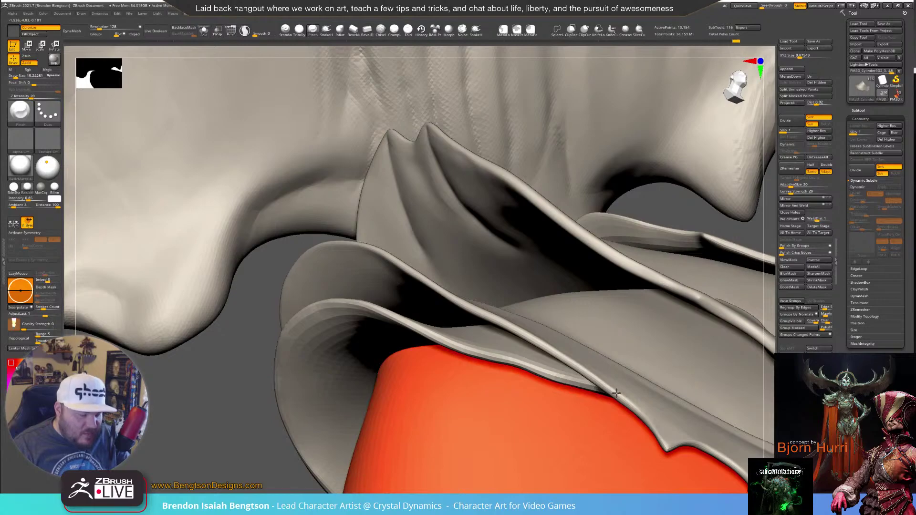
Isolate the lowest plate and pinch the rim sections that the overlapping armour was hiding
key(alt+s)
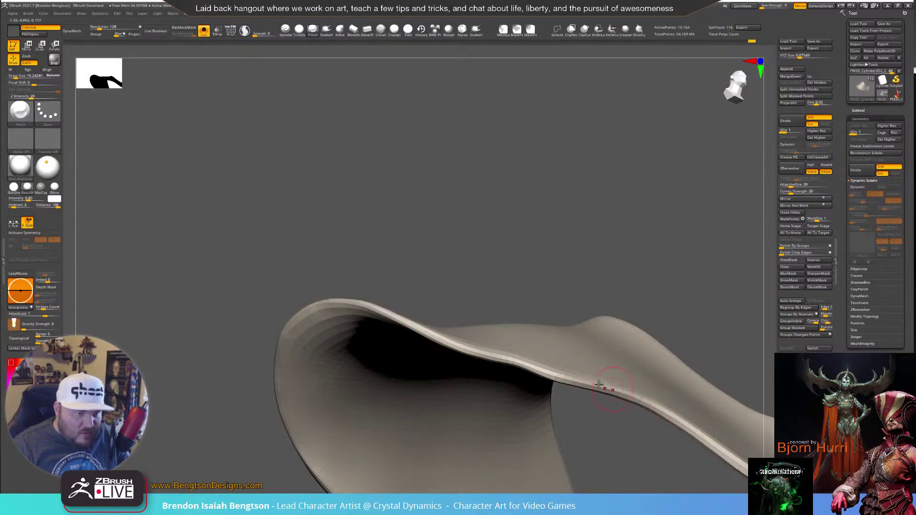
drag(599, 386, 640, 401)
mouse_move(661, 409)
right_down()
mouse_move(632, 234)
mouse_move(659, 220)
mouse_move(579, 248)
right_up()
drag(597, 234, 548, 251)
mouse_move(418, 166)
alt+right_down()
mouse_move(487, 239)
mouse_move(471, 206)
alt+right_up()
mouse_move(479, 167)
mouse_down()
mouse_move(417, 215)
mouse_move(513, 138)
mouse_up()
mouse_move(701, 170)
mouse_down()
mouse_move(649, 188)
mouse_move(360, 403)
mouse_move(353, 371)
mouse_move(338, 374)
mouse_up()
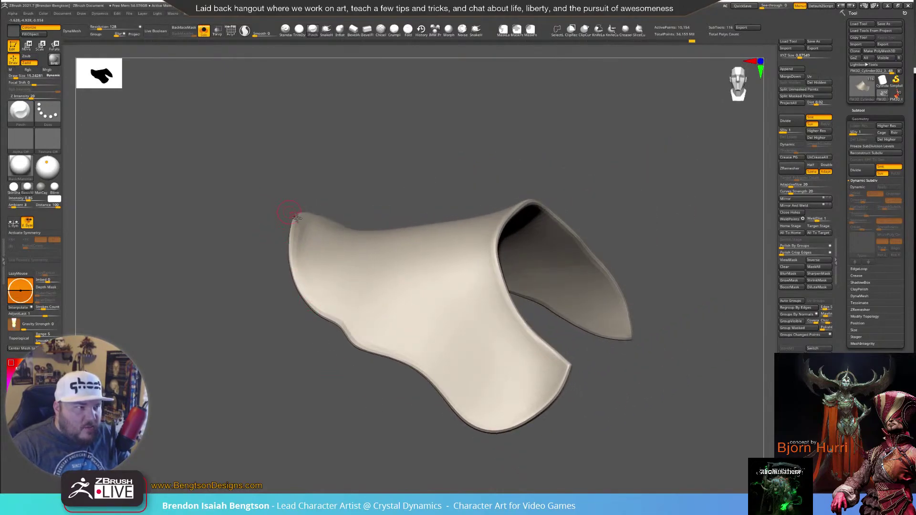
Switch to the Move Topological brush at size about 31, then reshape and smooth the plate's rounded outer corner
key(b)
key(m)
key(t)
key(space)
mouse_move(307, 232)
mouse_down()
mouse_move(306, 247)
mouse_move(315, 242)
mouse_up()
right_drag(315, 243, 317, 219)
right_drag(400, 146, 321, 214)
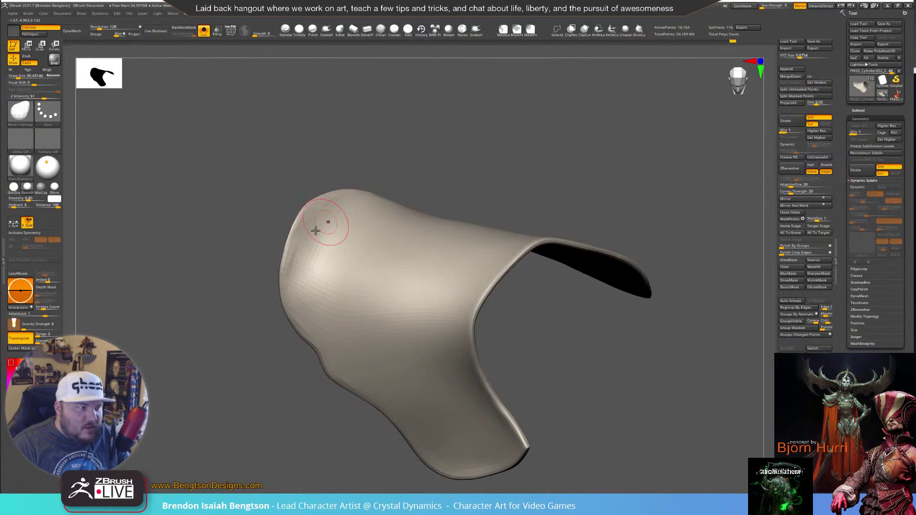
mouse_move(306, 232)
shift+mouse_down()
mouse_move(298, 277)
mouse_move(317, 225)
shift+mouse_up()
mouse_move(317, 224)
right_down()
mouse_move(376, 188)
mouse_move(302, 222)
right_up()
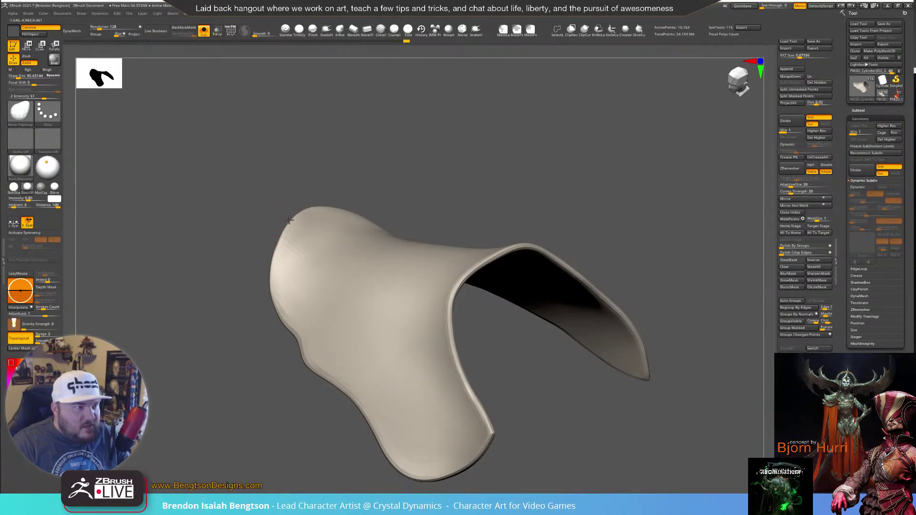
Enlarge the Move Topological brush to about 42 and nudge the rim at the isolated plate's rounded outer corner
mouse_move(362, 174)
right_down()
mouse_move(468, 154)
mouse_move(456, 180)
right_up()
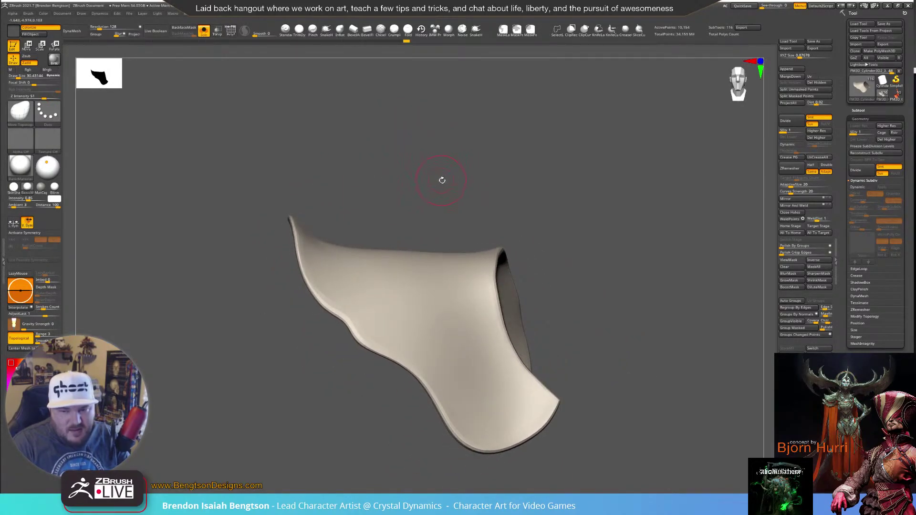
right_drag(487, 199, 479, 194)
alt+drag(309, 356, 253, 296)
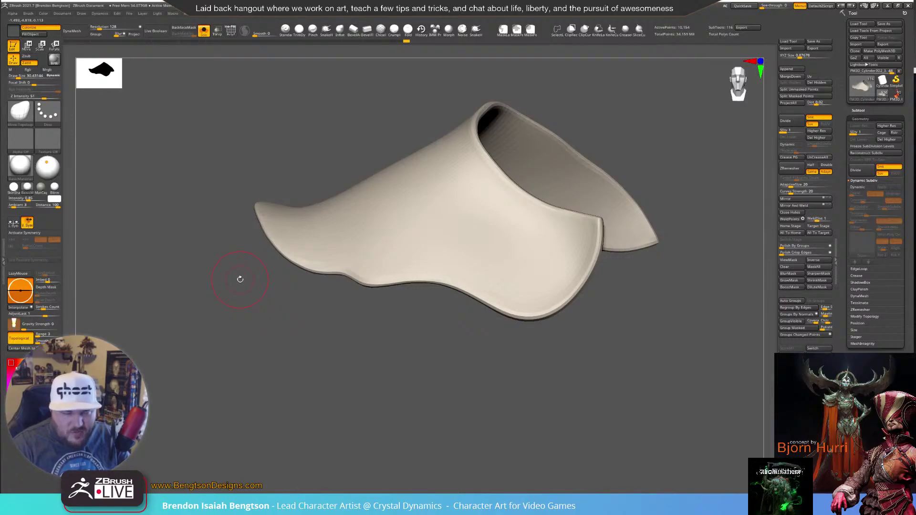
drag(281, 303, 284, 358)
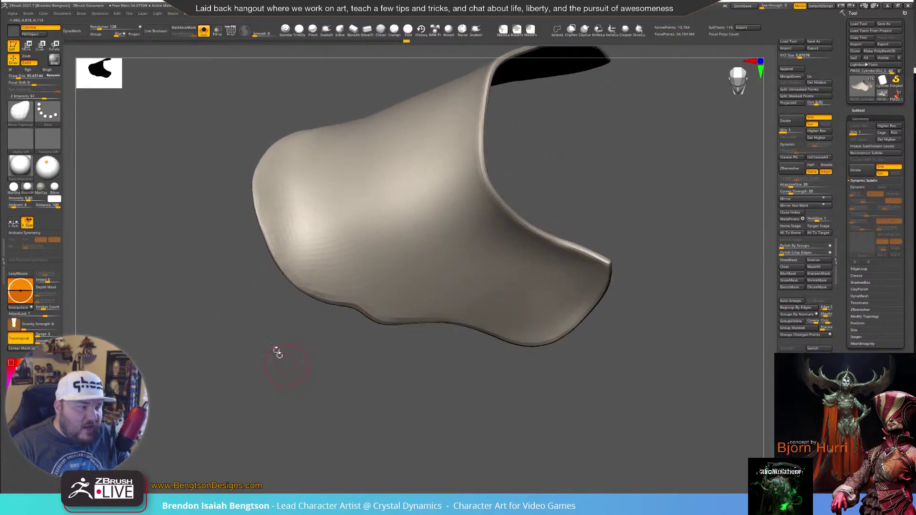
key(space)
mouse_move(266, 226)
mouse_down()
mouse_move(278, 226)
mouse_move(264, 233)
mouse_up()
drag(264, 306, 277, 289)
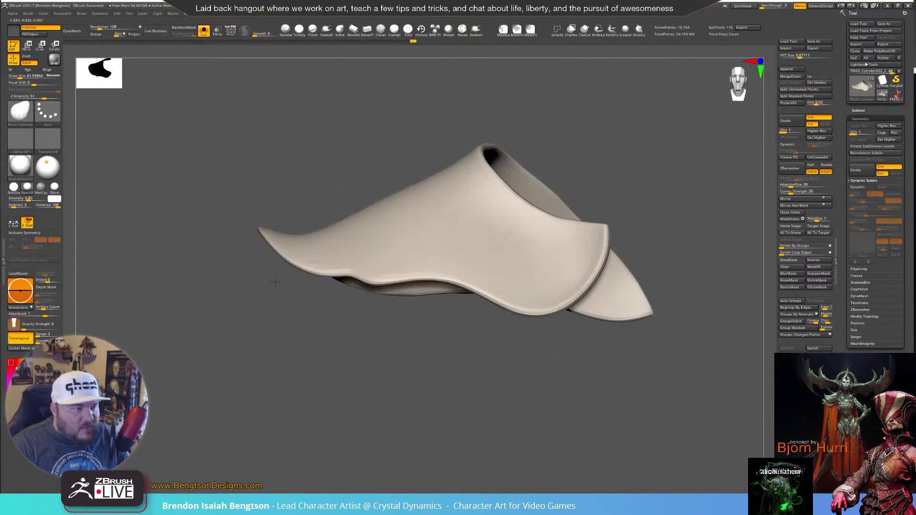
Bring the rest of the character back into view and check the layered shoulder armour against the full figure from the front
alt+drag(282, 335, 266, 319)
key(alt+s)
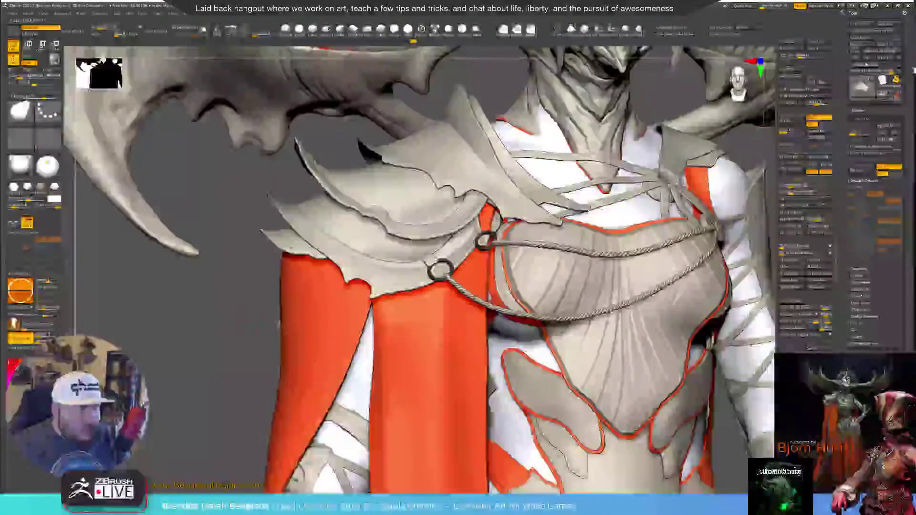
alt+drag(221, 297, 264, 371)
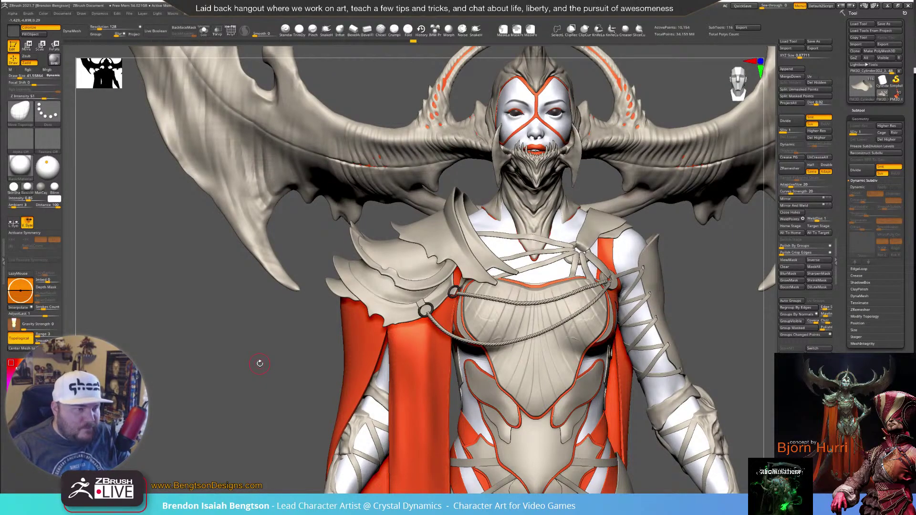
drag(318, 337, 326, 334)
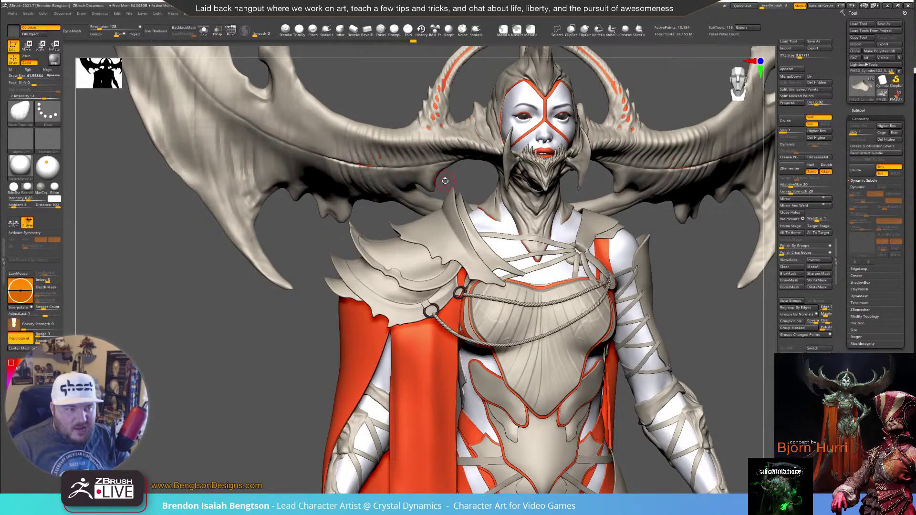
mouse_move(678, 299)
alt+mouse_down()
mouse_move(554, 315)
mouse_move(636, 248)
mouse_move(643, 262)
mouse_move(585, 293)
mouse_move(626, 295)
mouse_move(592, 299)
mouse_move(601, 295)
mouse_move(600, 311)
mouse_move(596, 289)
alt+mouse_up()
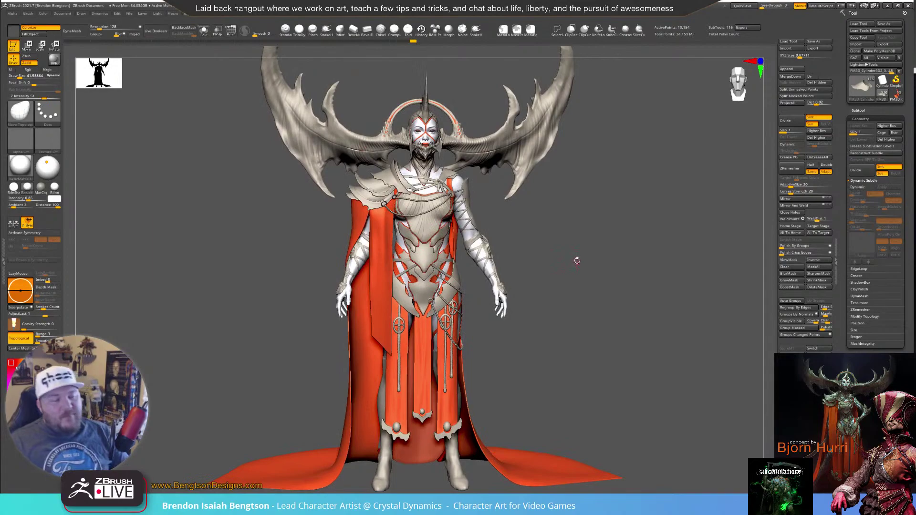